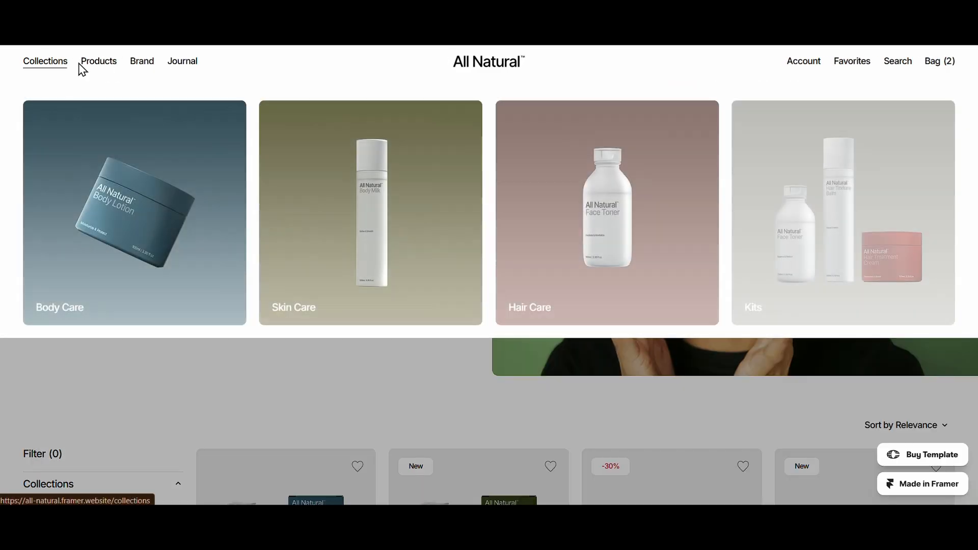
# - Open the New Arrivals page of the All Natural store and examine its product grid and collection filters
pyautogui.moveTo(91, 72)
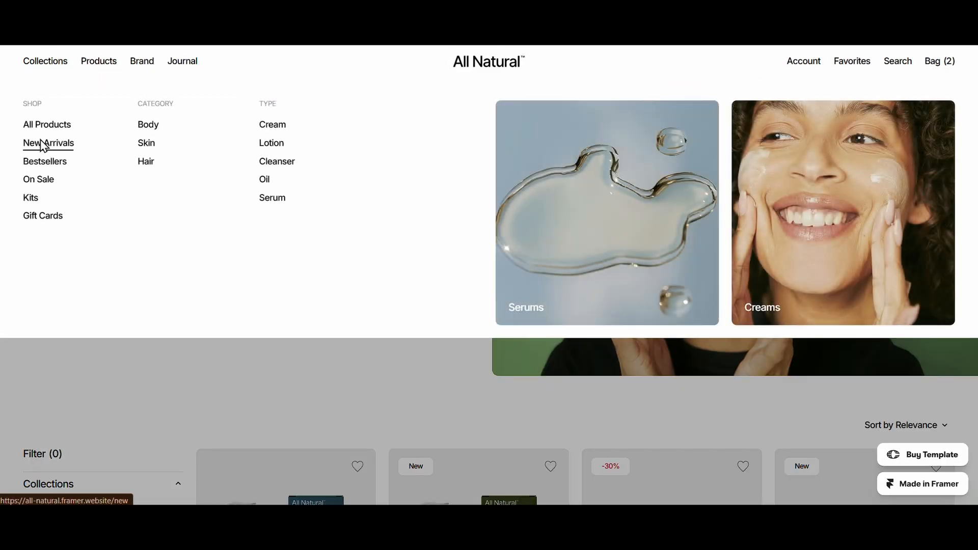
pyautogui.click(41, 144)
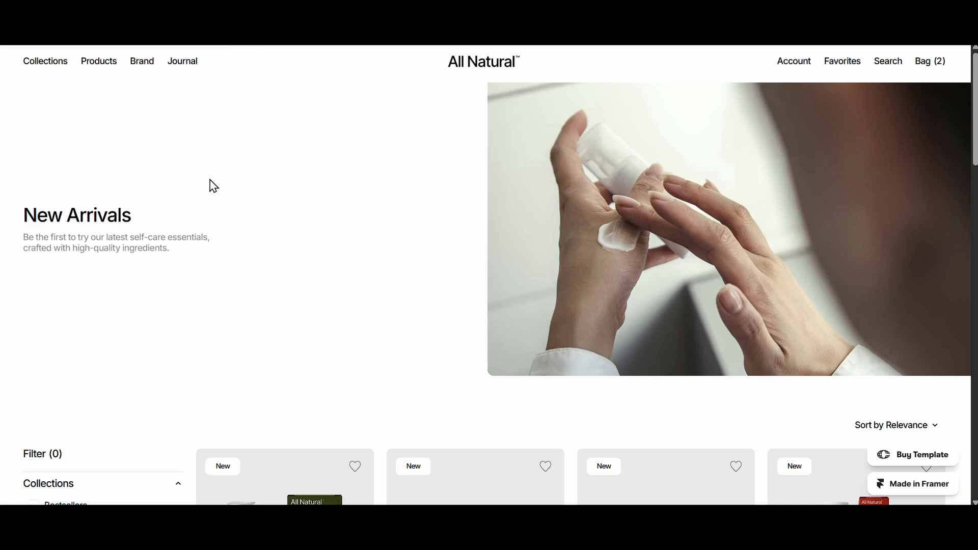
pyautogui.scroll(-6, 212, 182)
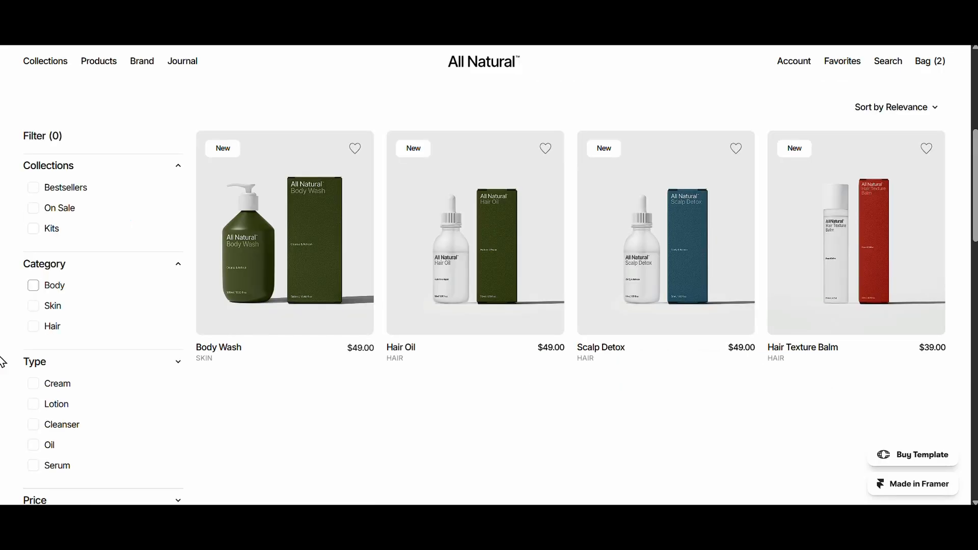
pyautogui.scroll(3, 33, 332)
pyautogui.click(58, 353)
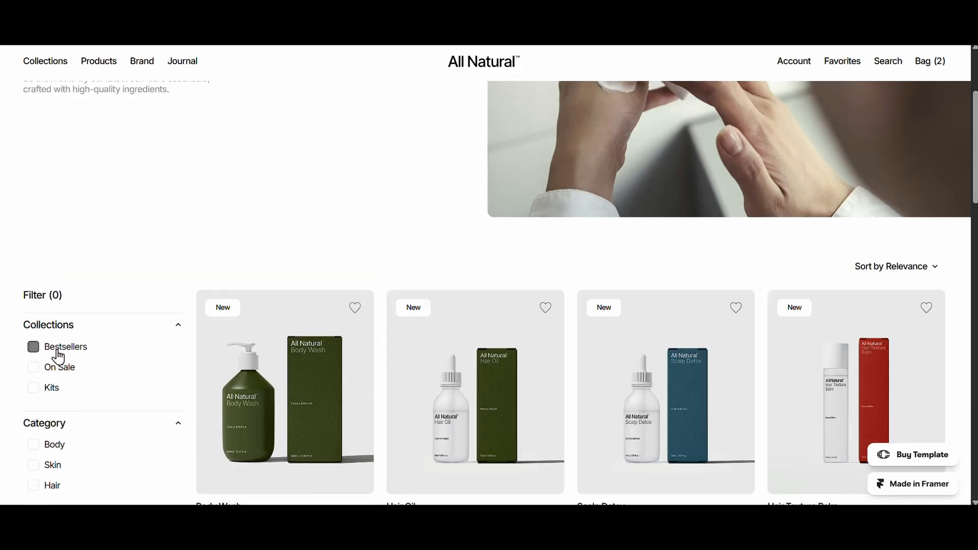
pyautogui.click(59, 353)
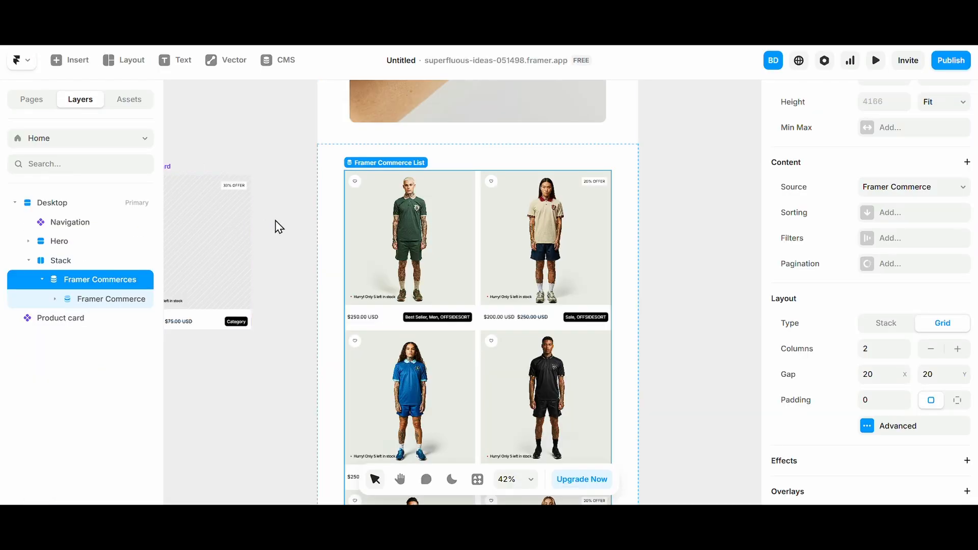
# - Switch to the Framer project and try to delete the Articles collection from the CMS
pyautogui.click(277, 225)
pyautogui.click(283, 60)
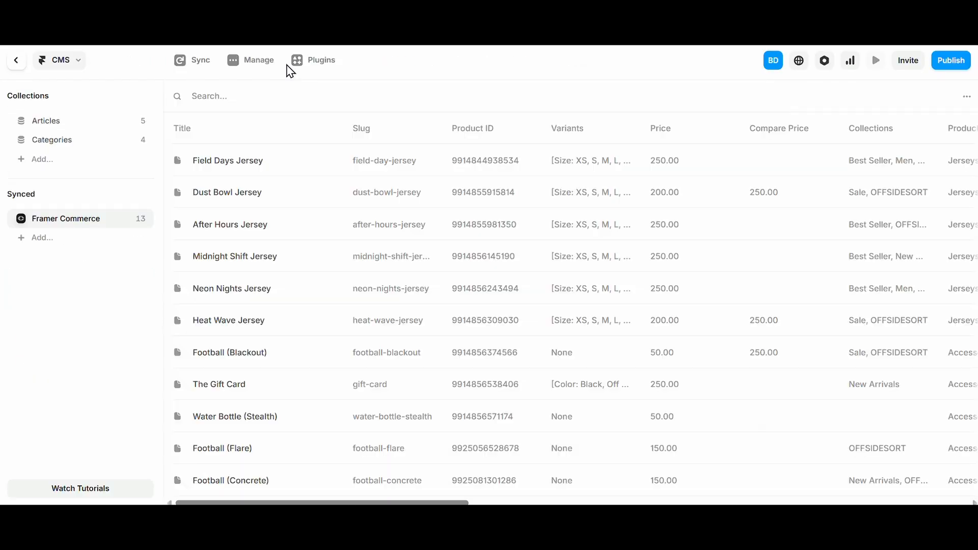
pyautogui.click(142, 120)
pyautogui.click(151, 251)
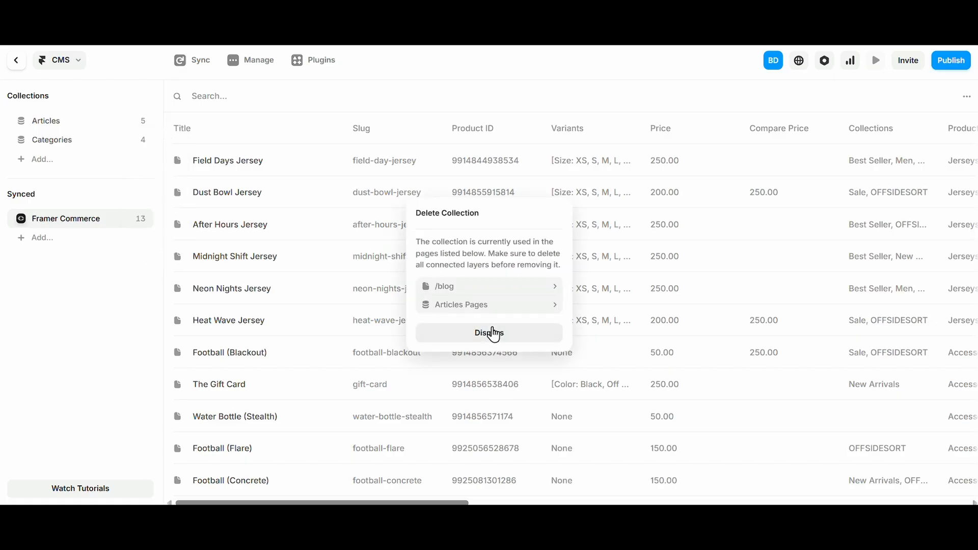
pyautogui.click(19, 67)
pyautogui.click(19, 66)
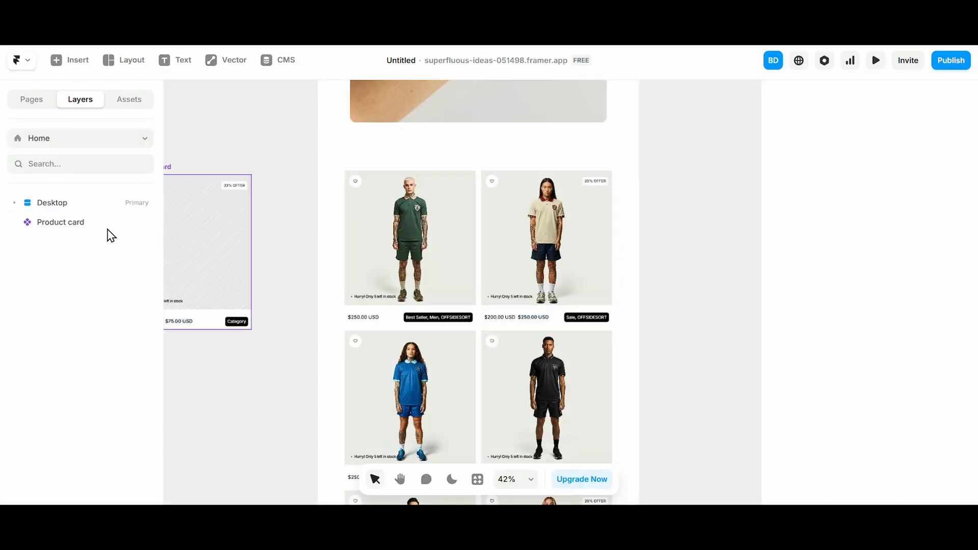
# - Delete the /blog page from the project
pyautogui.click(23, 104)
pyautogui.click(141, 217)
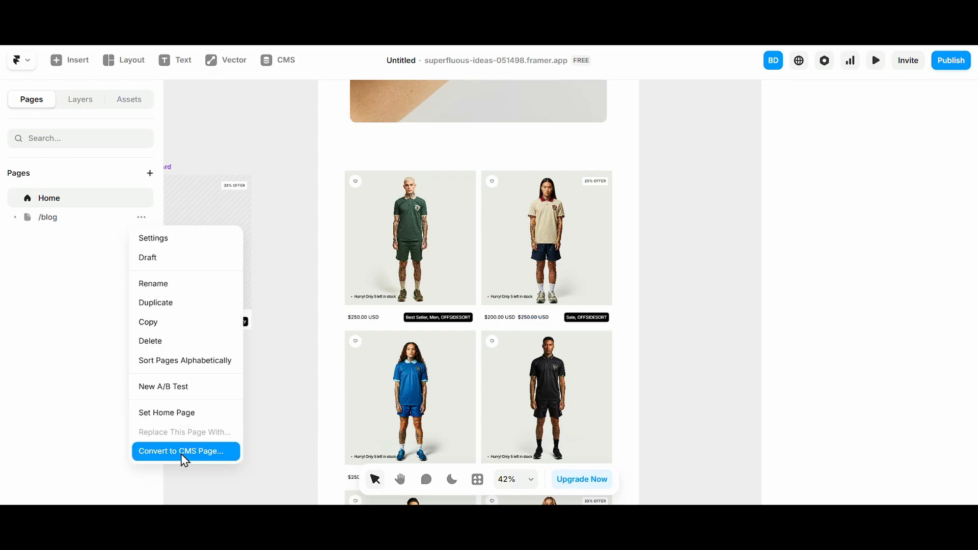
pyautogui.press('Escape')
pyautogui.click(504, 302)
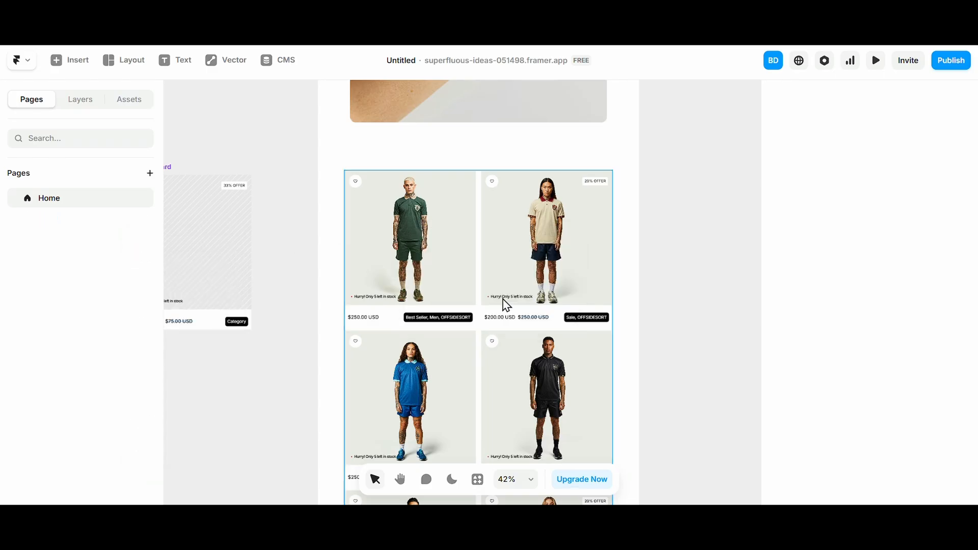
# - Delete the Articles and Categories collections from the CMS
pyautogui.click(300, 71)
pyautogui.rightClick(148, 133)
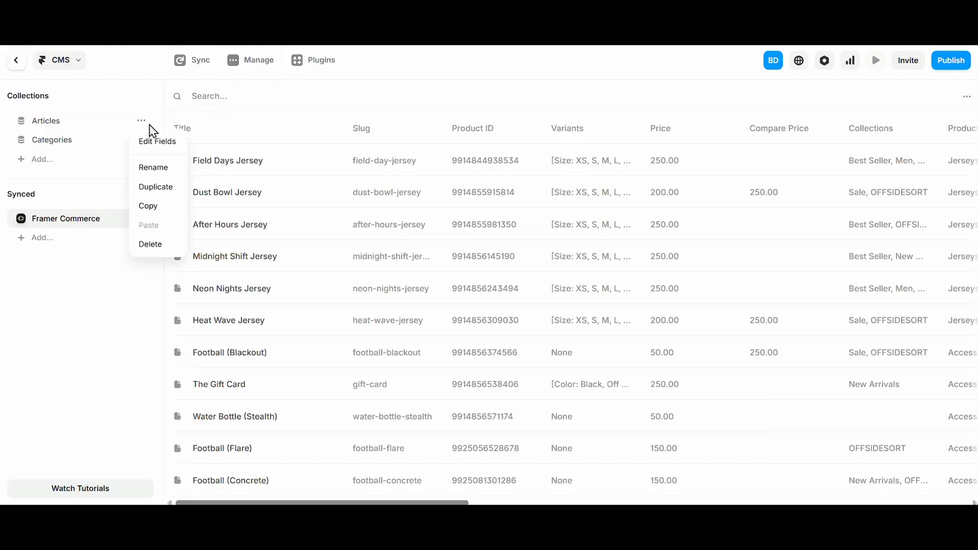
pyautogui.click(154, 243)
pyautogui.click(512, 308)
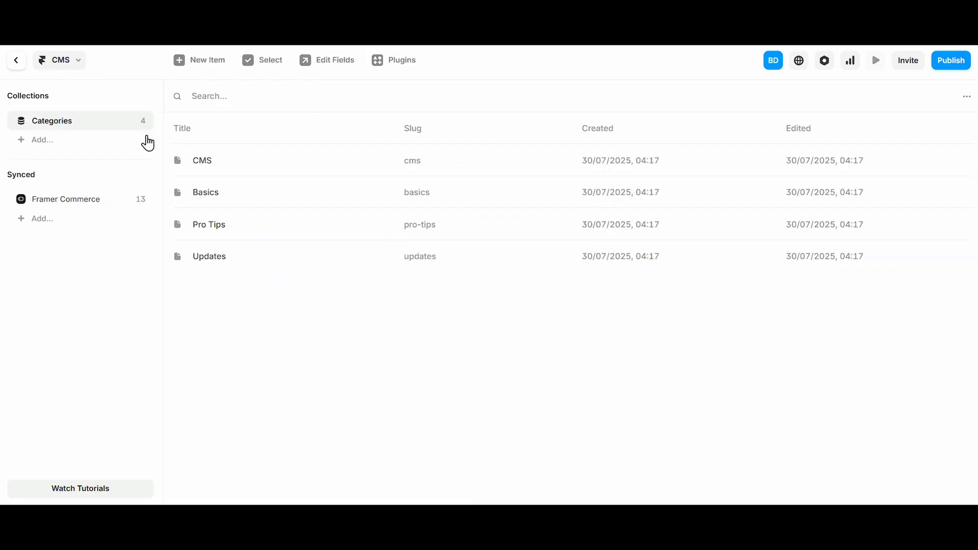
pyautogui.click(143, 121)
pyautogui.click(154, 244)
pyautogui.click(523, 303)
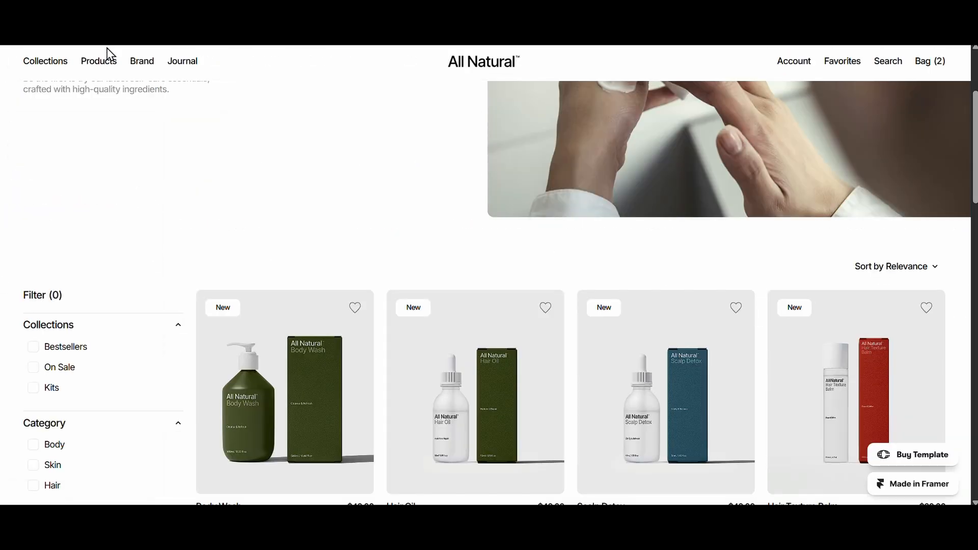
# - Switch to the All Natural store and examine its product navigation and the category, type and price filters
pyautogui.moveTo(102, 64)
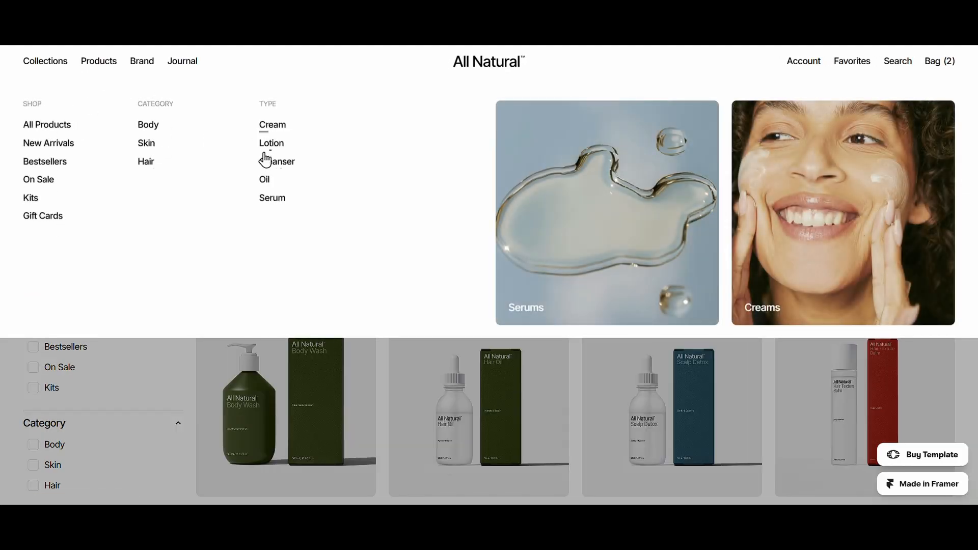
pyautogui.scroll(-3, 130, 393)
pyautogui.scroll(-2, 129, 393)
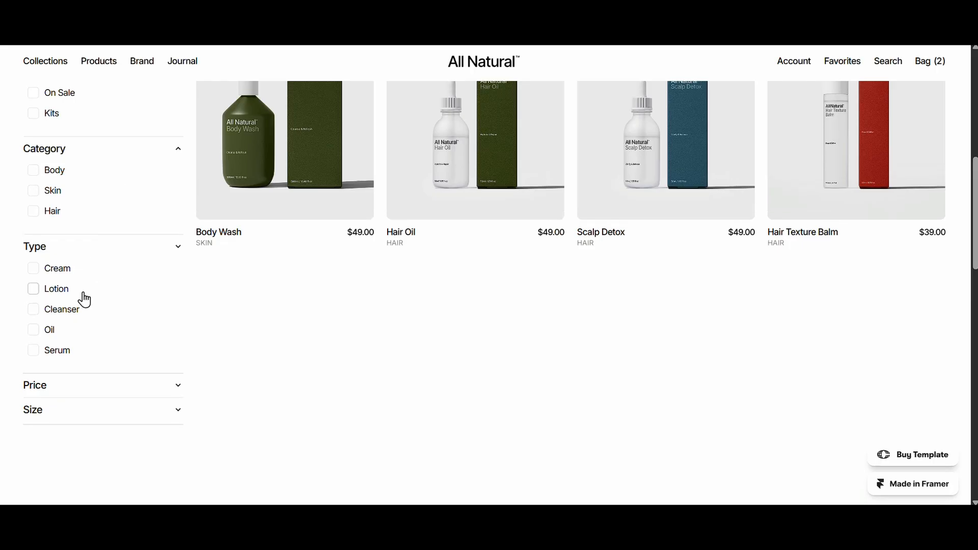
pyautogui.scroll(3, 72, 326)
pyautogui.scroll(-3, 59, 351)
pyautogui.scroll(-1, 69, 290)
pyautogui.click(66, 290)
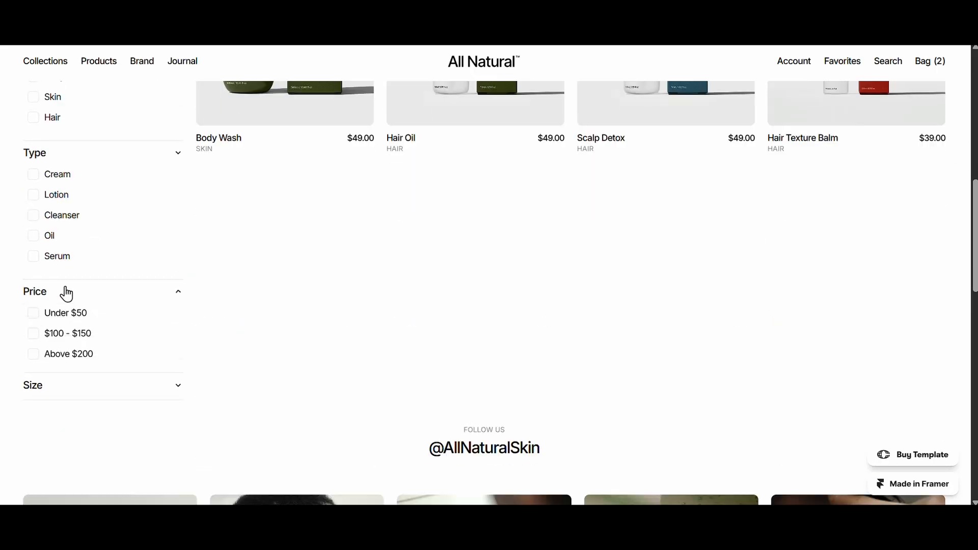
pyautogui.click(66, 290)
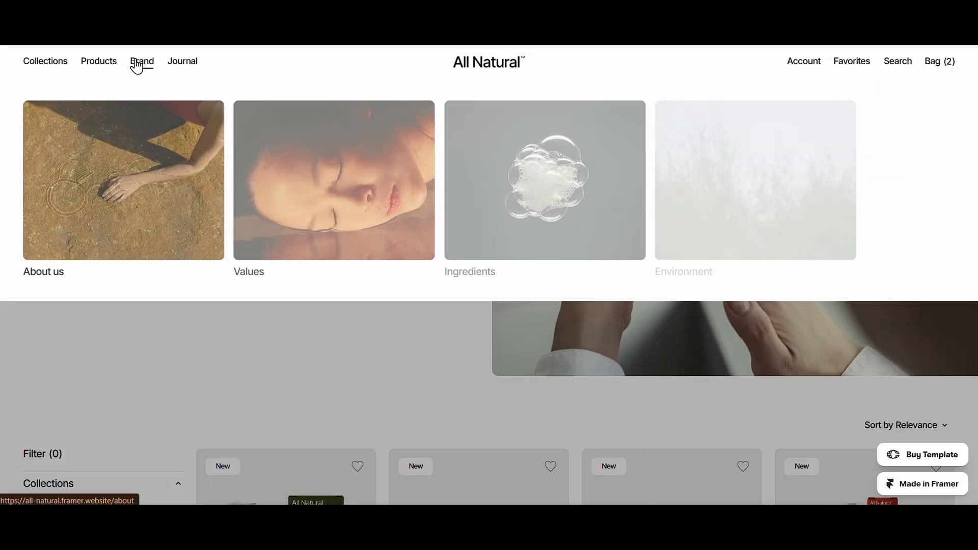
pyautogui.moveTo(98, 66)
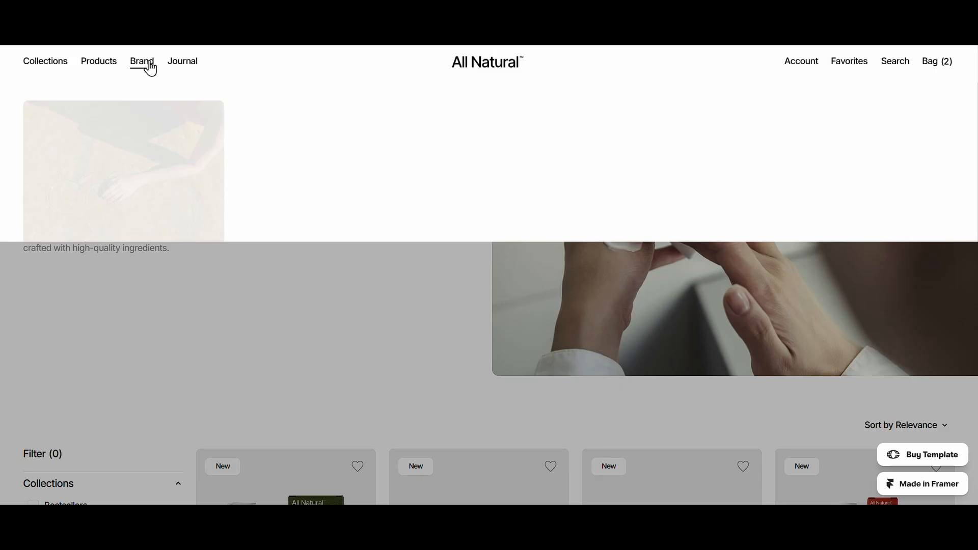
pyautogui.moveTo(101, 67)
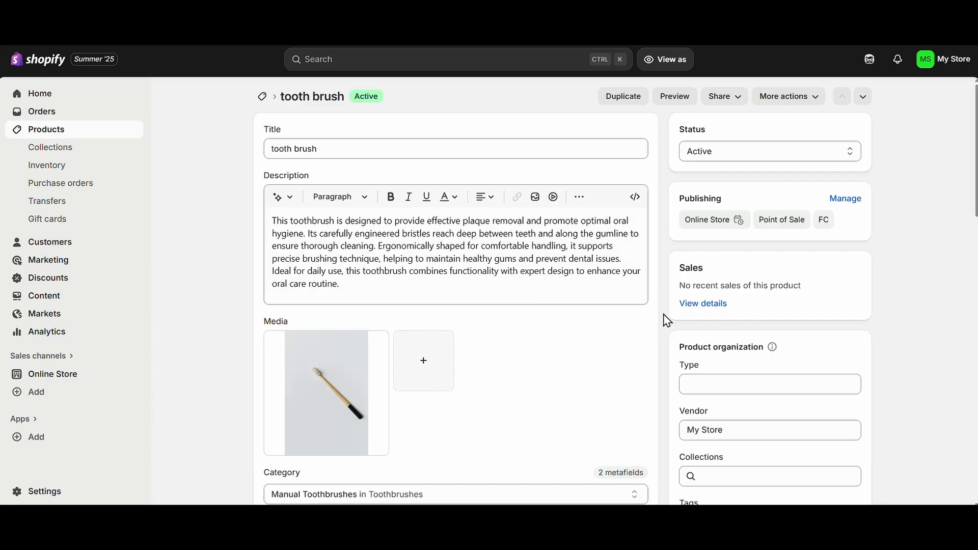
# - Switch to Shopify and examine the Type, Collections and Tags fields in the tooth brush product's organization section
pyautogui.scroll(-1, 683, 329)
pyautogui.click(698, 331)
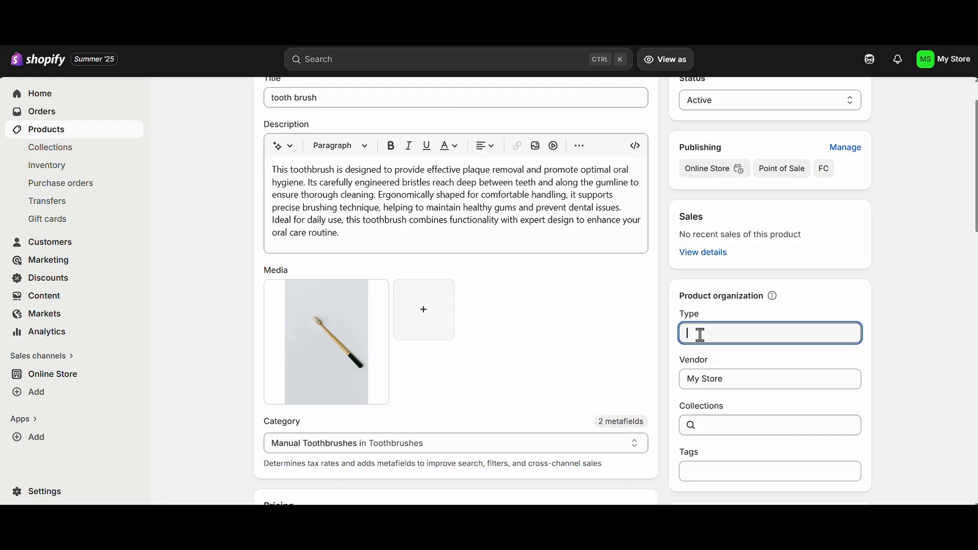
pyautogui.scroll(-2, 733, 352)
pyautogui.click(743, 324)
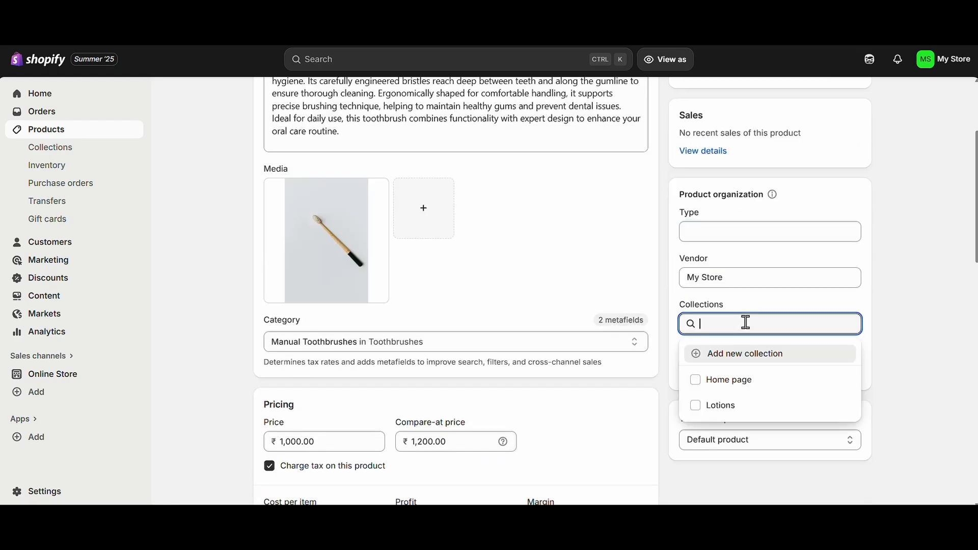
pyautogui.click(786, 311)
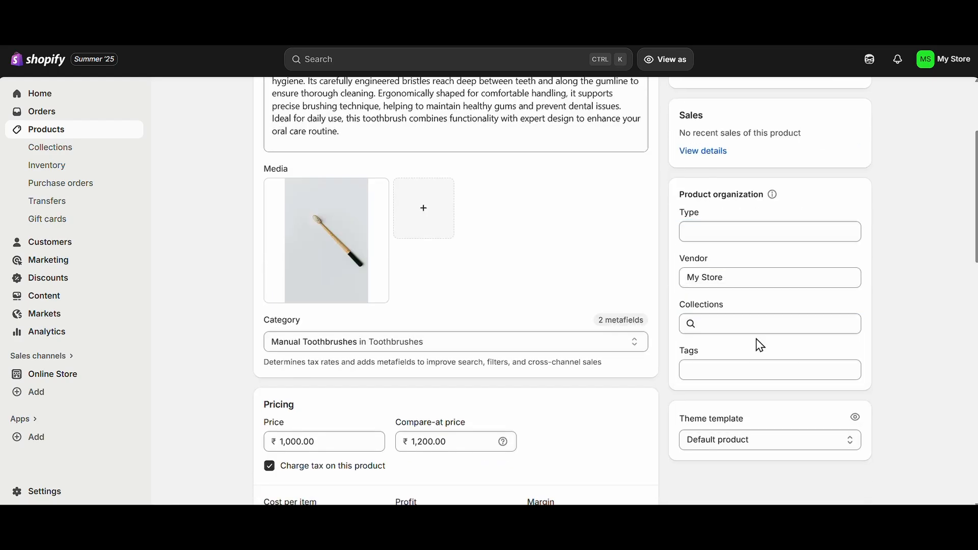
pyautogui.click(733, 368)
pyautogui.click(734, 358)
pyautogui.click(732, 369)
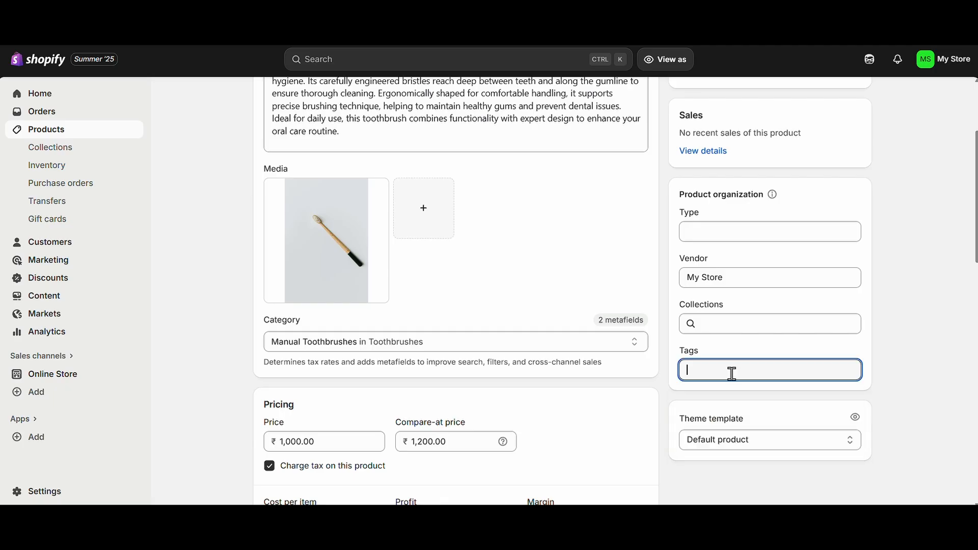
pyautogui.click(742, 322)
pyautogui.click(754, 319)
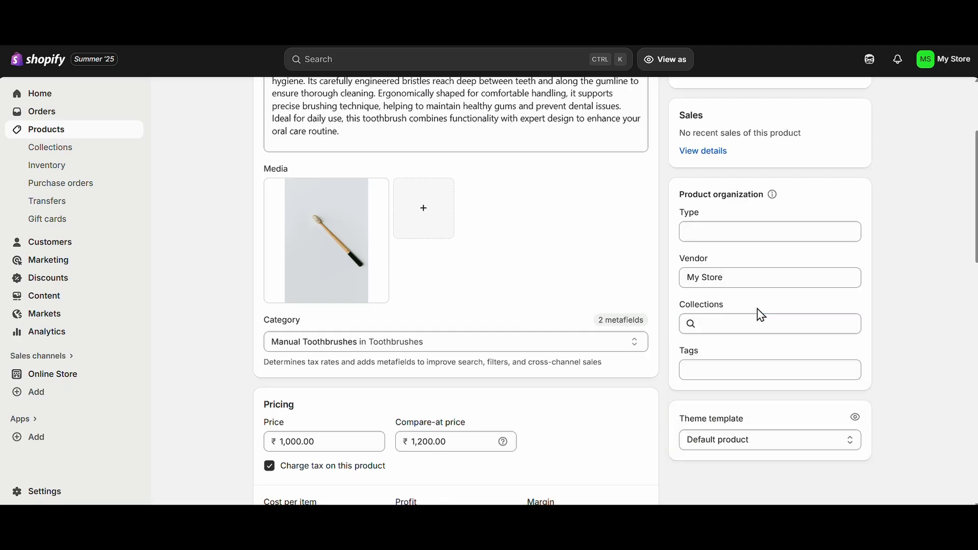
pyautogui.scroll(3, 746, 323)
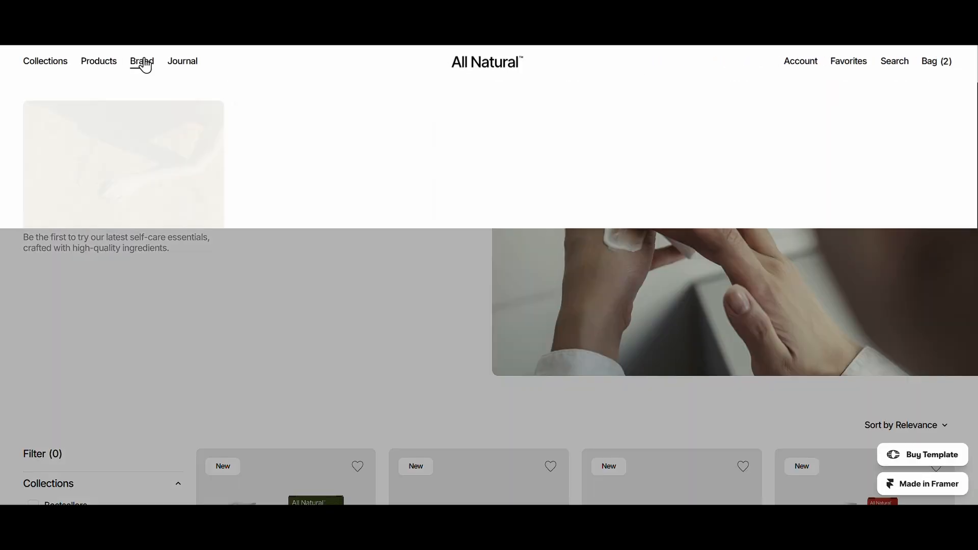
pyautogui.moveTo(105, 64)
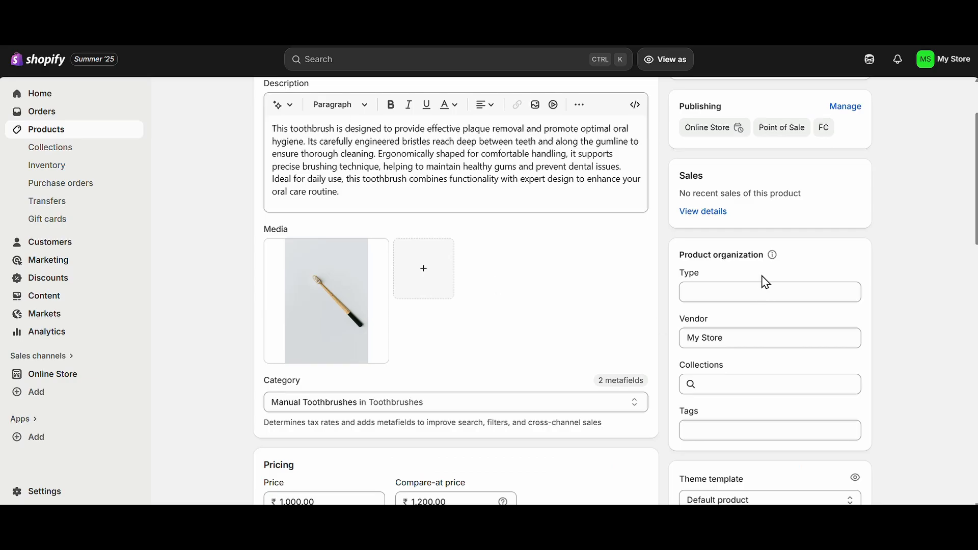
pyautogui.click(747, 292)
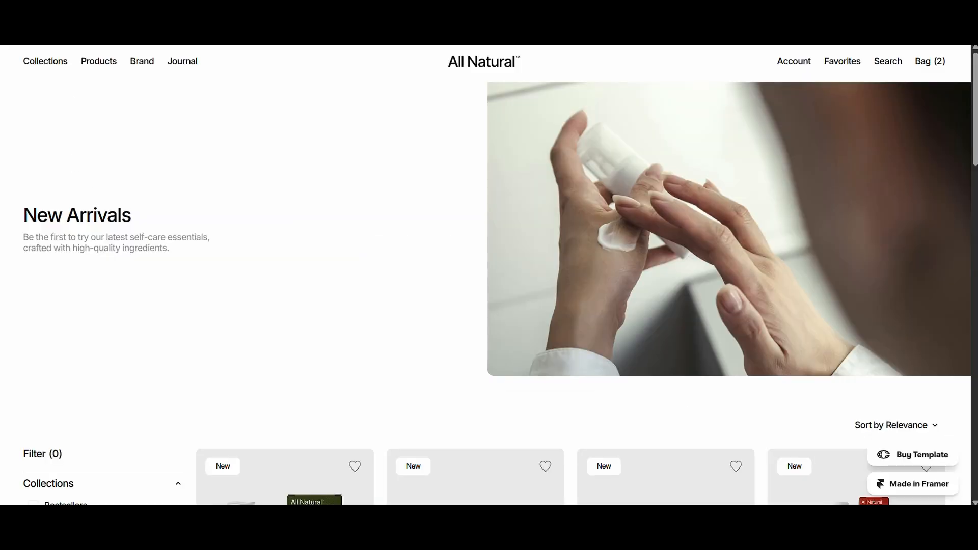
# - Switch to the Framer CMS and examine the Collections, Product Type and Product Tags fields of the Field Days Jersey item
pyautogui.click(64, 8)
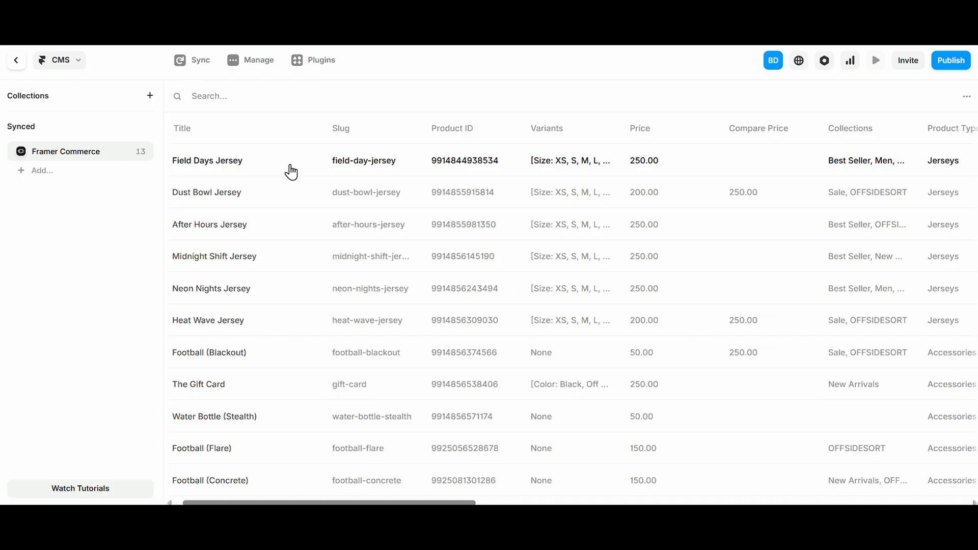
pyautogui.click(291, 172)
pyautogui.scroll(-5, 585, 280)
pyautogui.scroll(-4, 572, 270)
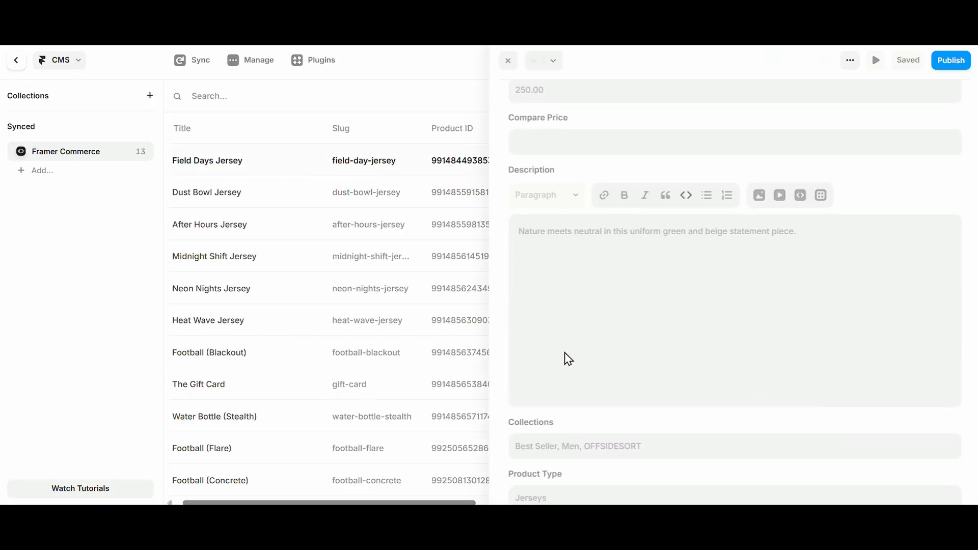
pyautogui.click(574, 335)
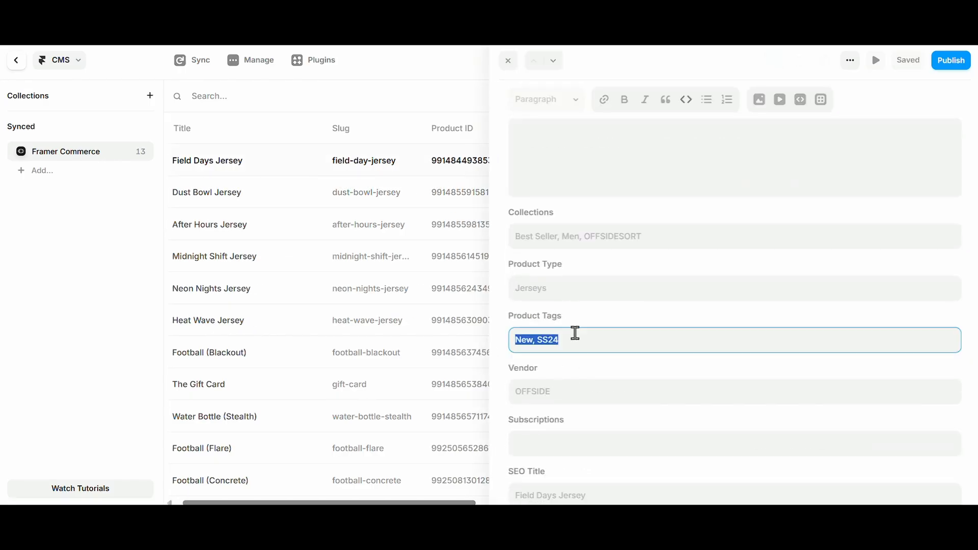
pyautogui.click(581, 335)
pyautogui.click(579, 361)
pyautogui.click(535, 234)
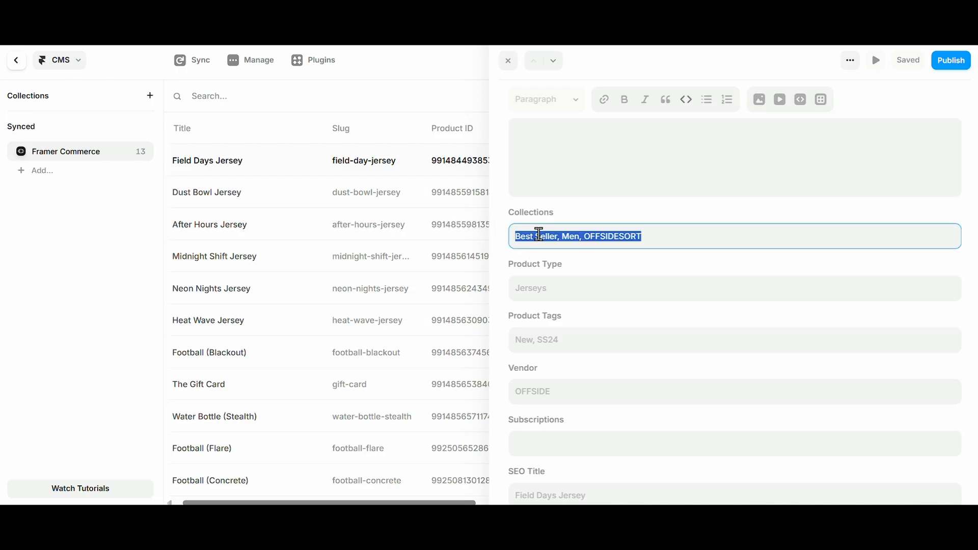
pyautogui.click(547, 267)
pyautogui.click(840, 282)
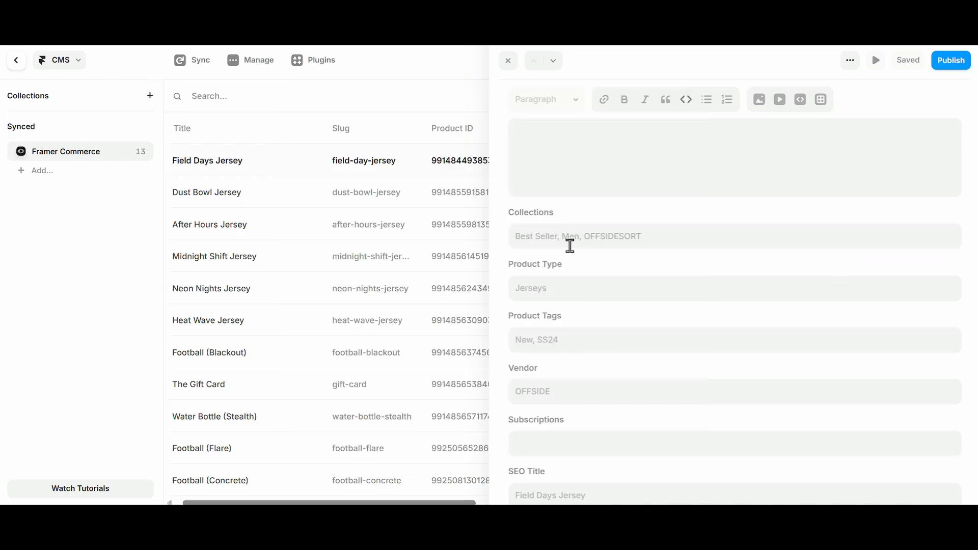
pyautogui.click(530, 213)
pyautogui.click(754, 238)
pyautogui.click(510, 61)
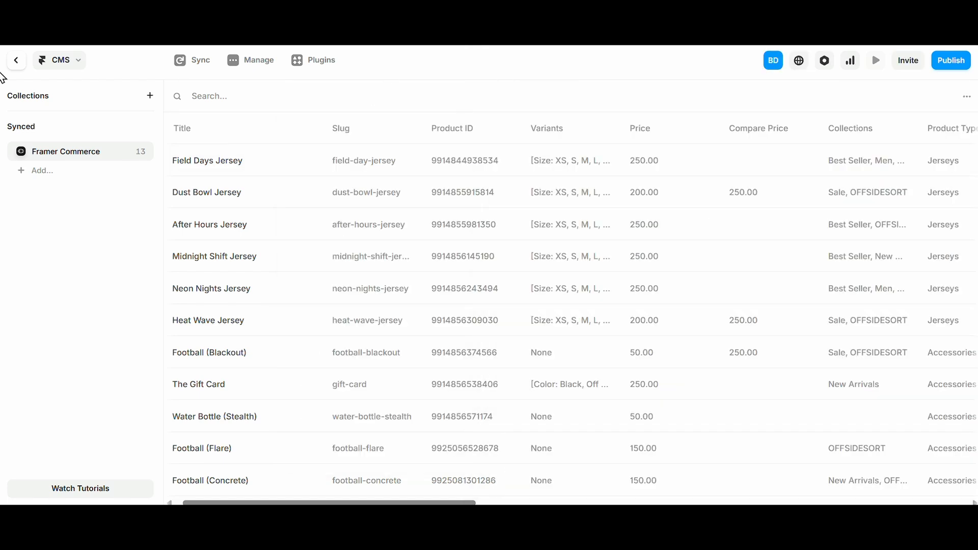
# - Create a new CMS collection named Categories
pyautogui.click(146, 97)
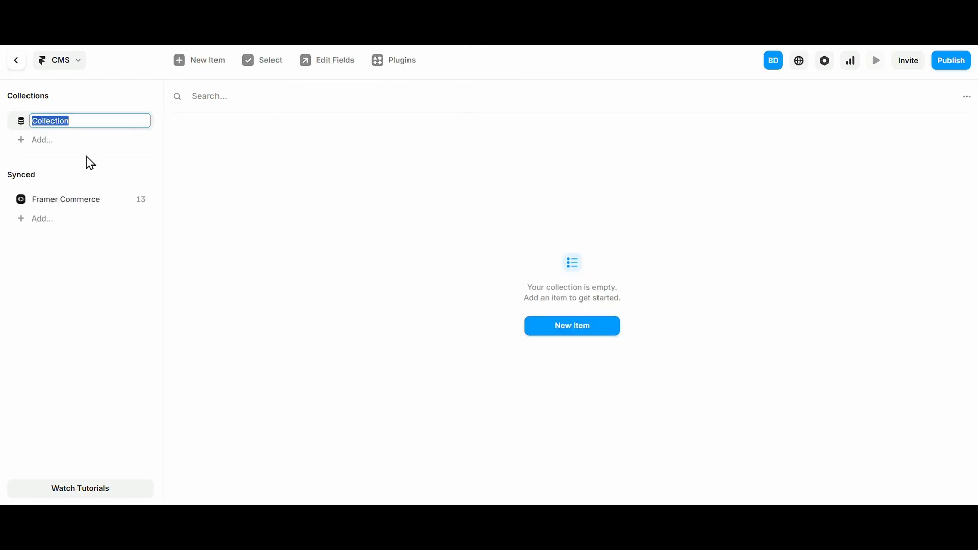
pyautogui.write('CA')
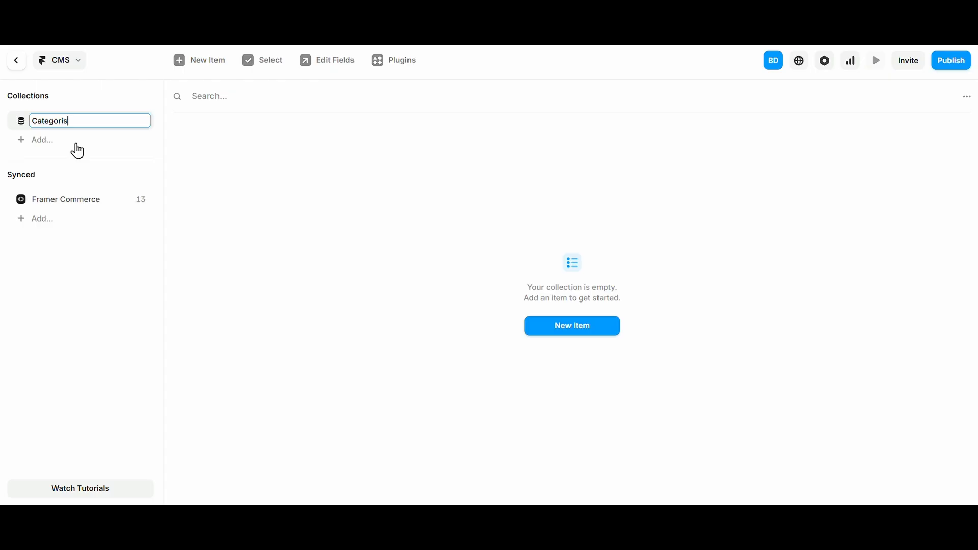
pyautogui.write('tegories')
pyautogui.press('Return')
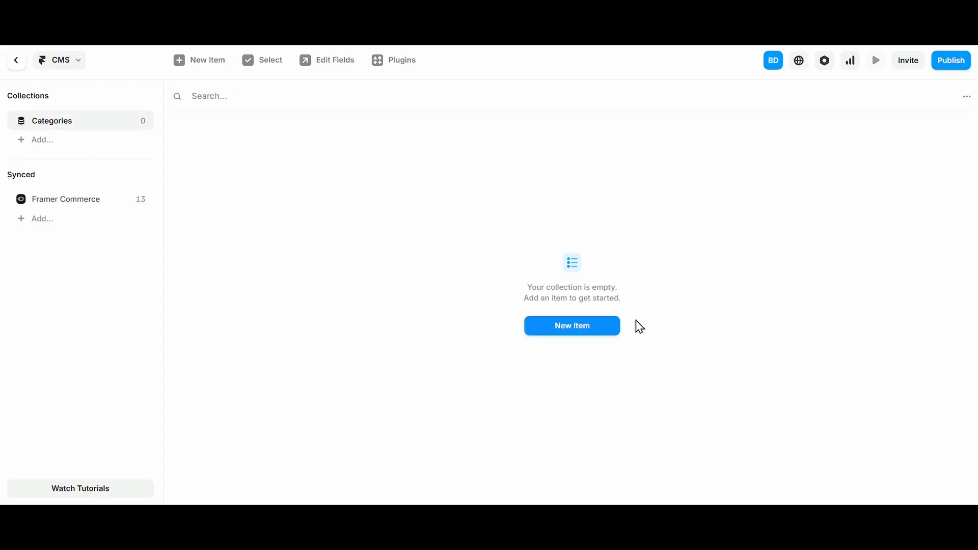
# - Open the field settings of the Categories collection and examine its Title, Slug and Content fields
pyautogui.click(595, 330)
pyautogui.click(290, 308)
pyautogui.click(306, 62)
pyautogui.click(325, 194)
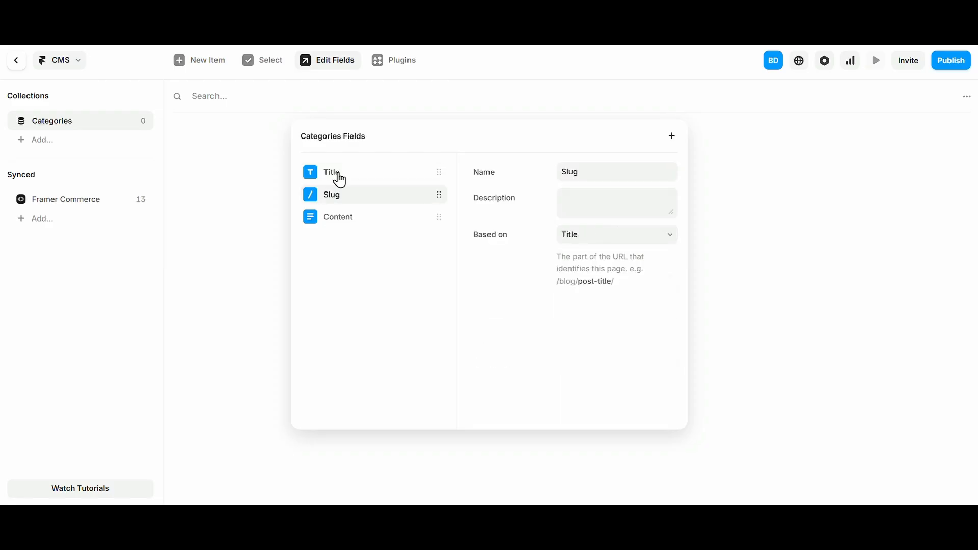
pyautogui.click(339, 181)
pyautogui.click(341, 196)
pyautogui.click(351, 217)
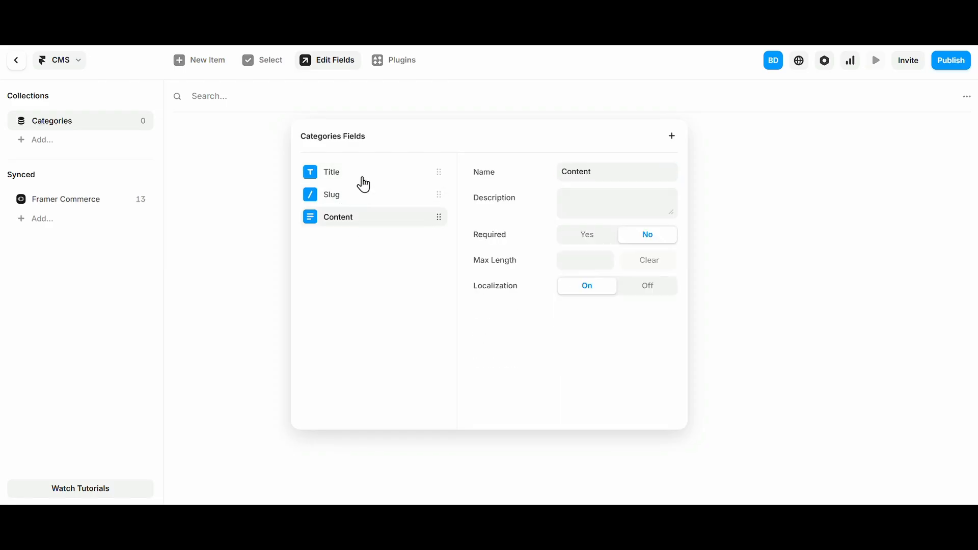
pyautogui.click(359, 173)
# - Add an Image field to the Categories collection, keeping the name Image
pyautogui.click(672, 136)
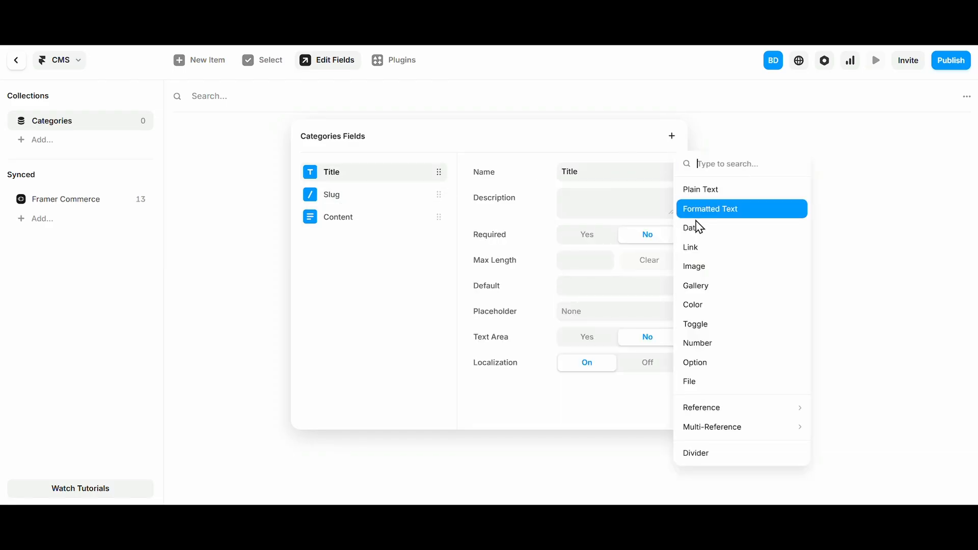
pyautogui.click(695, 266)
pyautogui.click(619, 173)
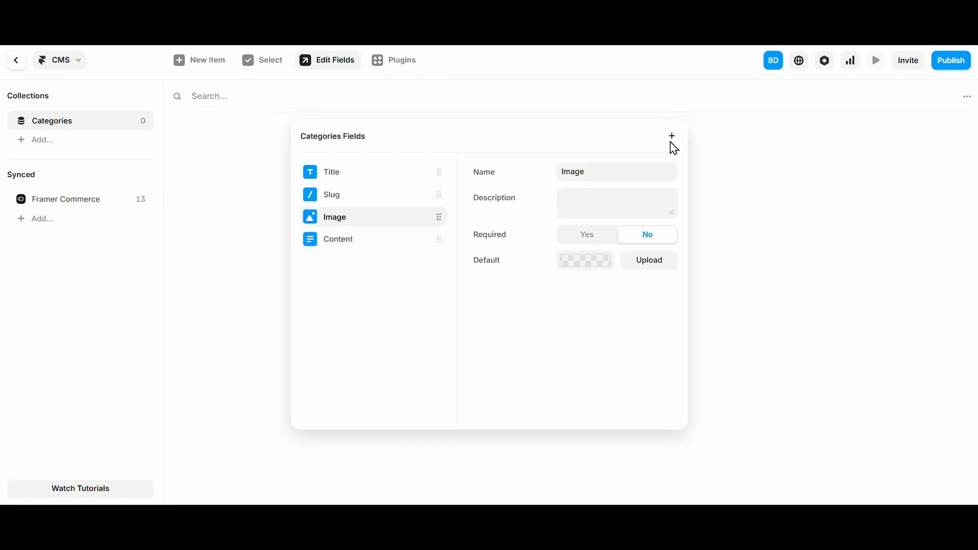
# - Add an Option field named "Category type" to the Categories collection
pyautogui.click(673, 136)
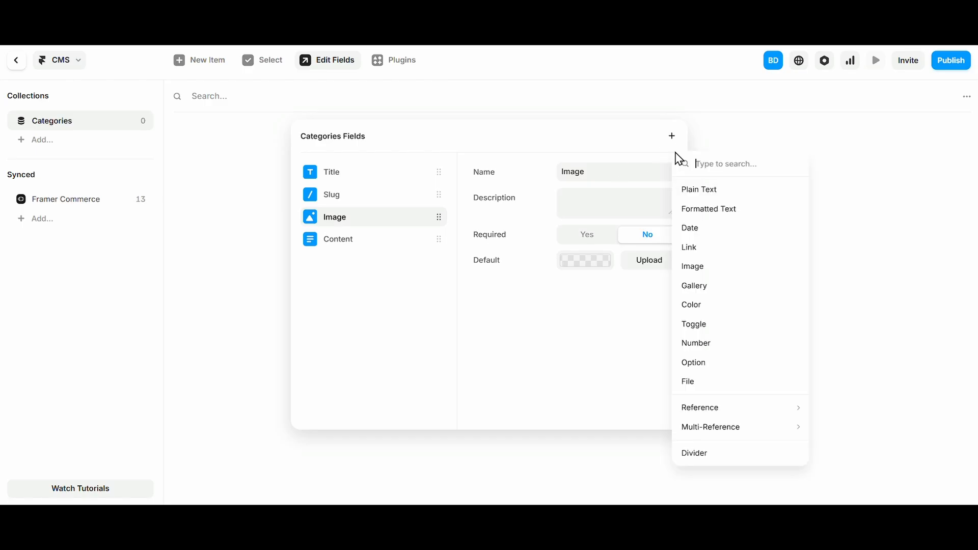
pyautogui.click(732, 368)
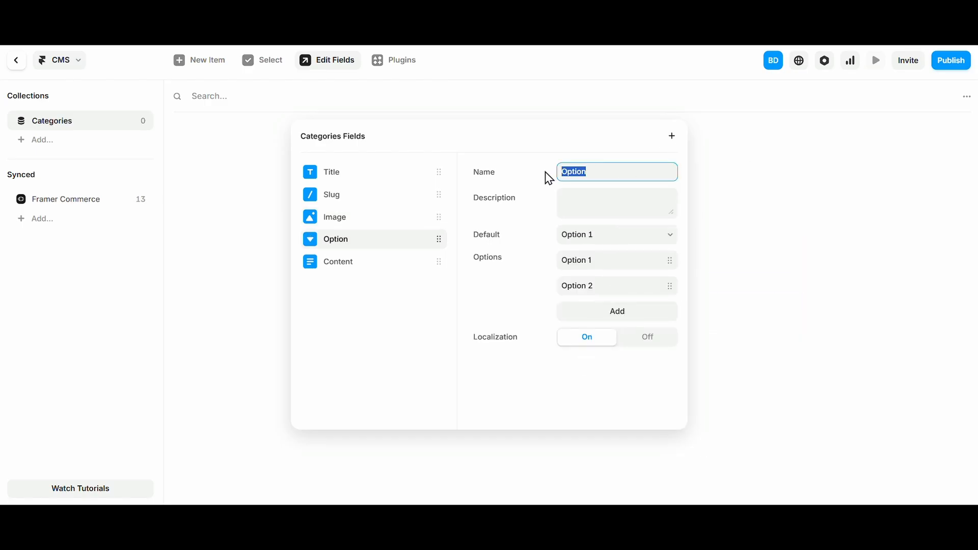
pyautogui.write('CA')
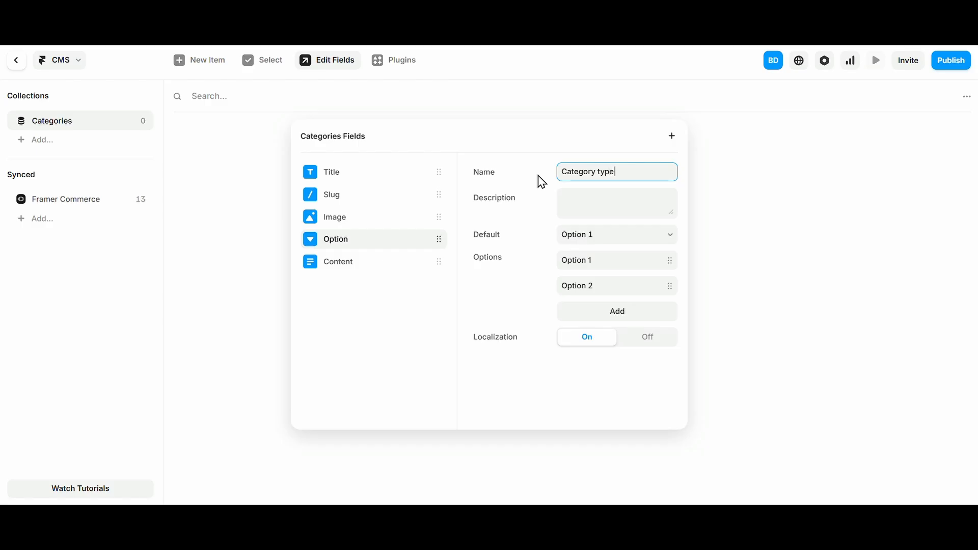
pyautogui.press('Return')
# - Check the product organization fields in Shopify and name the first option of the Category type field Collections in Framer
pyautogui.click(613, 236)
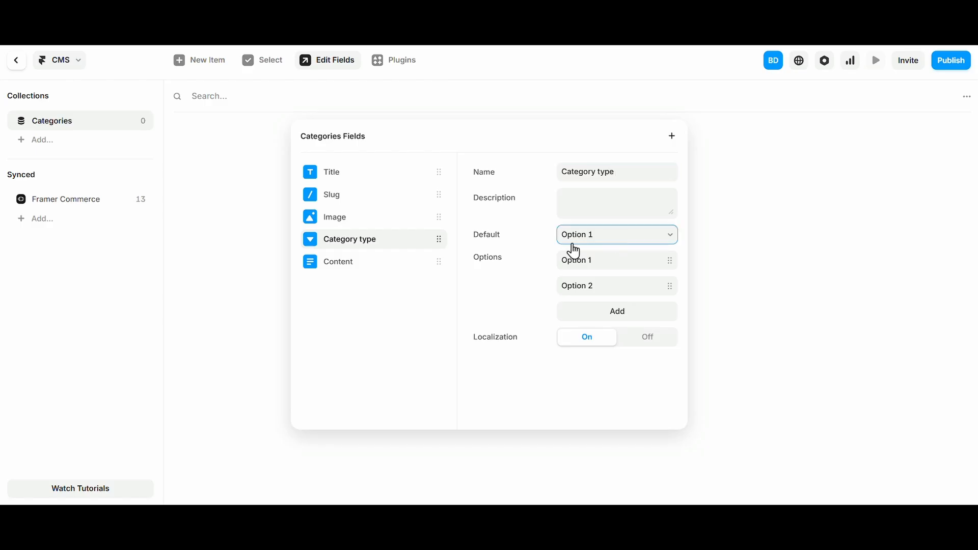
pyautogui.click(577, 258)
pyautogui.tripleClick(577, 257)
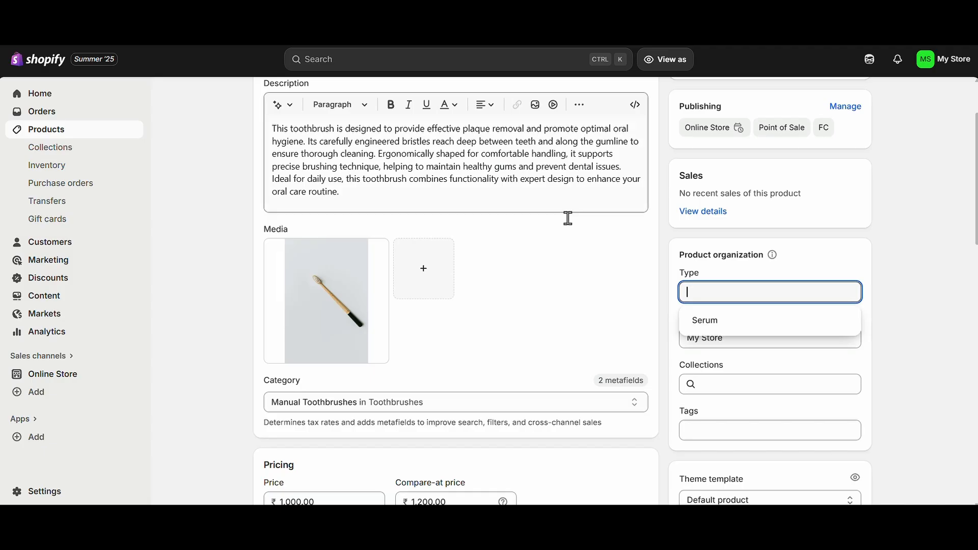
pyautogui.click(739, 253)
pyautogui.scroll(-1, 739, 221)
pyautogui.scroll(-2, 738, 220)
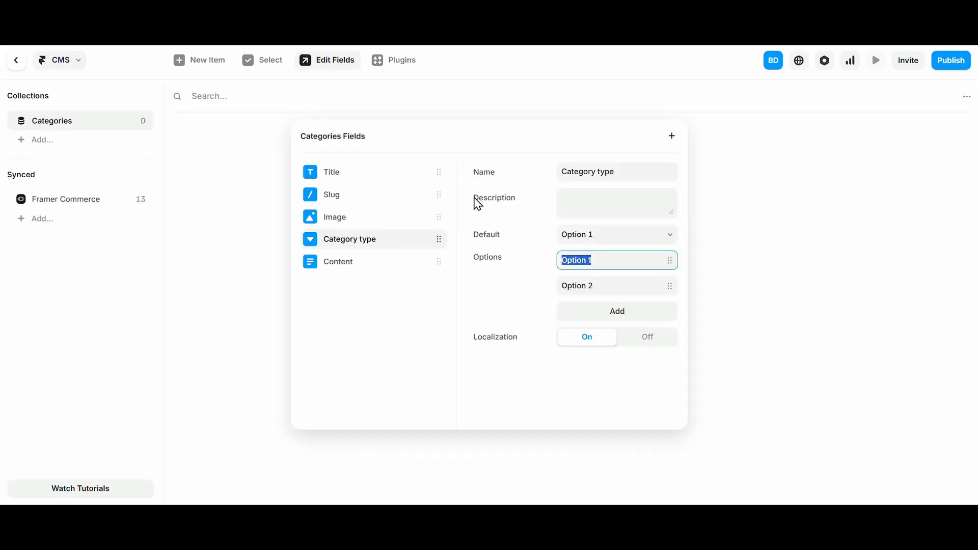
pyautogui.write('Collections')
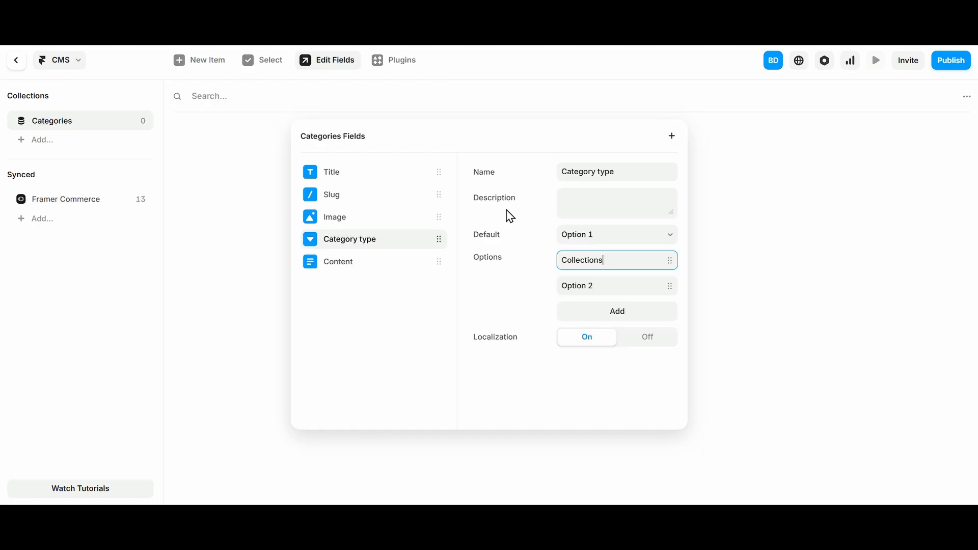
# - Name the second Category type option Tag and add a third option named Type
pyautogui.click(575, 287)
pyautogui.write('Ta')
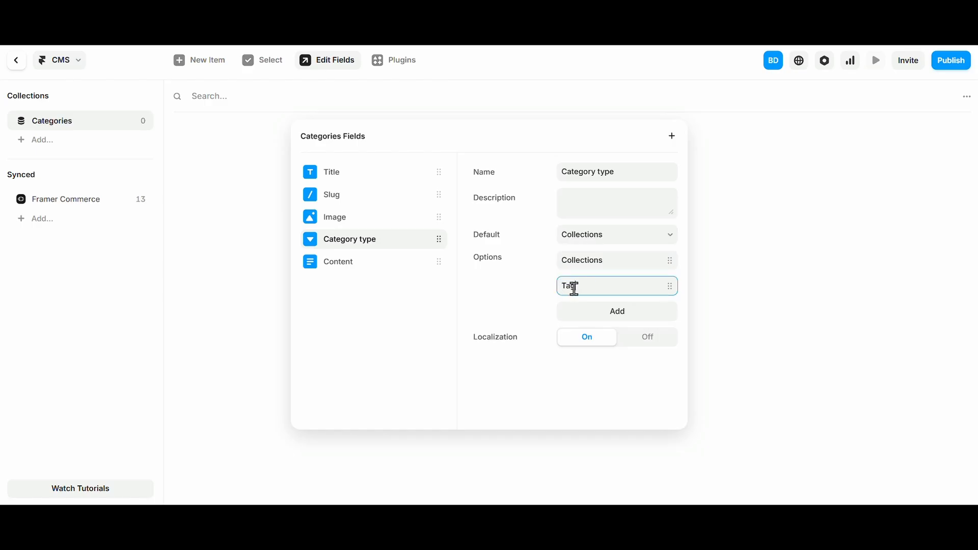
pyautogui.click(585, 311)
pyautogui.write('T')
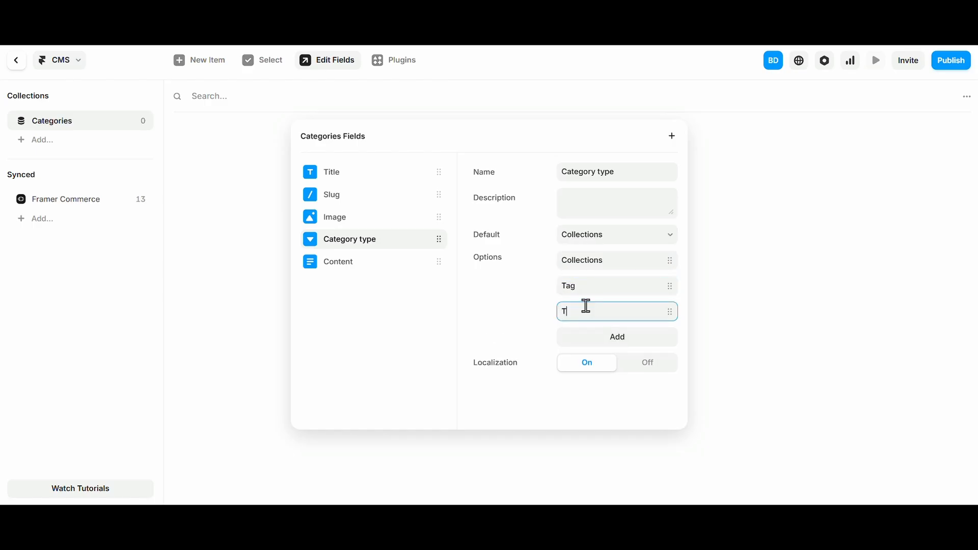
pyautogui.write('ype')
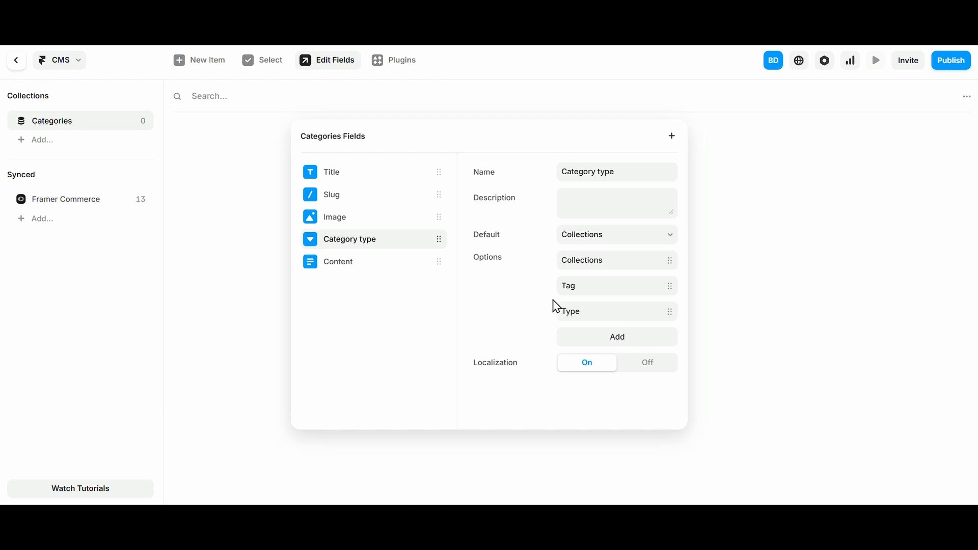
# - Rename the Tag and Type options to Product Tag and Product Type, and close the field settings
pyautogui.click(569, 286)
pyautogui.click(570, 287)
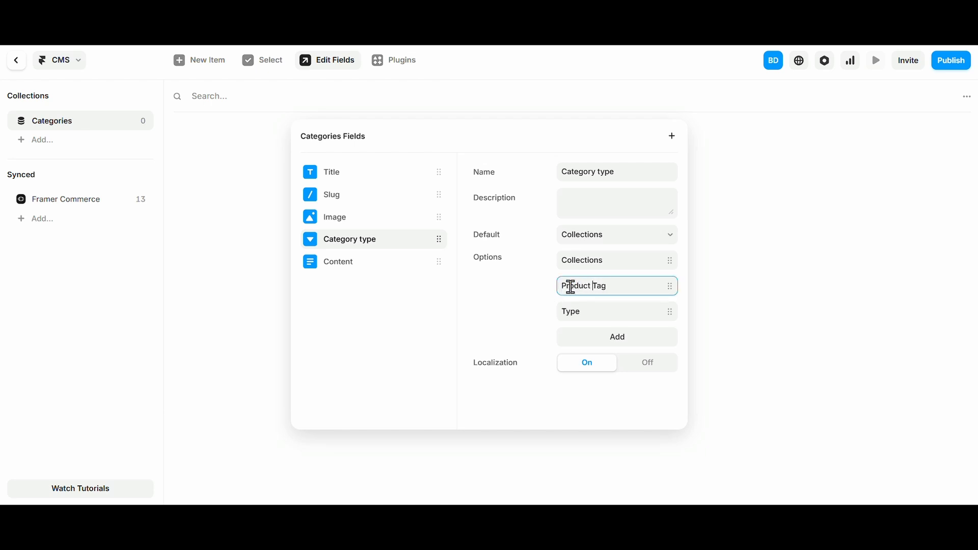
pyautogui.click(590, 306)
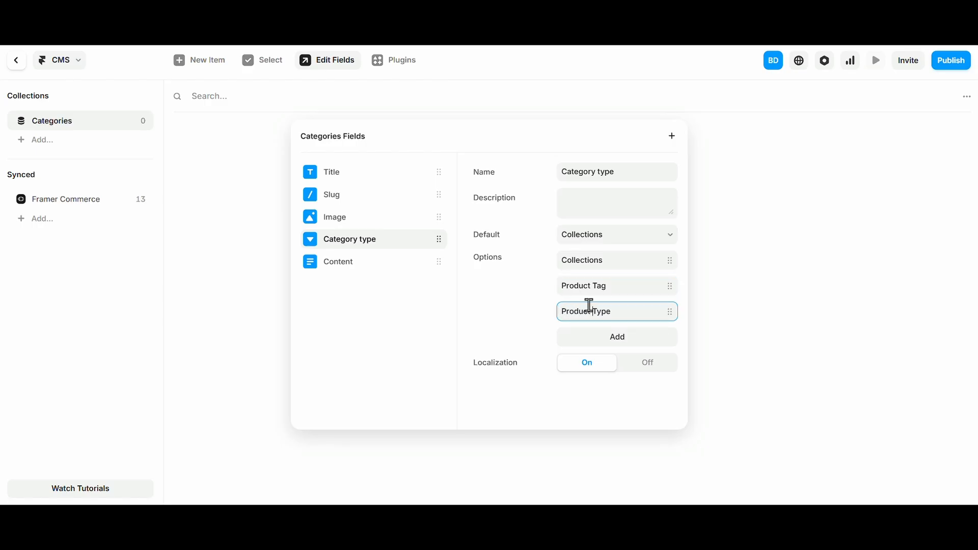
pyautogui.click(722, 380)
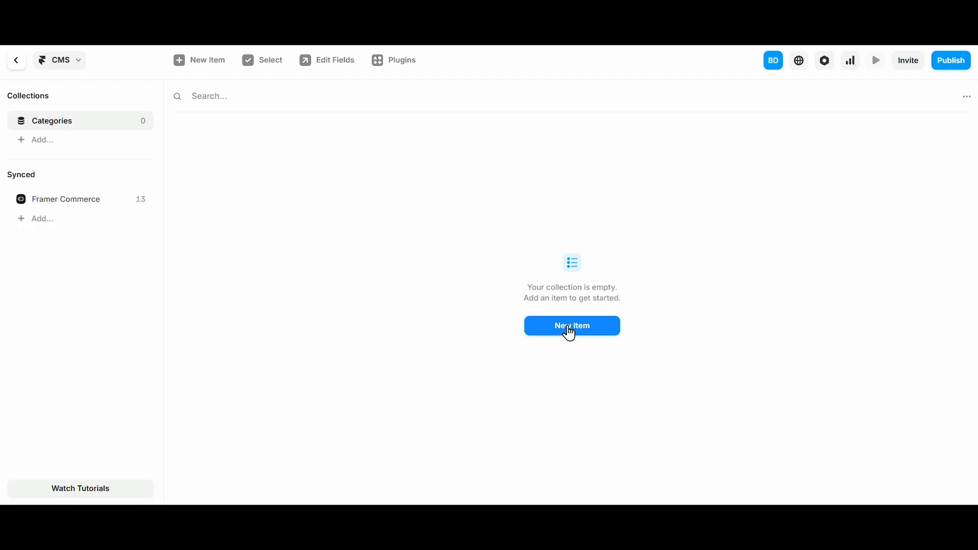
# - Copy the Product Type value Jerseys from the Field Days Jersey item in the Framer Commerce collection
pyautogui.click(77, 203)
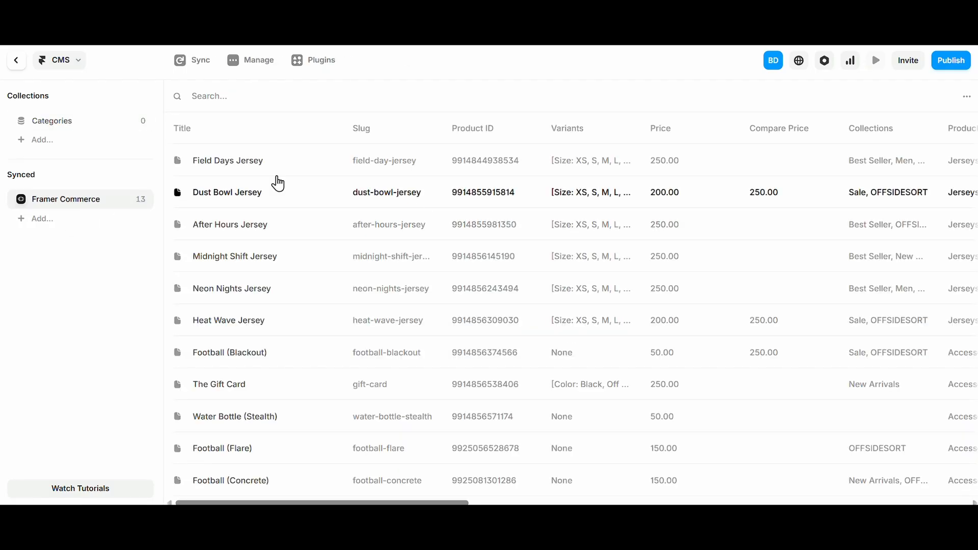
pyautogui.click(233, 168)
pyautogui.scroll(-7, 619, 379)
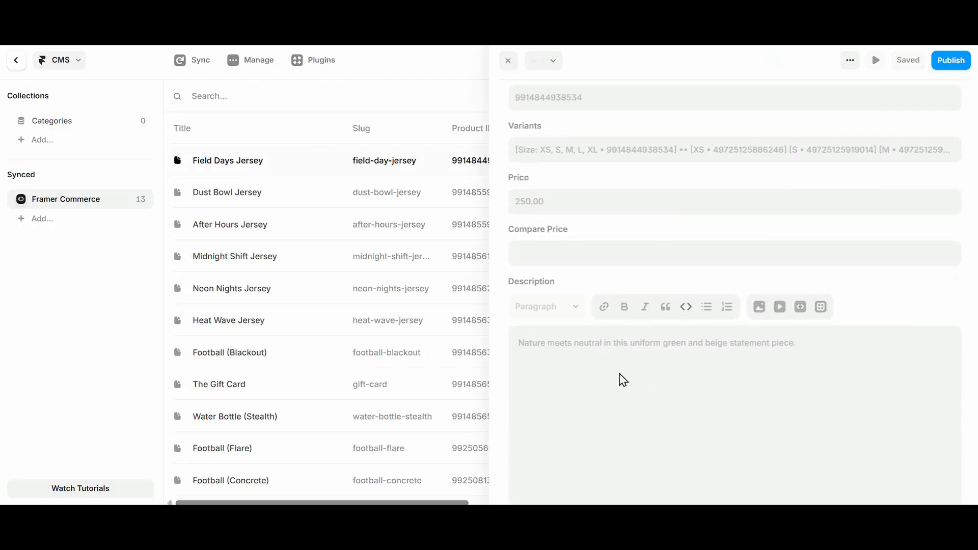
pyautogui.scroll(-4, 586, 306)
pyautogui.click(551, 259)
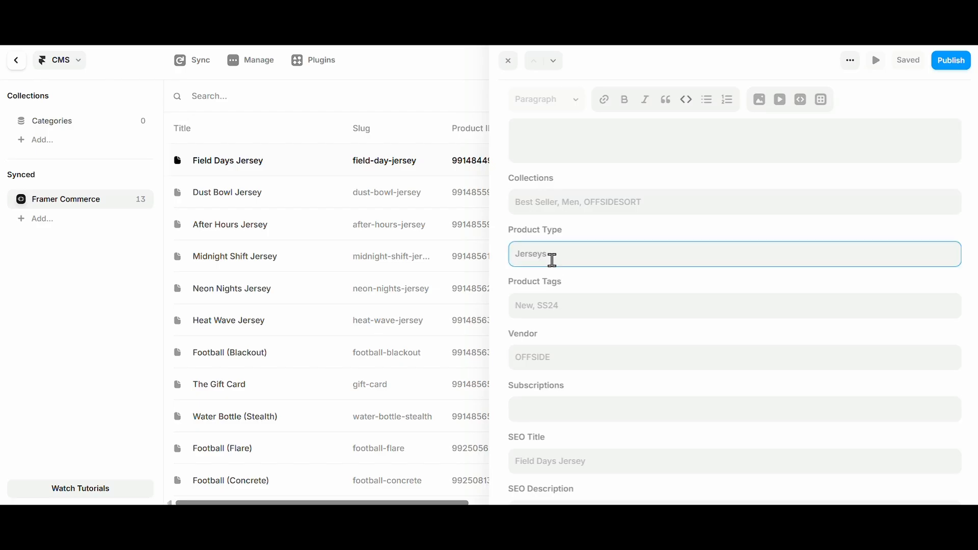
pyautogui.doubleClick(552, 259)
pyautogui.hotkey('ctrl', 'c')
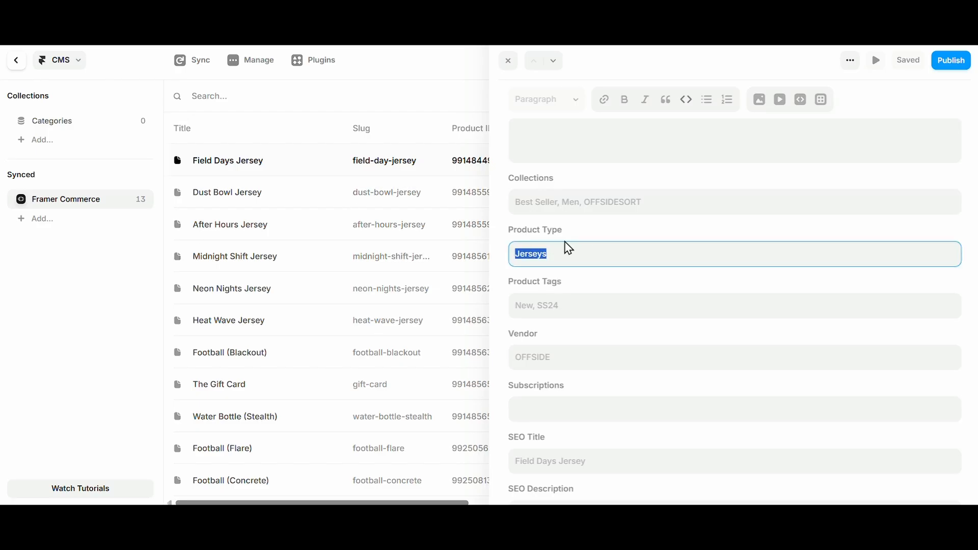
# - Create a new item in the Categories collection and paste Jerseys as its title
pyautogui.click(113, 125)
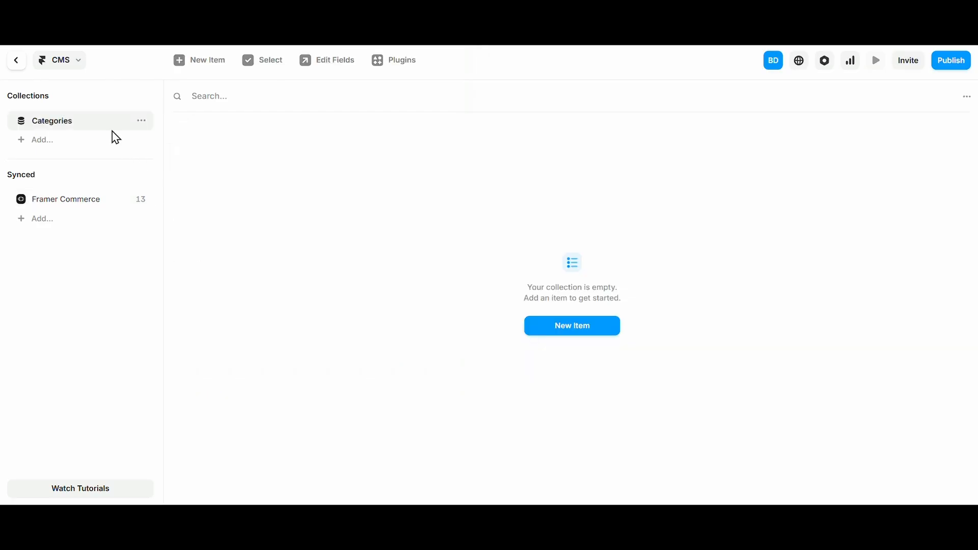
pyautogui.click(570, 324)
pyautogui.click(555, 129)
pyautogui.hotkey('ctrl', 'v')
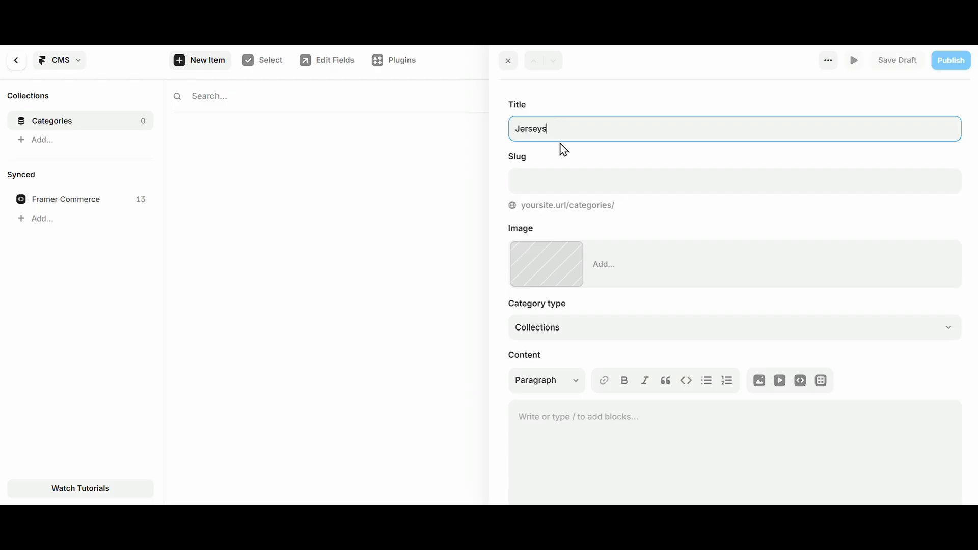
pyautogui.click(564, 160)
# - Set the category type of the Jerseys item to Product Type
pyautogui.scroll(-3, 536, 306)
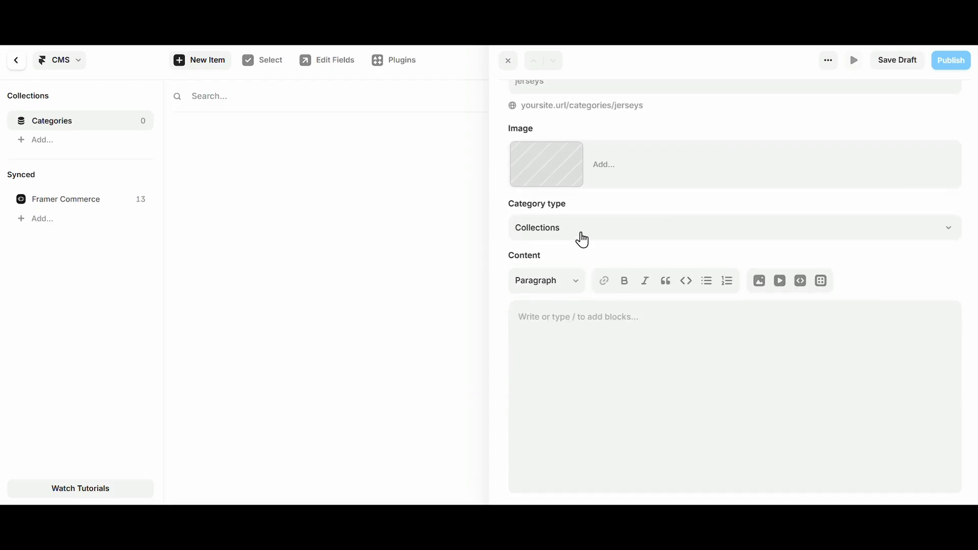
pyautogui.click(581, 237)
pyautogui.click(577, 281)
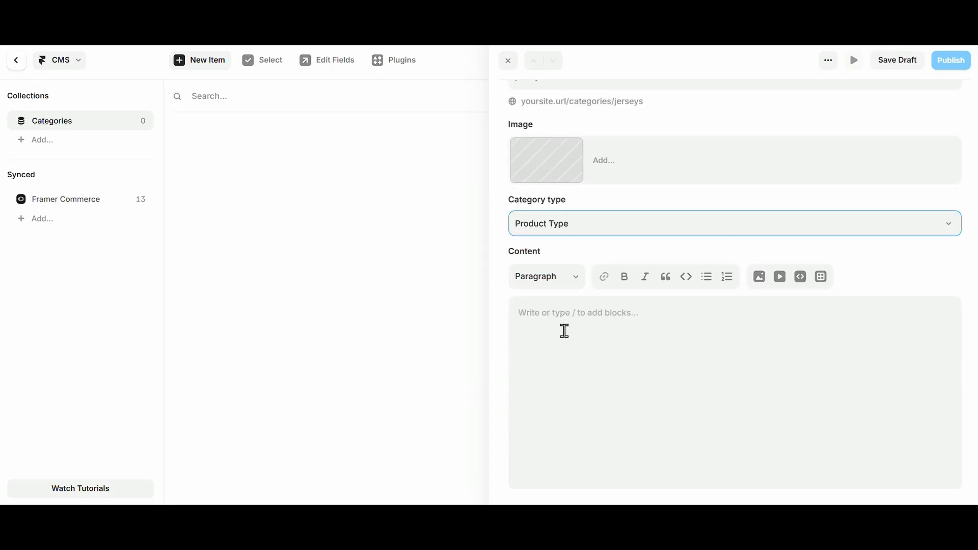
pyautogui.scroll(3, 564, 332)
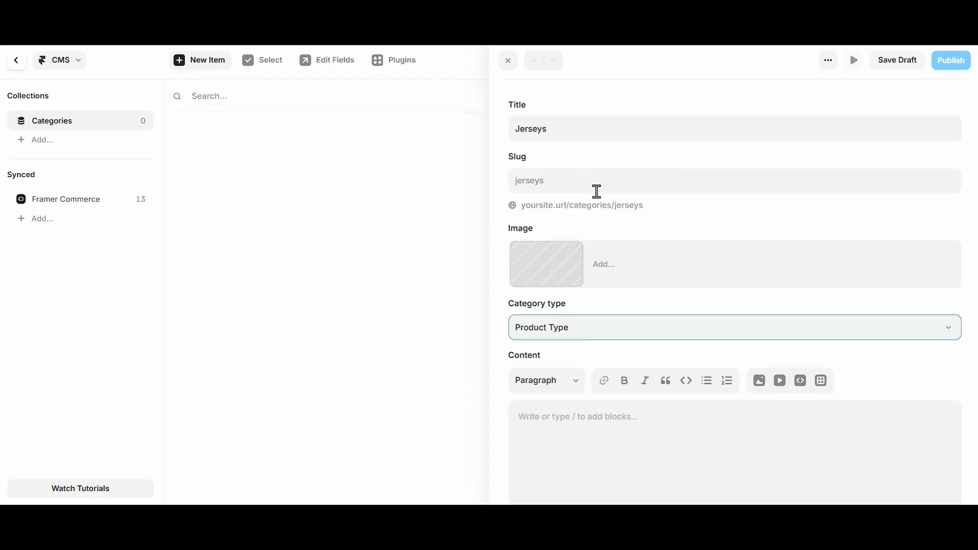
# - Search the Pexels plugin for "jersey" and insert a photo as the Jerseys item's image
pyautogui.click(574, 262)
pyautogui.click(460, 371)
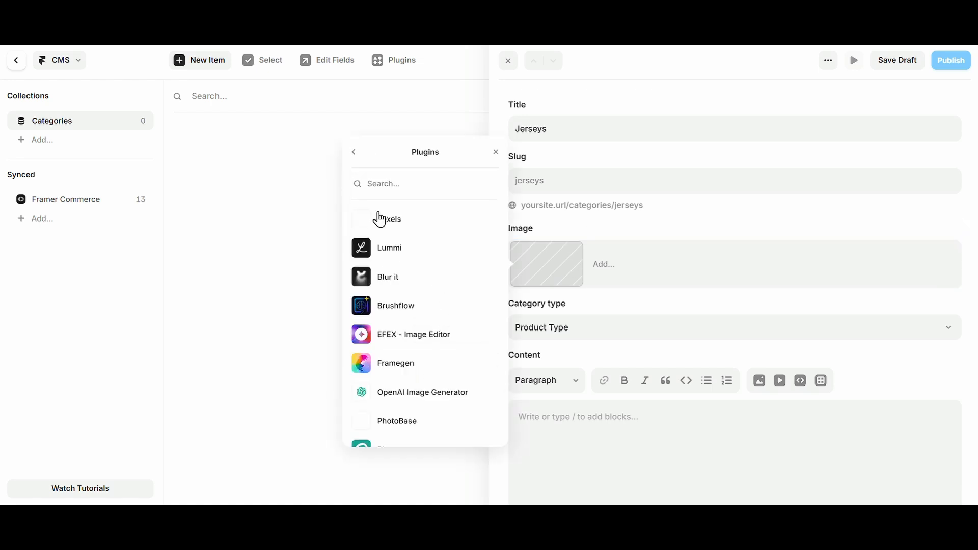
pyautogui.click(351, 227)
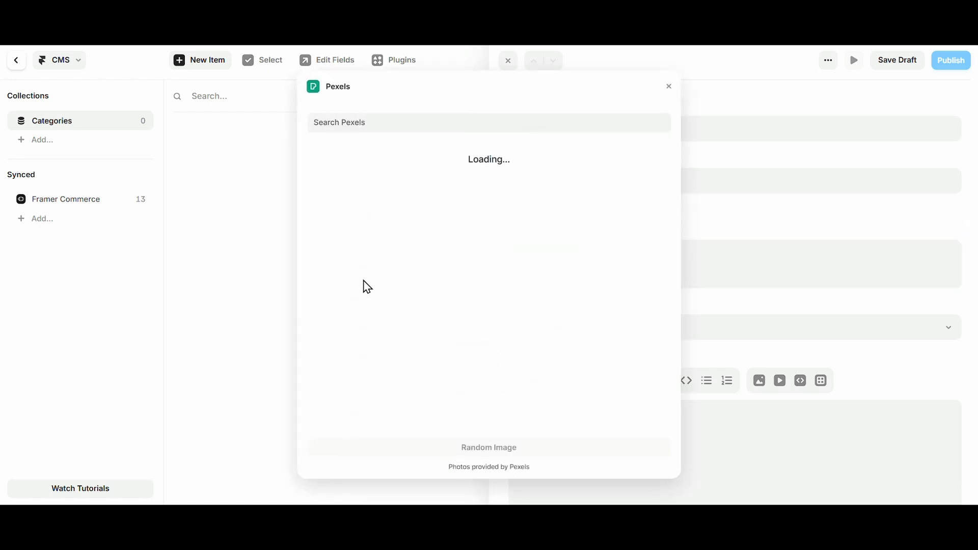
pyautogui.click(388, 123)
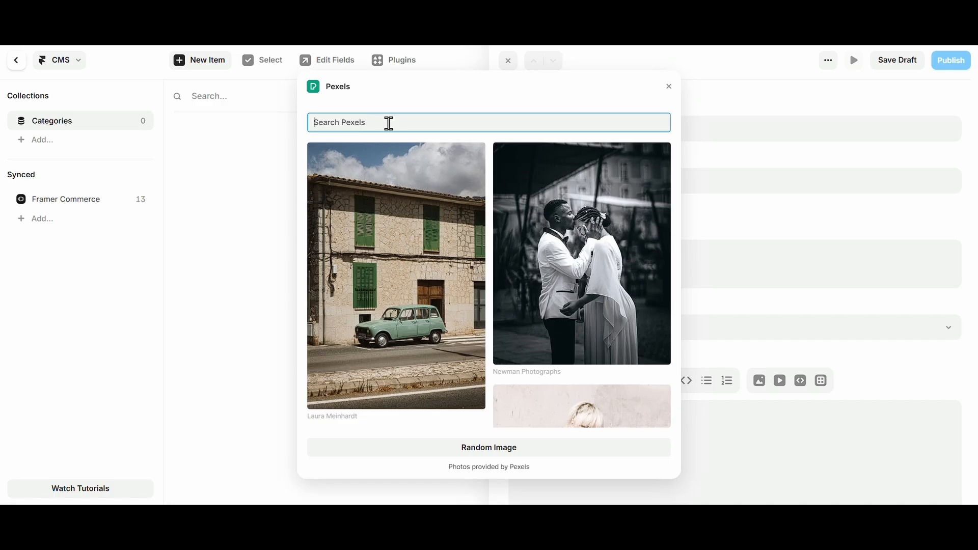
pyautogui.write('jersey')
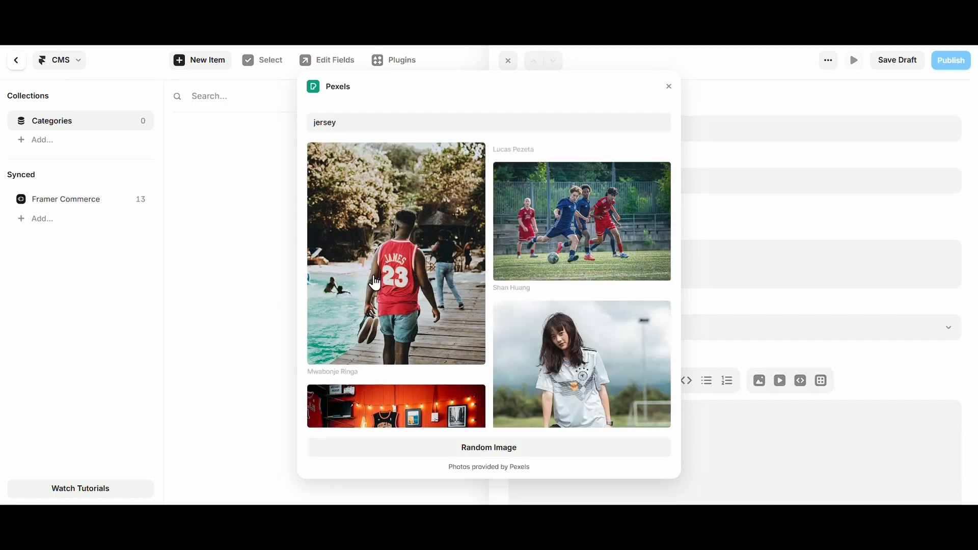
pyautogui.click(591, 279)
pyautogui.click(484, 450)
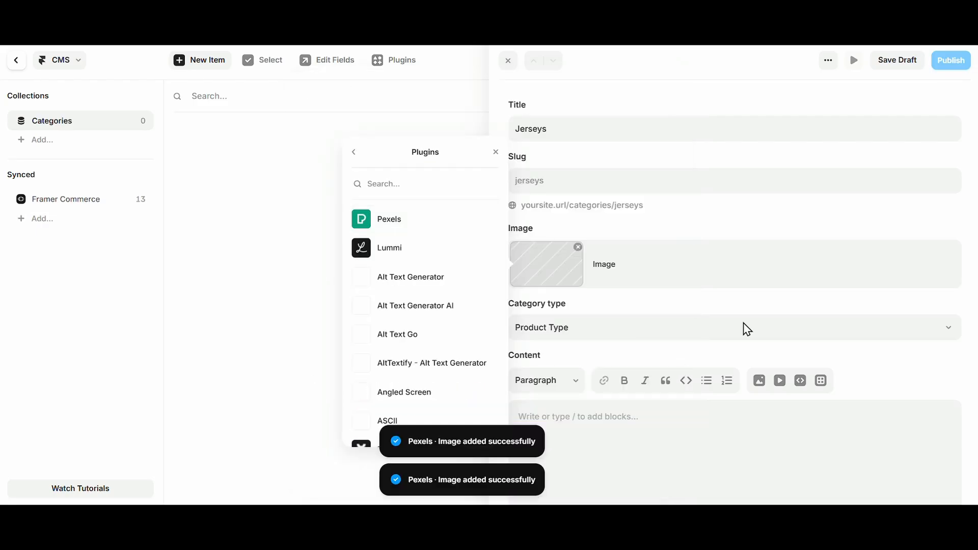
pyautogui.click(694, 351)
pyautogui.scroll(-3, 693, 351)
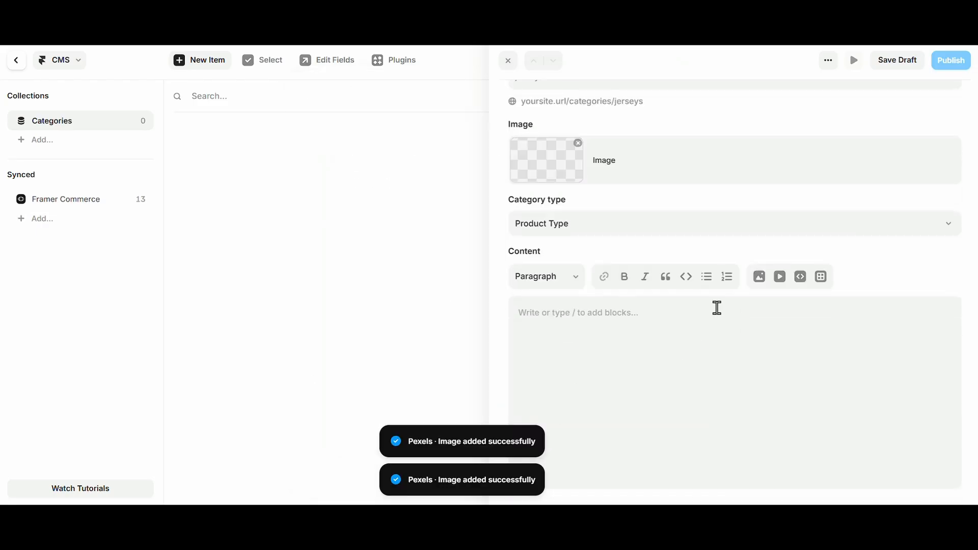
# - Save the Jerseys item as a draft and close it
pyautogui.scroll(3, 675, 322)
pyautogui.click(900, 61)
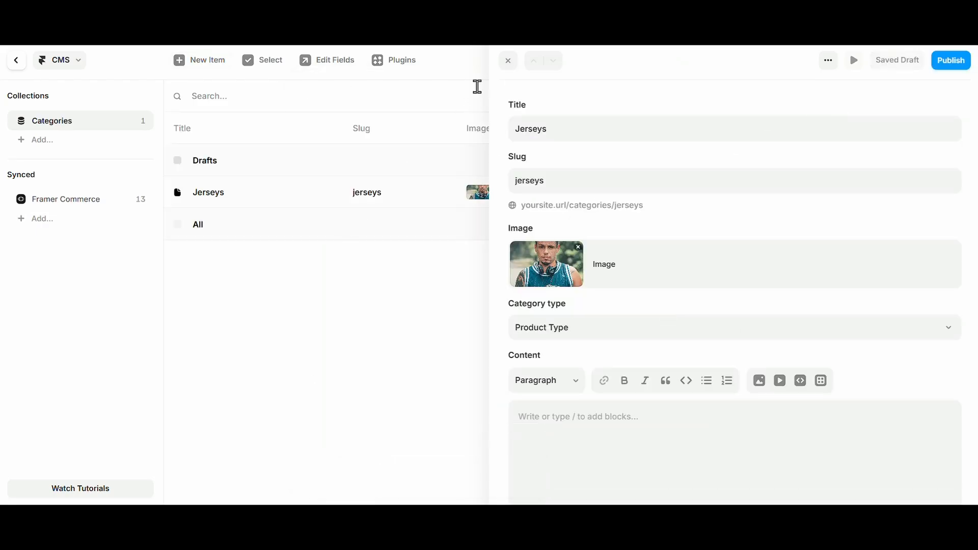
pyautogui.click(508, 60)
# - Check the Product Type of the Dust Bowl Jersey, Football (Blackout) and Water Bottle (Stealth) items in the Framer Commerce collection
pyautogui.click(183, 64)
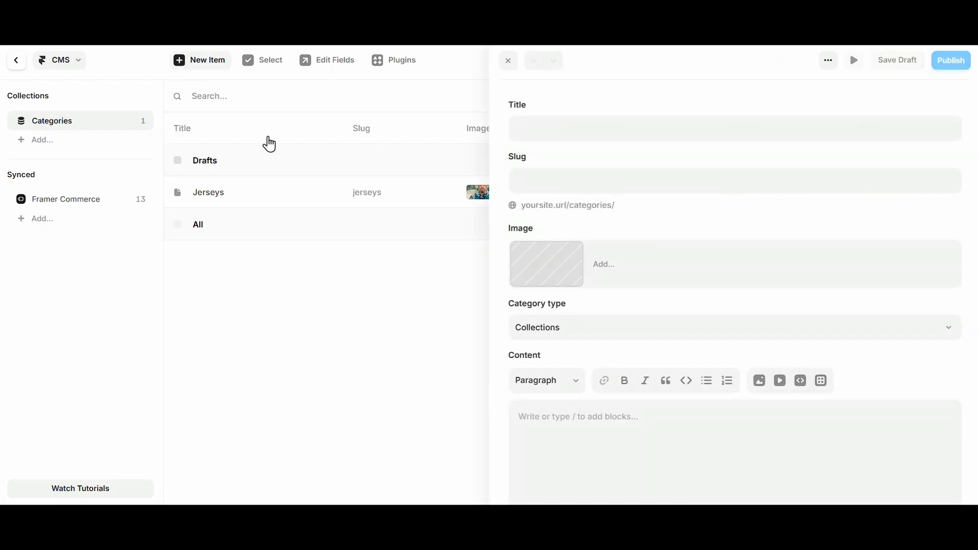
pyautogui.click(51, 199)
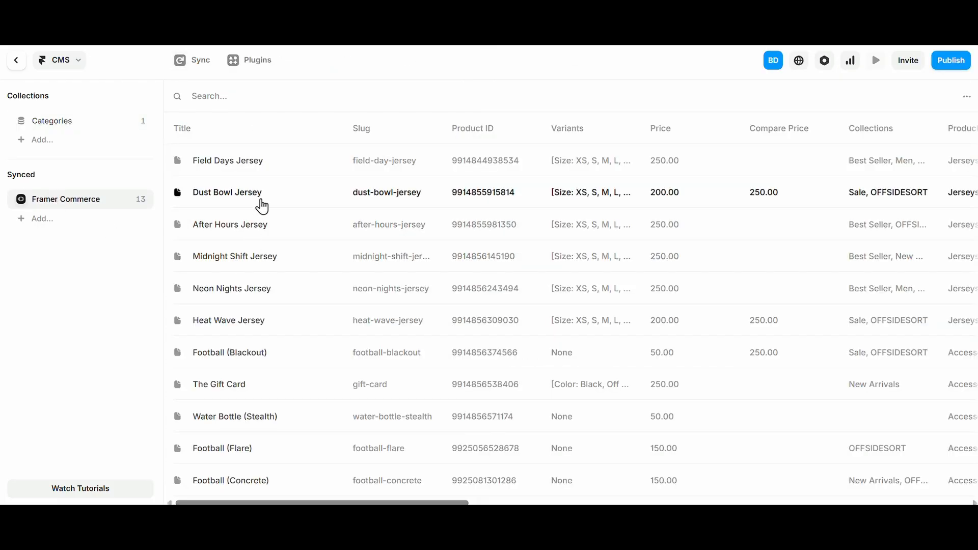
pyautogui.click(258, 193)
pyautogui.scroll(-8, 576, 385)
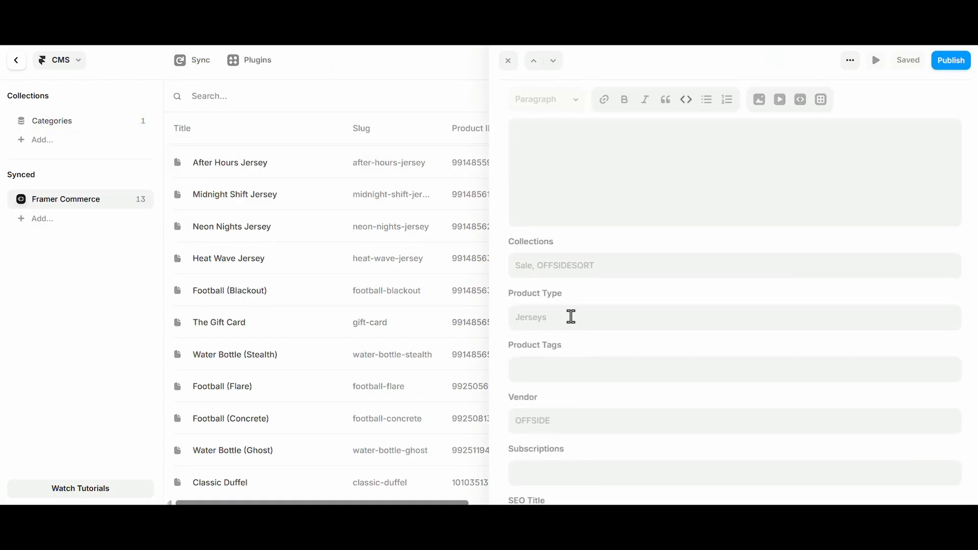
pyautogui.click(240, 291)
pyautogui.scroll(-11, 631, 364)
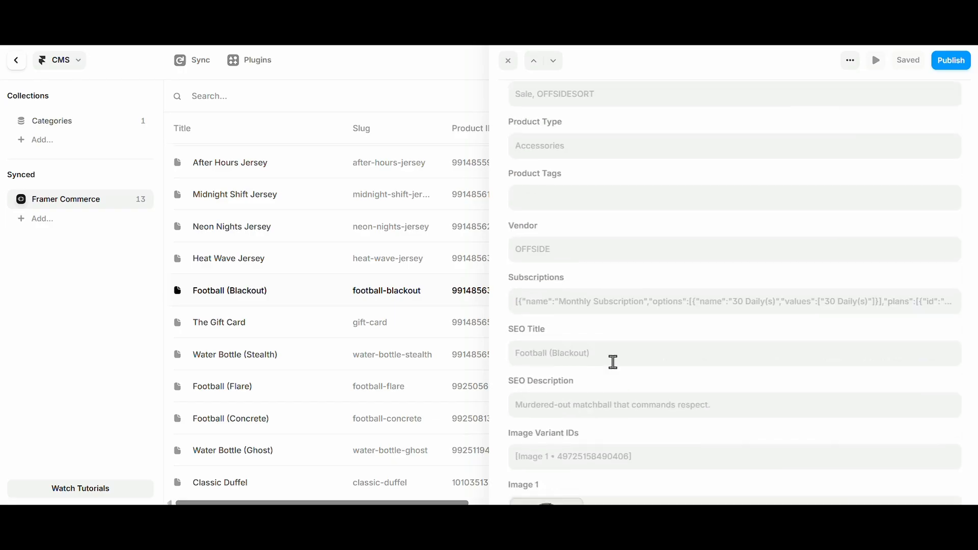
pyautogui.click(266, 356)
pyautogui.scroll(-6, 616, 338)
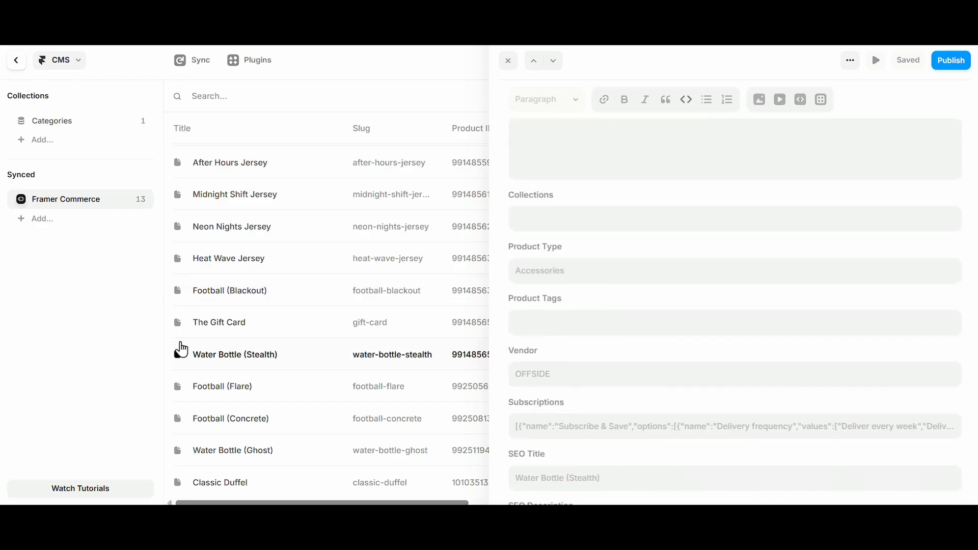
pyautogui.click(507, 61)
# - Copy the value Best Seller from the Collections field of the After Hours Jersey item
pyautogui.hscroll(6, 499, 153)
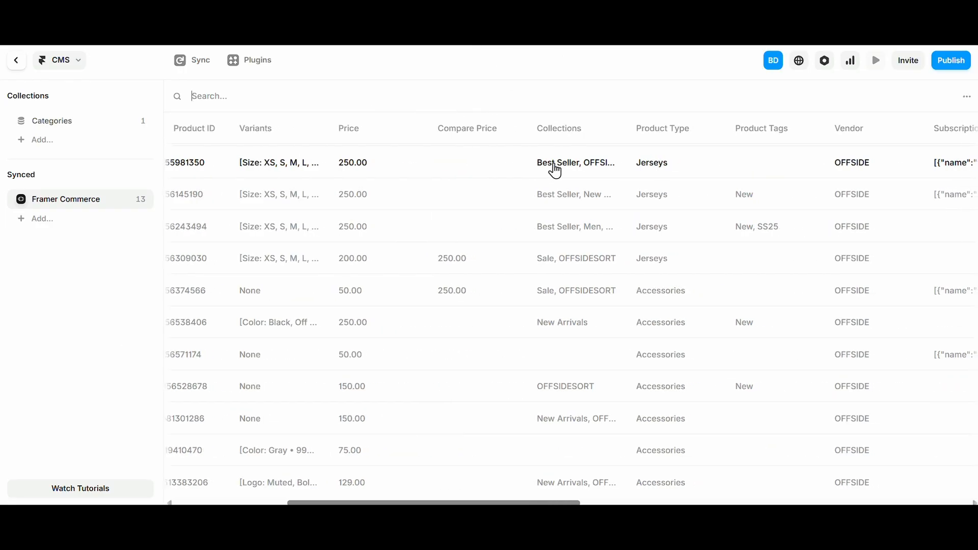
pyautogui.click(563, 174)
pyautogui.scroll(-5, 551, 354)
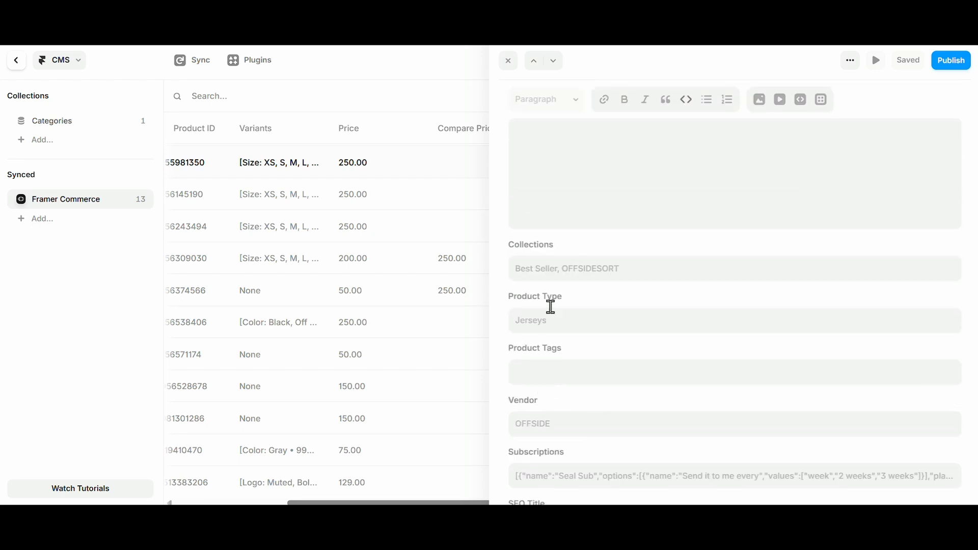
pyautogui.moveTo(559, 272)
pyautogui.mouseDown()
pyautogui.moveTo(505, 274)
pyautogui.moveTo(555, 276)
pyautogui.mouseUp()
pyautogui.hotkey('ctrl', 'c')
pyautogui.click(516, 270)
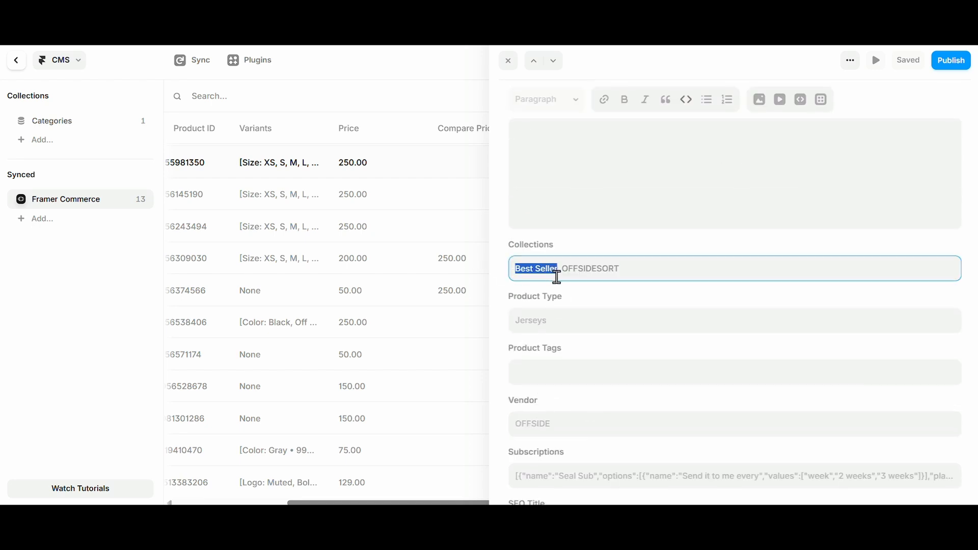
pyautogui.click(512, 60)
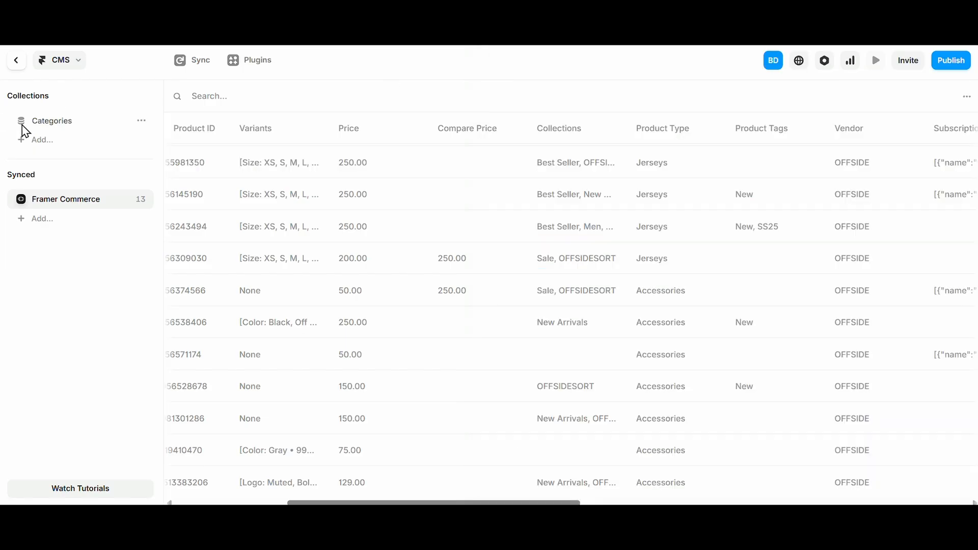
# - Create a new Categories item with Best Seller pasted as its title and Collections as its category type
pyautogui.click(70, 128)
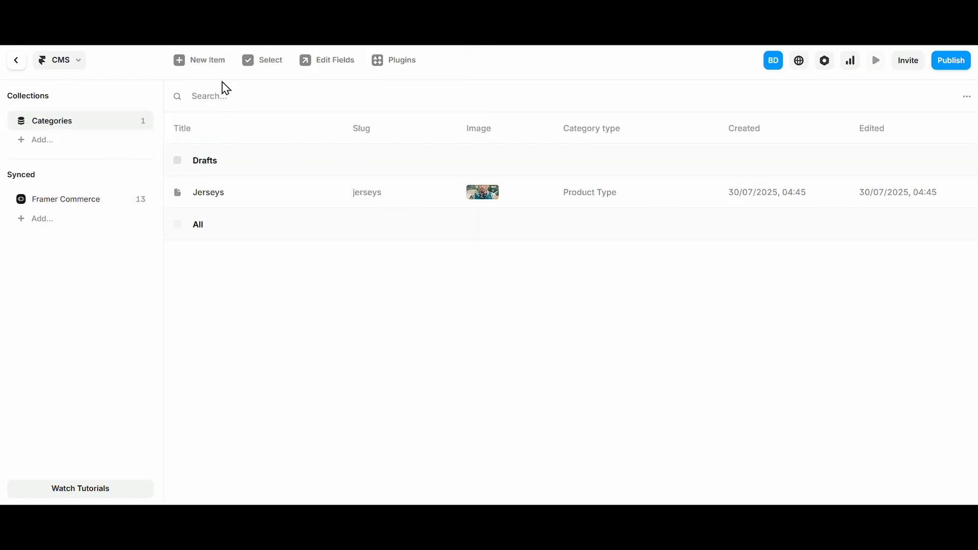
pyautogui.click(196, 63)
pyautogui.click(563, 131)
pyautogui.hotkey('ctrl', 'v')
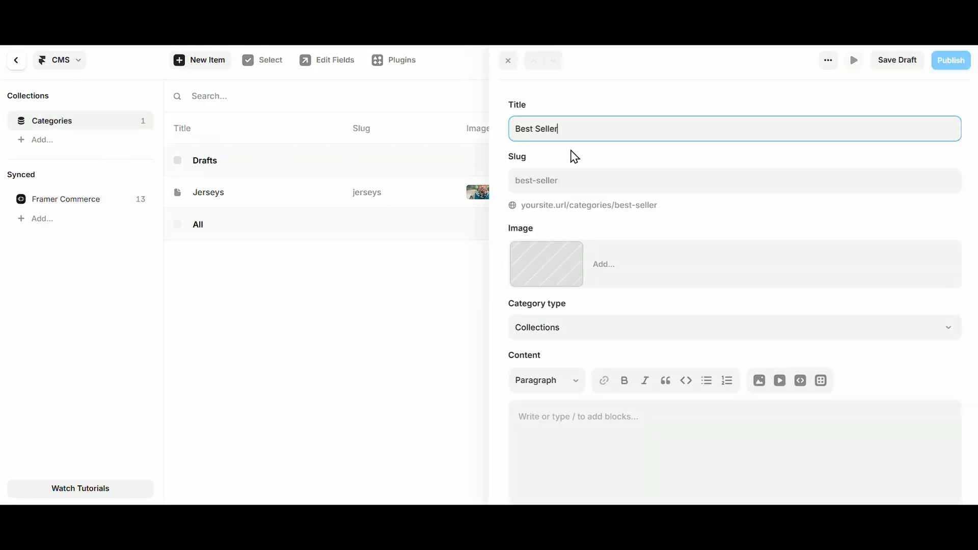
pyautogui.scroll(-2, 590, 247)
pyautogui.click(582, 240)
pyautogui.click(581, 244)
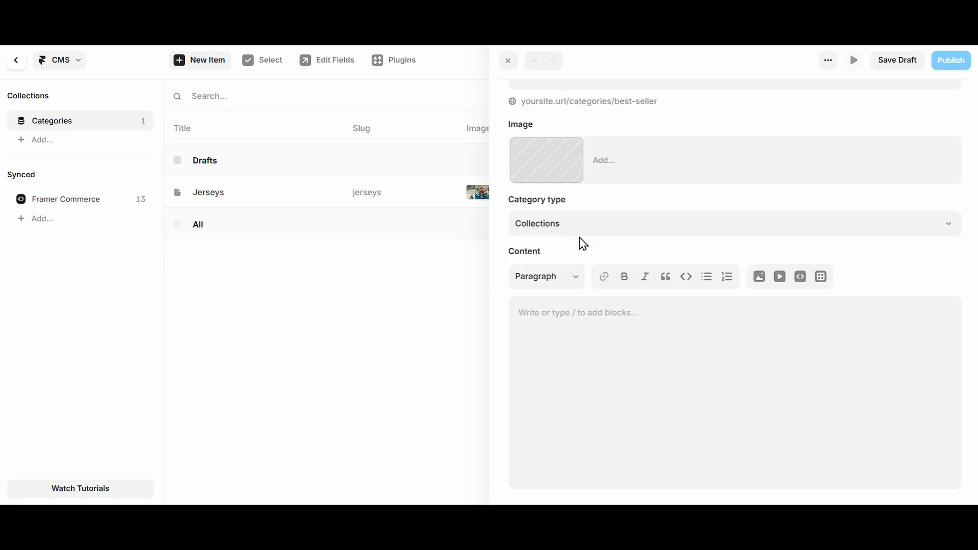
# - Insert the black-and-white hillside photo from the Pexels plugin as the Best Seller item's image and save the item as a draft
pyautogui.scroll(2, 560, 249)
pyautogui.click(555, 258)
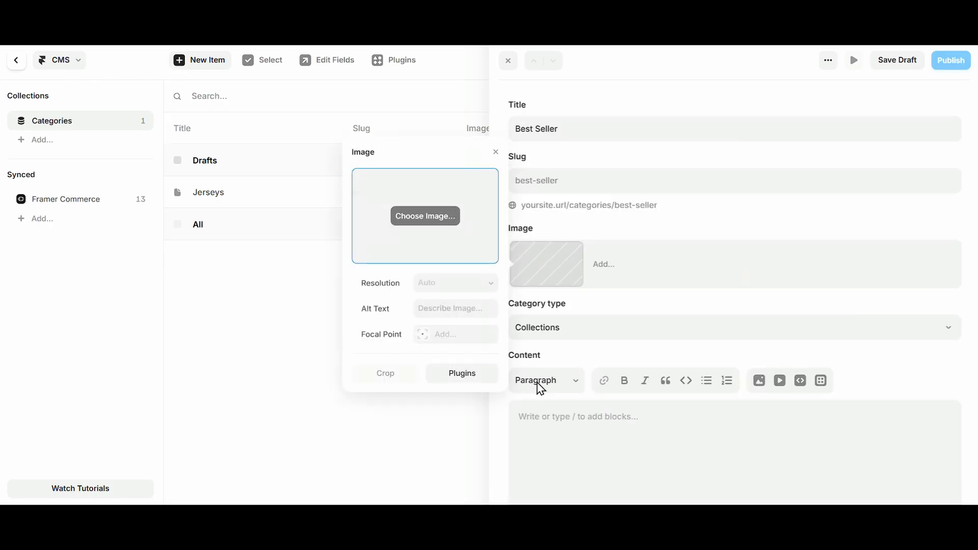
pyautogui.click(468, 377)
pyautogui.click(379, 219)
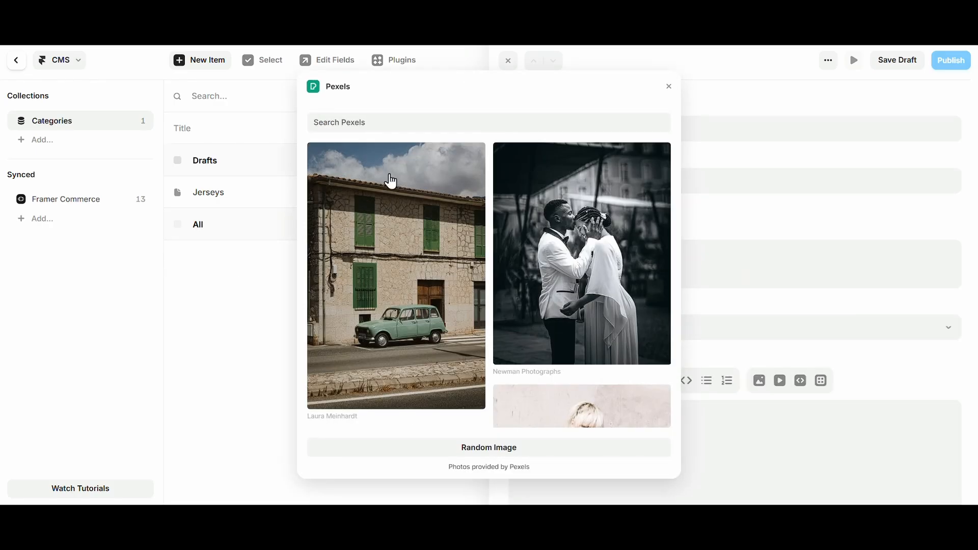
pyautogui.click(395, 200)
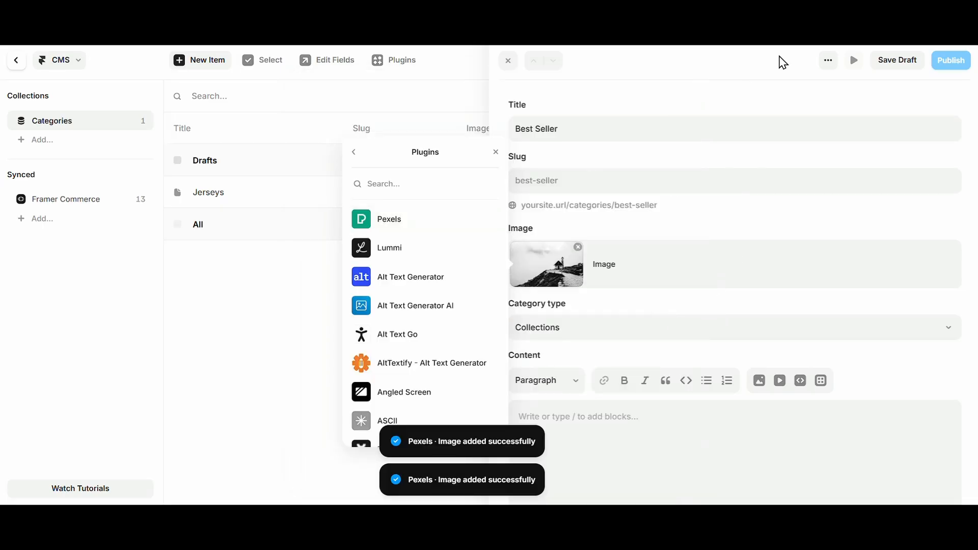
pyautogui.click(891, 65)
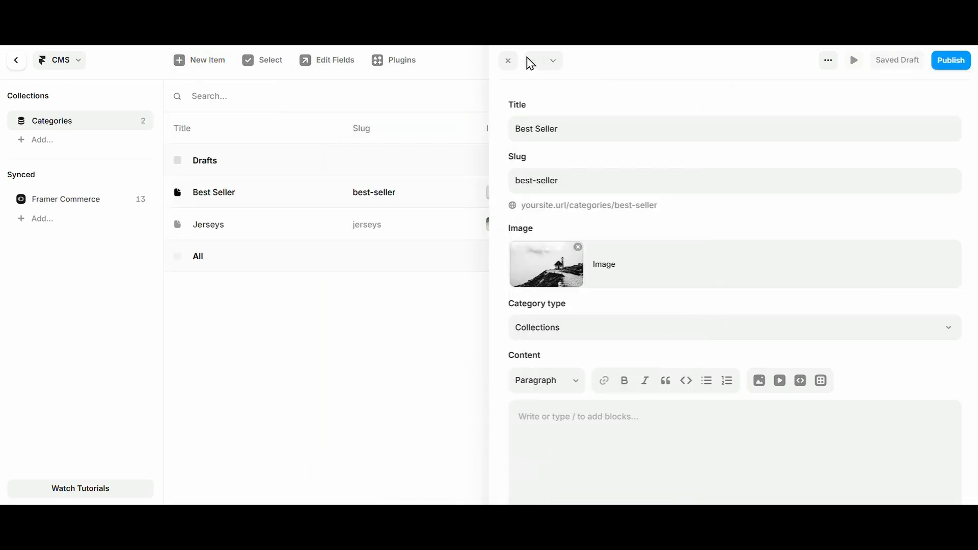
pyautogui.click(509, 61)
# - Select the tag New in the Product Tags field of the Field Days Jersey item in the Framer Commerce collection
pyautogui.click(73, 205)
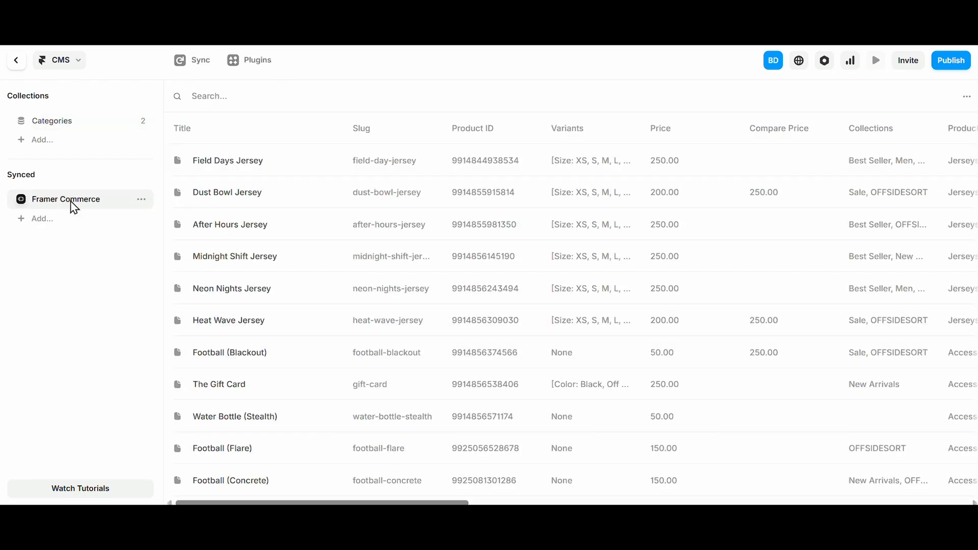
pyautogui.hscroll(8, 453, 220)
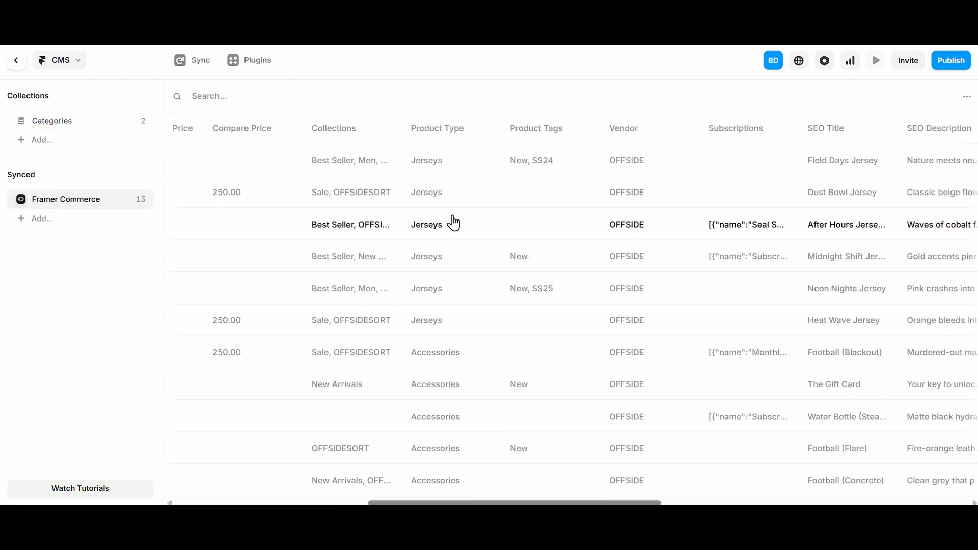
pyautogui.click(520, 172)
pyautogui.scroll(-10, 576, 338)
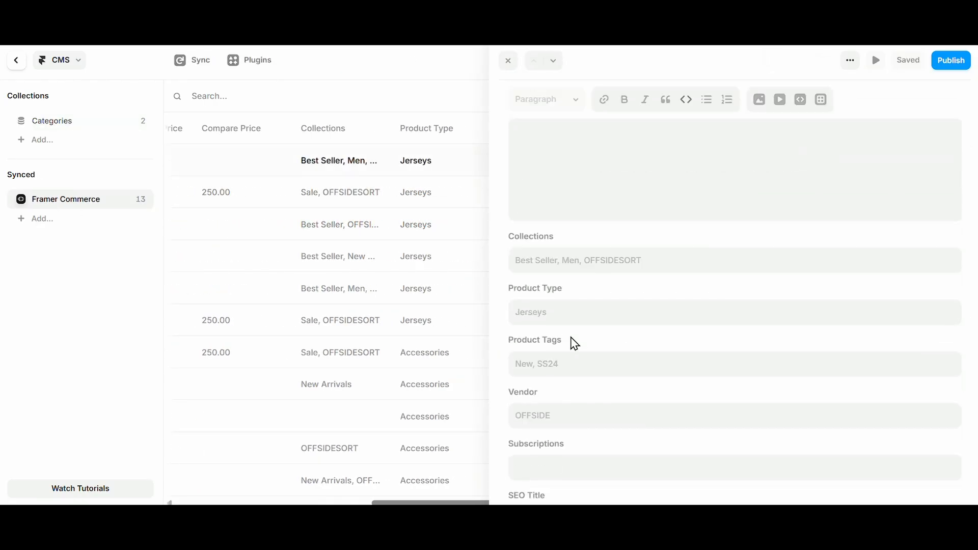
pyautogui.click(576, 363)
pyautogui.moveTo(576, 363); pyautogui.dragTo(560, 363)
pyautogui.doubleClick(525, 364)
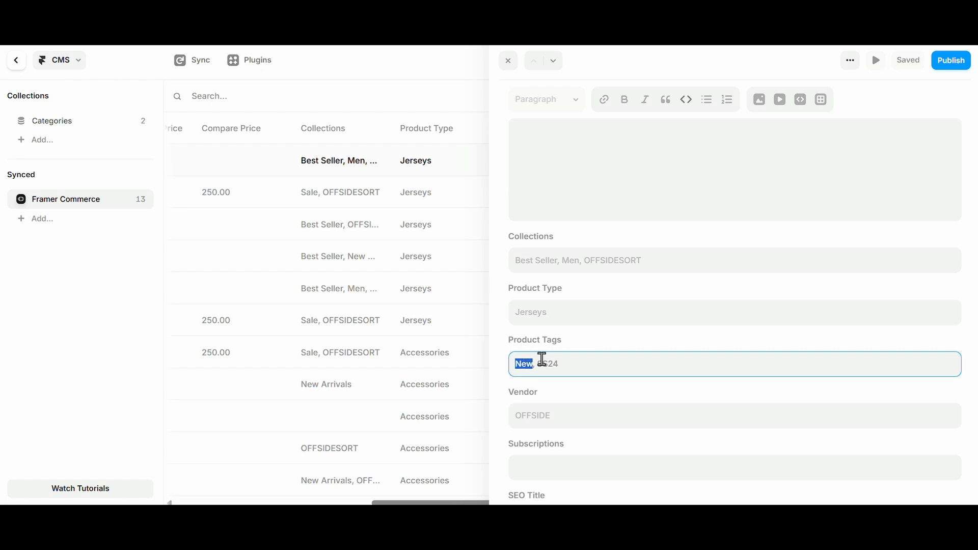
# - Create a new Categories item titled New with category type Product Tag and save it as a draft
pyautogui.click(43, 118)
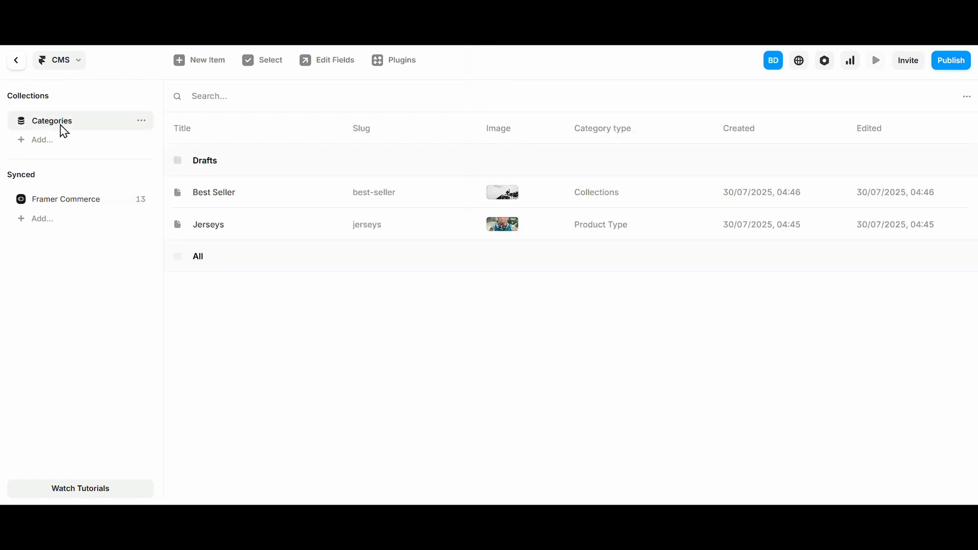
pyautogui.click(199, 60)
pyautogui.click(575, 129)
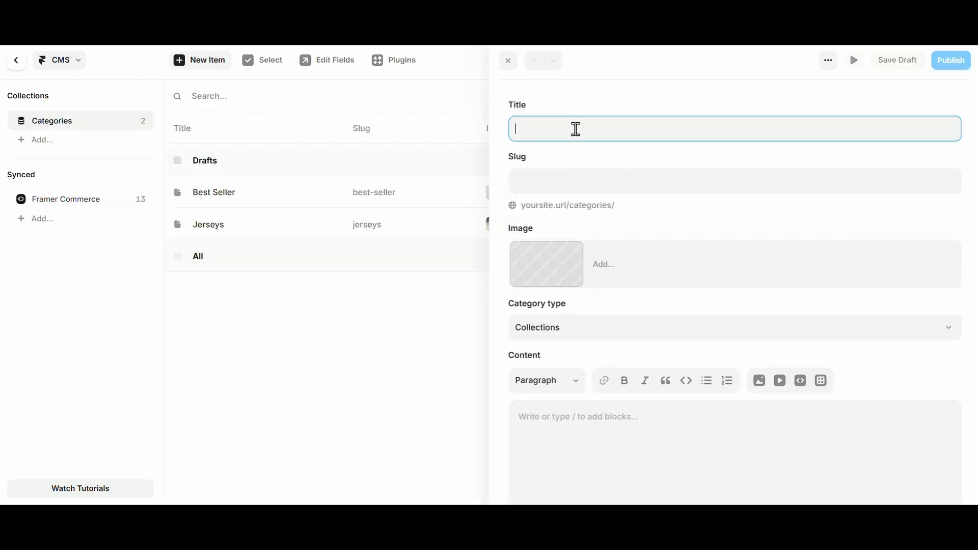
pyautogui.write('New')
pyautogui.scroll(-2, 579, 322)
pyautogui.click(580, 231)
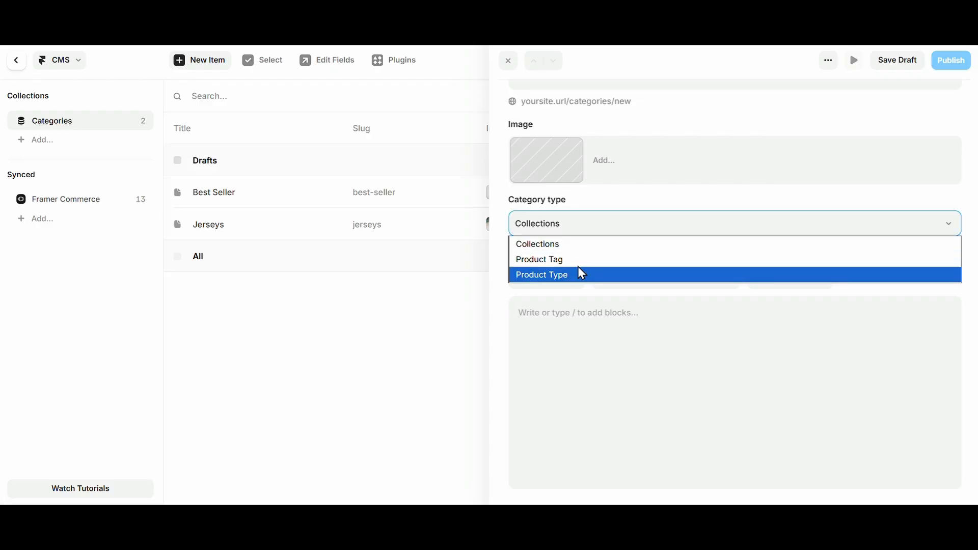
pyautogui.click(580, 258)
pyautogui.click(606, 248)
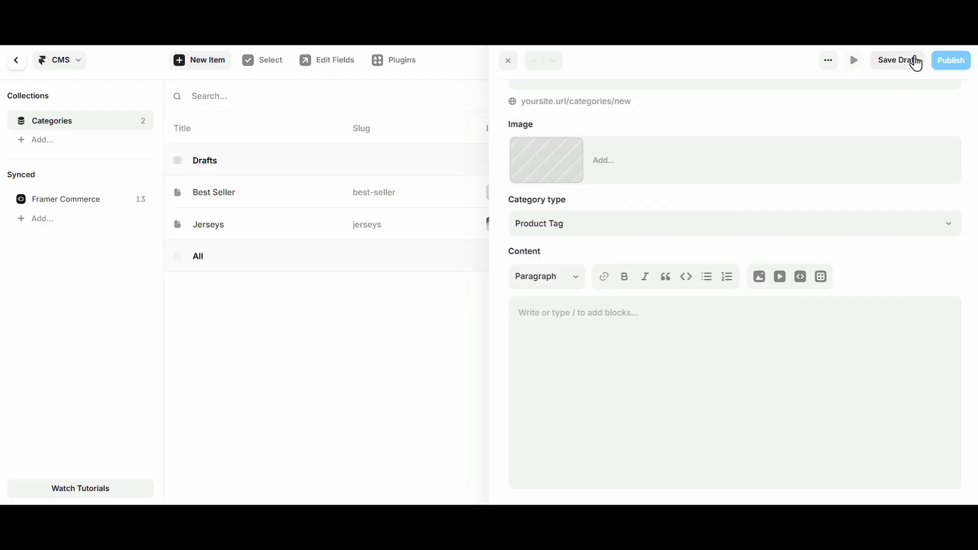
pyautogui.click(916, 64)
# - Insert a mountain sunset photo from the Pexels plugin as the New item's image and close the item
pyautogui.click(566, 167)
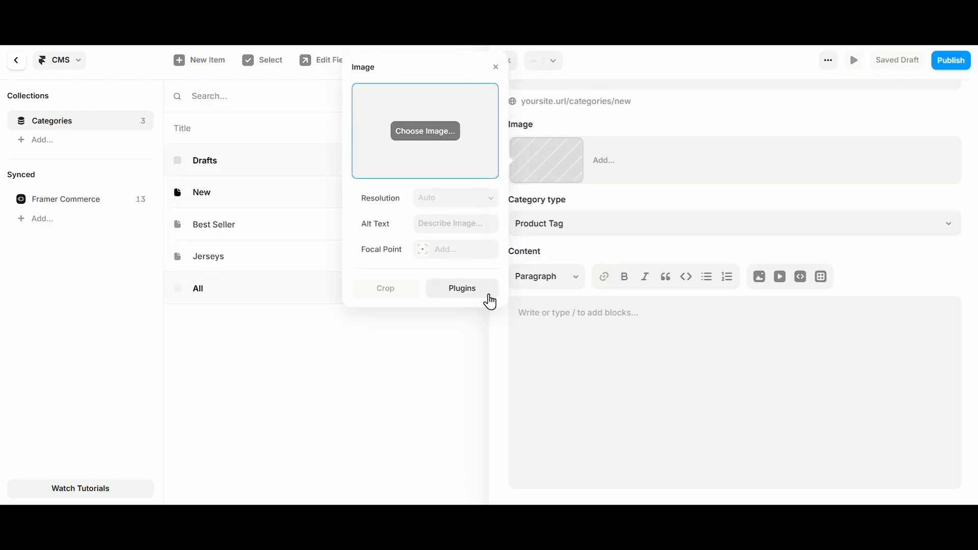
pyautogui.click(488, 296)
pyautogui.click(435, 136)
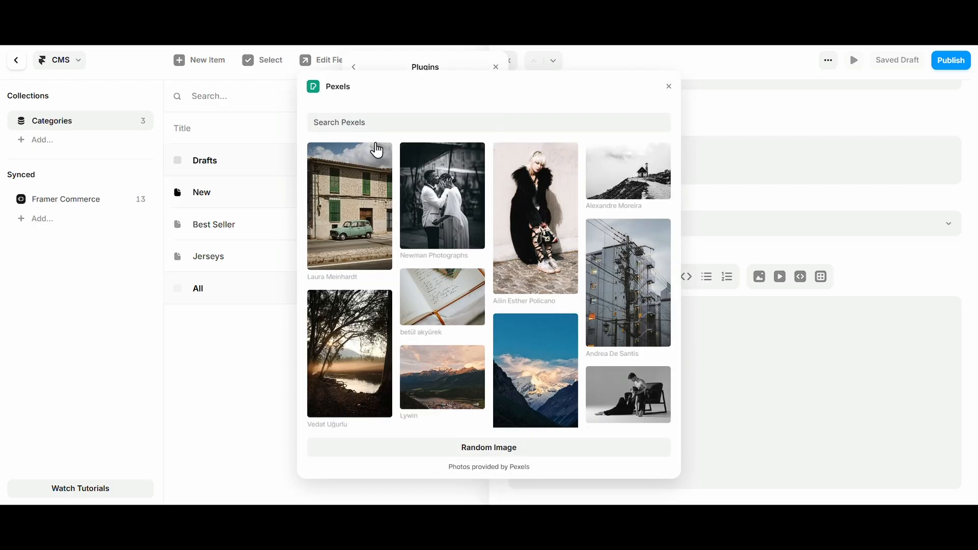
pyautogui.scroll(-4, 567, 294)
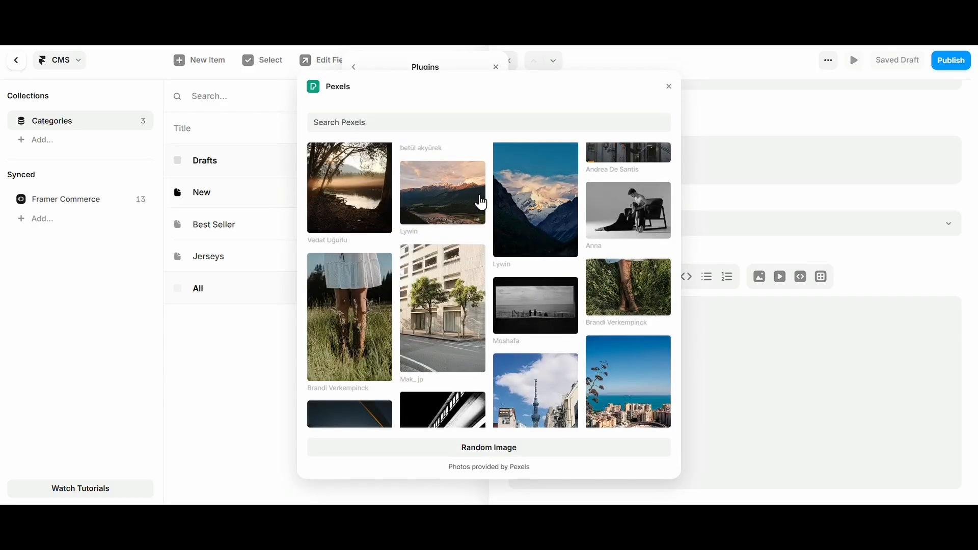
pyautogui.click(480, 202)
pyautogui.click(754, 203)
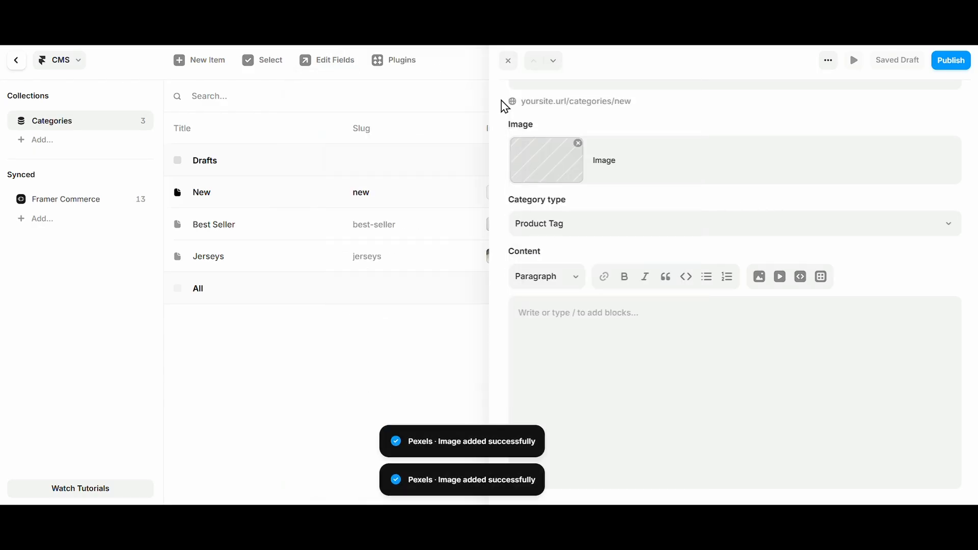
pyautogui.click(507, 60)
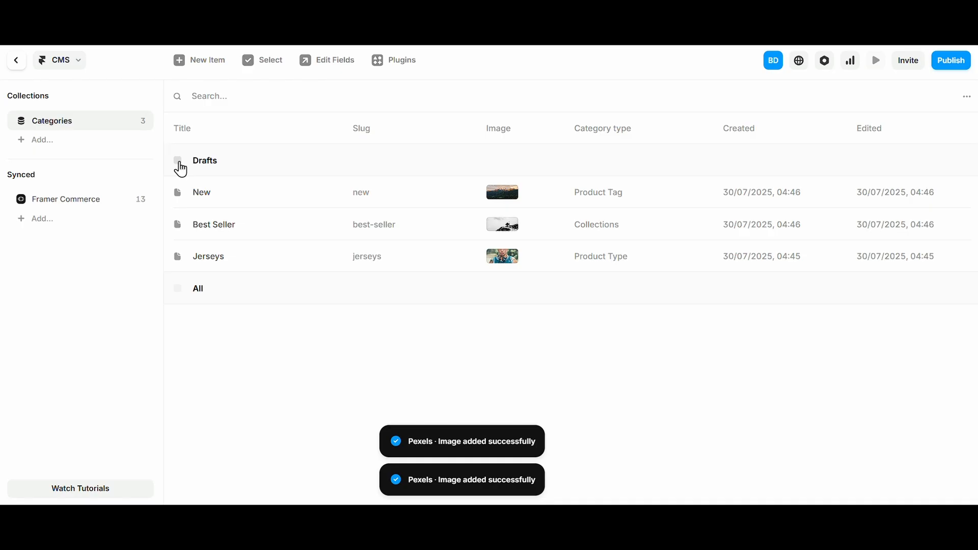
# - Undraft the New, Best Seller and Jerseys items in the Categories collection together
pyautogui.click(178, 162)
pyautogui.click(179, 161)
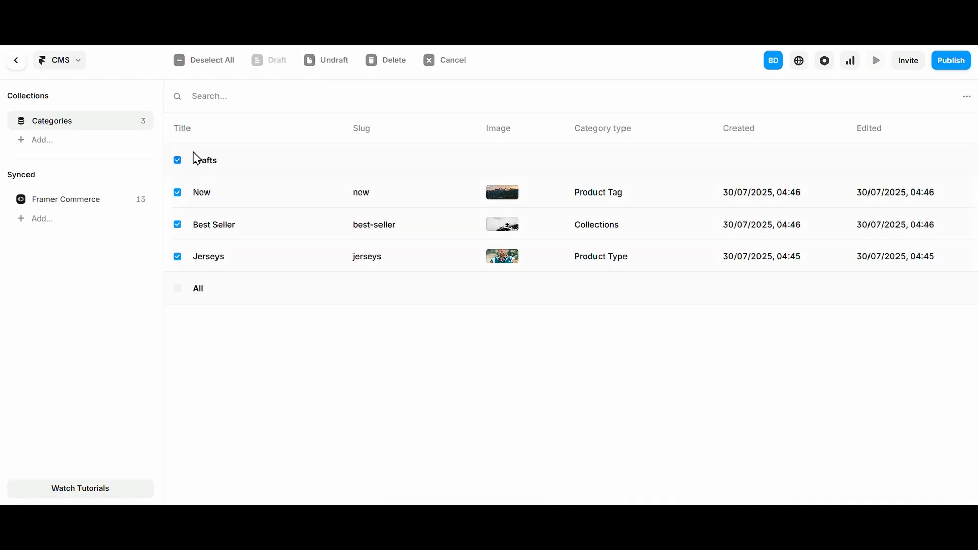
pyautogui.click(326, 60)
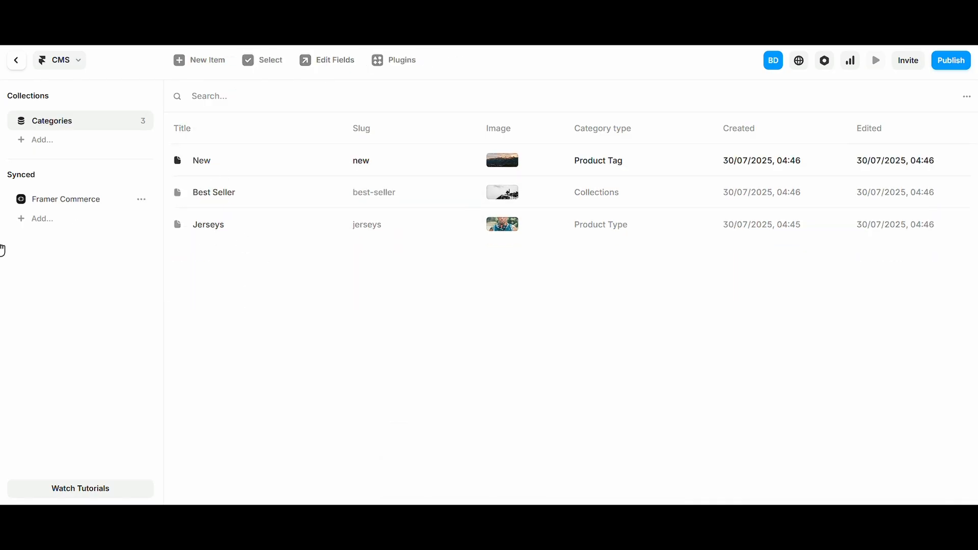
# - Start another new item in the Categories collection and title it ALL
pyautogui.click(202, 66)
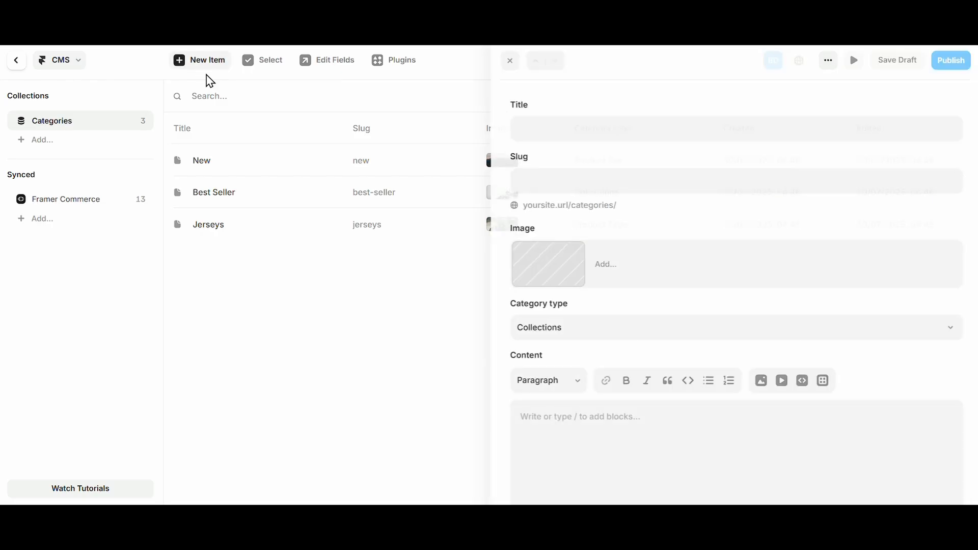
pyautogui.click(561, 131)
pyautogui.write('ALL')
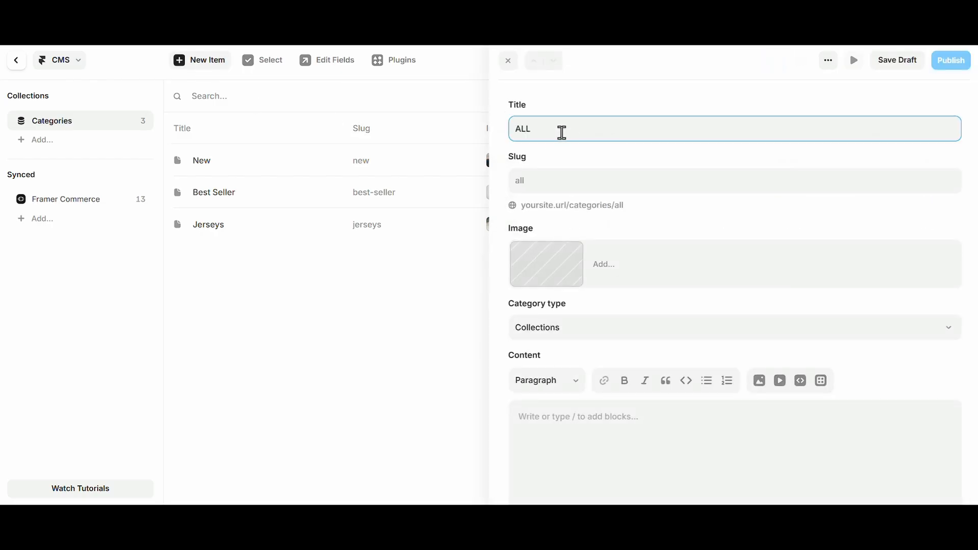
pyautogui.click(596, 206)
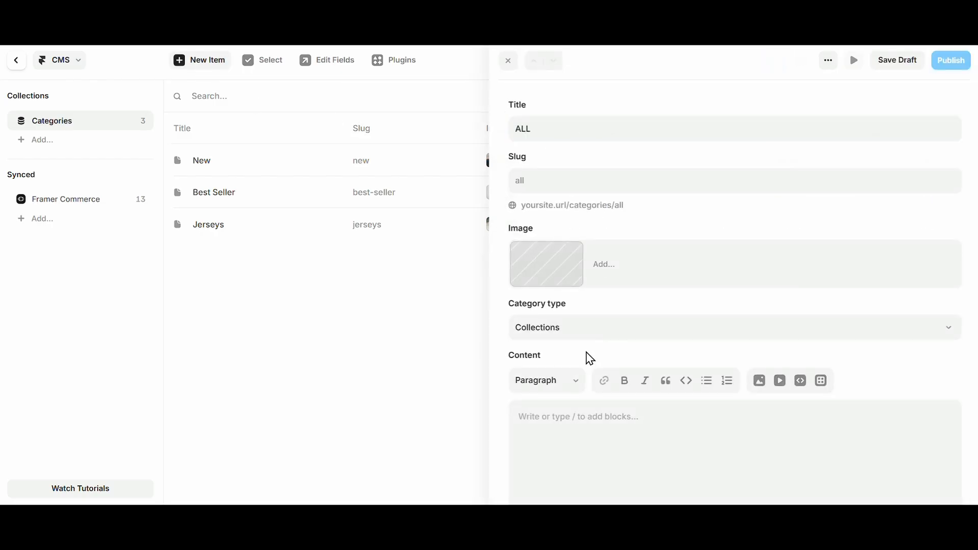
# - Keep the ALL item as a draft, add an ALL option to the Category type field and move it above Collections
pyautogui.click(488, 65)
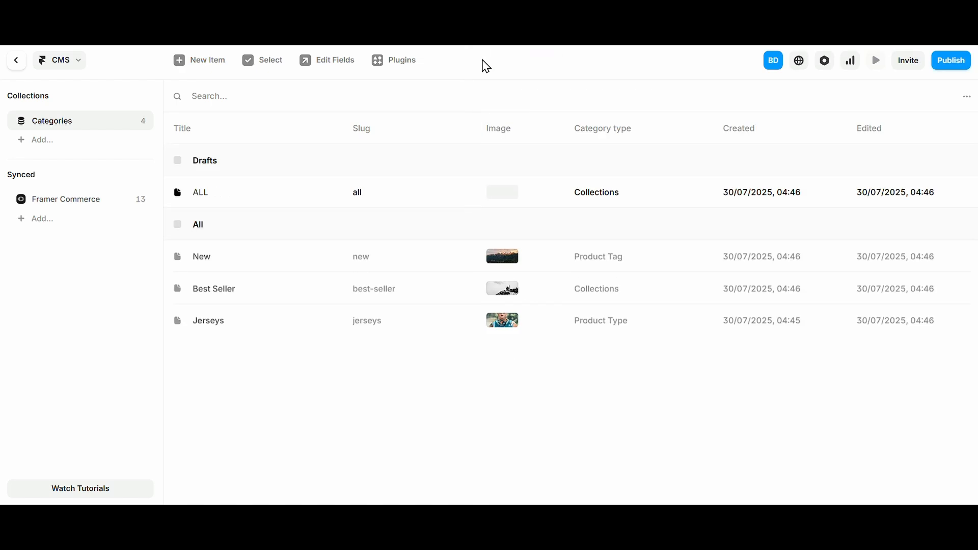
pyautogui.click(338, 65)
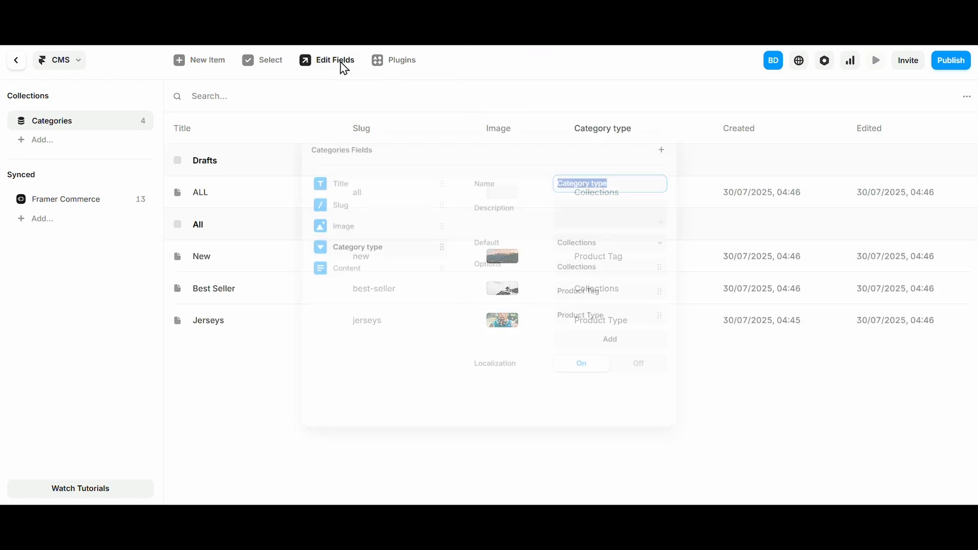
pyautogui.click(613, 338)
pyautogui.write('ALL')
pyautogui.click(537, 345)
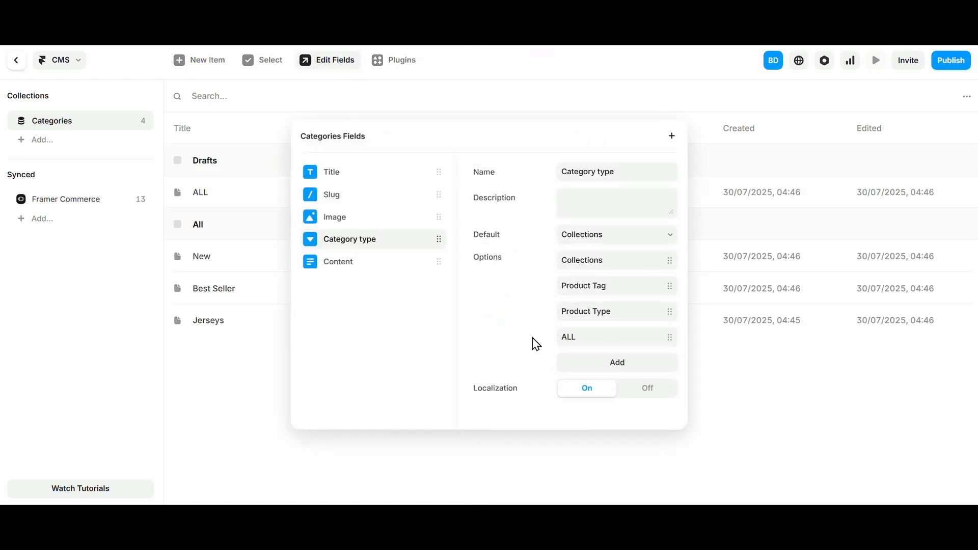
pyautogui.moveTo(669, 342); pyautogui.dragTo(664, 271)
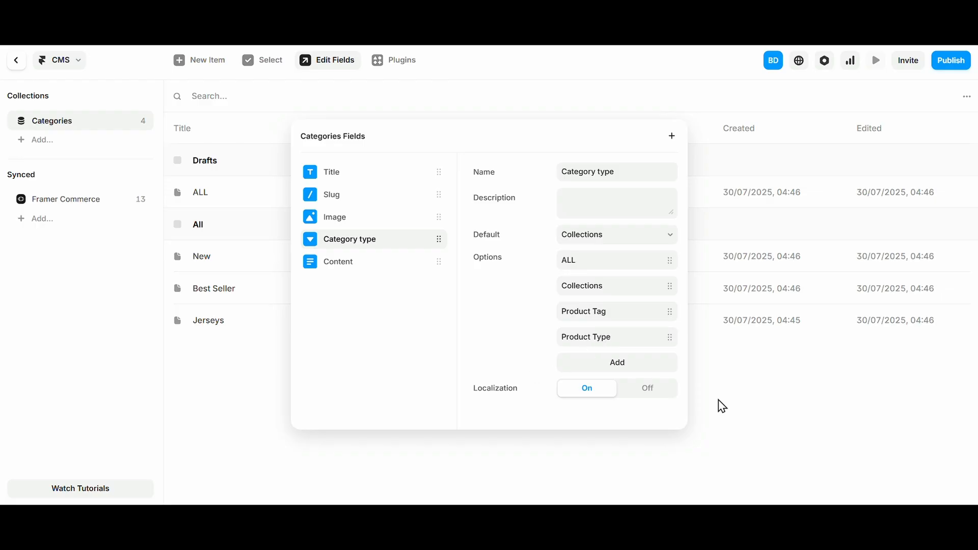
pyautogui.click(722, 406)
# - Set the ALL item's category type to ALL and undraft it
pyautogui.click(193, 198)
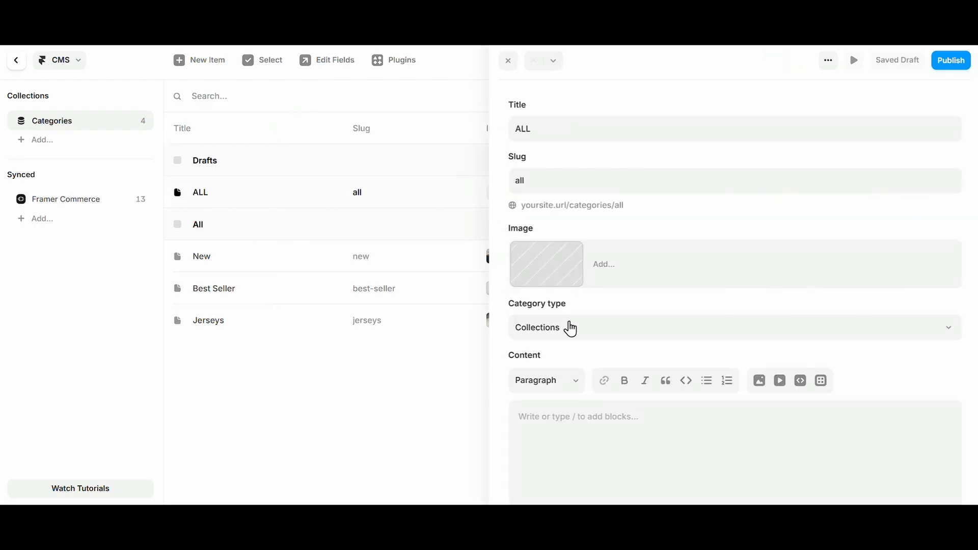
pyautogui.click(571, 328)
pyautogui.click(571, 350)
pyautogui.click(509, 61)
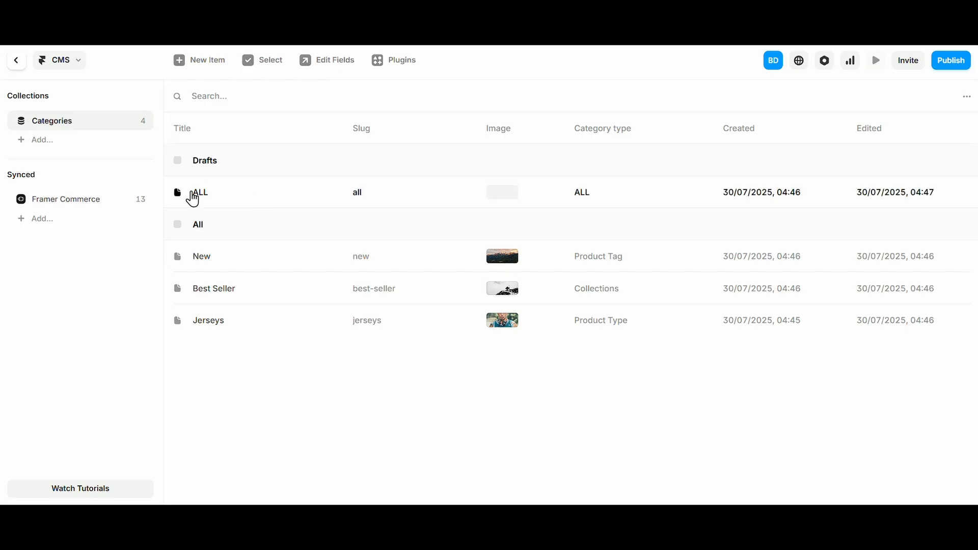
pyautogui.click(177, 194)
pyautogui.click(306, 61)
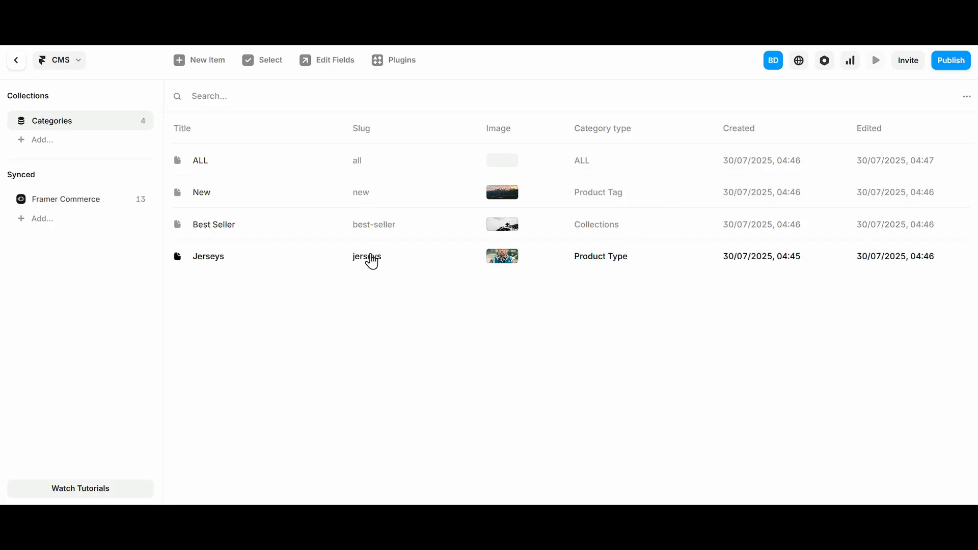
# - Examine the Jerseys item's title, slug, image and category type, and close the item
pyautogui.click(369, 260)
pyautogui.doubleClick(535, 132)
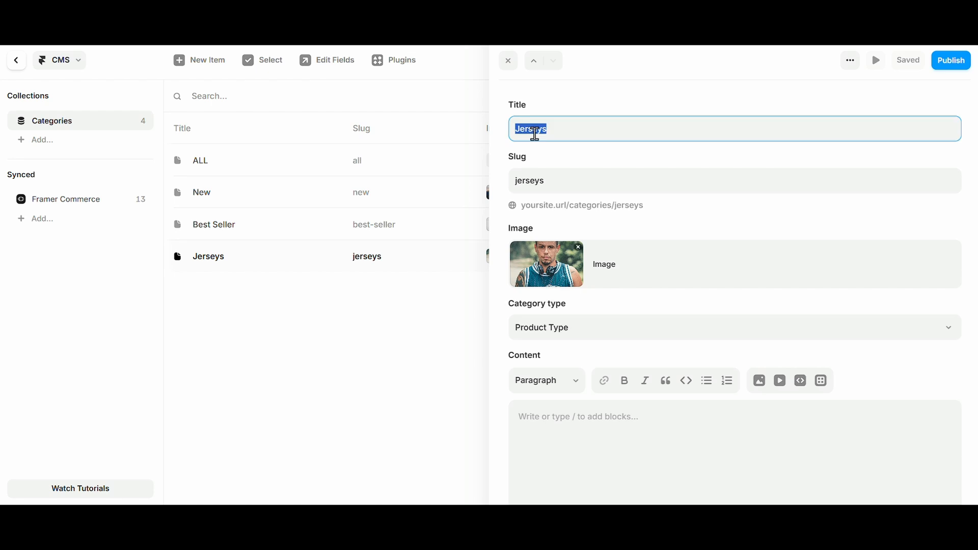
pyautogui.click(550, 171)
pyautogui.scroll(-2, 547, 309)
pyautogui.scroll(2, 568, 282)
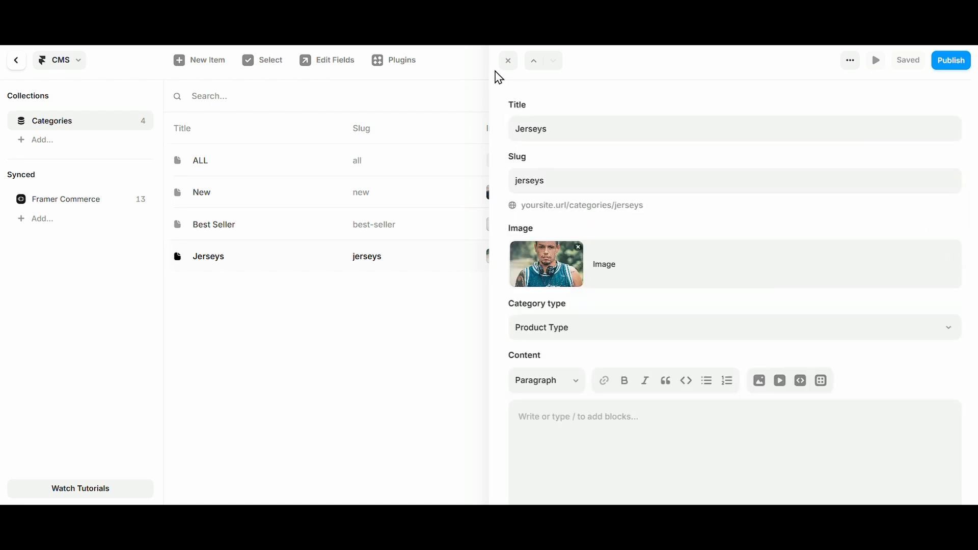
pyautogui.click(501, 62)
pyautogui.click(356, 257)
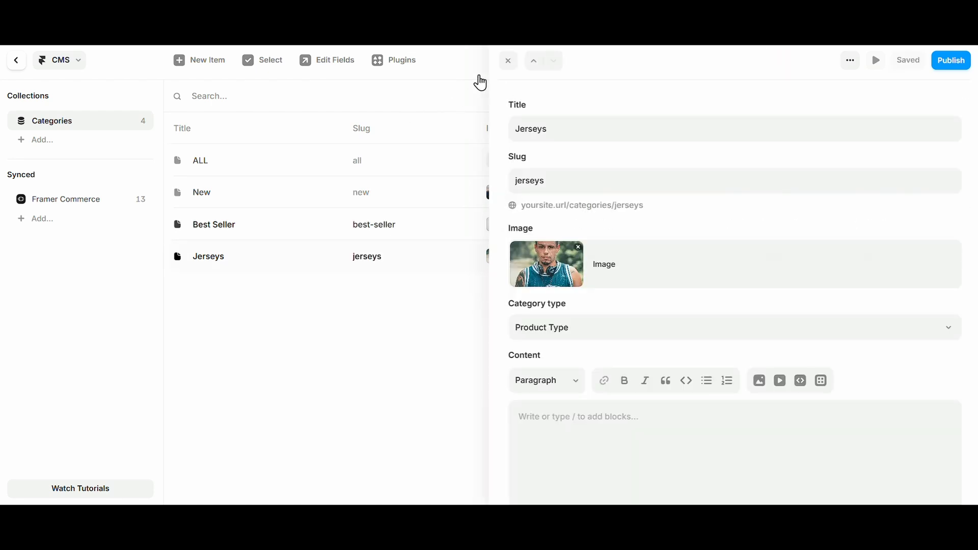
pyautogui.click(502, 65)
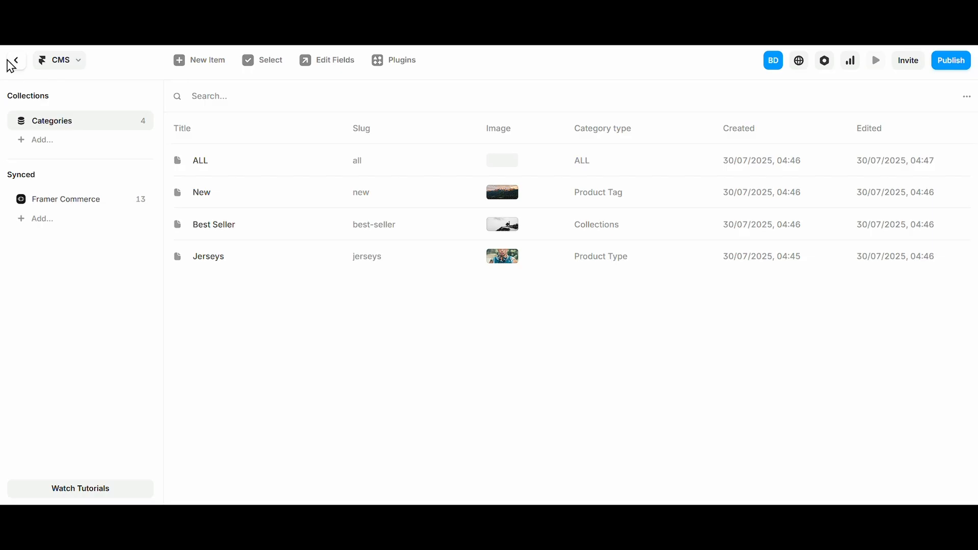
# - Return to the Home page canvas and open its navigation bar component for editing
pyautogui.click(11, 63)
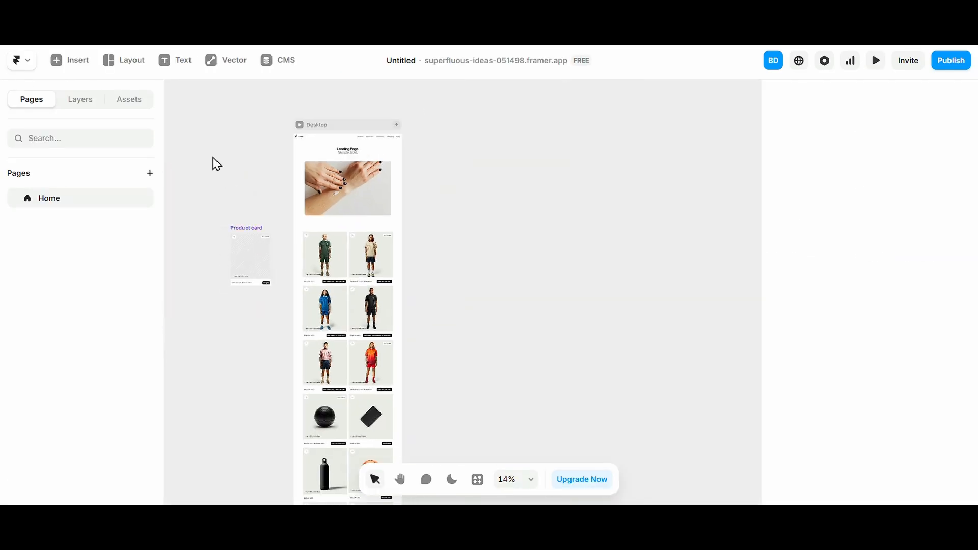
pyautogui.click(450, 118)
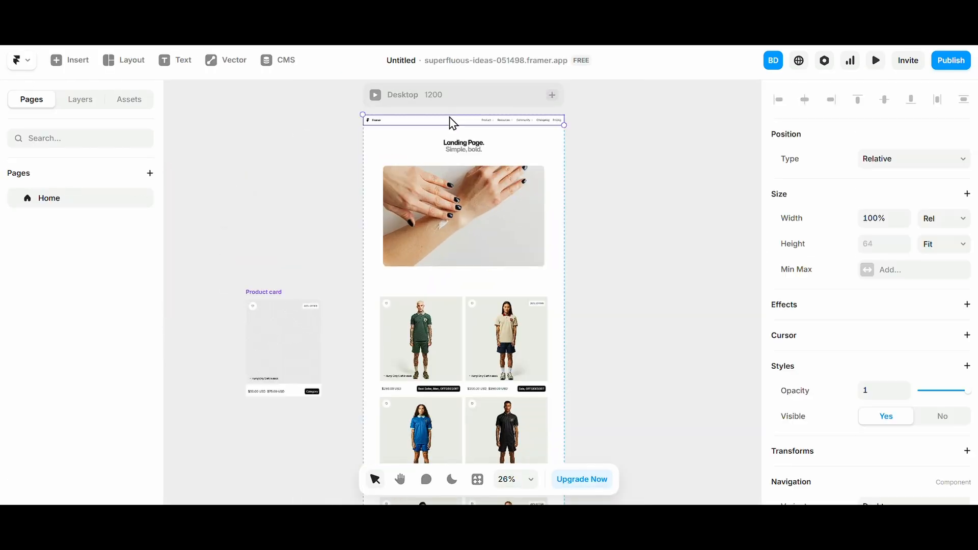
pyautogui.doubleClick(471, 122)
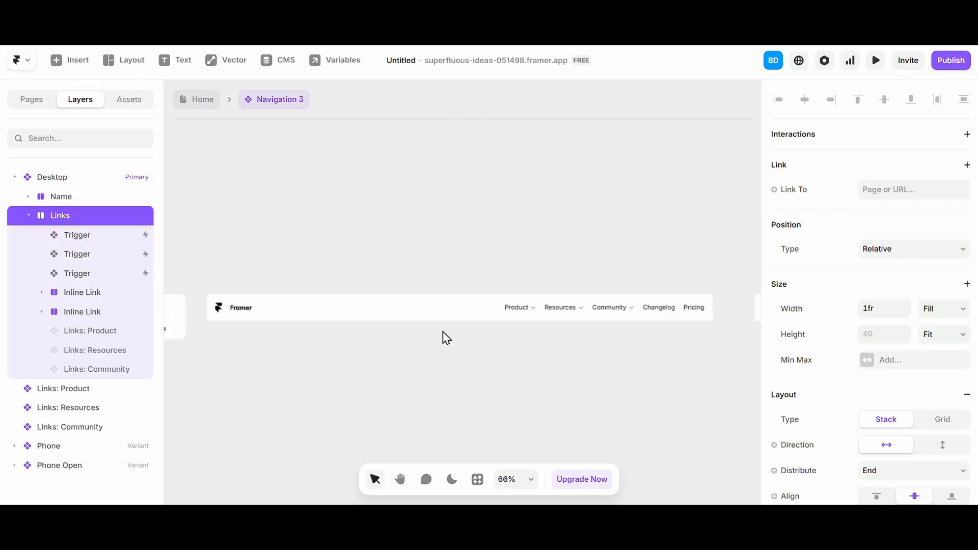
pyautogui.doubleClick(326, 320)
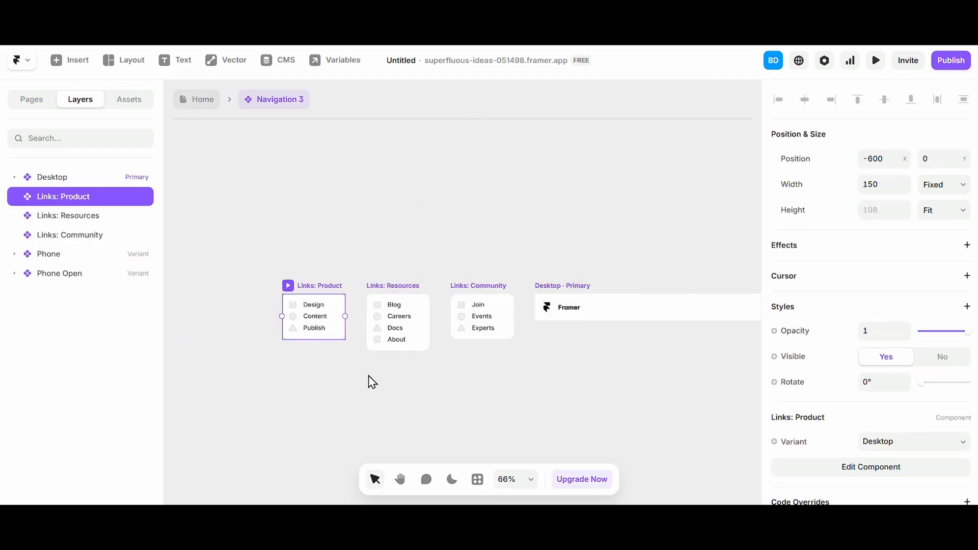
pyautogui.click(398, 322)
pyautogui.scroll(-1, 944, 430)
pyautogui.scroll(2, 392, 328)
pyautogui.click(524, 383)
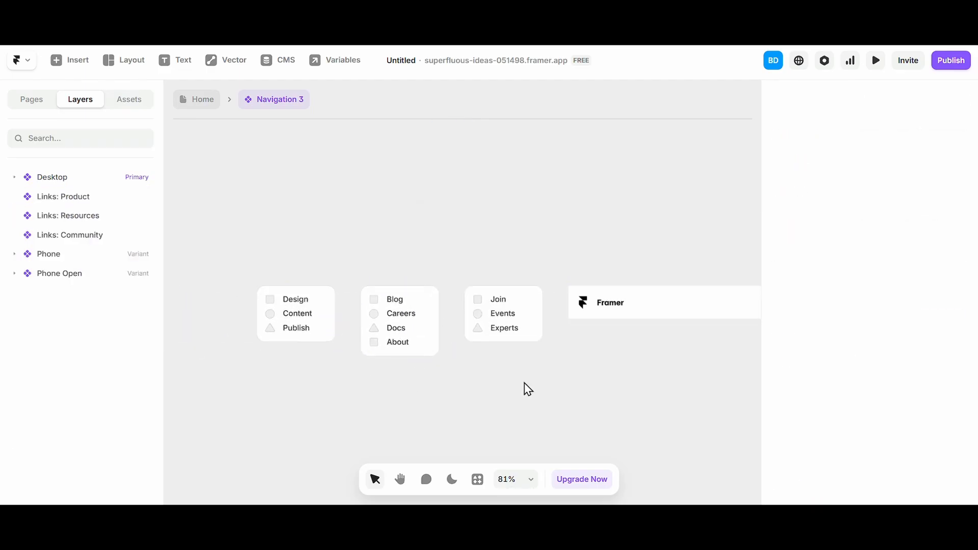
# - Change the title of the Product trigger in the Desktop navigation variant to Categories
pyautogui.hscroll(9, 518, 381)
pyautogui.click(496, 305)
pyautogui.click(436, 309)
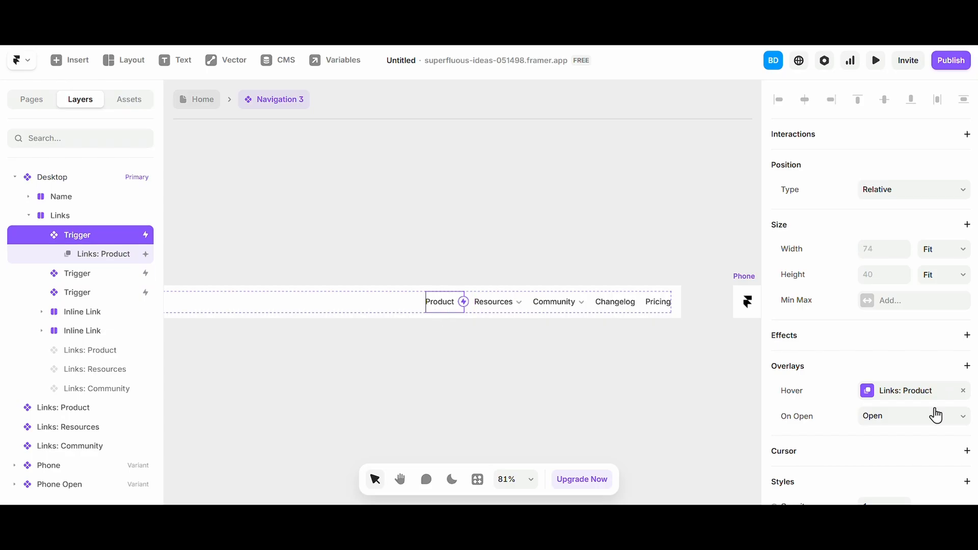
pyautogui.scroll(-5, 936, 415)
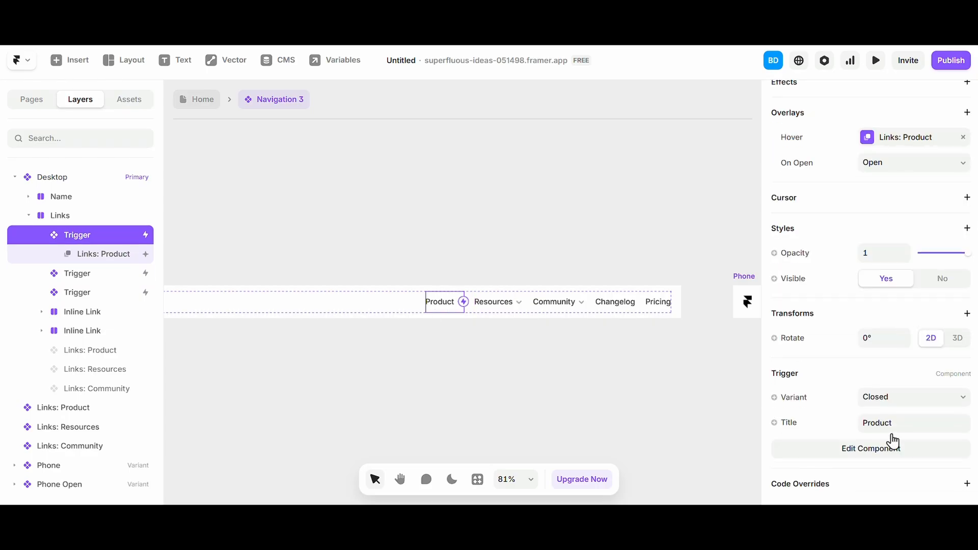
pyautogui.click(892, 423)
pyautogui.write('Catoegoies')
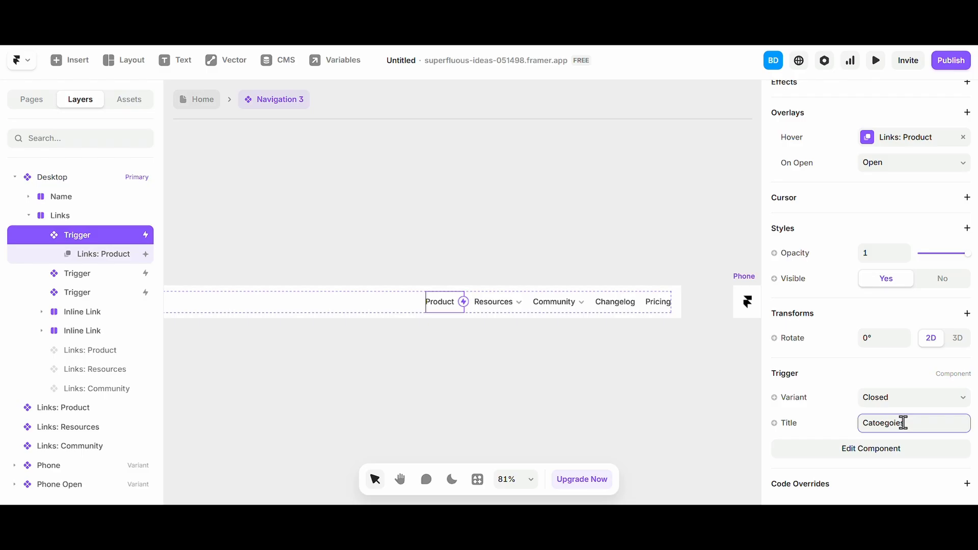
pyautogui.write('r')
pyautogui.click(505, 300)
pyautogui.click(434, 297)
# - Open the Links: Product overlay of the Categories trigger and enter its component for editing
pyautogui.scroll(-5, 442, 380)
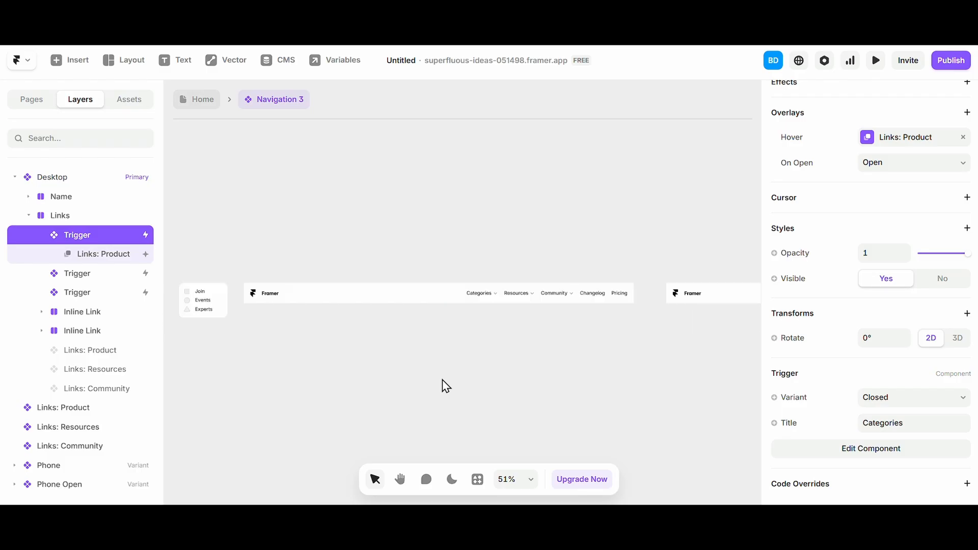
pyautogui.scroll(-1, 442, 380)
pyautogui.hscroll(-1, 442, 380)
pyautogui.click(424, 374)
pyautogui.hscroll(-4, 423, 373)
pyautogui.hscroll(3, 578, 254)
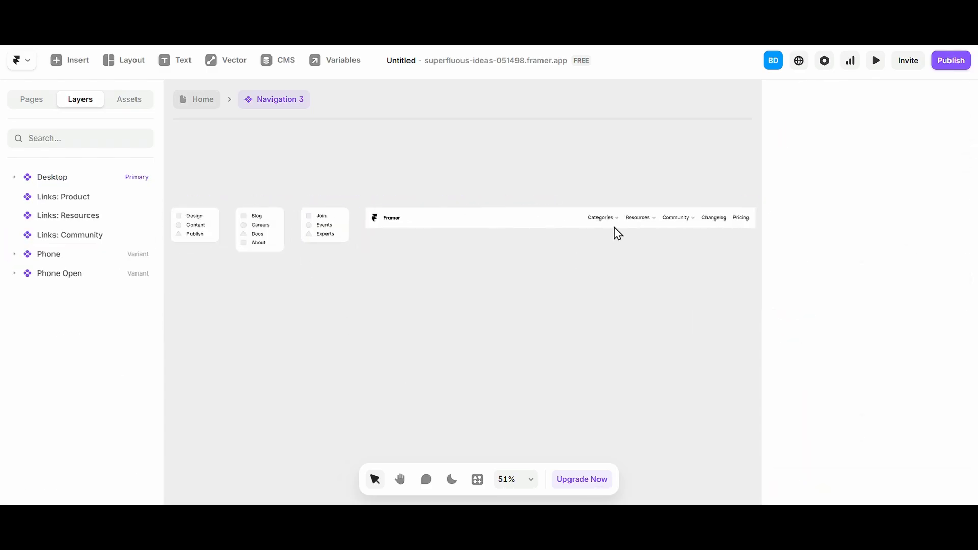
pyautogui.click(600, 219)
pyautogui.click(103, 253)
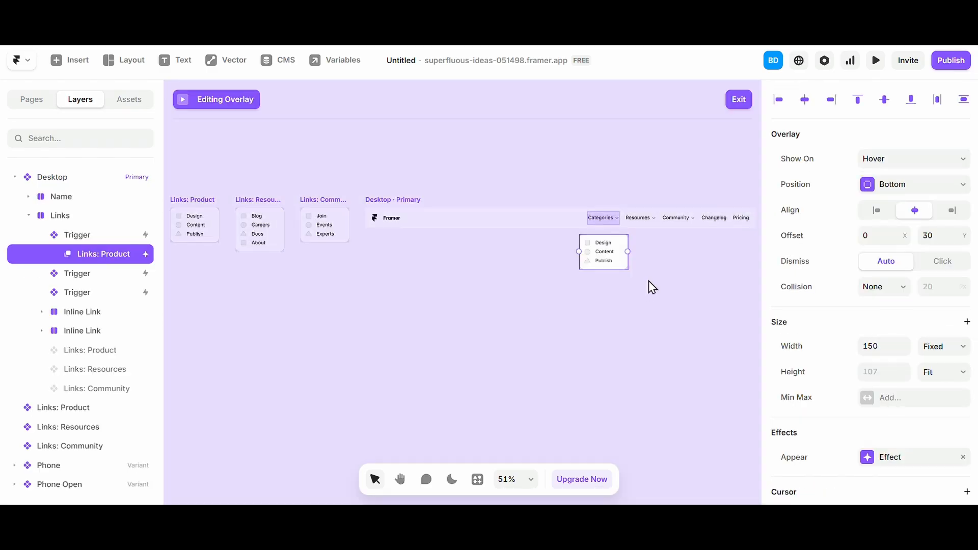
pyautogui.doubleClick(620, 260)
pyautogui.click(518, 322)
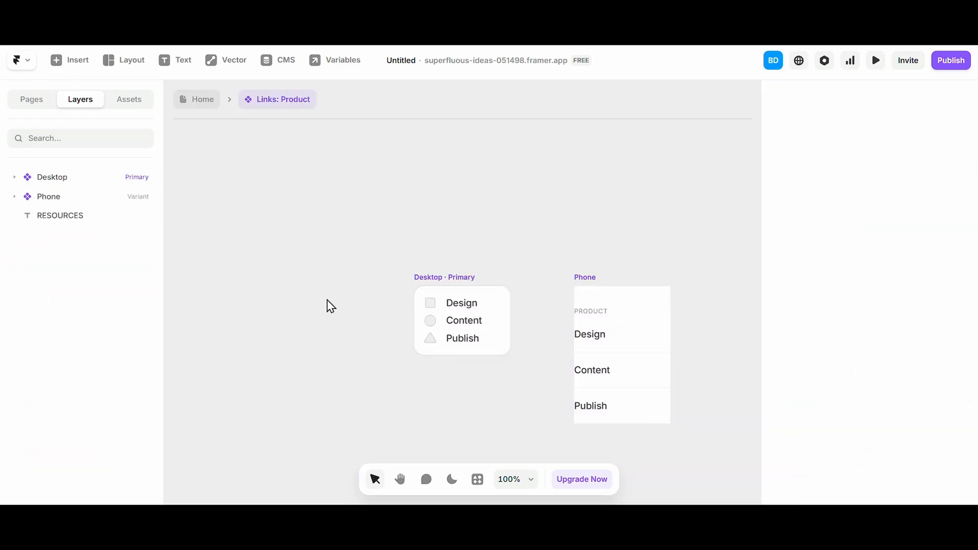
# - Move the Design, Content and Publish items out of the Desktop variant onto the empty canvas
pyautogui.click(451, 316)
pyautogui.click(438, 289)
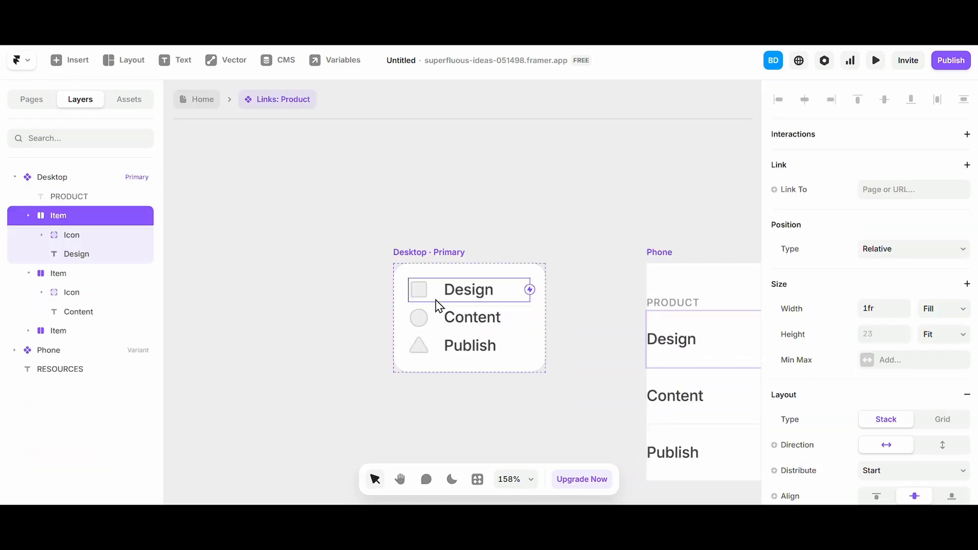
pyautogui.click(437, 316)
pyautogui.keyDown('shift'); pyautogui.click(445, 351); pyautogui.keyUp('shift')
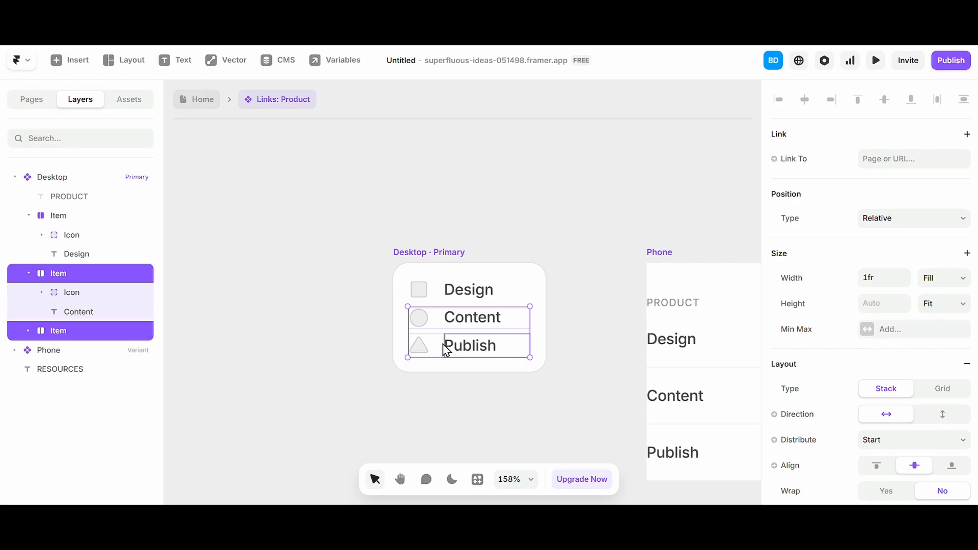
pyautogui.moveTo(436, 345); pyautogui.dragTo(2, 355)
pyautogui.click(605, 297)
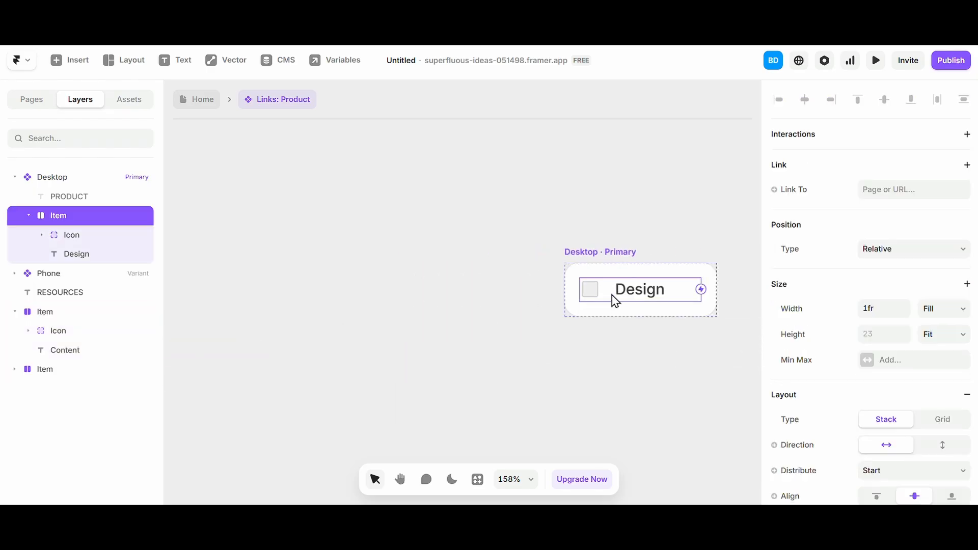
pyautogui.moveTo(612, 294); pyautogui.dragTo(237, 243)
pyautogui.click(351, 326)
# - Insert the Categories collection list into the emptied Desktop variant of the dropdown
pyautogui.click(55, 63)
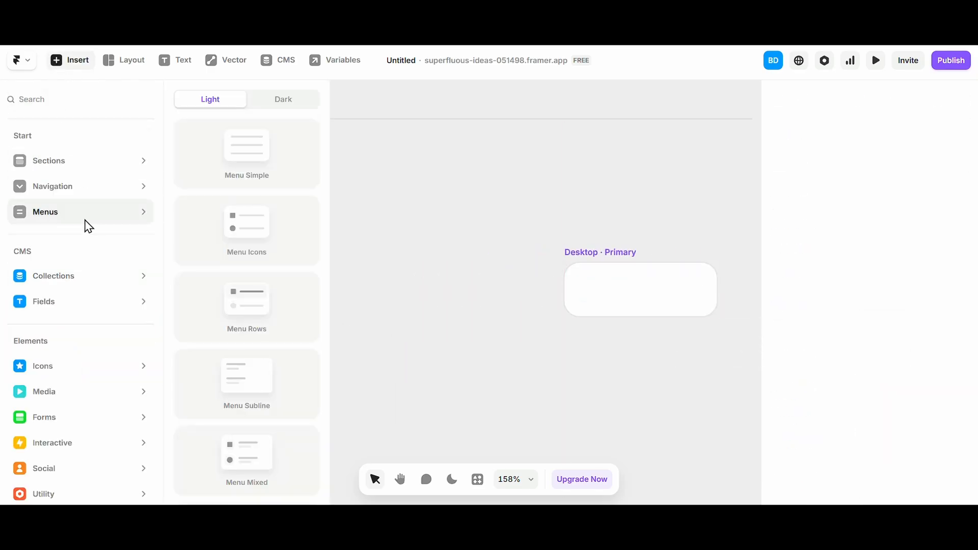
pyautogui.moveTo(226, 165); pyautogui.dragTo(616, 271)
pyautogui.click(631, 327)
pyautogui.moveTo(560, 351); pyautogui.dragTo(303, 320)
# - Set the category image in the collection list to a width and height of 16
pyautogui.doubleClick(356, 265)
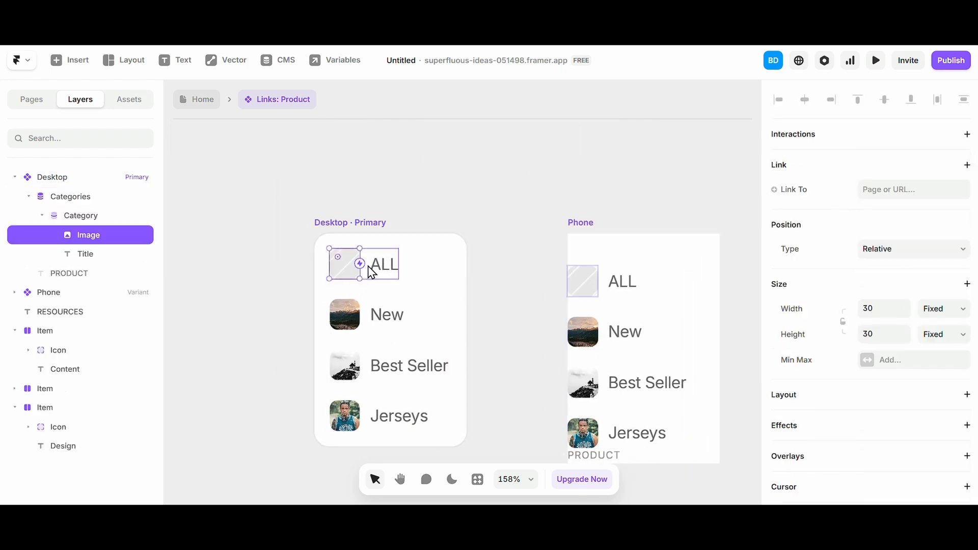
pyautogui.click(369, 266)
pyautogui.click(372, 298)
pyautogui.doubleClick(356, 304)
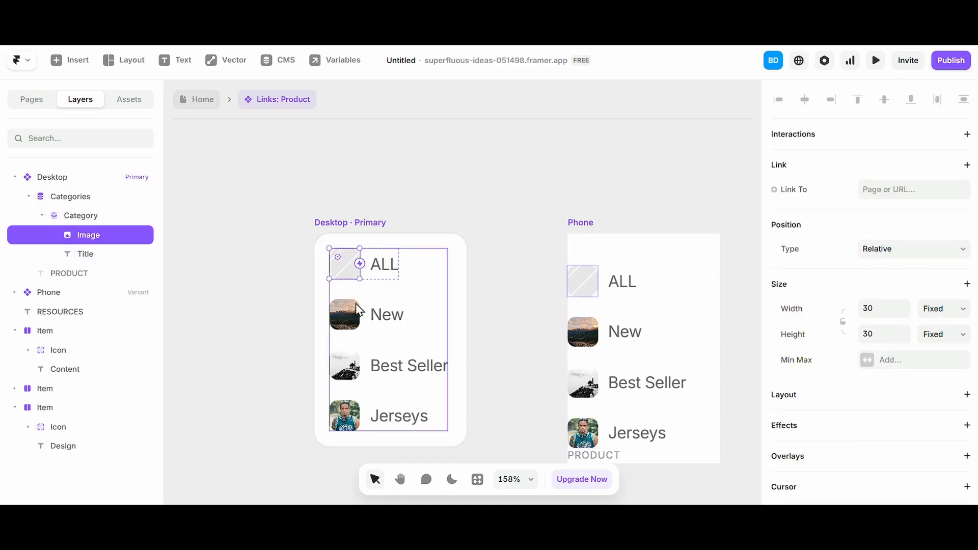
pyautogui.scroll(-1, 861, 318)
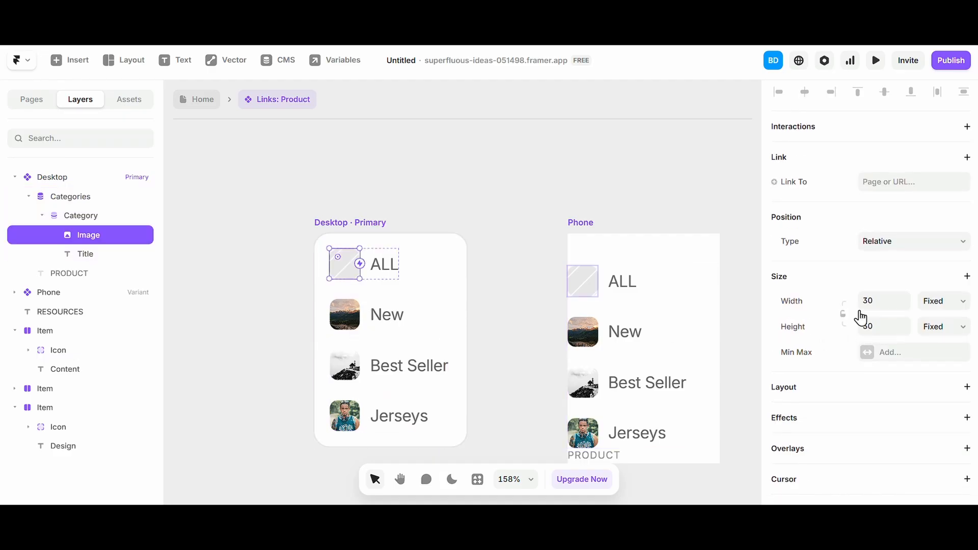
pyautogui.write('16')
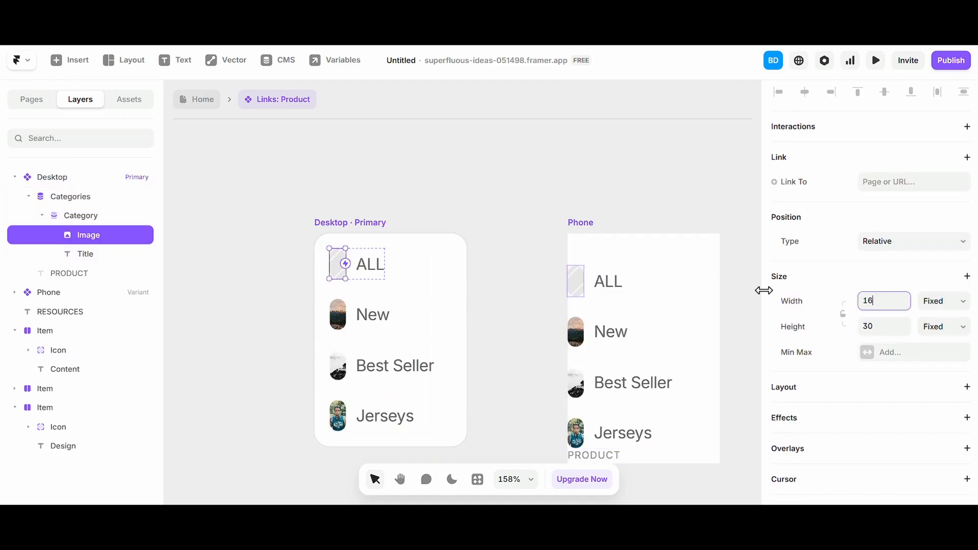
pyautogui.click(858, 333)
pyautogui.write('16')
pyautogui.scroll(-6, 917, 357)
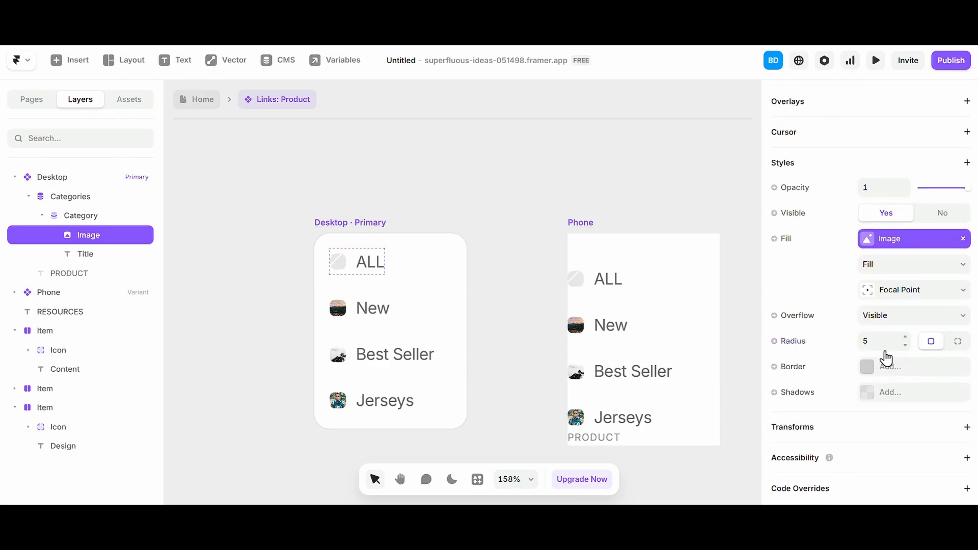
pyautogui.click(360, 282)
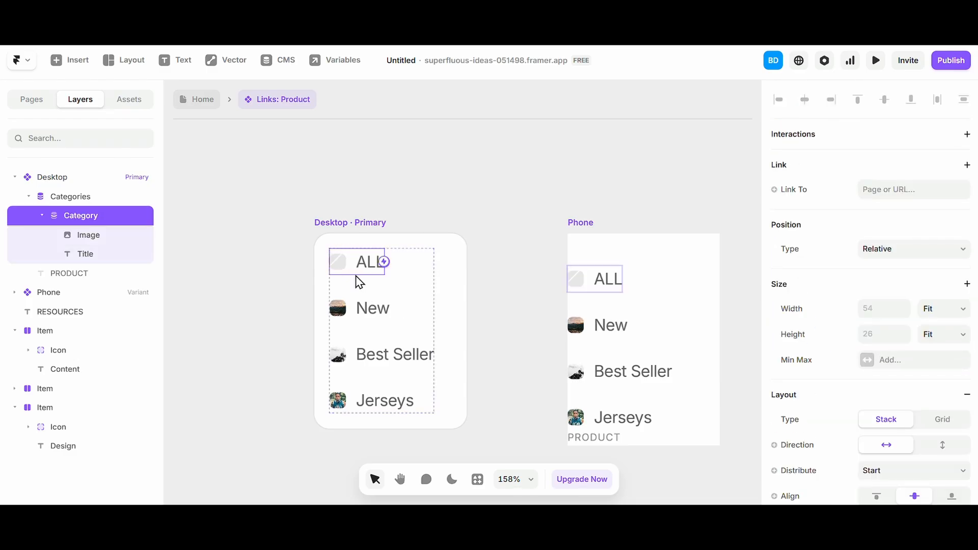
# - Leave the Links: Product component and return to the Home page
pyautogui.click(270, 350)
pyautogui.scroll(-5, 257, 351)
pyautogui.hscroll(-3, 260, 345)
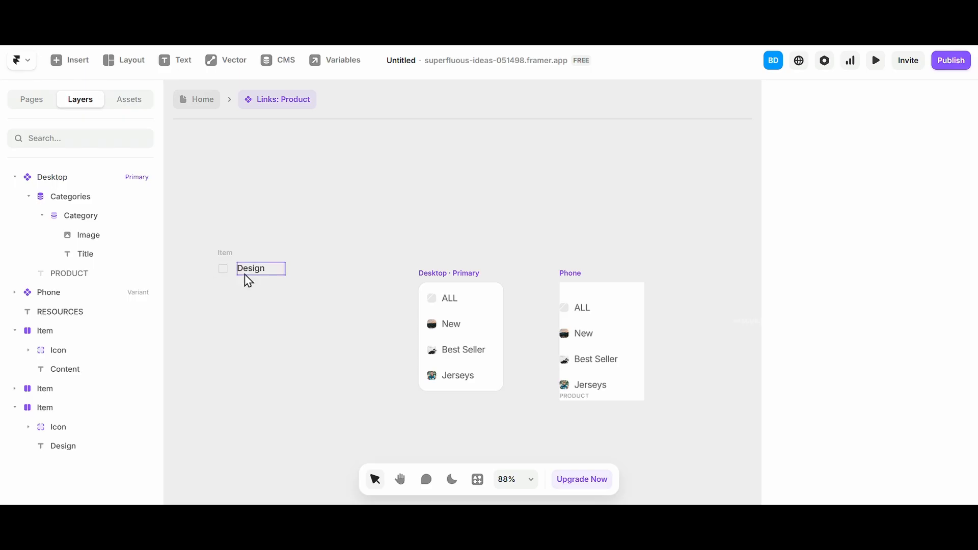
pyautogui.click(198, 101)
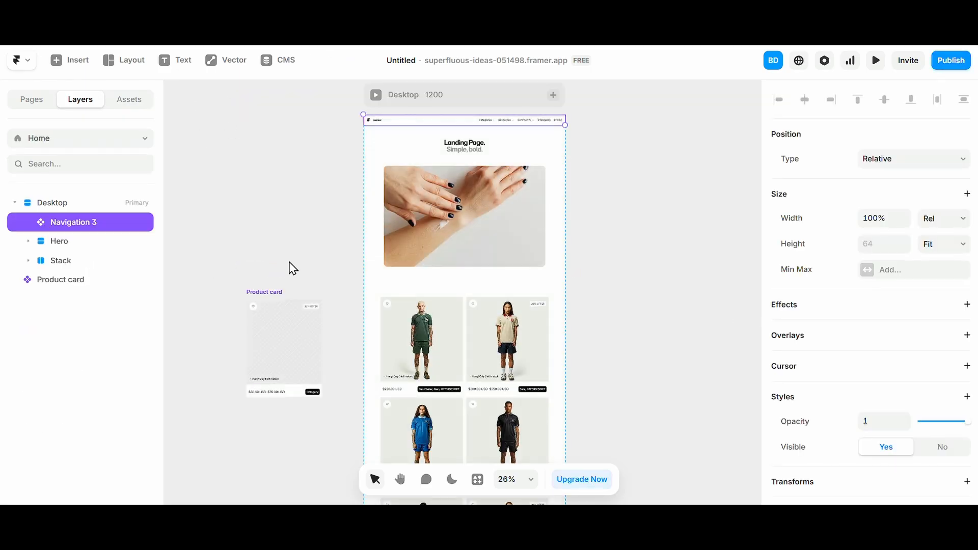
# - Preview the Home page and check the Categories dropdown in the navigation
pyautogui.click(292, 268)
pyautogui.click(375, 95)
pyautogui.click(563, 113)
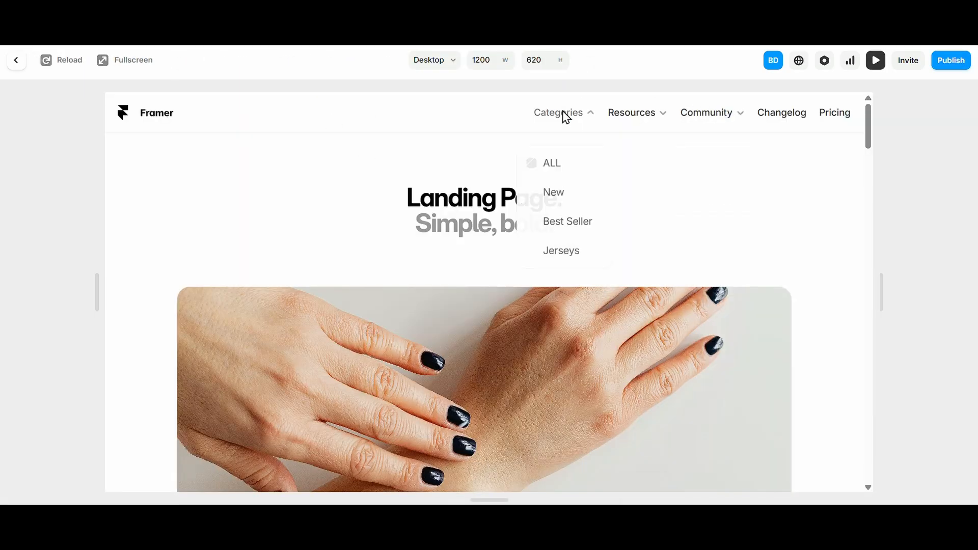
pyautogui.click(16, 61)
# - Open the Links: Product component through the navigation's Categories overlay and select the Category item in its Desktop variant
pyautogui.click(428, 131)
pyautogui.click(432, 122)
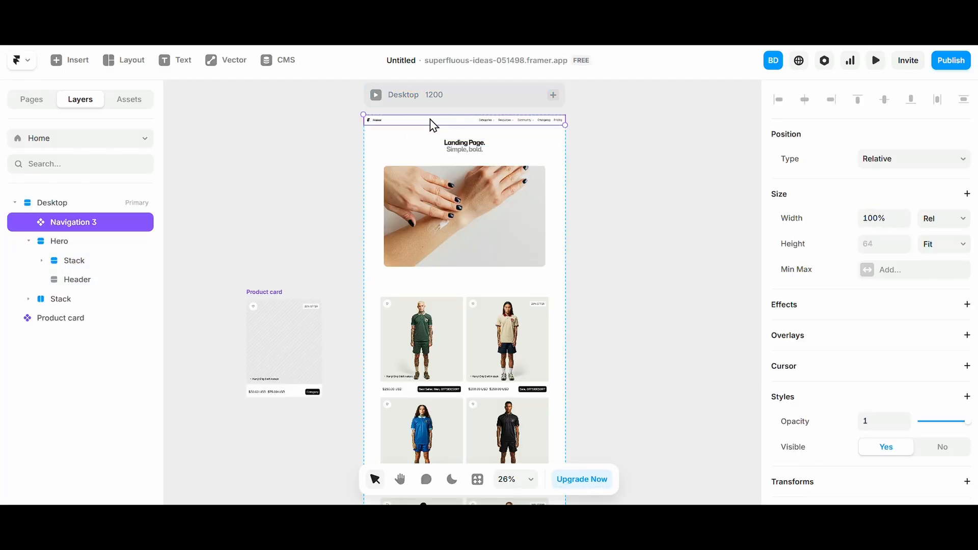
pyautogui.doubleClick(432, 122)
pyautogui.click(518, 300)
pyautogui.click(95, 254)
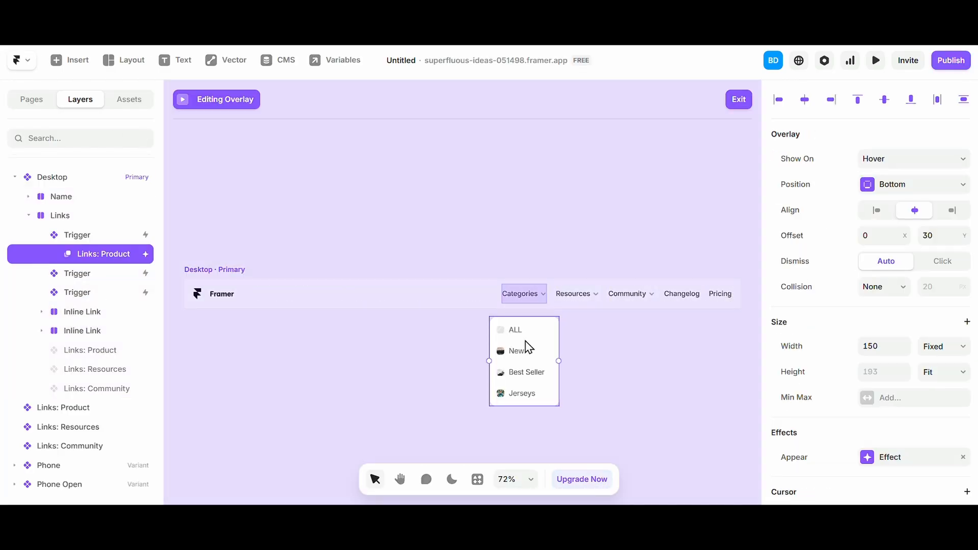
pyautogui.doubleClick(525, 342)
pyautogui.click(450, 254)
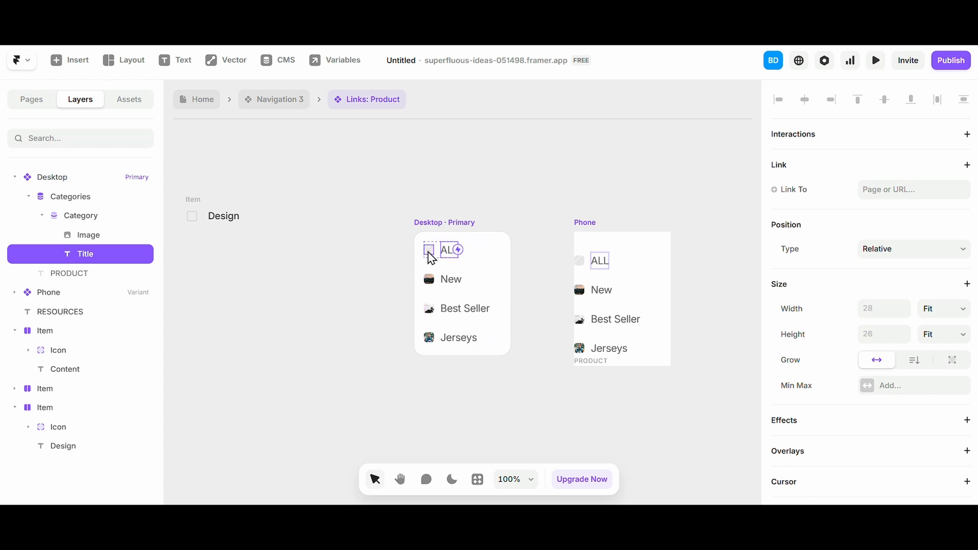
pyautogui.press('Escape')
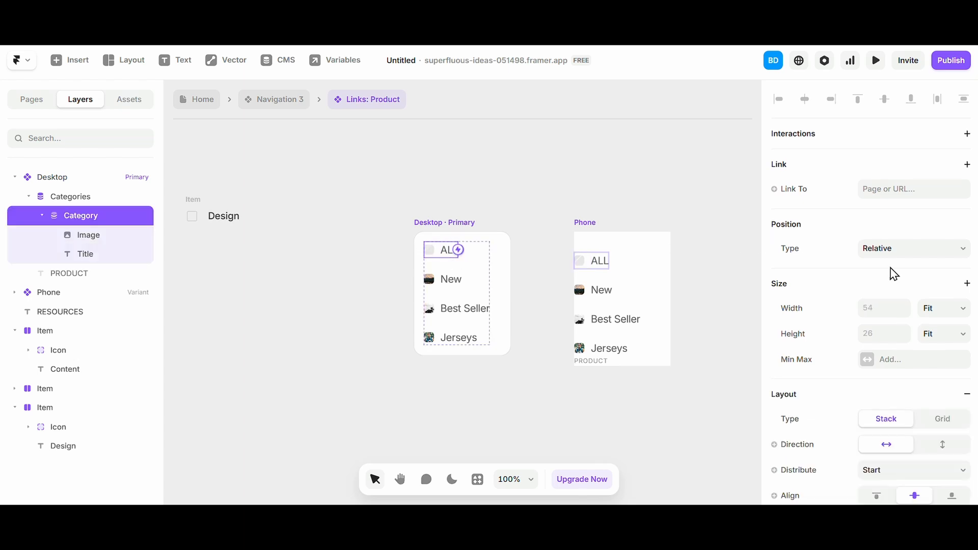
# - Examine the Category item's layout settings and the variables and pages its link can target
pyautogui.scroll(-5, 832, 220)
pyautogui.scroll(5, 831, 225)
pyautogui.click(810, 189)
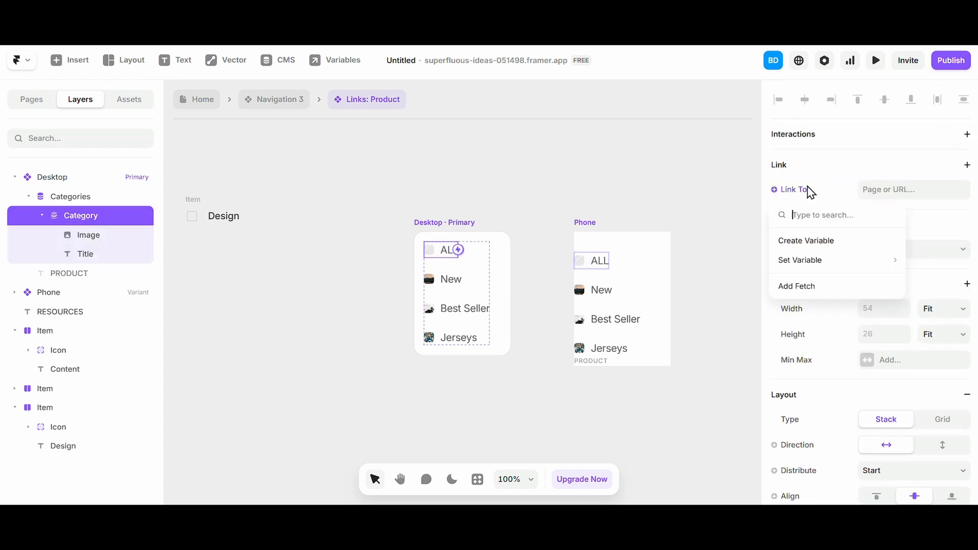
pyautogui.moveTo(821, 259)
pyautogui.moveTo(726, 276)
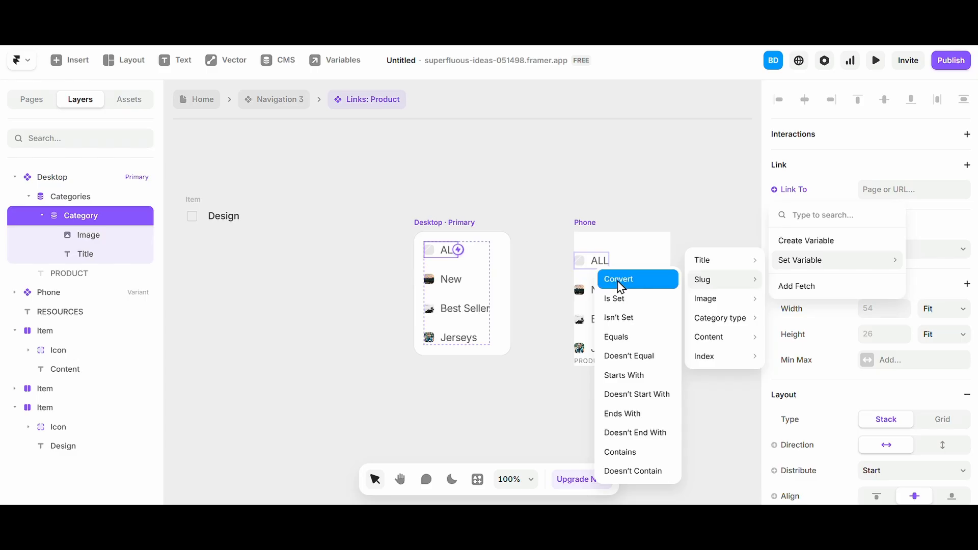
pyautogui.press('Escape')
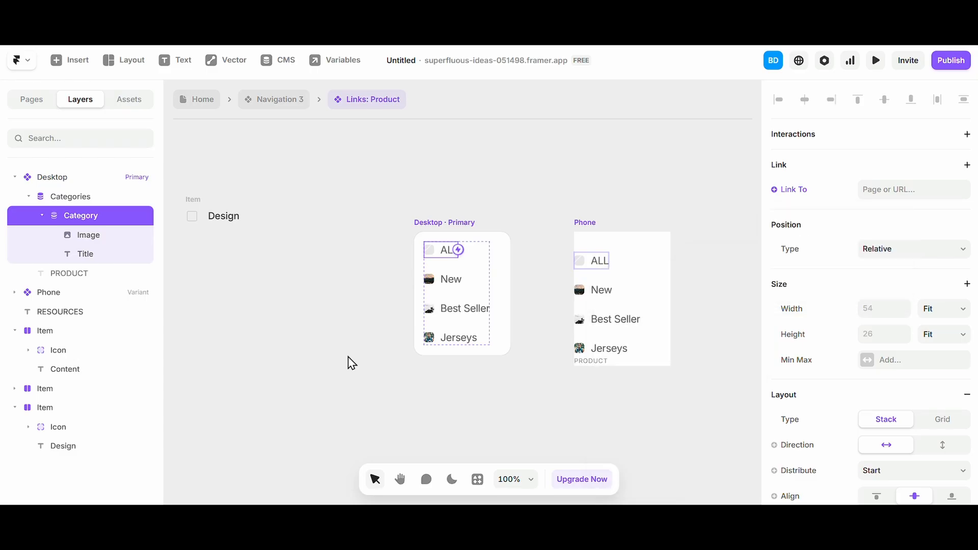
pyautogui.scroll(5, 395, 284)
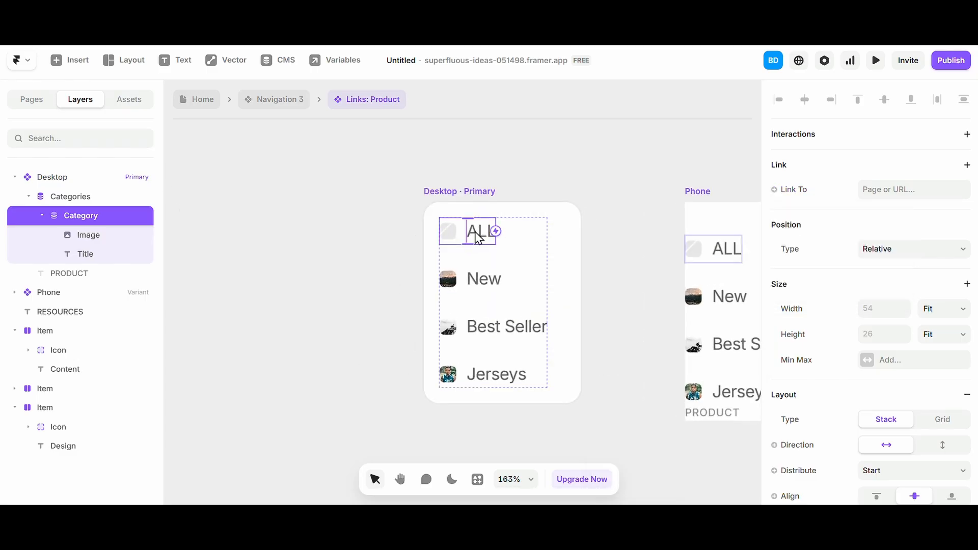
pyautogui.scroll(-10, 910, 267)
pyautogui.scroll(8, 874, 273)
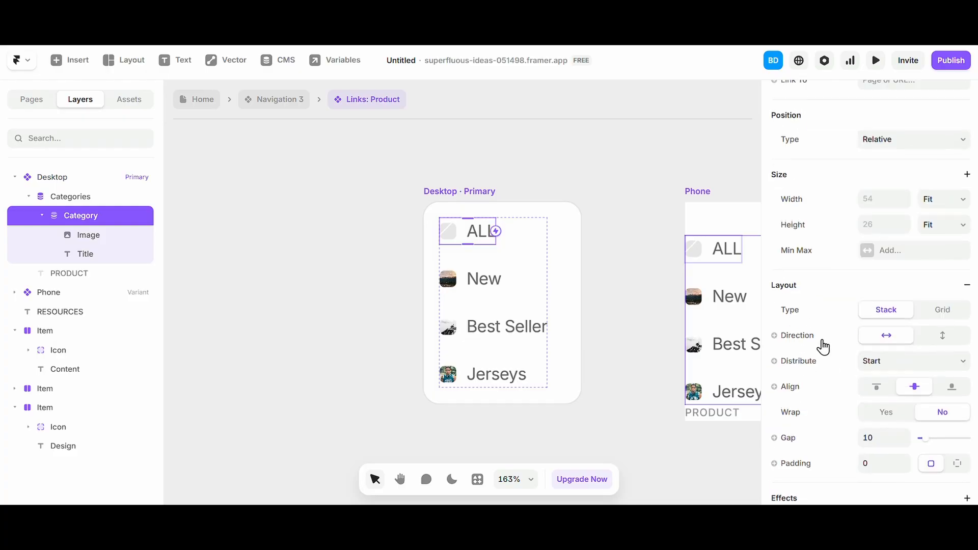
pyautogui.scroll(3, 784, 174)
pyautogui.click(795, 188)
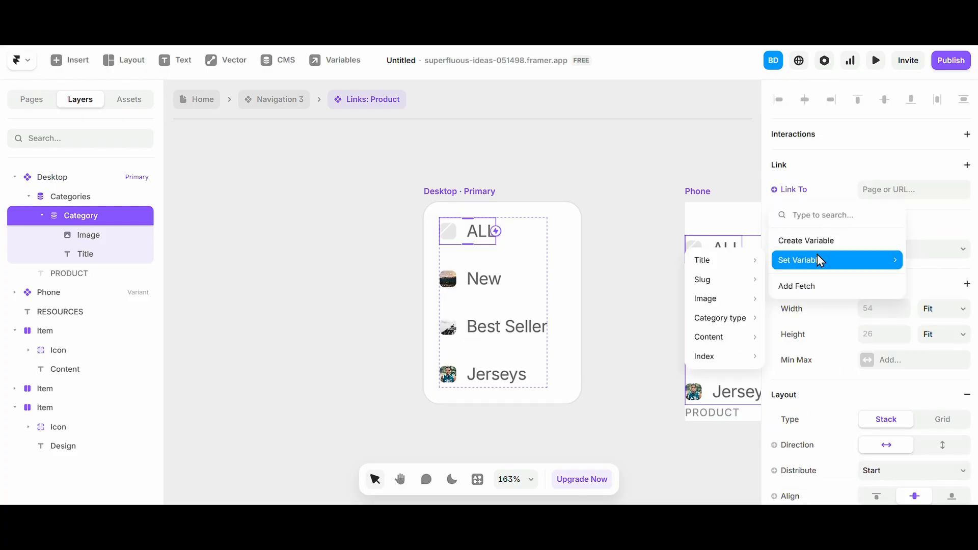
pyautogui.click(889, 190)
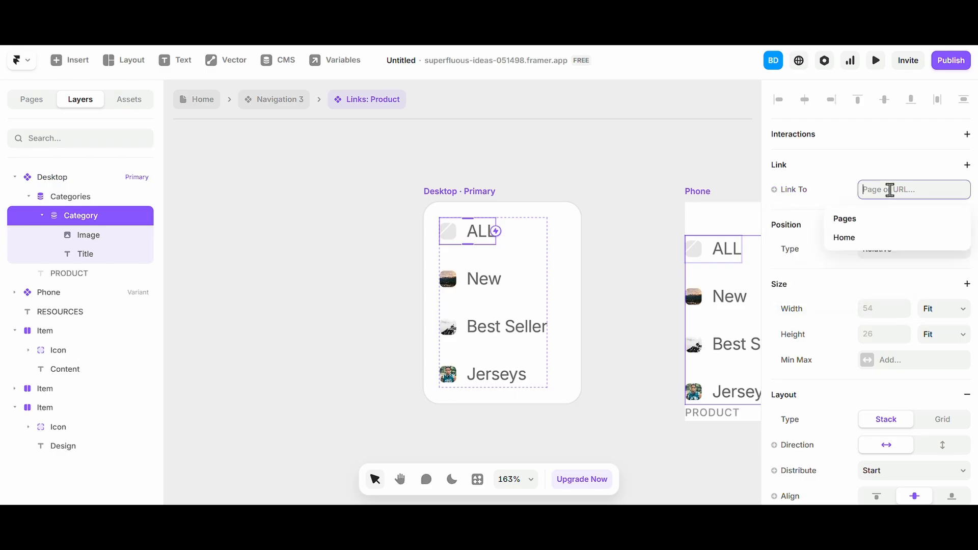
pyautogui.click(859, 156)
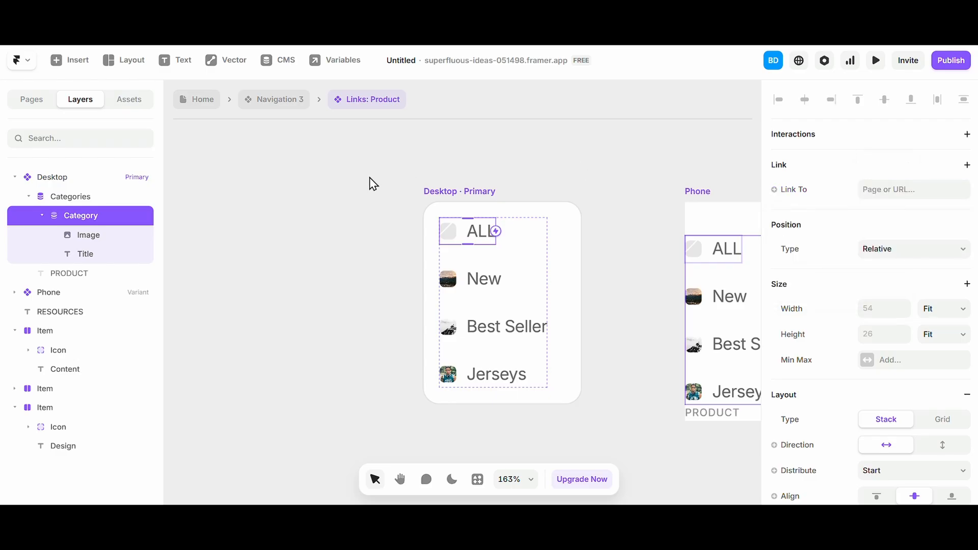
# - Go back from the Links: Product component through Navigation 3 to the Home page
pyautogui.click(263, 103)
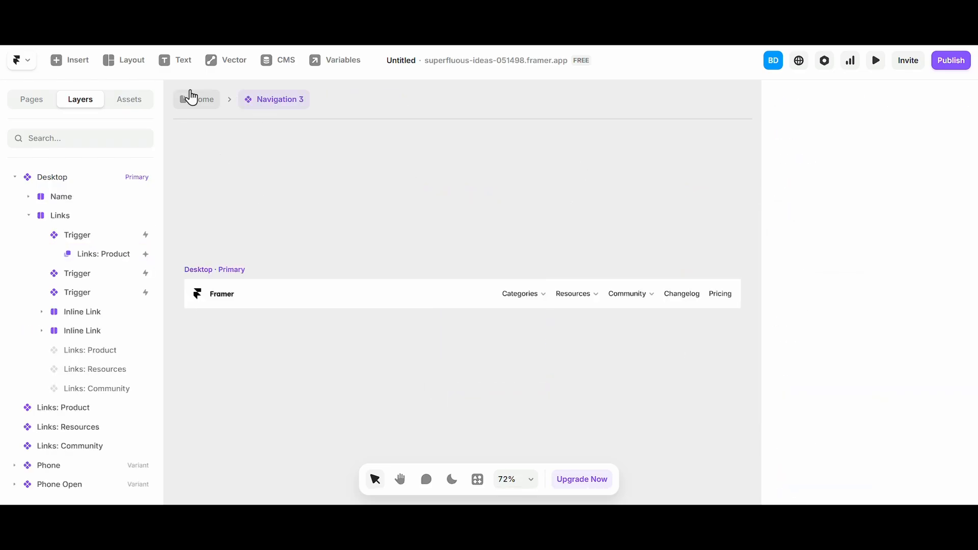
pyautogui.click(192, 98)
pyautogui.click(387, 117)
pyautogui.scroll(3, 489, 116)
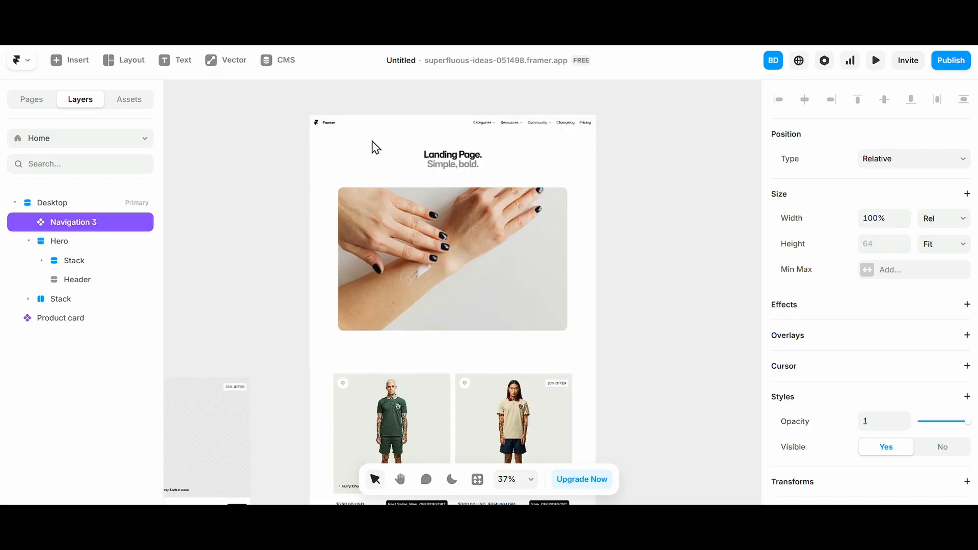
pyautogui.click(244, 143)
# - Create a CMS detail page for the Categories collection
pyautogui.click(31, 100)
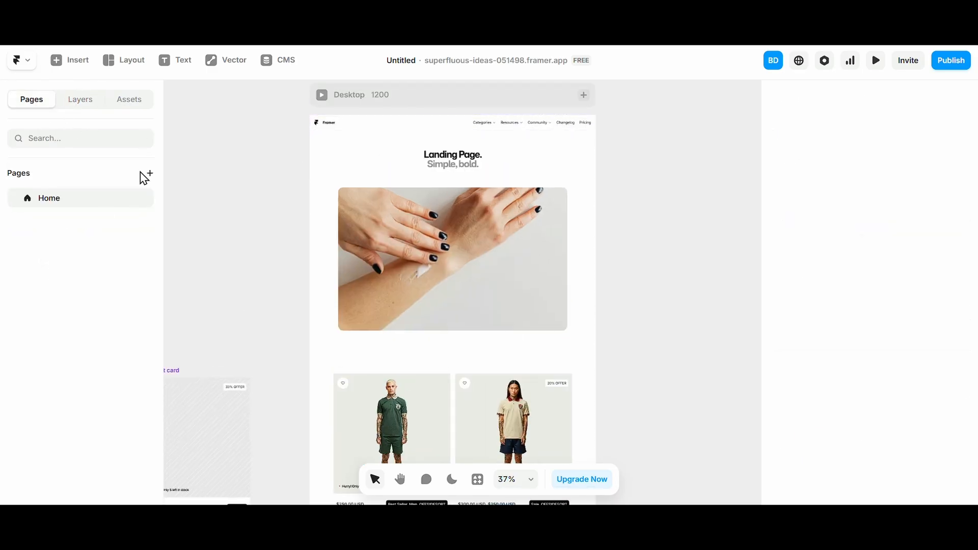
pyautogui.click(145, 177)
pyautogui.moveTo(188, 235)
pyautogui.moveTo(334, 240)
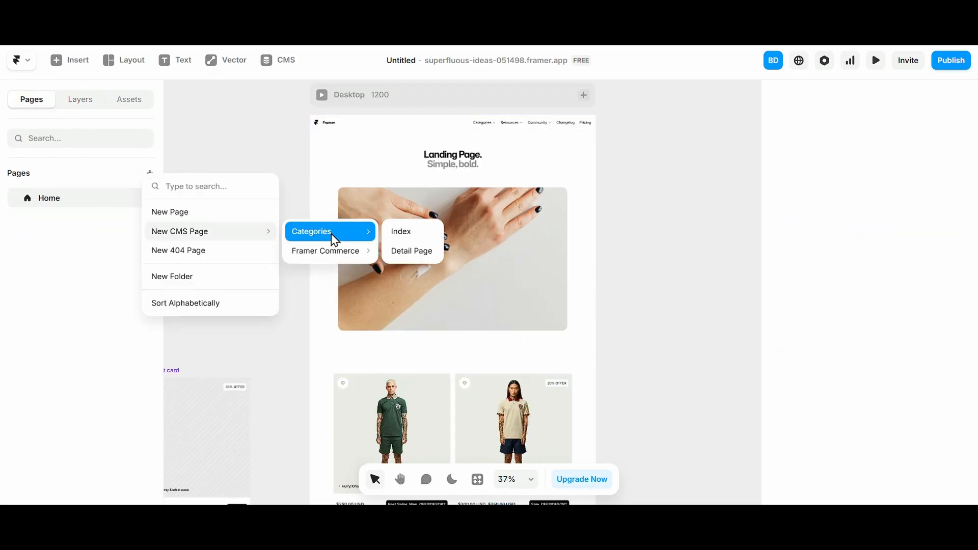
pyautogui.click(412, 250)
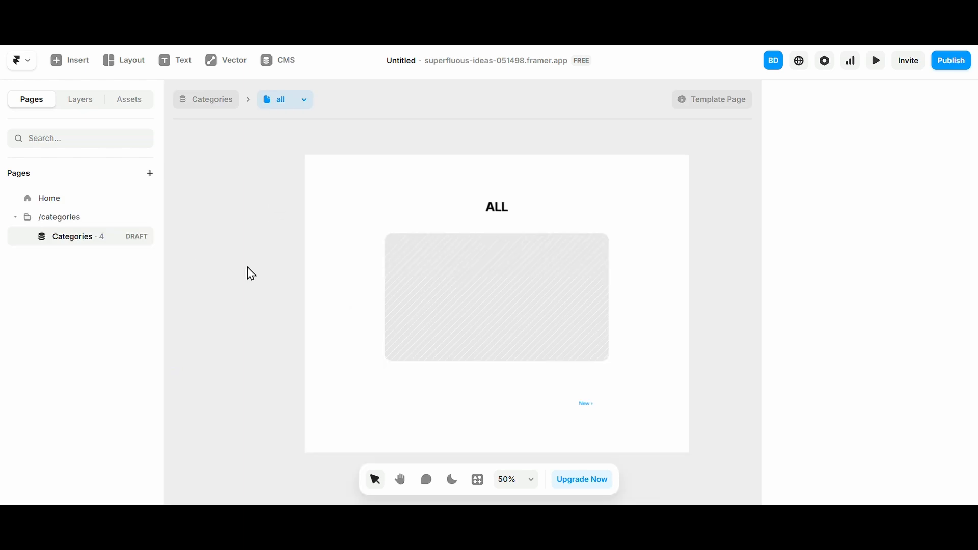
# - Delete the default title, image and content block from the Categories detail page's Desktop breakpoint
pyautogui.click(401, 259)
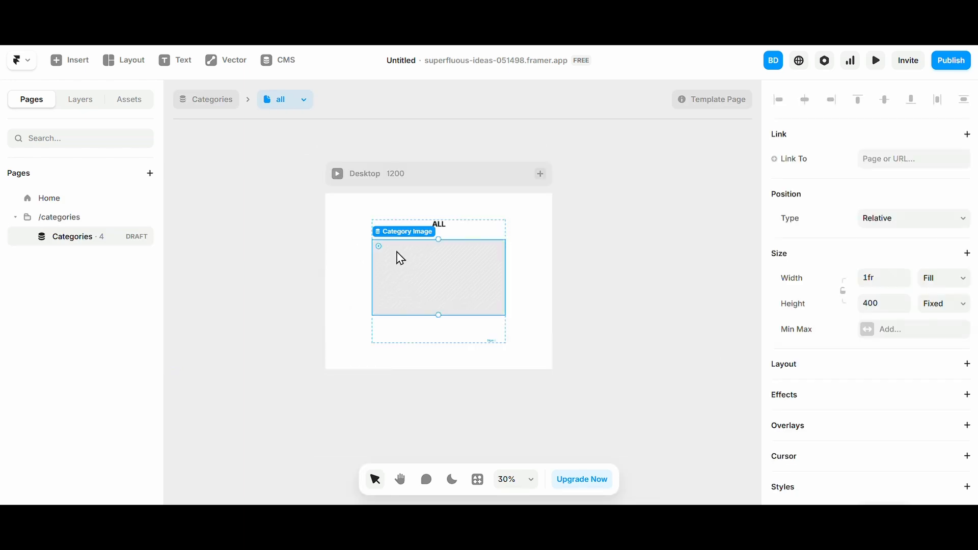
pyautogui.click(475, 228)
pyautogui.press('Delete')
pyautogui.click(372, 253)
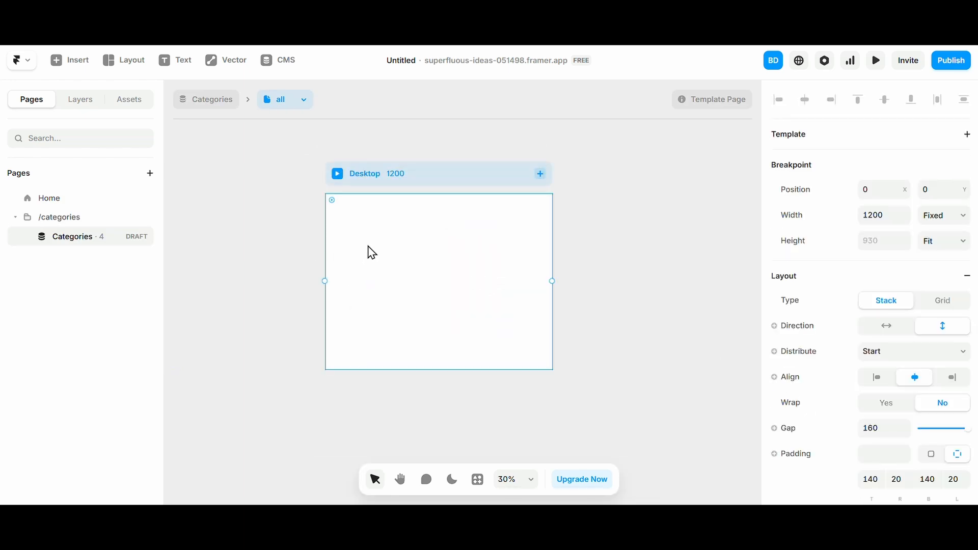
pyautogui.click(222, 191)
# - Browse the light and dark ready-made sections for one that suits the empty Categories page
pyautogui.click(62, 68)
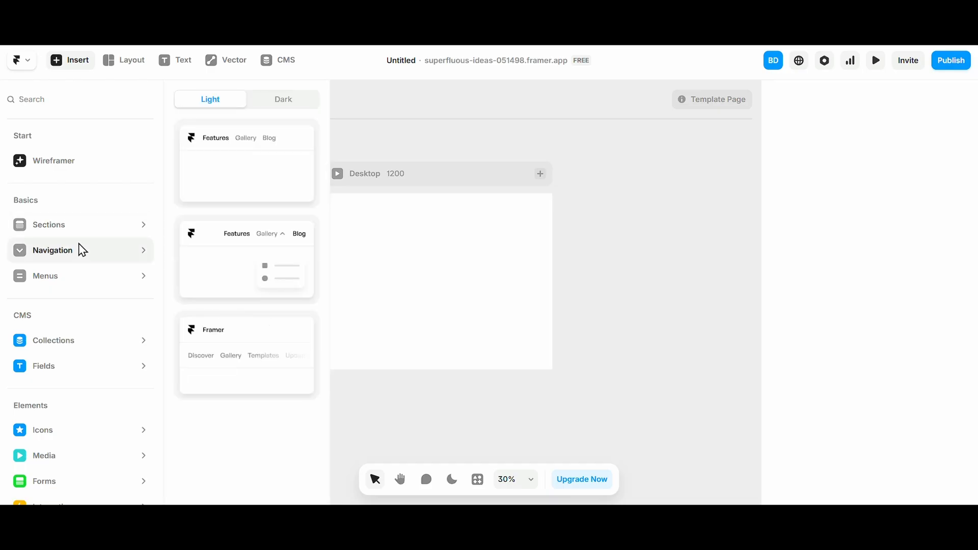
pyautogui.moveTo(77, 224)
pyautogui.scroll(-5, 244, 259)
pyautogui.scroll(-10, 241, 247)
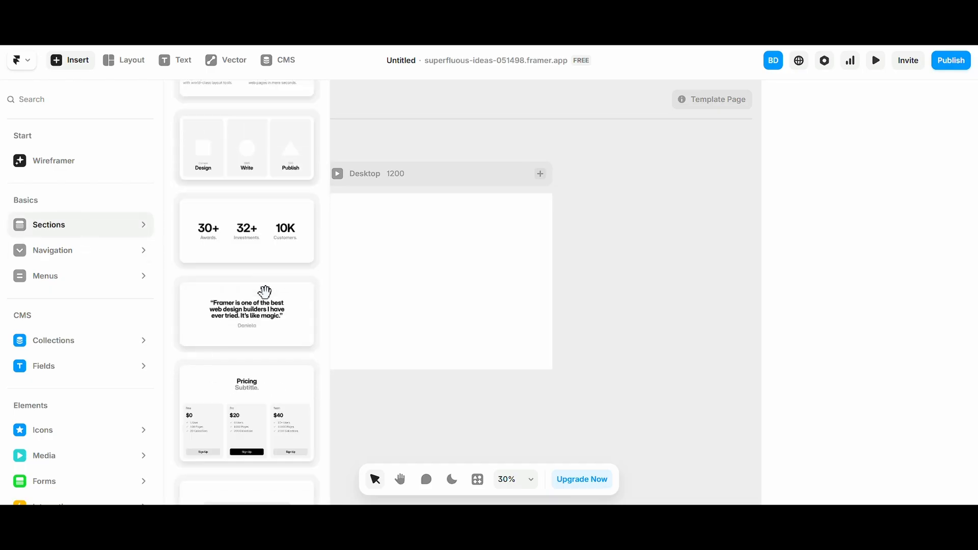
pyautogui.scroll(15, 259, 325)
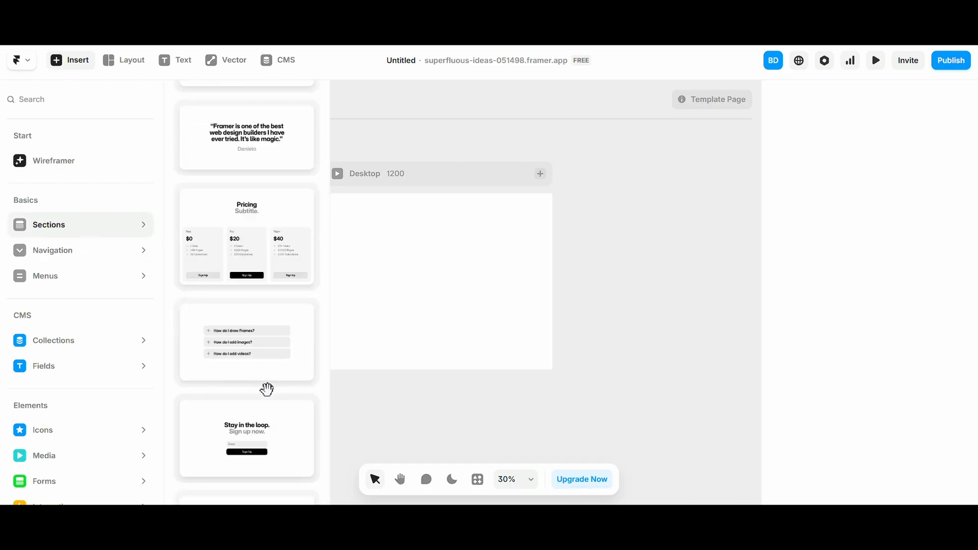
pyautogui.scroll(3, 238, 203)
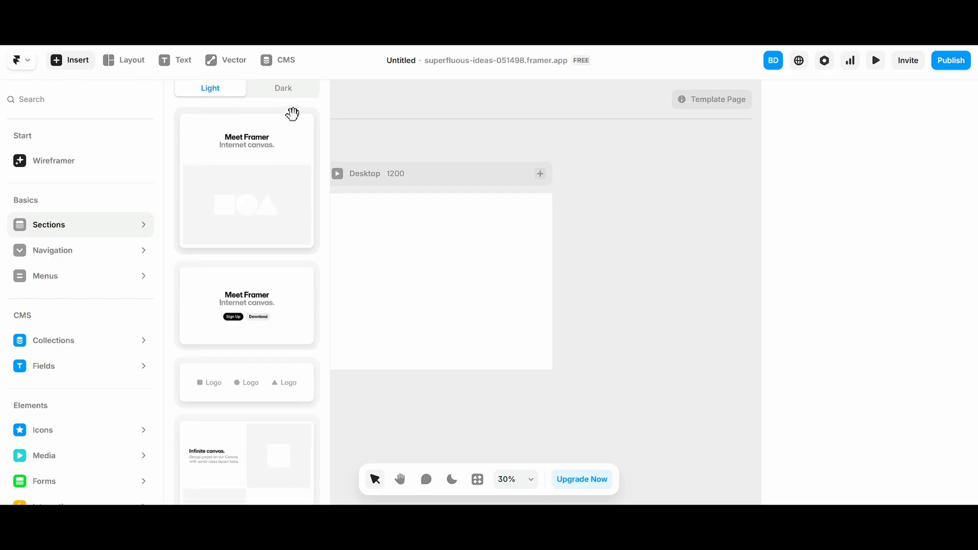
pyautogui.click(290, 109)
pyautogui.scroll(-5, 238, 253)
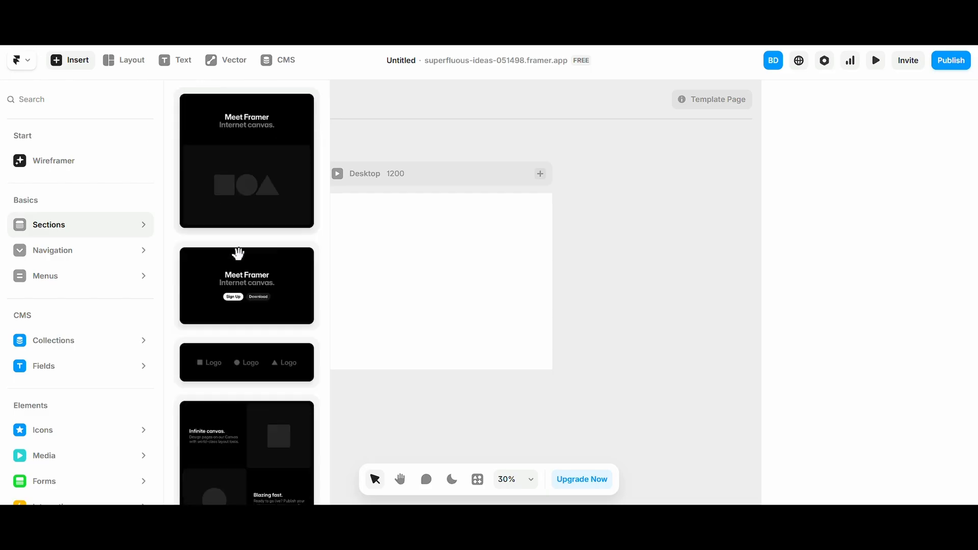
pyautogui.scroll(-18, 238, 238)
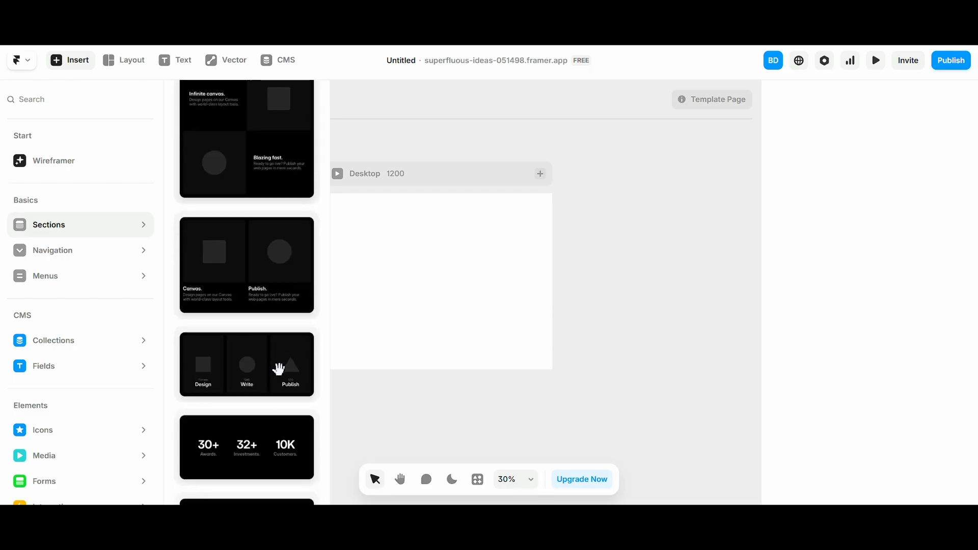
pyautogui.scroll(-8, 278, 371)
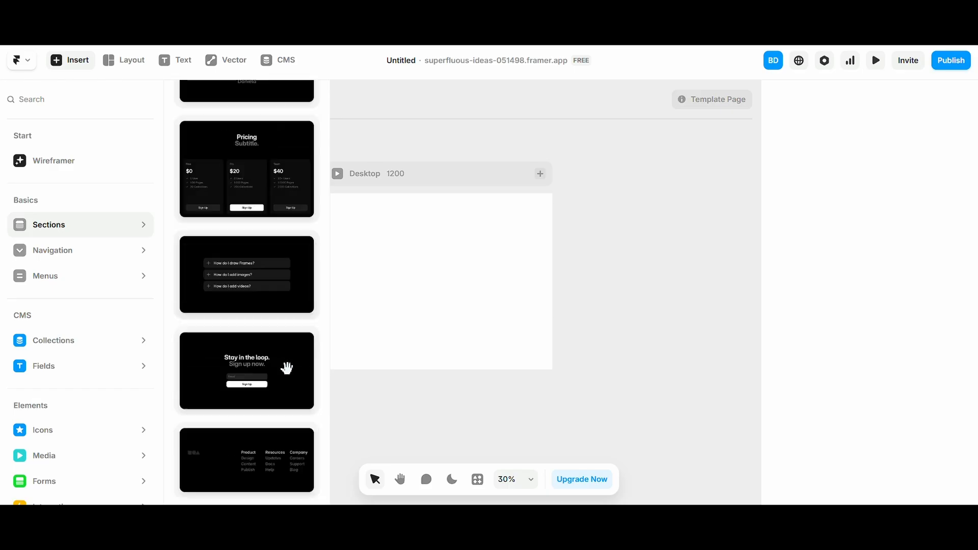
pyautogui.press('Escape')
pyautogui.hscroll(-1, 342, 274)
pyautogui.scroll(3, 360, 265)
pyautogui.press('f')
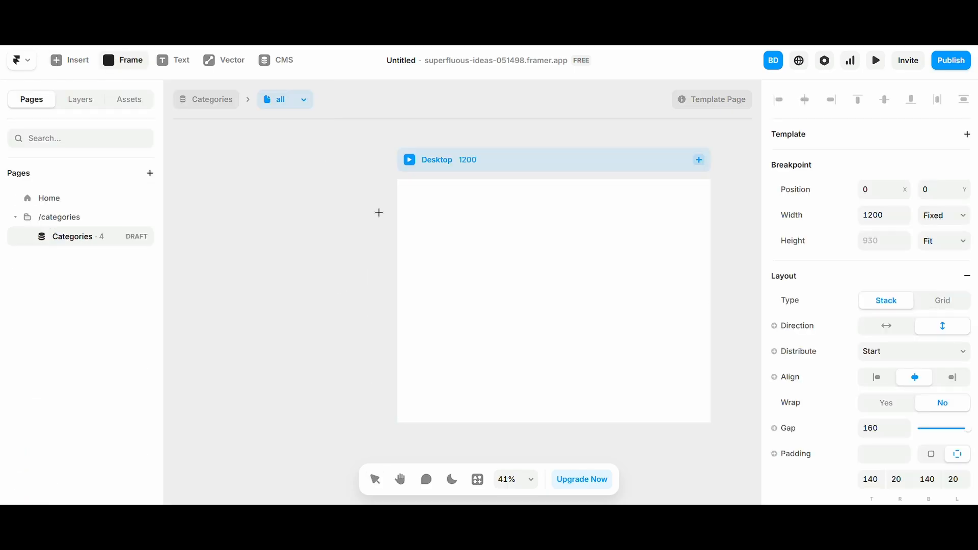
pyautogui.moveTo(414, 195); pyautogui.dragTo(423, 215)
pyautogui.moveTo(649, 311); pyautogui.dragTo(676, 312)
pyautogui.click(555, 233)
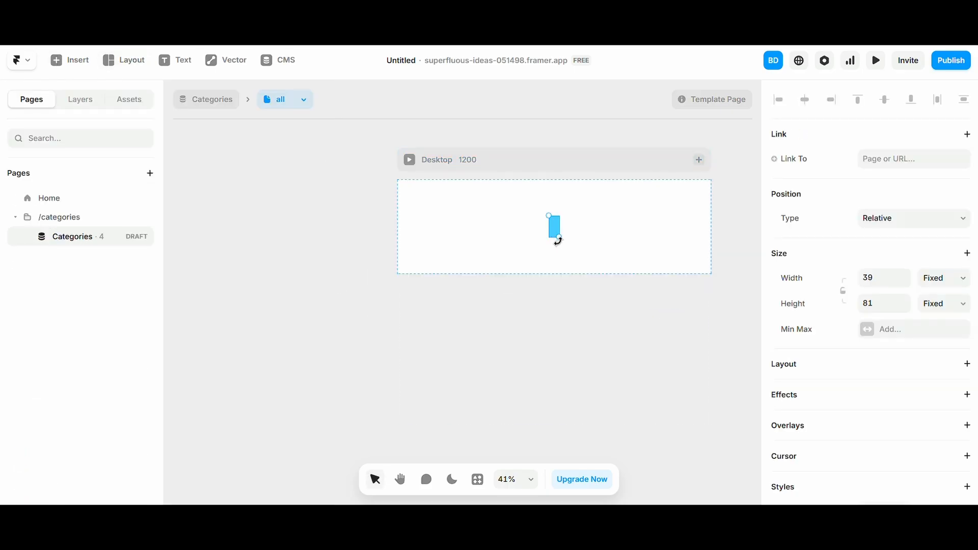
pyautogui.moveTo(713, 256); pyautogui.dragTo(679, 265)
pyautogui.click(559, 236)
pyautogui.press('Delete')
pyautogui.click(488, 244)
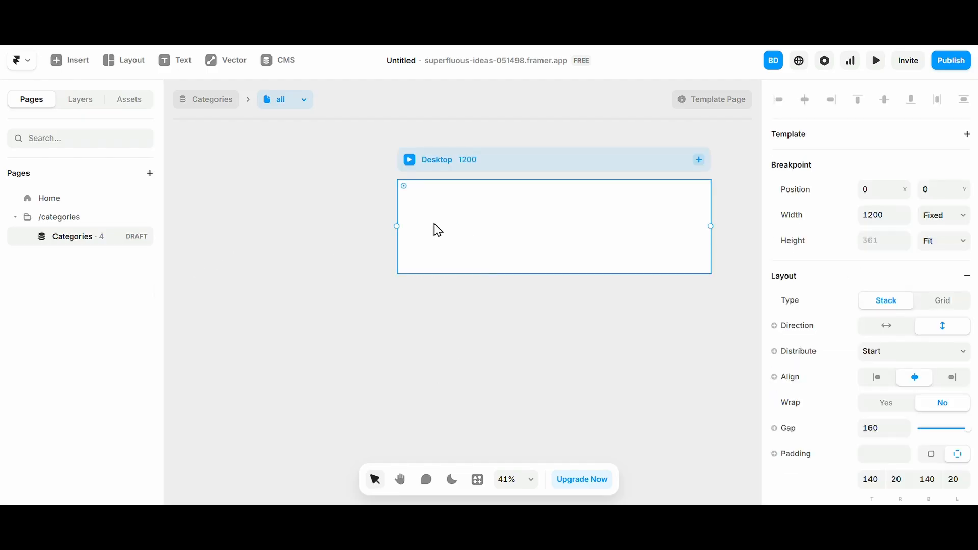
# - Draw a wide frame in the Desktop breakpoint of the Categories page, with its width set to Fill and height to Viewport
pyautogui.press('f')
pyautogui.moveTo(417, 196); pyautogui.dragTo(655, 264)
pyautogui.click(945, 278)
pyautogui.click(935, 326)
pyautogui.click(945, 304)
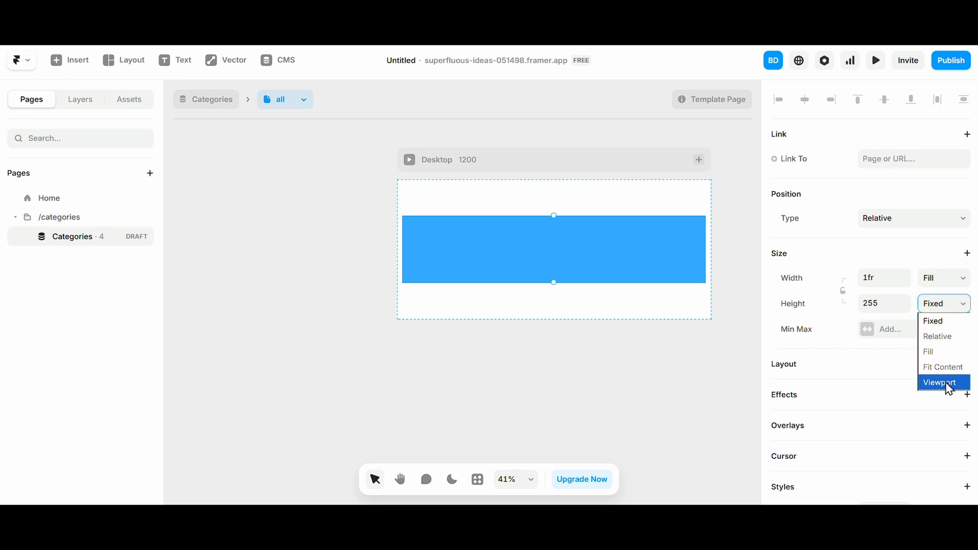
pyautogui.click(943, 382)
pyautogui.click(480, 176)
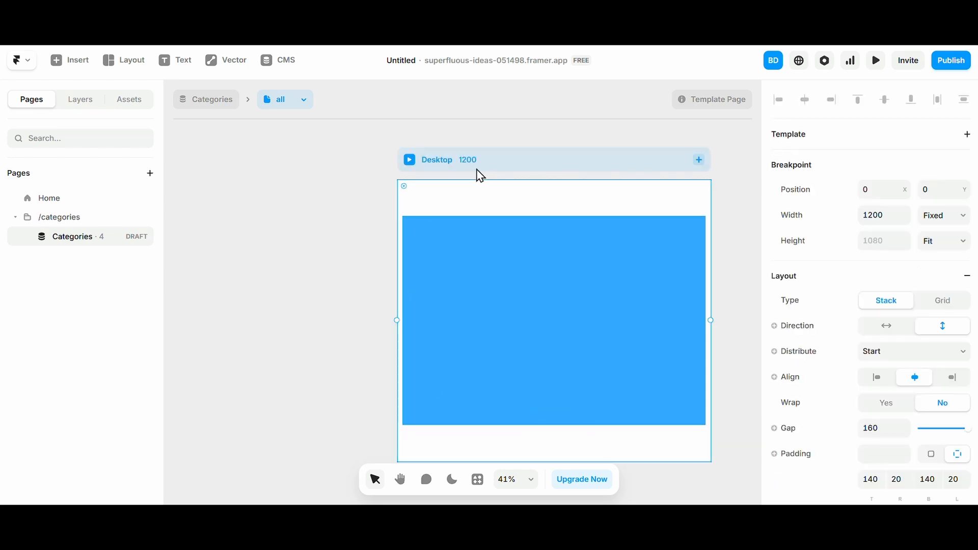
pyautogui.scroll(-4, 891, 315)
pyautogui.click(465, 247)
pyautogui.click(318, 247)
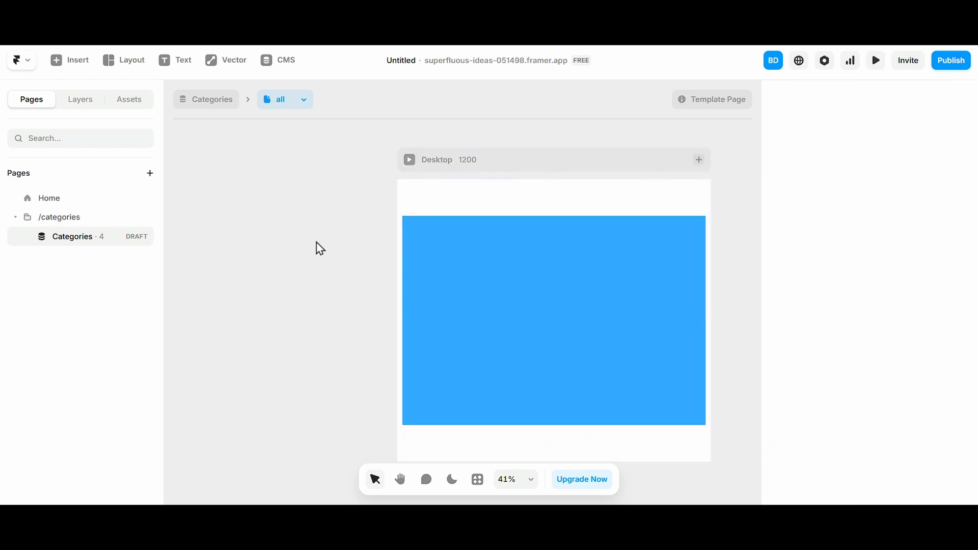
# - Copy the navigation bar from the Home page and place it above the blue frame in the Categories page's Desktop breakpoint
pyautogui.click(76, 60)
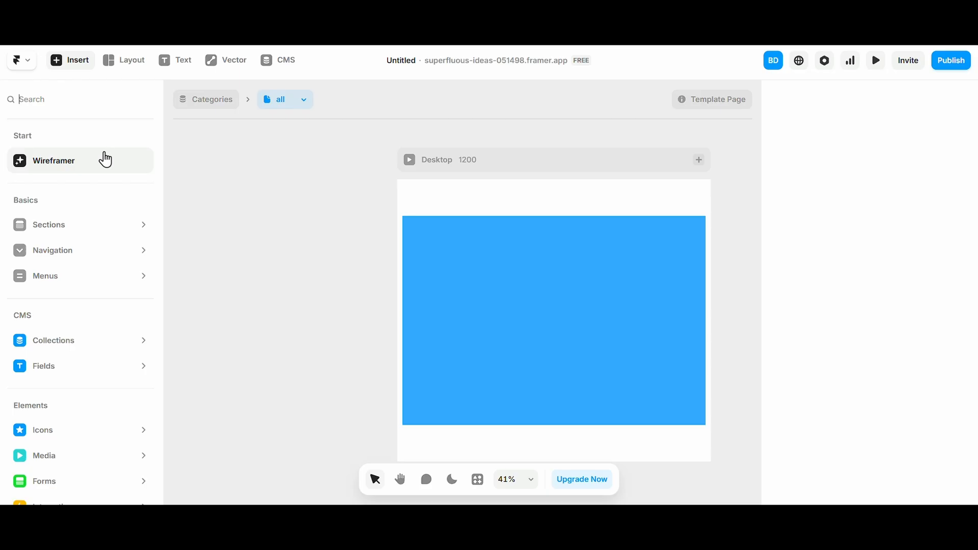
pyautogui.click(280, 201)
pyautogui.click(31, 194)
pyautogui.click(443, 126)
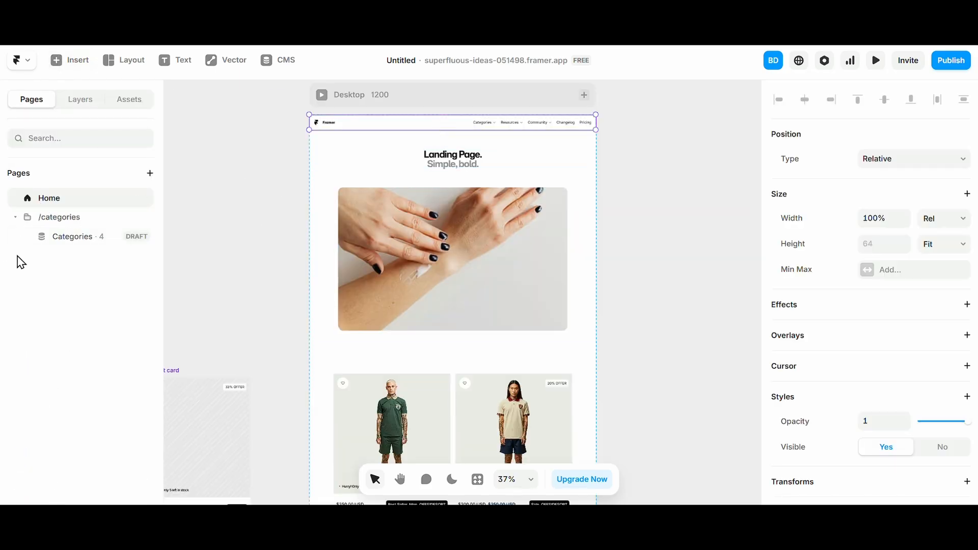
pyautogui.click(57, 237)
pyautogui.click(513, 162)
pyautogui.hotkey('ctrl', 'v')
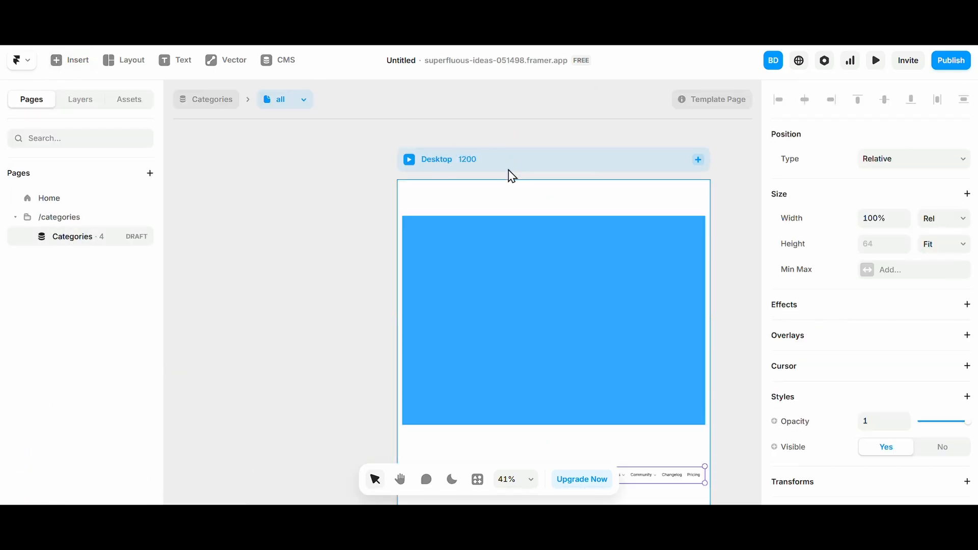
pyautogui.scroll(-5, 423, 253)
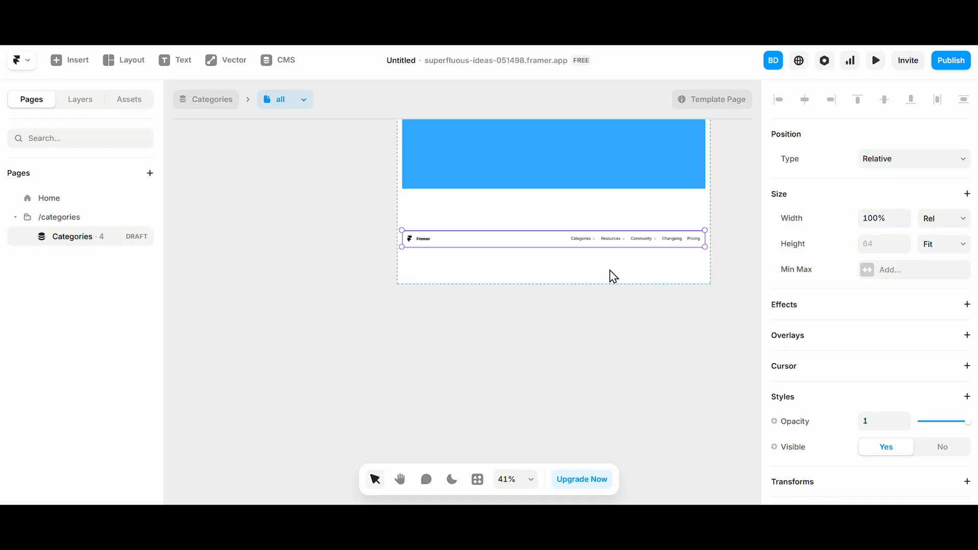
pyautogui.press('Up')
# - Set the top padding of the Categories page's Desktop breakpoint to 0
pyautogui.click(414, 228)
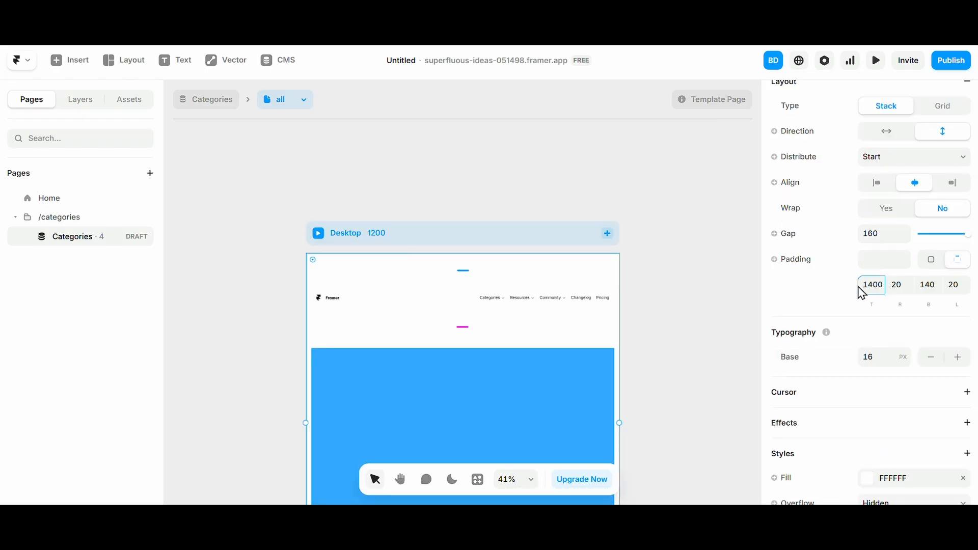
pyautogui.press('BackSpace')
pyautogui.press('BackSpace')
pyautogui.press('BackSpace')
pyautogui.press('BackSpace')
pyautogui.write('0')
pyautogui.press('Return')
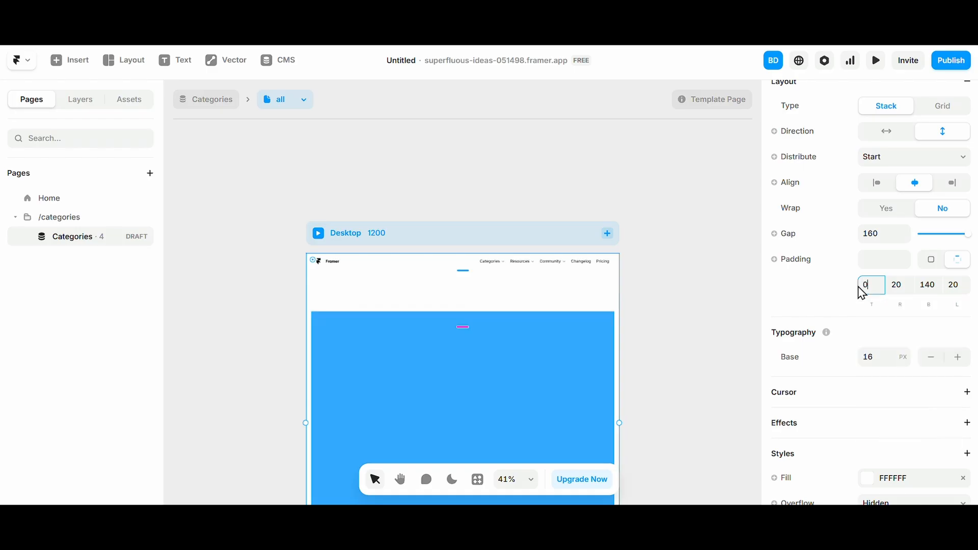
# - Reduce the gap between the navigation bar and the blue frame in the Desktop breakpoint
pyautogui.click(466, 326)
pyautogui.click(478, 286)
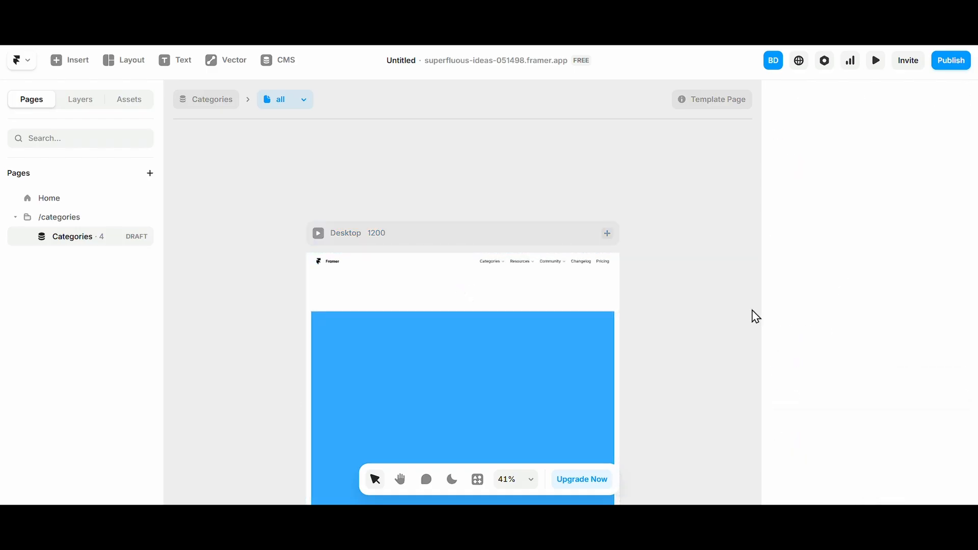
pyautogui.click(459, 234)
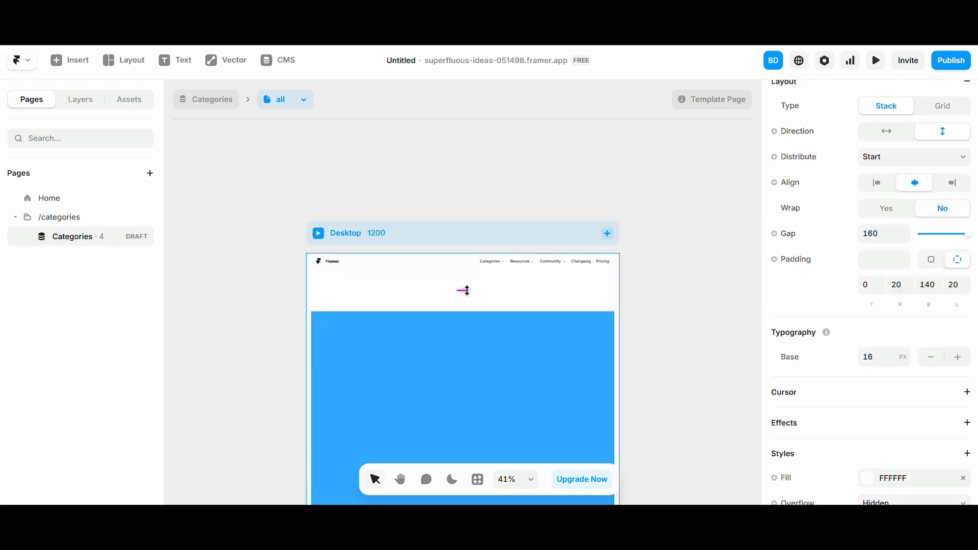
pyautogui.moveTo(465, 290); pyautogui.dragTo(467, 266)
pyautogui.click(544, 308)
pyautogui.click(639, 318)
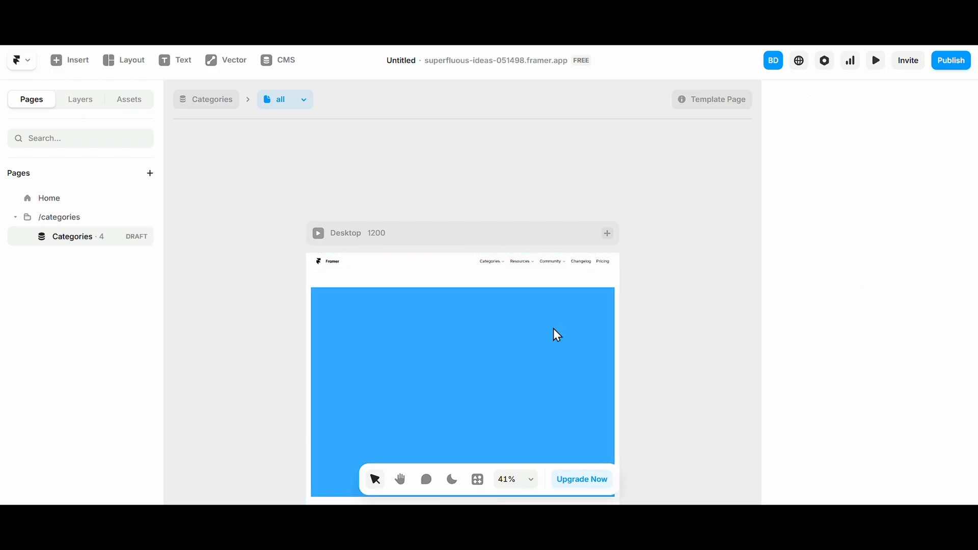
# - Remove the blue fill from the viewport-height frame below the navigation bar
pyautogui.click(554, 328)
pyautogui.scroll(-2, 553, 329)
pyautogui.scroll(-6, 911, 329)
pyautogui.click(963, 254)
pyautogui.scroll(-3, 391, 393)
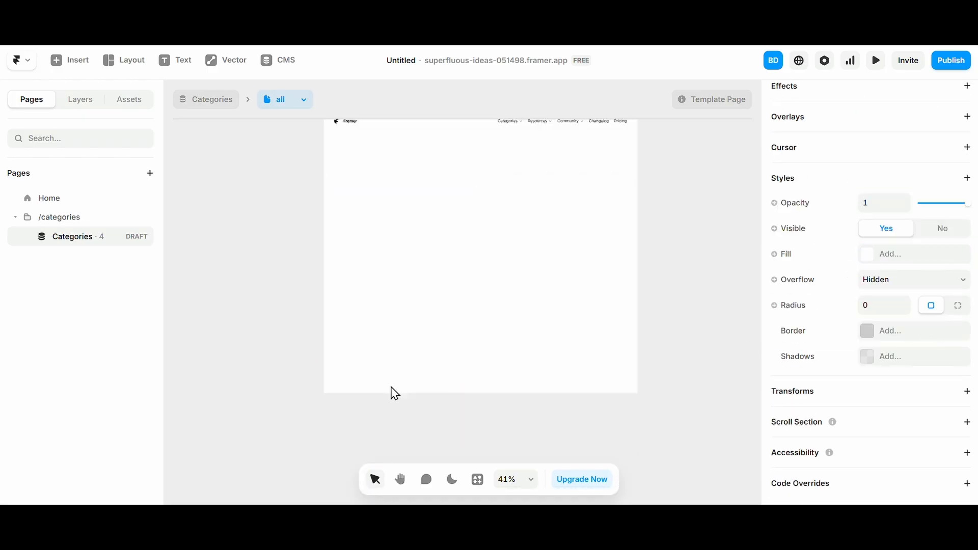
pyautogui.scroll(-5, 448, 353)
pyautogui.scroll(6, 764, 295)
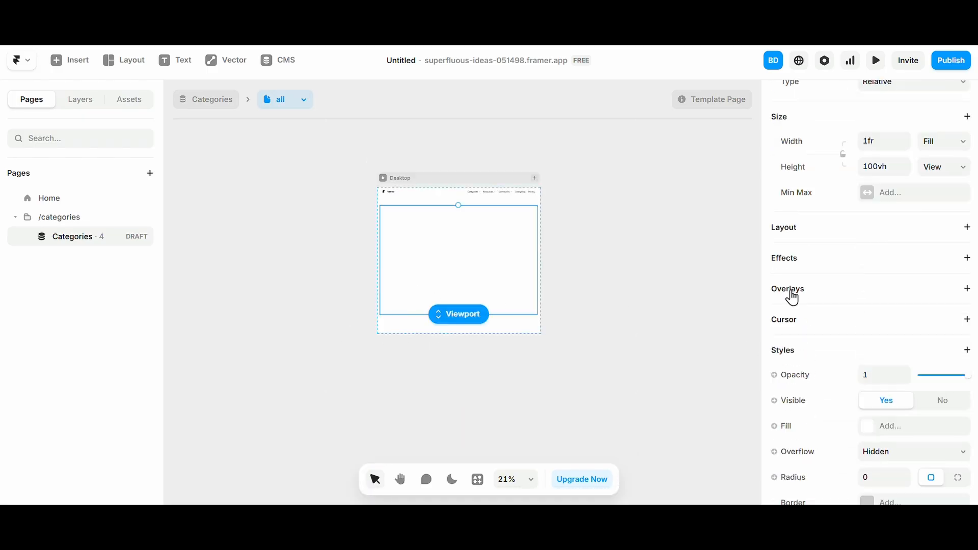
pyautogui.click(359, 214)
pyautogui.scroll(3, 358, 214)
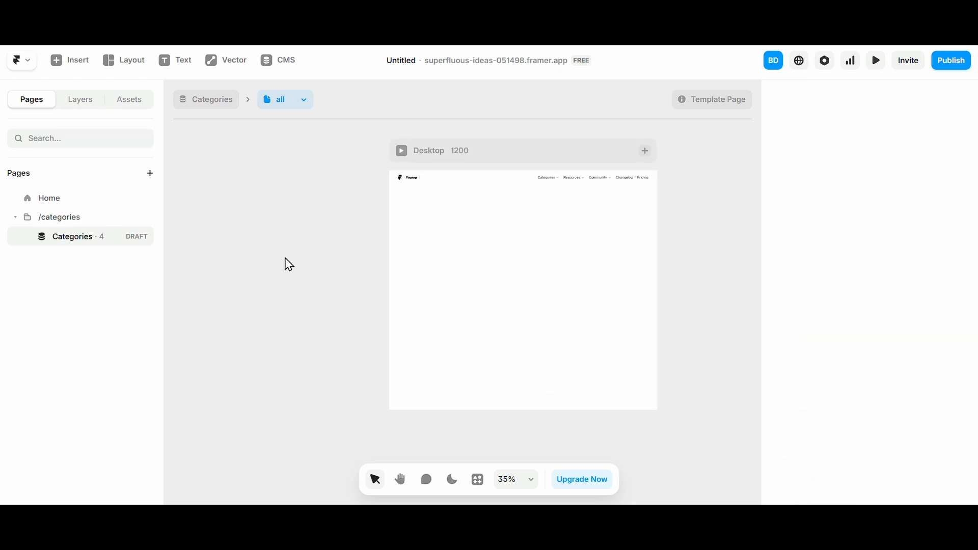
pyautogui.click(84, 62)
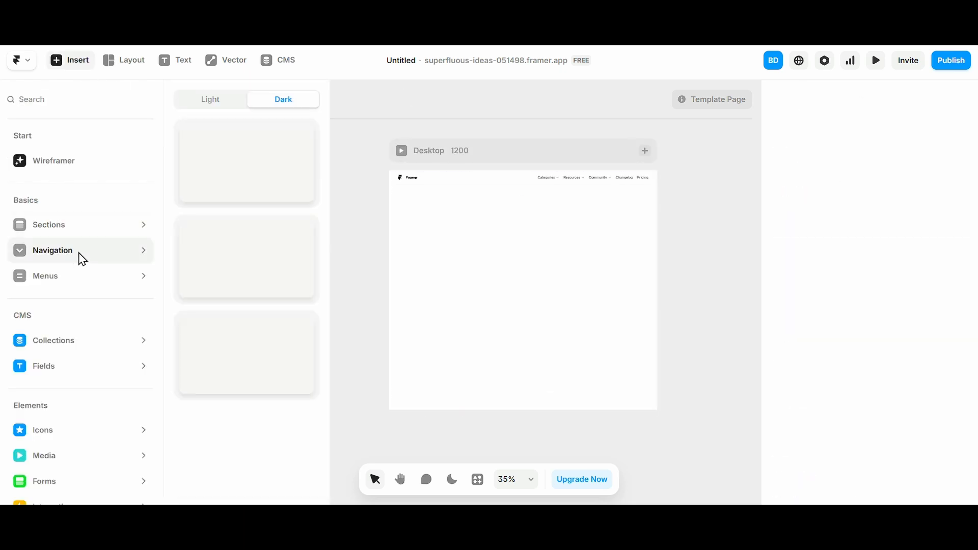
pyautogui.moveTo(117, 342)
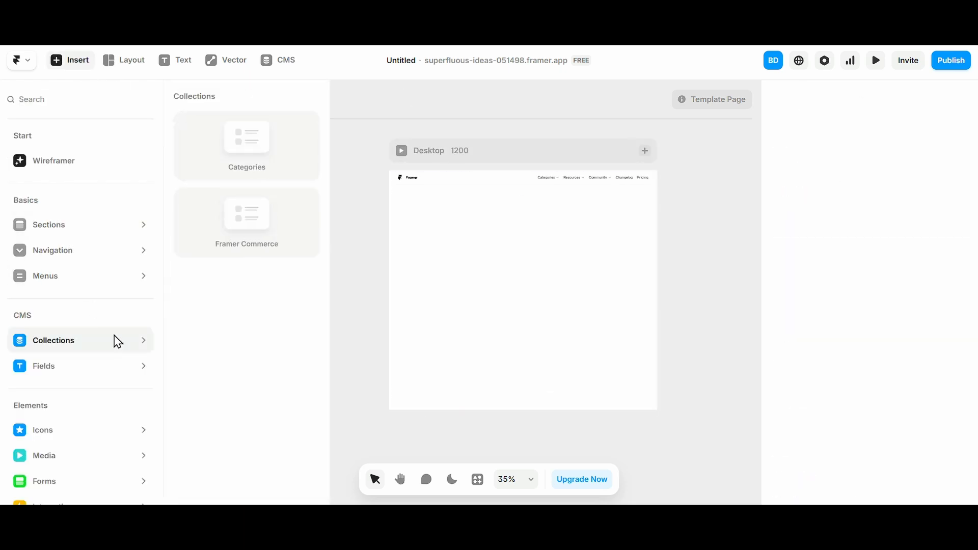
pyautogui.click(252, 156)
# - Copy the Framer Commerce product list from the Home page onto the Categories page canvas, beside the Desktop breakpoint
pyautogui.click(36, 198)
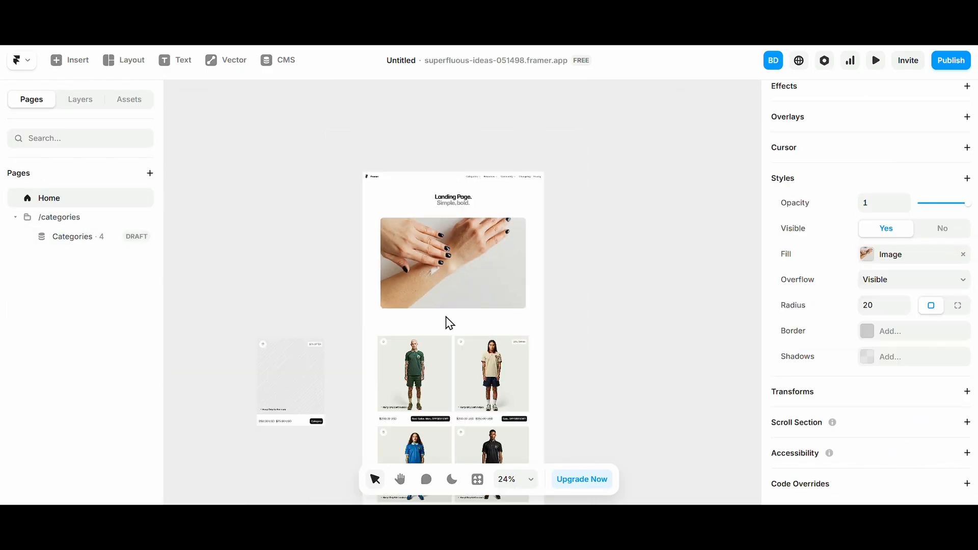
pyautogui.click(461, 387)
pyautogui.scroll(-5, 316, 351)
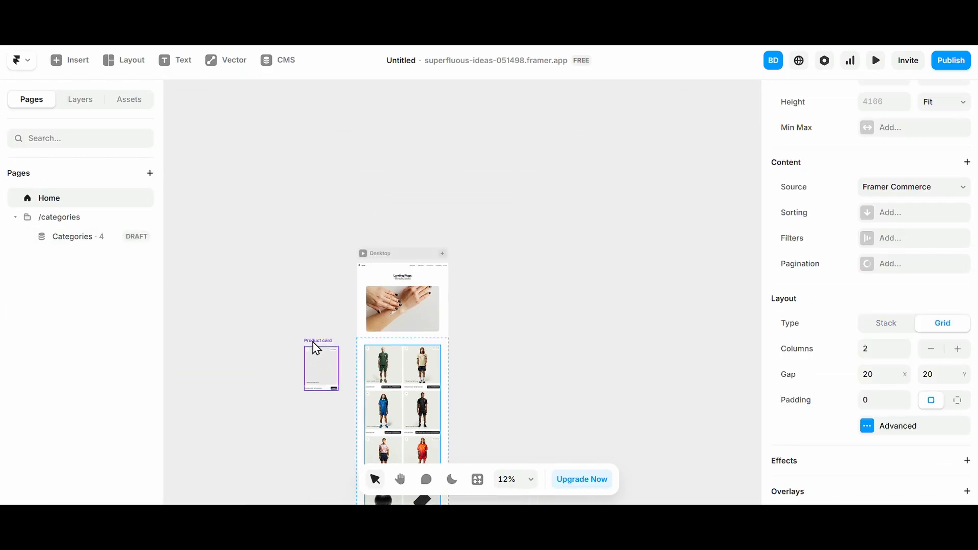
pyautogui.click(100, 240)
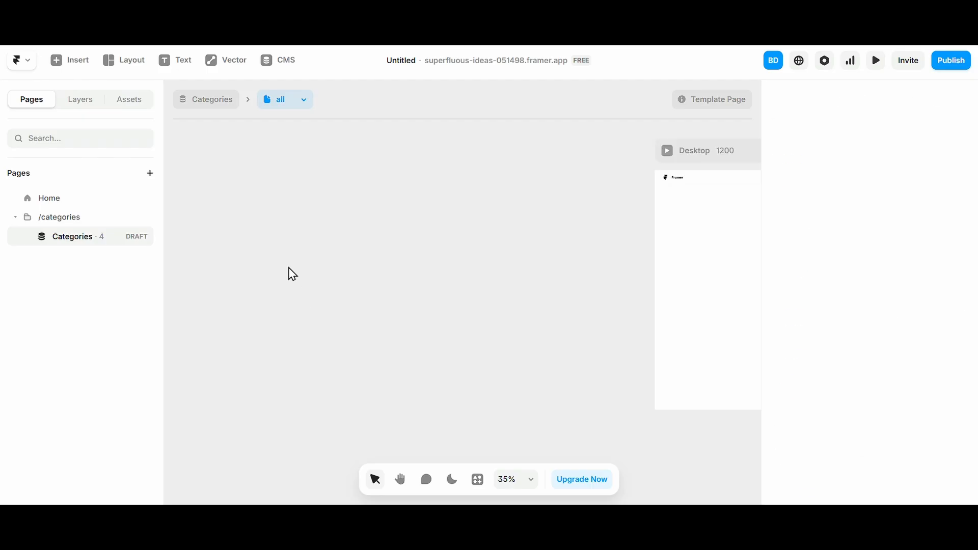
pyautogui.scroll(-5, 288, 268)
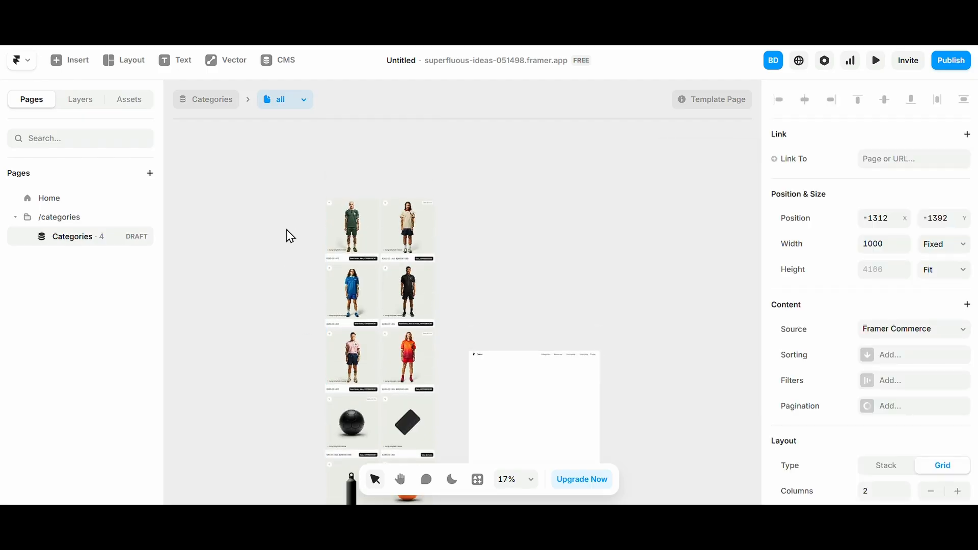
pyautogui.moveTo(351, 190); pyautogui.dragTo(228, 346)
pyautogui.scroll(-2, 348, 328)
pyautogui.hscroll(-3, 347, 328)
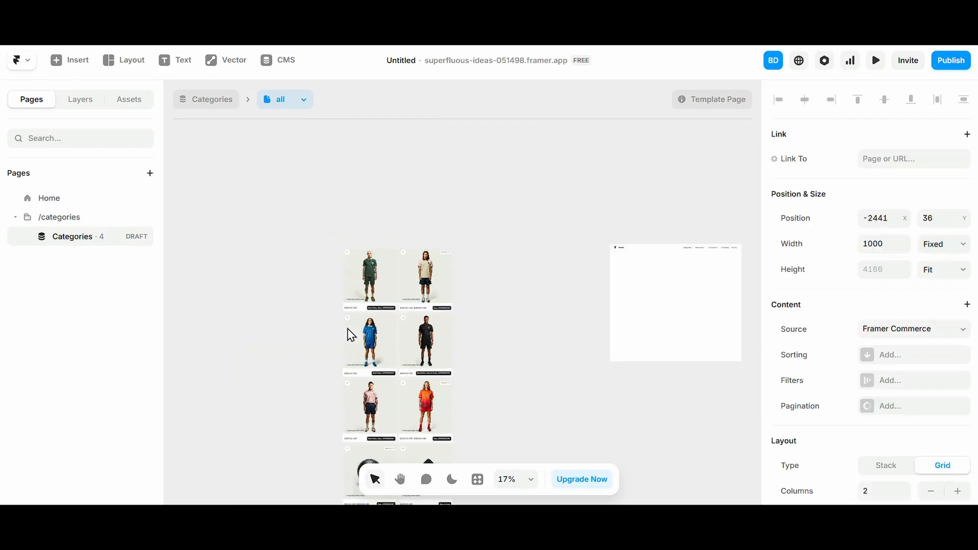
# - Try a 3-column grid on the copied product list
pyautogui.scroll(-2, 352, 335)
pyautogui.scroll(-3, 873, 382)
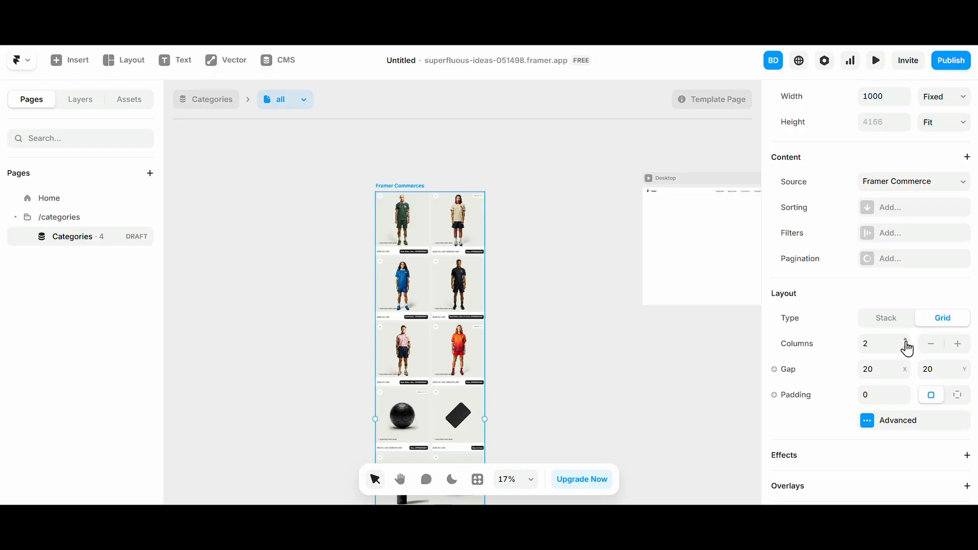
pyautogui.click(906, 341)
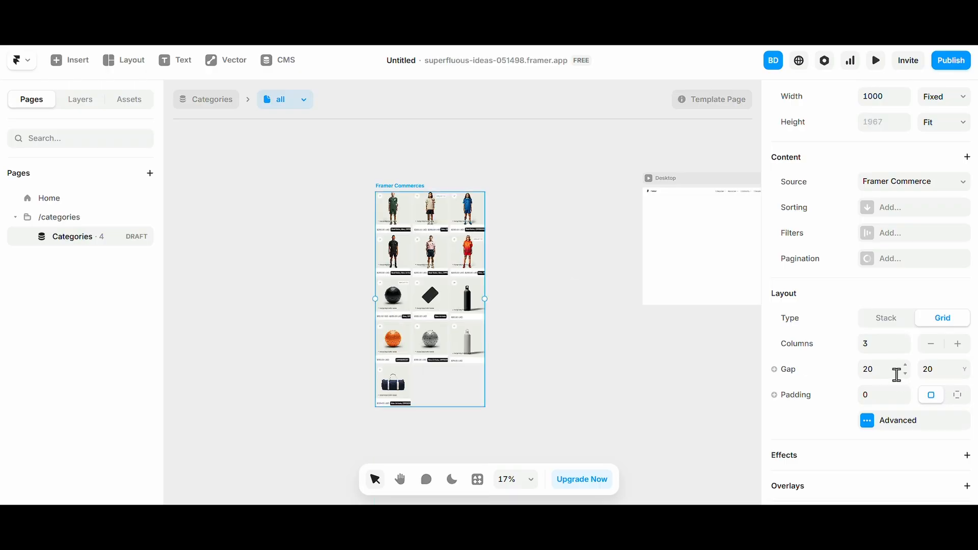
pyautogui.scroll(5, 395, 224)
pyautogui.click(392, 209)
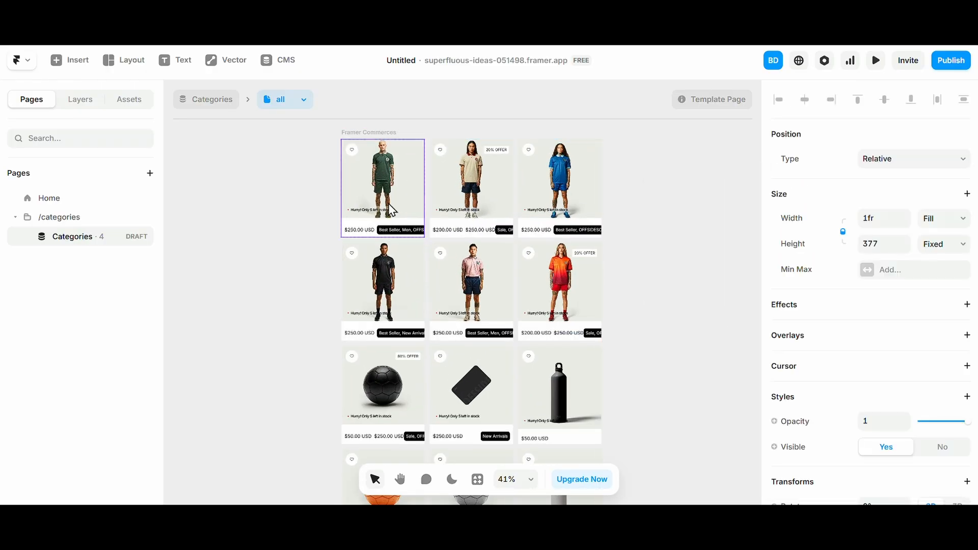
pyautogui.scroll(2, 377, 218)
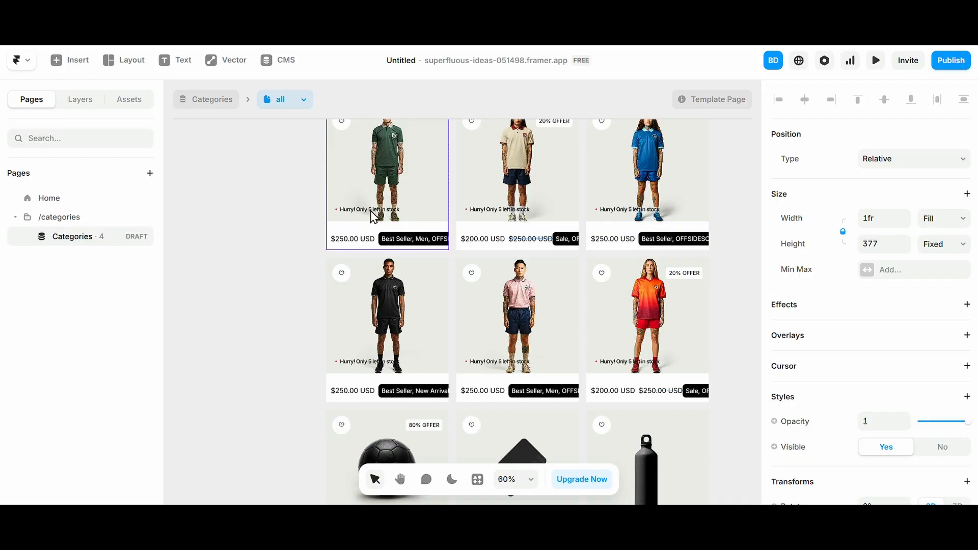
pyautogui.scroll(1, 371, 211)
pyautogui.hotkey('ctrl', 'z')
# - Move the copied product list slightly lower on the canvas beside the Desktop breakpoint
pyautogui.click(278, 282)
pyautogui.scroll(-6, 276, 281)
pyautogui.hscroll(1, 375, 323)
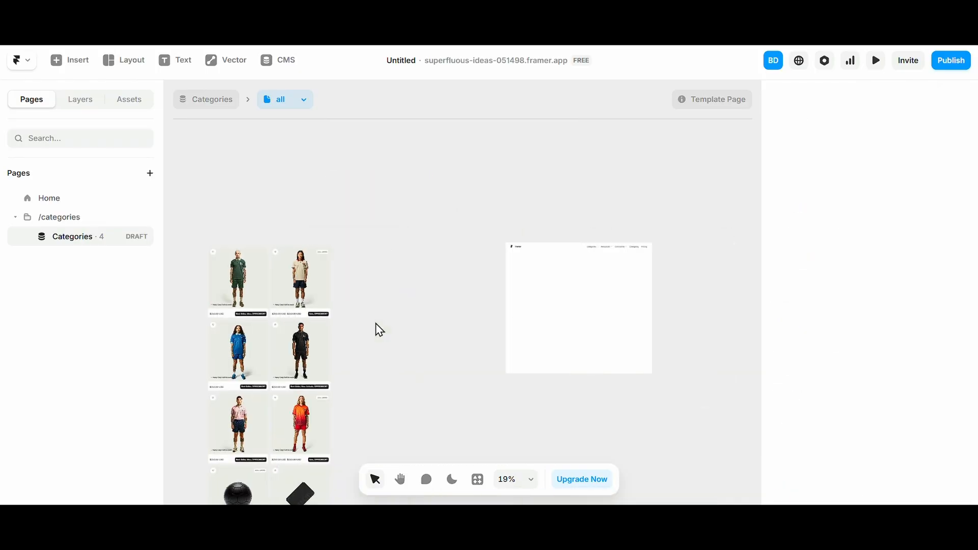
pyautogui.moveTo(221, 240); pyautogui.dragTo(236, 270)
pyautogui.click(579, 326)
pyautogui.click(412, 299)
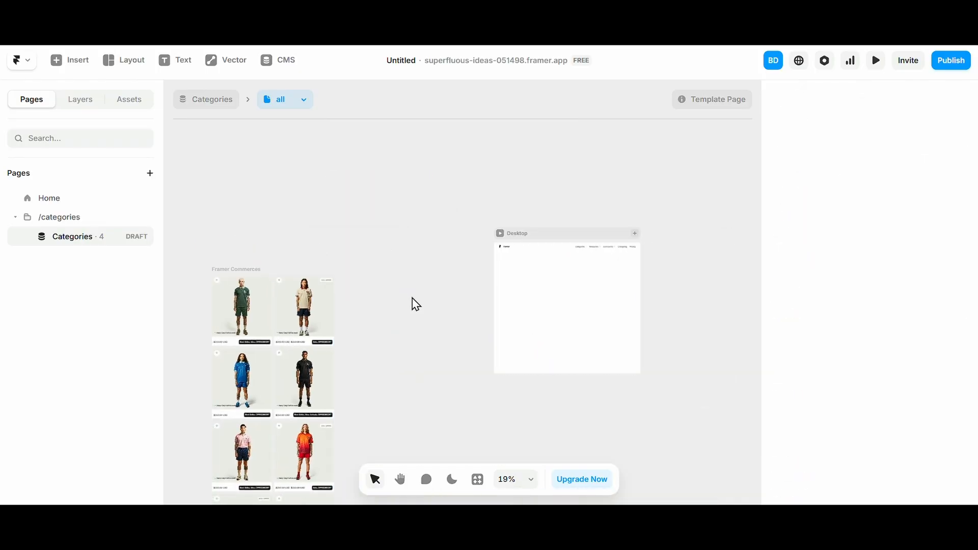
# - Add a horizontal, centered Stack layout with a gap of 10 to the empty frame below the navigation bar
pyautogui.click(598, 315)
pyautogui.scroll(-2, 866, 369)
pyautogui.scroll(2, 864, 305)
pyautogui.click(862, 259)
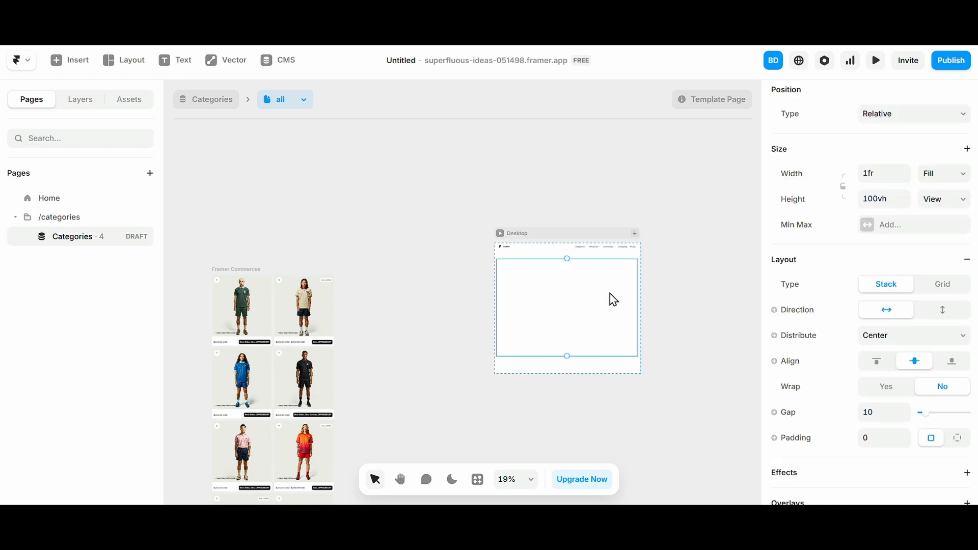
pyautogui.click(428, 290)
pyautogui.scroll(4, 435, 285)
# - Draw an inner frame about 637 by 484 inside the stack frame and set its width to Fill
pyautogui.click(478, 312)
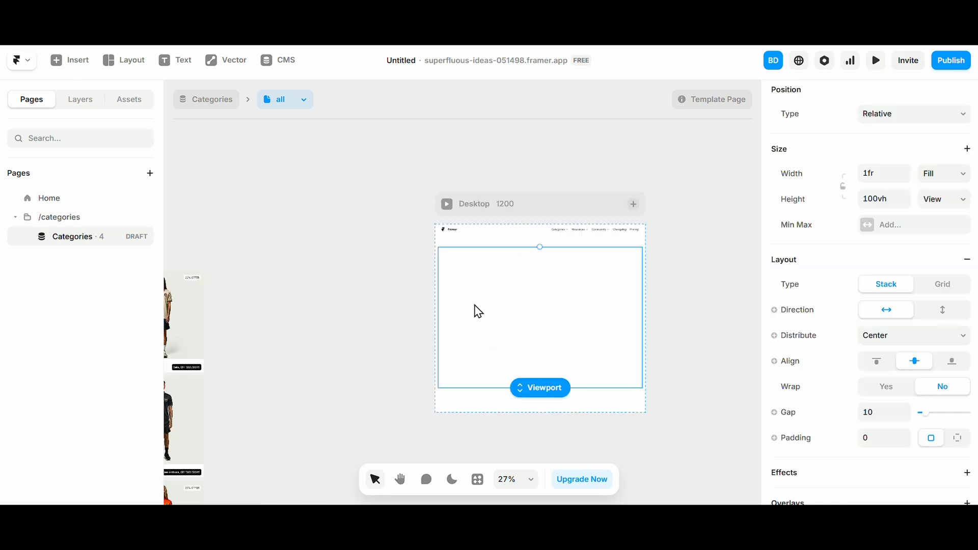
pyautogui.press('f')
pyautogui.moveTo(484, 274); pyautogui.dragTo(596, 359)
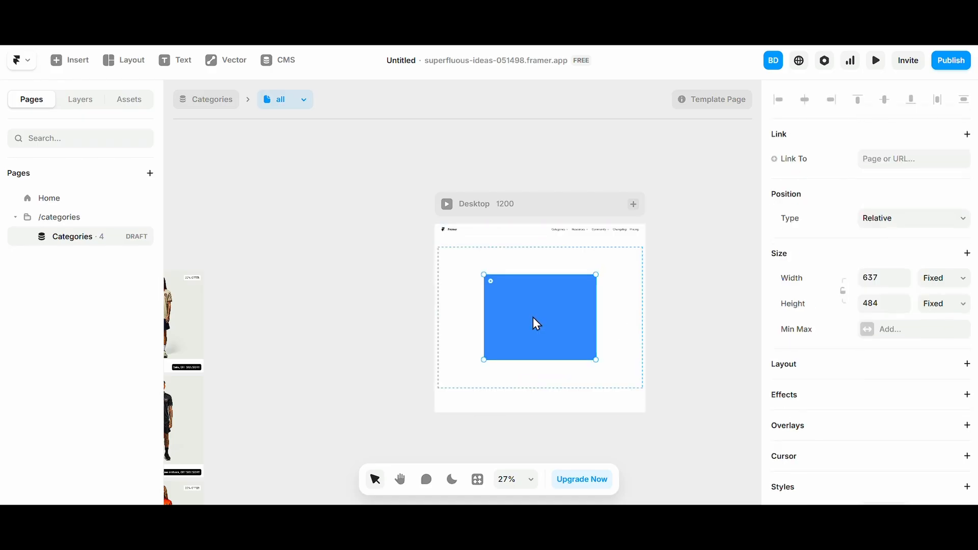
pyautogui.click(935, 278)
pyautogui.click(940, 326)
pyautogui.click(943, 304)
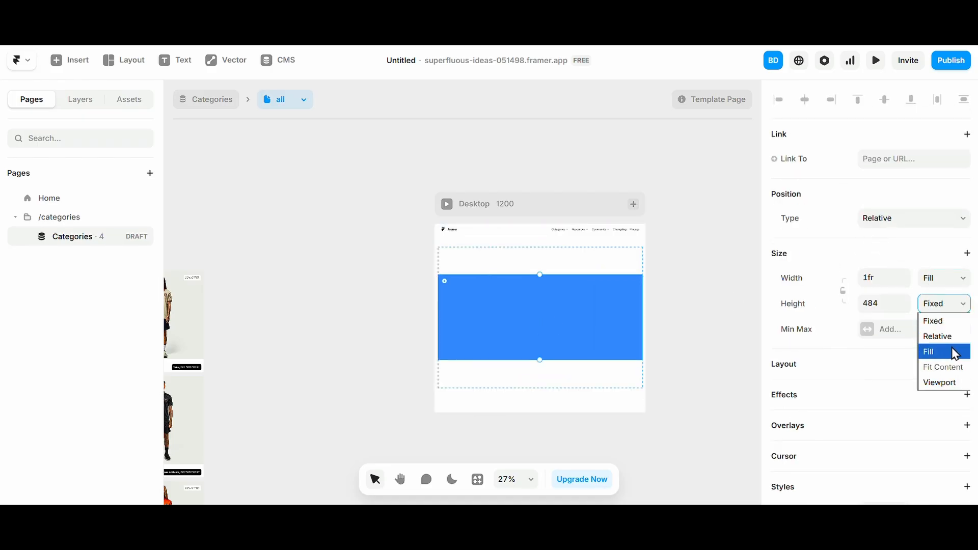
pyautogui.click(940, 381)
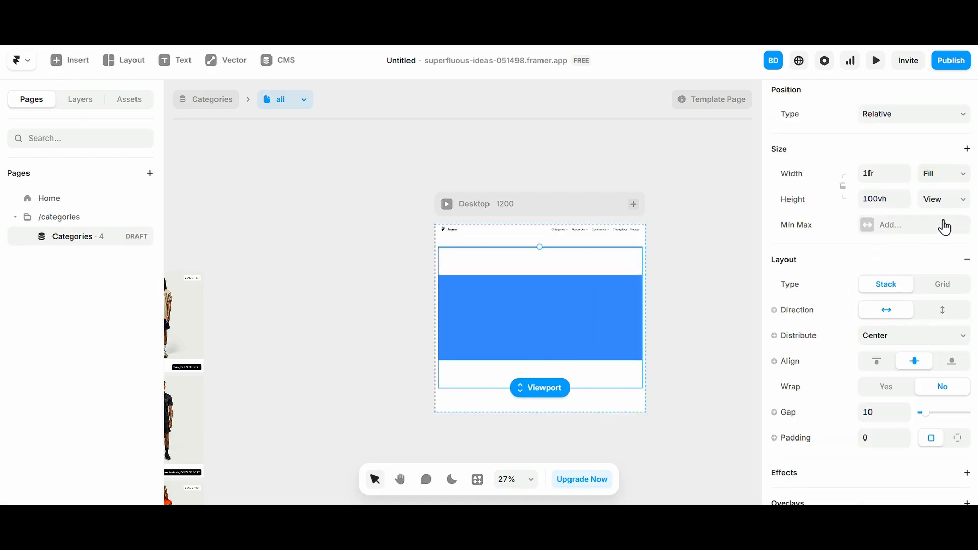
# - Make the outer stack frame's height fit its content and extend the inner frame's height to about 1183
pyautogui.click(943, 200)
pyautogui.click(929, 247)
pyautogui.click(557, 309)
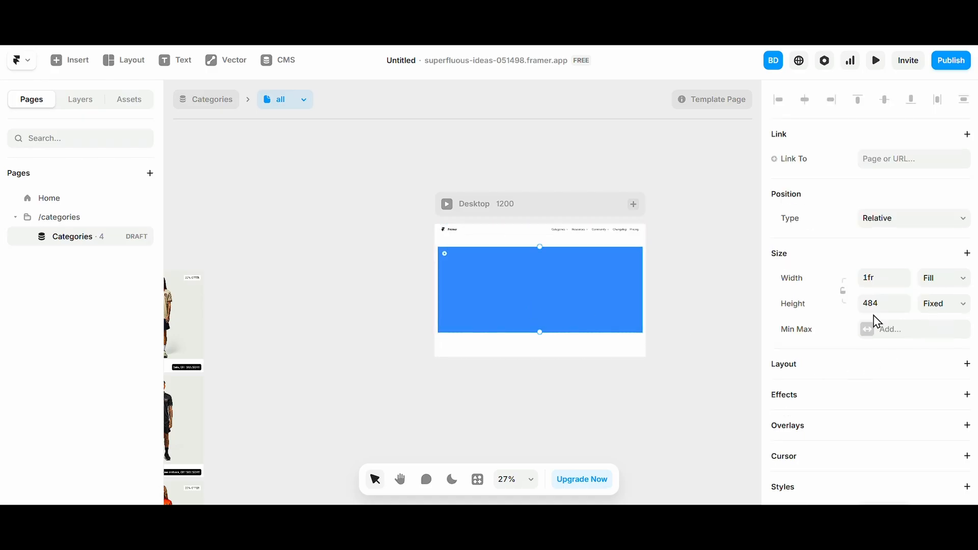
pyautogui.moveTo(539, 333); pyautogui.dragTo(540, 339)
pyautogui.click(556, 480)
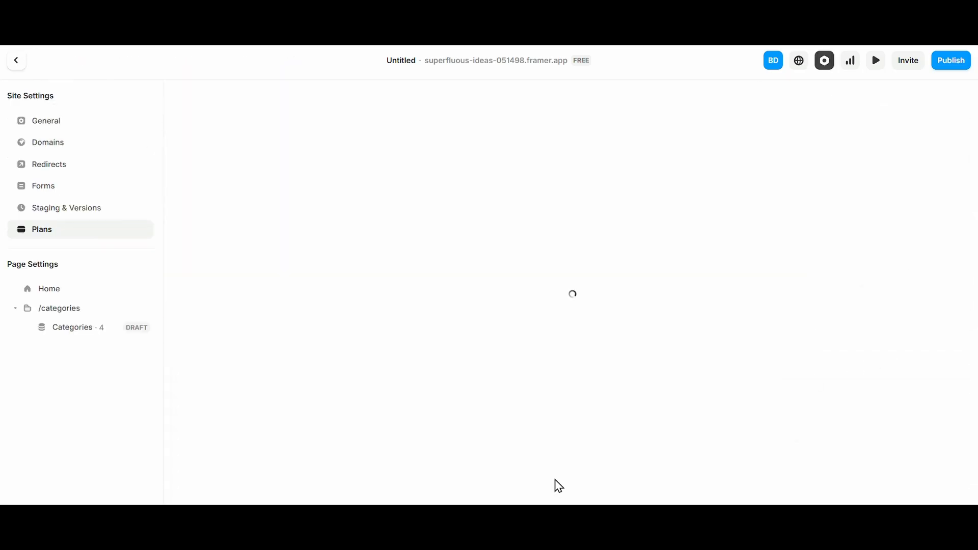
pyautogui.click(15, 72)
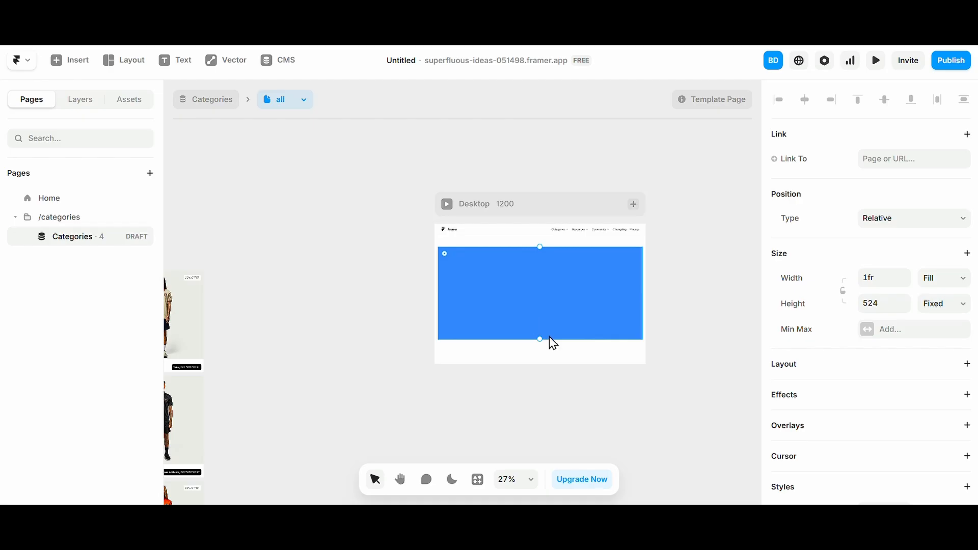
pyautogui.moveTo(541, 338); pyautogui.dragTo(561, 458)
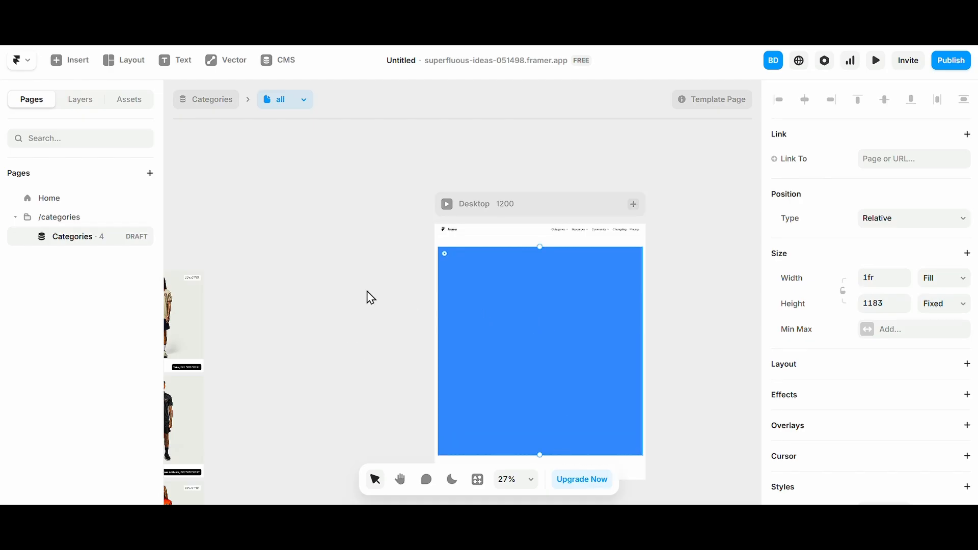
# - Open the Framer Commerce plugin and go to its component library
pyautogui.rightClick(338, 290)
pyautogui.click(311, 413)
pyautogui.click(481, 480)
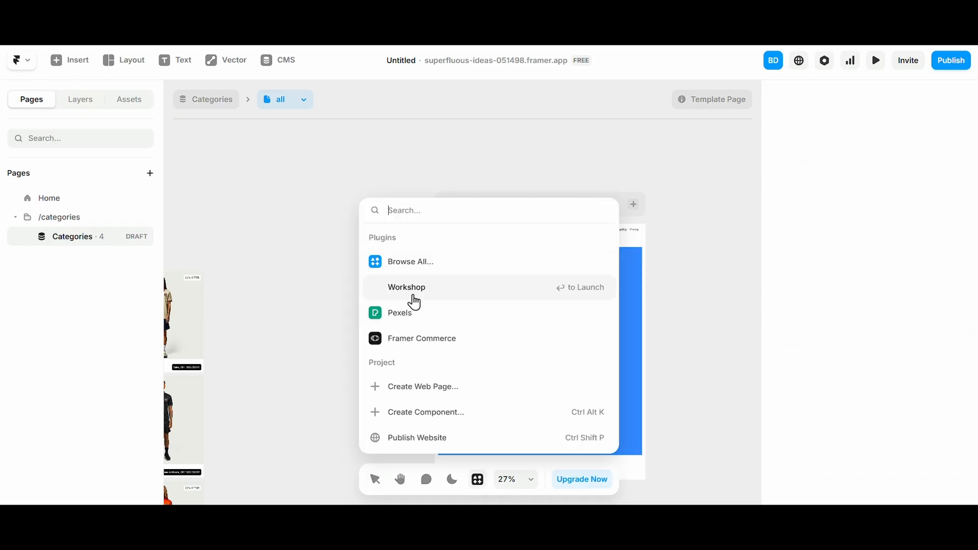
pyautogui.click(431, 338)
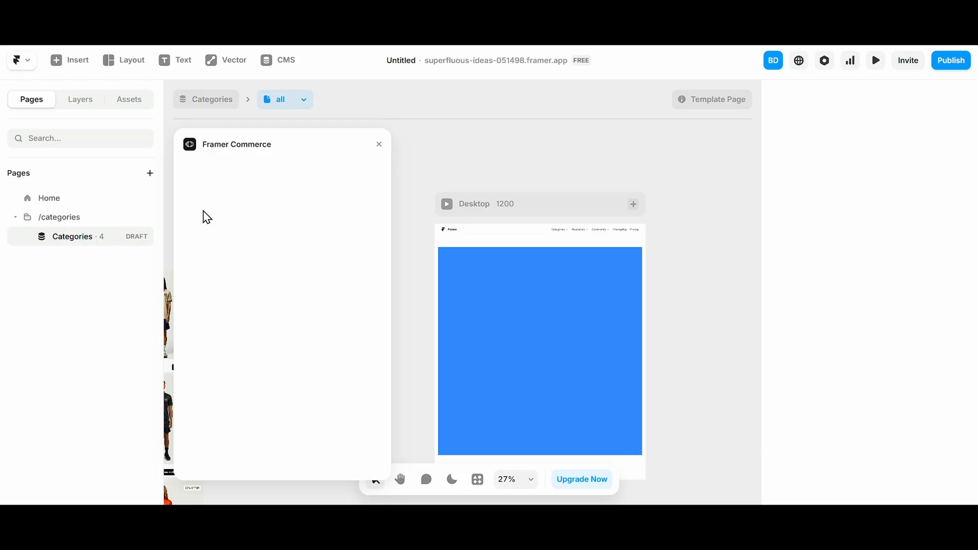
pyautogui.click(254, 329)
# - Find the Catalog Display component among the Framer Commerce catalog components and insert it on the canvas
pyautogui.click(242, 244)
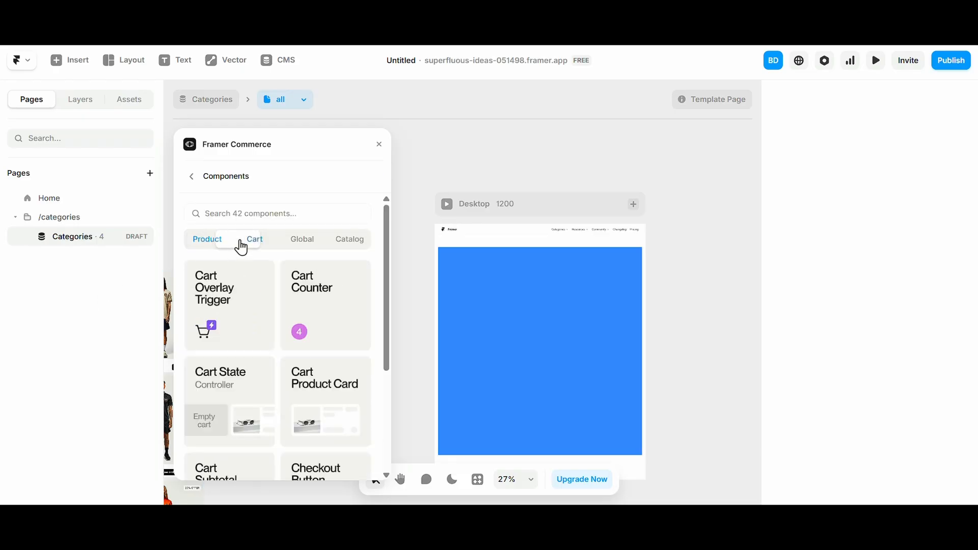
pyautogui.click(293, 242)
pyautogui.scroll(-4, 261, 344)
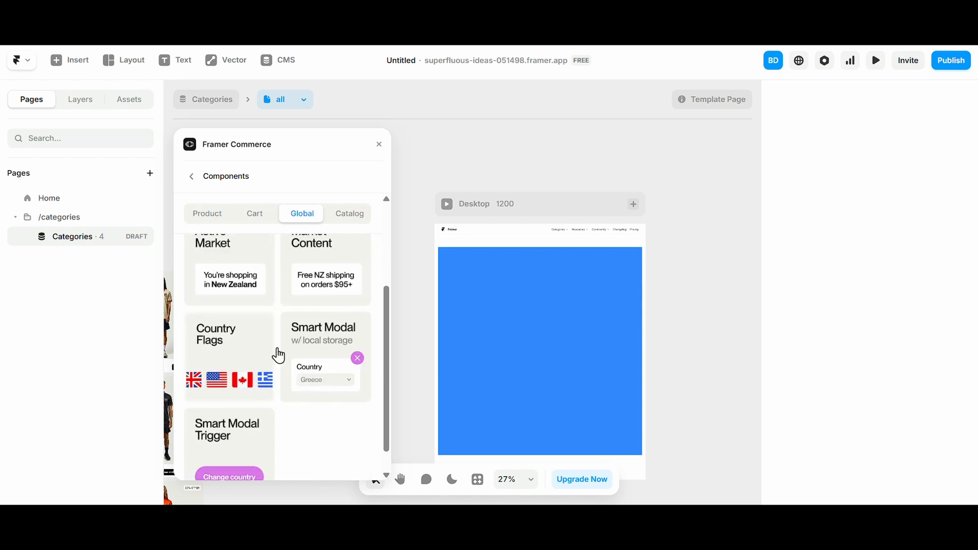
pyautogui.click(350, 216)
pyautogui.scroll(5, 252, 340)
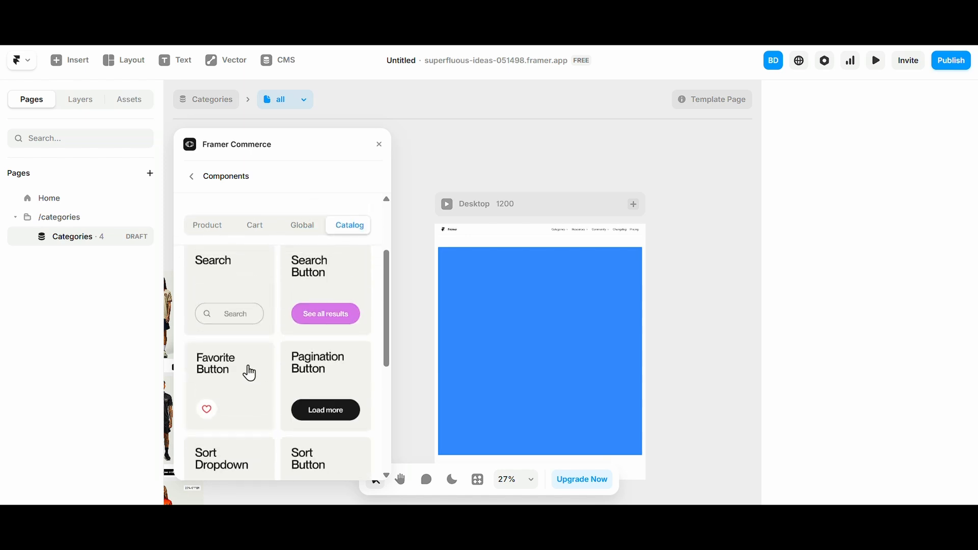
pyautogui.click(233, 324)
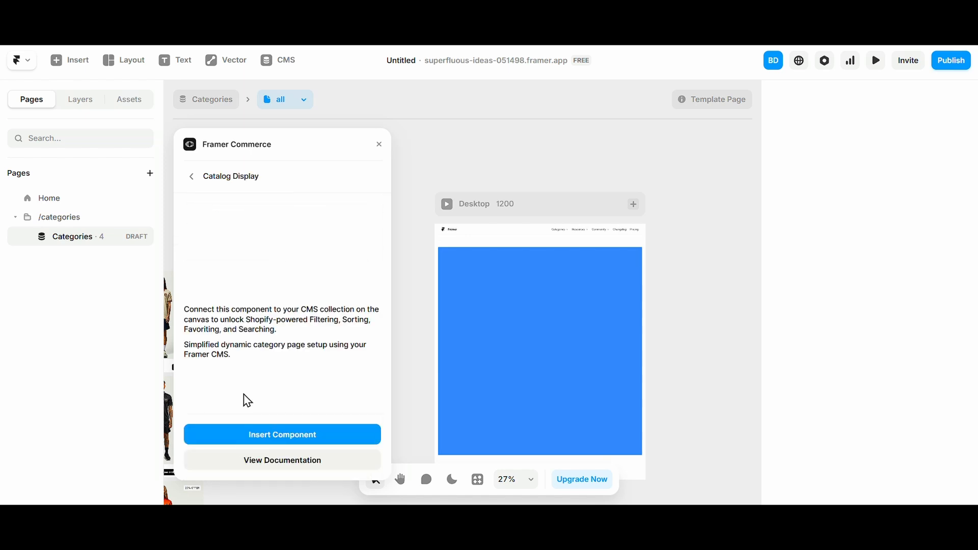
pyautogui.click(251, 435)
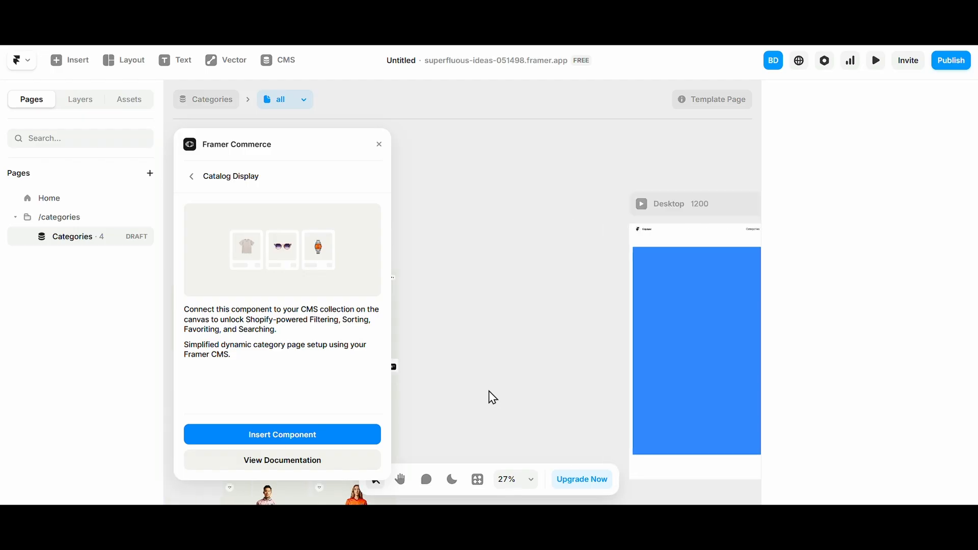
# - Move the inserted Catalog Display component into the blue inner frame below the navigation bar
pyautogui.keyDown('shift'); pyautogui.click(672, 318); pyautogui.keyUp('shift')
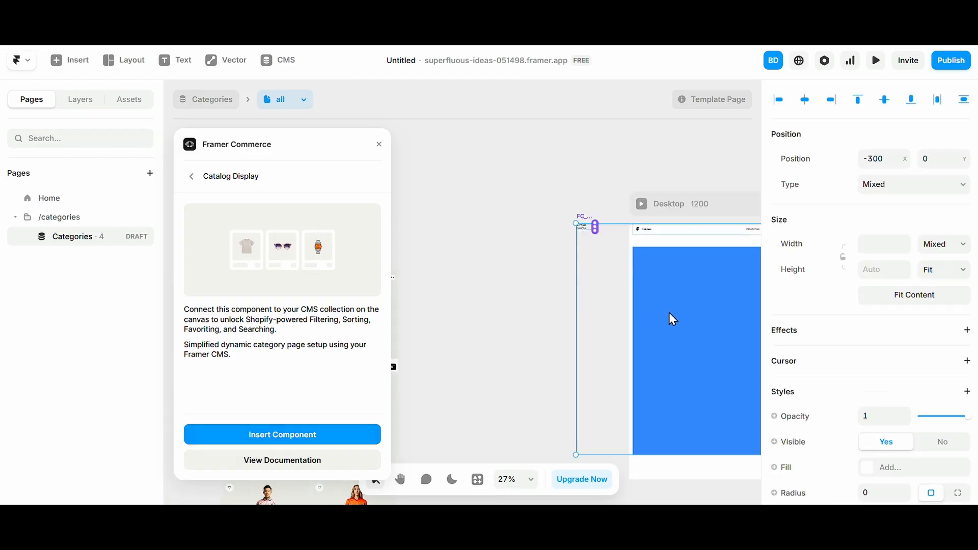
pyautogui.click(580, 238)
pyautogui.hotkey('ctrl', 'z')
pyautogui.hotkey('ctrl', 'z')
pyautogui.hotkey('ctrl', 'z')
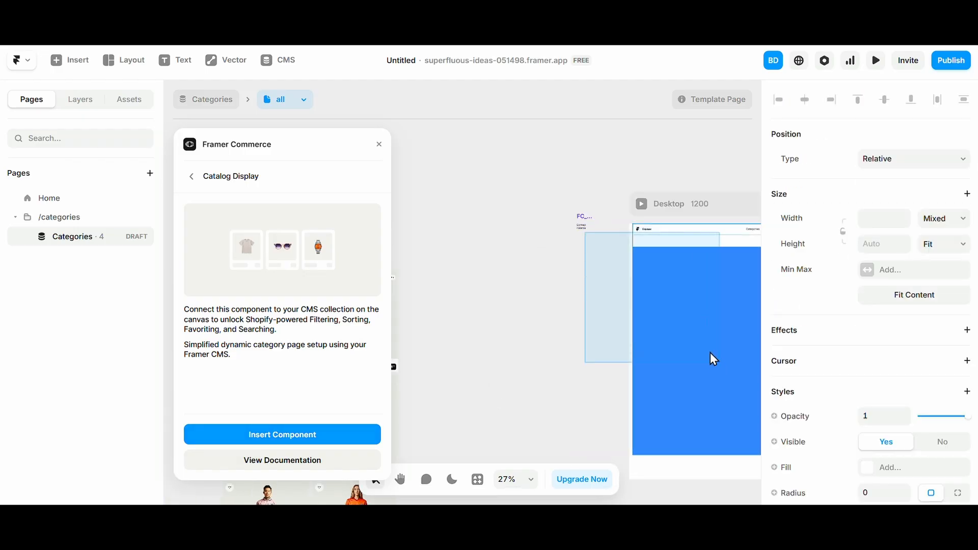
pyautogui.hscroll(1, 639, 347)
pyautogui.hotkey('ctrl', 'v')
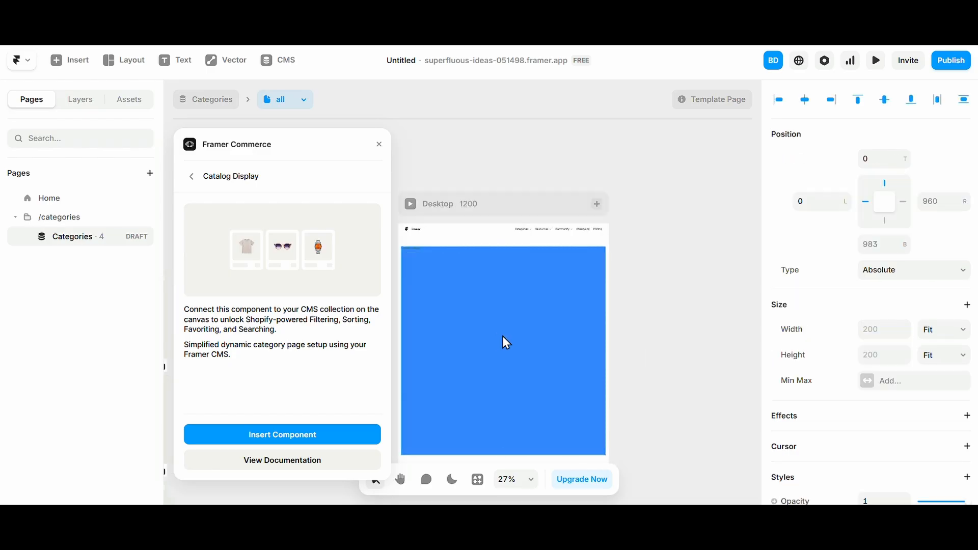
# - Remove the blue fill from the inner frame
pyautogui.click(502, 335)
pyautogui.scroll(-7, 936, 259)
pyautogui.click(963, 218)
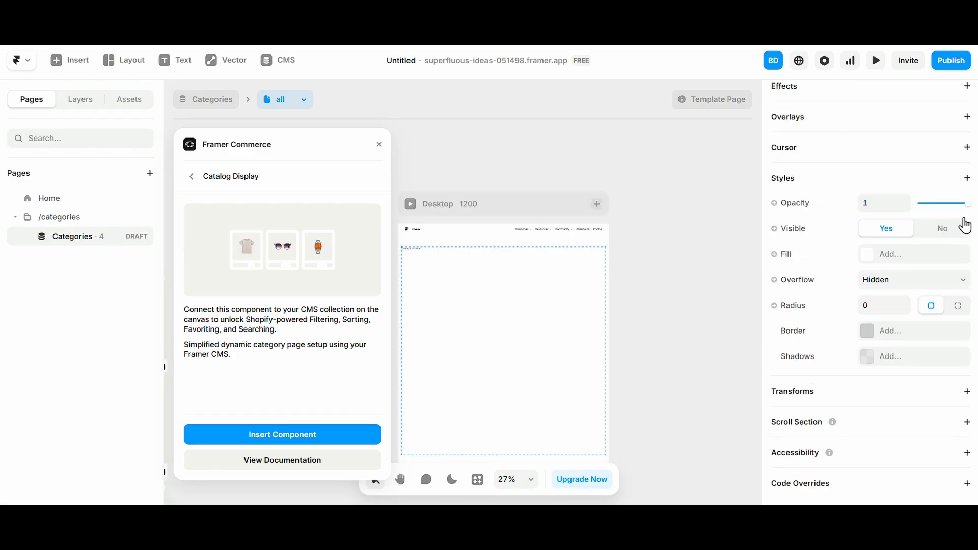
# - Try to connect the Catalog Display component to the copied product list beside the Desktop breakpoint
pyautogui.scroll(5, 563, 257)
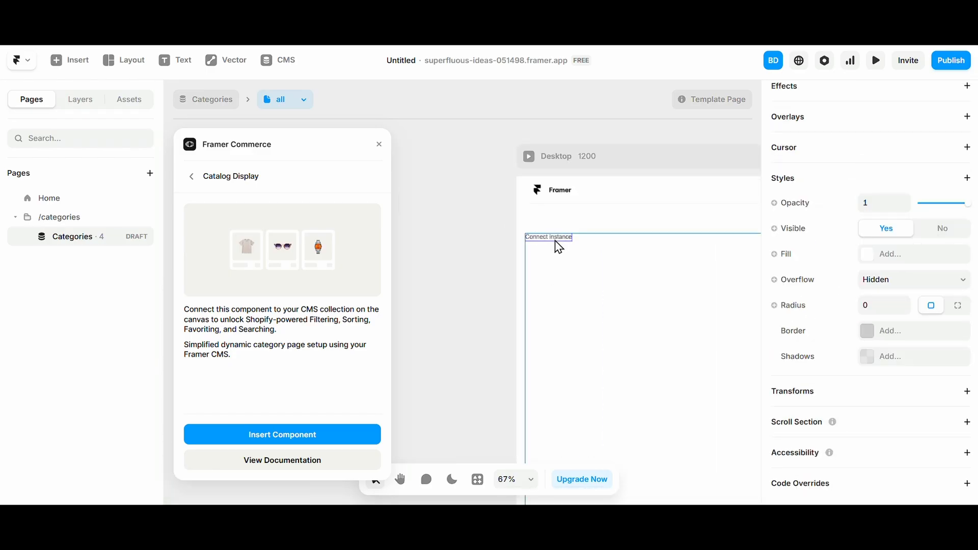
pyautogui.click(556, 245)
pyautogui.scroll(-1, 520, 310)
pyautogui.scroll(-5, 517, 304)
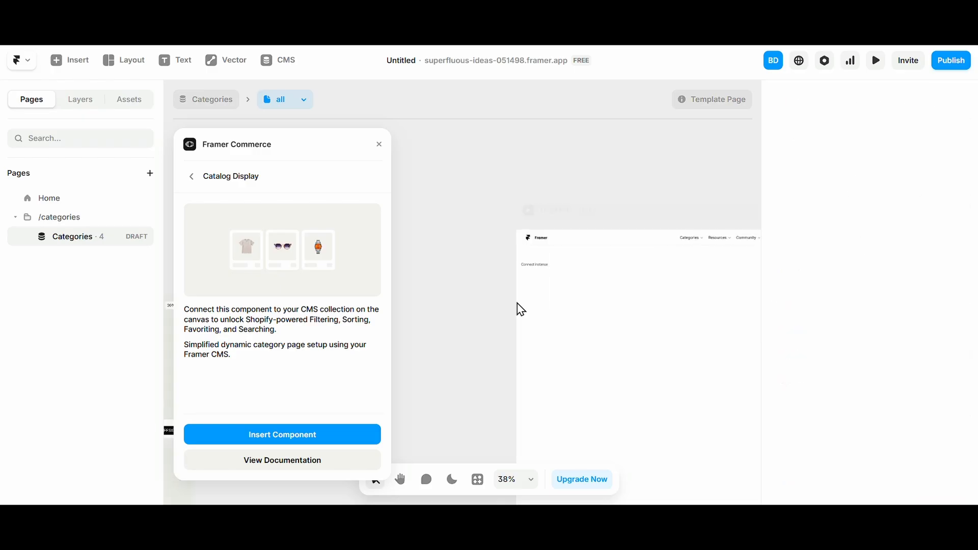
pyautogui.hscroll(-3, 517, 303)
pyautogui.moveTo(517, 303); pyautogui.dragTo(552, 227)
pyautogui.click(718, 279)
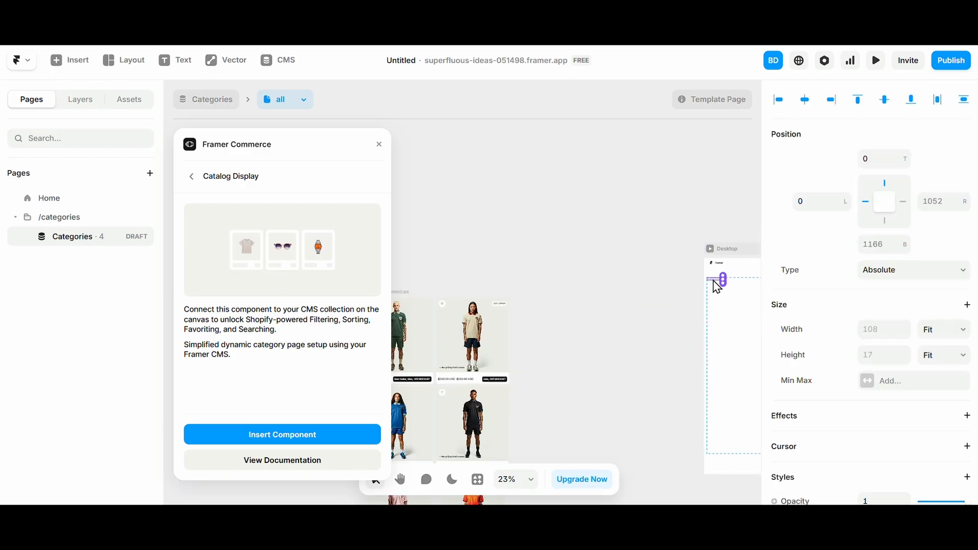
pyautogui.moveTo(720, 283); pyautogui.dragTo(503, 363)
pyautogui.click(509, 386)
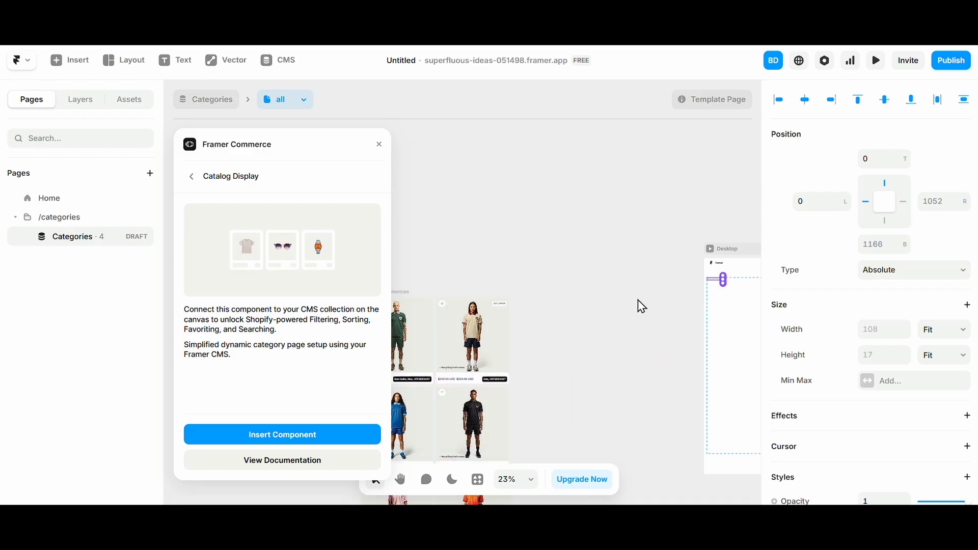
pyautogui.moveTo(687, 307); pyautogui.dragTo(465, 380)
pyautogui.click(718, 283)
pyautogui.moveTo(702, 292); pyautogui.dragTo(499, 363)
# - Connect the Catalog Display component to the copied product list as its CMS Source and close the plugin
pyautogui.scroll(4, 717, 287)
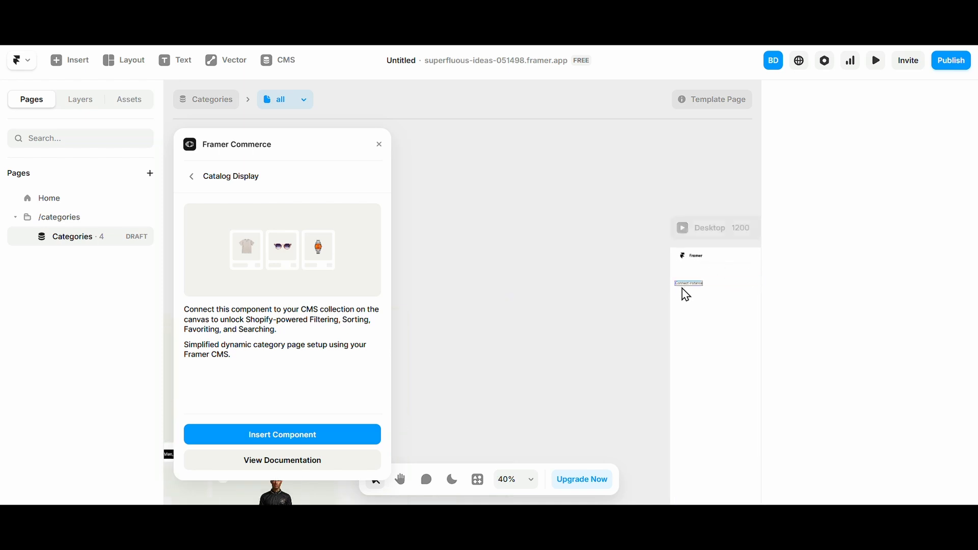
pyautogui.click(684, 288)
pyautogui.click(694, 284)
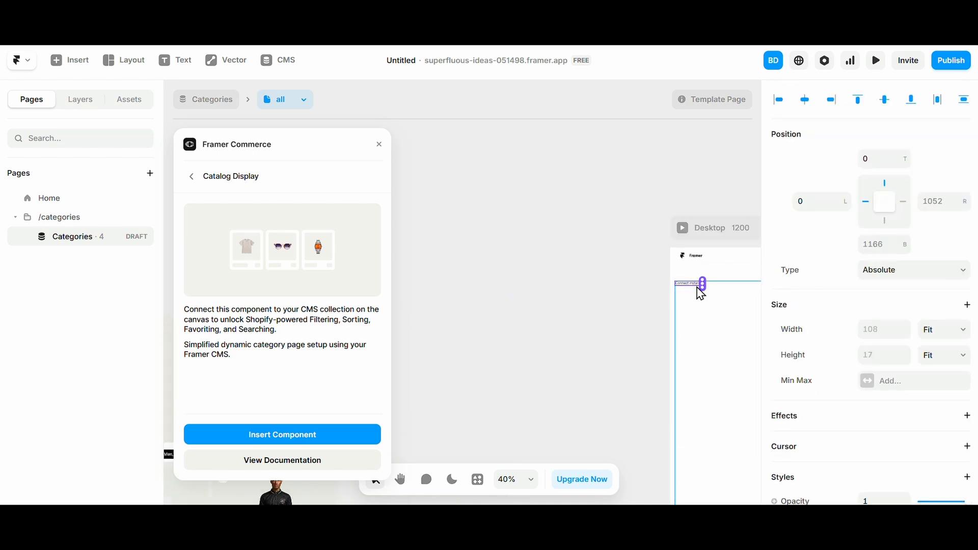
pyautogui.hscroll(-4, 581, 362)
pyautogui.moveTo(706, 286); pyautogui.dragTo(523, 381)
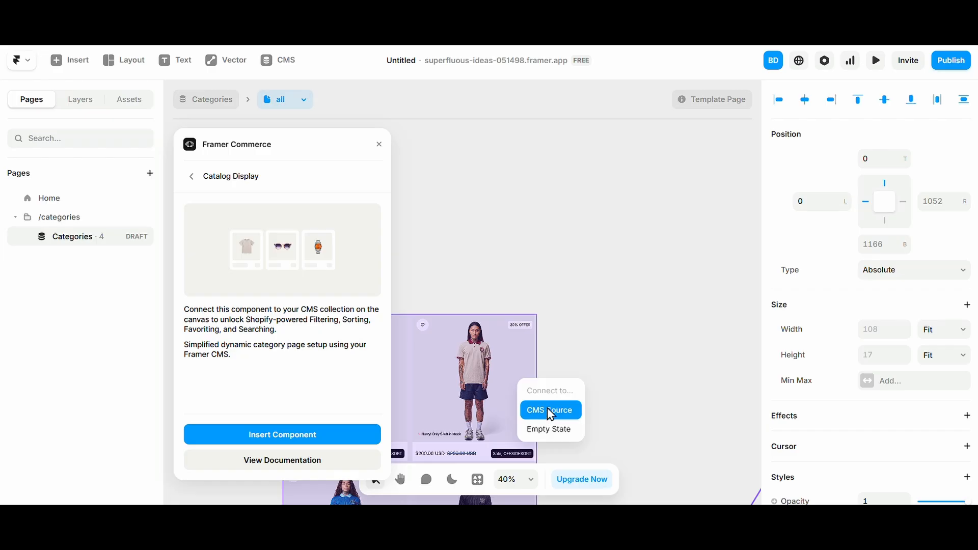
pyautogui.click(541, 411)
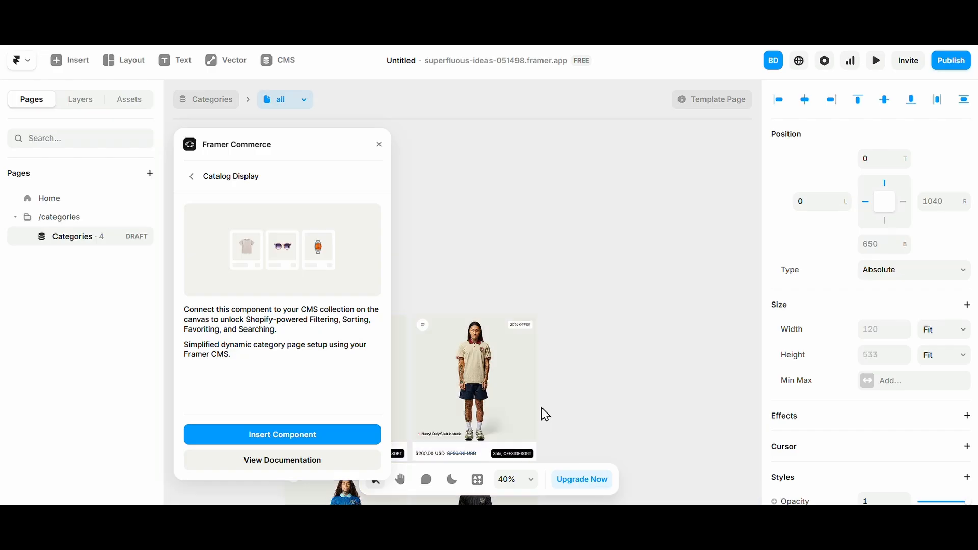
pyautogui.click(381, 144)
# - Try to change the Catalog Display component's width and position type inside the inner frame
pyautogui.scroll(-4, 459, 226)
pyautogui.hscroll(3, 462, 230)
pyautogui.scroll(6, 519, 208)
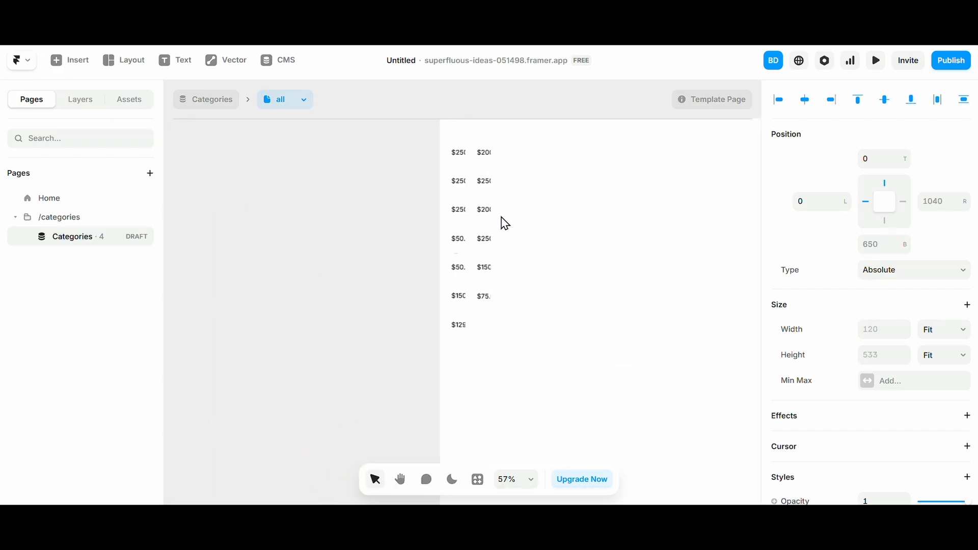
pyautogui.click(932, 331)
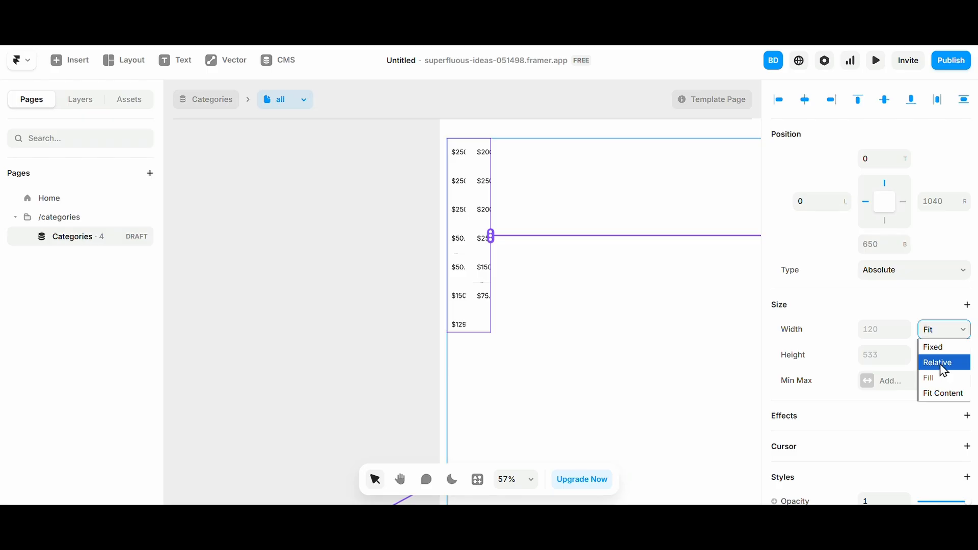
pyautogui.click(563, 306)
pyautogui.click(458, 262)
pyautogui.click(899, 271)
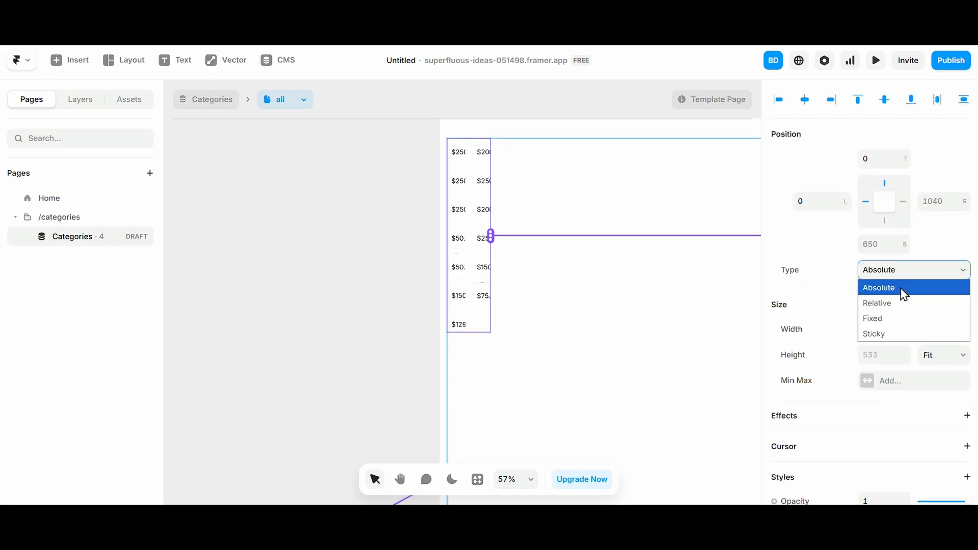
# - Add a Stack layout to the inner frame and set the relatively positioned Catalog Display component's width to Fill
pyautogui.click(664, 299)
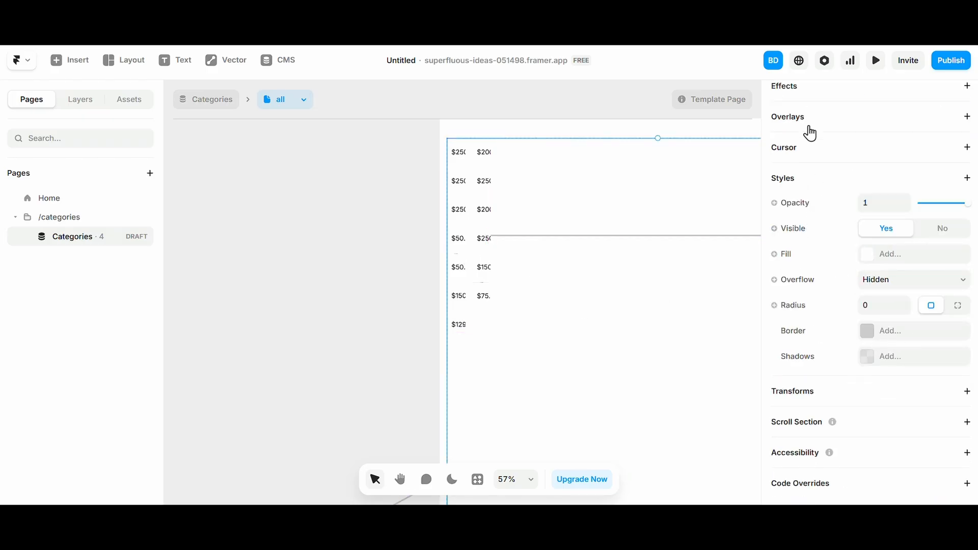
pyautogui.scroll(2, 809, 130)
pyautogui.click(809, 130)
pyautogui.click(662, 329)
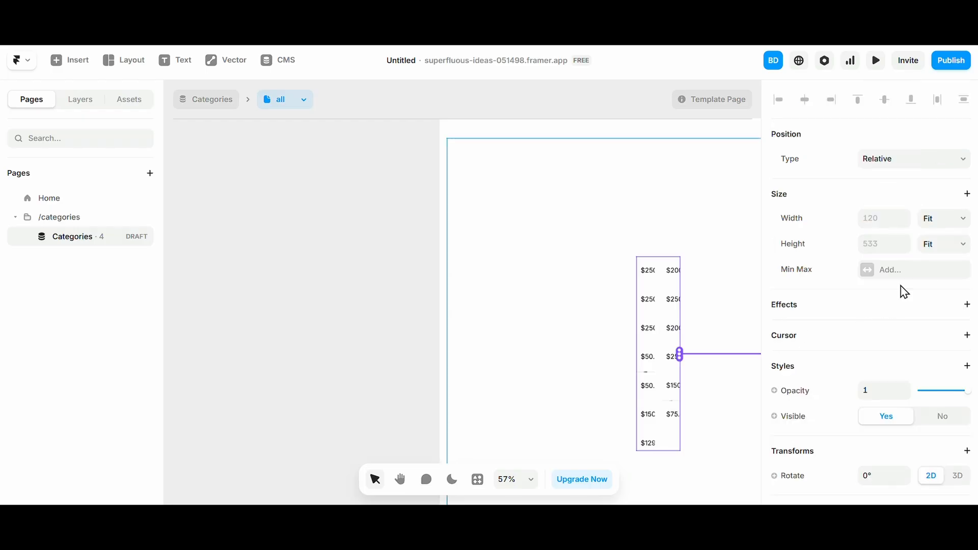
pyautogui.click(944, 218)
pyautogui.click(940, 268)
pyautogui.scroll(-5, 515, 301)
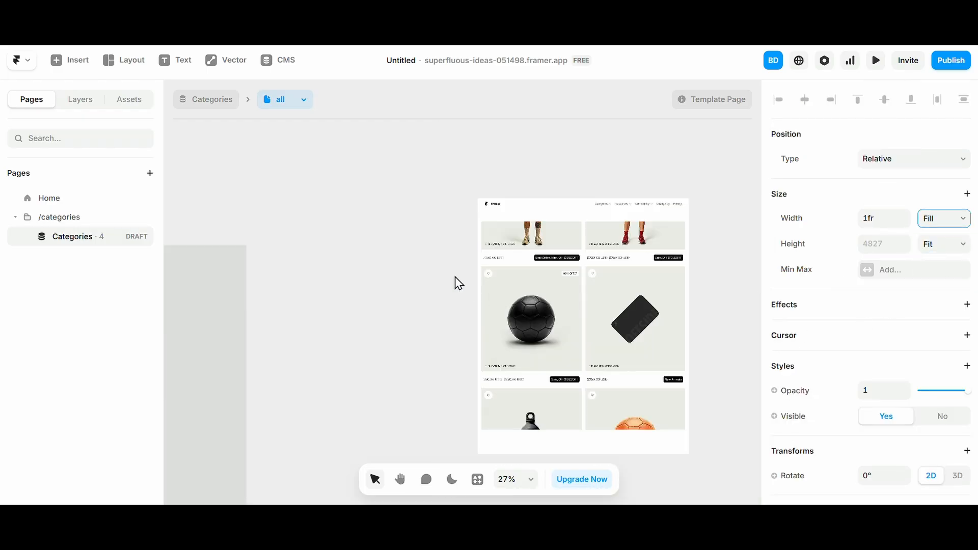
# - Set the height of the inner stack containing the Catalog Display component to Fit Content
pyautogui.click(461, 328)
pyautogui.click(498, 451)
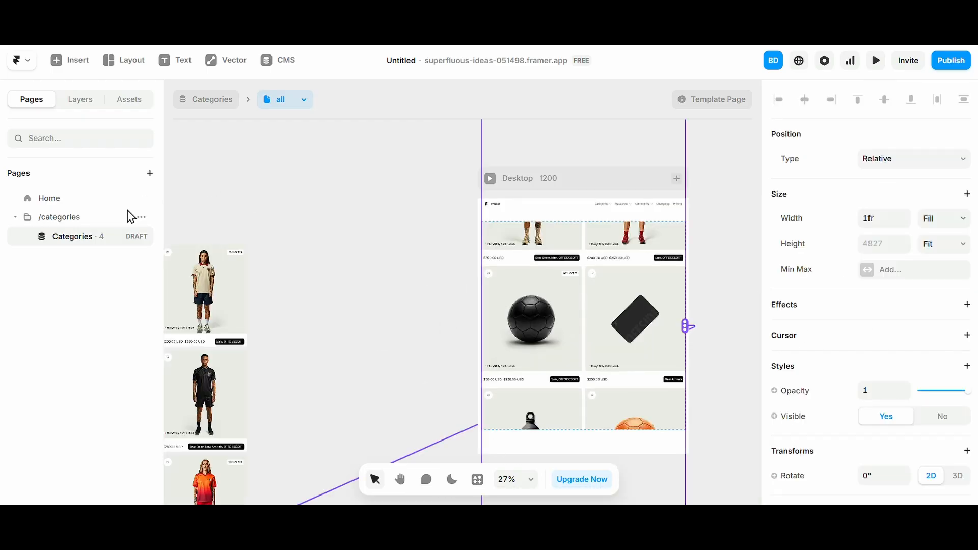
pyautogui.click(80, 102)
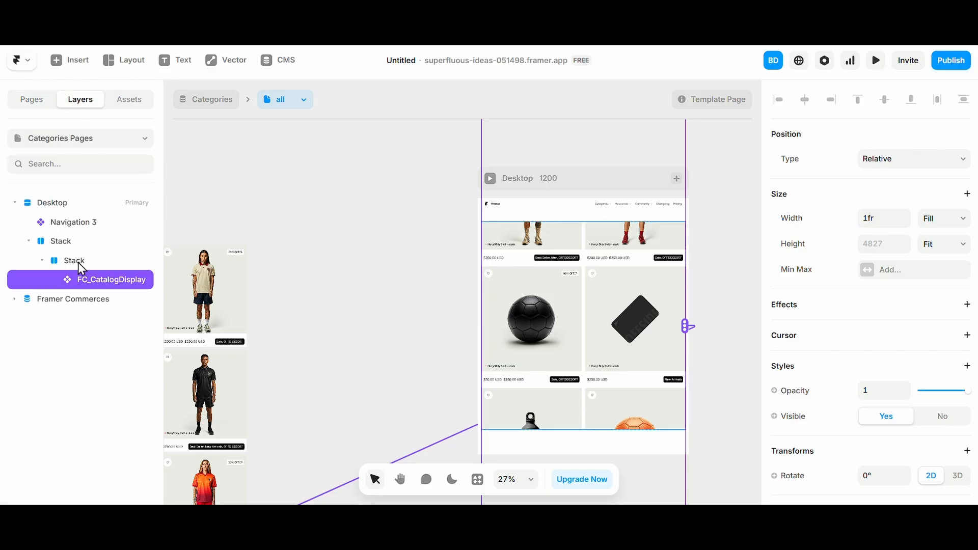
pyautogui.click(81, 260)
pyautogui.scroll(5, 911, 209)
pyautogui.click(957, 305)
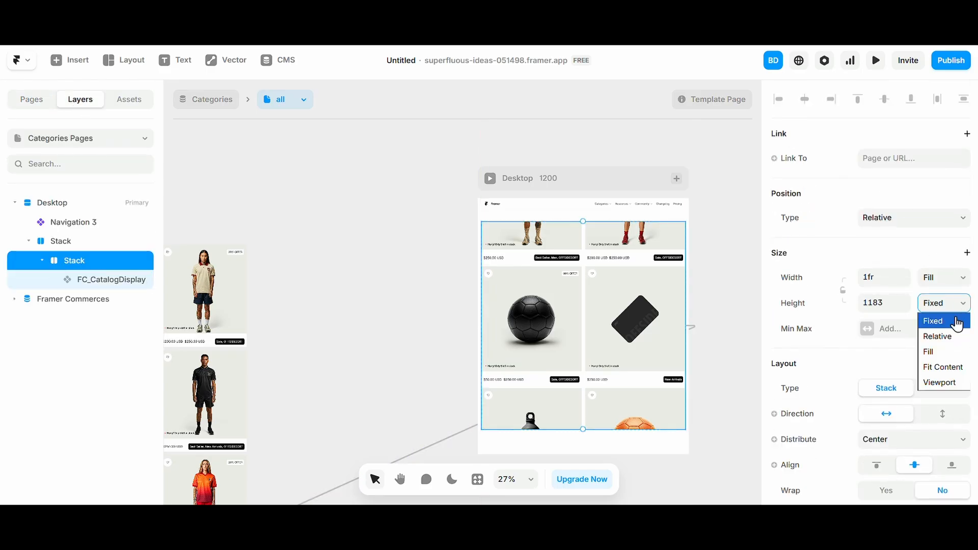
pyautogui.click(952, 366)
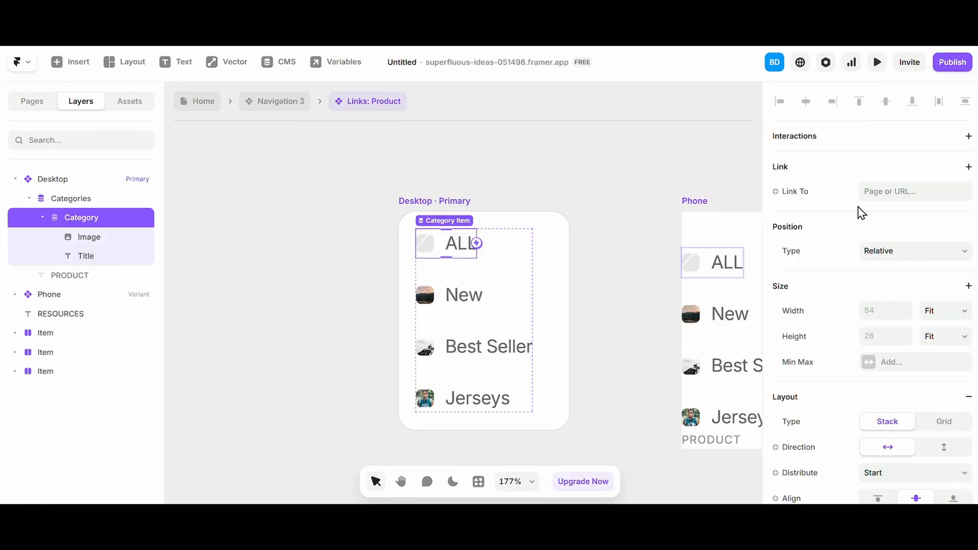
# - Link the dropdown's Category item to /categories/:slug and set it to open in a new tab
pyautogui.click(883, 196)
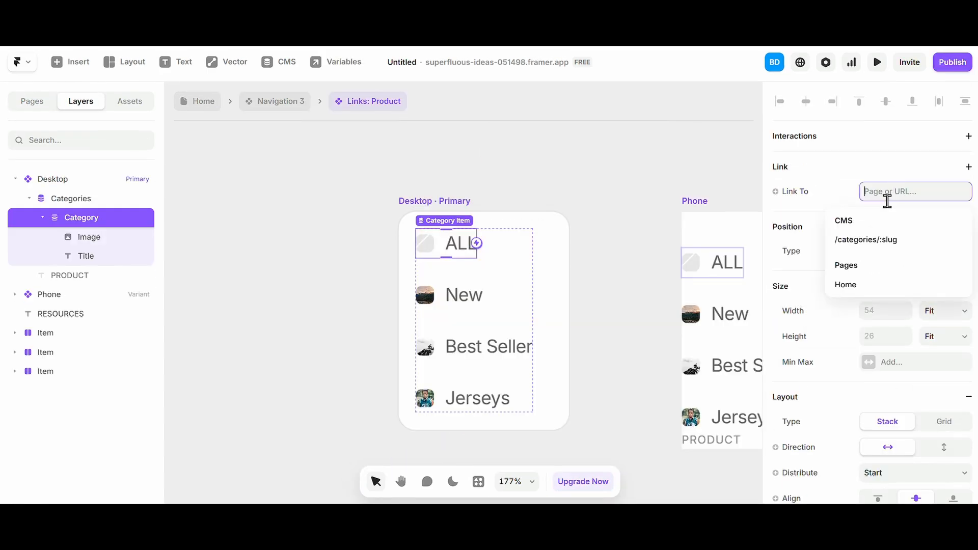
pyautogui.click(869, 247)
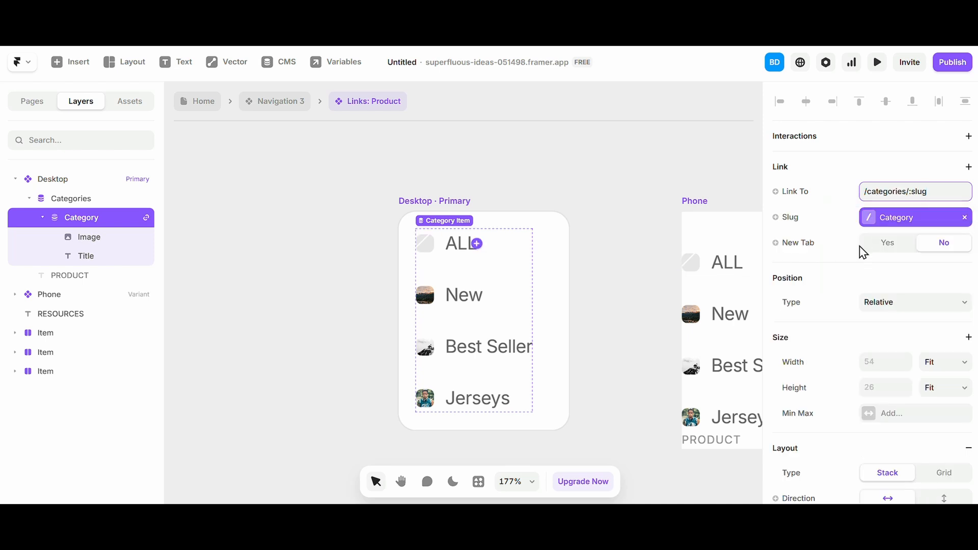
pyautogui.click(893, 253)
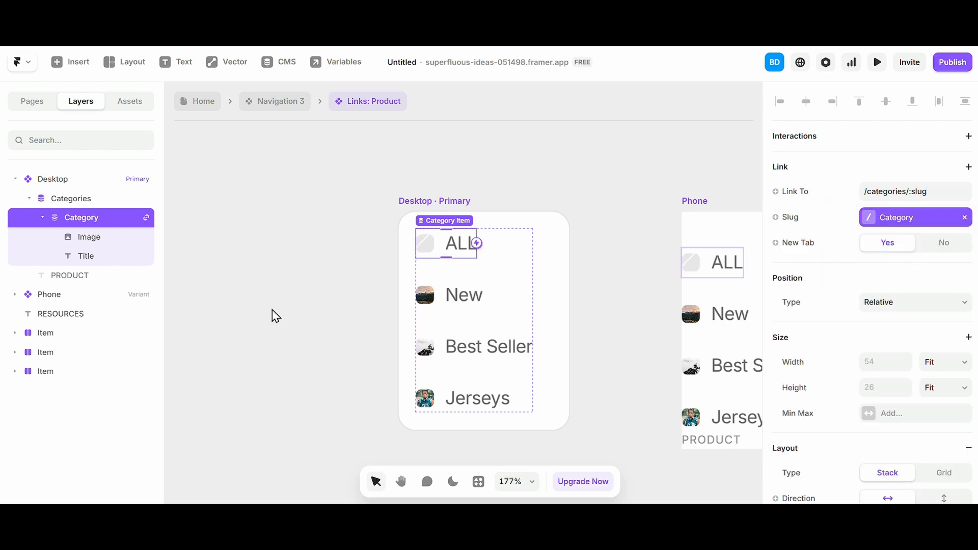
pyautogui.click(334, 303)
# - Leave the Links: Product and Navigation 3 components and return to the Home page's Desktop breakpoint
pyautogui.click(266, 104)
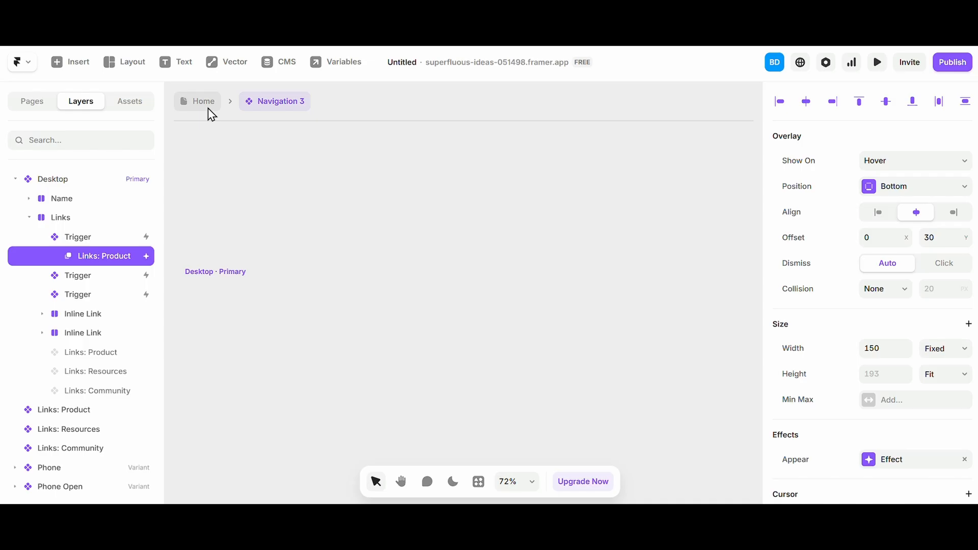
pyautogui.click(208, 108)
pyautogui.click(378, 261)
pyautogui.scroll(-4, 380, 264)
pyautogui.hscroll(-3, 379, 265)
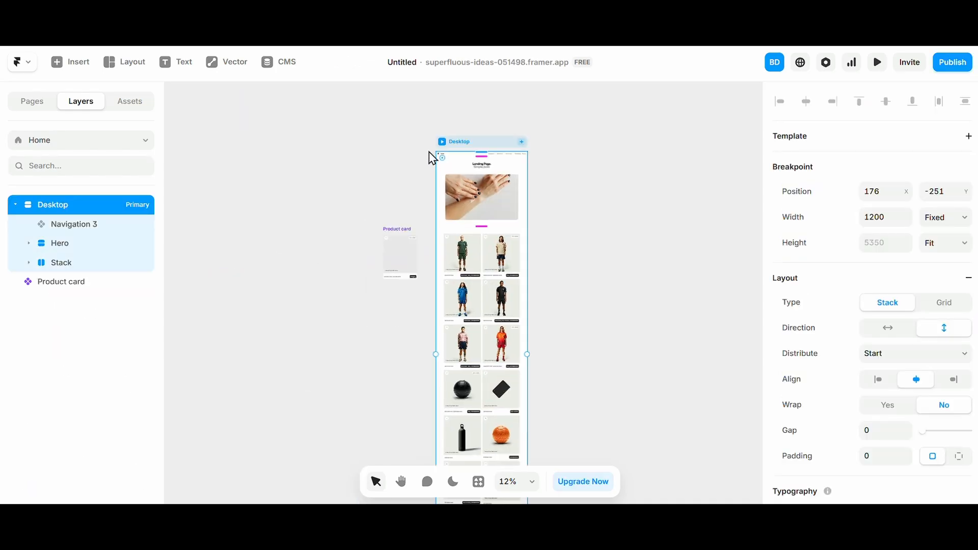
# - Open the site's publishing options and switch to the Categories detail page
pyautogui.click(934, 71)
pyautogui.click(555, 190)
pyautogui.click(37, 115)
pyautogui.click(82, 240)
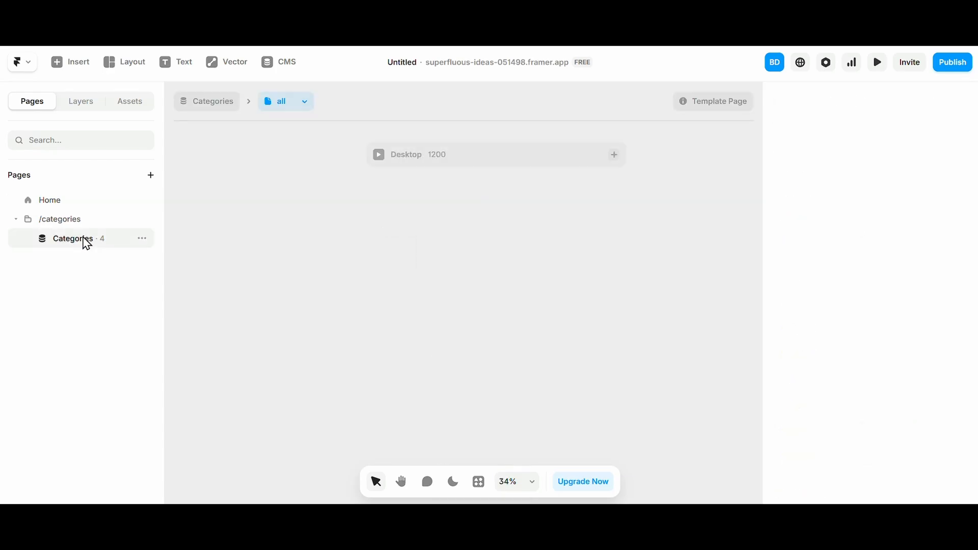
# - Add a text layer reading "ss" between the navigation and the product catalog on the Categories page
pyautogui.press('t')
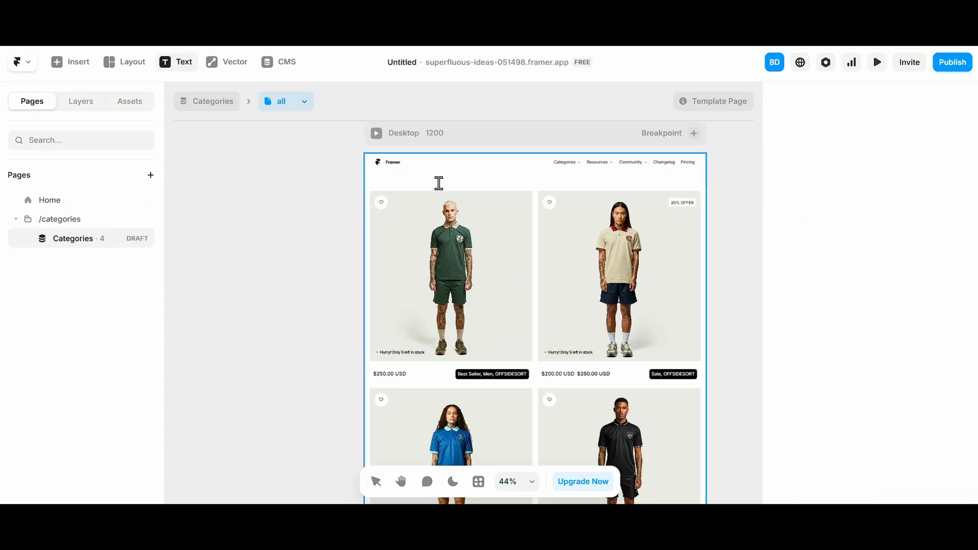
pyautogui.click(440, 188)
pyautogui.scroll(10, 536, 206)
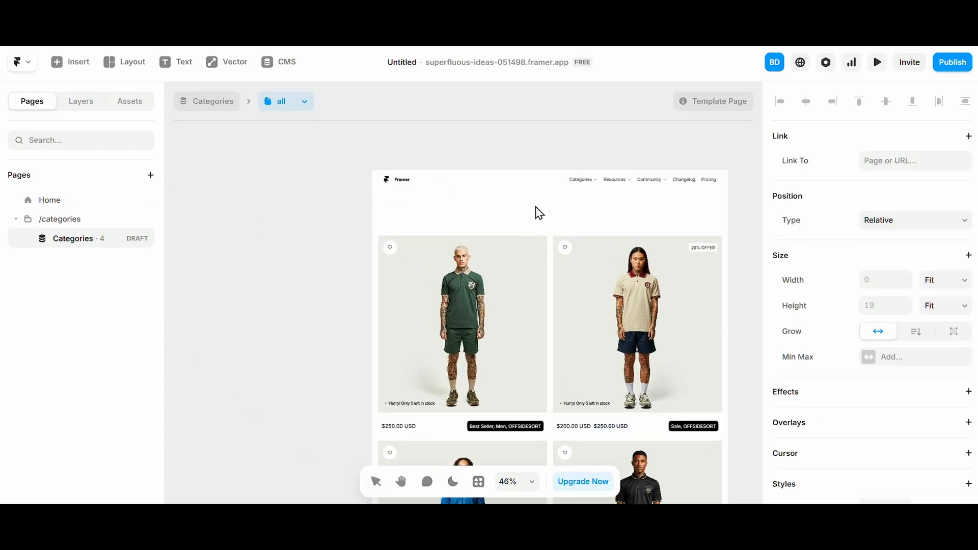
pyautogui.write('ss')
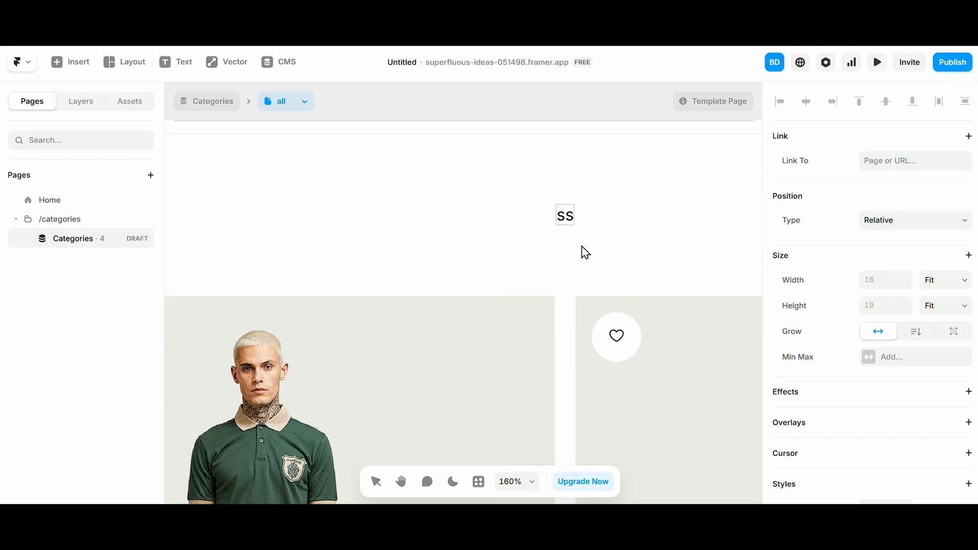
# - Bind the new text layer's content to the Title variable of the Categories collection
pyautogui.scroll(-7, 906, 335)
pyautogui.click(802, 295)
pyautogui.moveTo(816, 339)
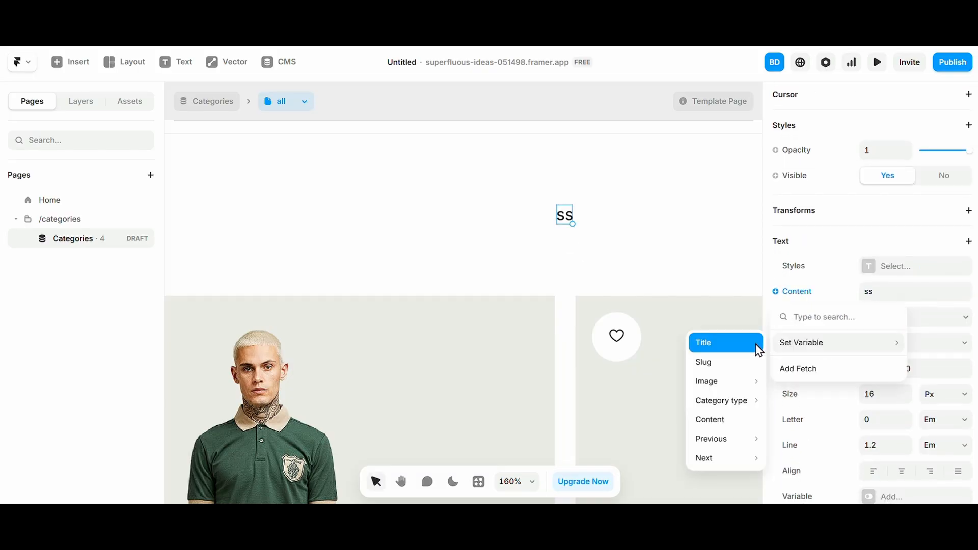
pyautogui.click(737, 350)
pyautogui.click(484, 264)
pyautogui.scroll(-6, 484, 264)
pyautogui.scroll(-4, 487, 266)
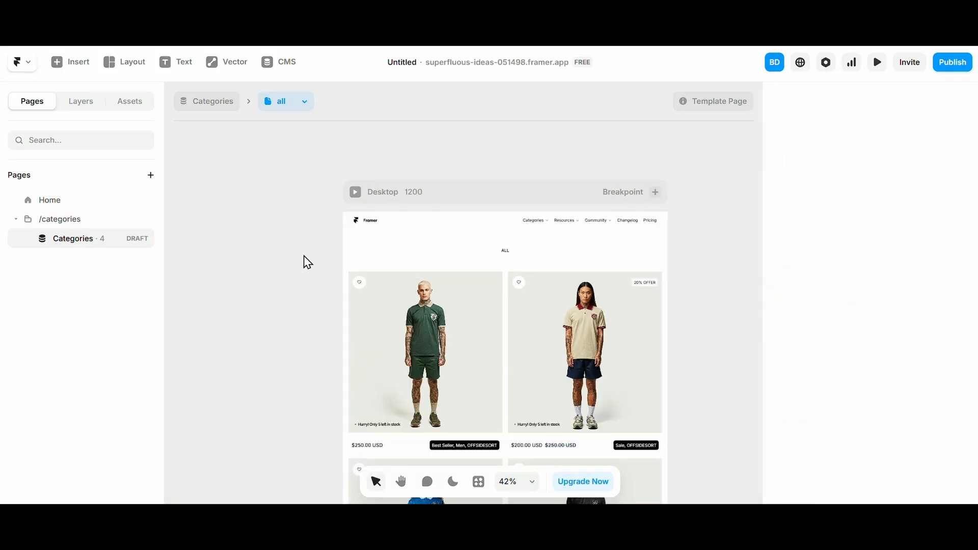
# - Publish the site with the Categories page taken out of draft, and open the live page
pyautogui.click(951, 62)
pyautogui.click(555, 309)
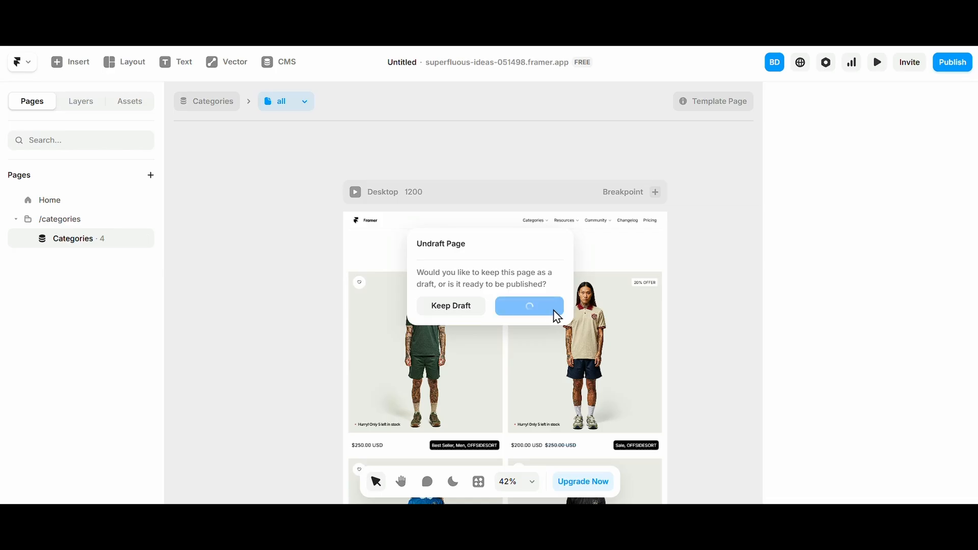
pyautogui.click(880, 182)
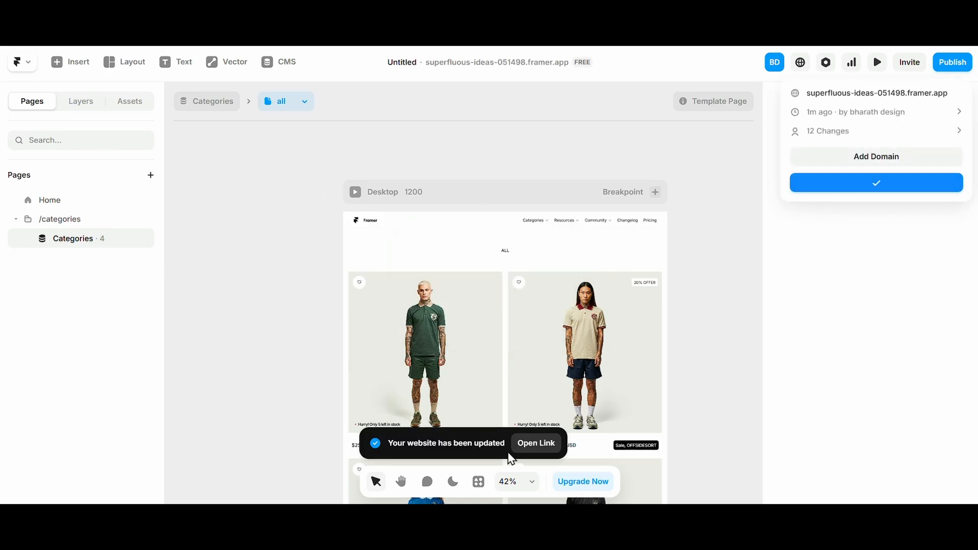
pyautogui.click(525, 445)
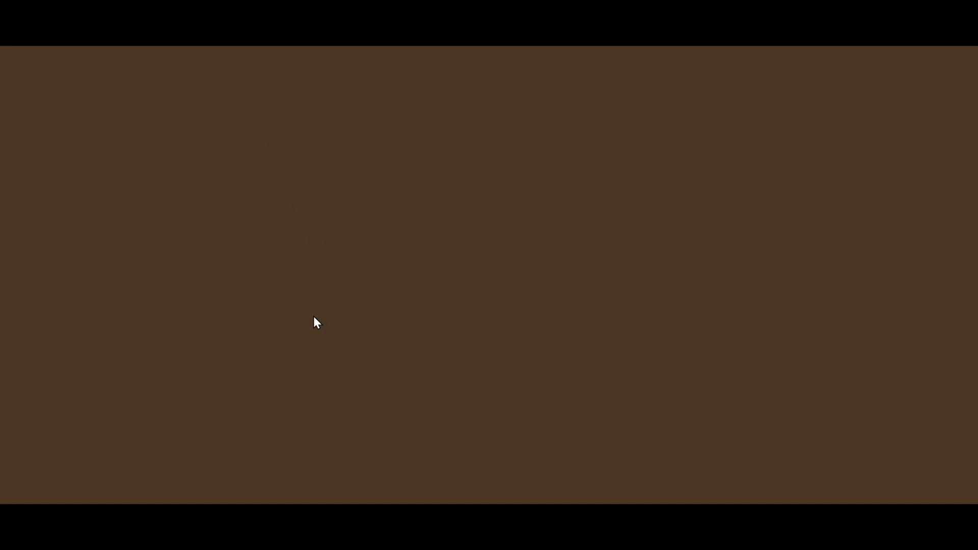
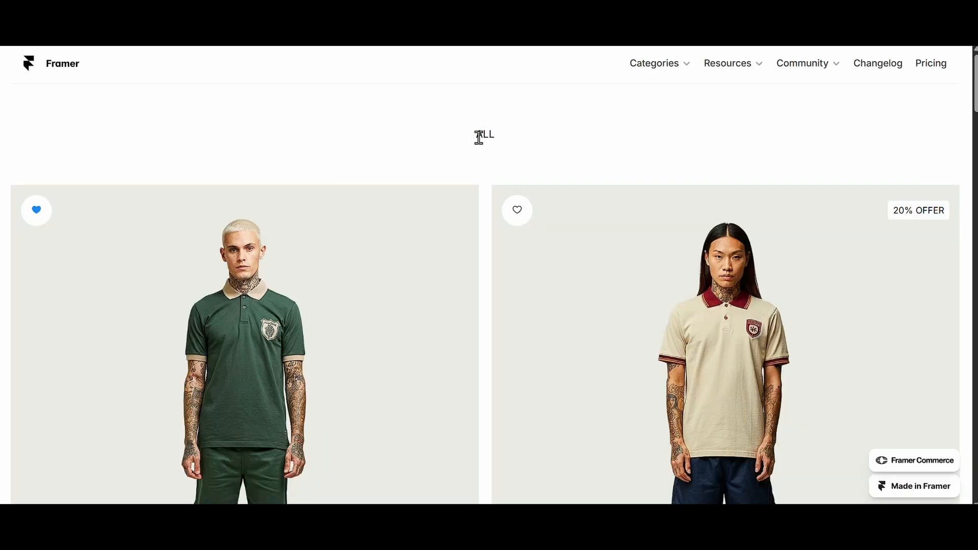
# - Check the products and heading on the live ALL page, and on category pages such as New reached through the Categories dropdown
pyautogui.scroll(-10, 324, 299)
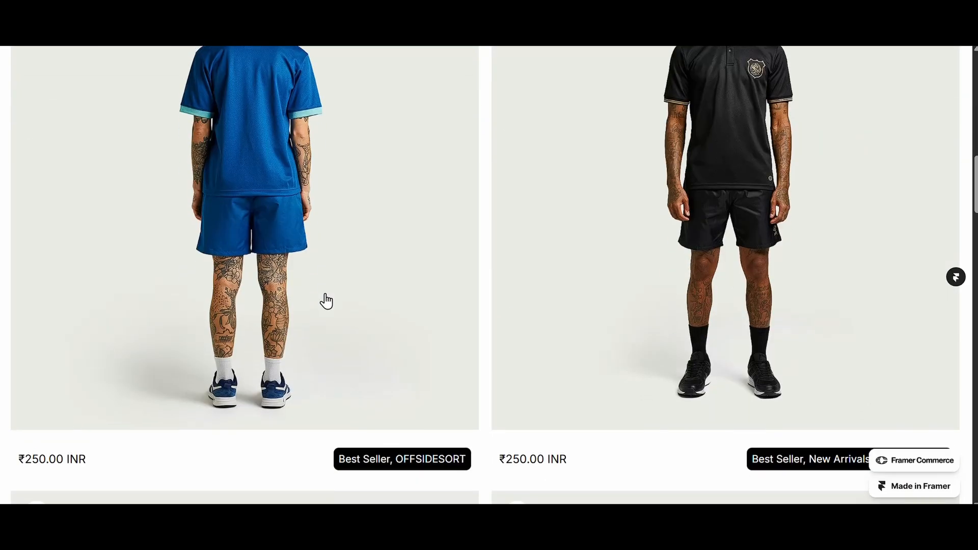
pyautogui.scroll(10, 324, 299)
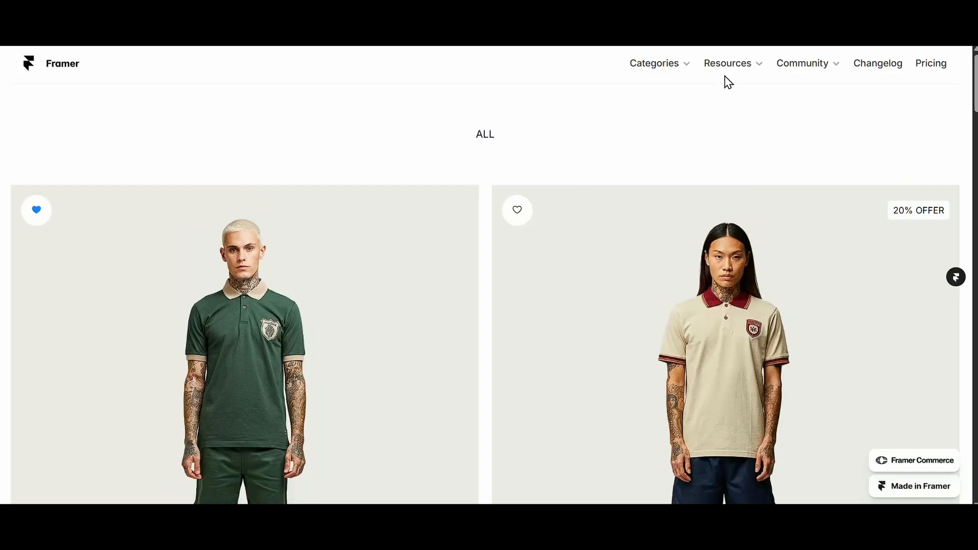
pyautogui.moveTo(675, 71)
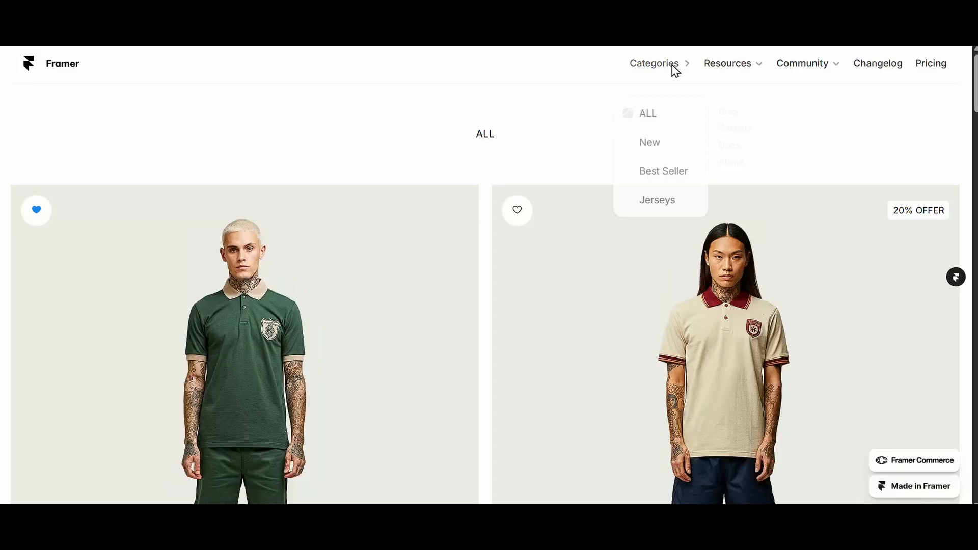
pyautogui.click(646, 146)
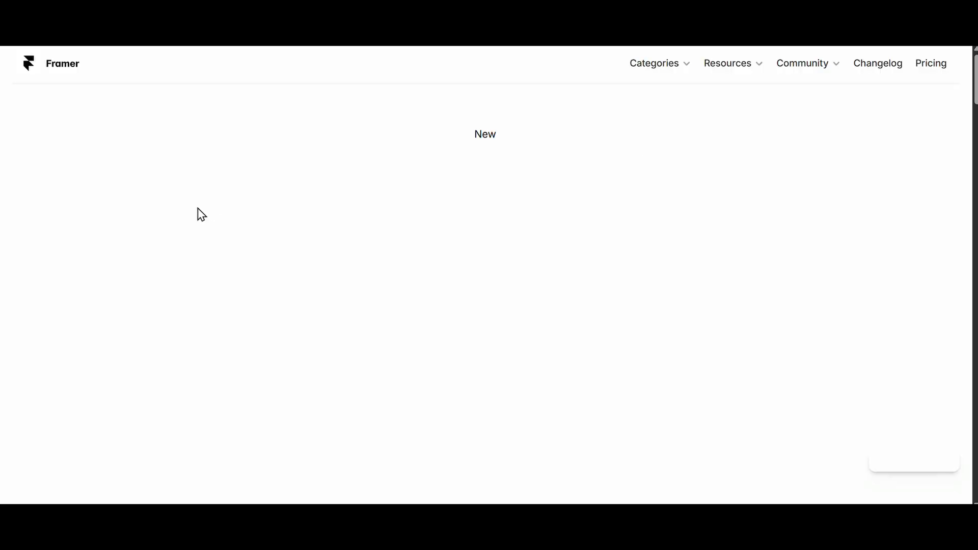
pyautogui.scroll(-6, 250, 167)
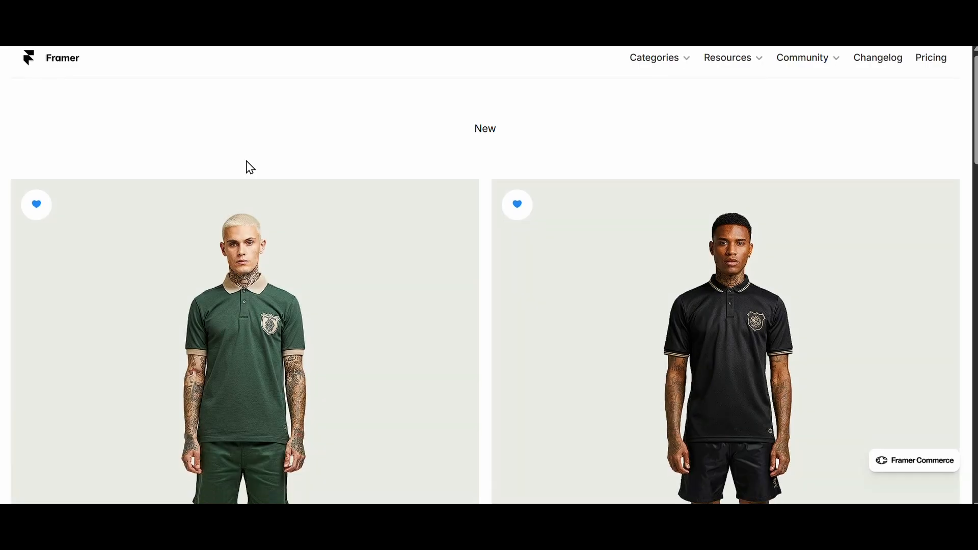
pyautogui.scroll(-6, 246, 167)
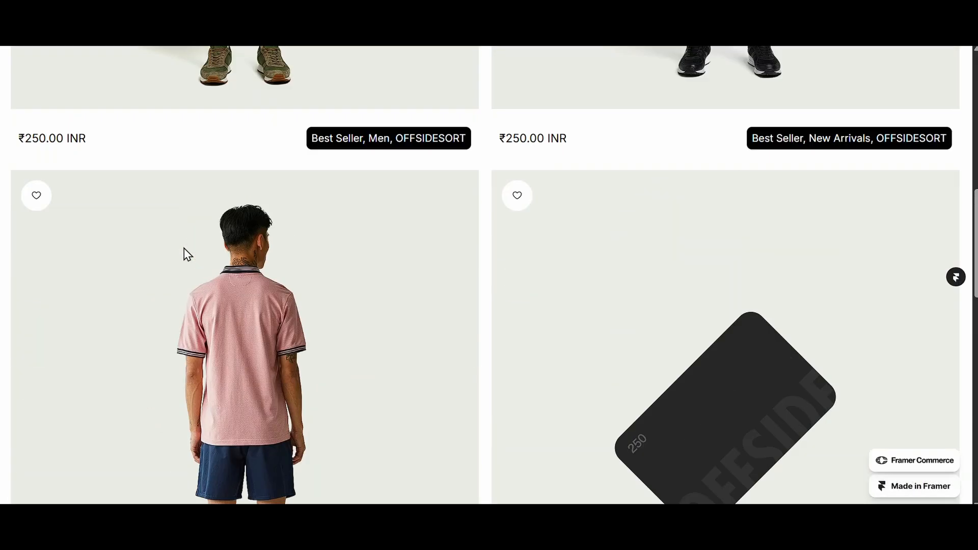
pyautogui.scroll(-5, 188, 253)
pyautogui.scroll(17, 185, 253)
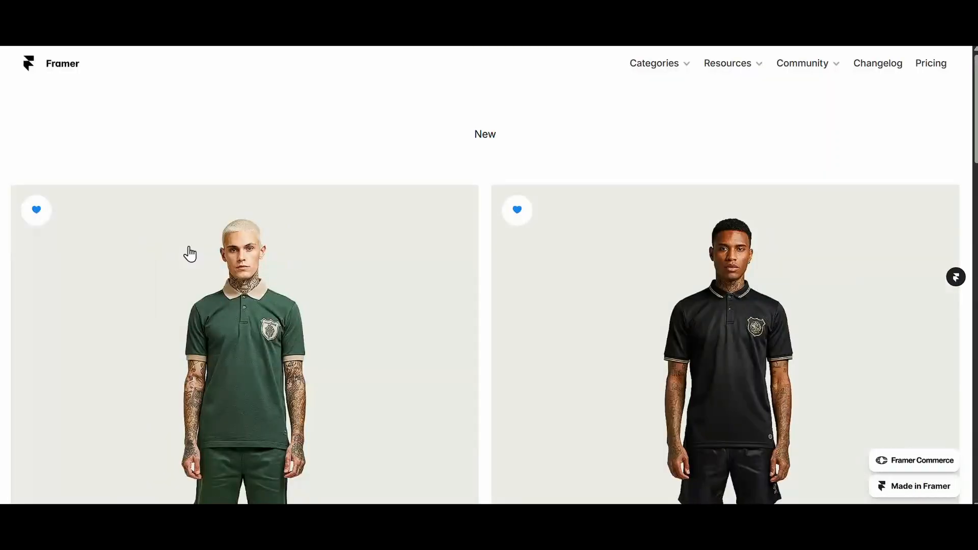
pyautogui.scroll(-5, 566, 254)
pyautogui.scroll(-9, 419, 371)
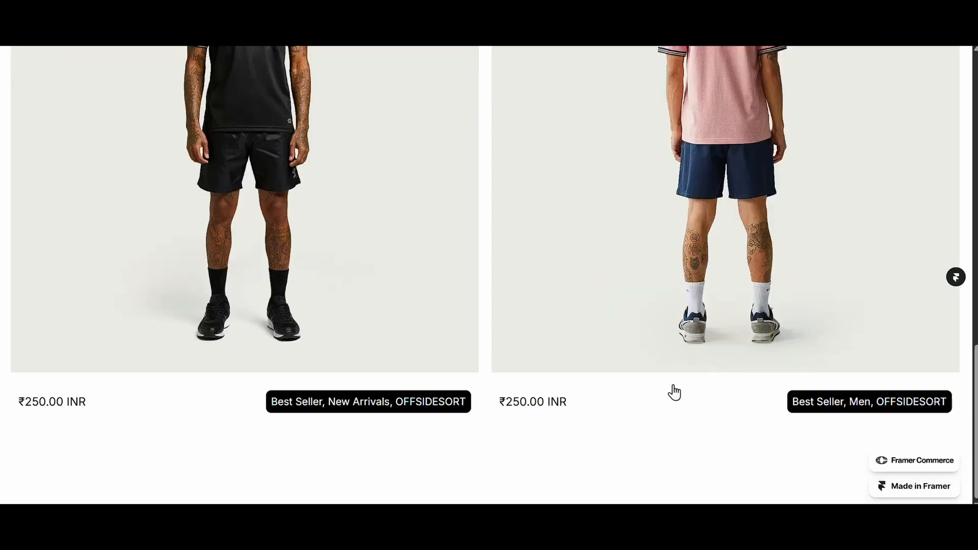
pyautogui.scroll(12, 672, 393)
# - Switch back to the Untitled project's Framer tab and close the ALL item's editing panel
pyautogui.hotkey('alt', 'Left')
pyautogui.hotkey('ctrl', 'shift', 'a')
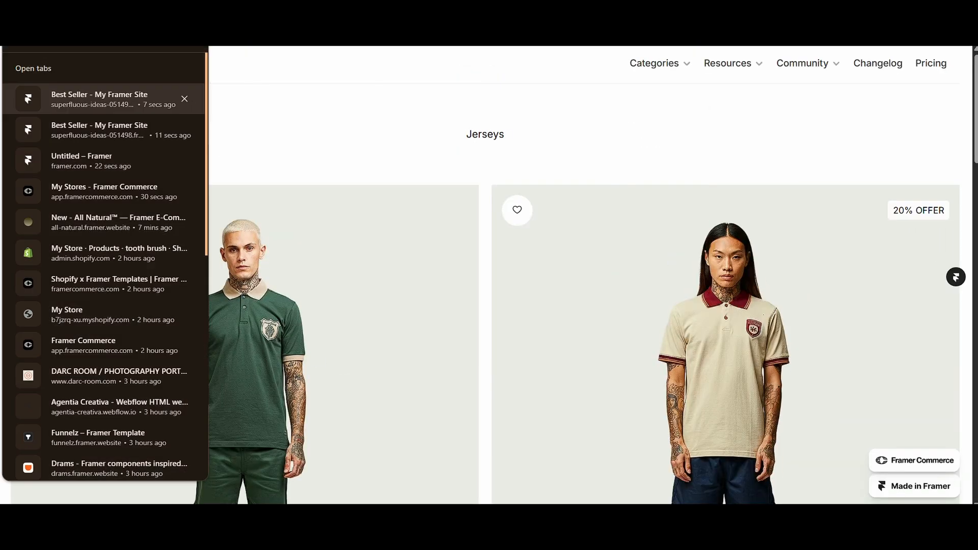
pyautogui.click(81, 159)
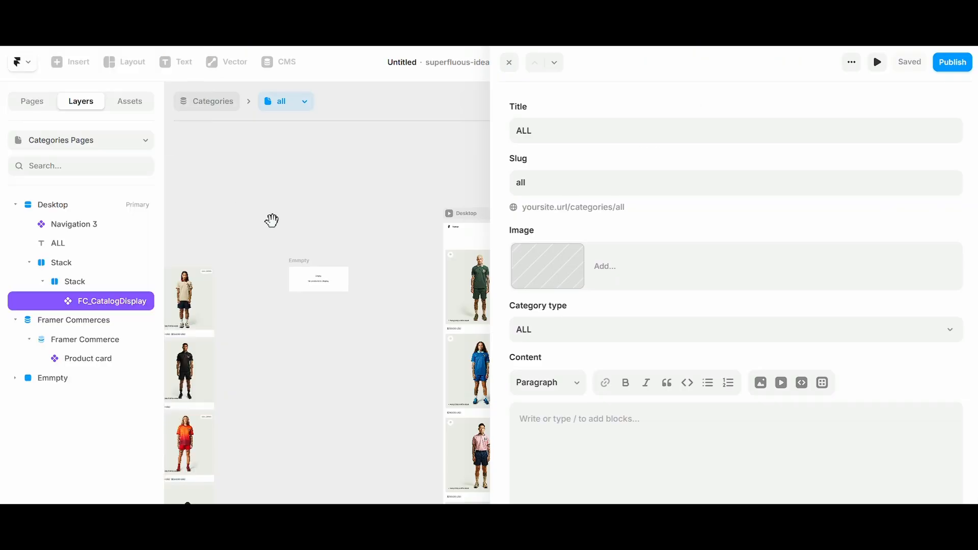
pyautogui.click(514, 66)
# - Set the Framer Commerces collection grid to 3 columns
pyautogui.click(340, 311)
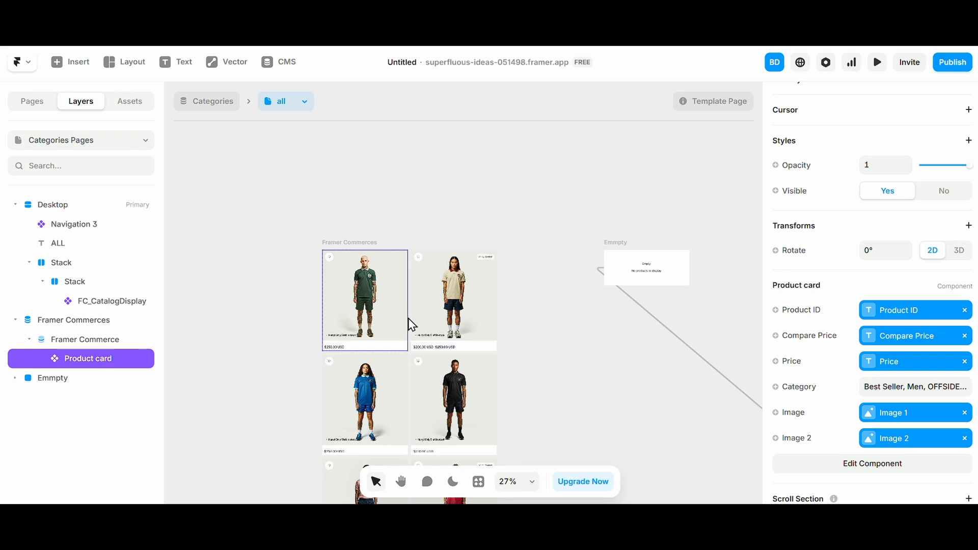
pyautogui.press('Escape')
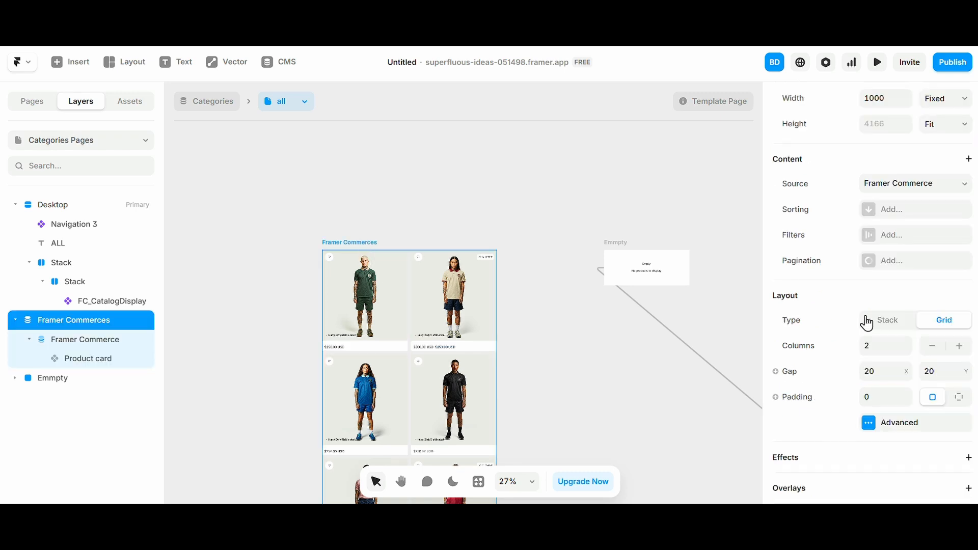
pyautogui.click(906, 342)
pyautogui.scroll(5, 389, 327)
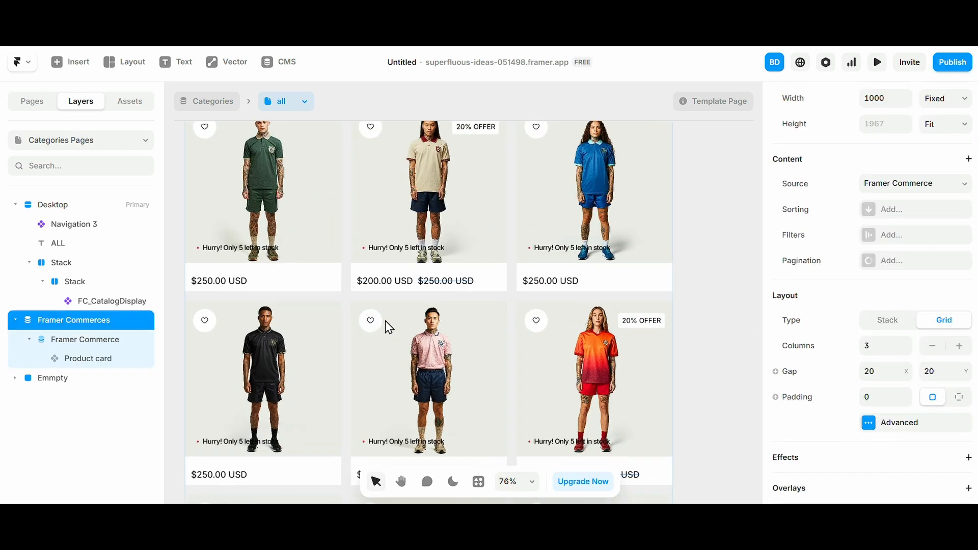
pyautogui.scroll(-5, 506, 281)
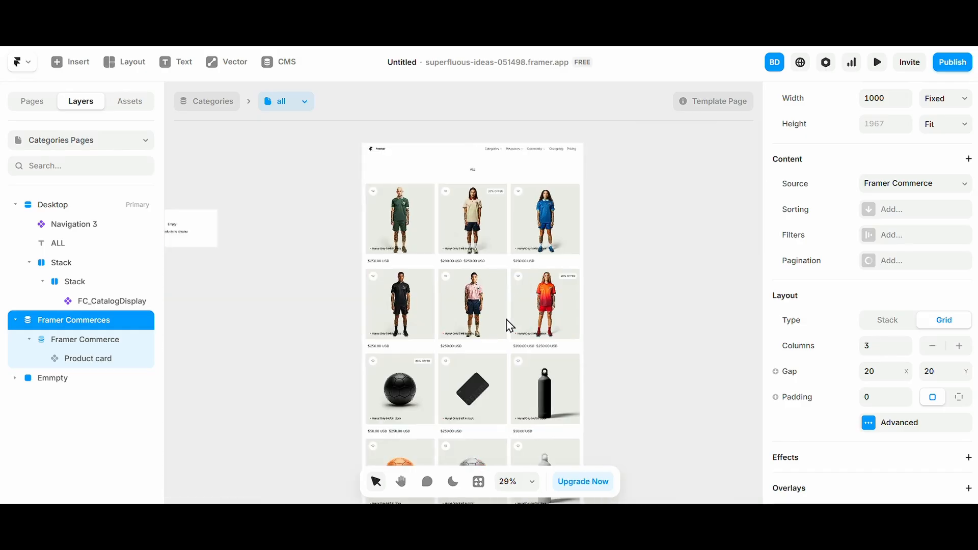
# - Try 4 columns in the Framer Commerces grid, and set it back to 3 columns
pyautogui.click(487, 280)
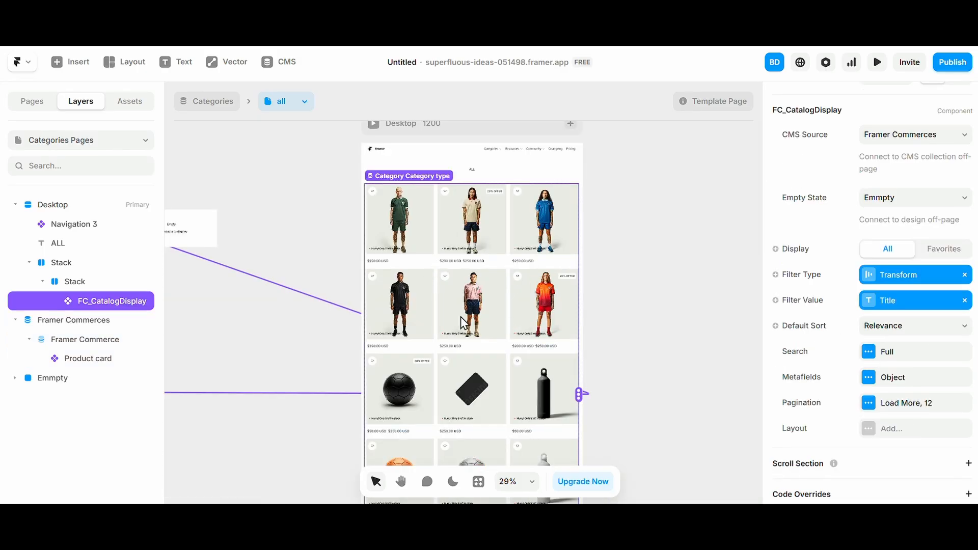
pyautogui.hscroll(-10, 461, 316)
pyautogui.click(444, 202)
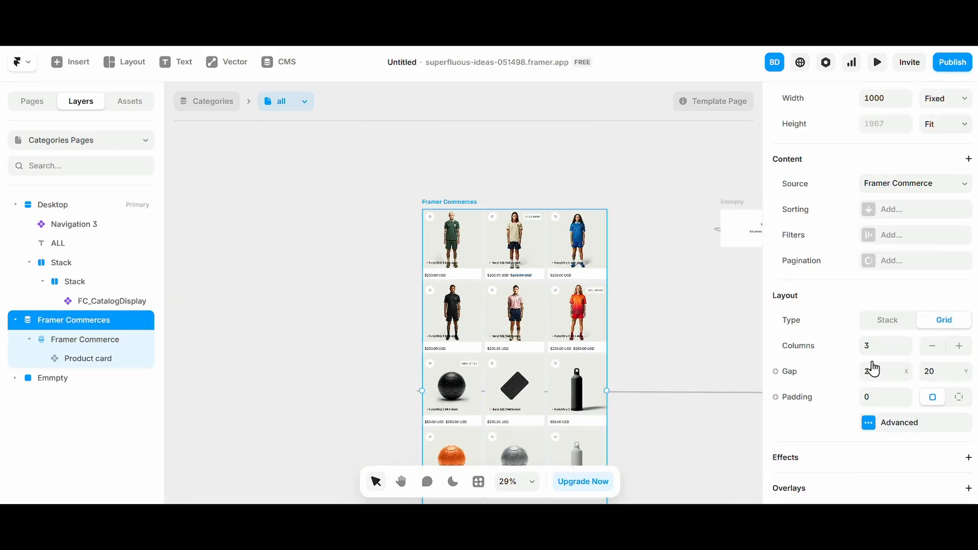
pyautogui.click(905, 341)
pyautogui.scroll(5, 528, 260)
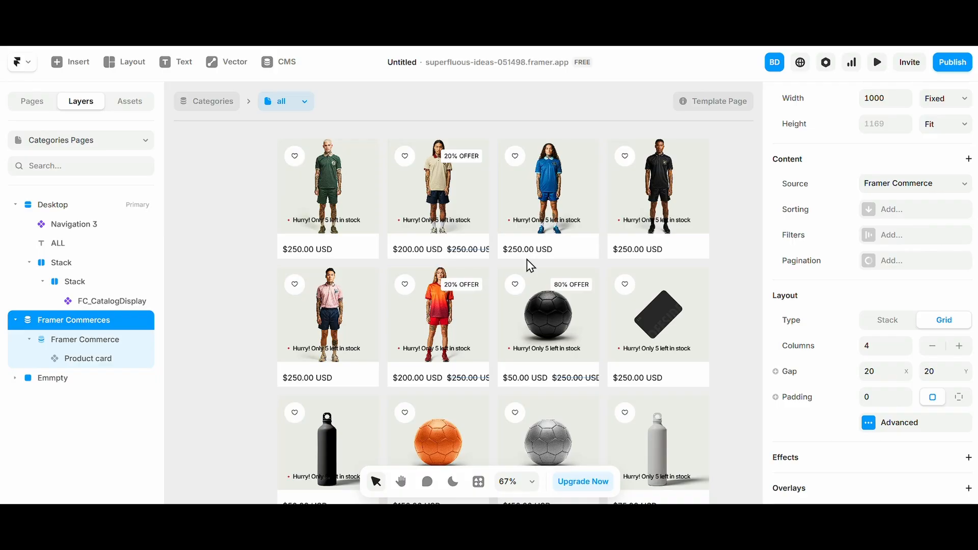
pyautogui.scroll(2, 526, 259)
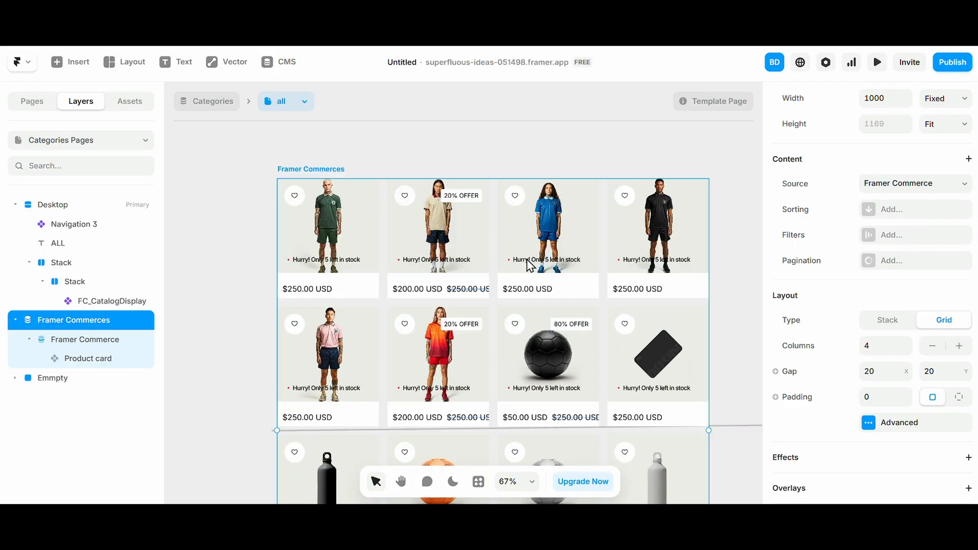
pyautogui.scroll(-3, 529, 265)
pyautogui.click(905, 351)
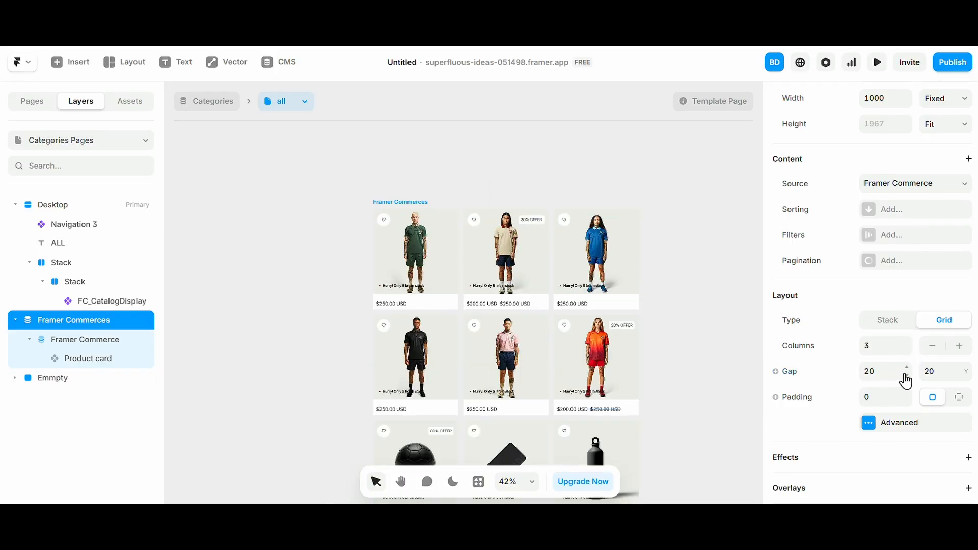
# - Set the horizontal and vertical gaps of the Framer Commerces grid to 40
pyautogui.moveTo(906, 375); pyautogui.dragTo(912, 344)
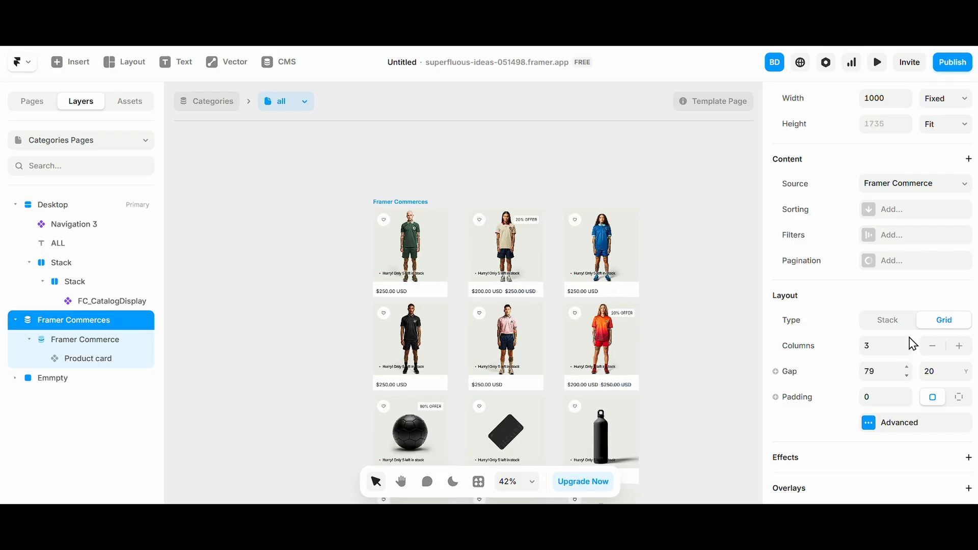
pyautogui.moveTo(963, 373); pyautogui.dragTo(965, 360)
pyautogui.click(789, 372)
pyautogui.click(867, 373)
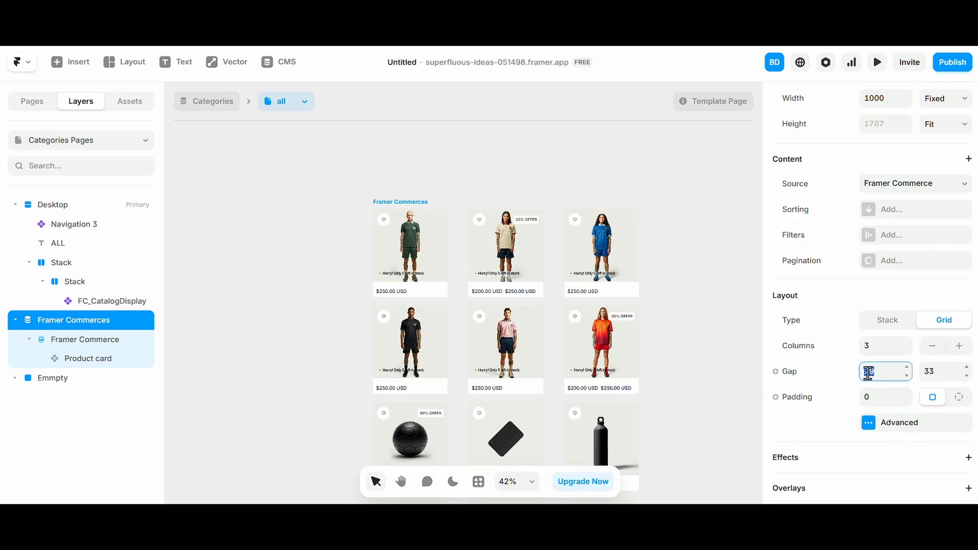
pyautogui.write('40')
pyautogui.press('Tab')
pyautogui.write('40')
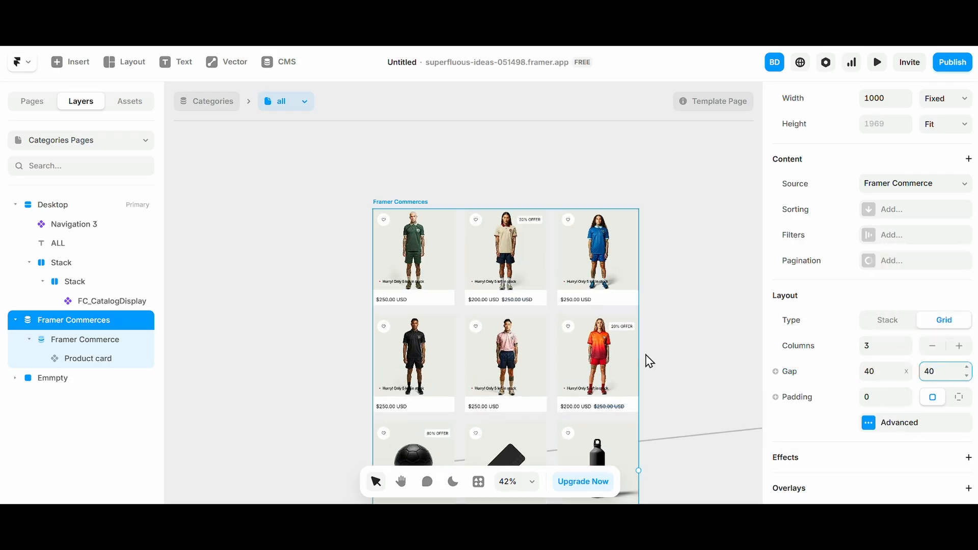
# - Deselect the grid and publish the site update
pyautogui.click(679, 352)
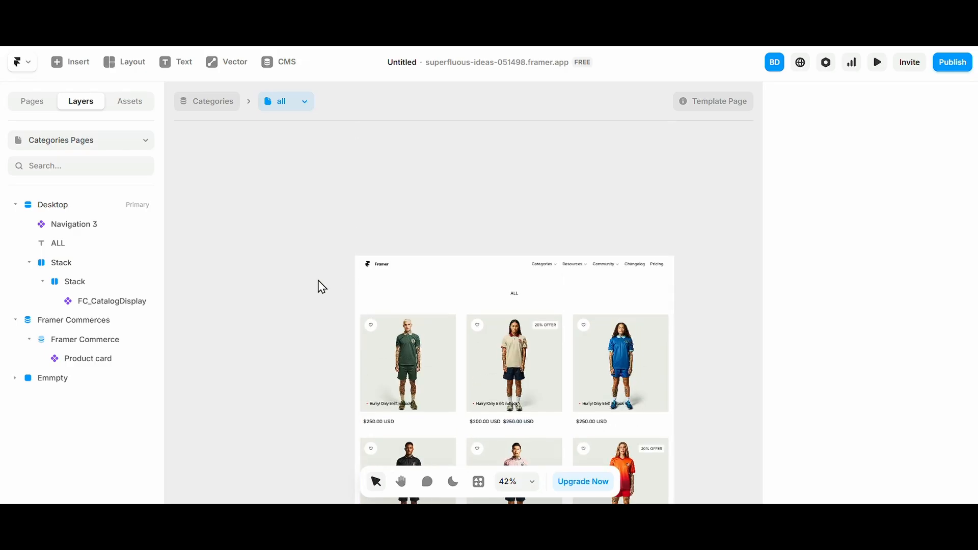
pyautogui.click(870, 181)
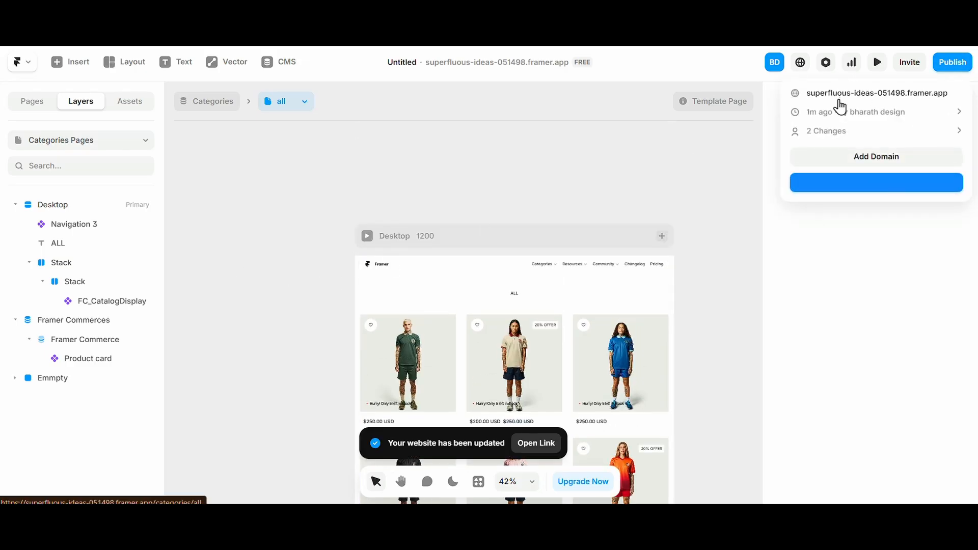
# - Open the Links: Product component behind the navigation's Categories dropdown and check the Category item's link settings
pyautogui.click(462, 267)
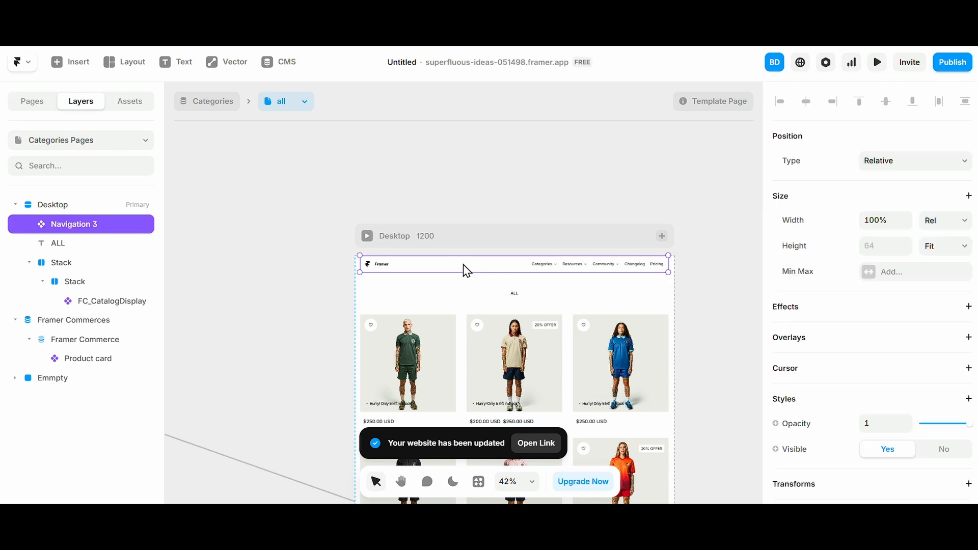
pyautogui.doubleClick(463, 265)
pyautogui.click(524, 300)
pyautogui.click(105, 257)
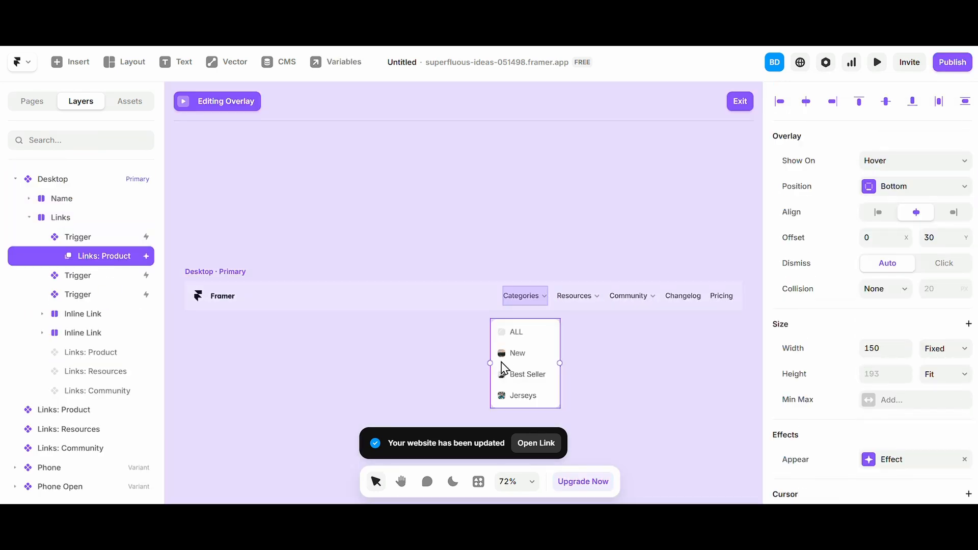
pyautogui.doubleClick(501, 357)
pyautogui.click(450, 257)
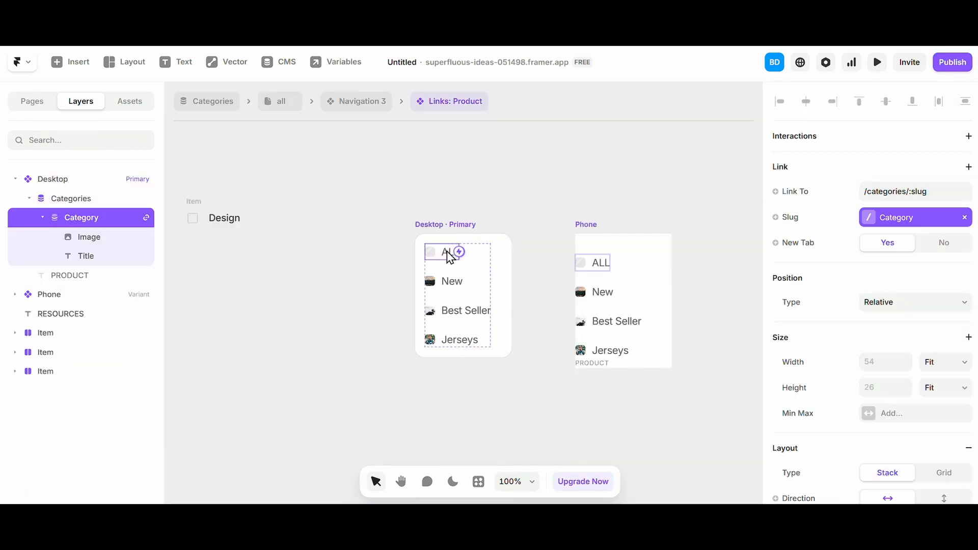
pyautogui.click(284, 235)
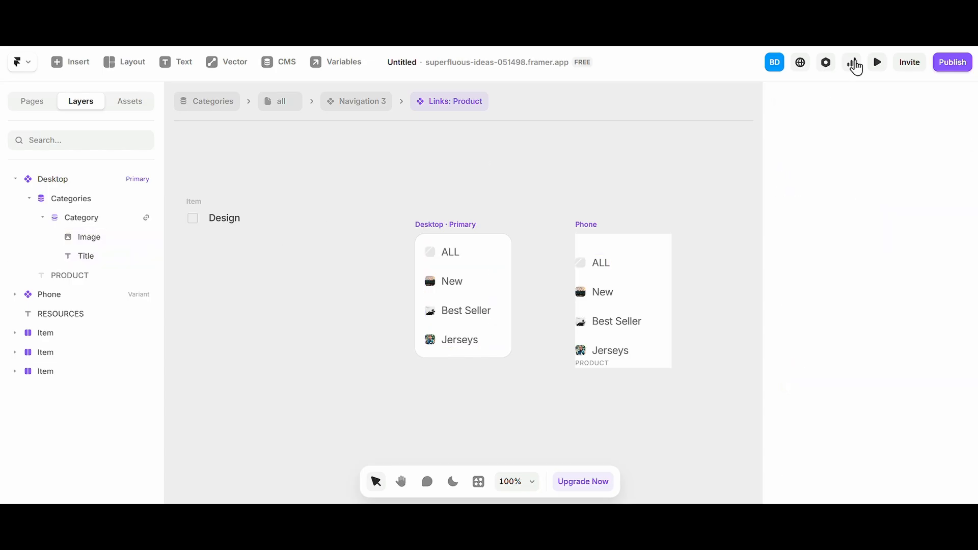
# - Publish the site update, then reload the live Best Seller category page and review its product grid
pyautogui.click(951, 61)
pyautogui.click(877, 182)
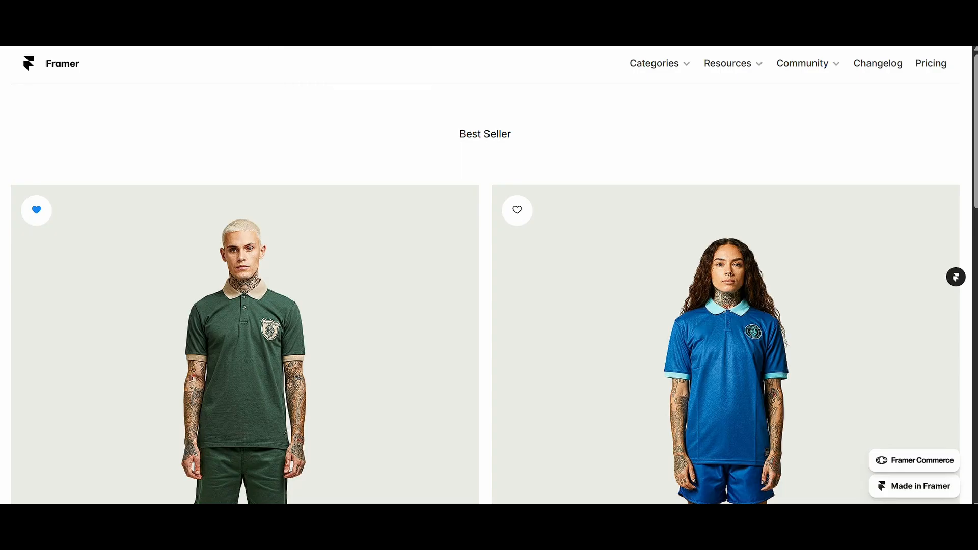
pyautogui.hotkey('ctrl', 'r')
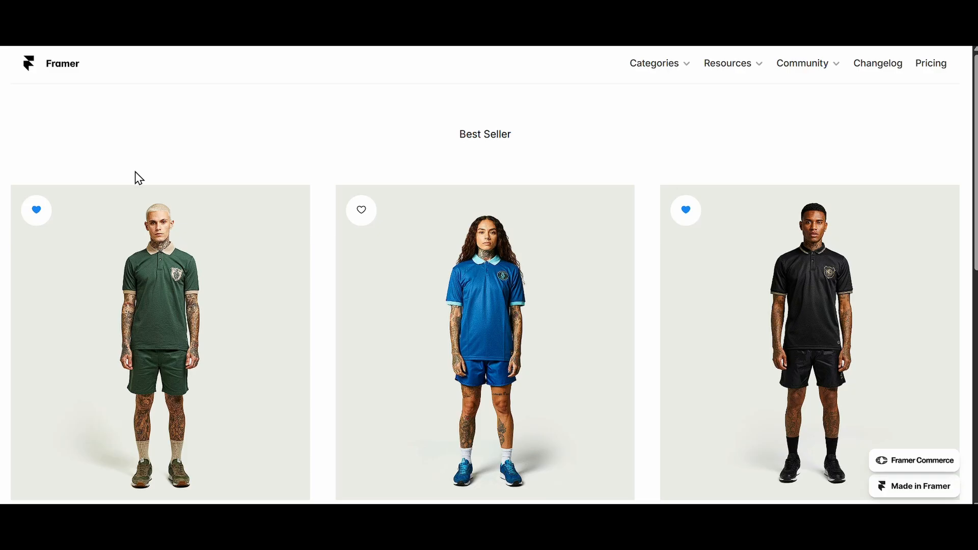
pyautogui.scroll(-8, 310, 371)
pyautogui.scroll(8, 312, 371)
# - Open the ALL category from the live site's Categories dropdown and review its products
pyautogui.click(666, 67)
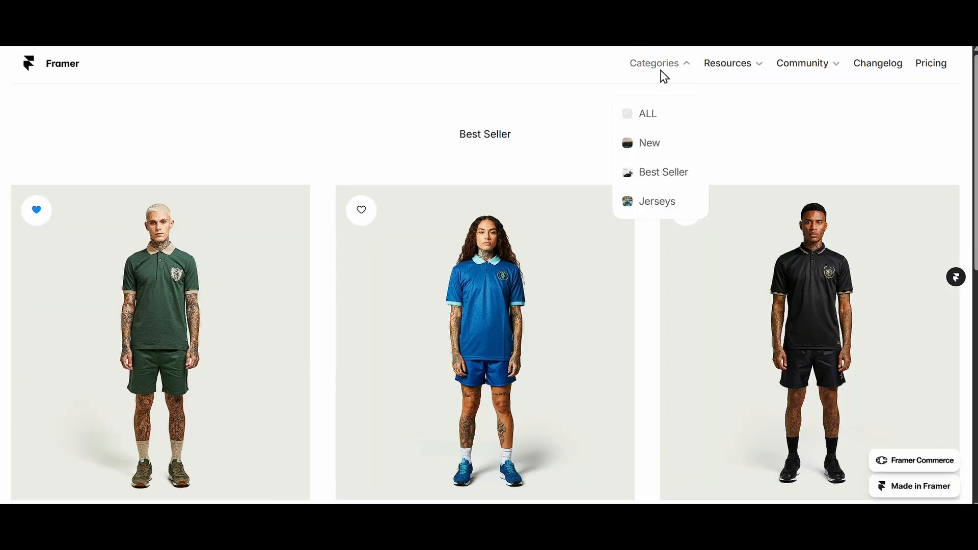
pyautogui.click(630, 122)
pyautogui.scroll(-15, 462, 158)
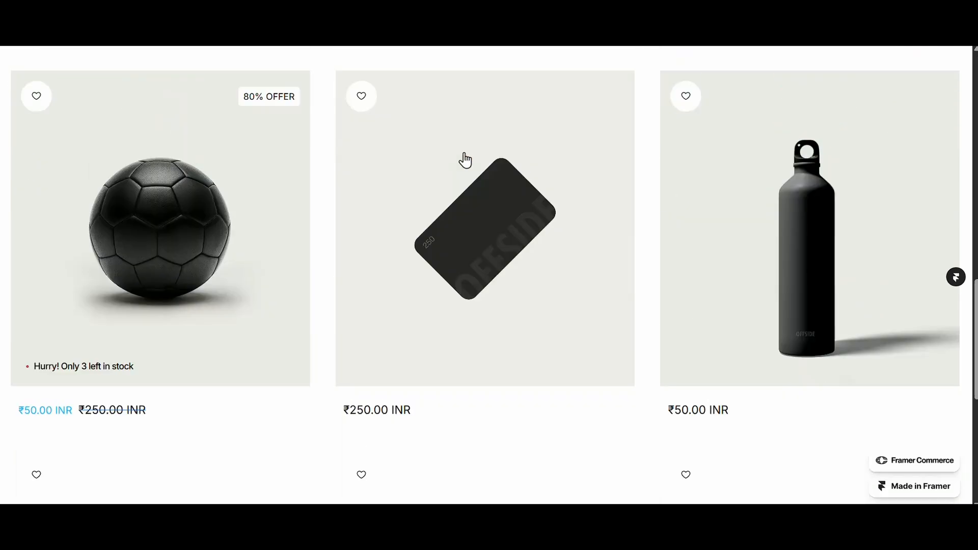
pyautogui.scroll(15, 430, 409)
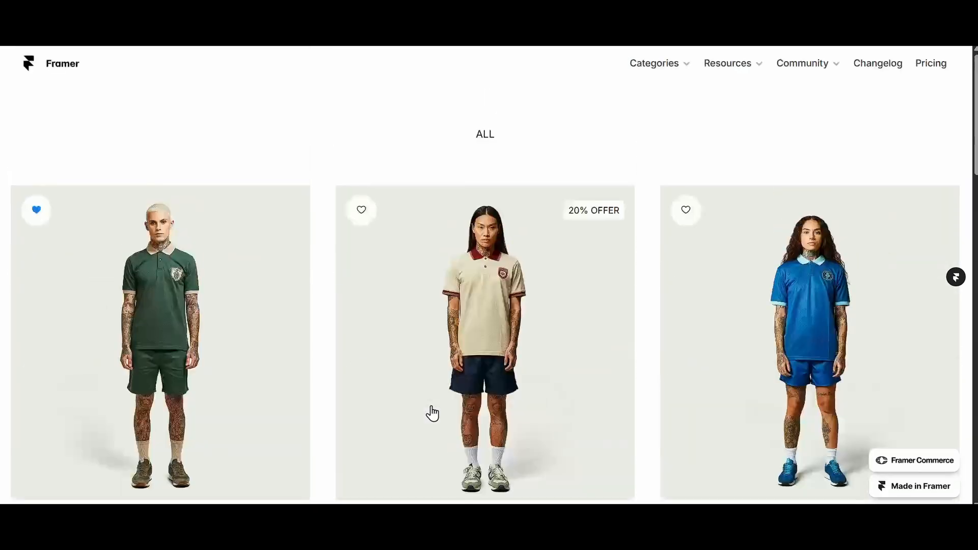
# - Open the New category from the live site's Categories dropdown and review its filtered products
pyautogui.click(662, 68)
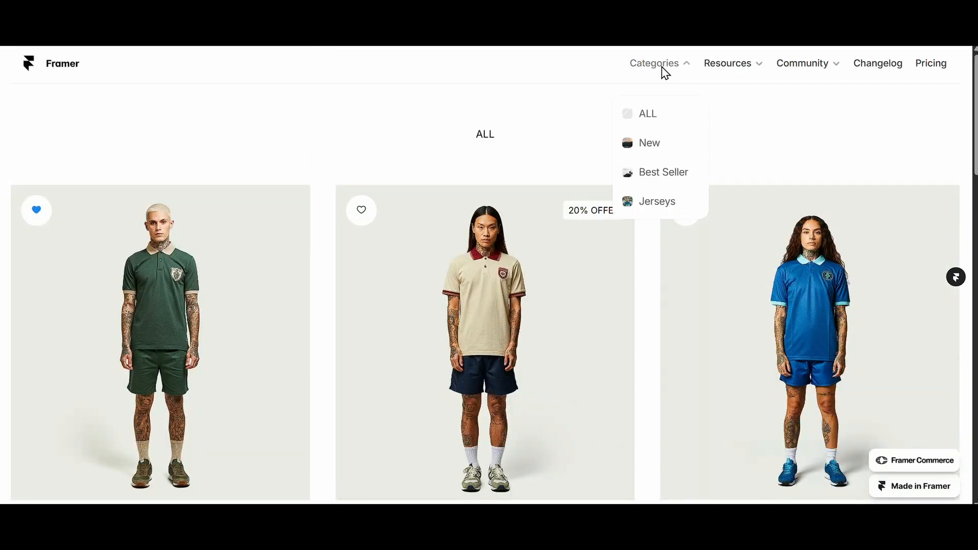
pyautogui.click(647, 143)
pyautogui.scroll(-5, 437, 196)
pyautogui.scroll(-5, 274, 265)
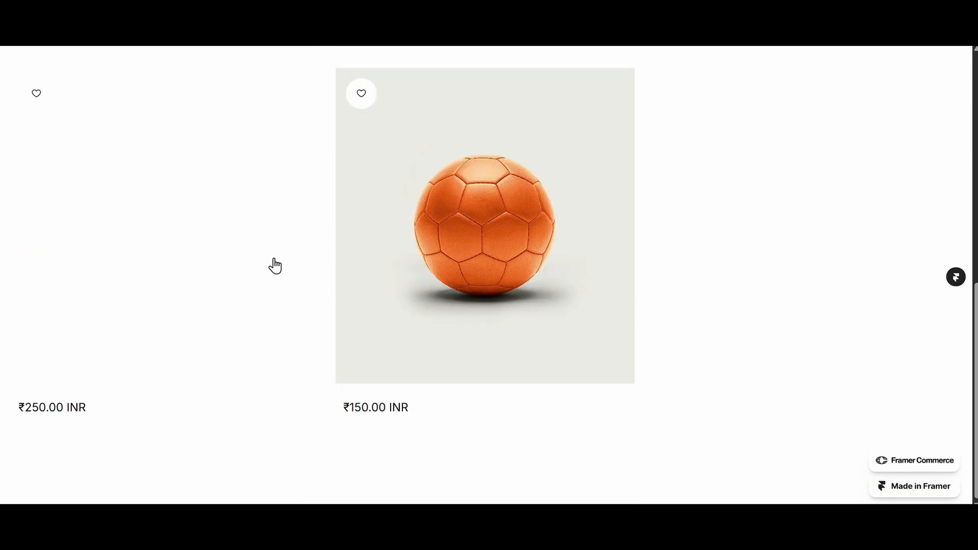
pyautogui.scroll(10, 273, 265)
# - Open the Jerseys category from the live site's Categories dropdown and review its filtered products
pyautogui.click(670, 70)
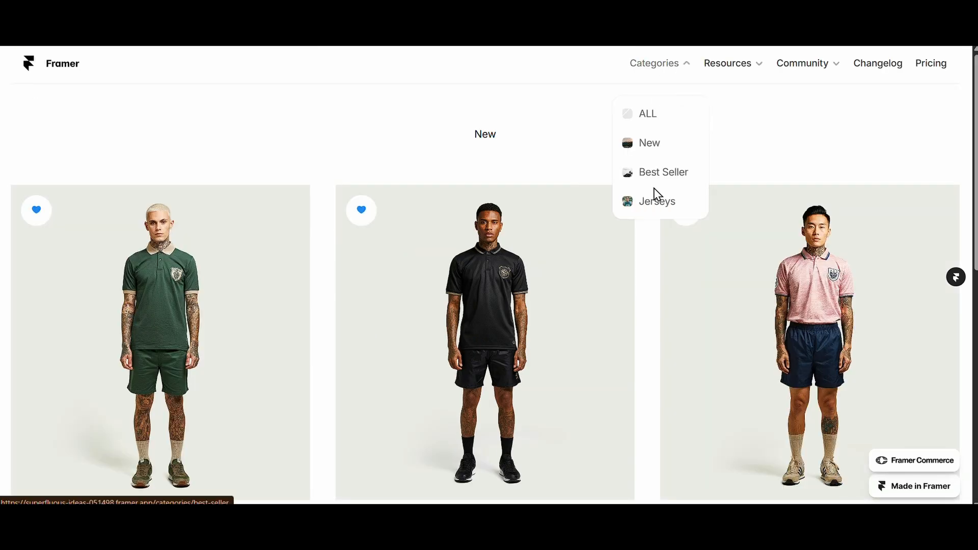
pyautogui.click(656, 202)
pyautogui.scroll(-9, 280, 288)
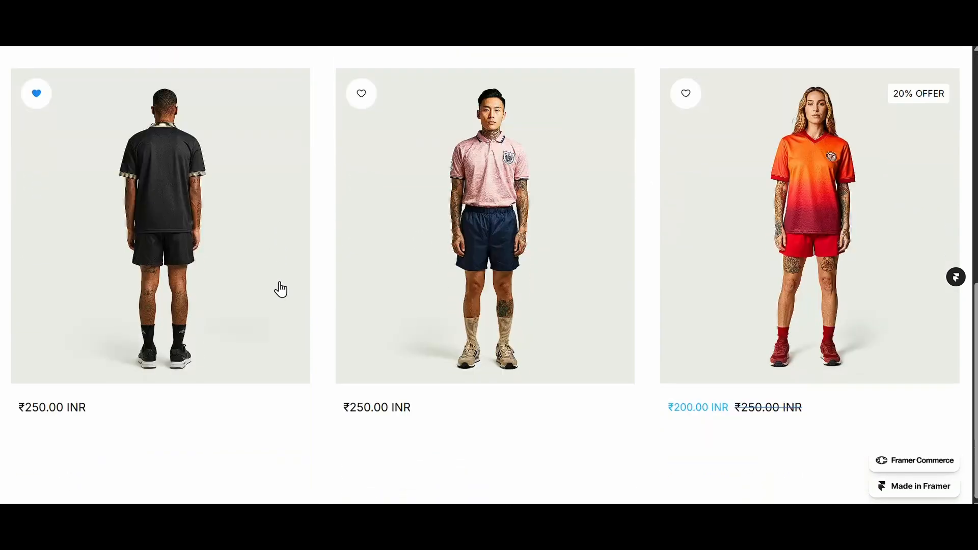
pyautogui.scroll(9, 807, 262)
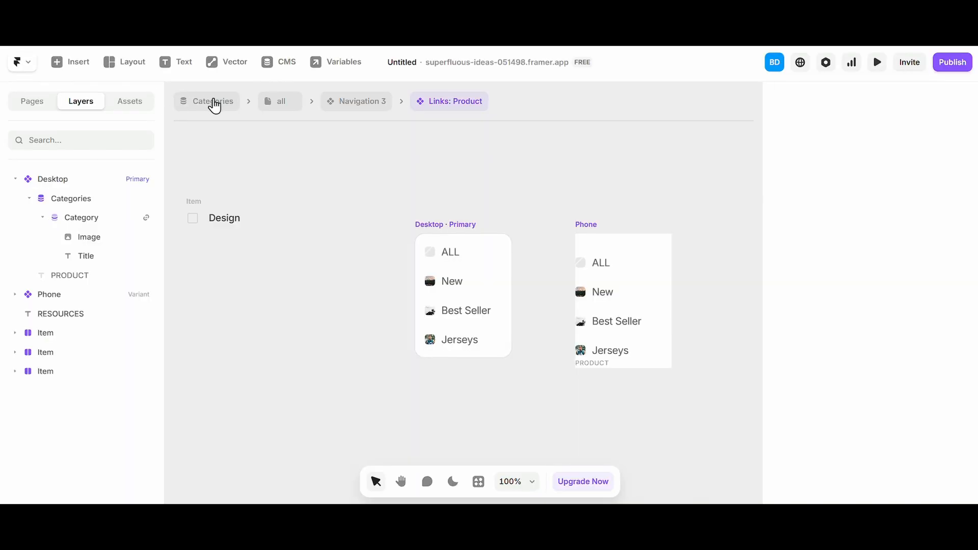
# - Switch back to the Framer editor, open the Categories page and select its catalog display
pyautogui.click(41, 104)
pyautogui.click(76, 239)
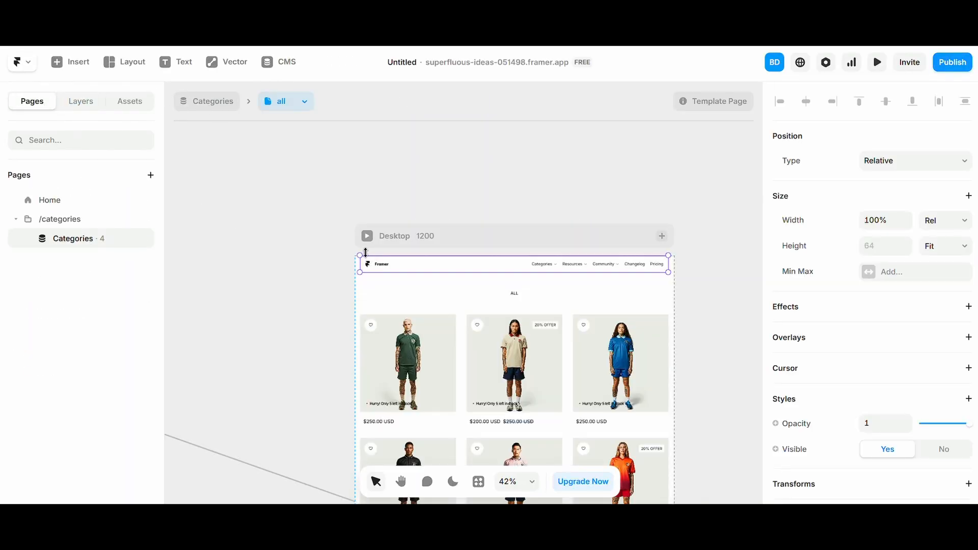
pyautogui.scroll(-6, 484, 342)
pyautogui.click(475, 246)
pyautogui.scroll(-2, 246, 246)
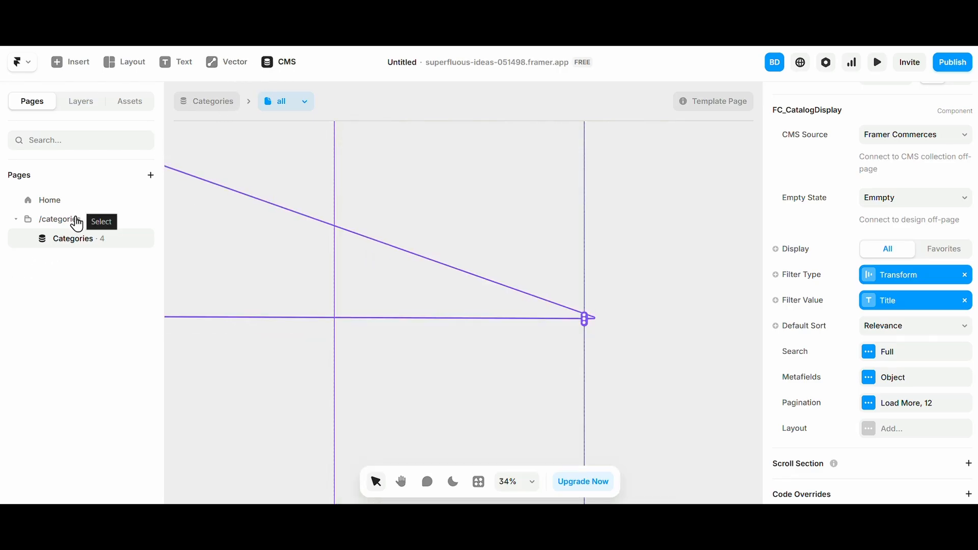
# - Open the synced Framer Commerce collection in the CMS and examine the products' collection, type and tag values
pyautogui.click(269, 65)
pyautogui.click(77, 201)
pyautogui.hscroll(5, 393, 184)
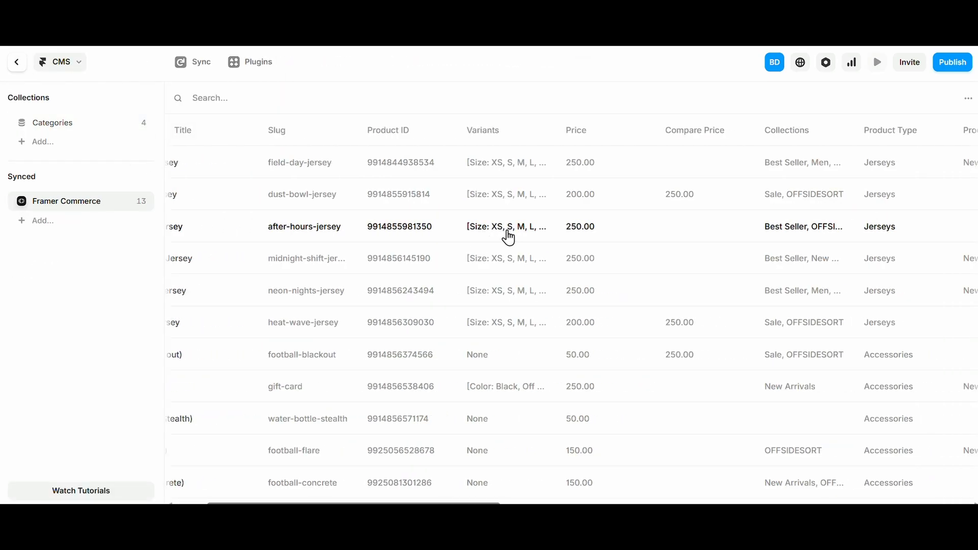
pyautogui.hscroll(-3, 433, 196)
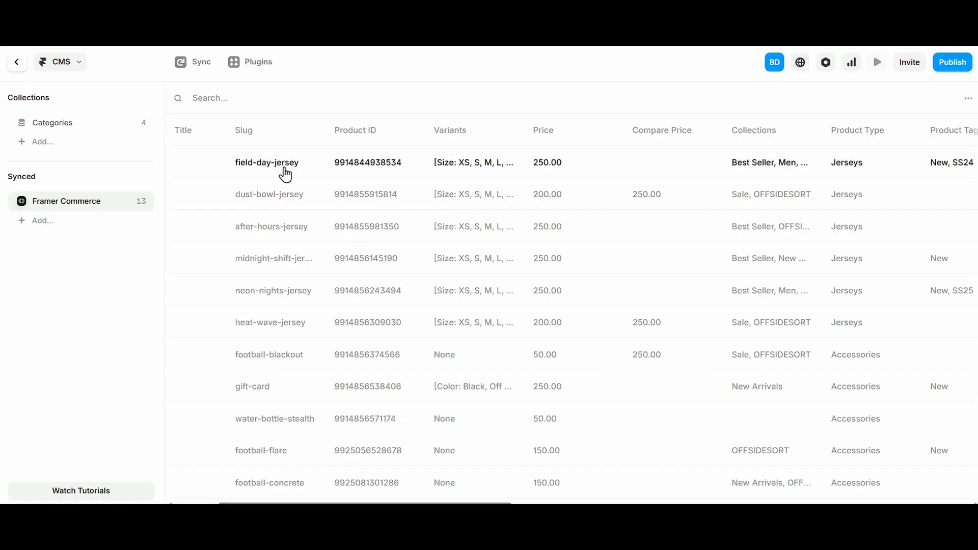
pyautogui.hscroll(6, 387, 183)
pyautogui.scroll(-2, 441, 212)
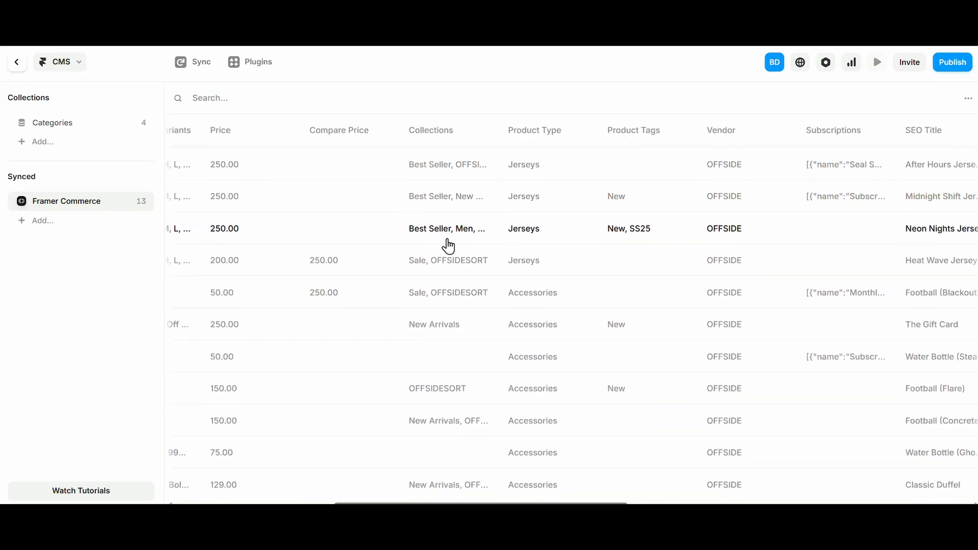
pyautogui.scroll(1, 541, 293)
pyautogui.scroll(-1, 541, 299)
# - Copy the Product Type value Accessories from the Football (Blackout) product entry and close the entry
pyautogui.click(542, 297)
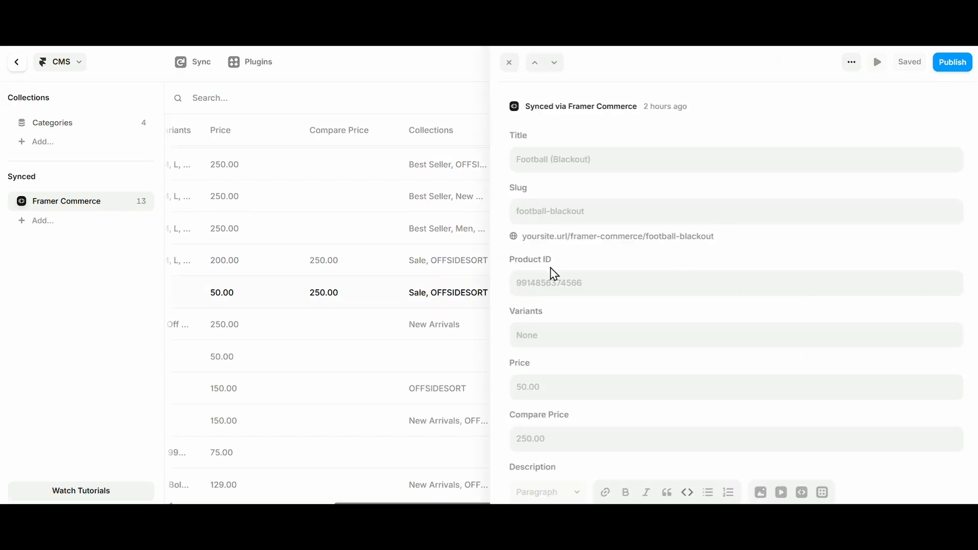
pyautogui.scroll(-8, 577, 377)
pyautogui.doubleClick(585, 303)
pyautogui.hotkey('ctrl', 'c')
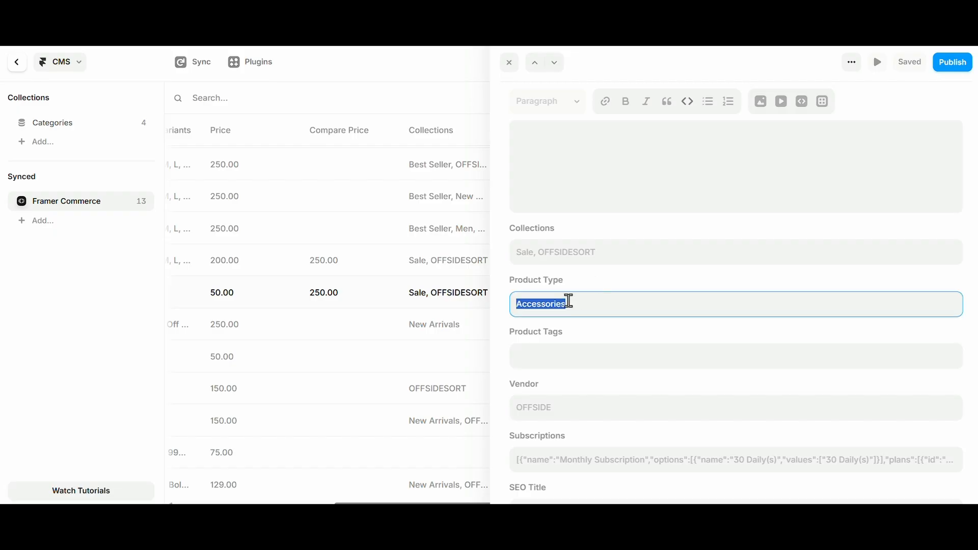
pyautogui.click(509, 62)
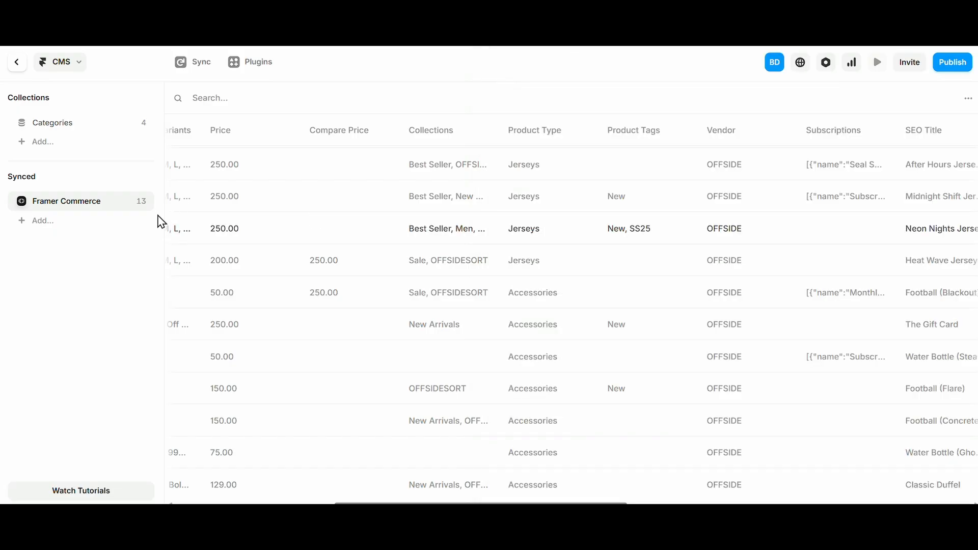
# - Create a new item in the Categories collection titled Accessories, with its category type set to Product Type
pyautogui.click(81, 132)
pyautogui.click(193, 69)
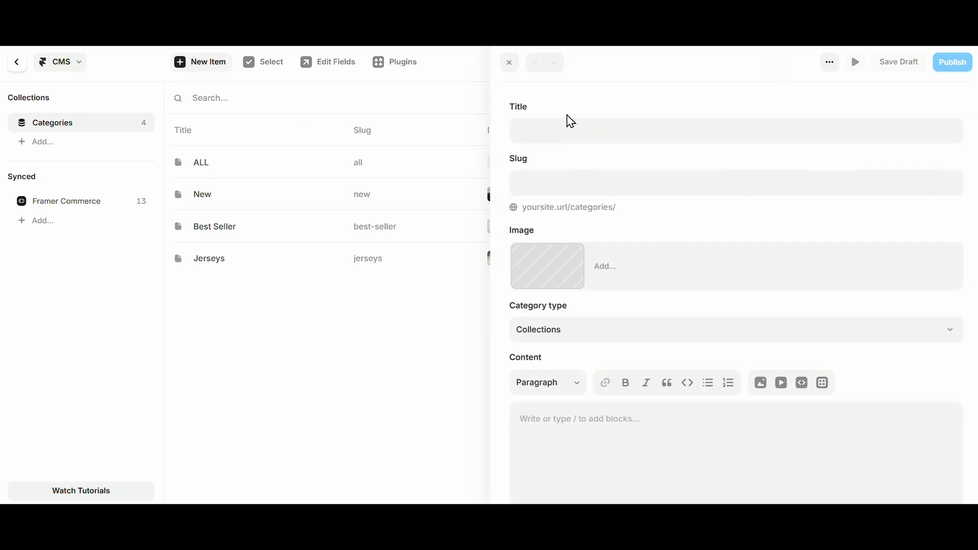
pyautogui.click(567, 124)
pyautogui.hotkey('ctrl', 'v')
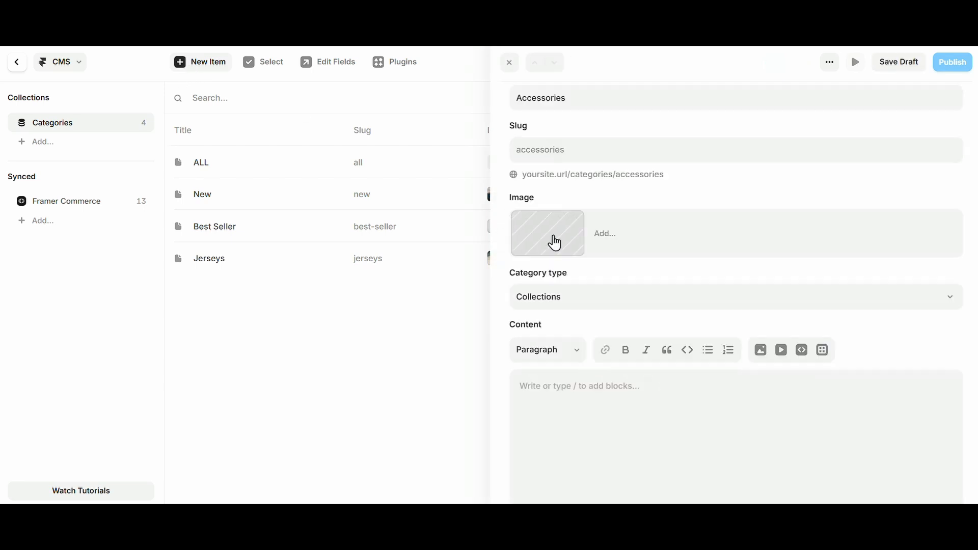
pyautogui.scroll(-2, 550, 250)
pyautogui.click(570, 229)
pyautogui.click(572, 292)
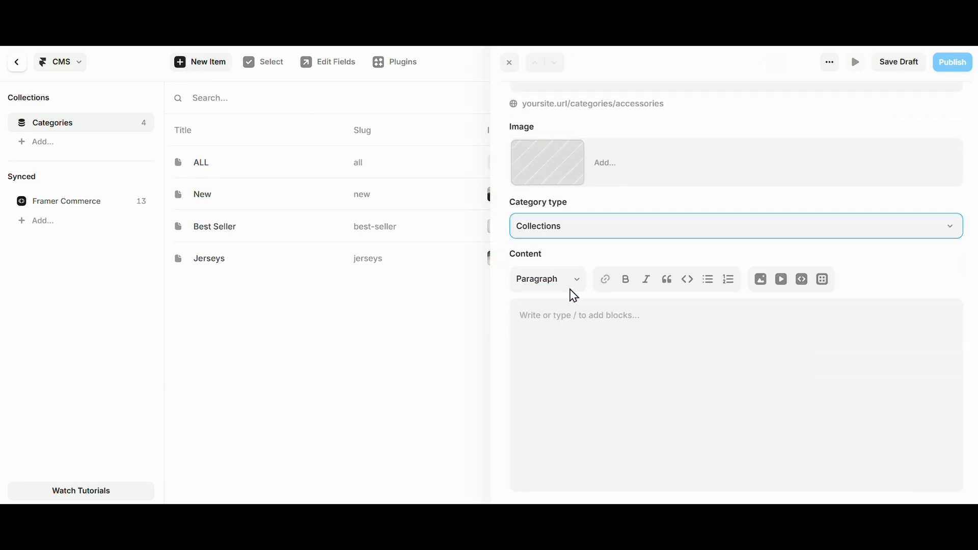
pyautogui.scroll(2, 589, 251)
# - Save the Accessories item as a draft, close it and take it out of the Drafts group
pyautogui.click(897, 64)
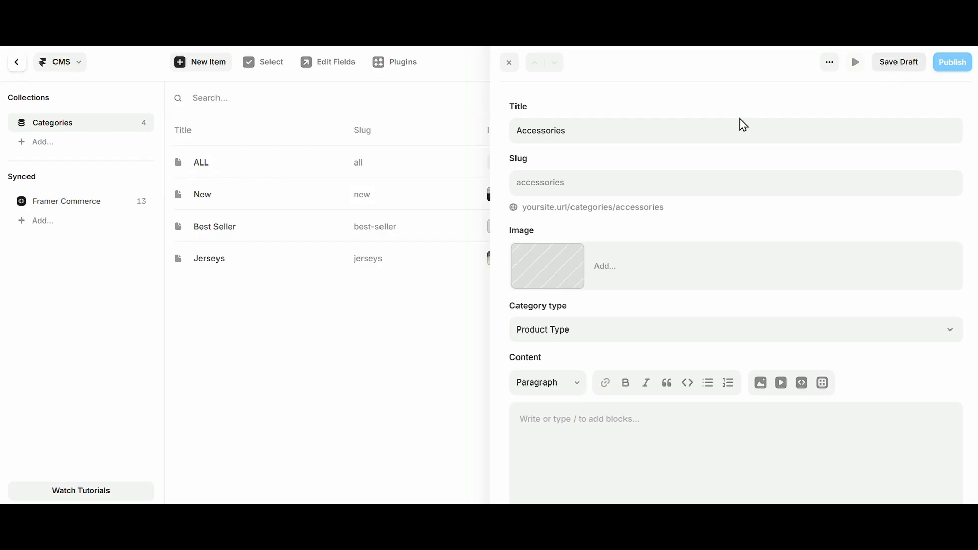
pyautogui.click(509, 63)
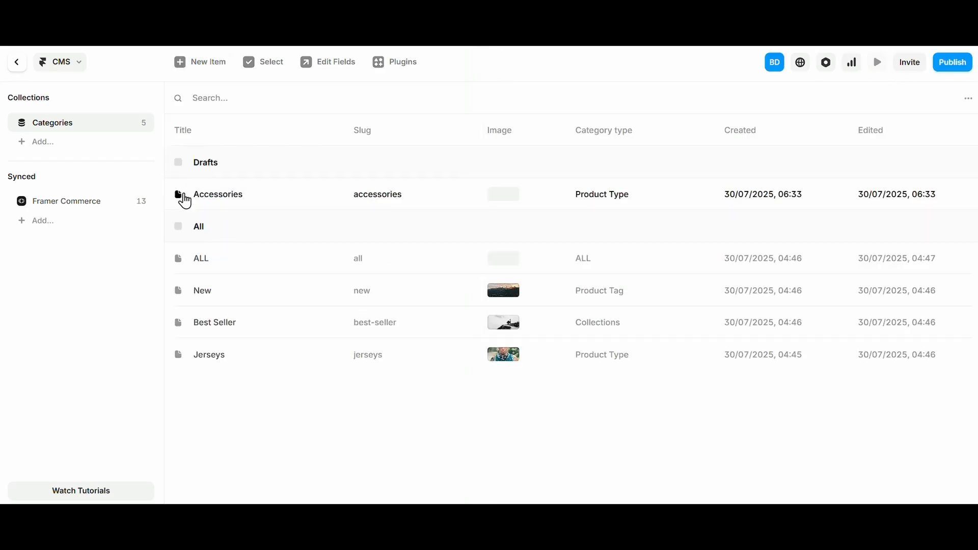
pyautogui.click(177, 196)
pyautogui.click(301, 63)
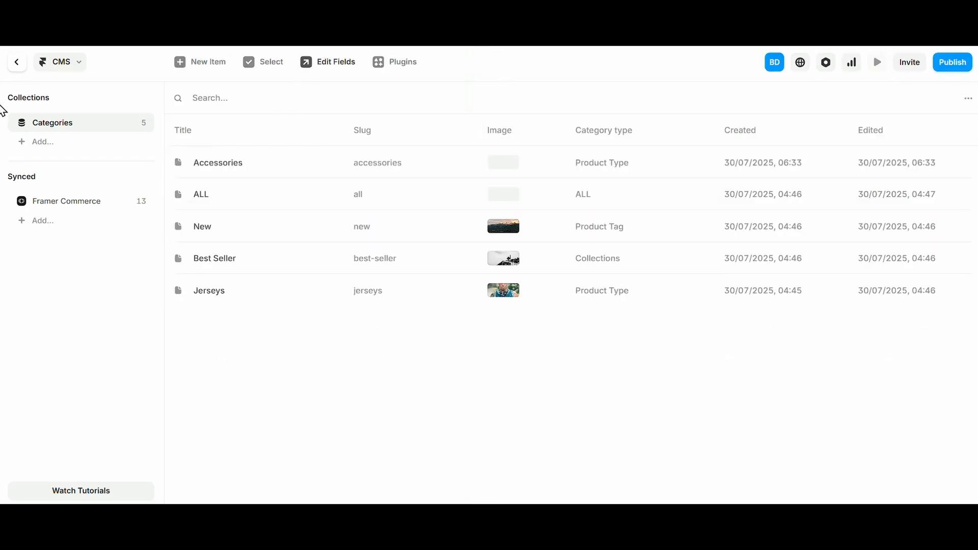
# - Return to the accessories page on the canvas and select its catalog display
pyautogui.click(17, 62)
pyautogui.click(291, 173)
pyautogui.scroll(5, 291, 173)
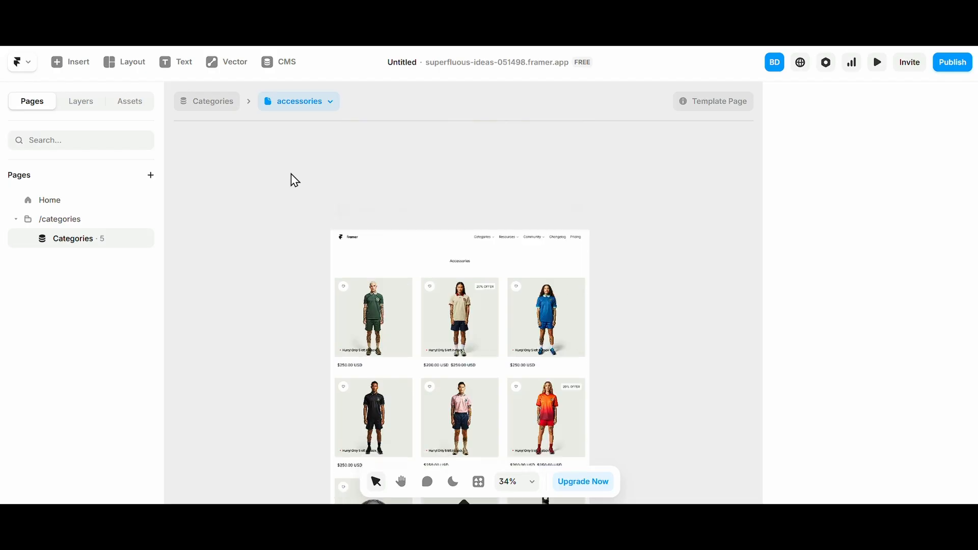
pyautogui.click(454, 262)
pyautogui.click(377, 335)
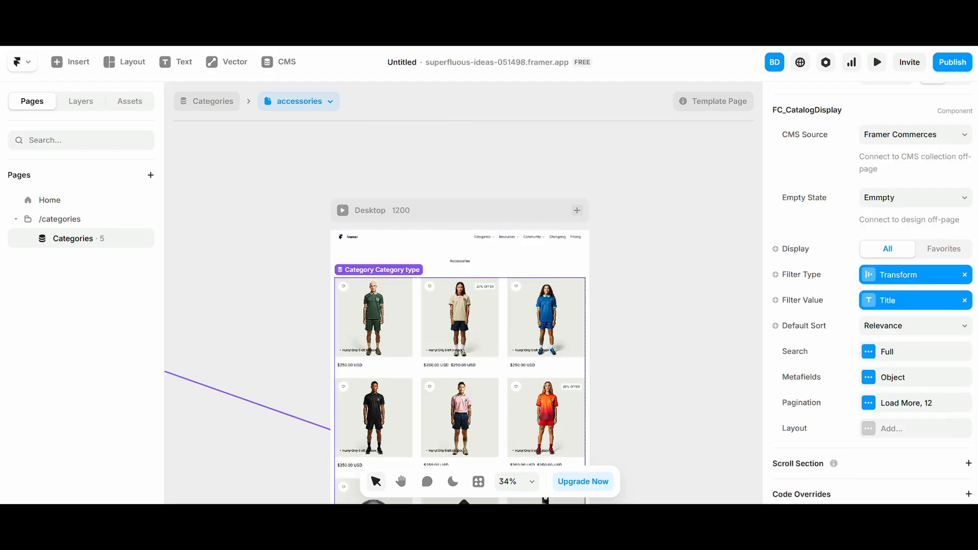
# - Review the catalog display's Filter Type conversion rules and fallback options, then close them and deselect the display
pyautogui.click(916, 278)
pyautogui.scroll(-1, 685, 440)
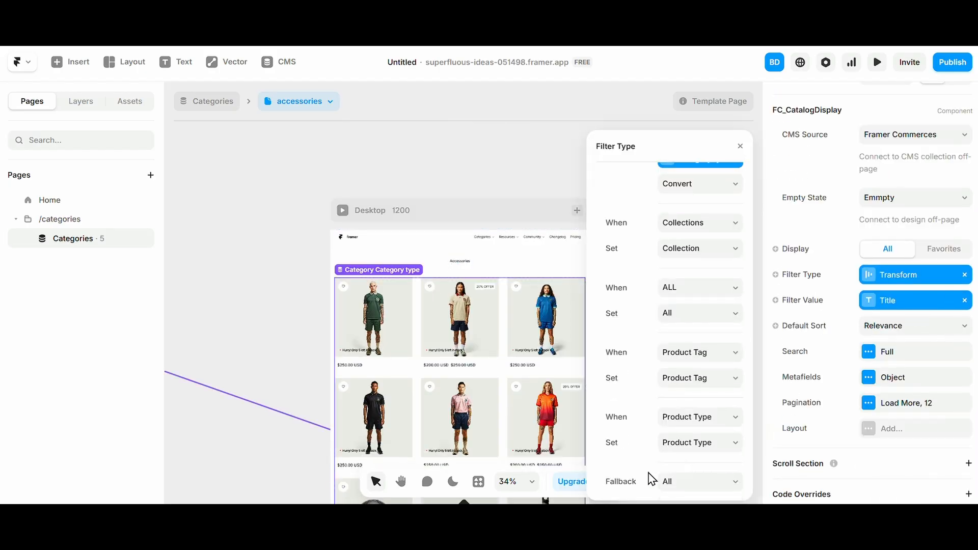
pyautogui.scroll(1, 657, 479)
pyautogui.scroll(-1, 683, 481)
pyautogui.click(694, 483)
pyautogui.click(689, 483)
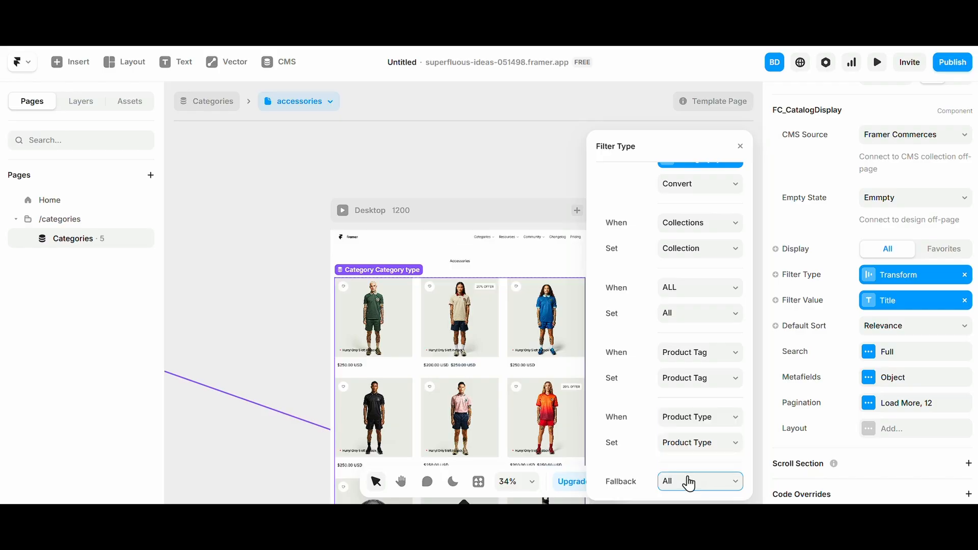
pyautogui.click(688, 482)
pyautogui.click(613, 471)
pyautogui.click(740, 146)
pyautogui.click(275, 223)
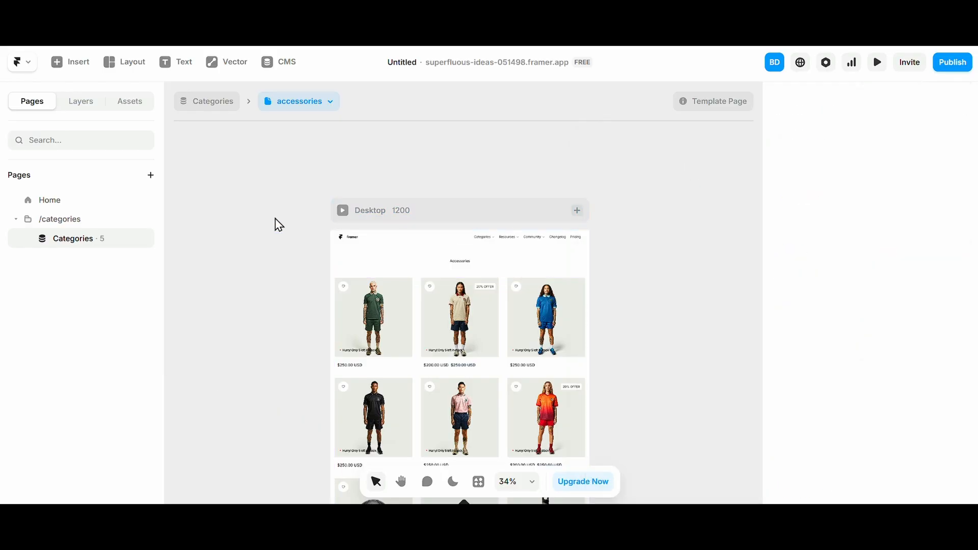
# - Publish the site update with the new Accessories category
pyautogui.scroll(-3, 275, 223)
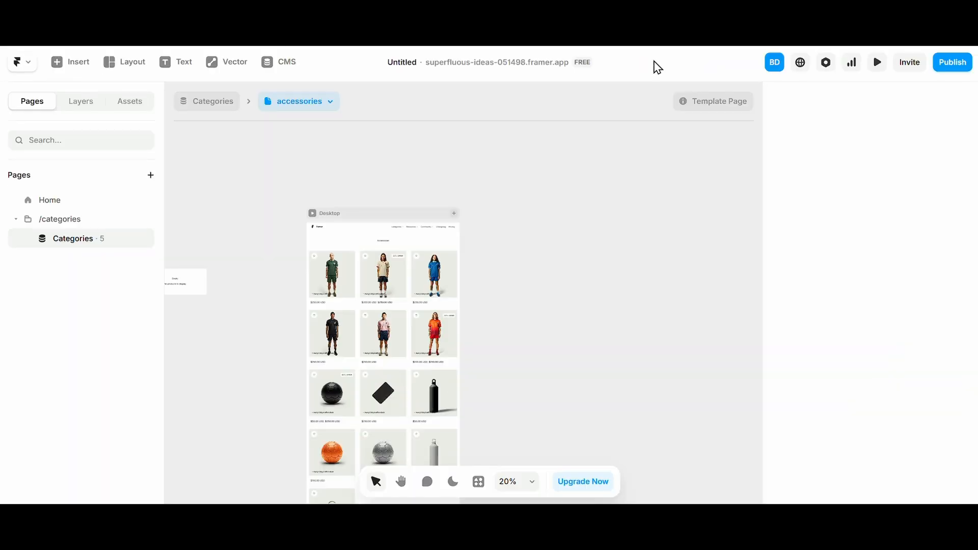
pyautogui.click(952, 62)
pyautogui.click(846, 183)
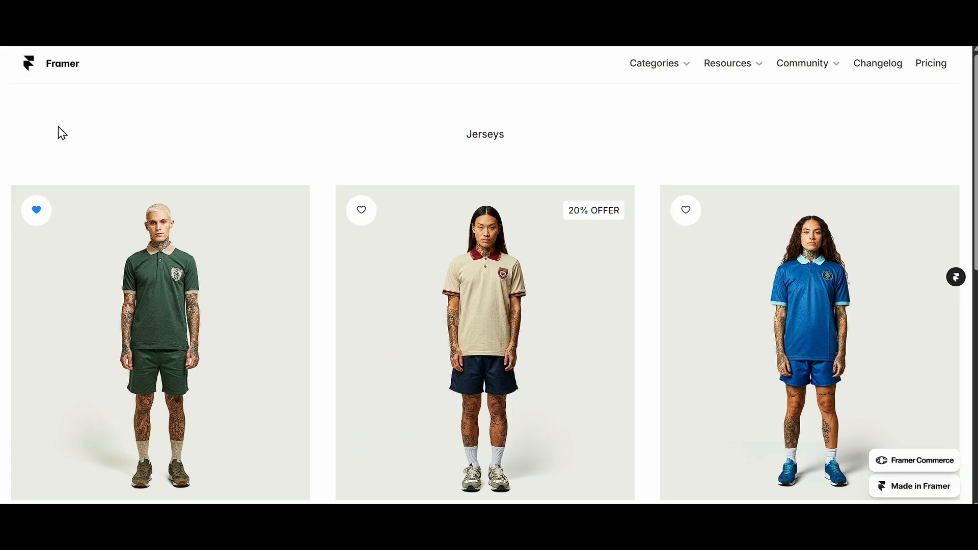
# - Reload the live site, open the Accessories page from its Categories navigation and look through the listed products
pyautogui.hotkey('ctrl', 'r')
pyautogui.click(684, 76)
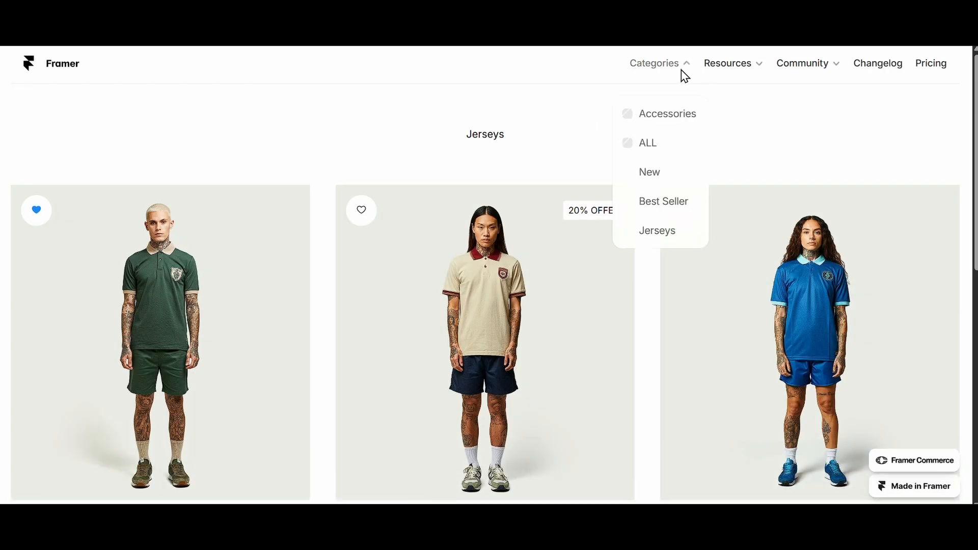
pyautogui.click(664, 114)
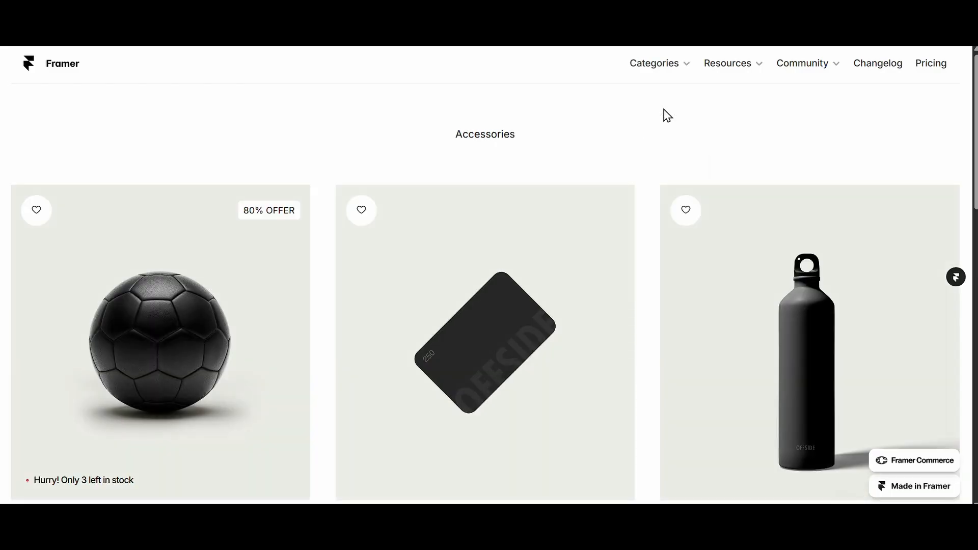
pyautogui.scroll(-15, 386, 332)
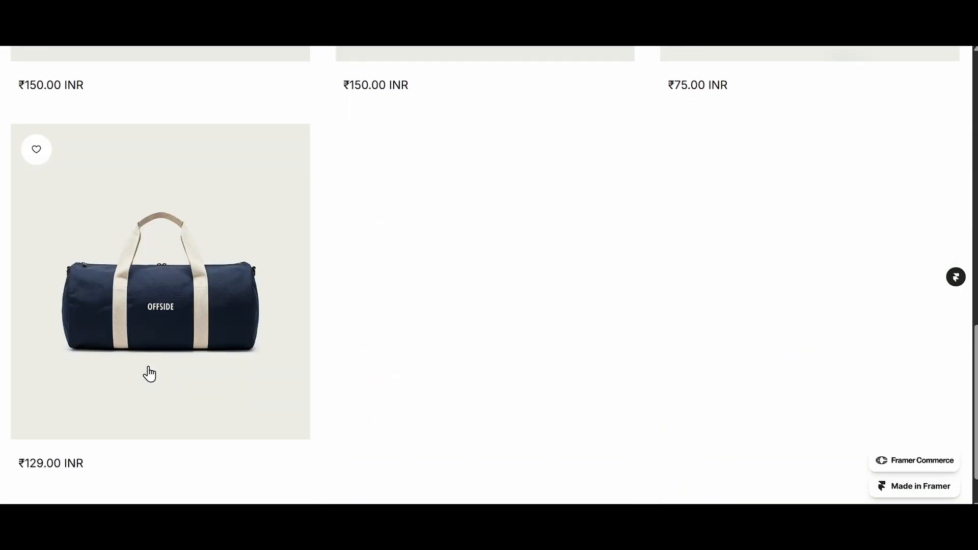
pyautogui.scroll(15, 153, 367)
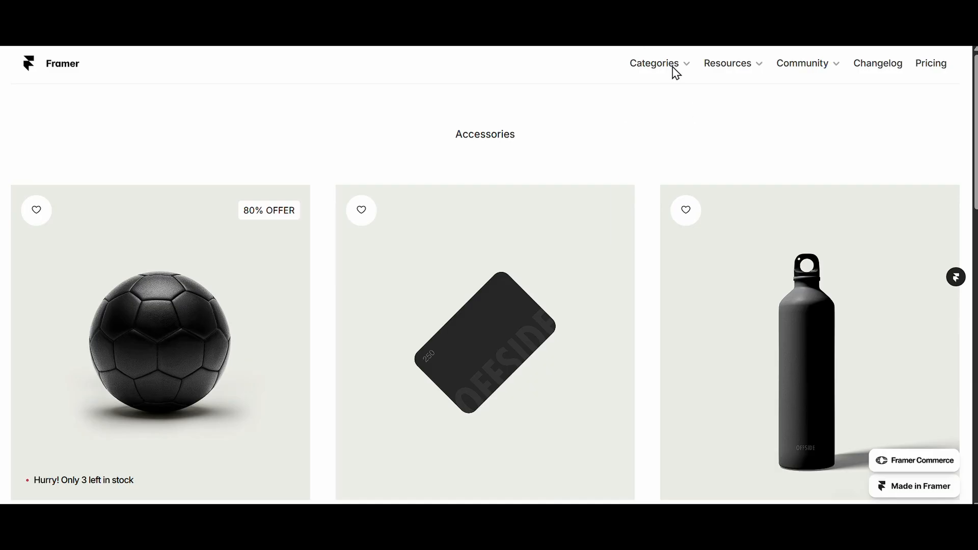
pyautogui.click(676, 73)
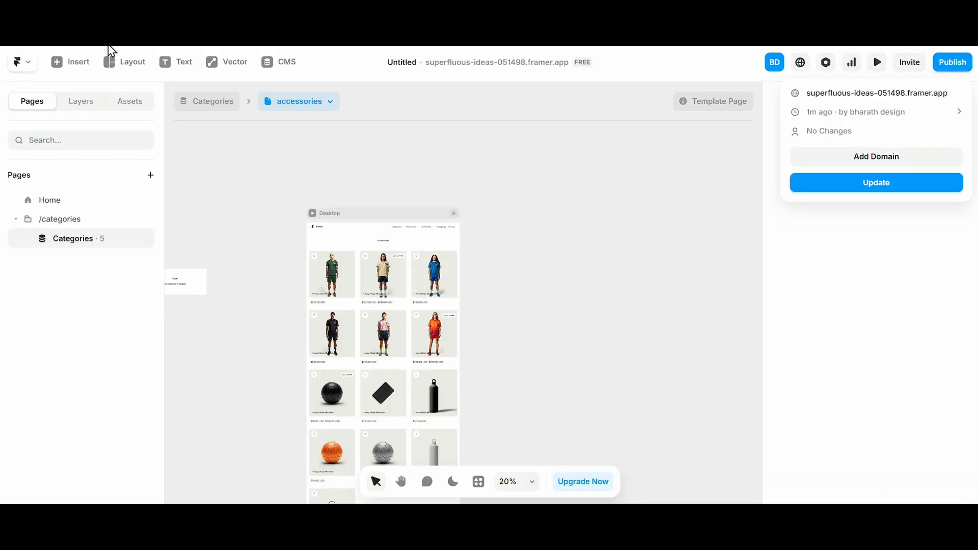
# - In the Framer editor, dismiss the publish popup and inspect the catalog display on the accessories page, leaving it deselected
pyautogui.click(231, 201)
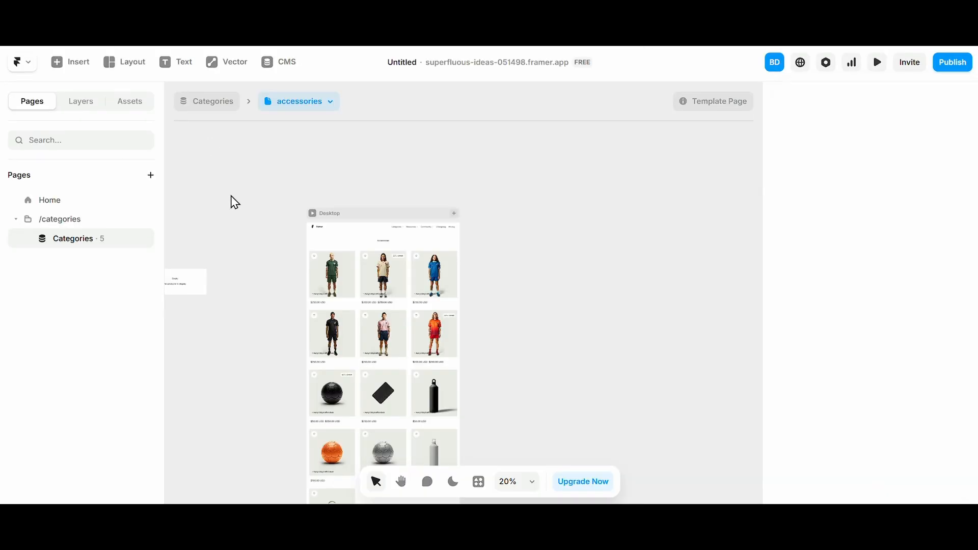
pyautogui.click(403, 228)
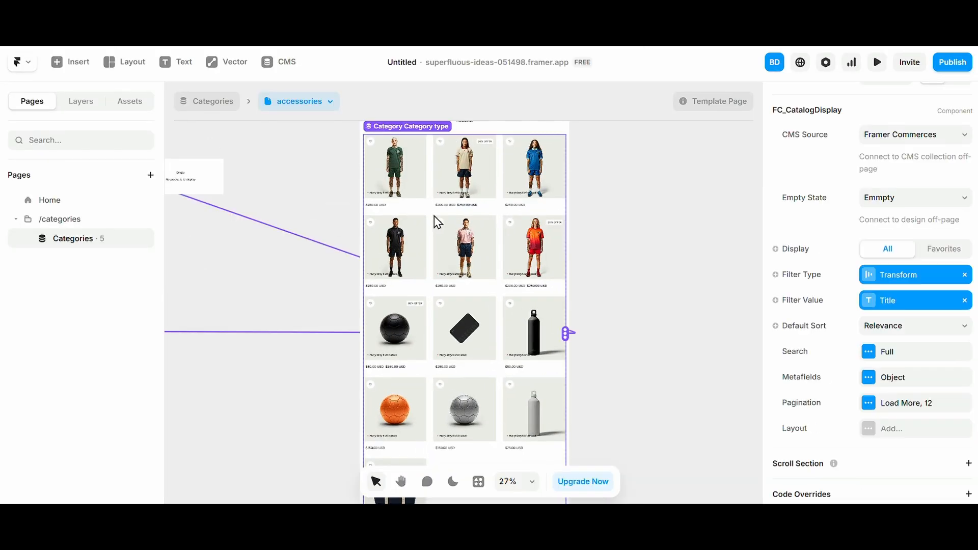
pyautogui.scroll(2, 492, 215)
pyautogui.click(541, 235)
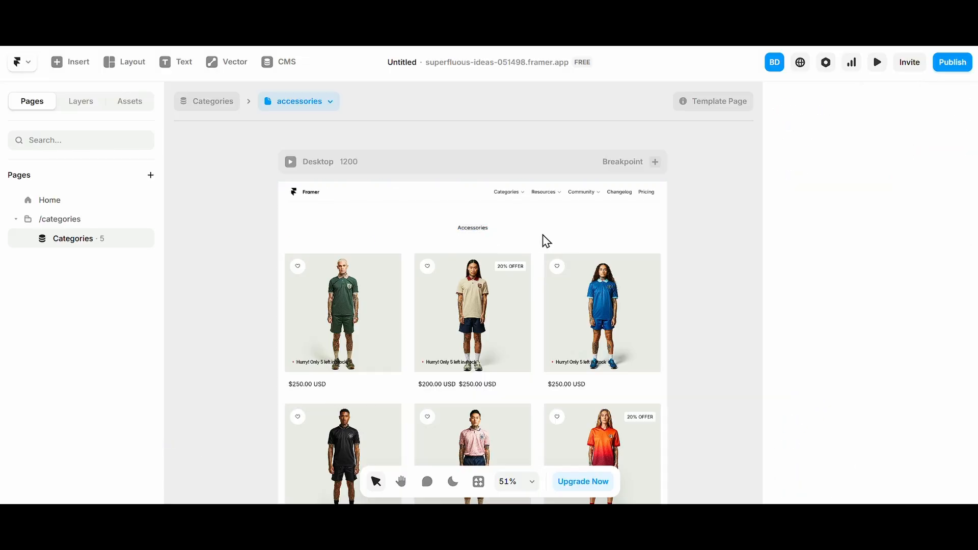
pyautogui.scroll(-4, 478, 288)
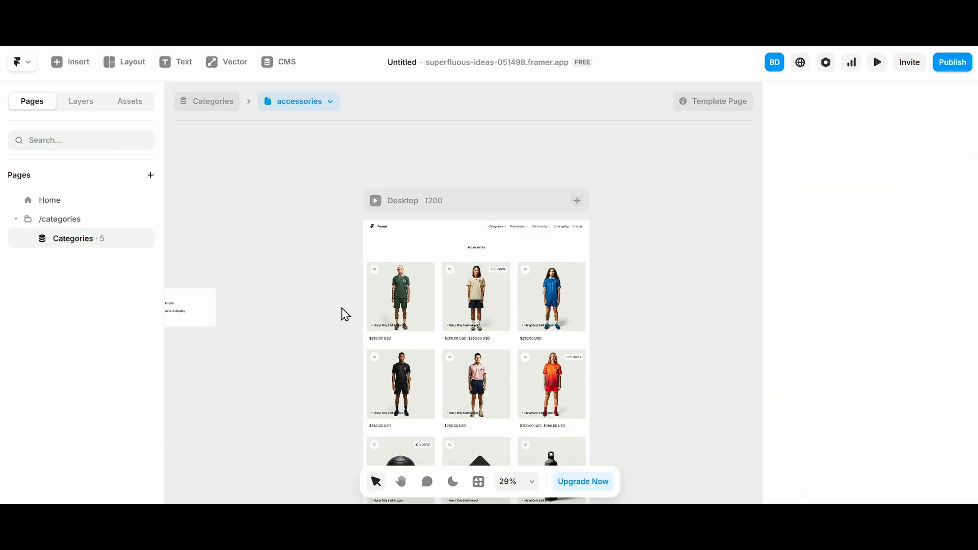
# - Move the Emmpty frame farther away from the Desktop page, keeping it roughly level with the top of the Framer Commerces frame
pyautogui.click(497, 295)
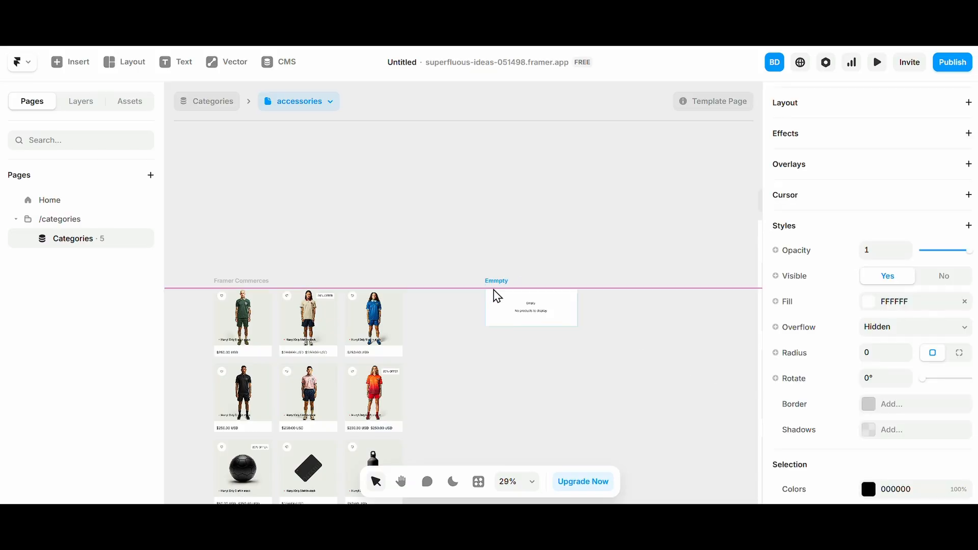
pyautogui.click(416, 427)
pyautogui.hscroll(2, 416, 426)
pyautogui.hscroll(5, 416, 427)
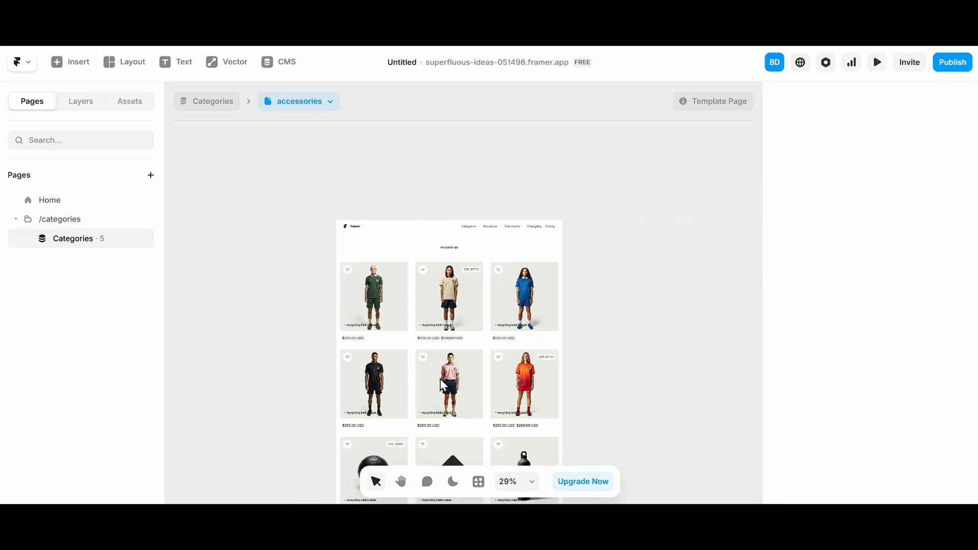
pyautogui.scroll(2, 441, 378)
pyautogui.click(407, 261)
pyautogui.click(427, 205)
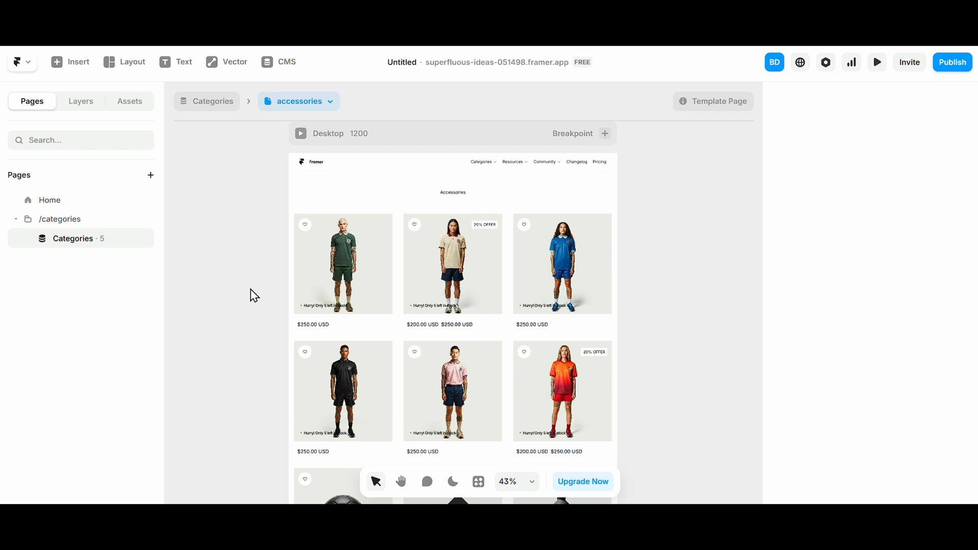
pyautogui.scroll(-1, 249, 292)
pyautogui.hscroll(-10, 249, 292)
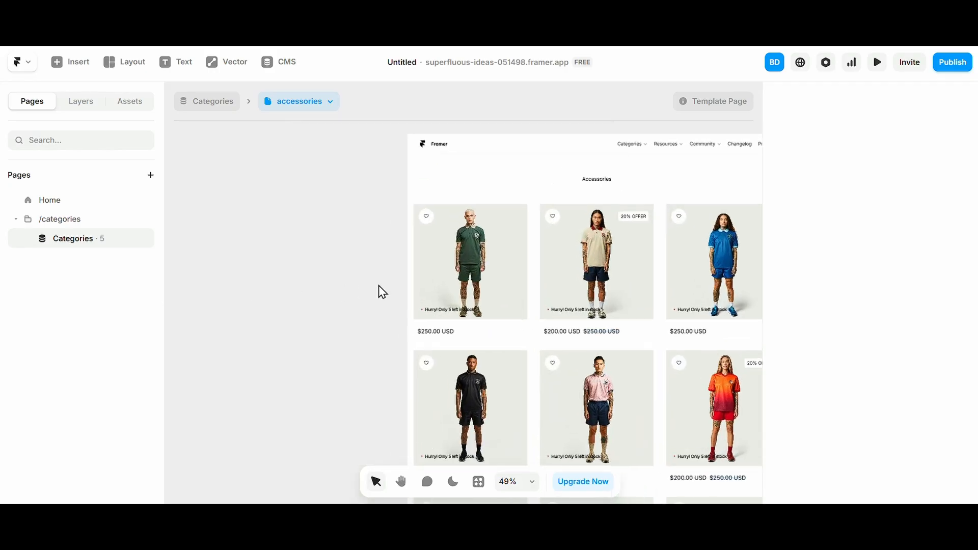
pyautogui.hscroll(-2, 359, 290)
pyautogui.moveTo(338, 271); pyautogui.dragTo(320, 259)
pyautogui.hscroll(10, 328, 329)
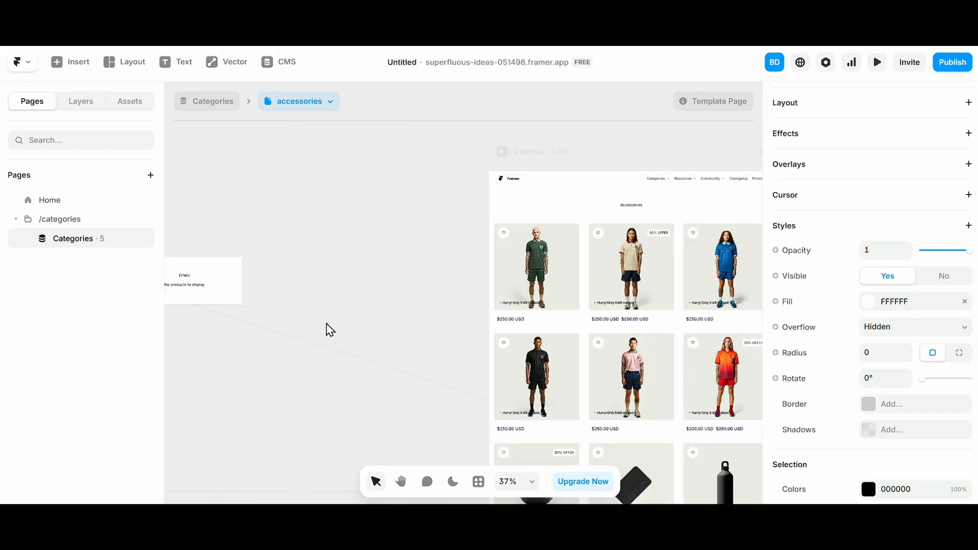
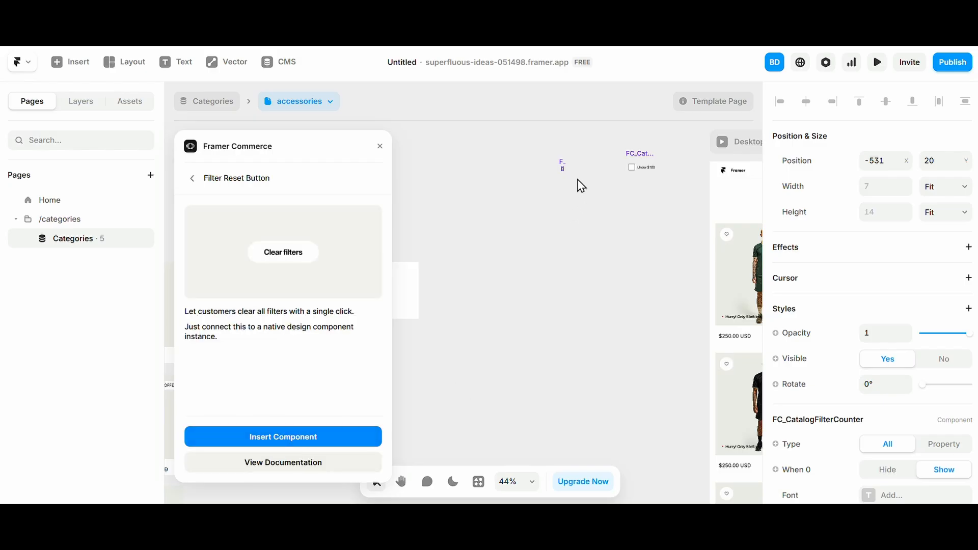
# - Close the Framer Commerce plugin window
pyautogui.scroll(2, 521, 156)
pyautogui.click(380, 147)
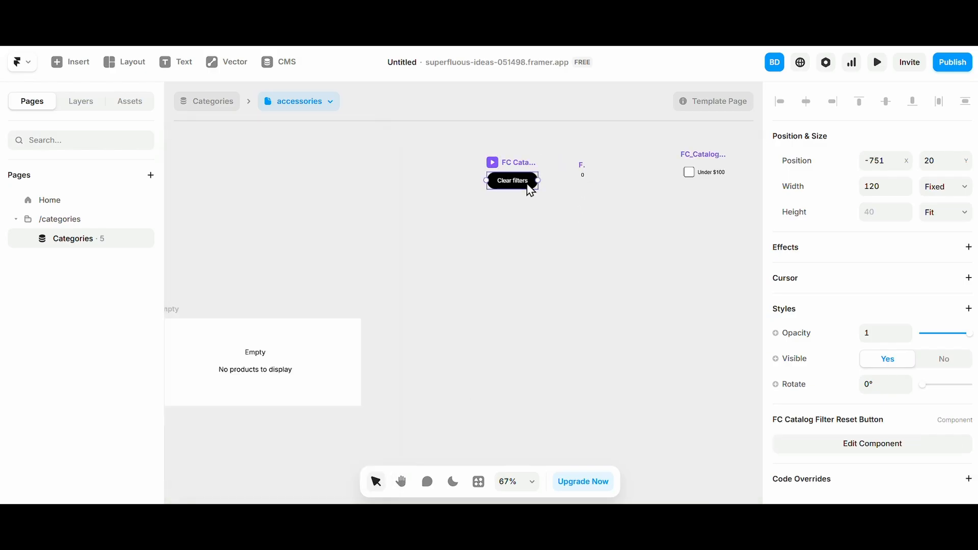
pyautogui.moveTo(525, 186); pyautogui.dragTo(493, 335)
pyautogui.click(705, 176)
pyautogui.hscroll(5, 690, 176)
pyautogui.scroll(5, 517, 179)
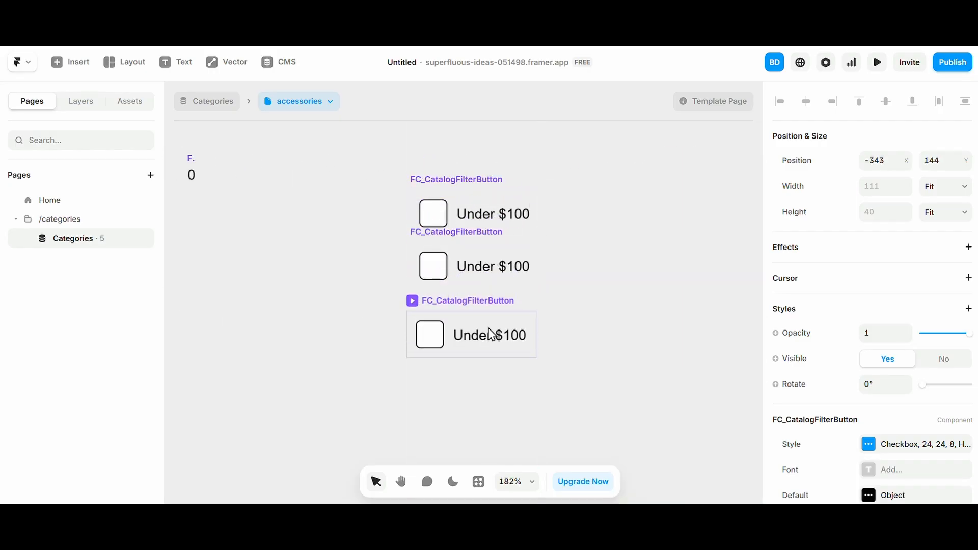
pyautogui.hotkey('ctrl', 'z')
pyautogui.hotkey('ctrl', 'z')
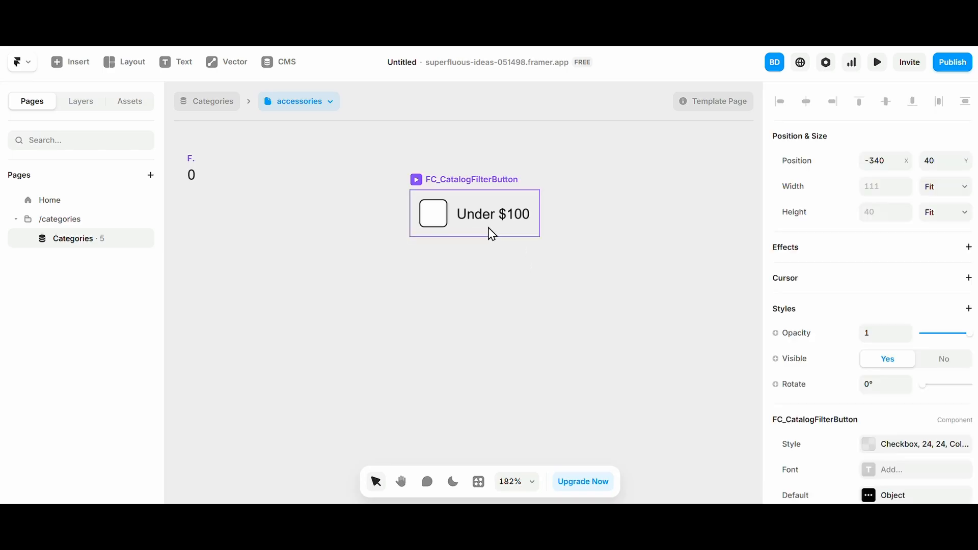
# - Move the Under $100 filter button to position -355, 81 and wrap it in a stack
pyautogui.moveTo(481, 207); pyautogui.dragTo(471, 284)
pyautogui.scroll(2, 485, 208)
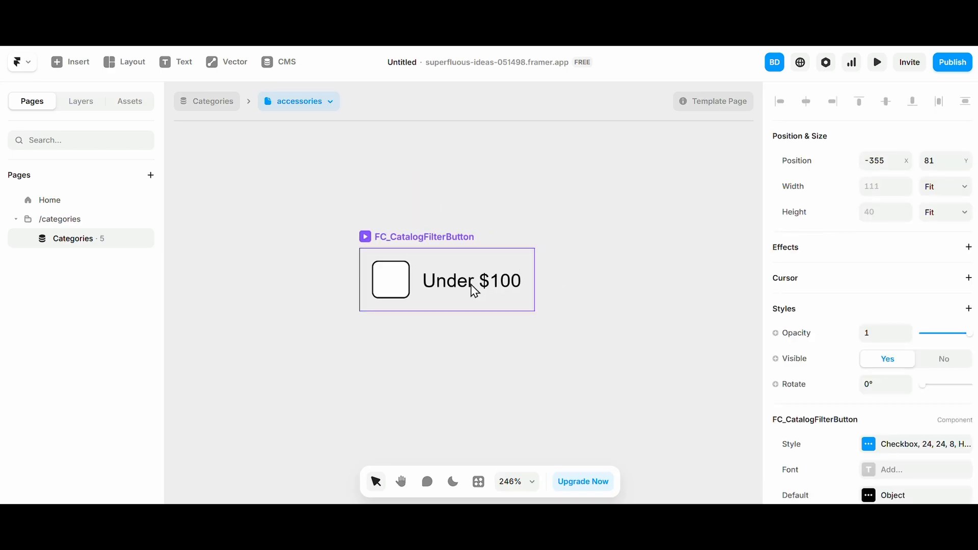
pyautogui.scroll(-4, 475, 291)
pyautogui.scroll(-1, 392, 290)
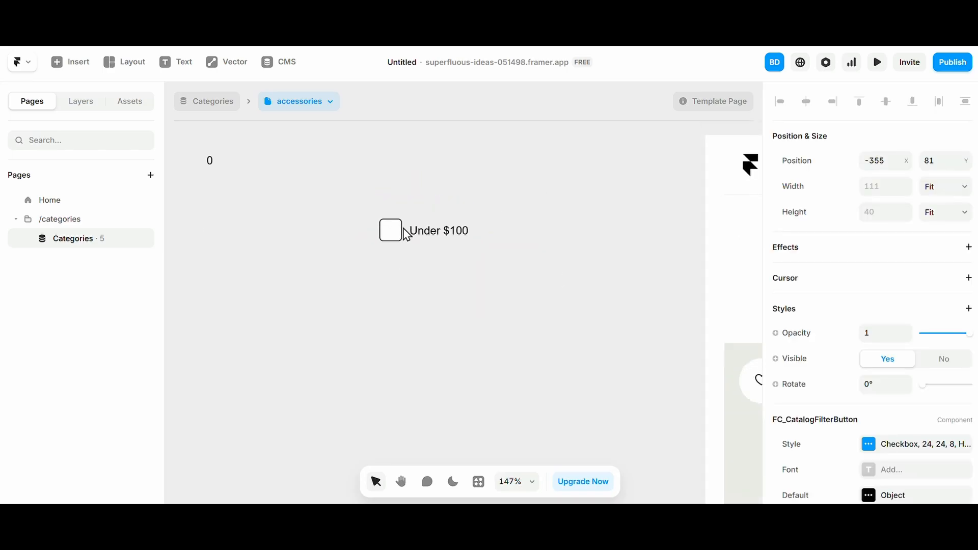
pyautogui.scroll(2, 403, 228)
pyautogui.hotkey('ctrl', 'Return')
# - Open the Style options of the filter button inside the stack and compare the Swatch and Button types, returning to Checkbox
pyautogui.doubleClick(411, 234)
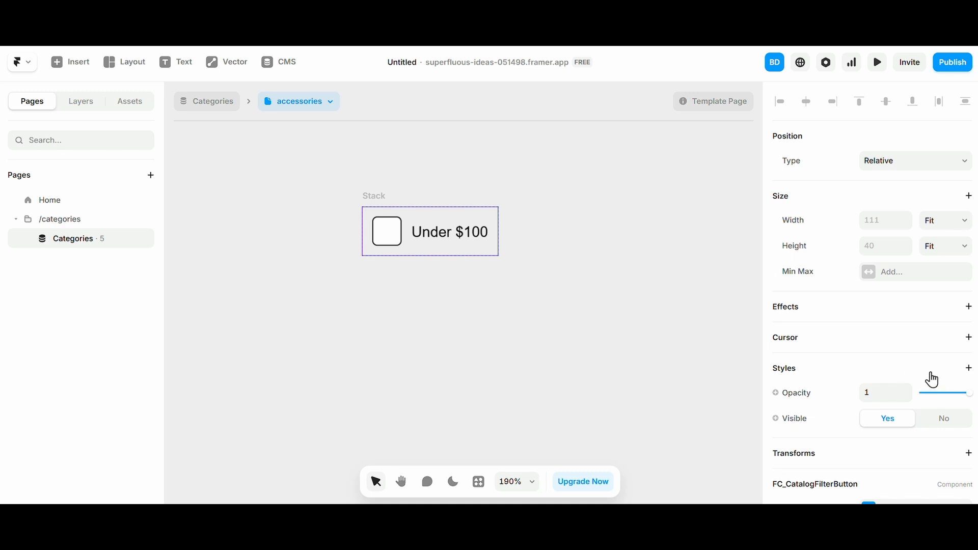
pyautogui.scroll(-5, 932, 379)
pyautogui.click(875, 240)
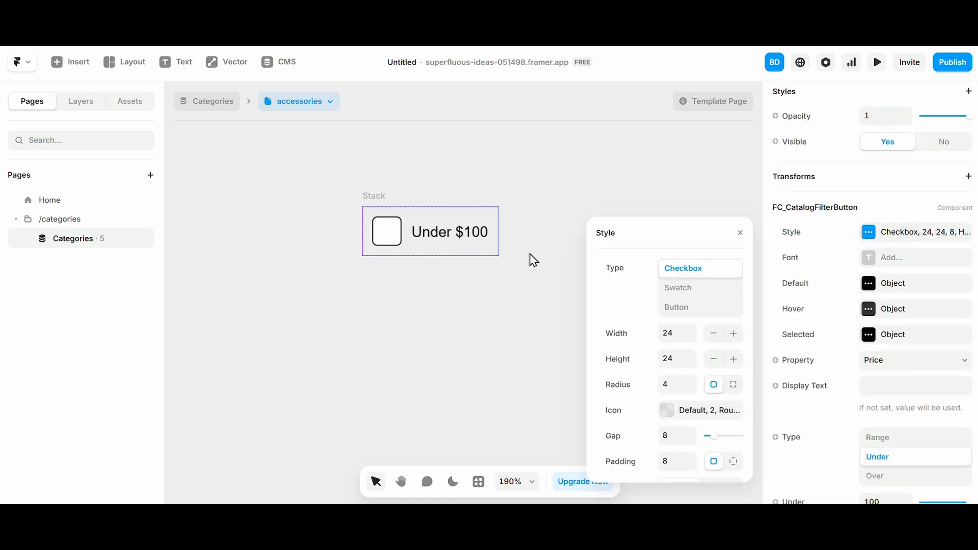
pyautogui.scroll(5, 389, 259)
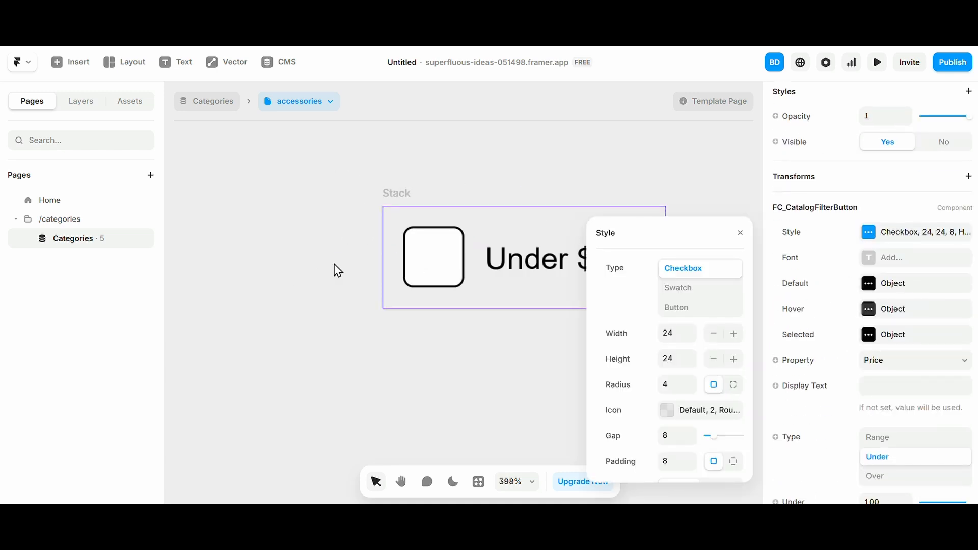
pyautogui.click(692, 292)
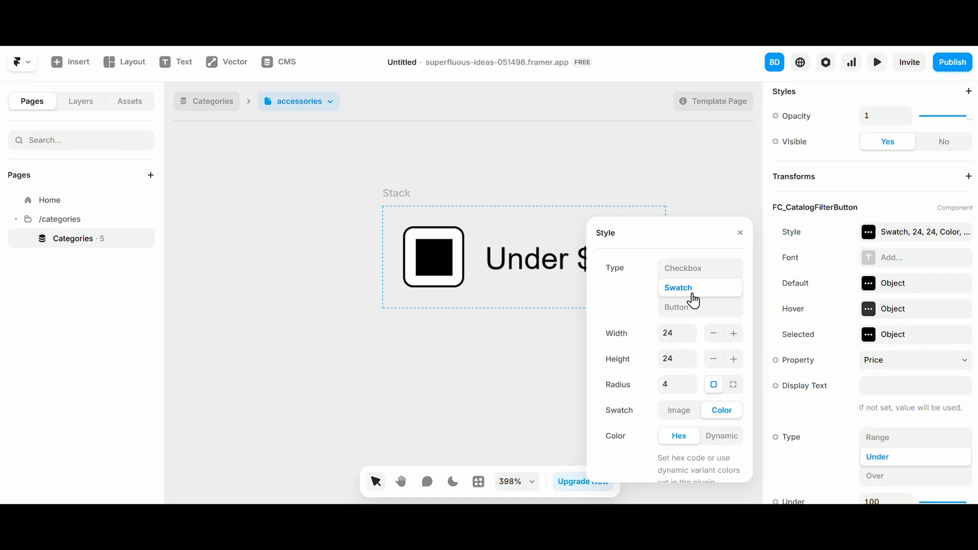
pyautogui.click(690, 308)
pyautogui.click(671, 268)
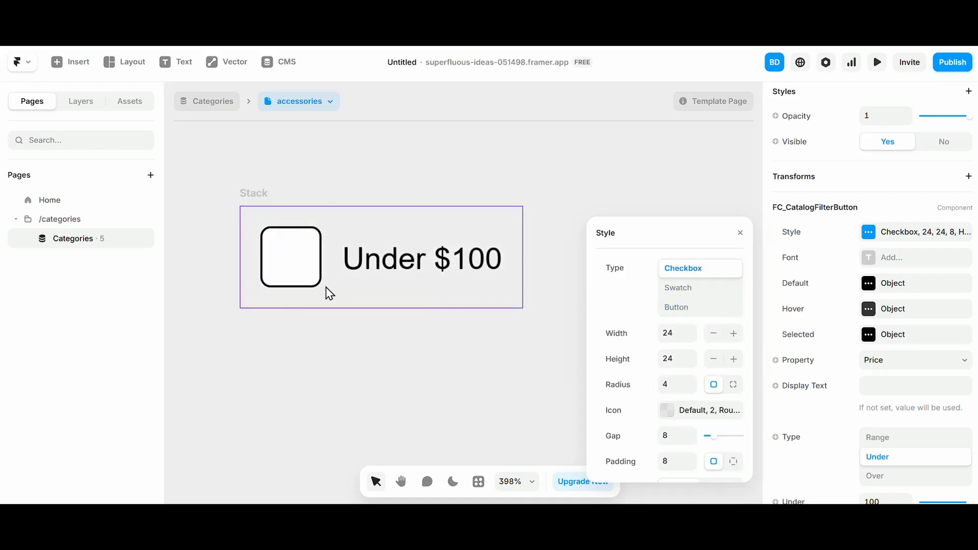
# - Switch the checkbox style's icon from Default to Custom and open its image chooser
pyautogui.scroll(-1, 687, 357)
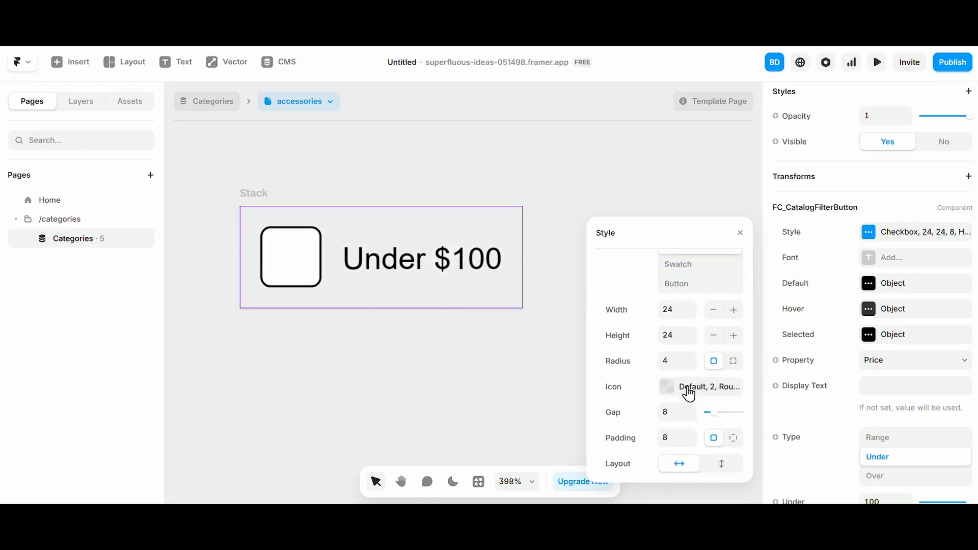
pyautogui.click(688, 391)
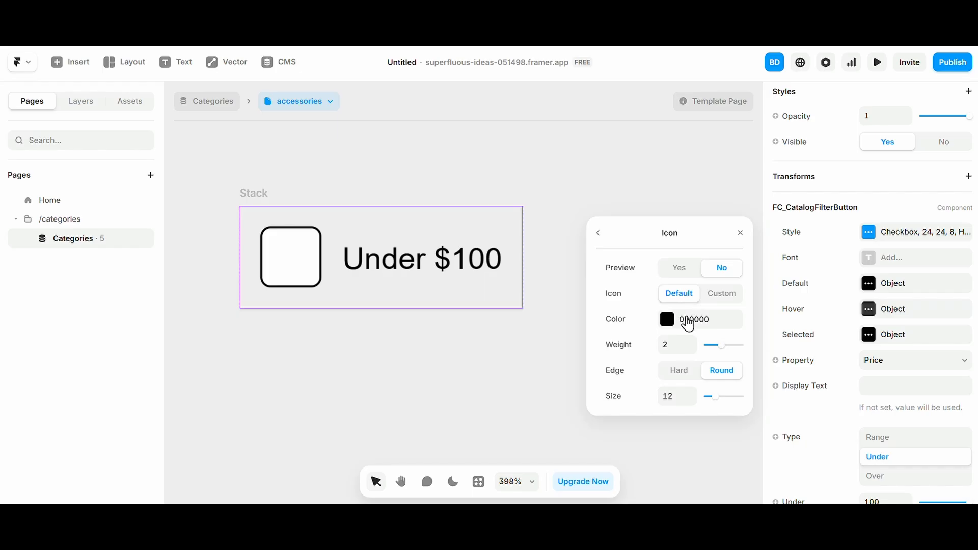
pyautogui.click(689, 324)
pyautogui.click(598, 233)
pyautogui.click(718, 294)
pyautogui.click(686, 345)
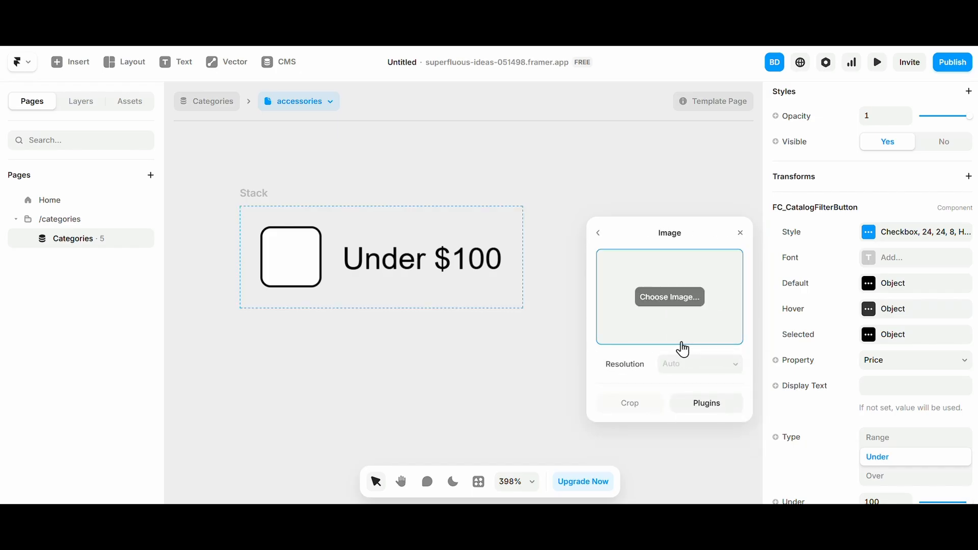
# - Search the Pexels image plugin for "check", look through the photo results for a checkmark, and close the plugin without choosing one
pyautogui.click(683, 407)
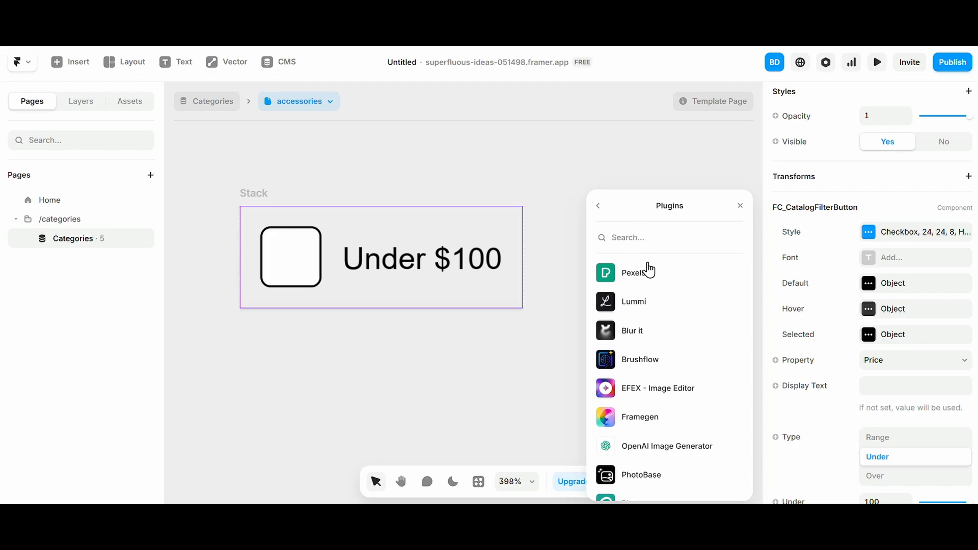
pyautogui.click(633, 273)
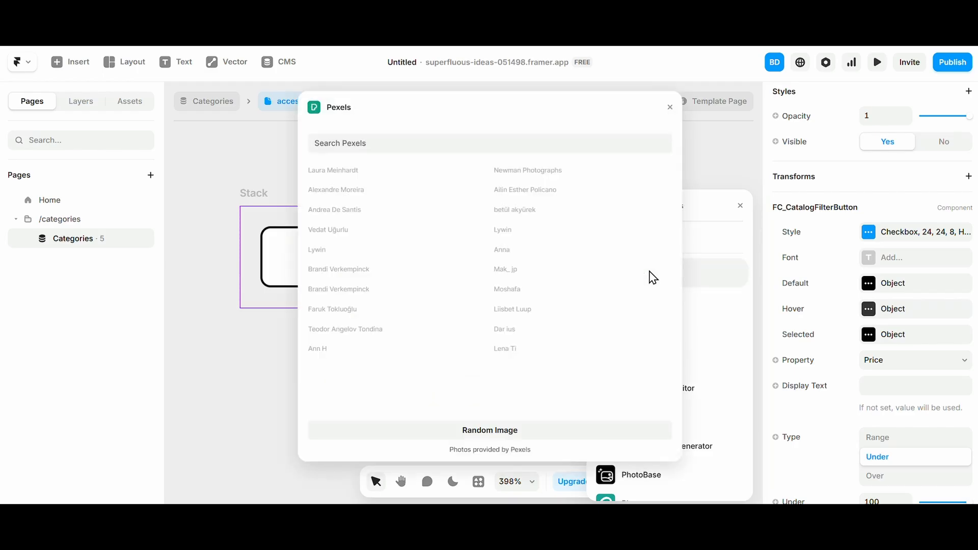
pyautogui.click(546, 135)
pyautogui.write('c')
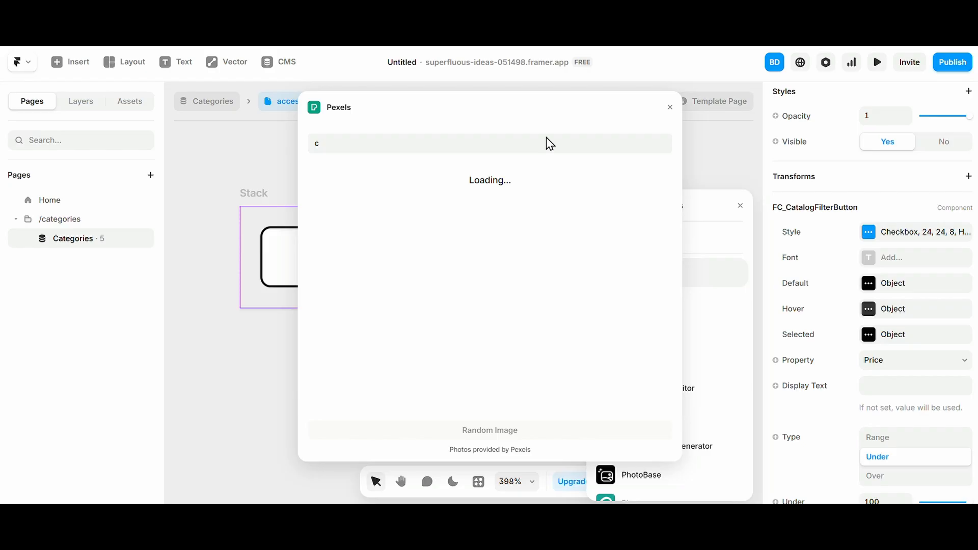
pyautogui.click(467, 142)
pyautogui.write('c')
pyautogui.click(467, 143)
pyautogui.press('BackSpace')
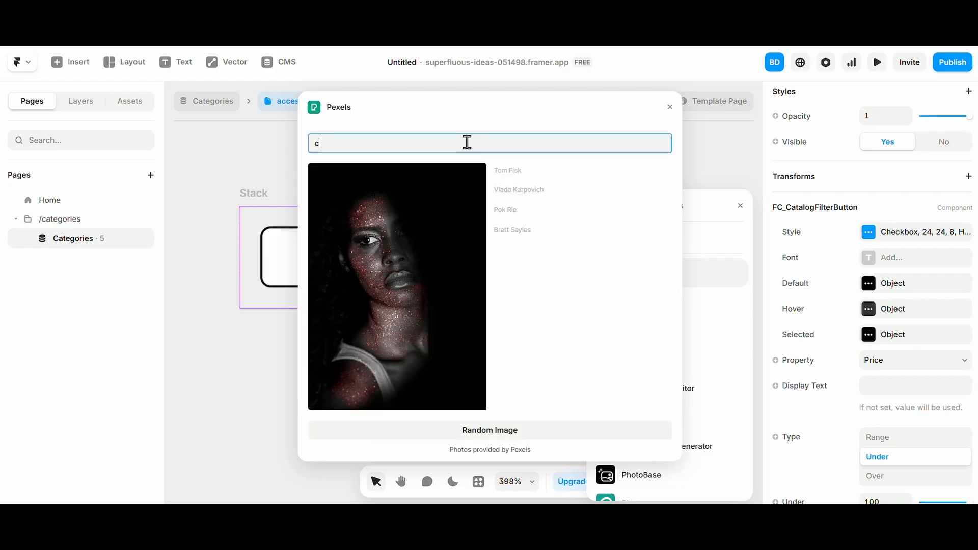
pyautogui.click(467, 142)
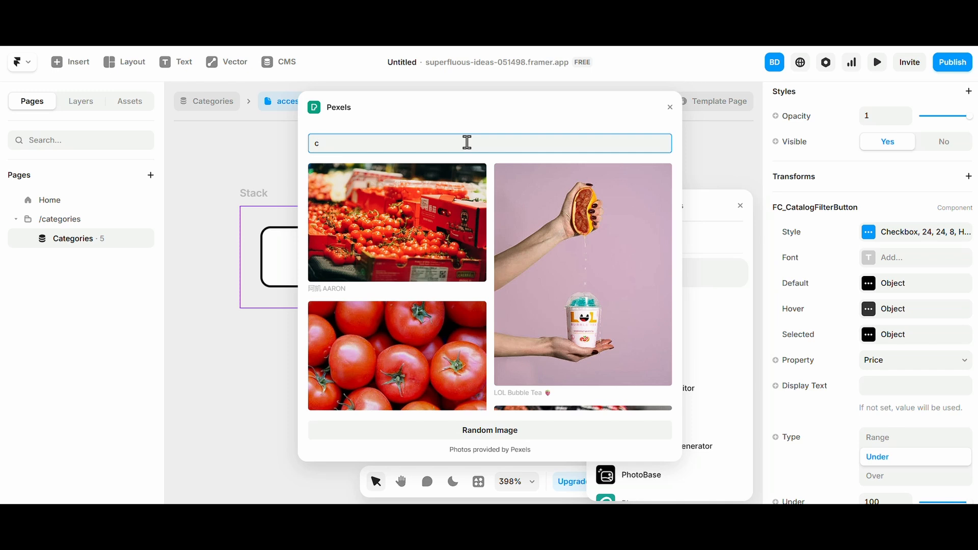
pyautogui.write('h')
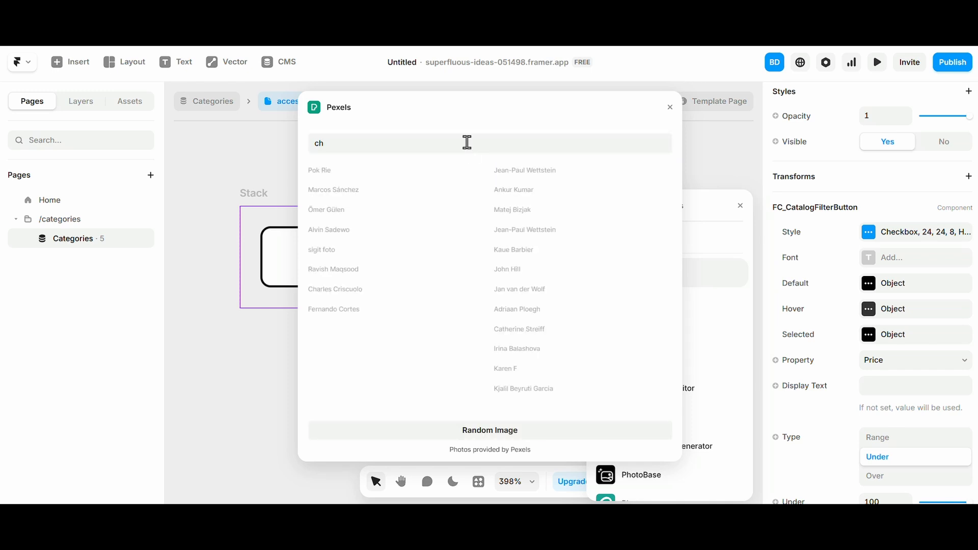
pyautogui.write('e')
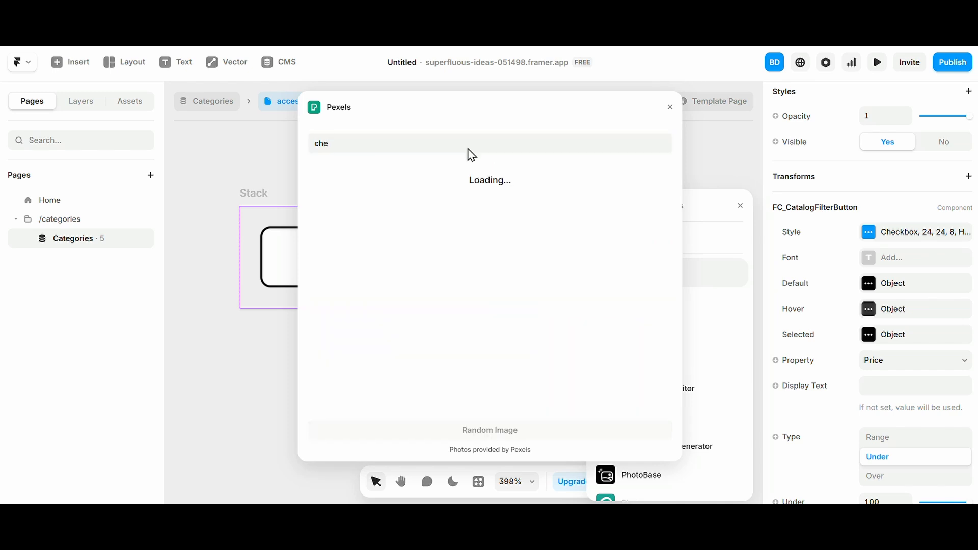
pyautogui.write('c')
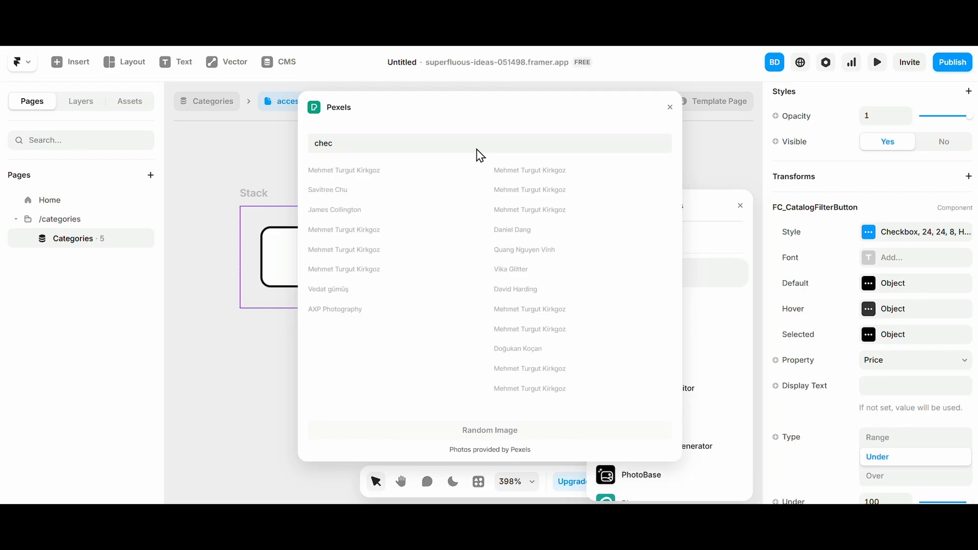
pyautogui.click(483, 145)
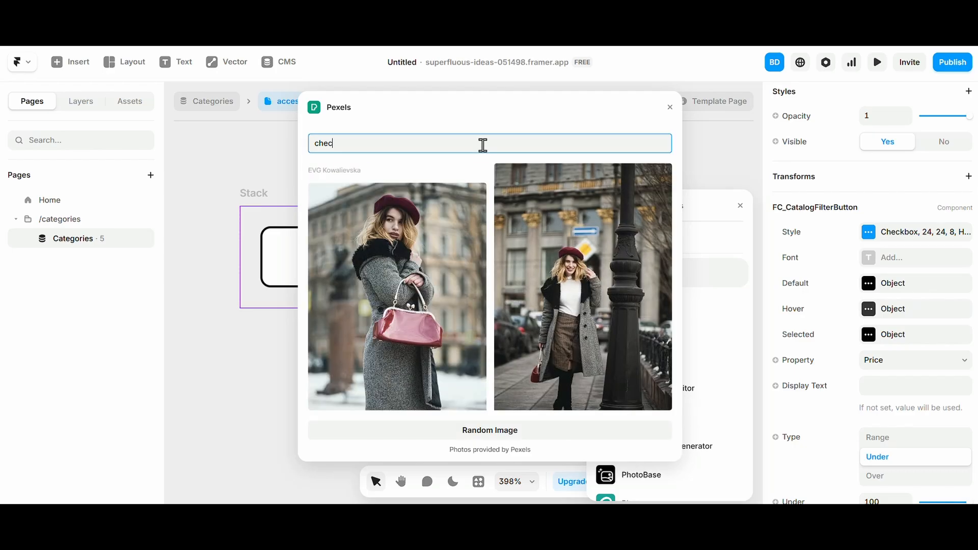
pyautogui.write('k')
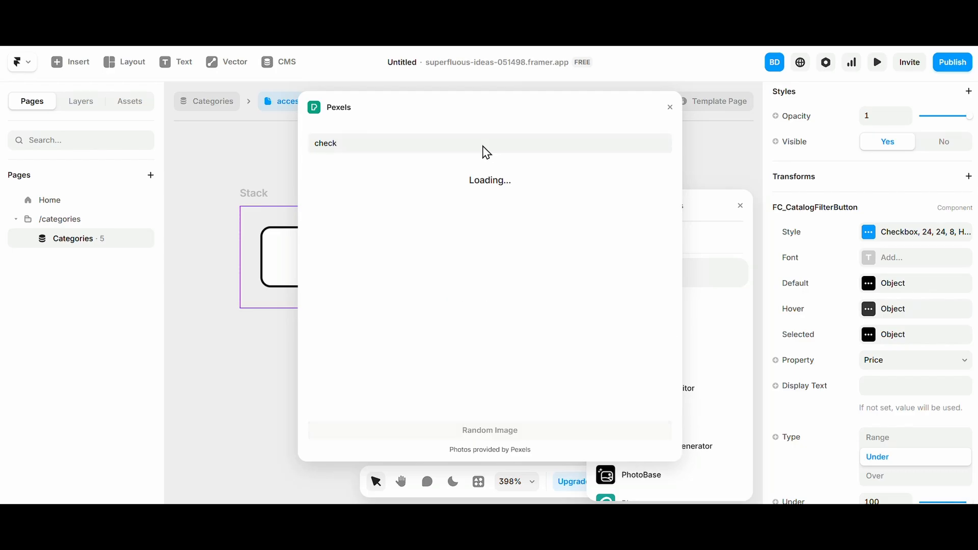
pyautogui.scroll(-10, 526, 257)
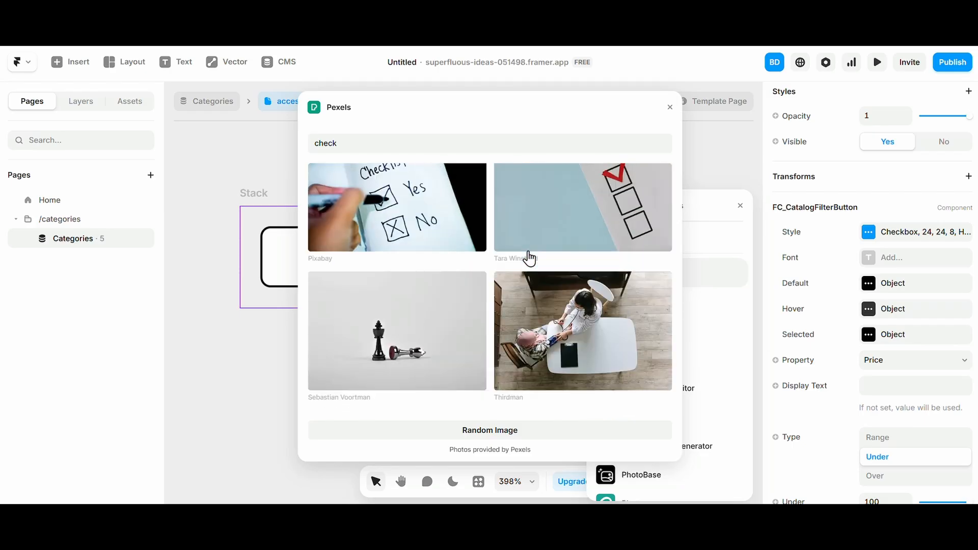
pyautogui.scroll(-20, 458, 300)
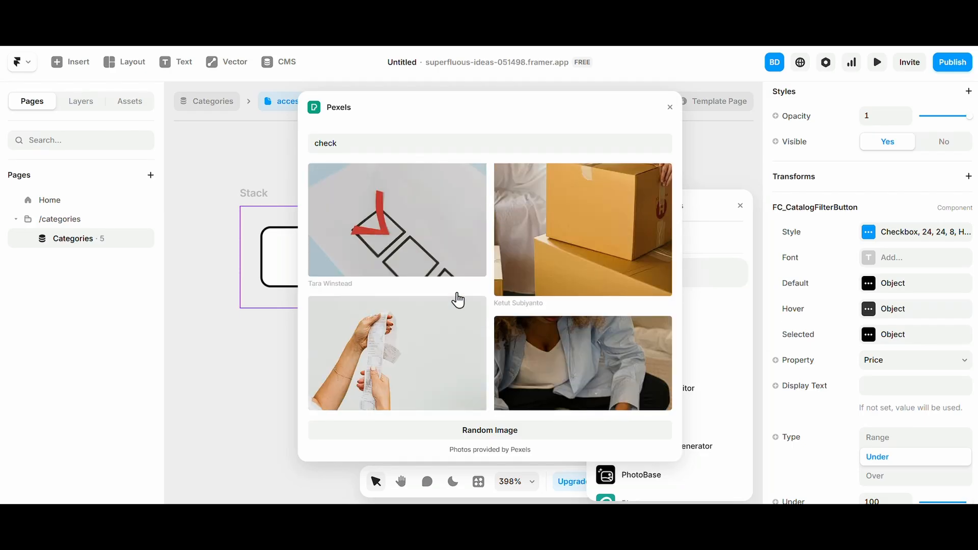
pyautogui.scroll(-15, 458, 300)
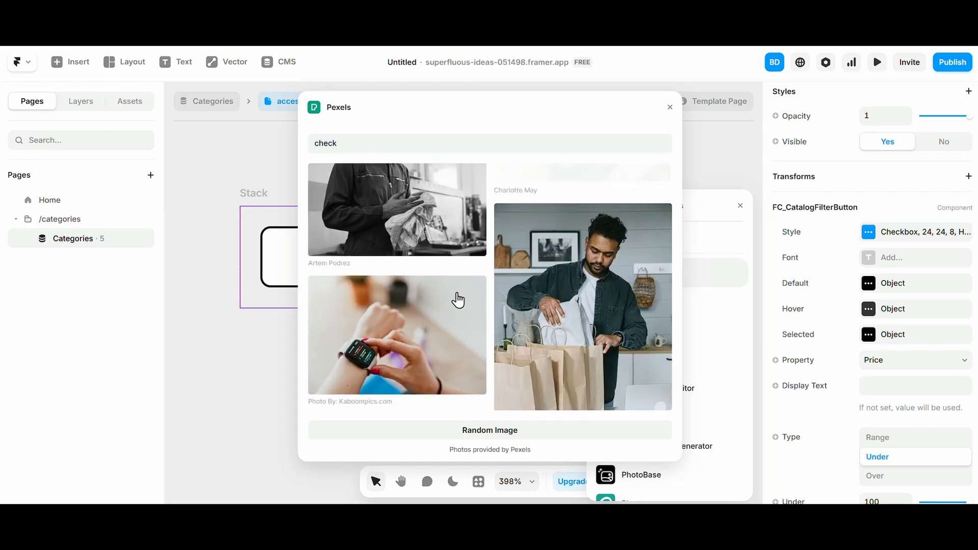
pyautogui.click(669, 107)
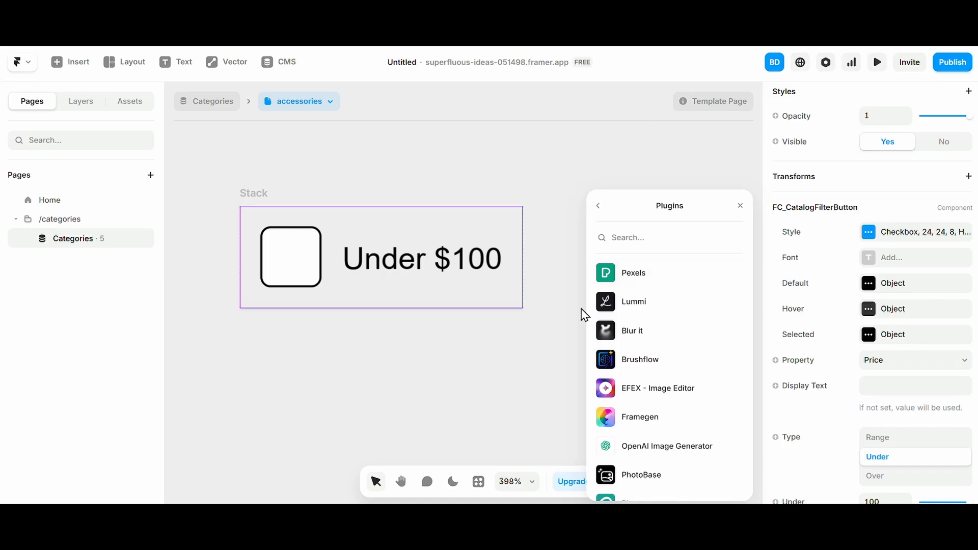
# - Return from the image chooser to the checkbox's Icon settings and switch the icon back to Default
pyautogui.click(598, 205)
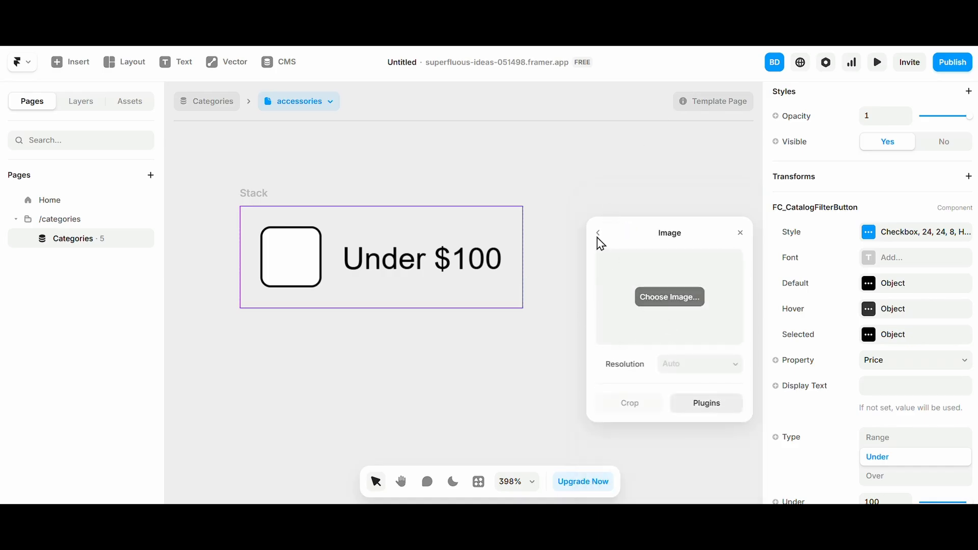
pyautogui.click(598, 234)
pyautogui.click(680, 289)
pyautogui.scroll(3, 349, 258)
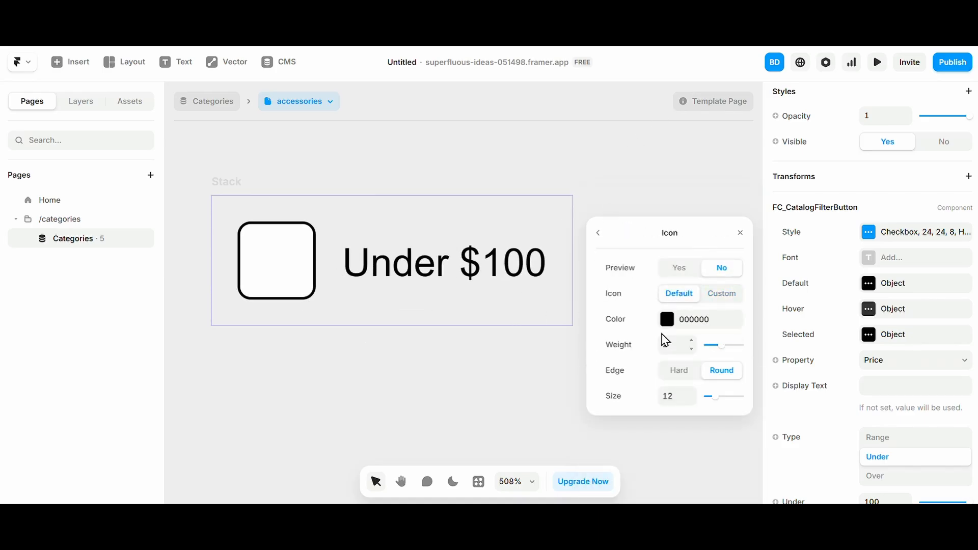
# - Try the Hard edge on the checkbox icon, set it back to Round, and turn on the icon preview
pyautogui.click(679, 371)
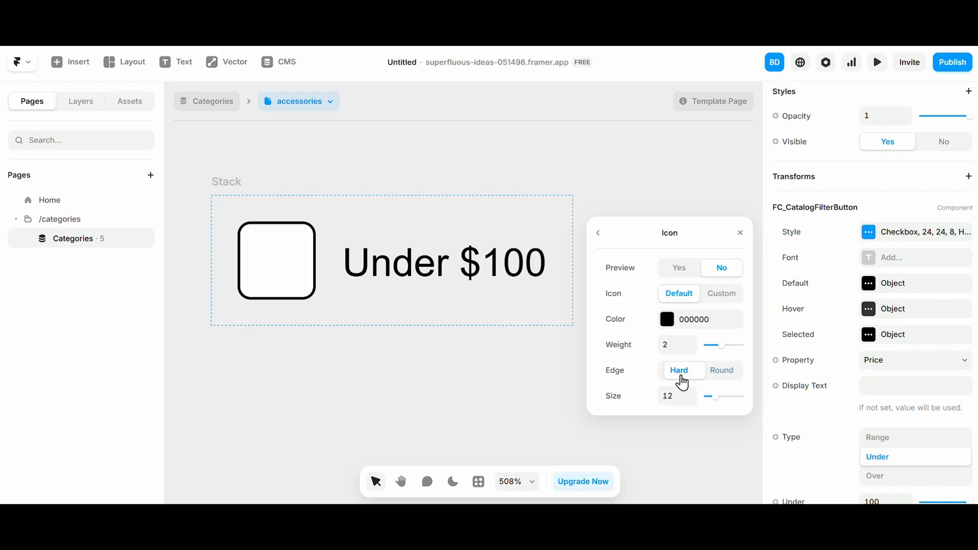
pyautogui.click(719, 373)
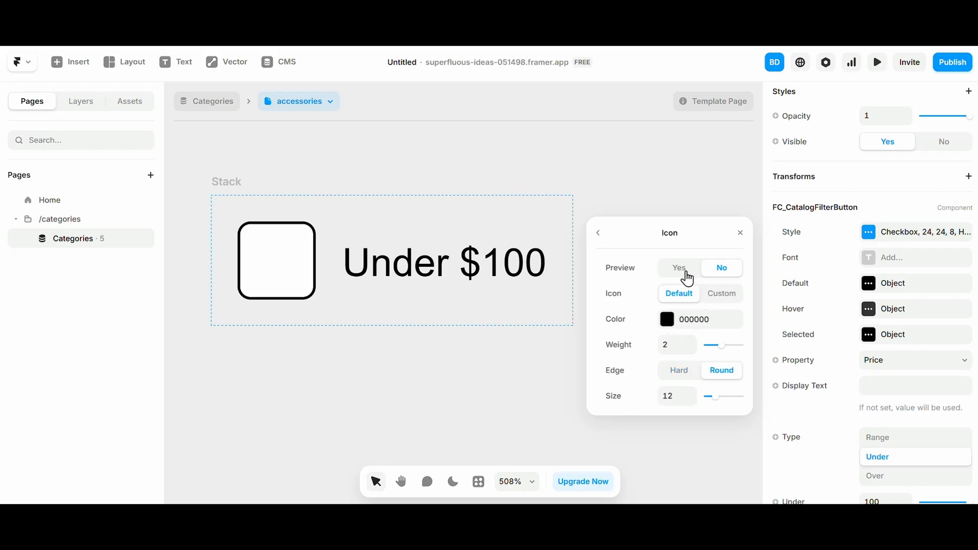
pyautogui.click(682, 269)
# - Change the checkmark icon's color to a bright blue and close the style settings
pyautogui.click(682, 320)
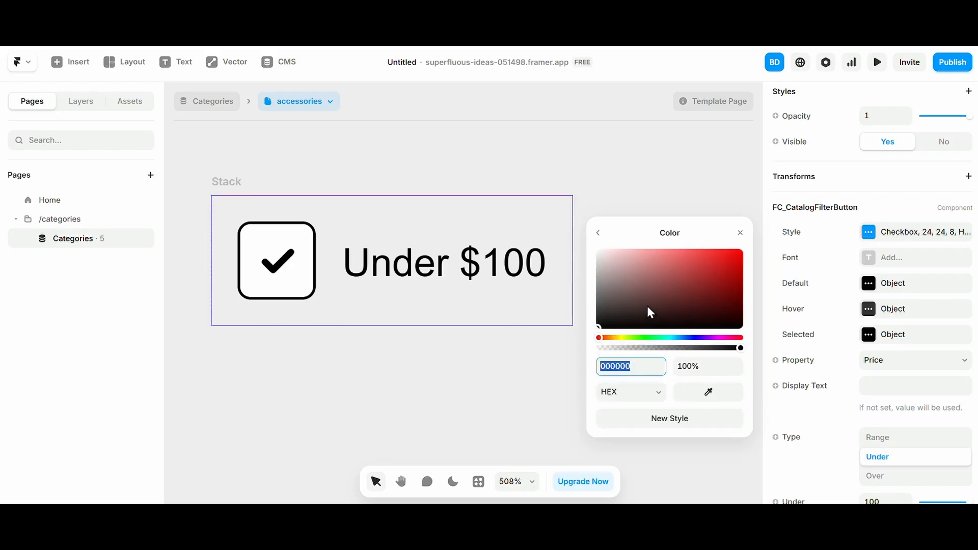
pyautogui.moveTo(647, 305); pyautogui.dragTo(748, 257)
pyautogui.click(685, 337)
pyautogui.moveTo(691, 338); pyautogui.dragTo(680, 337)
pyautogui.click(489, 403)
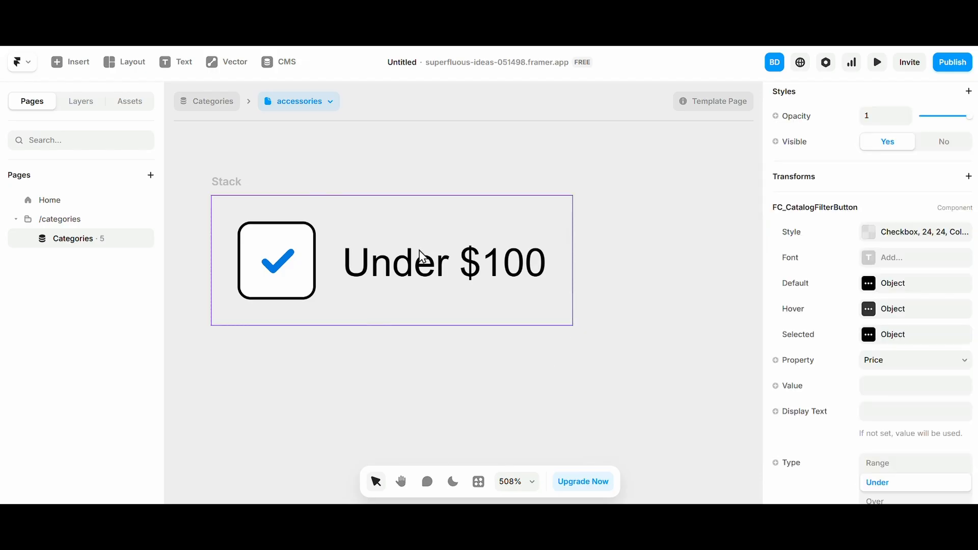
# - Apply the Inter font to the catalog filter button and set its default-state border colour to A6A6A6
pyautogui.click(887, 267)
pyautogui.click(887, 265)
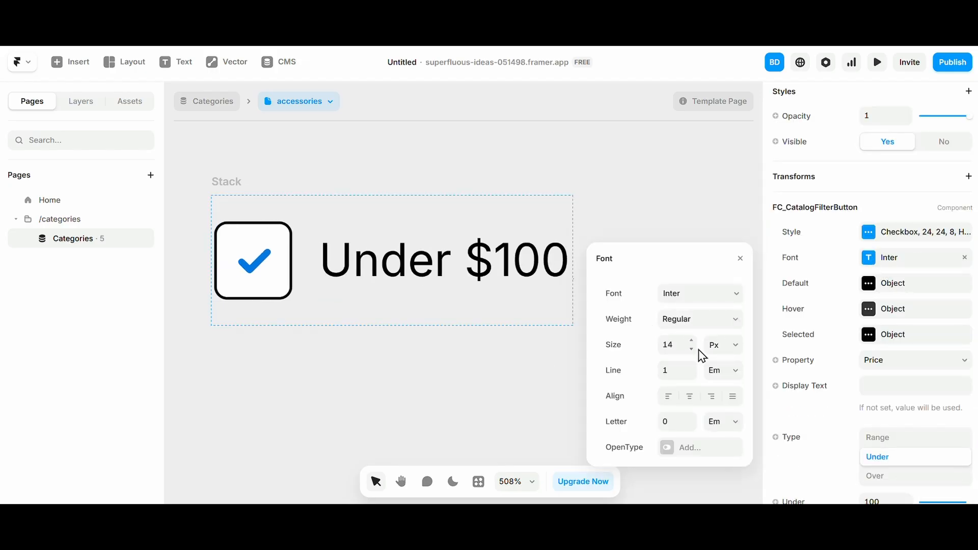
pyautogui.click(886, 283)
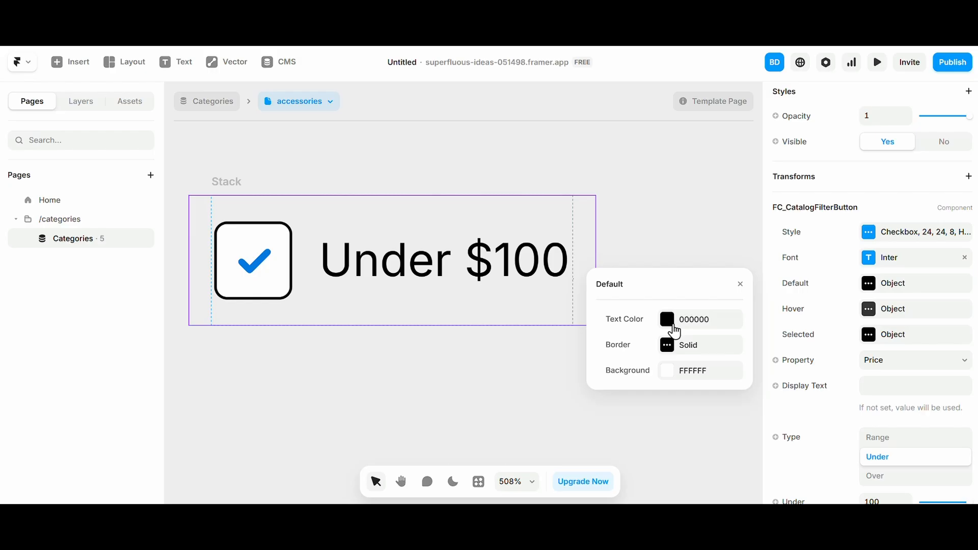
pyautogui.click(677, 350)
pyautogui.moveTo(600, 357); pyautogui.dragTo(574, 336)
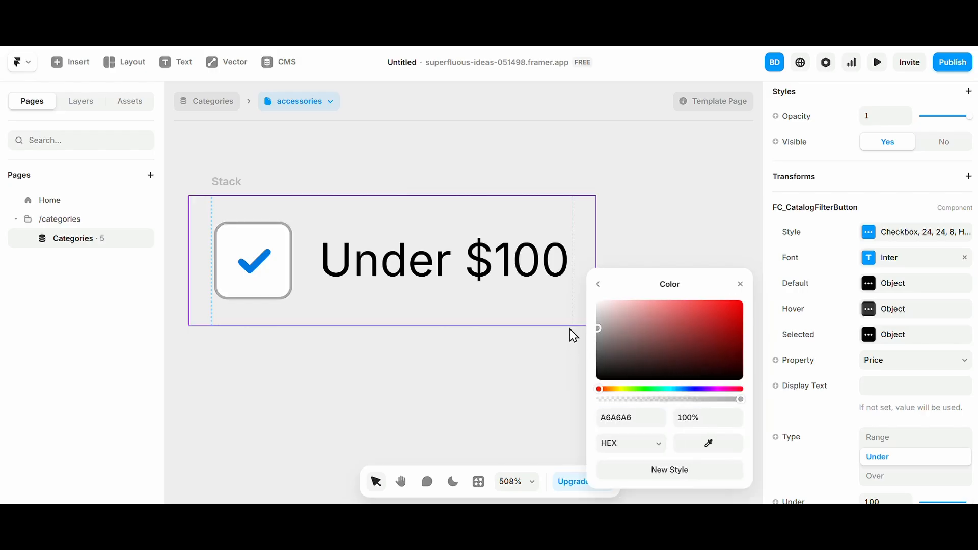
pyautogui.click(598, 283)
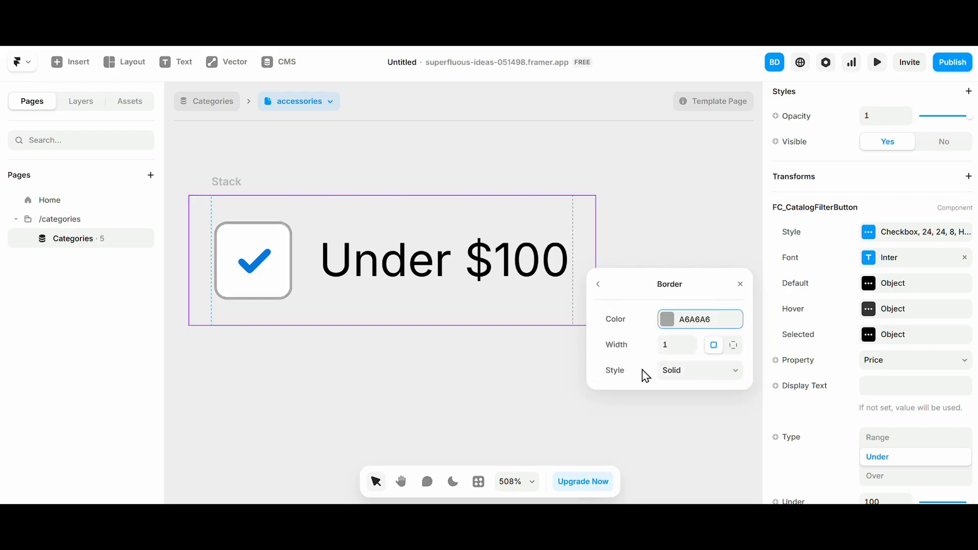
pyautogui.click(598, 284)
# - Set the filter button's default-state text colour to 808080
pyautogui.click(700, 319)
pyautogui.moveTo(655, 355); pyautogui.dragTo(571, 341)
pyautogui.click(598, 283)
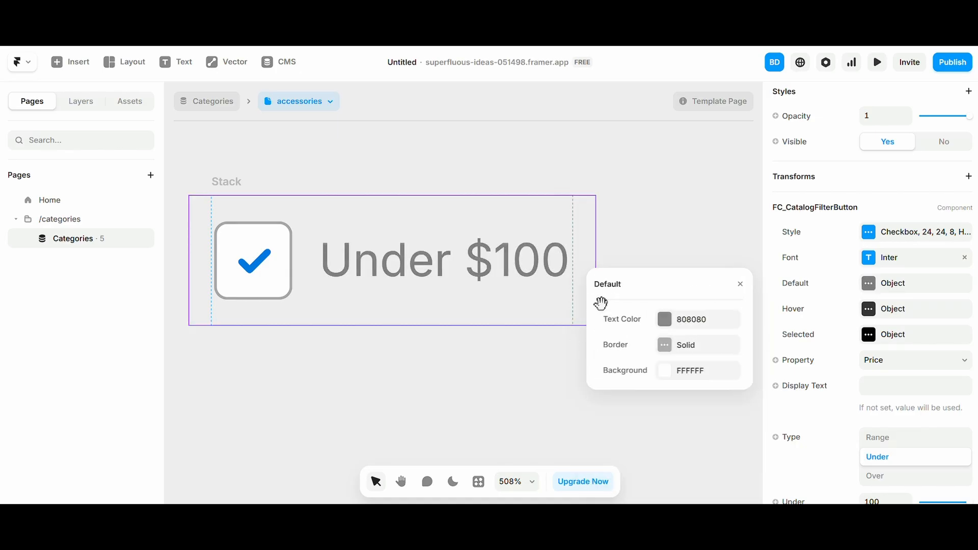
# - Set the filter button's selected-state border colour to the blue sampled from the checkbox tick
pyautogui.click(892, 316)
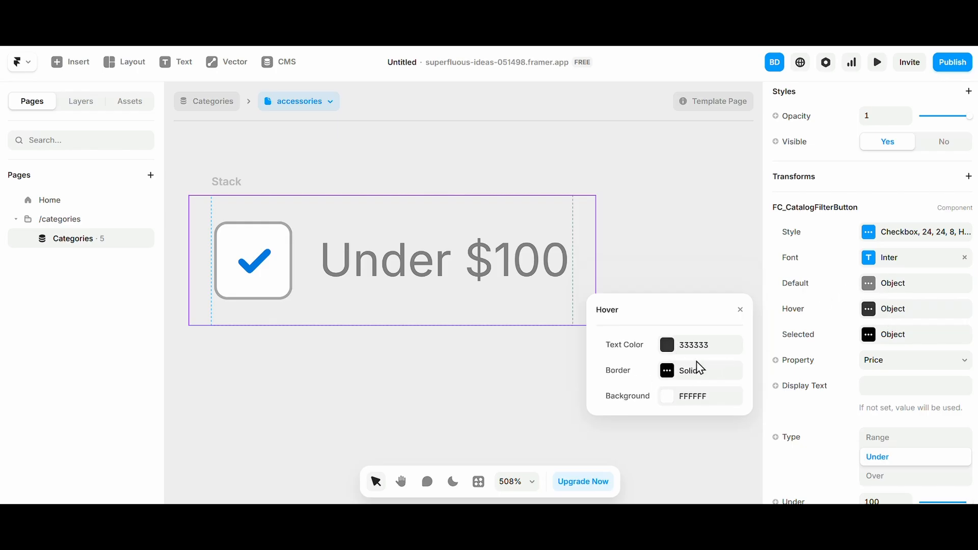
pyautogui.click(897, 334)
pyautogui.click(723, 370)
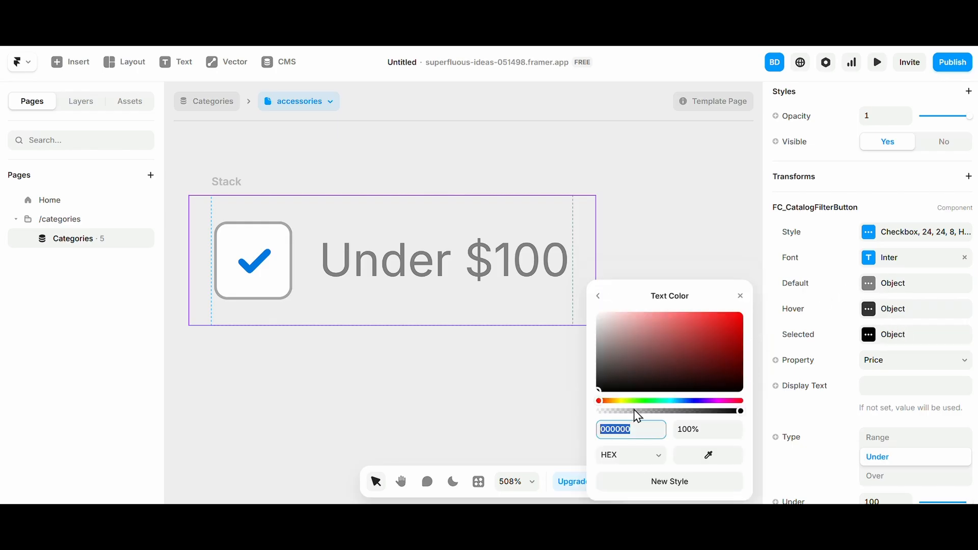
pyautogui.click(592, 294)
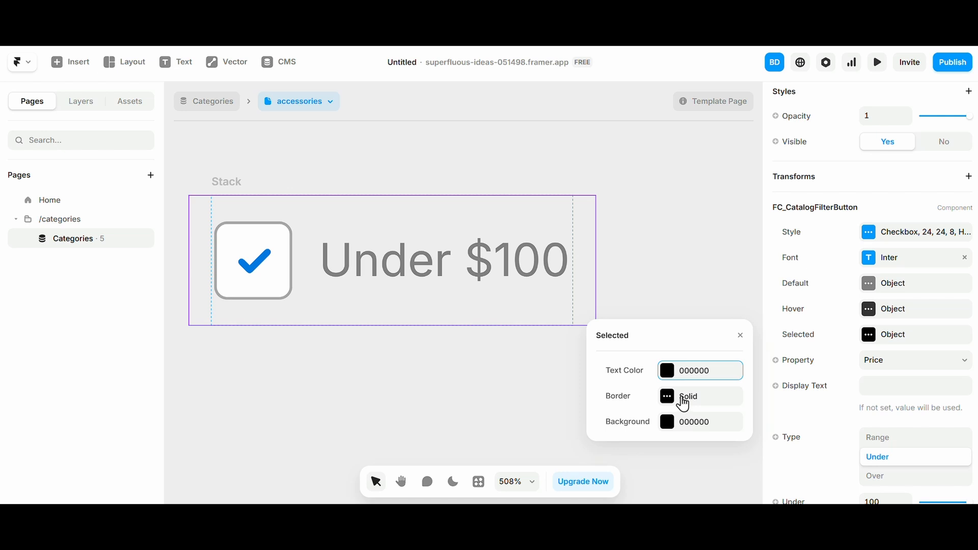
pyautogui.click(684, 404)
pyautogui.click(680, 371)
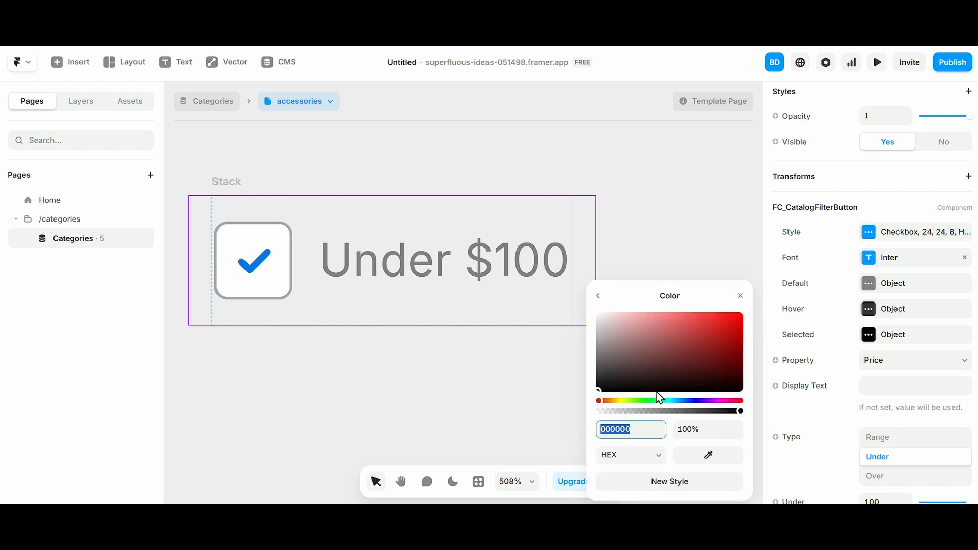
pyautogui.click(707, 454)
pyautogui.click(253, 260)
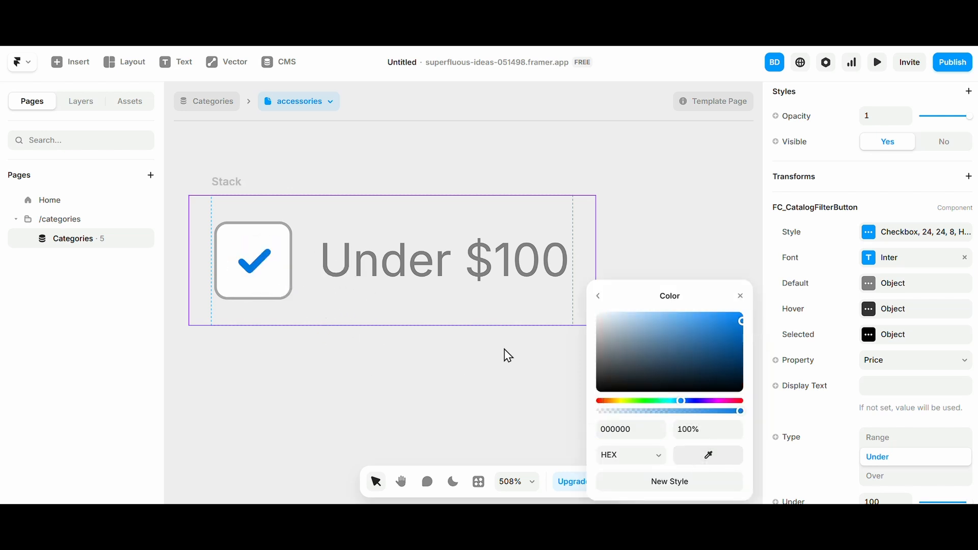
pyautogui.click(599, 296)
pyautogui.click(599, 335)
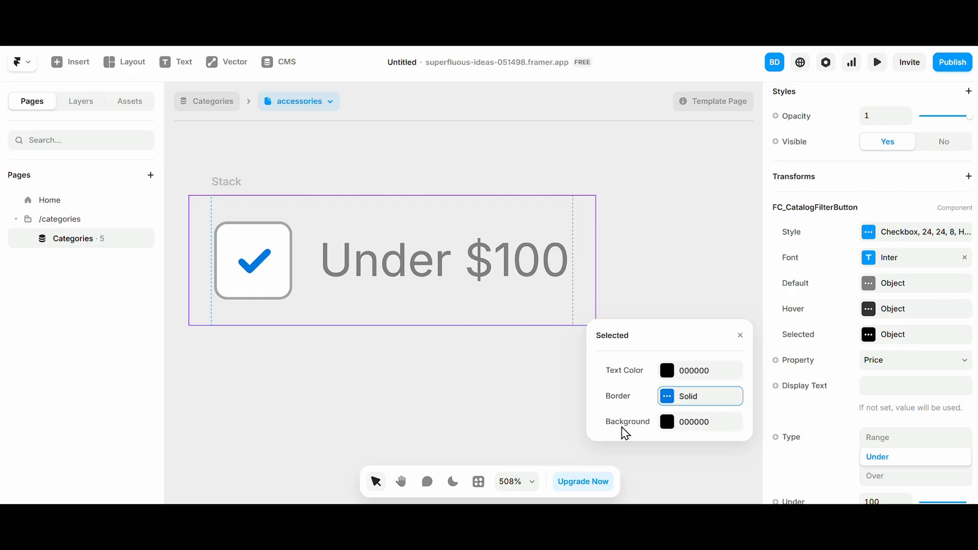
# - Set the filter button's selected-state background colour to white, FFFFFF
pyautogui.click(714, 426)
pyautogui.click(652, 344)
pyautogui.moveTo(653, 350); pyautogui.dragTo(590, 301)
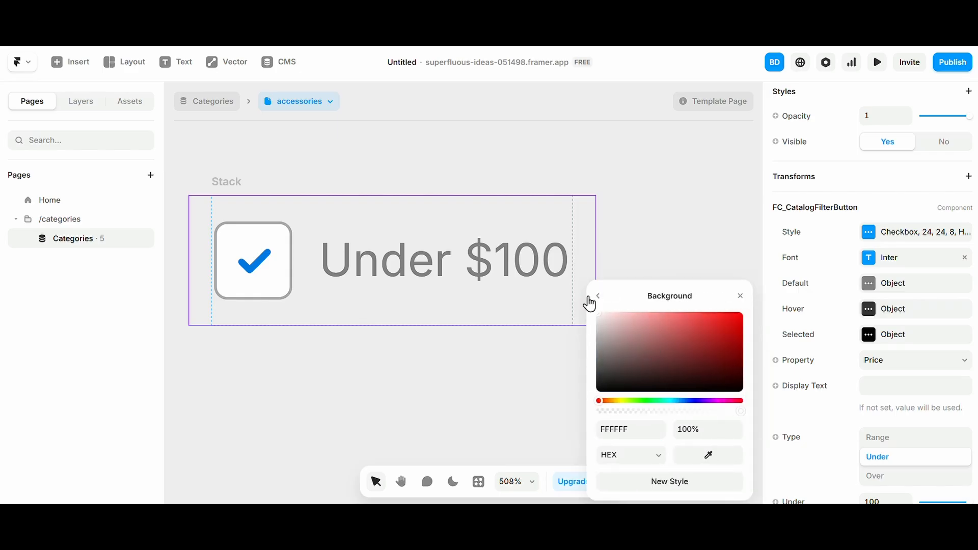
pyautogui.click(597, 297)
# - Change the property that the filter button filters by to Collection
pyautogui.click(883, 362)
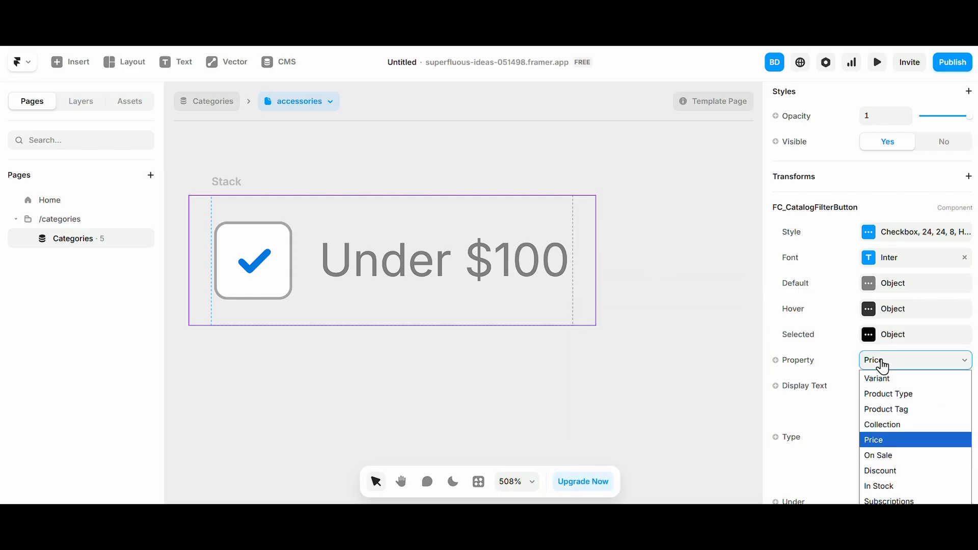
pyautogui.click(825, 391)
pyautogui.click(859, 362)
pyautogui.scroll(-2, 900, 311)
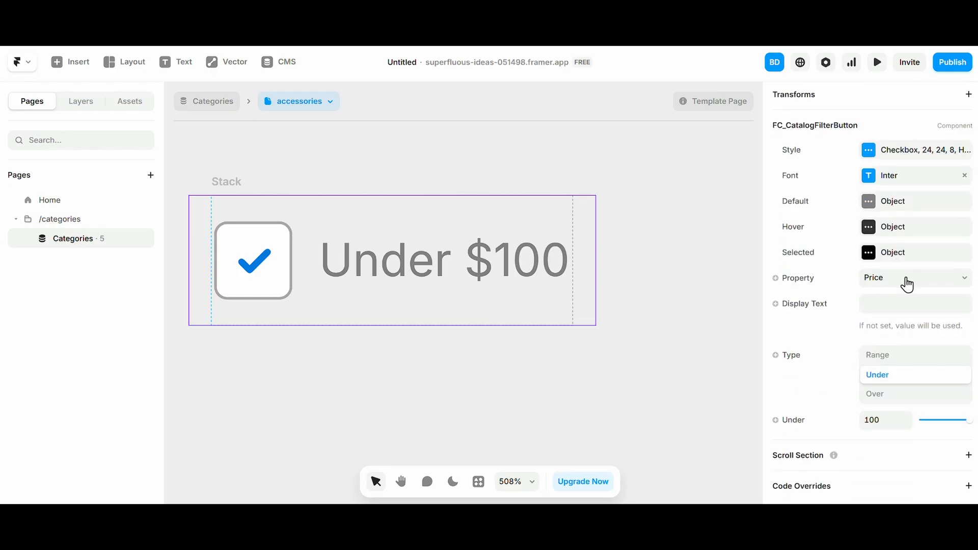
pyautogui.click(907, 279)
pyautogui.click(886, 342)
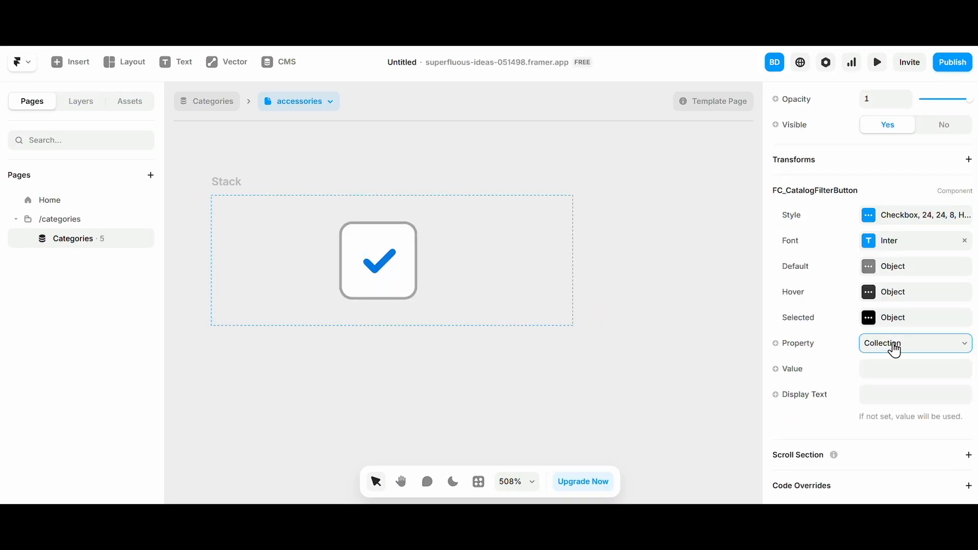
pyautogui.click(879, 367)
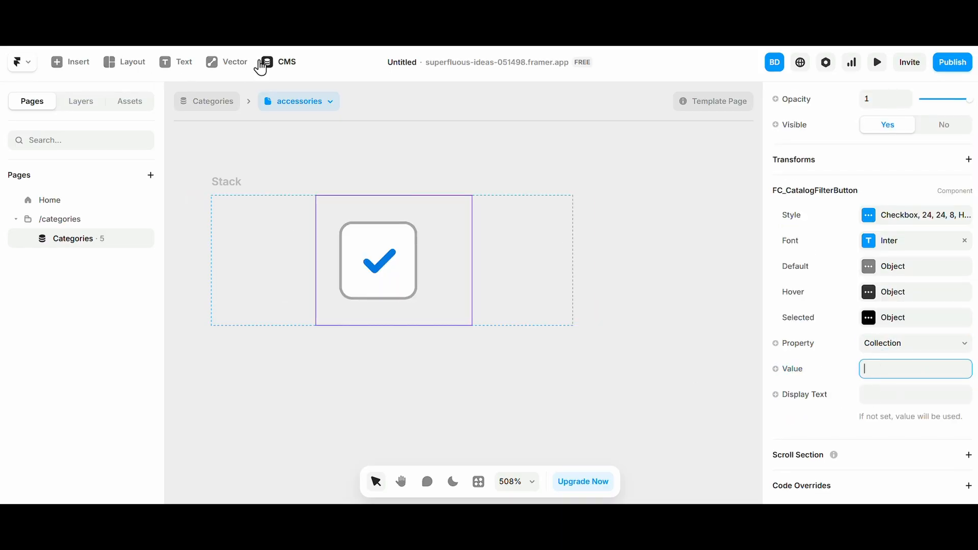
# - Copy the Collections text of the Field Days Jersey item from the synced Framer Commerce collection in the CMS
pyautogui.click(209, 103)
pyautogui.click(98, 204)
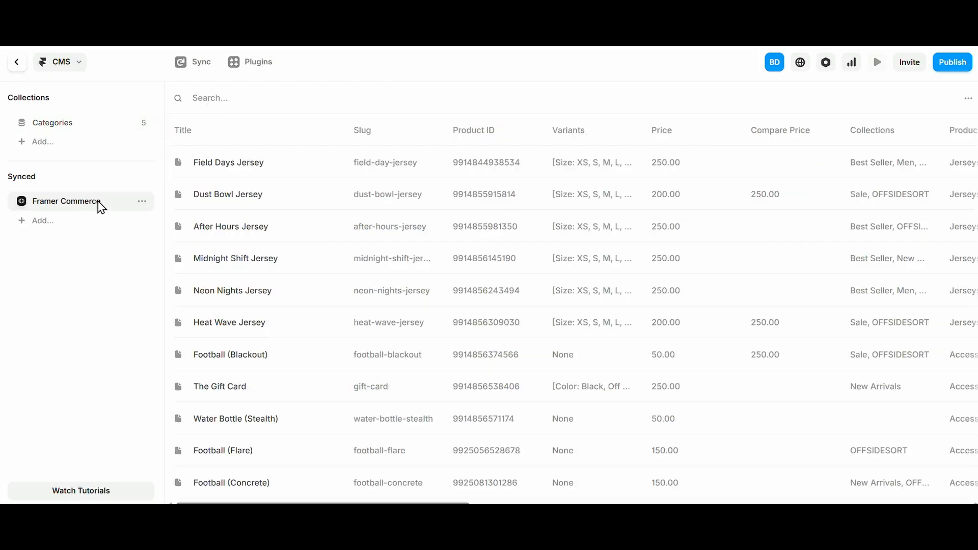
pyautogui.hscroll(5, 594, 188)
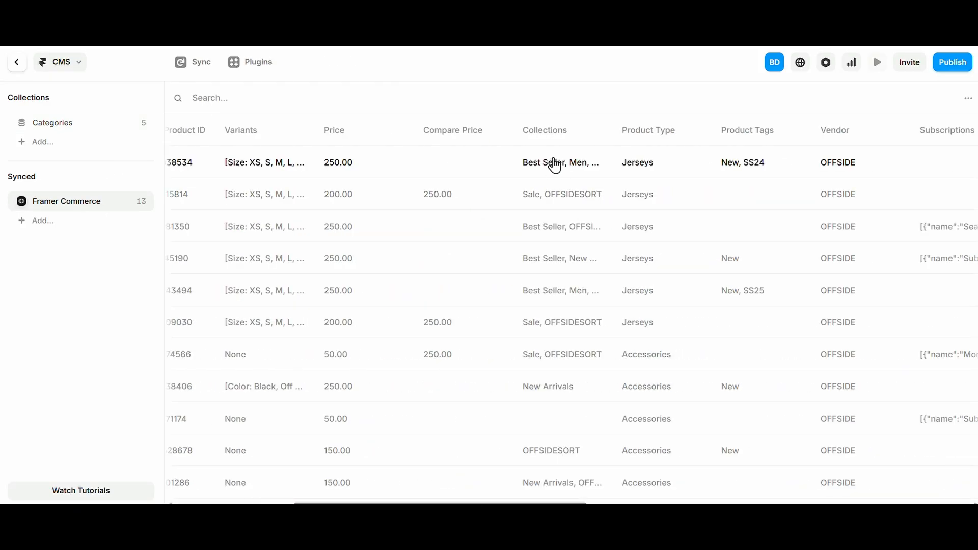
pyautogui.click(555, 165)
pyautogui.scroll(-6, 563, 356)
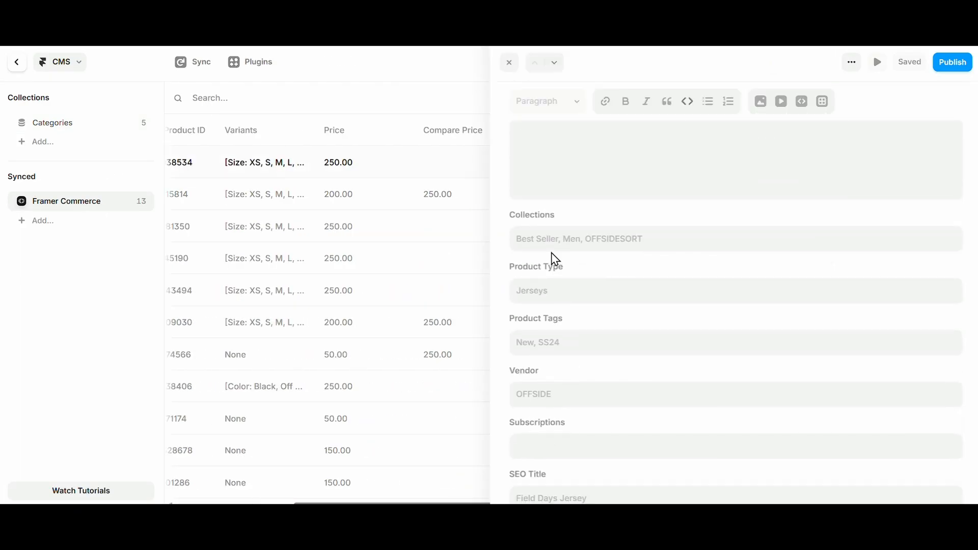
pyautogui.click(565, 239)
pyautogui.hotkey('ctrl', 'c')
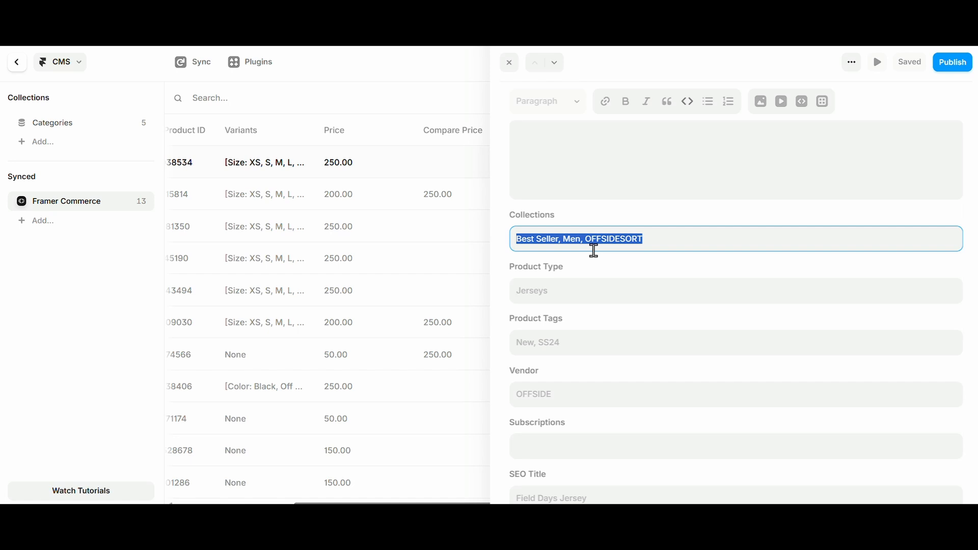
# - Return to the Categories page and paste the copied collections as the filter value, trimmed to "Best Seller"
pyautogui.click(459, 65)
pyautogui.click(12, 66)
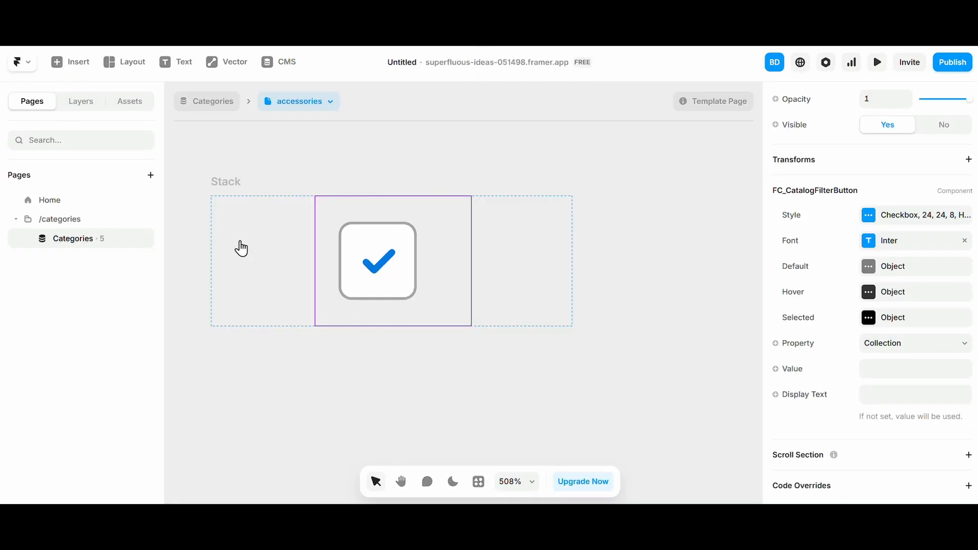
pyautogui.click(891, 370)
pyautogui.hotkey('ctrl', 'v')
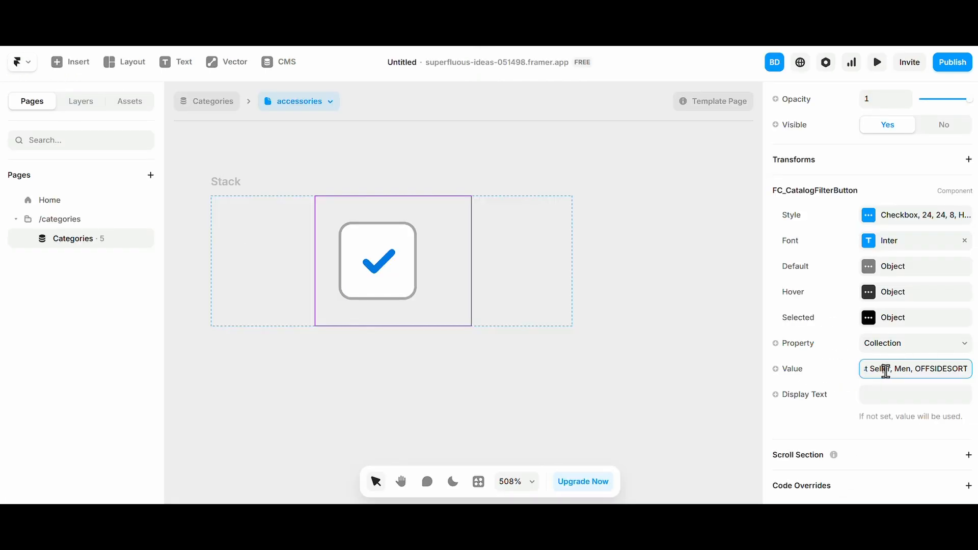
pyautogui.keyDown('shift'); pyautogui.click(891, 371); pyautogui.keyUp('shift')
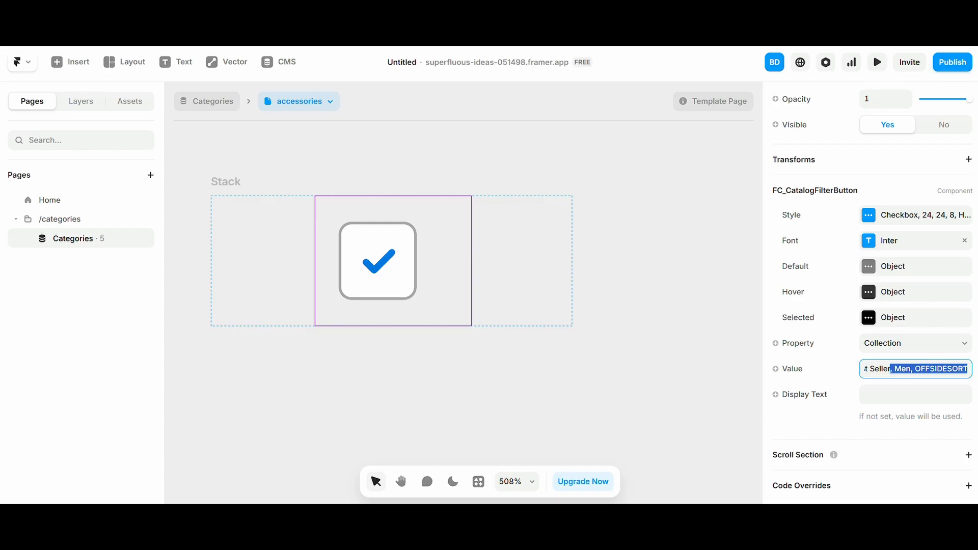
pyautogui.press('BackSpace')
pyautogui.press('Return')
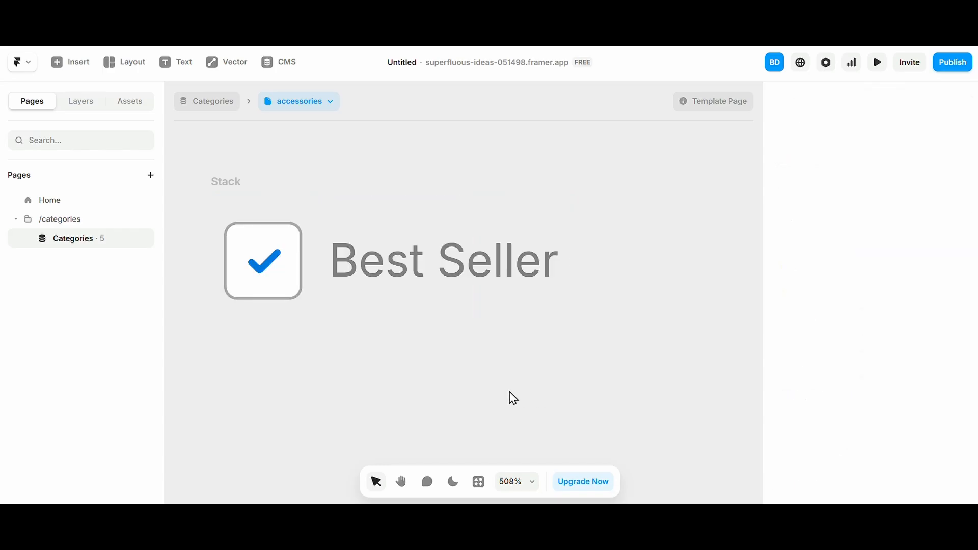
# - Copy the filter value "Best Seller" into the filter button's display text
pyautogui.scroll(-5, 510, 395)
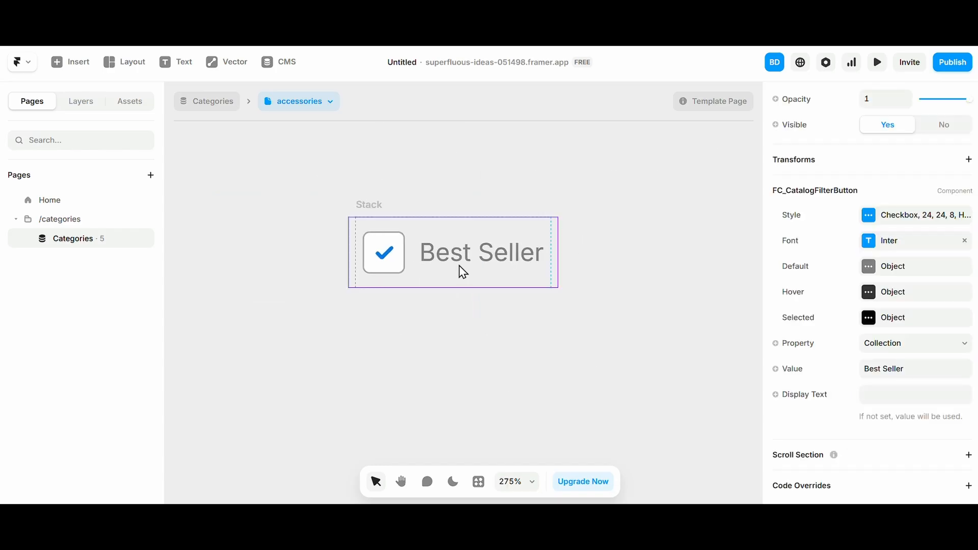
pyautogui.click(919, 370)
pyautogui.click(919, 370)
pyautogui.hotkey('ctrl', 'c')
pyautogui.click(913, 393)
pyautogui.hotkey('ctrl', 'v')
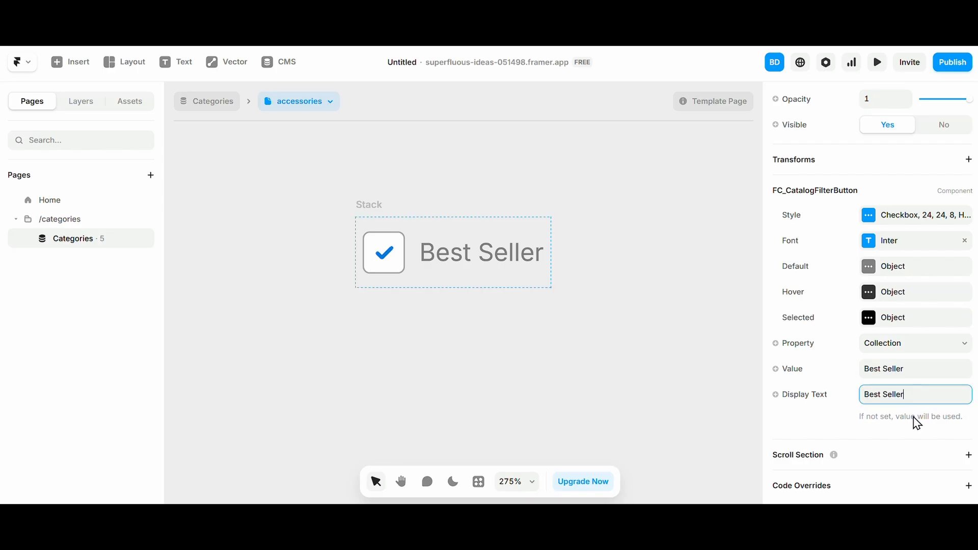
pyautogui.press('Return')
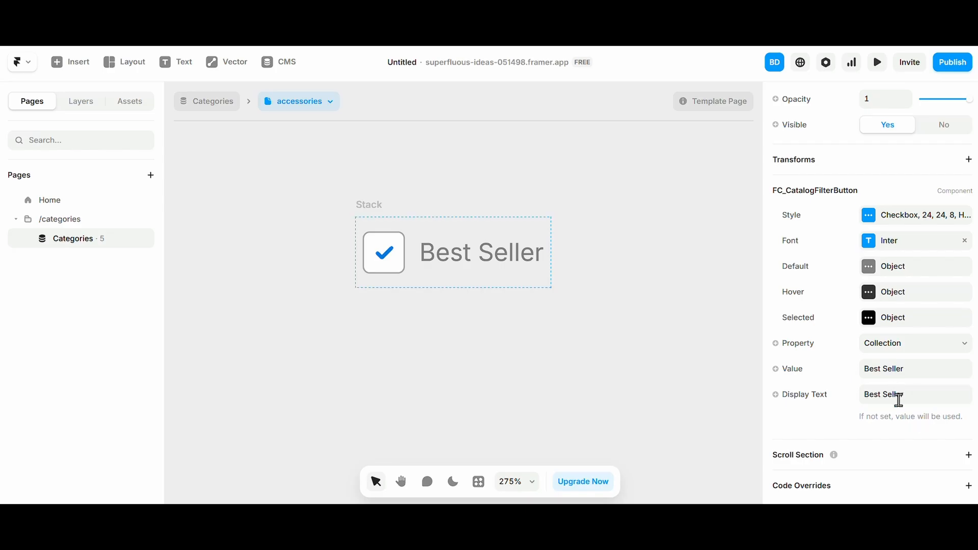
# - Compare the filter button's value with the collection names in the synced Framer Commerce items, and return to the page
pyautogui.click(907, 393)
pyautogui.press('Return')
pyautogui.click(893, 370)
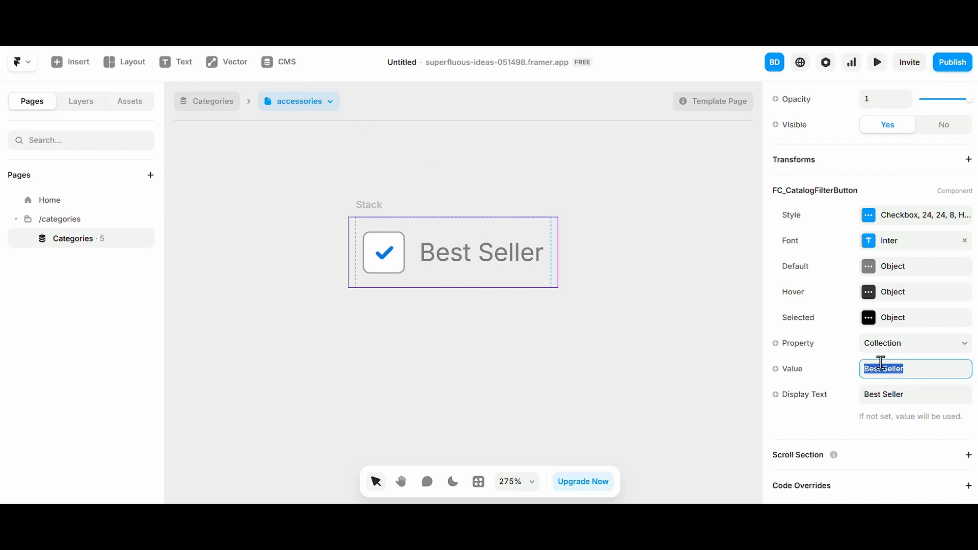
pyautogui.click(286, 65)
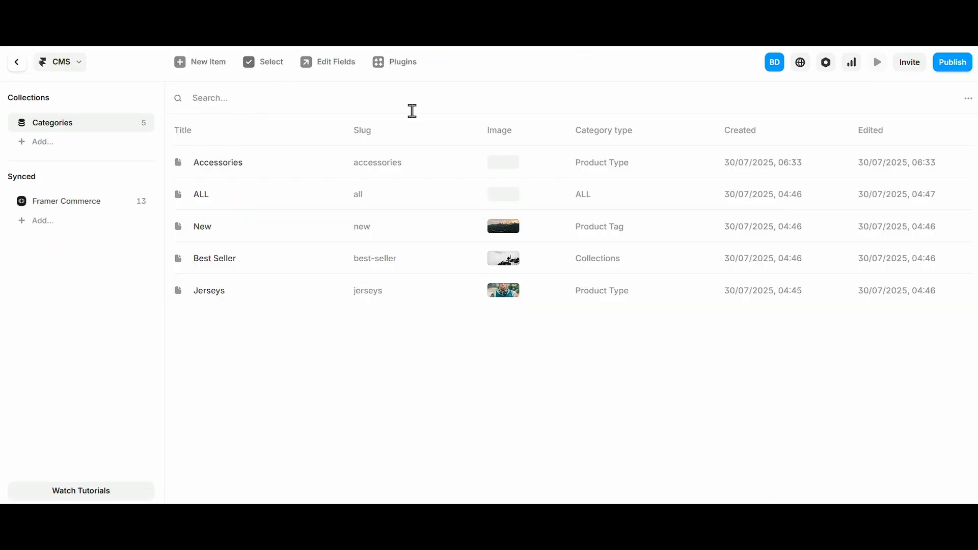
pyautogui.click(35, 201)
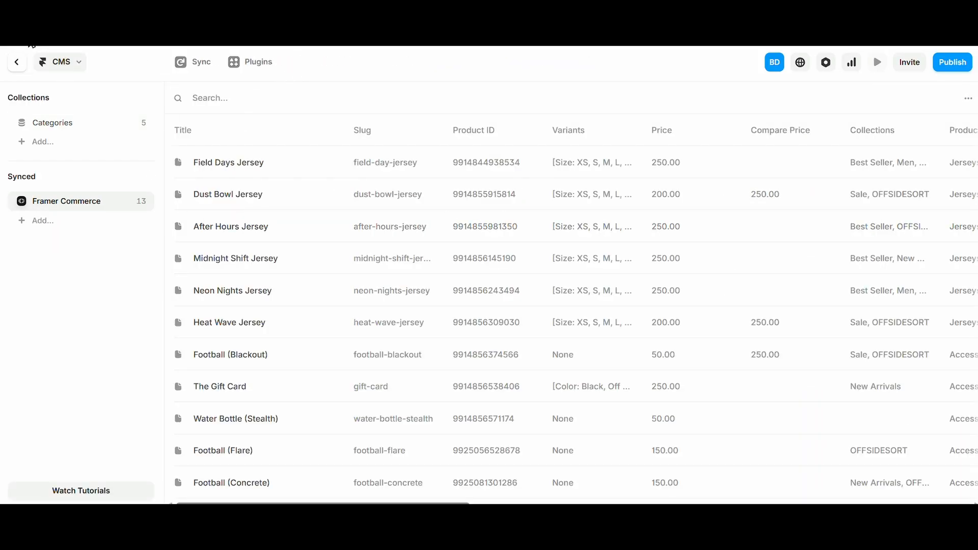
pyautogui.click(17, 62)
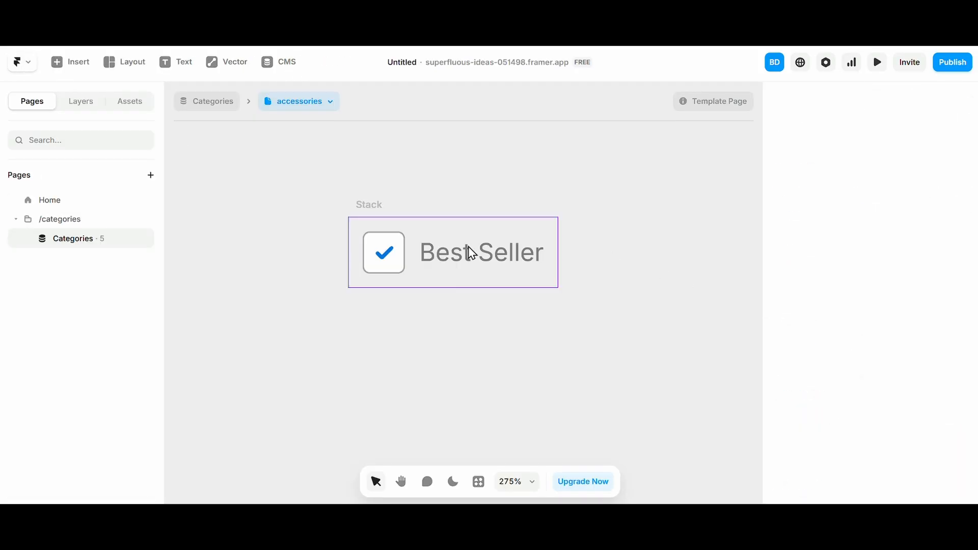
# - Enlarge the stack around the filter button to about 143 wide and 136 high
pyautogui.click(382, 208)
pyautogui.moveTo(427, 289); pyautogui.dragTo(435, 458)
pyautogui.click(386, 326)
pyautogui.click(369, 206)
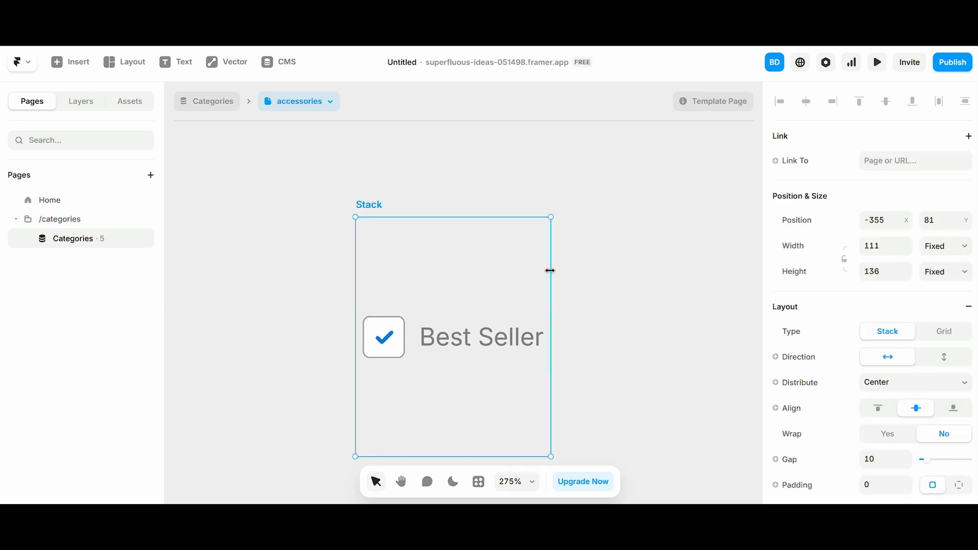
pyautogui.moveTo(550, 270); pyautogui.dragTo(607, 271)
# - Duplicate the Best Seller filter button and switch the stack's direction to vertical
pyautogui.click(534, 325)
pyautogui.hotkey('ctrl', 'd')
pyautogui.click(369, 201)
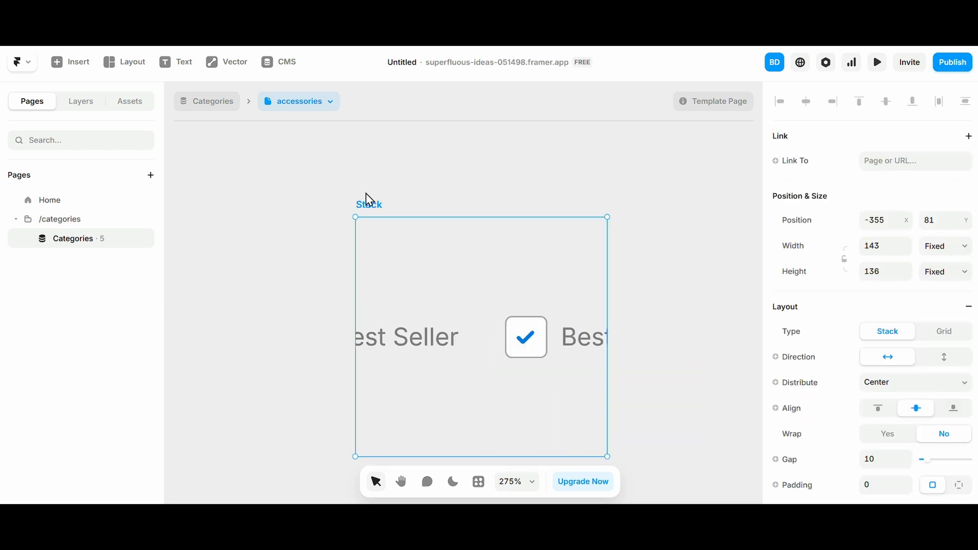
pyautogui.click(937, 356)
# - Set the stack's width to Fit Content
pyautogui.click(942, 247)
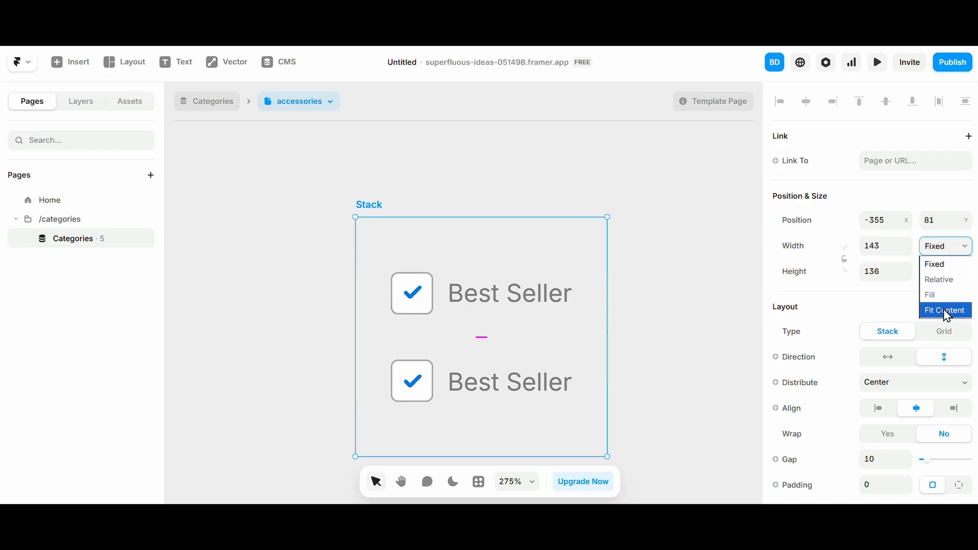
pyautogui.click(943, 308)
pyautogui.click(448, 326)
pyautogui.click(383, 222)
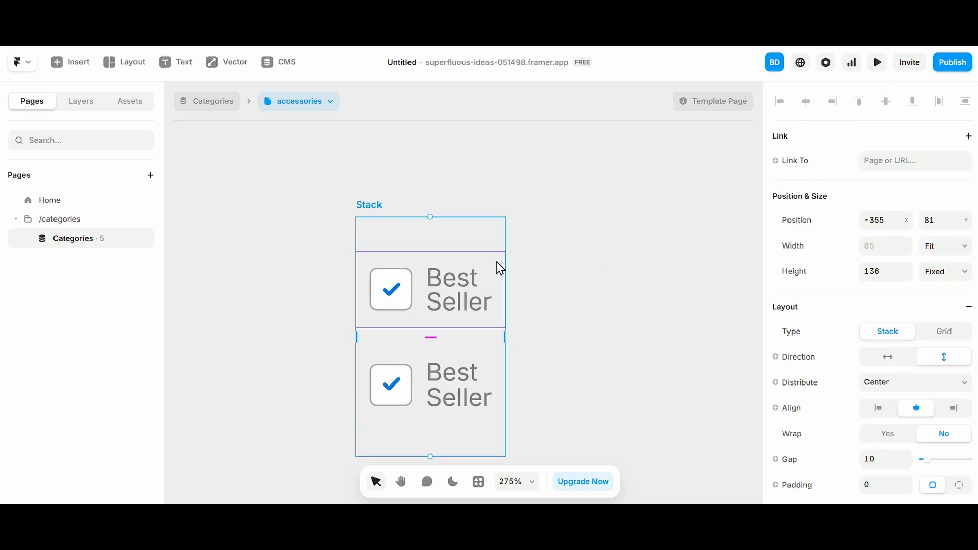
# - Give both Best Seller filter buttons in the stack a fixed width of 128
pyautogui.click(479, 317)
pyautogui.keyDown('shift'); pyautogui.click(473, 370); pyautogui.keyUp('shift')
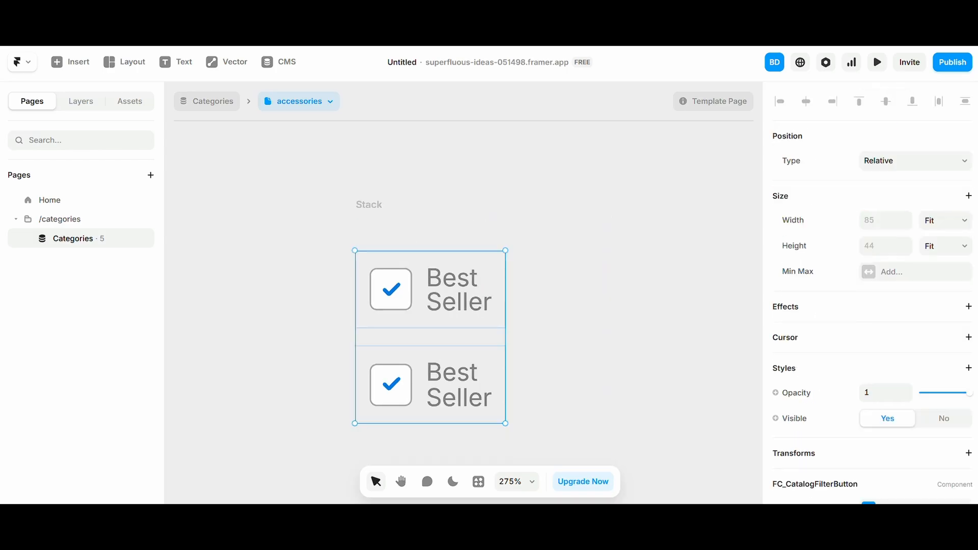
pyautogui.click(925, 229)
pyautogui.click(932, 236)
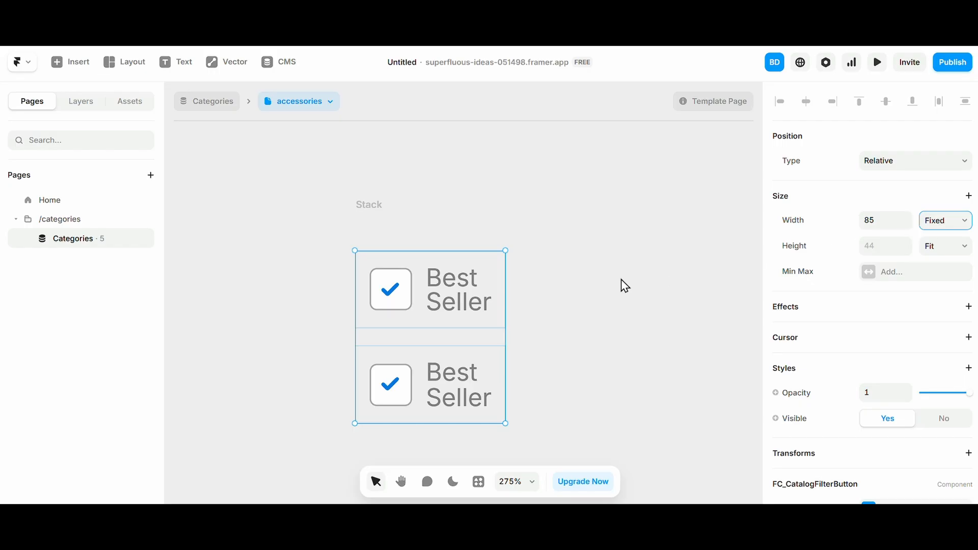
pyautogui.moveTo(911, 220); pyautogui.dragTo(904, 199)
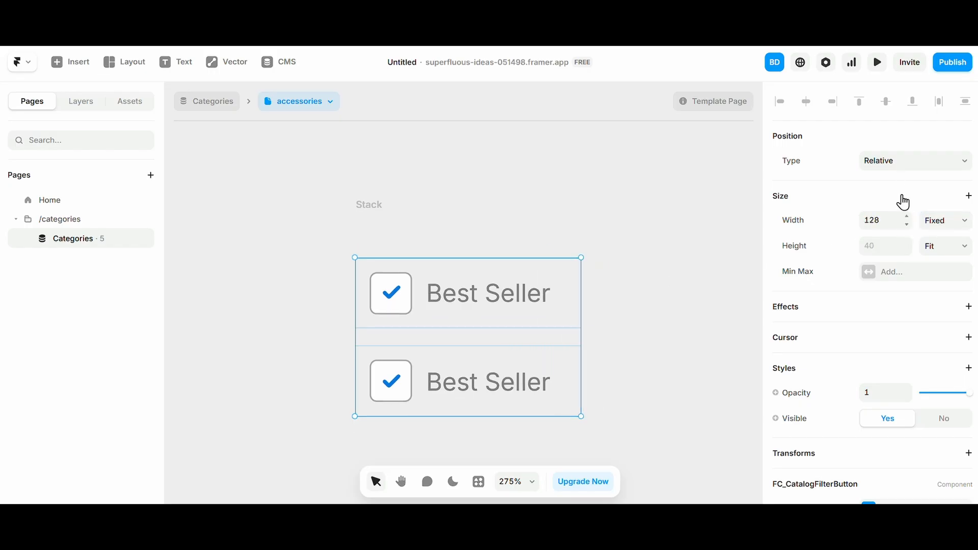
# - Copy the collection name Men from the Field Days Jersey item in the synced Framer Commerce collection
pyautogui.scroll(-5, 948, 275)
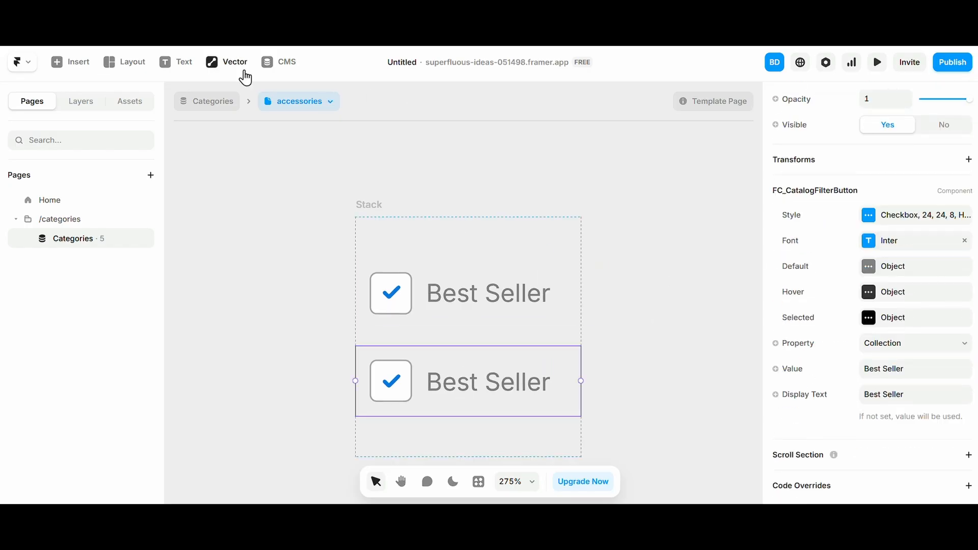
pyautogui.click(278, 62)
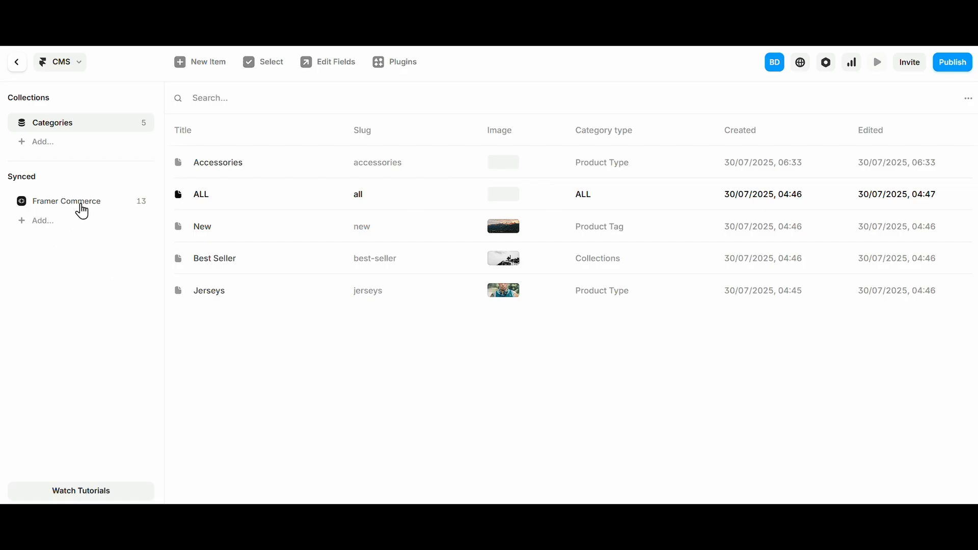
pyautogui.click(82, 209)
pyautogui.scroll(-3, 677, 234)
pyautogui.scroll(3, 680, 231)
pyautogui.hscroll(5, 681, 231)
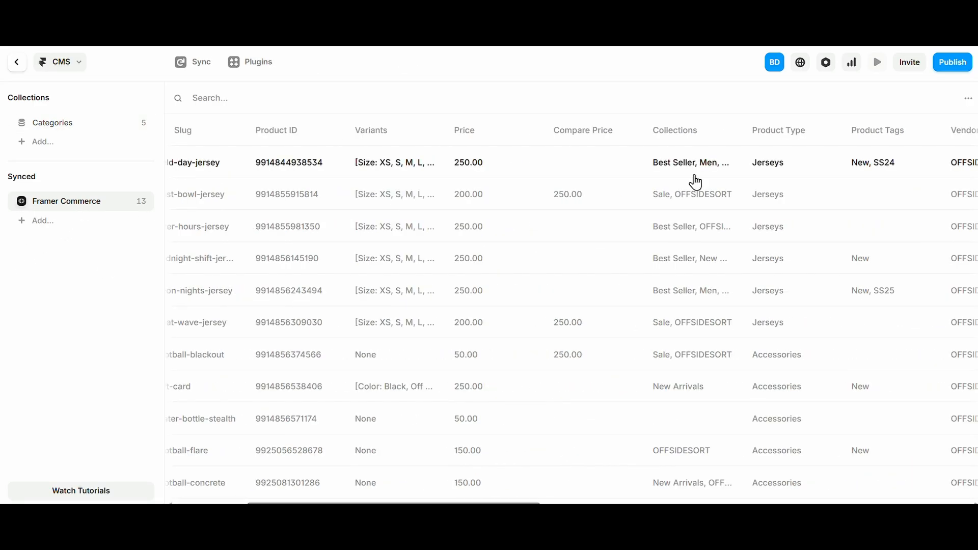
pyautogui.click(695, 176)
pyautogui.scroll(-10, 661, 360)
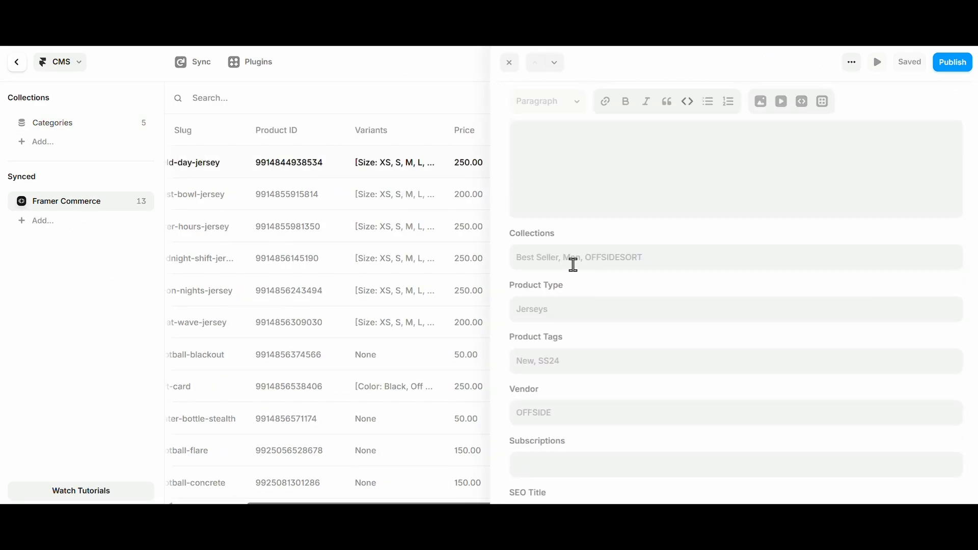
pyautogui.click(572, 262)
pyautogui.doubleClick(572, 259)
pyautogui.hotkey('ctrl', 'c')
# - Return to the page and set the lower filter button's value and display text to Men
pyautogui.click(18, 62)
pyautogui.click(932, 371)
pyautogui.hotkey('ctrl', 'v')
pyautogui.click(920, 394)
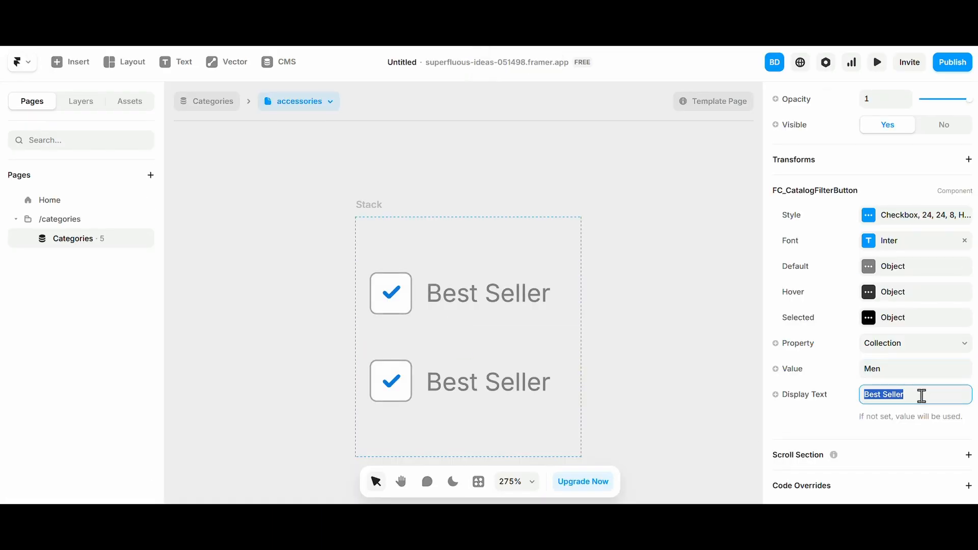
pyautogui.hotkey('ctrl', 'v')
pyautogui.click(316, 254)
# - Add the text heading Collections above the filter buttons inside the stack
pyautogui.press('t')
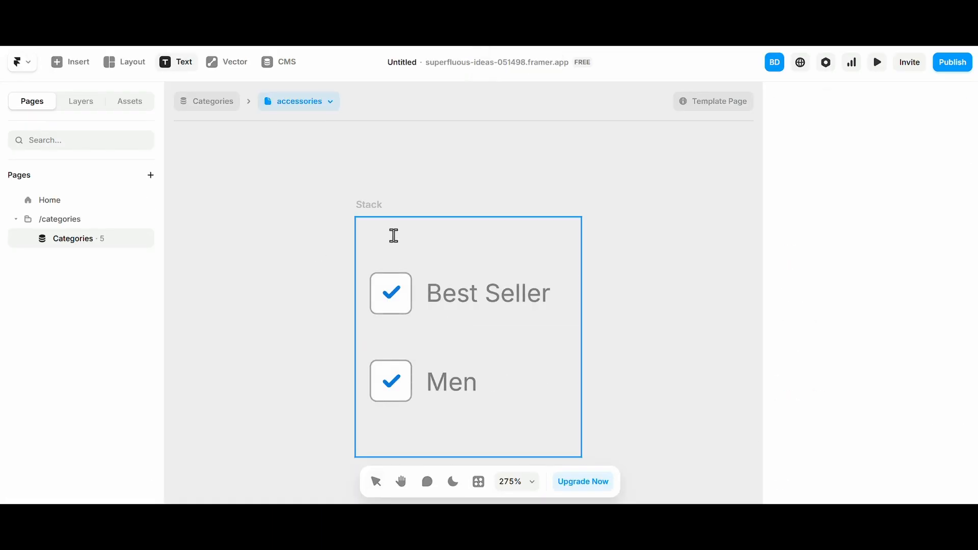
pyautogui.click(400, 239)
pyautogui.write('Collections')
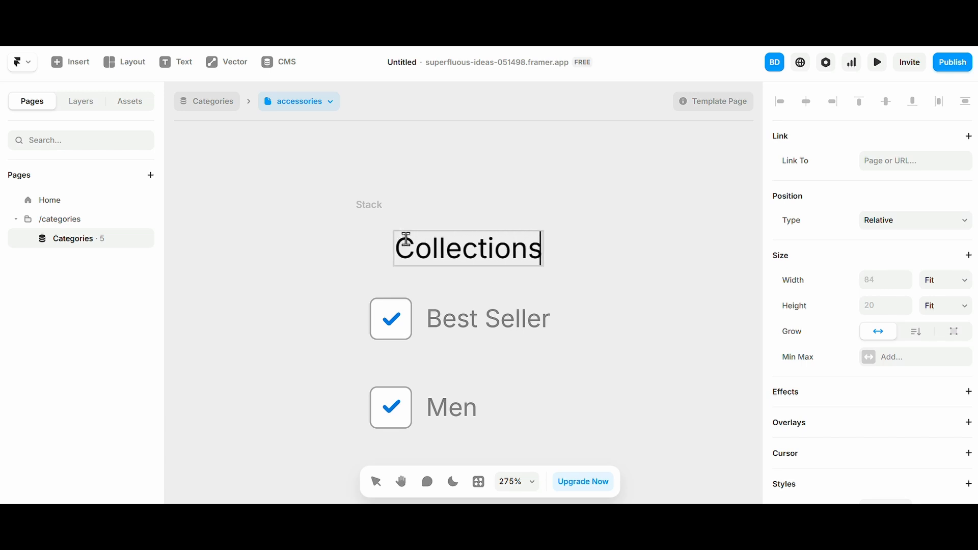
pyautogui.click(351, 223)
# - Align the stack's contents to the left and set its height to Fit Content
pyautogui.click(367, 205)
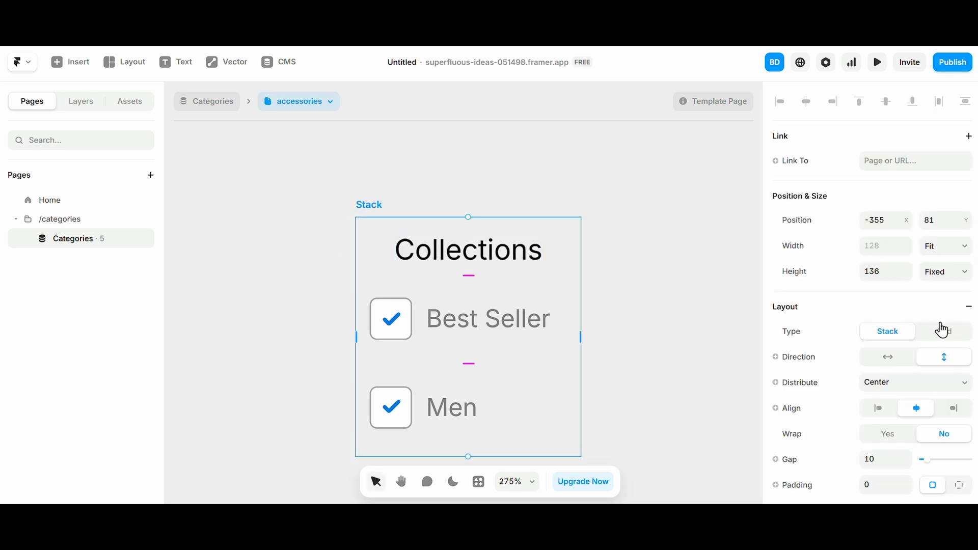
pyautogui.click(883, 410)
pyautogui.scroll(-3, 451, 403)
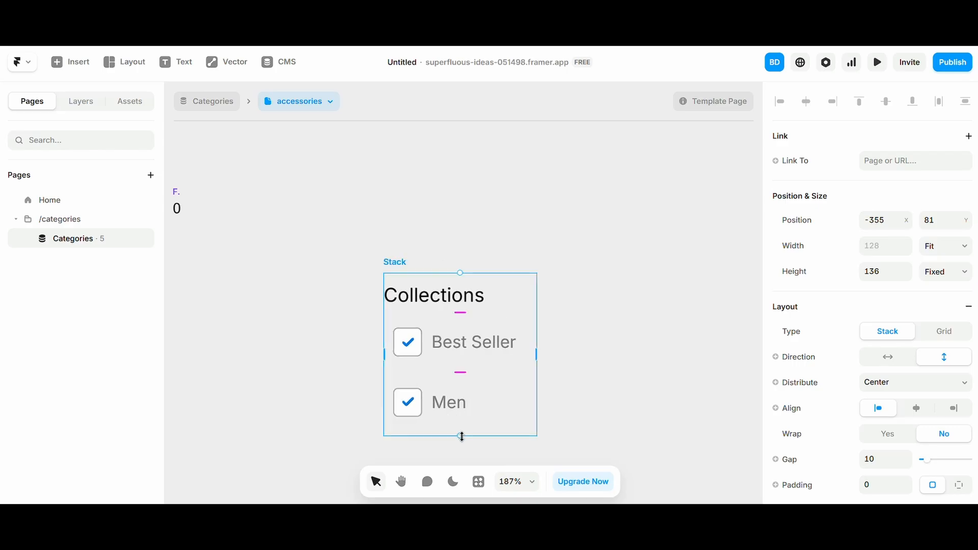
pyautogui.moveTo(461, 437)
pyautogui.mouseDown()
pyautogui.moveTo(461, 405)
pyautogui.moveTo(462, 420)
pyautogui.mouseUp()
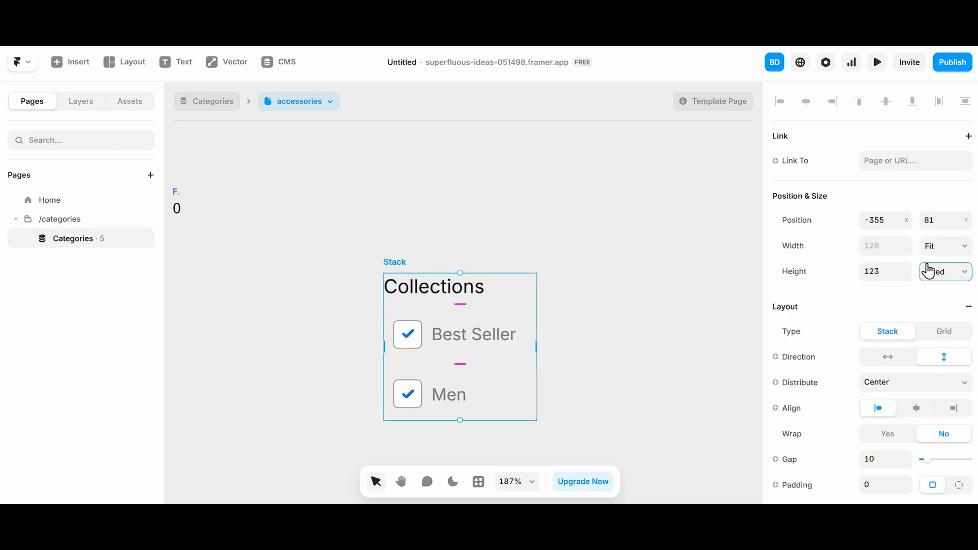
pyautogui.click(929, 272)
pyautogui.click(942, 335)
pyautogui.scroll(-3, 458, 310)
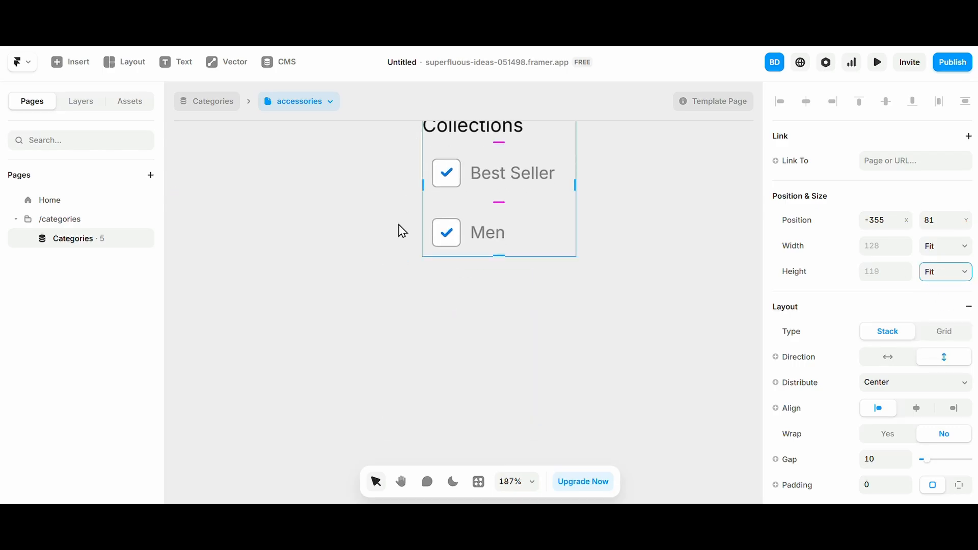
# - Duplicate the Collections stack below the original and change the copy's heading to Type
pyautogui.scroll(1, 407, 204)
pyautogui.moveTo(432, 142); pyautogui.dragTo(437, 316)
pyautogui.click(453, 338)
pyautogui.doubleClick(449, 336)
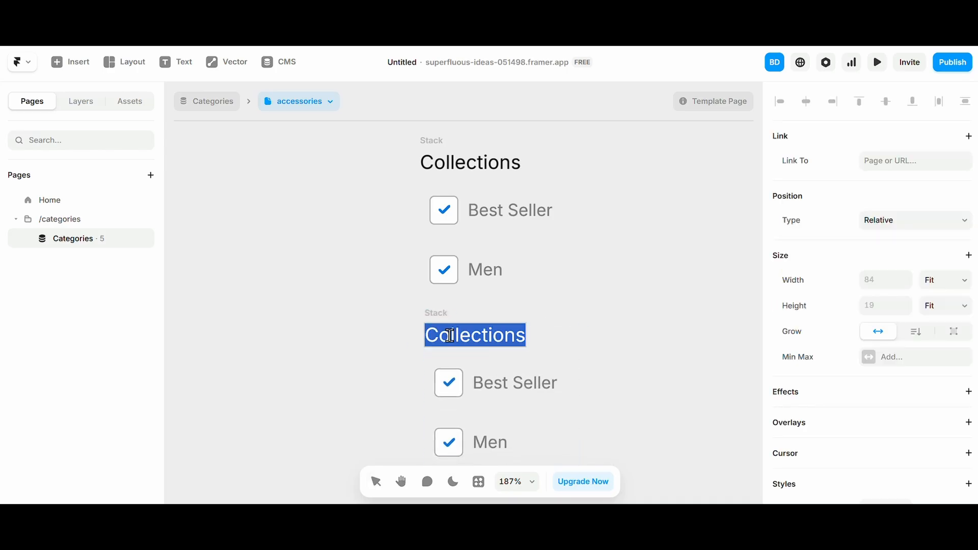
pyautogui.write('Type')
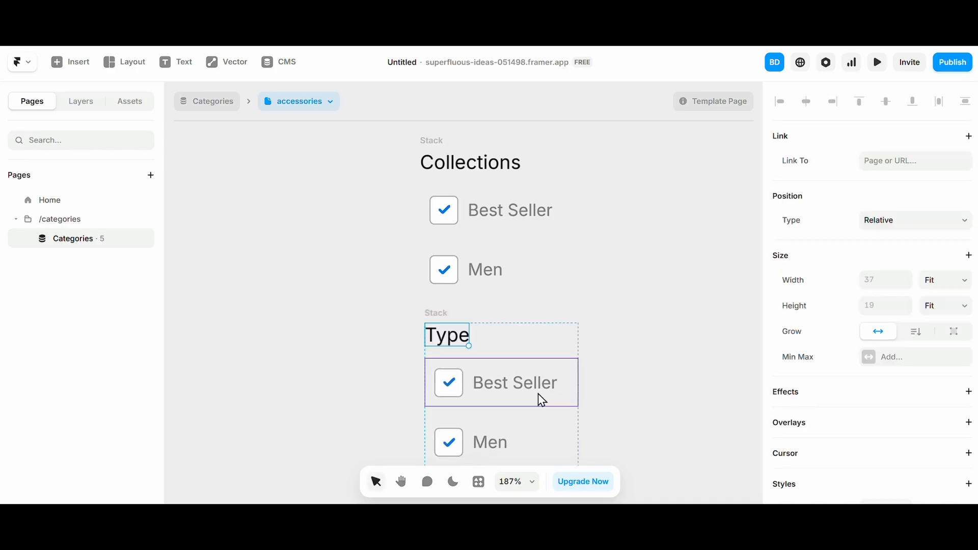
pyautogui.click(326, 221)
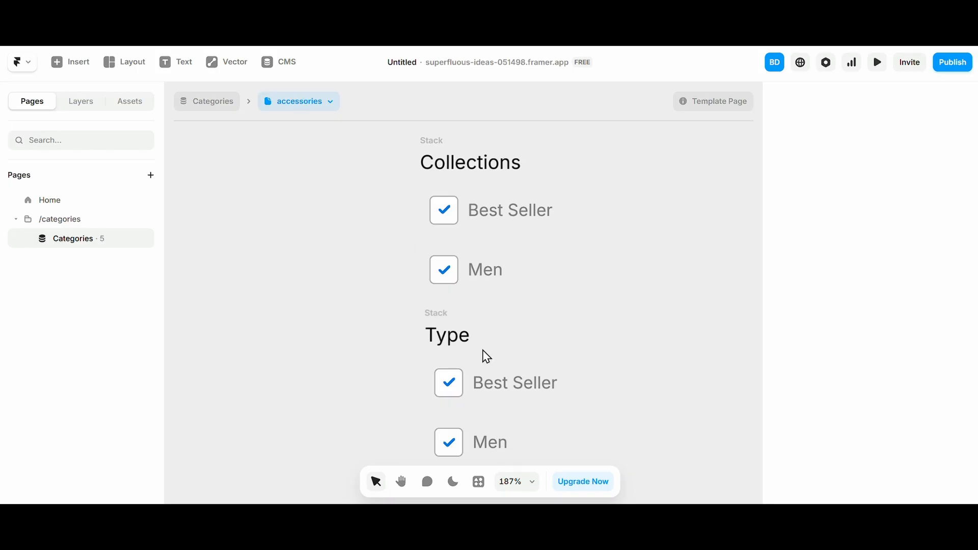
# - Set the filter property of both buttons in the Type stack to Product Type
pyautogui.click(497, 393)
pyautogui.scroll(-5, 869, 364)
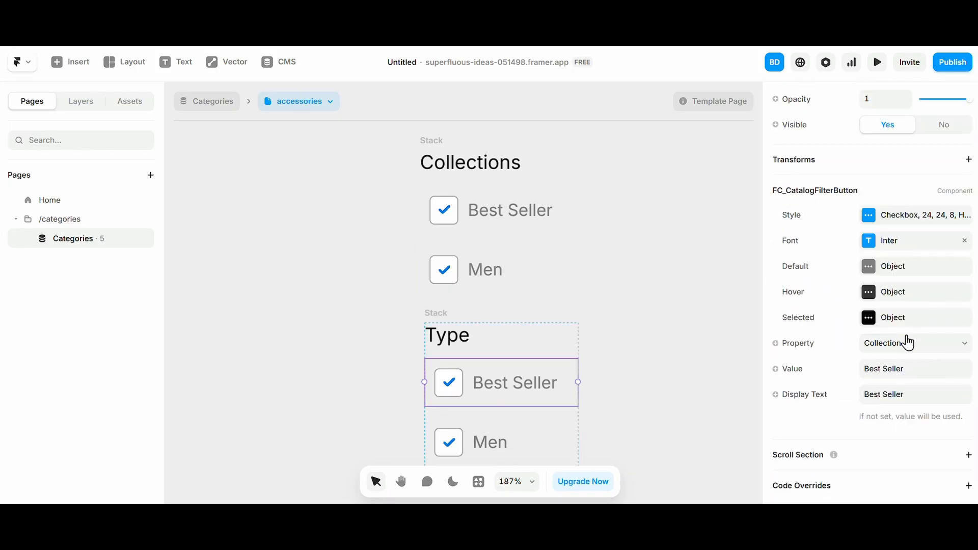
pyautogui.click(906, 342)
pyautogui.click(912, 378)
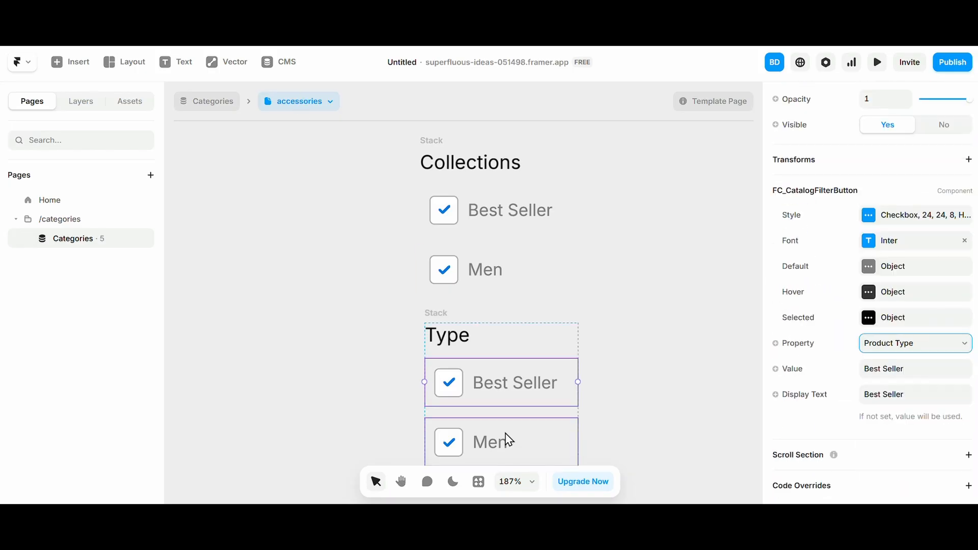
pyautogui.click(506, 440)
pyautogui.scroll(-5, 835, 387)
pyautogui.click(901, 347)
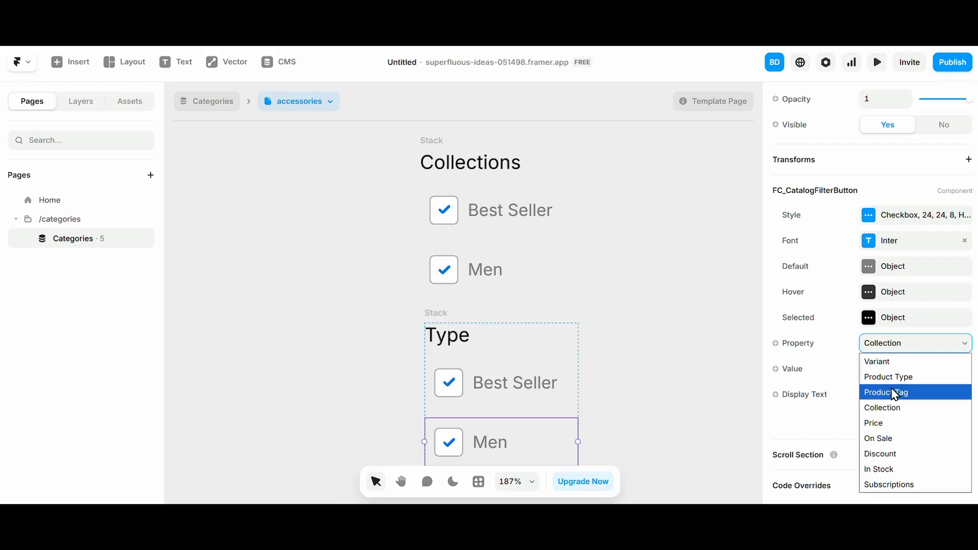
pyautogui.click(893, 377)
# - Select the Type stack's first filter button and copy the product type Jerseys from the Field Days Jersey item in Framer Commerce
pyautogui.click(535, 389)
pyautogui.click(285, 63)
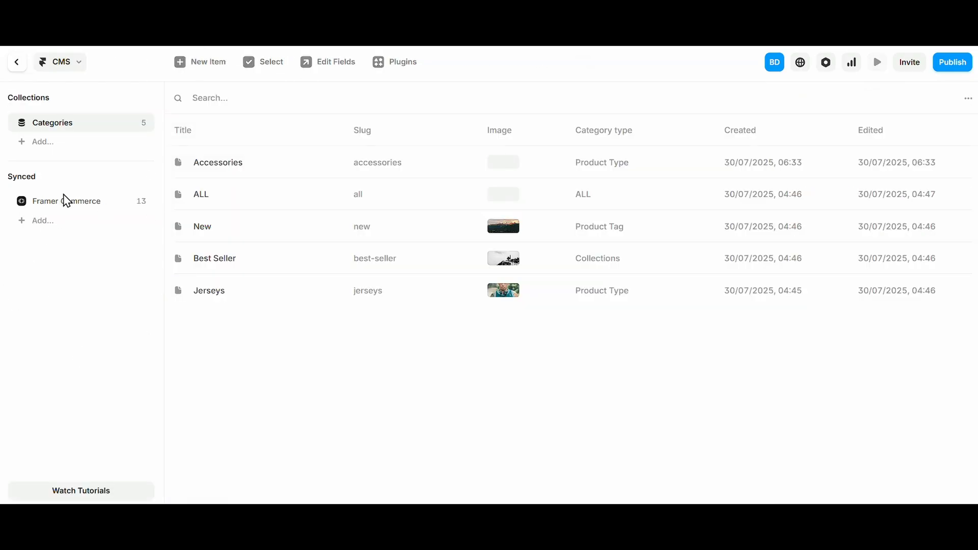
pyautogui.click(66, 201)
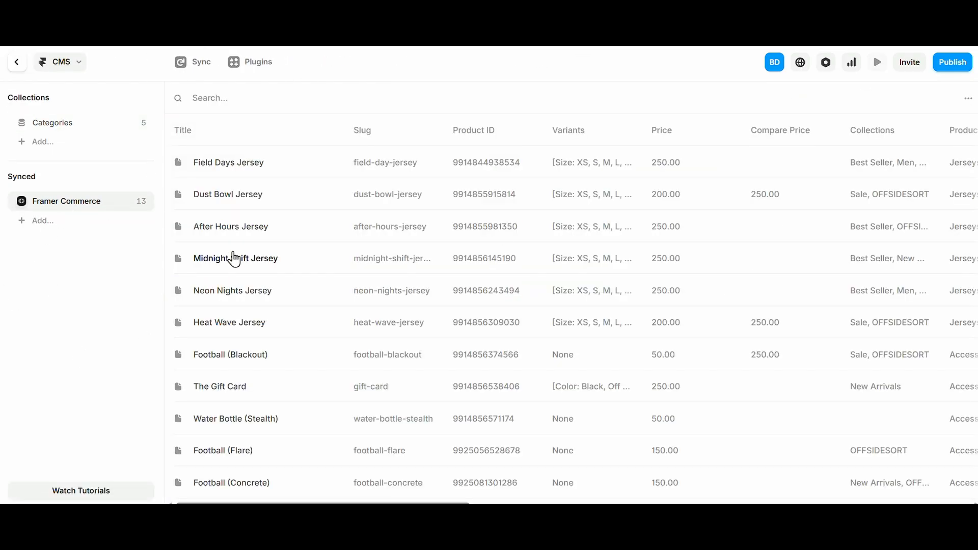
pyautogui.hscroll(10, 579, 225)
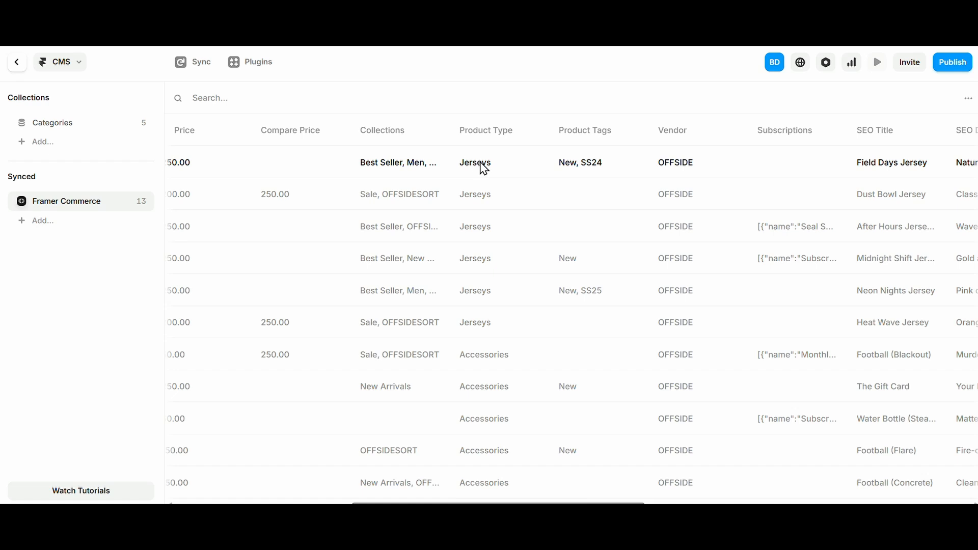
pyautogui.click(484, 168)
pyautogui.click(573, 396)
pyautogui.hotkey('ctrl', 'c')
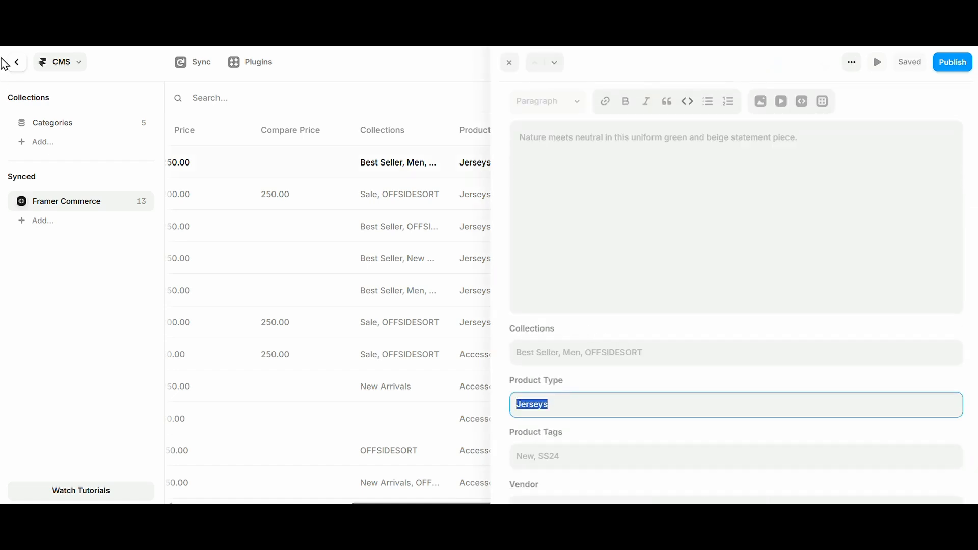
# - Return to the page and set the first Type button's value and display text to Jerseys
pyautogui.click(19, 63)
pyautogui.click(912, 369)
pyautogui.hotkey('ctrl', 'a')
pyautogui.hotkey('ctrl', 'v')
pyautogui.click(911, 396)
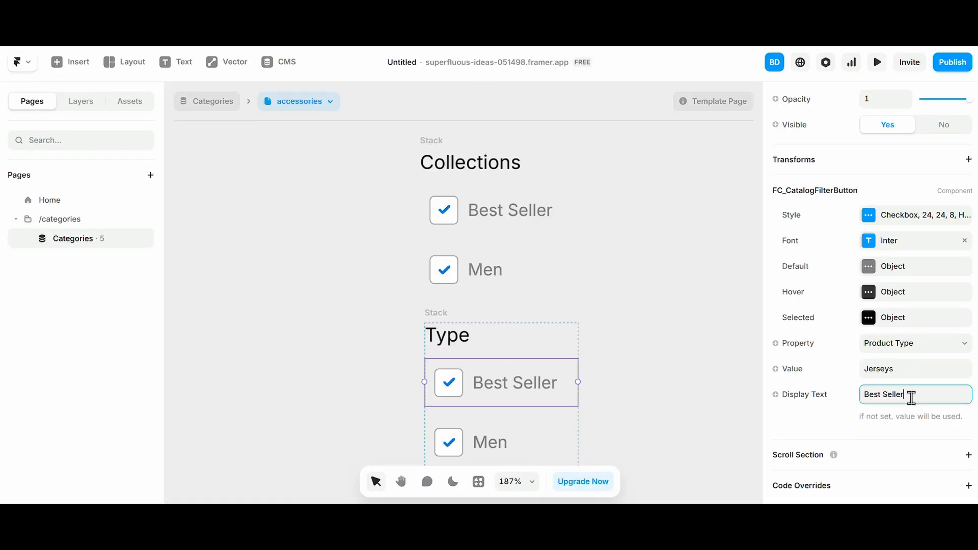
pyautogui.hotkey('ctrl', 'a')
pyautogui.hotkey('ctrl', 'v')
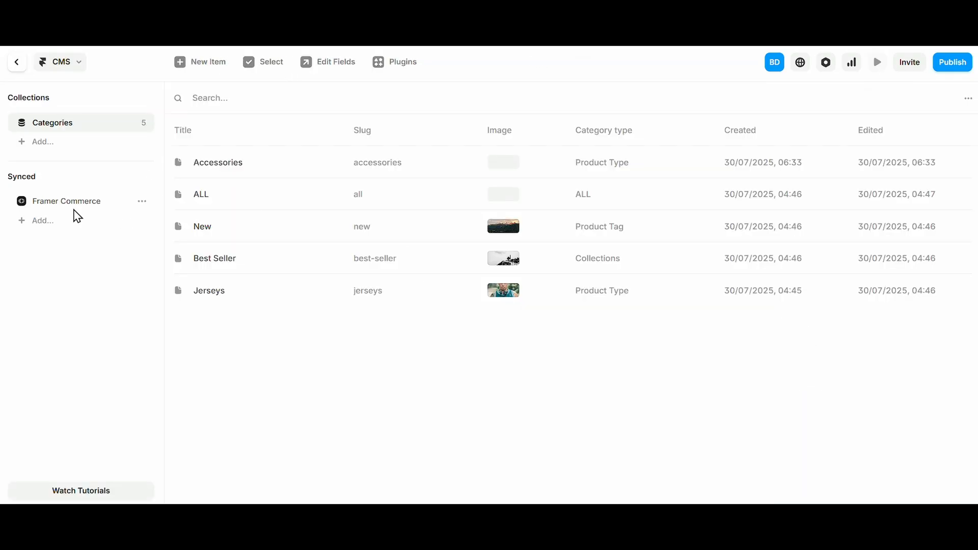
# - Copy the product type Accessories from the Football (Blackout) item in the synced Framer Commerce collection
pyautogui.click(75, 208)
pyautogui.scroll(-1, 534, 249)
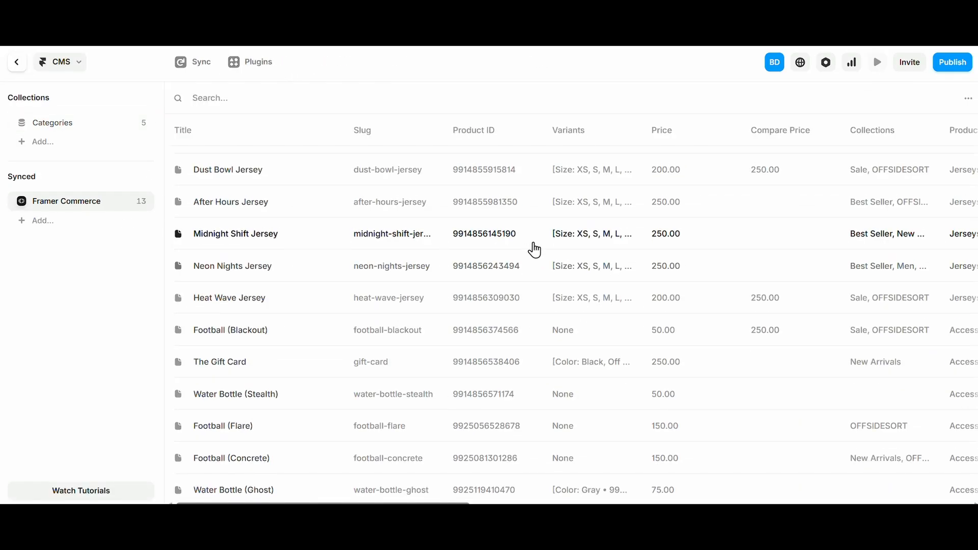
pyautogui.hscroll(10, 534, 250)
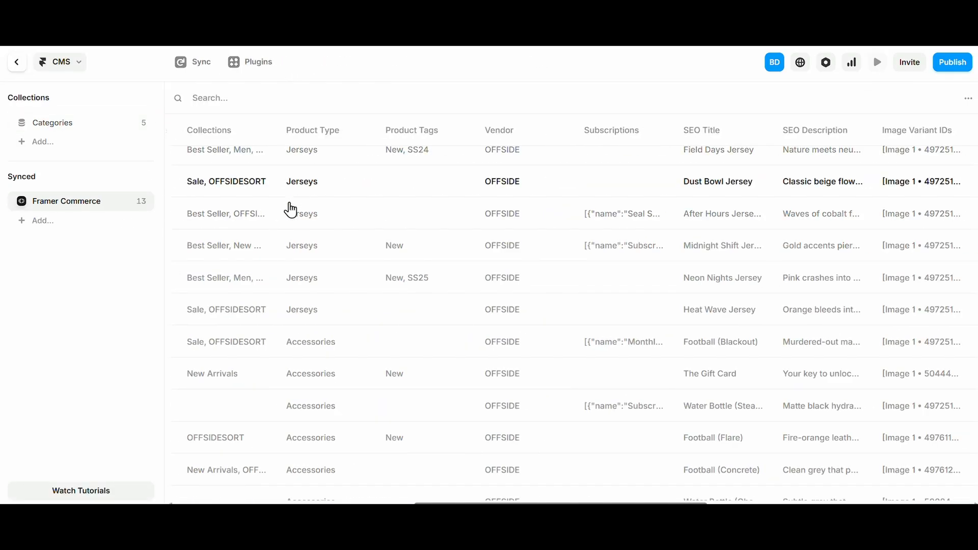
pyautogui.scroll(-2, 291, 209)
pyautogui.click(316, 283)
pyautogui.scroll(-10, 720, 384)
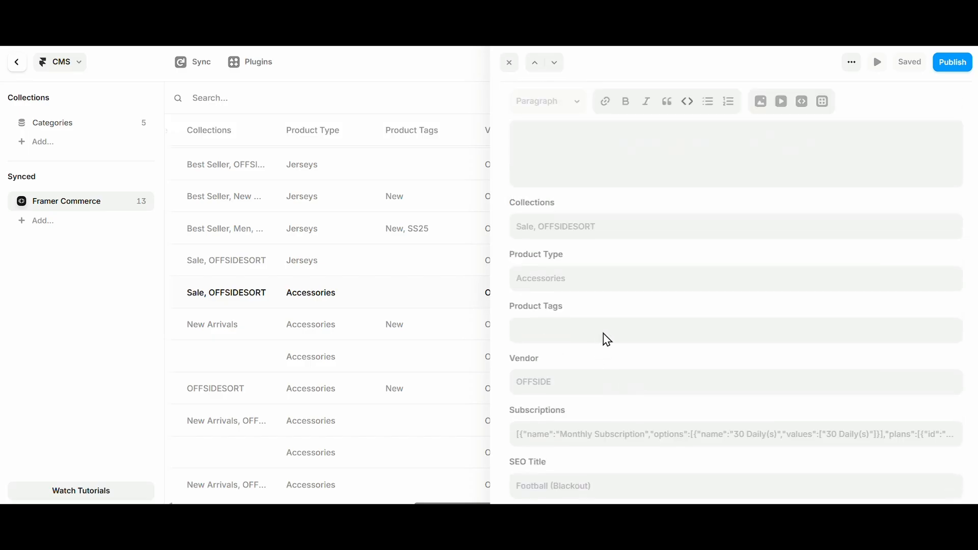
pyautogui.click(596, 279)
pyautogui.hotkey('ctrl', 'c')
# - Return to the page and set the second Type button's value and display text to Accessories
pyautogui.click(20, 62)
pyautogui.click(517, 428)
pyautogui.click(905, 380)
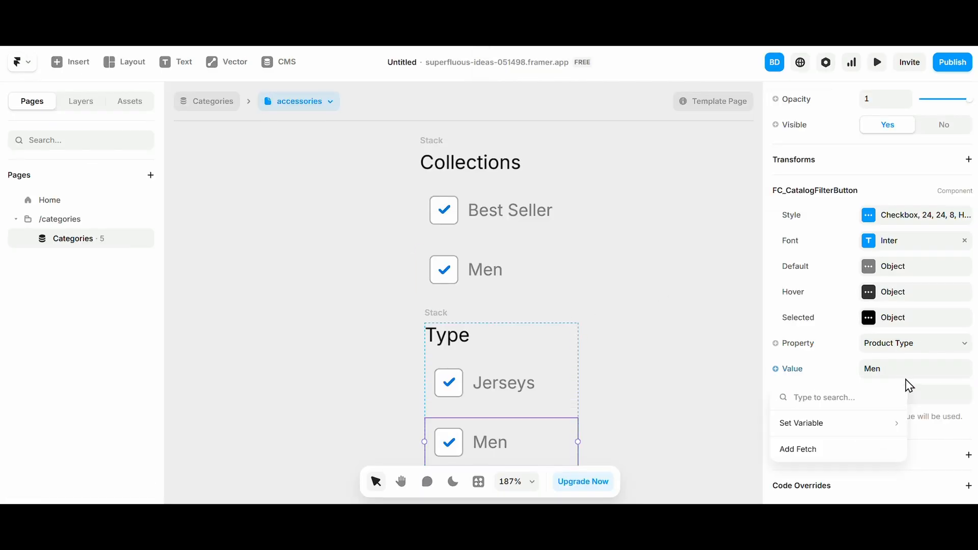
pyautogui.click(904, 371)
pyautogui.doubleClick(903, 368)
pyautogui.hotkey('ctrl', 'v')
pyautogui.click(903, 393)
pyautogui.doubleClick(902, 393)
pyautogui.hotkey('ctrl', 'v')
pyautogui.click(903, 418)
# - Duplicate the Type stack below the original and change the copy's heading to Price
pyautogui.scroll(-5, 509, 385)
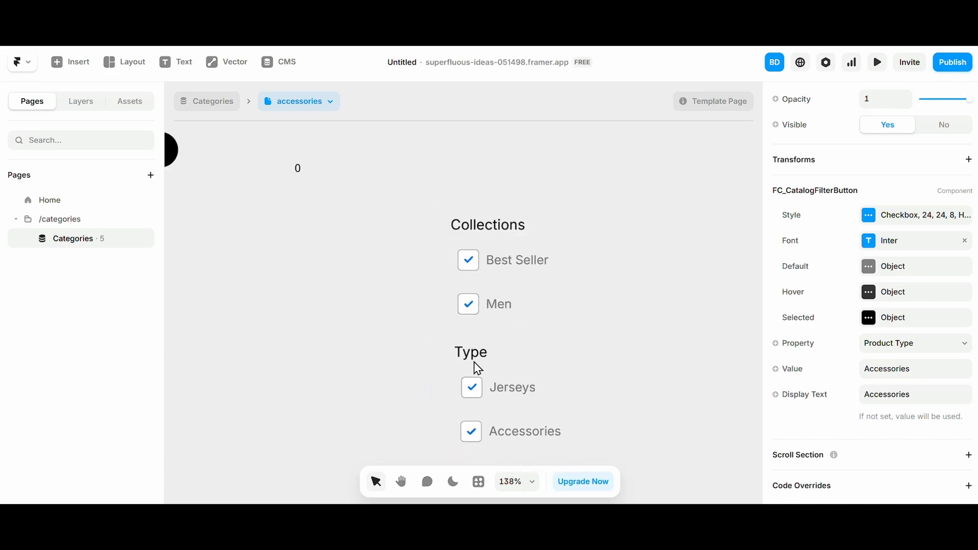
pyautogui.click(500, 359)
pyautogui.click(481, 339)
pyautogui.moveTo(486, 345); pyautogui.dragTo(475, 439)
pyautogui.scroll(-3, 359, 423)
pyautogui.scroll(5, 503, 349)
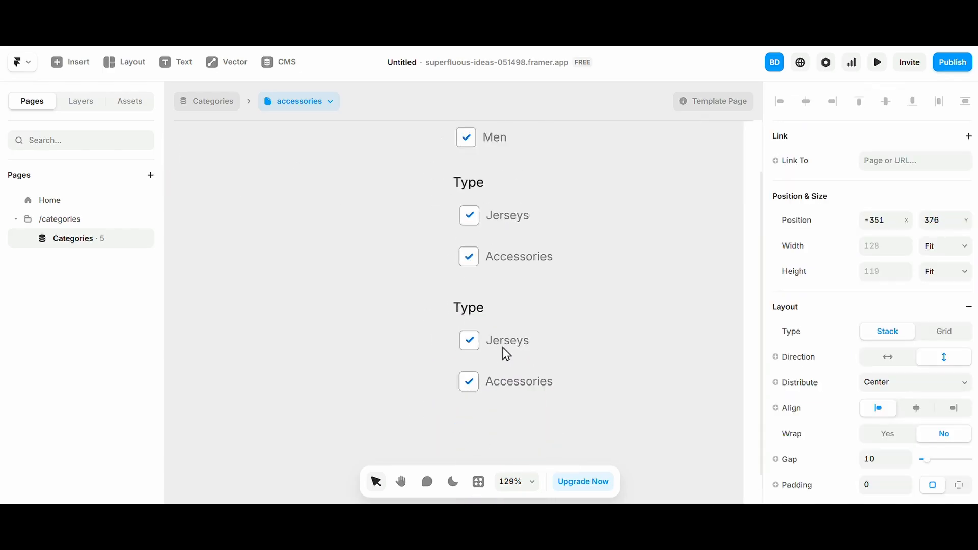
pyautogui.click(446, 275)
pyautogui.doubleClick(447, 279)
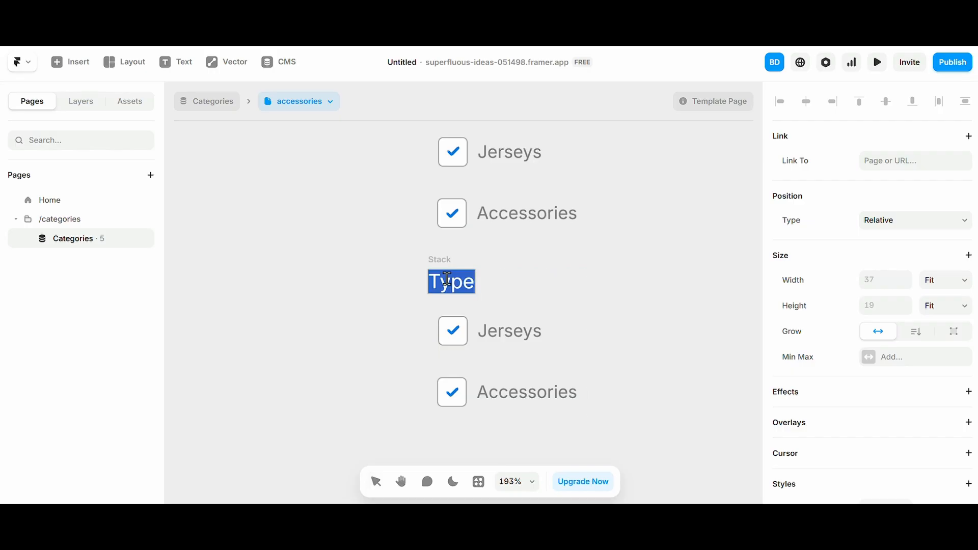
pyautogui.write('Price')
# - Set the first button in the Price stack to filter by Price with the display text "$0 - $ 100"
pyautogui.click(478, 331)
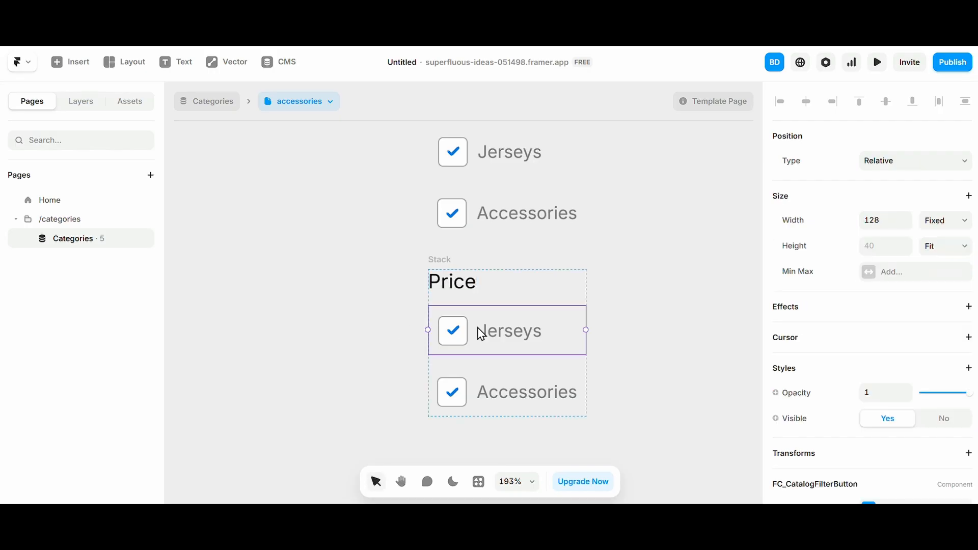
pyautogui.scroll(-4, 974, 379)
pyautogui.scroll(-2, 974, 379)
pyautogui.click(912, 344)
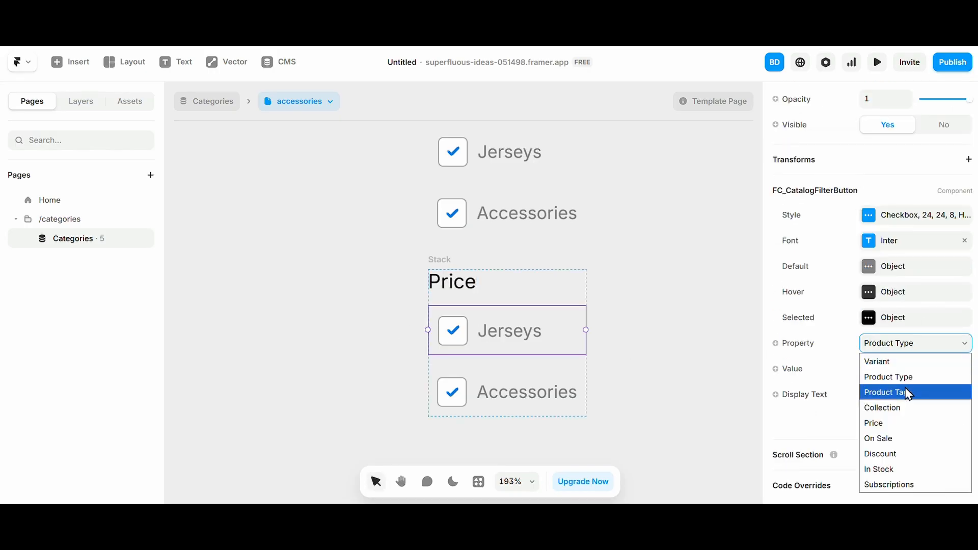
pyautogui.click(907, 424)
pyautogui.click(895, 371)
pyautogui.scroll(-1, 884, 406)
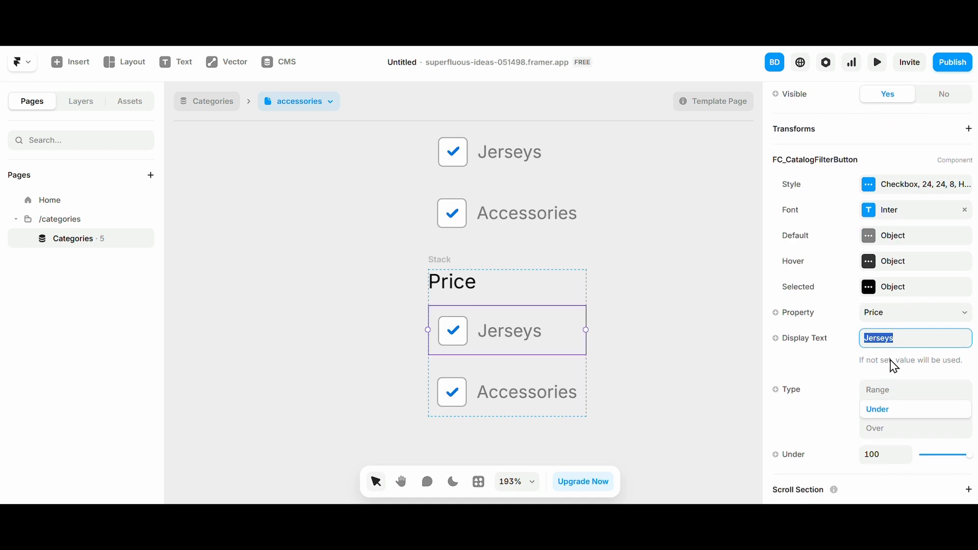
pyautogui.write('$0 - $ 100')
# - Set the "$0 - $ 100" button's type to Range with Price Low 100 and Price High 0
pyautogui.click(910, 391)
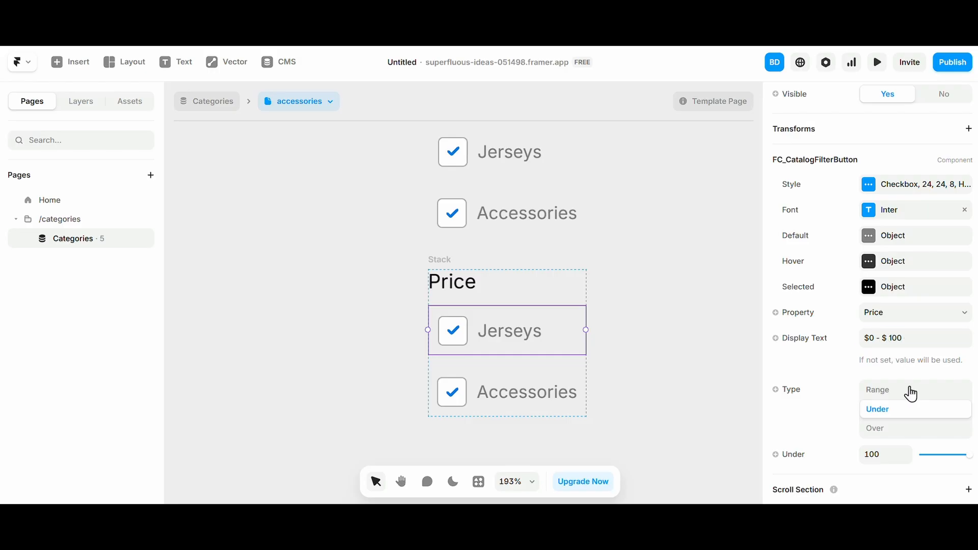
pyautogui.scroll(-1, 910, 393)
pyautogui.click(870, 408)
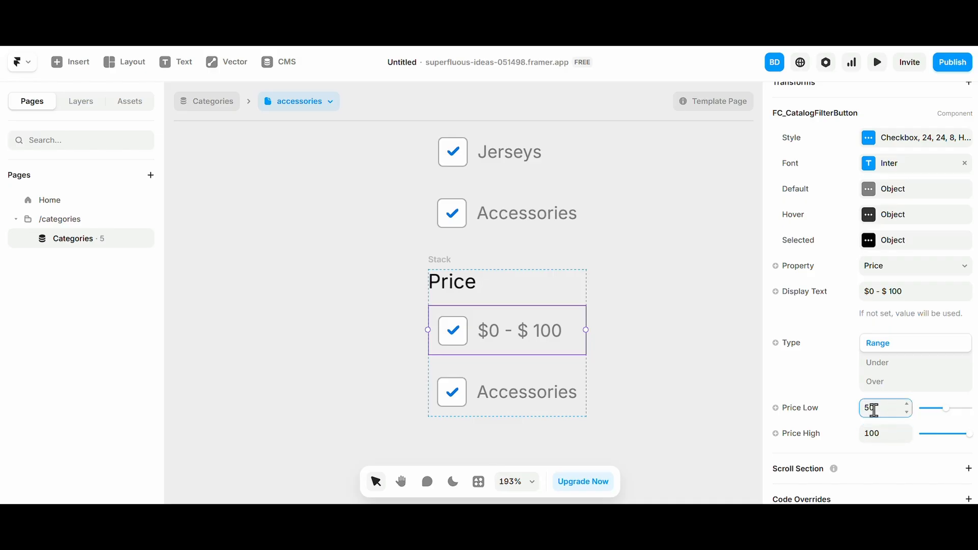
pyautogui.write('100')
pyautogui.click(887, 438)
pyautogui.write('0')
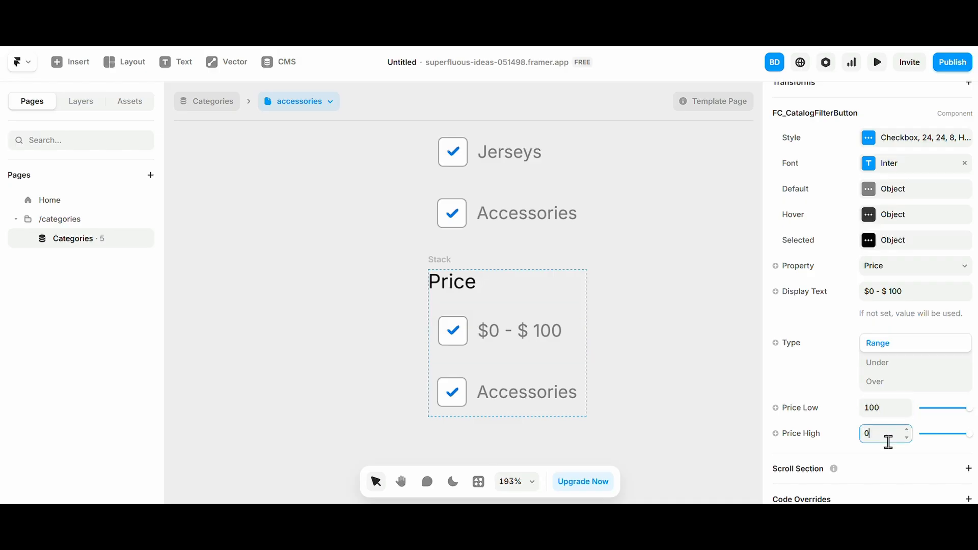
pyautogui.click(887, 450)
pyautogui.click(863, 458)
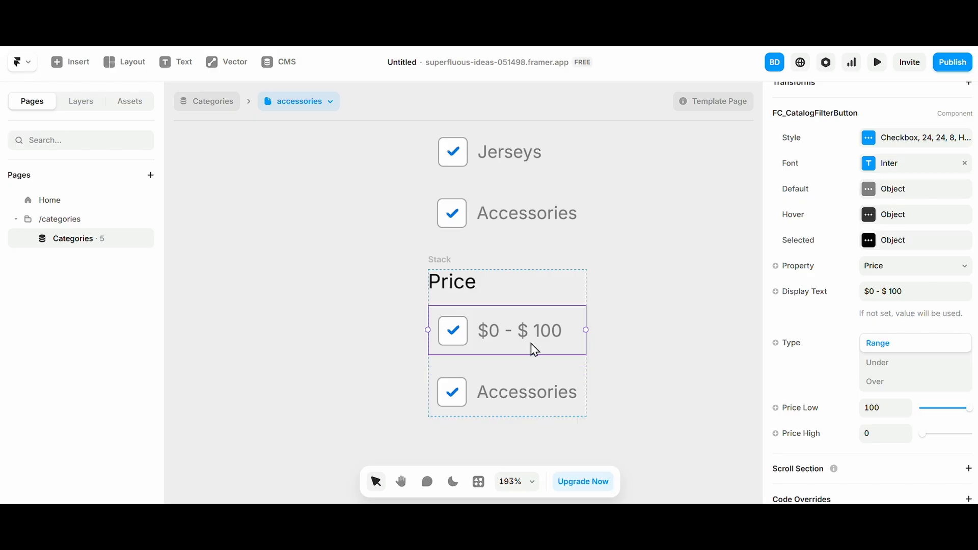
# - Duplicate the "$0 - $ 100" button and delete the Accessories button from the Price stack
pyautogui.doubleClick(530, 346)
pyautogui.hotkey('ctrl', 'd')
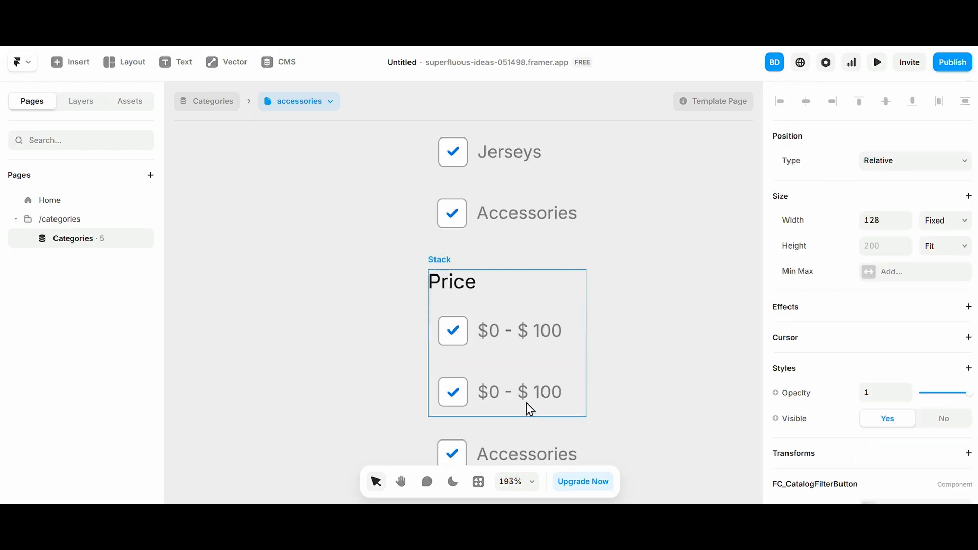
pyautogui.click(523, 445)
pyautogui.press('Delete')
# - Change the duplicated price button's display text to "Above $100"
pyautogui.click(531, 398)
pyautogui.scroll(-8, 966, 402)
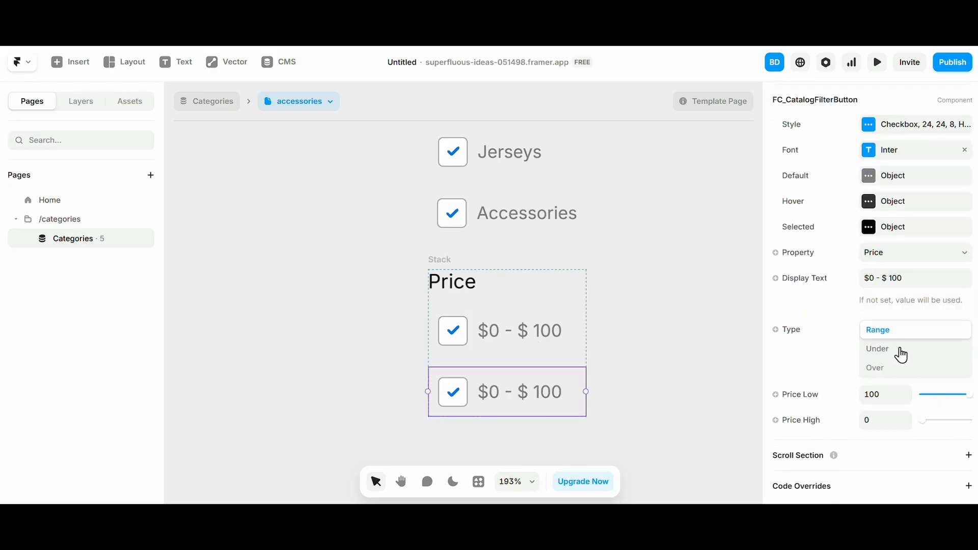
pyautogui.click(871, 279)
pyautogui.click(872, 279)
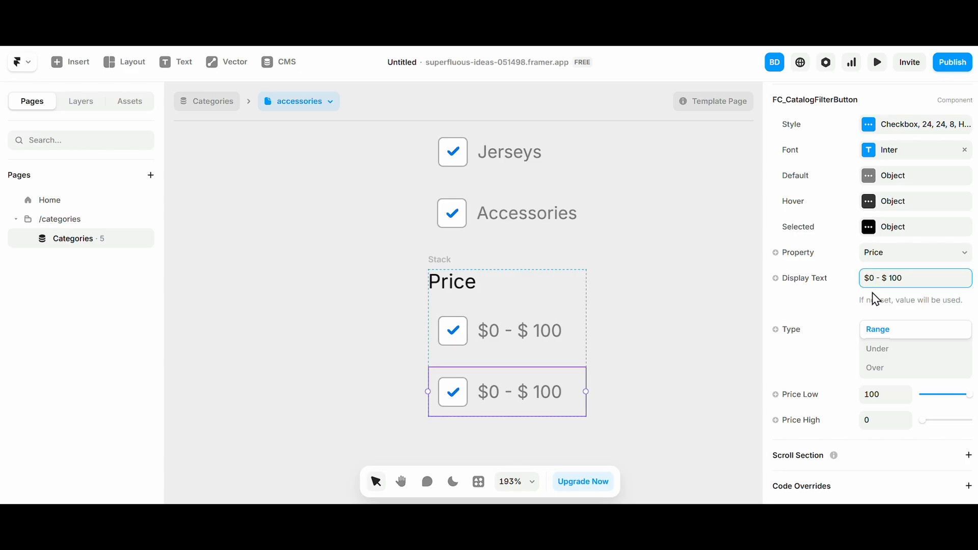
pyautogui.tripleClick(884, 280)
pyautogui.write('Above')
pyautogui.press('Return')
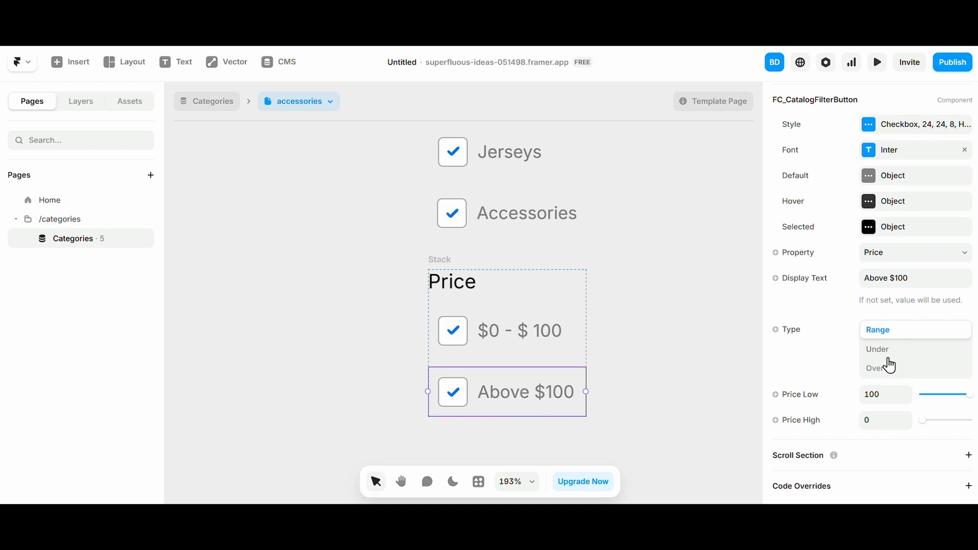
# - Set the "Above $100" button's type to Over with a value of 100
pyautogui.click(890, 365)
pyautogui.click(874, 423)
pyautogui.write('100')
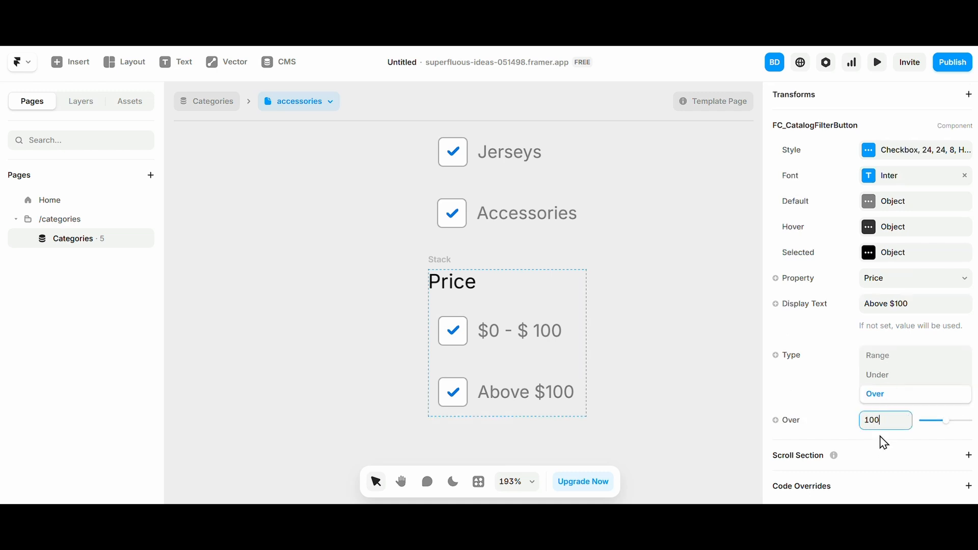
pyautogui.press('Return')
pyautogui.click(503, 331)
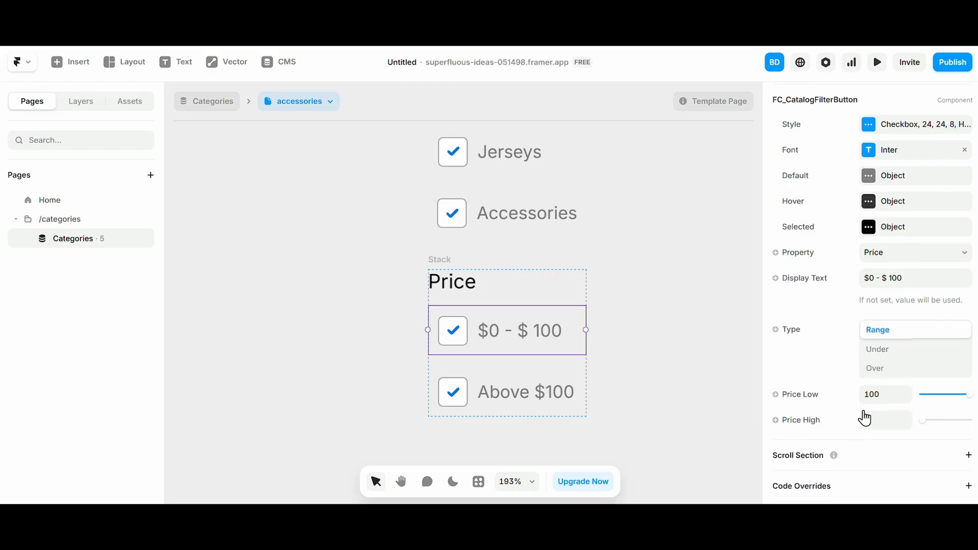
pyautogui.click(505, 392)
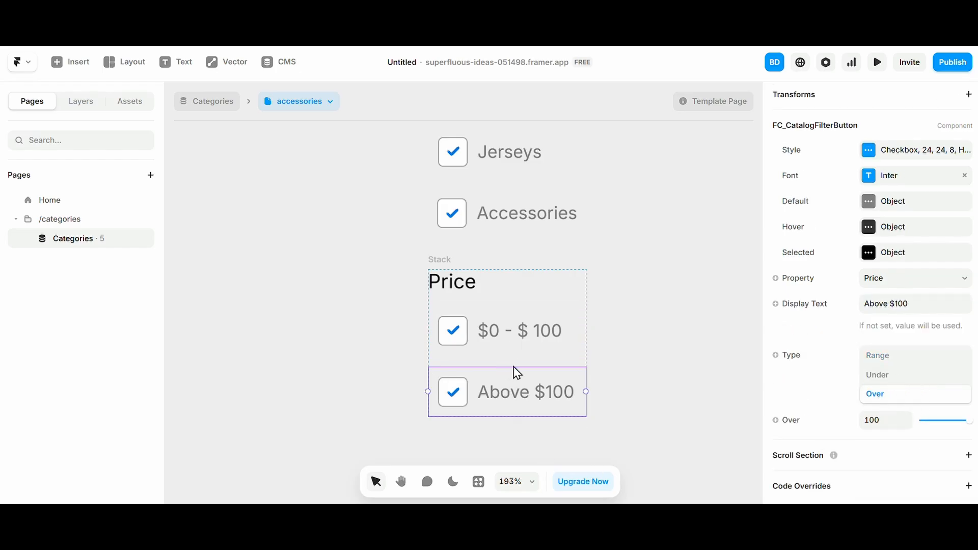
# - Duplicate the Price stack directly below the original
pyautogui.scroll(-5, 504, 357)
pyautogui.click(473, 296)
pyautogui.click(472, 292)
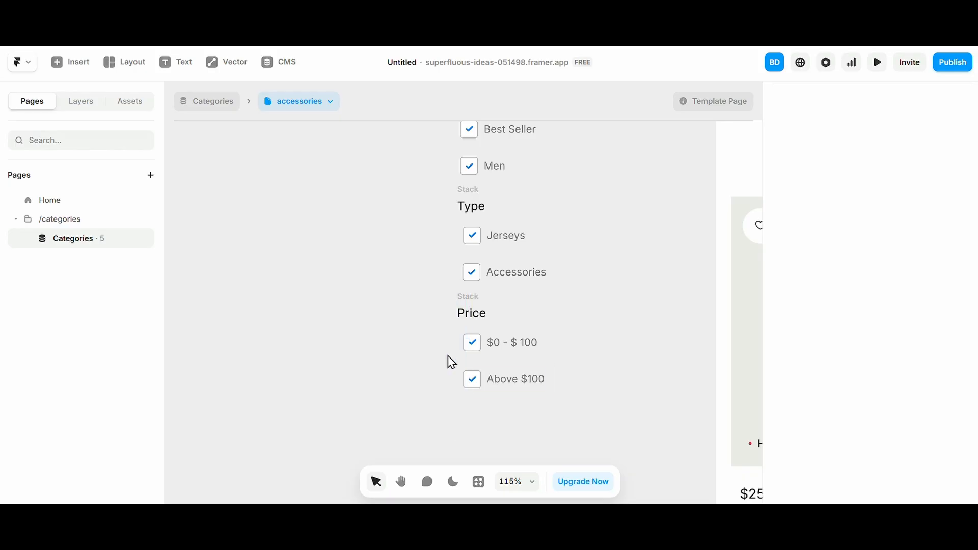
pyautogui.click(473, 297)
pyautogui.moveTo(473, 297); pyautogui.dragTo(473, 406)
pyautogui.scroll(-3, 473, 356)
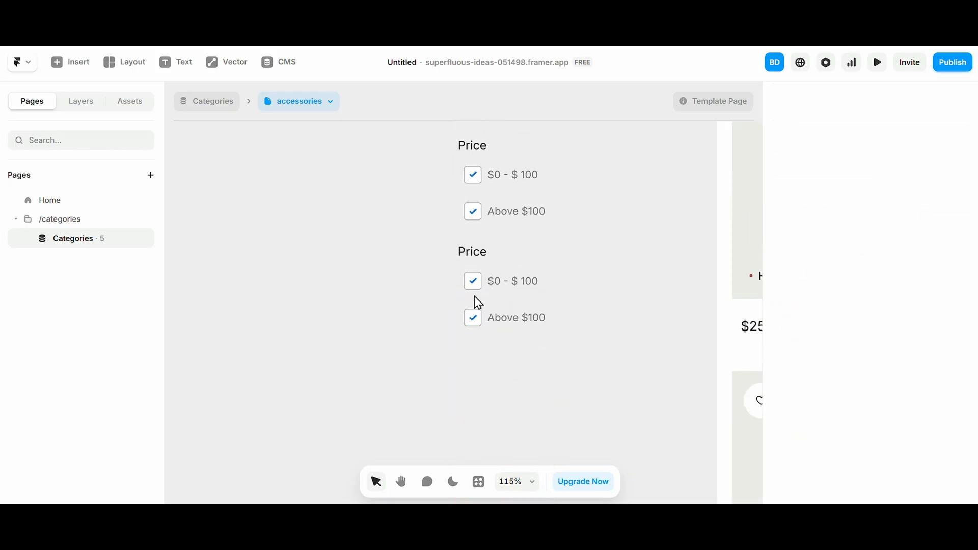
# - Set the filter property of the first button in the copied Price stack to Discount
pyautogui.click(498, 275)
pyautogui.scroll(-8, 890, 357)
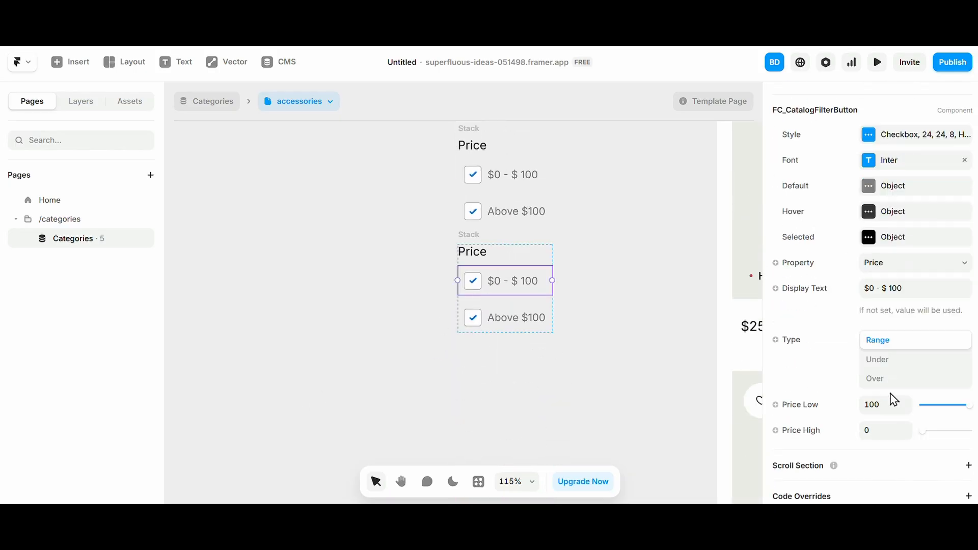
pyautogui.click(891, 258)
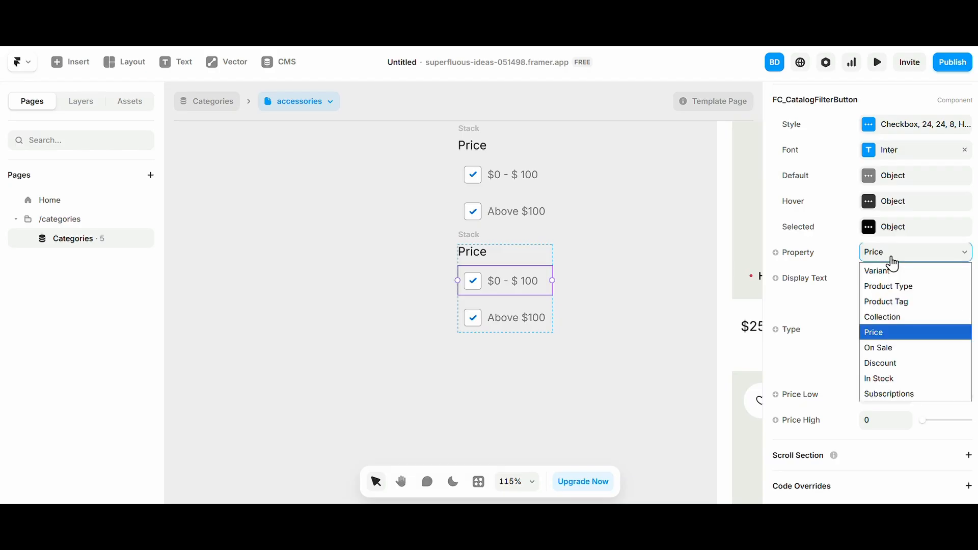
pyautogui.click(908, 370)
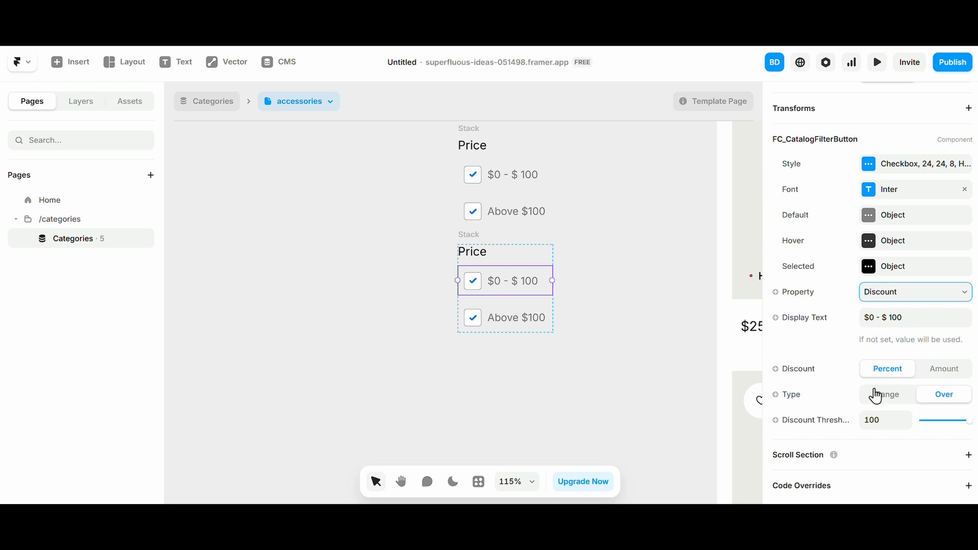
pyautogui.scroll(5, 499, 294)
pyautogui.click(914, 318)
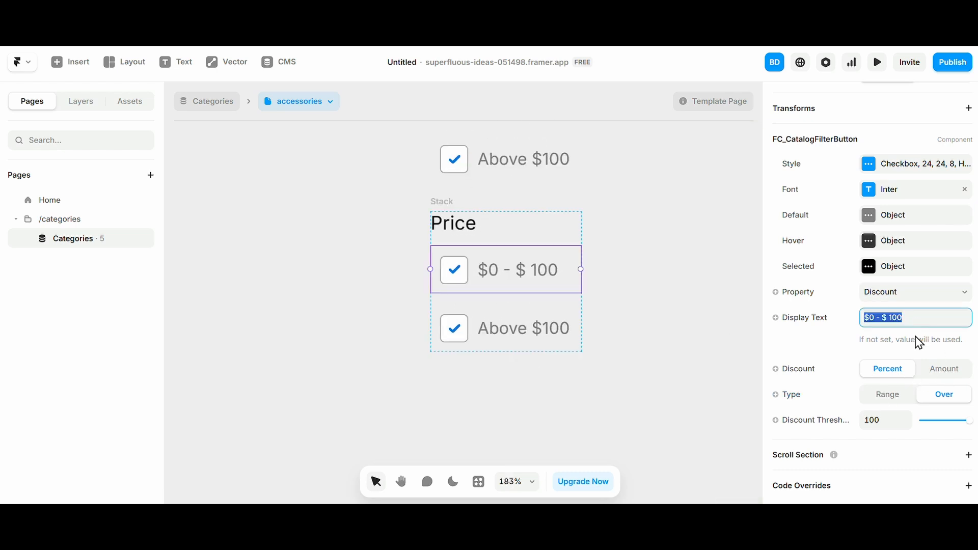
pyautogui.click(895, 394)
pyautogui.click(925, 396)
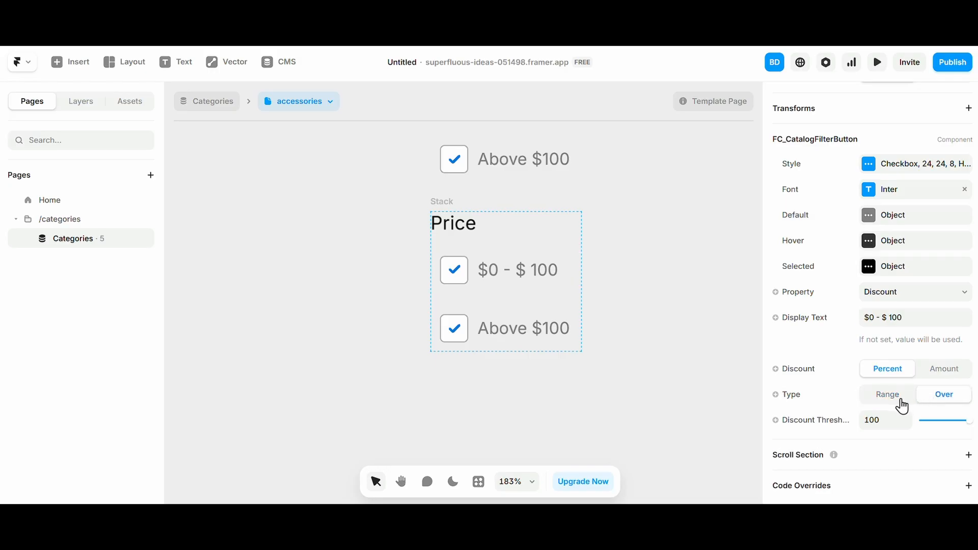
pyautogui.click(879, 440)
pyautogui.click(965, 421)
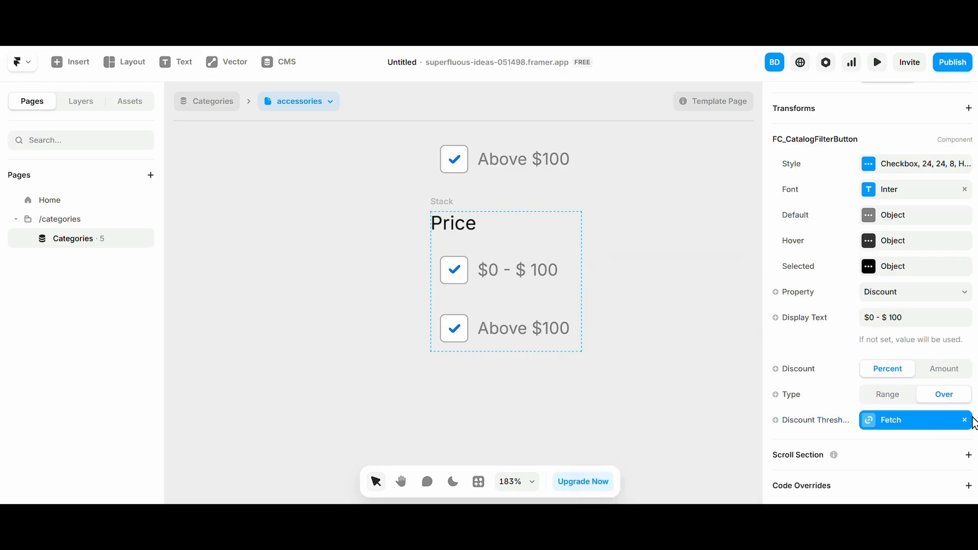
# - Set the discount button to Amount with a threshold of 50 and the display text "$50 discount"
pyautogui.click(934, 374)
pyautogui.click(884, 419)
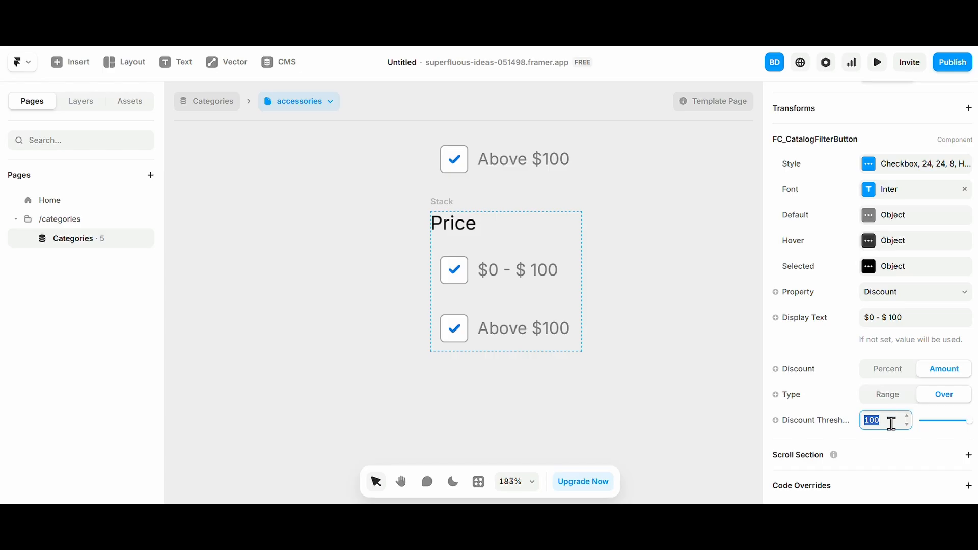
pyautogui.write('50')
pyautogui.click(460, 305)
pyautogui.click(504, 275)
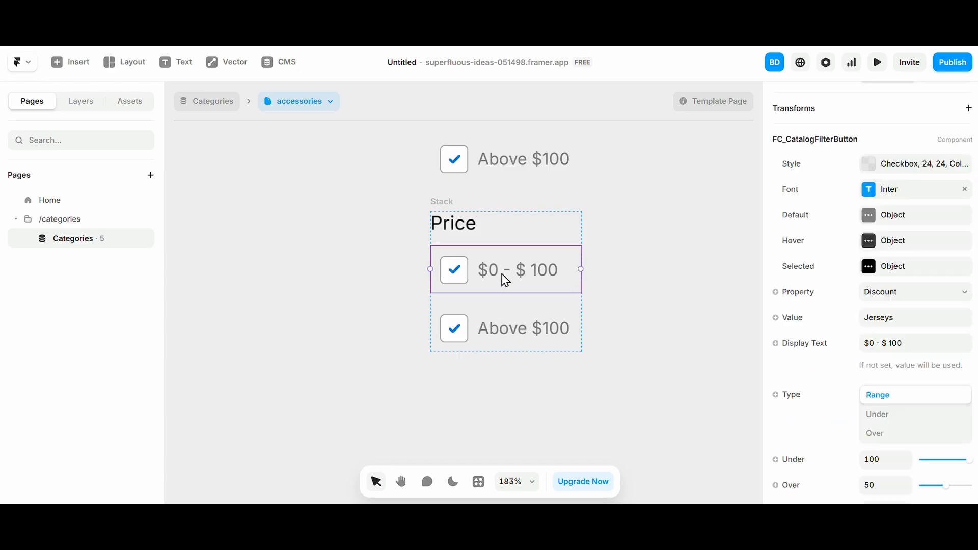
pyautogui.click(915, 324)
pyautogui.write('50 discount')
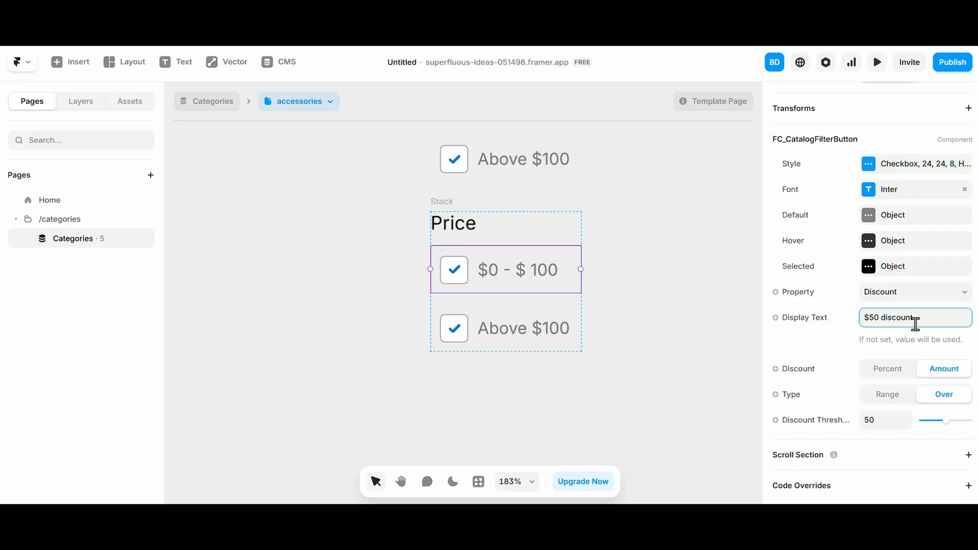
pyautogui.press('Return')
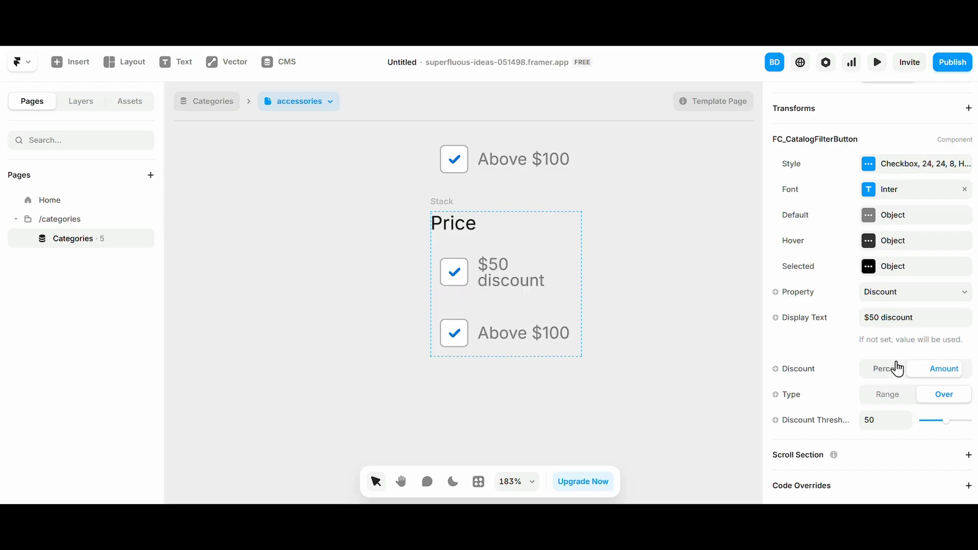
# - Switch the discount button to Percent with the display text "20 % offf" and a threshold of 20
pyautogui.click(891, 367)
pyautogui.click(868, 317)
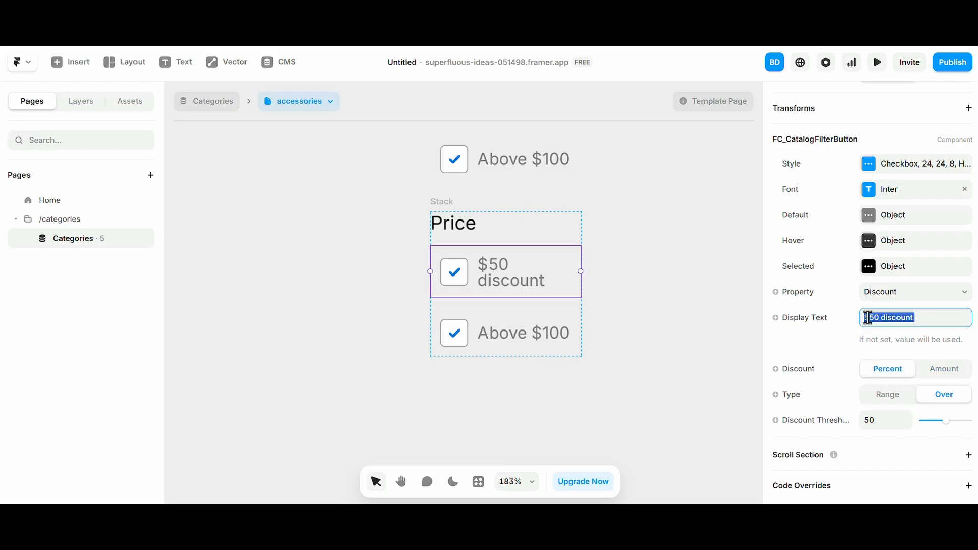
pyautogui.write('10 %')
pyautogui.press('Return')
pyautogui.click(875, 422)
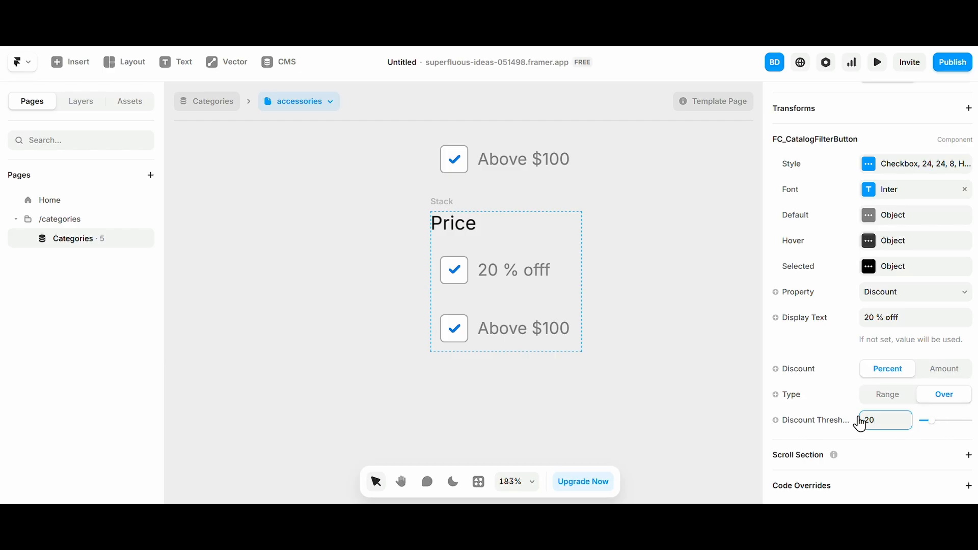
# - Try the Range type with a Discount High of 0 on the discount button and return the type to Over
pyautogui.click(888, 394)
pyautogui.click(881, 444)
pyautogui.write('0')
pyautogui.click(882, 425)
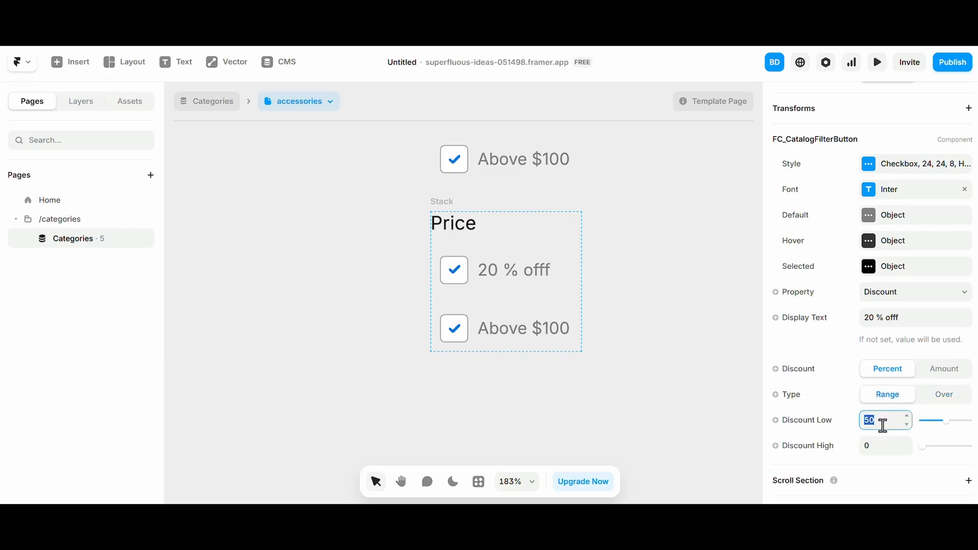
pyautogui.click(842, 337)
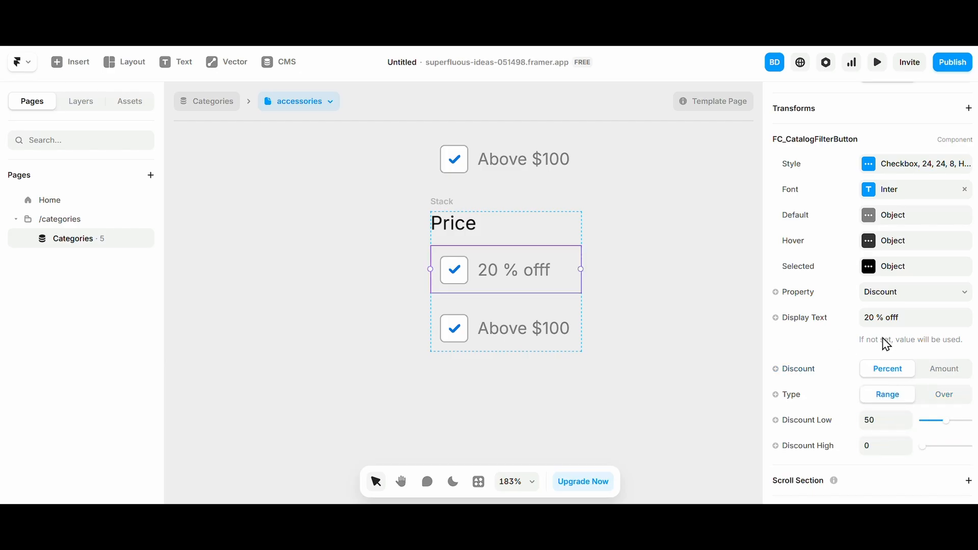
pyautogui.click(875, 315)
pyautogui.click(924, 400)
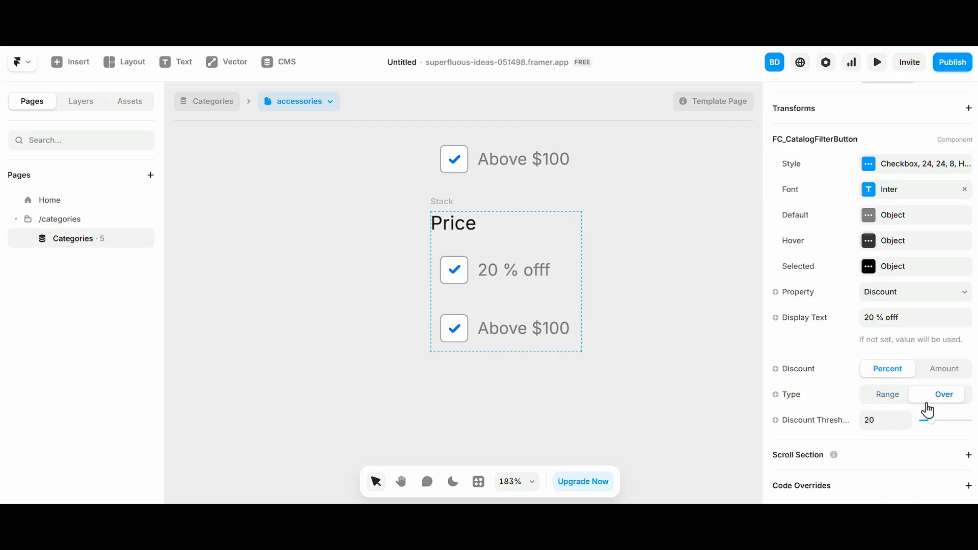
# - Set the discount button's threshold to 10
pyautogui.rightClick(894, 426)
pyautogui.click(882, 426)
pyautogui.click(959, 424)
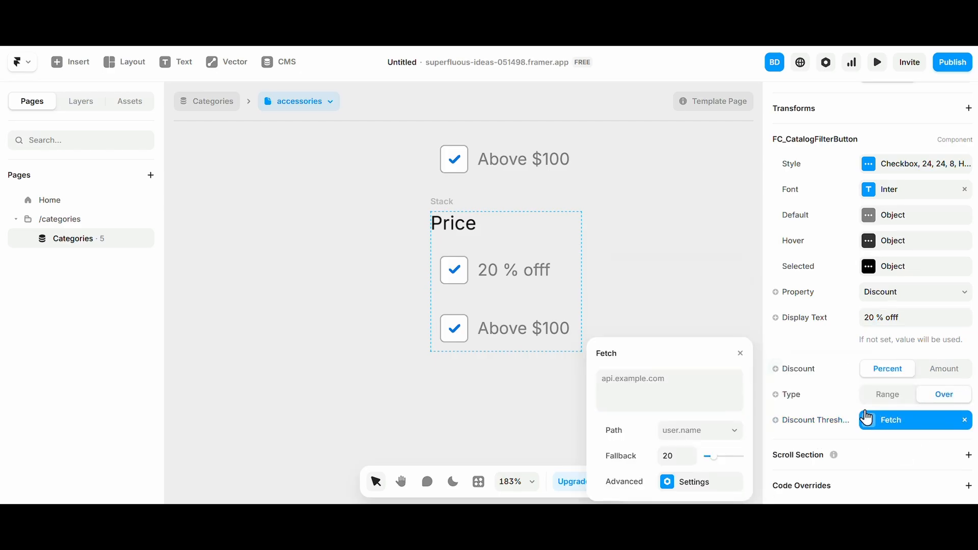
pyautogui.click(965, 420)
pyautogui.click(971, 420)
pyautogui.click(883, 418)
pyautogui.write('10')
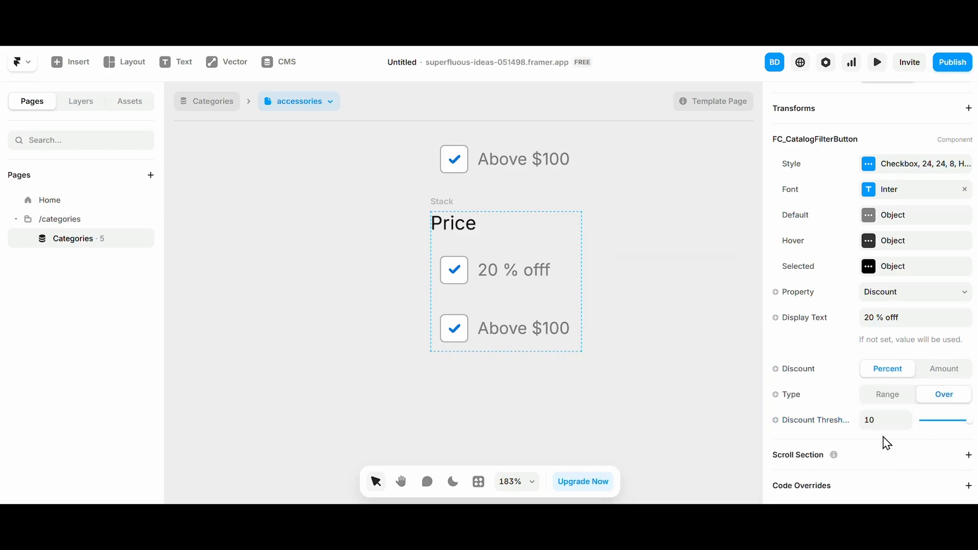
# - Delete the "Above $100" button from the copied Price stack and select the remaining discount button
pyautogui.hscroll(2, 445, 381)
pyautogui.click(454, 341)
pyautogui.press('Delete')
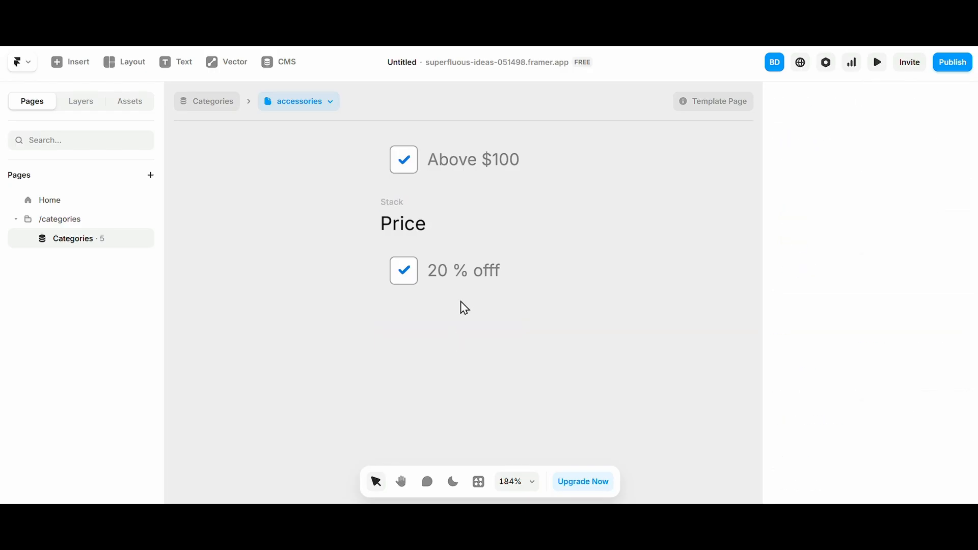
pyautogui.click(461, 285)
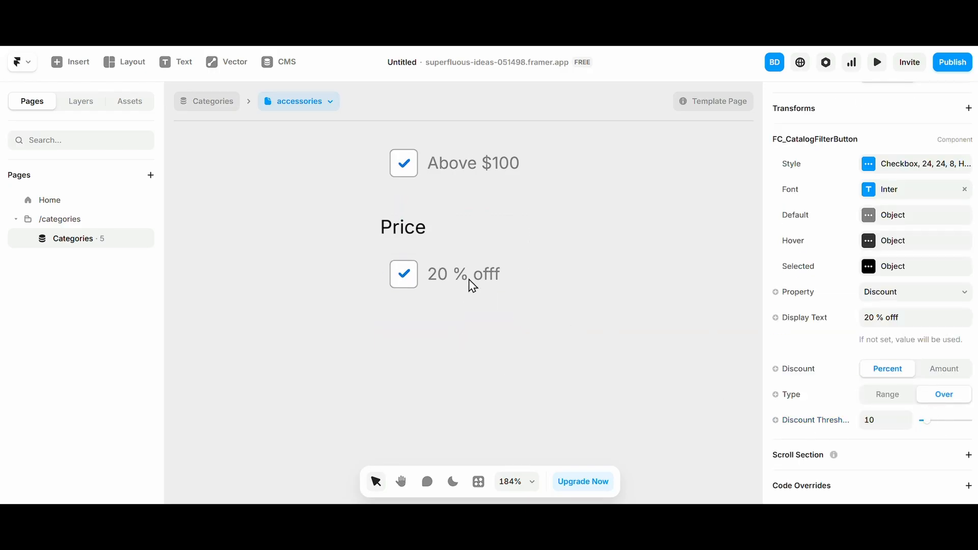
# - Retitle the heading above the "20 % offf" button as "Discount" and keep that button's property as Discount
pyautogui.scroll(-5, 469, 279)
pyautogui.click(459, 249)
pyautogui.doubleClick(430, 249)
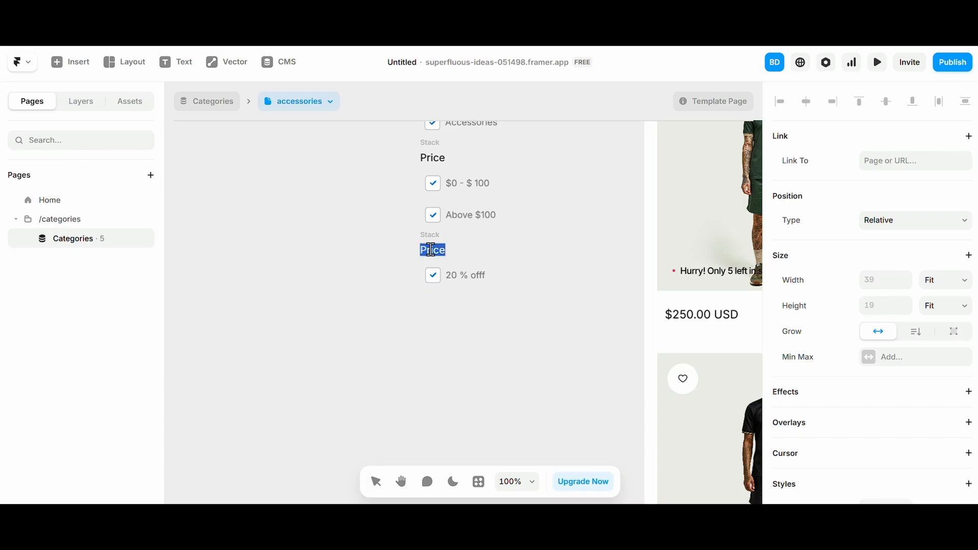
pyautogui.write('Discount')
pyautogui.click(464, 277)
pyautogui.click(890, 291)
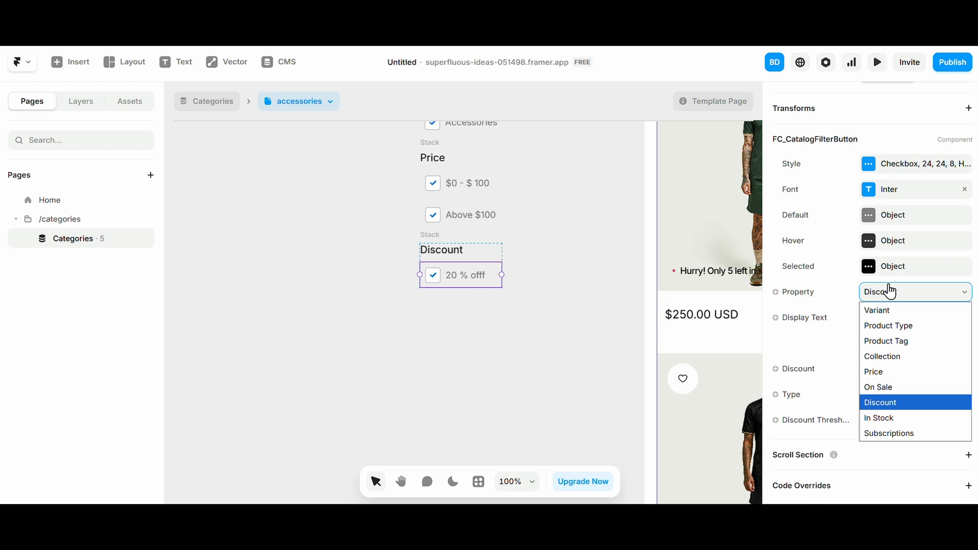
pyautogui.click(888, 288)
# - Select the Collections, Type, Price and Discount stacks together and wrap them in one vertical parent stack
pyautogui.scroll(-3, 408, 287)
pyautogui.moveTo(429, 255); pyautogui.dragTo(429, 259)
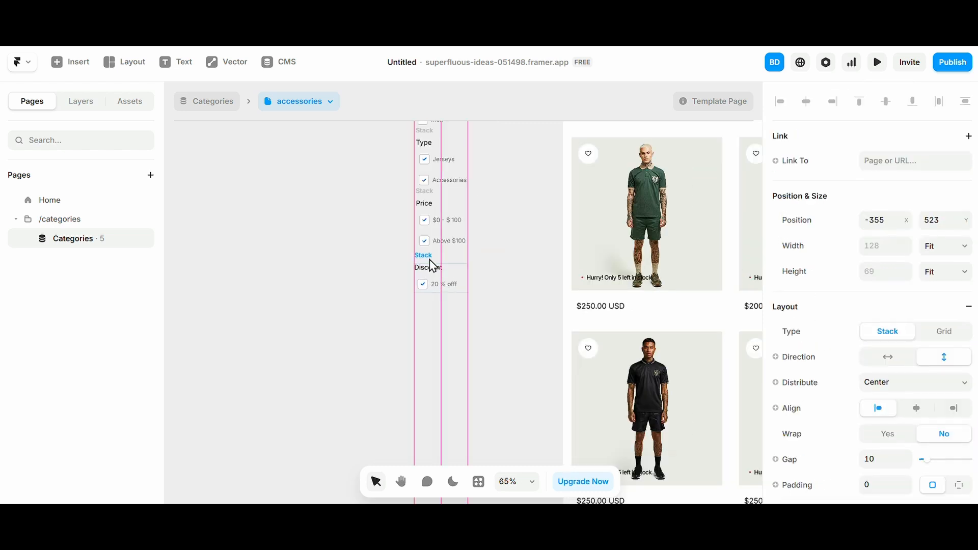
pyautogui.keyDown('shift'); pyautogui.click(427, 193); pyautogui.keyUp('shift')
pyautogui.keyDown('shift'); pyautogui.click(427, 130); pyautogui.keyUp('shift')
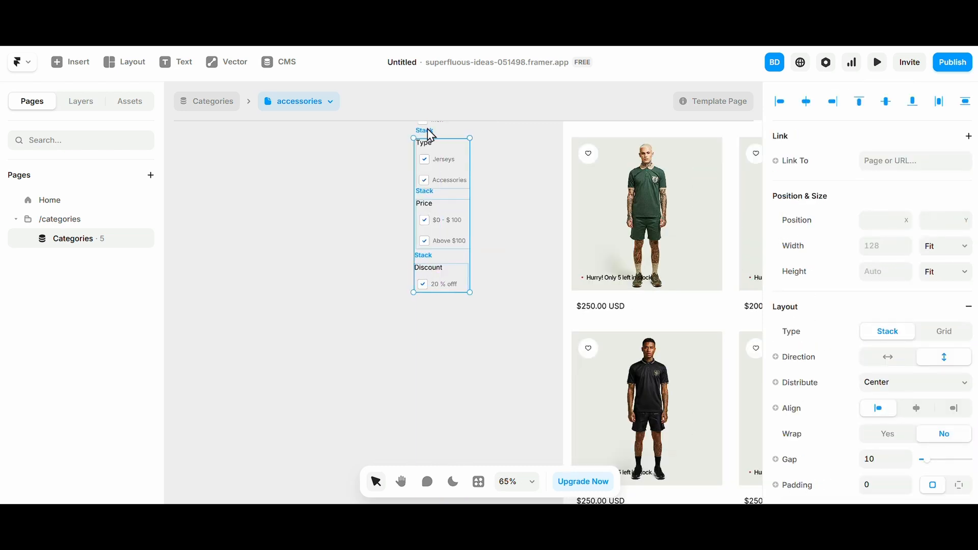
pyautogui.scroll(2, 430, 135)
pyautogui.keyDown('shift'); pyautogui.click(427, 191); pyautogui.keyUp('shift')
pyautogui.hotkey('ctrl', 'alt', 'Return')
pyautogui.scroll(-1, 331, 250)
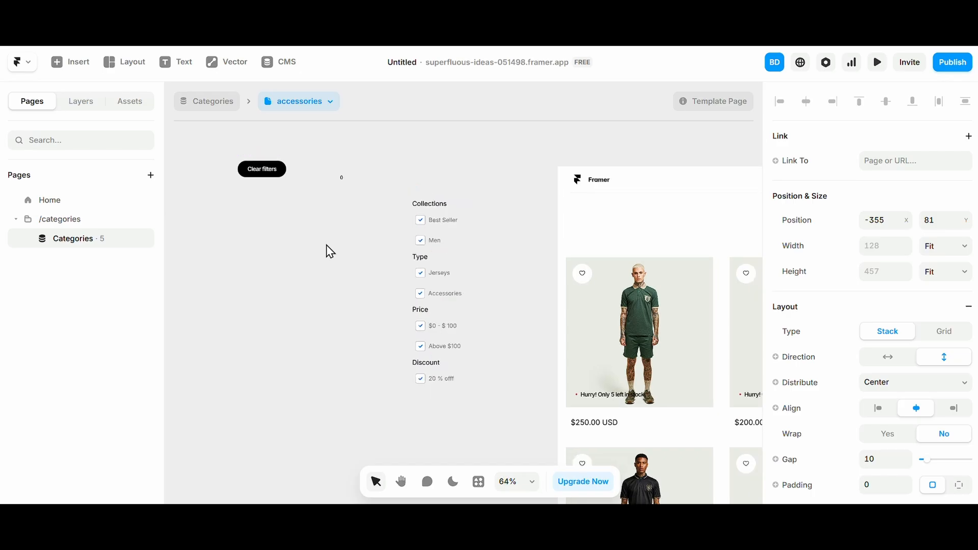
# - Cut the combined filter stack from the canvas and paste it into the horizontal stack that holds the catalog display
pyautogui.scroll(-2, 331, 252)
pyautogui.click(425, 288)
pyautogui.click(563, 273)
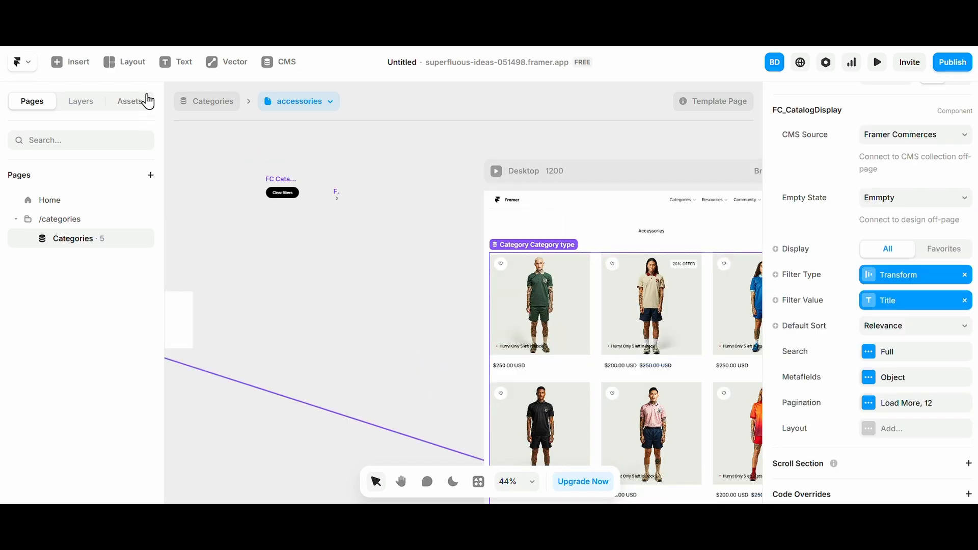
pyautogui.click(87, 102)
pyautogui.click(95, 284)
pyautogui.click(90, 262)
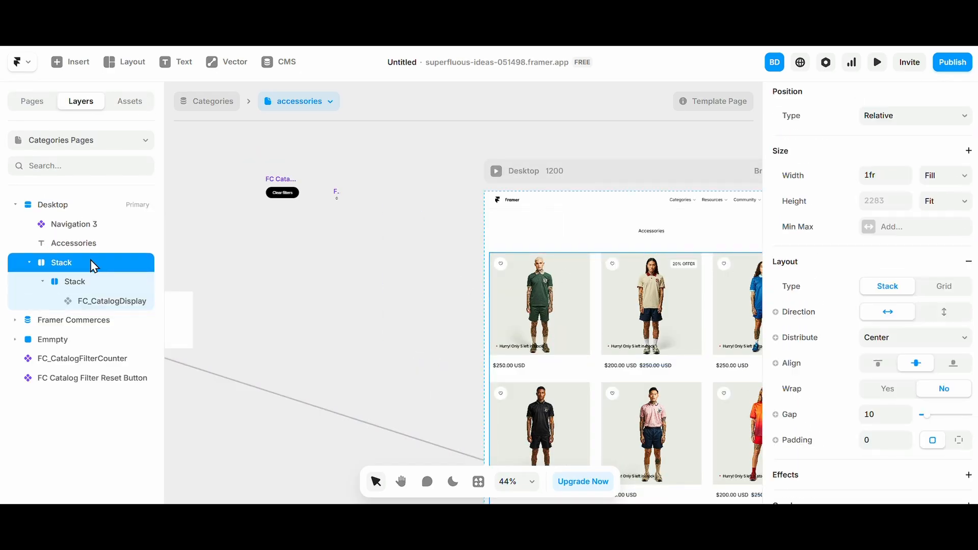
pyautogui.click(89, 283)
pyautogui.click(42, 281)
pyautogui.click(76, 261)
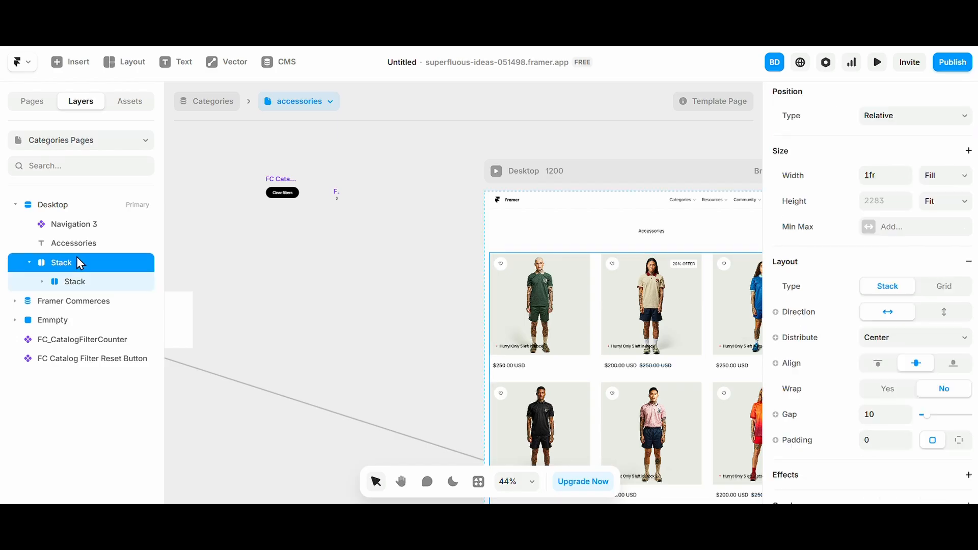
pyautogui.hotkey('ctrl', 'v')
pyautogui.hscroll(6, 397, 325)
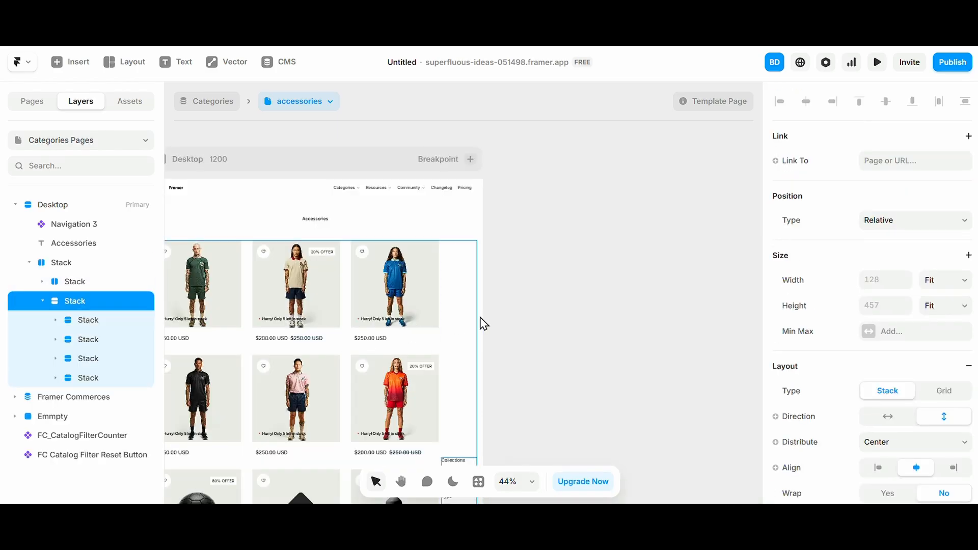
# - Reorder the horizontal stack so the filter stack comes before the catalog display stack
pyautogui.scroll(-3, 490, 300)
pyautogui.click(467, 278)
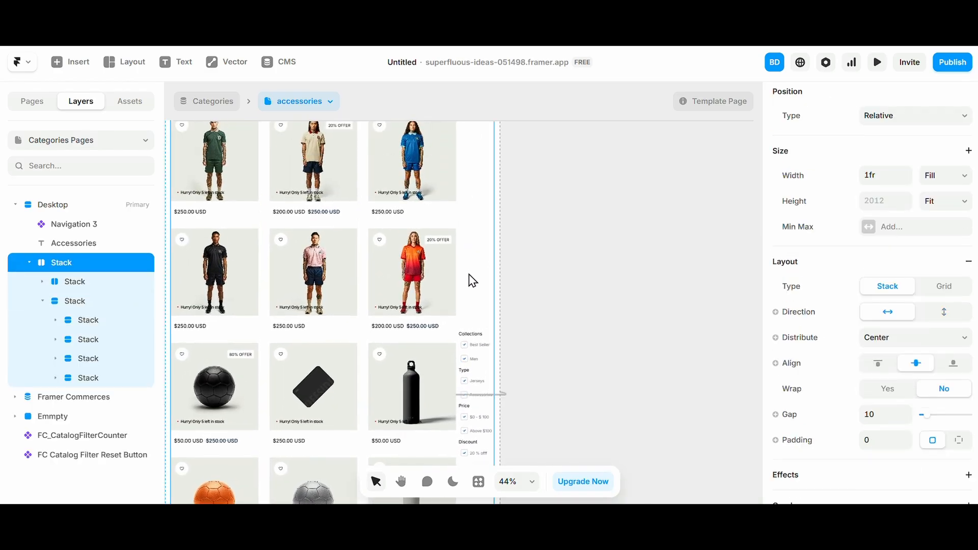
pyautogui.click(444, 280)
pyautogui.click(105, 283)
pyautogui.press('Right')
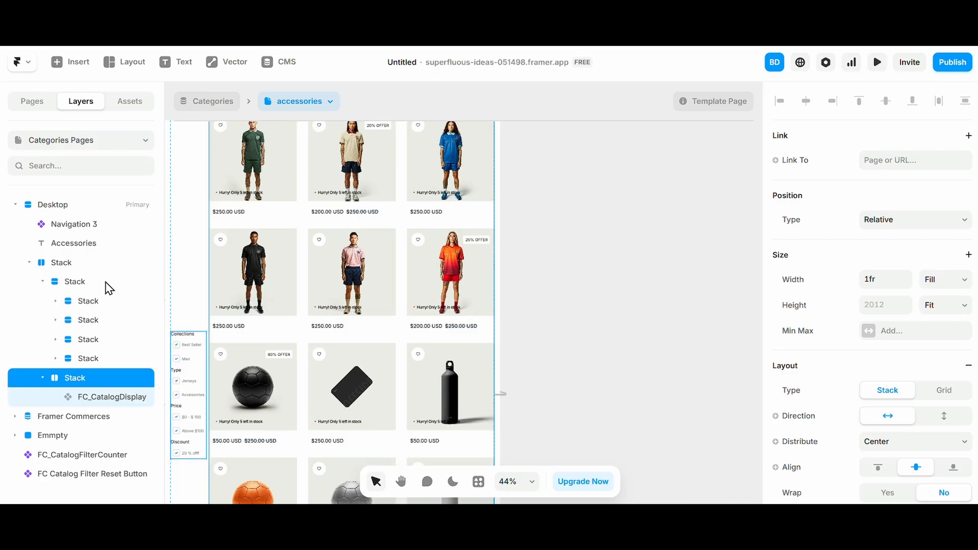
# - Align the outer horizontal stack's contents to the top and widen the gap between the filters and the products
pyautogui.hscroll(-4, 336, 316)
pyautogui.click(402, 278)
pyautogui.click(885, 363)
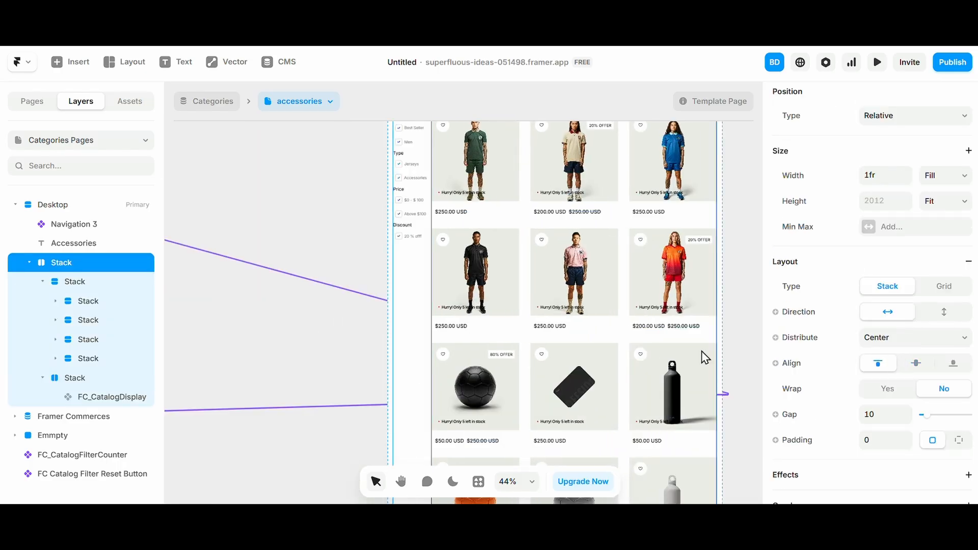
pyautogui.scroll(3, 397, 323)
pyautogui.moveTo(894, 406); pyautogui.dragTo(905, 383)
pyautogui.click(385, 389)
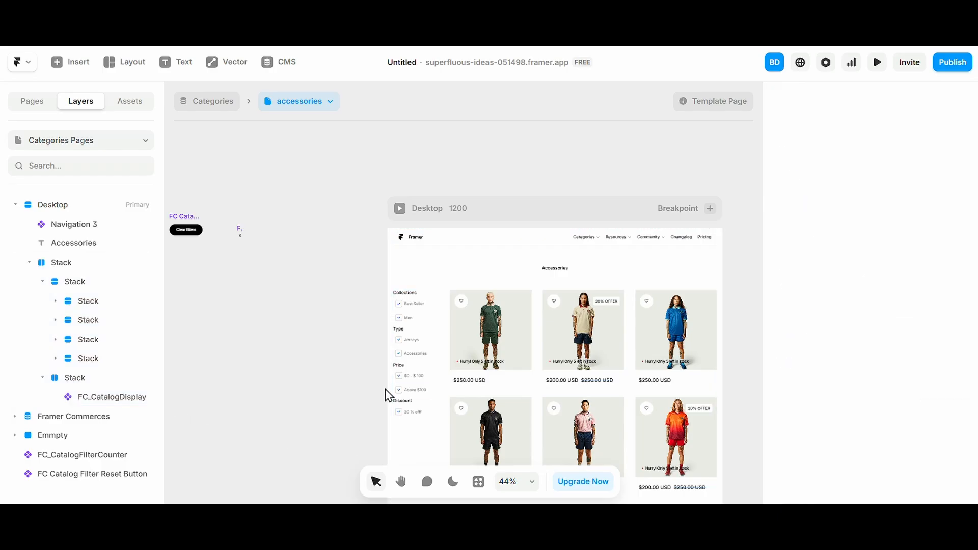
pyautogui.click(415, 425)
pyautogui.click(309, 333)
pyautogui.scroll(3, 308, 331)
pyautogui.keyDown('ctrl'); pyautogui.click(446, 293); pyautogui.keyUp('ctrl')
pyautogui.click(402, 320)
pyautogui.scroll(-4, 399, 321)
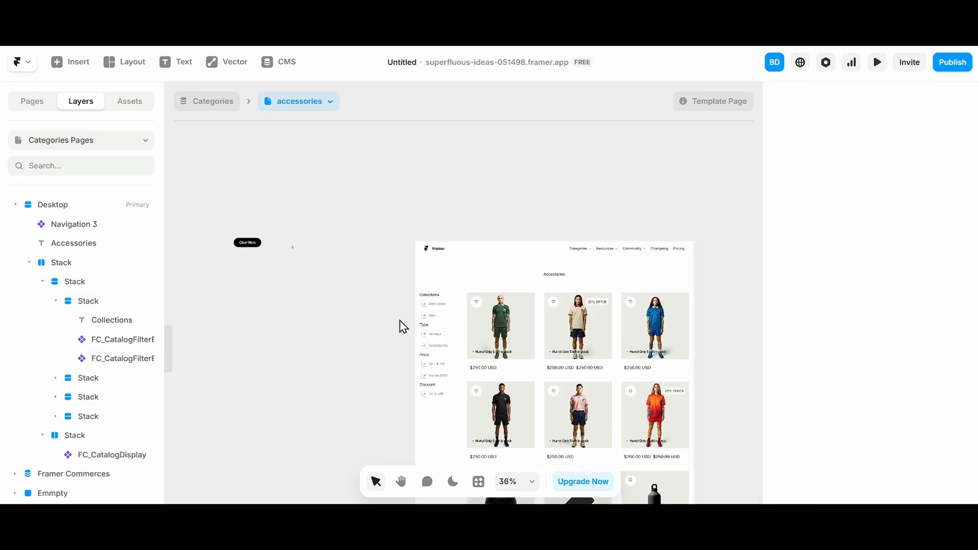
pyautogui.keyDown('ctrl'); pyautogui.click(431, 335); pyautogui.keyUp('ctrl')
pyautogui.click(382, 329)
pyautogui.scroll(-1, 379, 329)
pyautogui.scroll(-1, 381, 335)
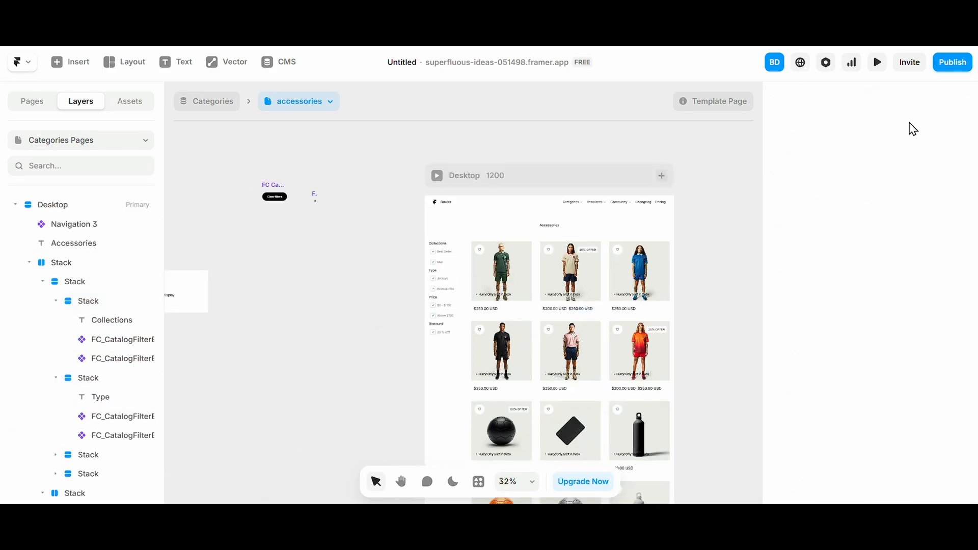
# - Publish the updated site and open its live version
pyautogui.click(953, 62)
pyautogui.click(951, 183)
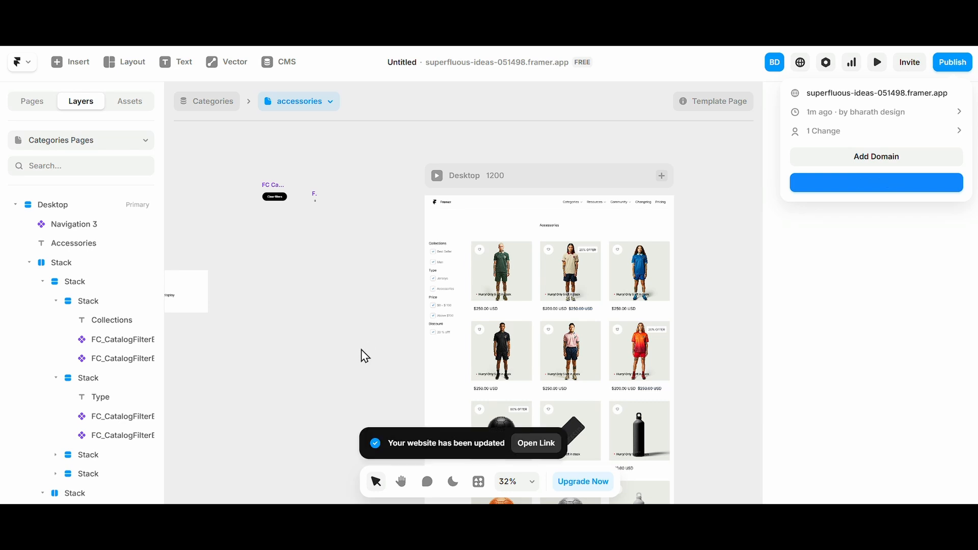
pyautogui.click(533, 445)
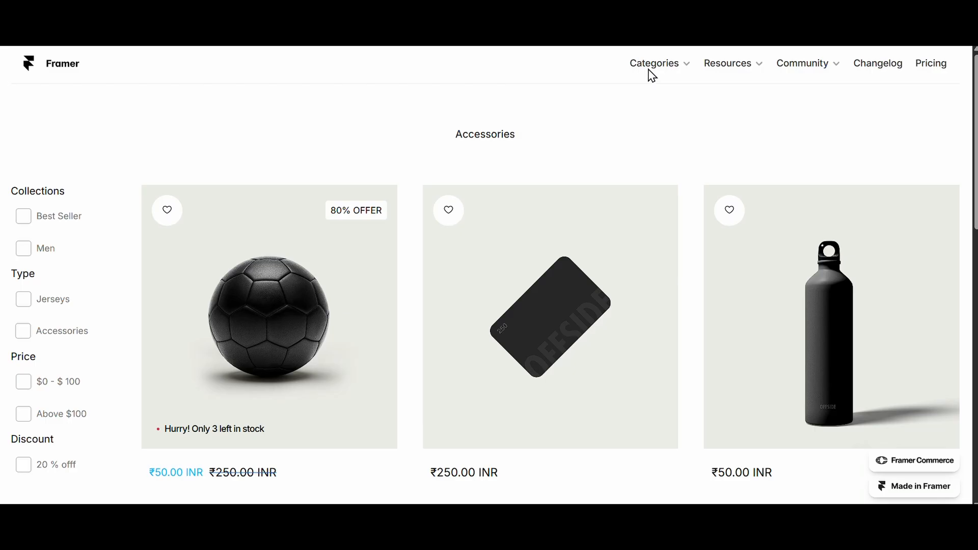
# - Go to the ALL category on the live site and test the Best Seller and Men filters one at a time
pyautogui.click(669, 66)
pyautogui.click(644, 145)
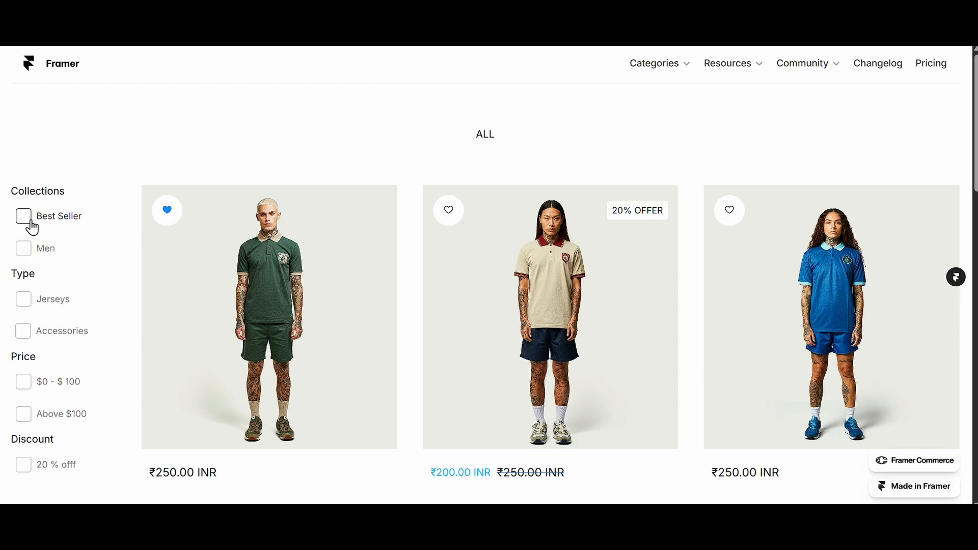
pyautogui.click(31, 224)
pyautogui.scroll(-4, 587, 282)
pyautogui.scroll(4, 587, 281)
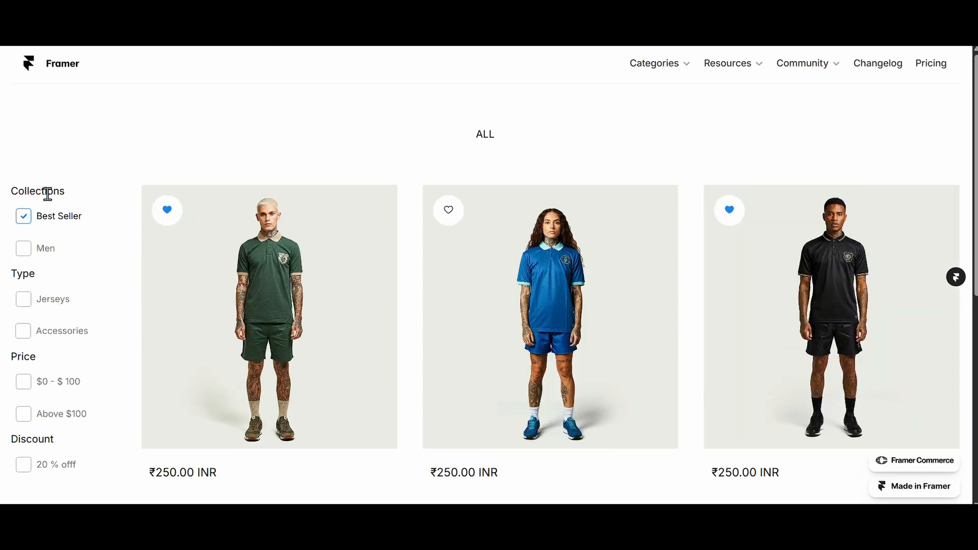
pyautogui.click(49, 220)
pyautogui.click(46, 251)
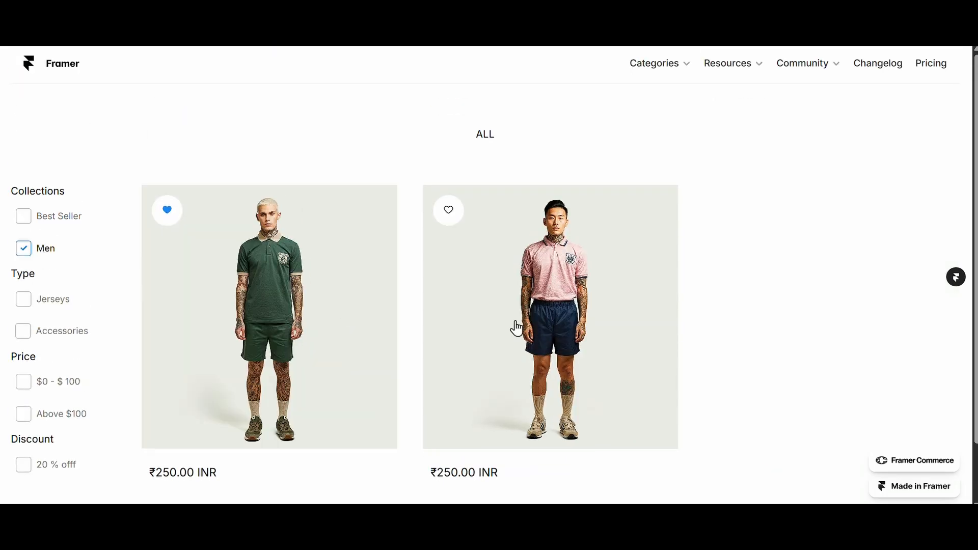
pyautogui.click(44, 252)
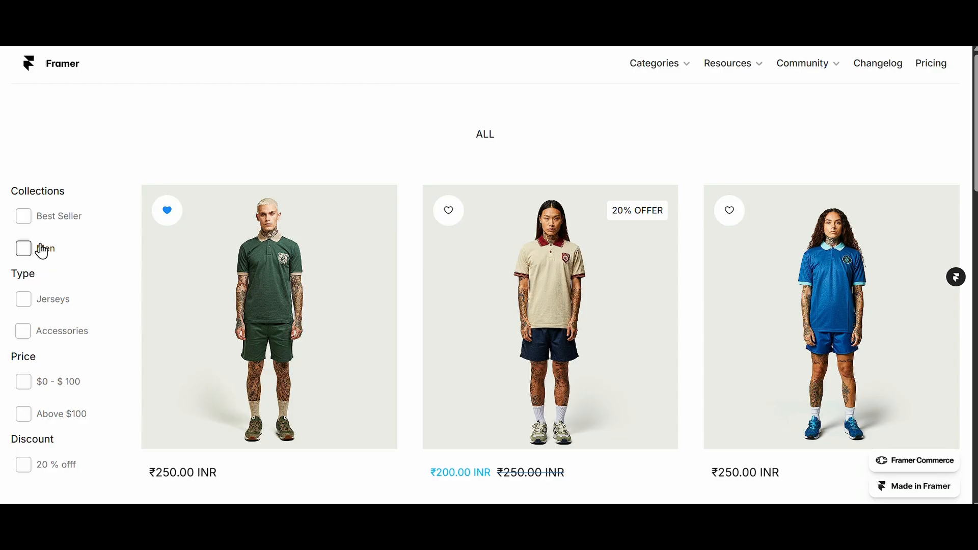
# - Test the Jerseys type filter, review the filtered products and clear the filter again
pyautogui.click(51, 303)
pyautogui.scroll(-5, 316, 316)
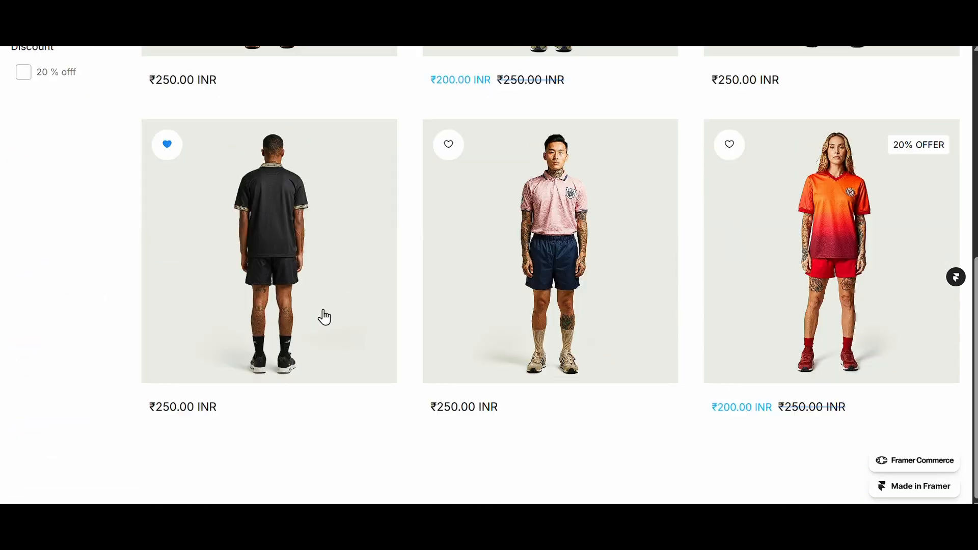
pyautogui.scroll(5, 323, 317)
pyautogui.click(46, 308)
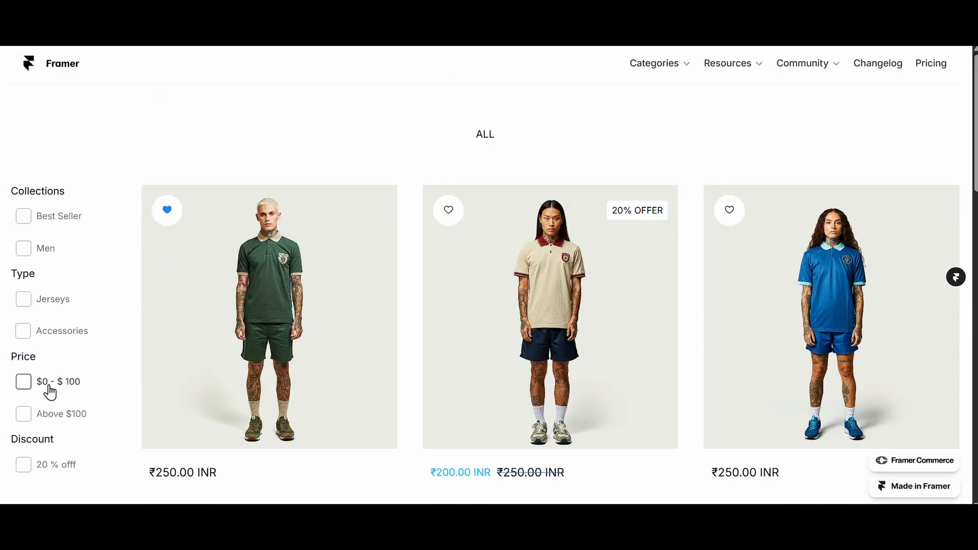
# - Test the "$0 - $ 100", "Above $100" and "20 % offf" filters one at a time, clearing each one
pyautogui.click(51, 393)
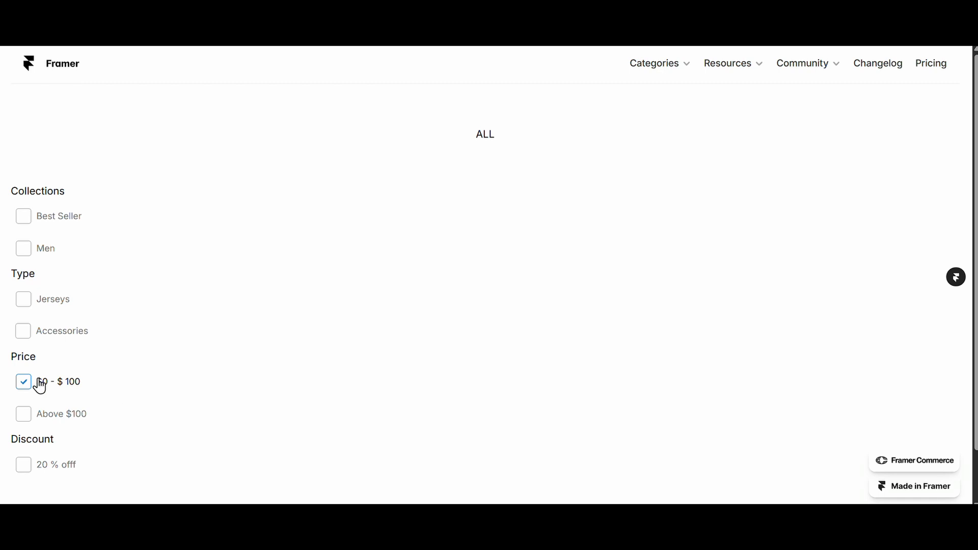
pyautogui.click(40, 386)
pyautogui.click(55, 417)
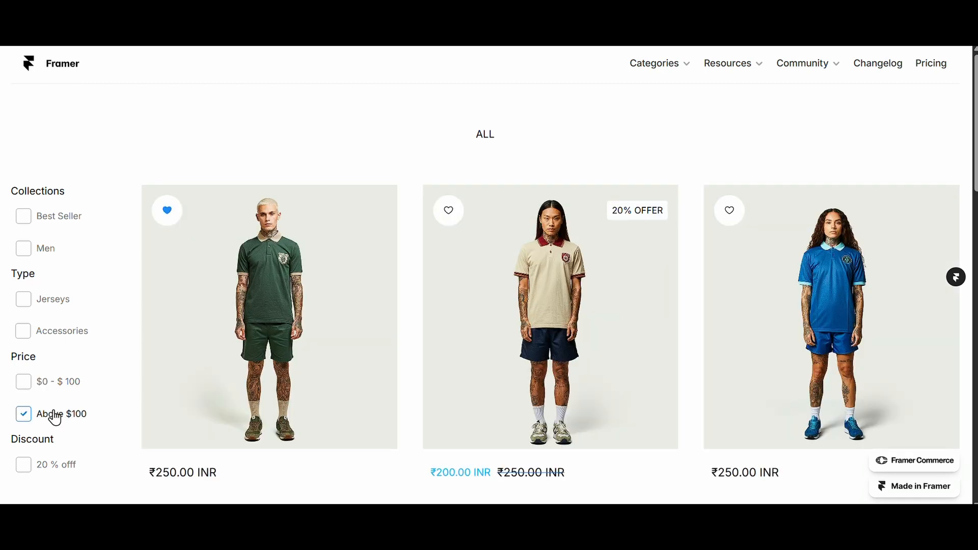
pyautogui.scroll(-5, 65, 412)
pyautogui.scroll(1, 81, 184)
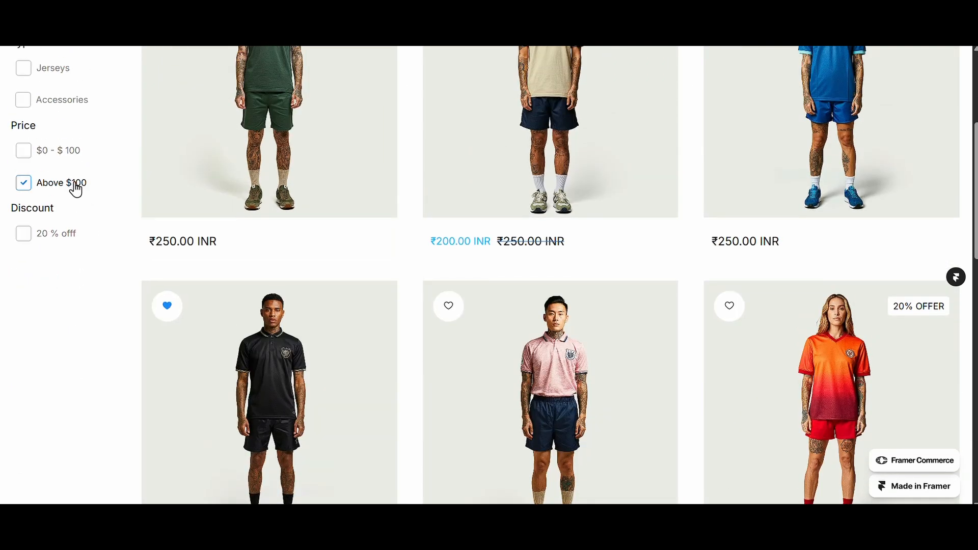
pyautogui.click(74, 184)
pyautogui.click(64, 241)
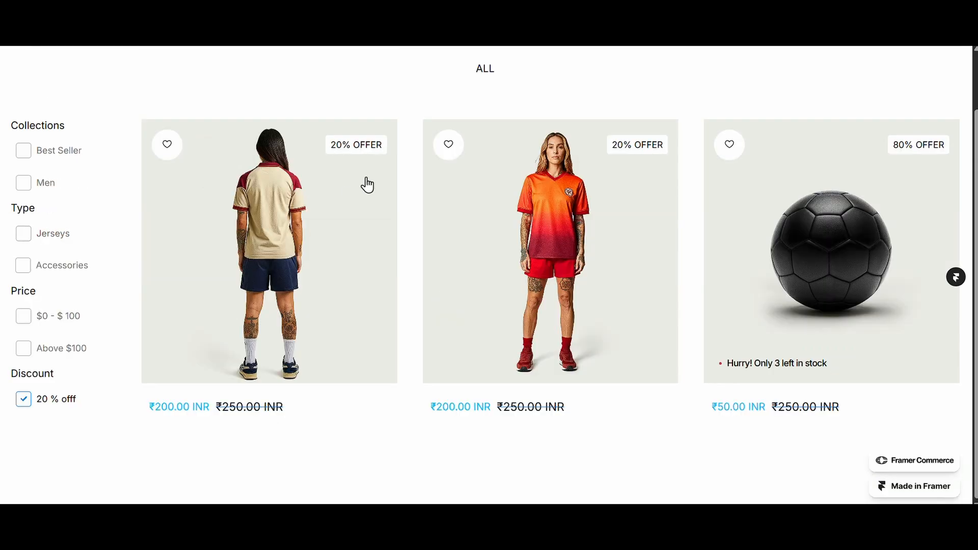
pyautogui.click(43, 408)
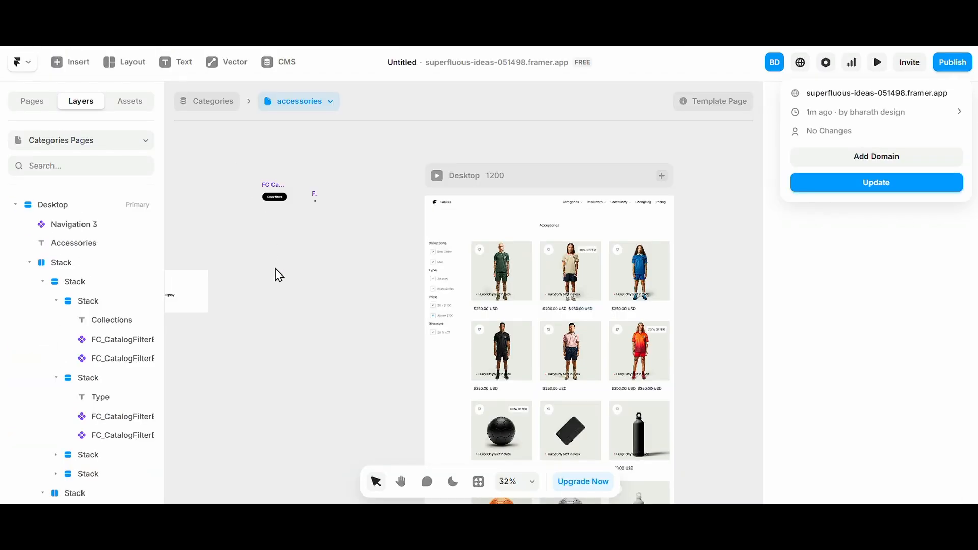
# - Return to the Framer editor and move the Emmpty frame to X -1421, Y 392 on the canvas
pyautogui.click(508, 310)
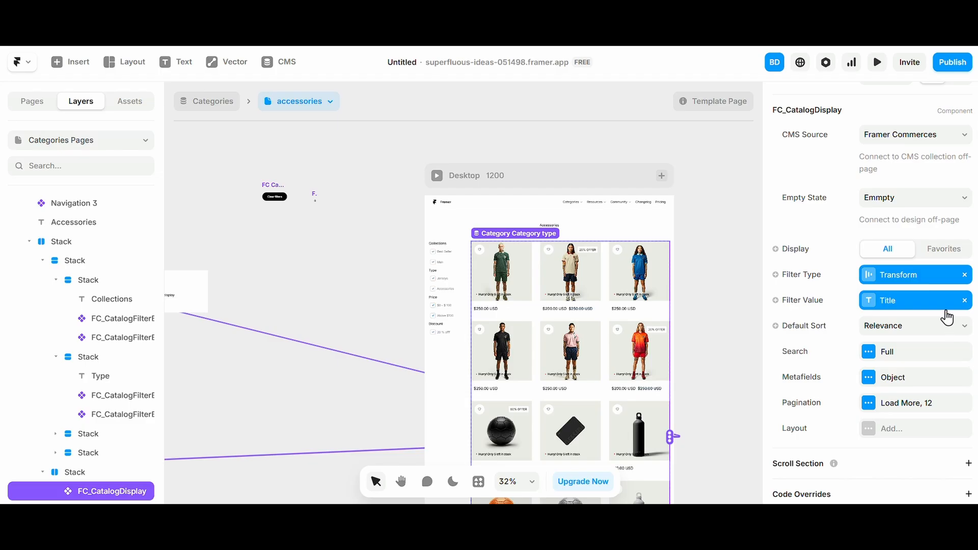
pyautogui.scroll(1, 897, 295)
pyautogui.hscroll(-5, 522, 347)
pyautogui.click(379, 267)
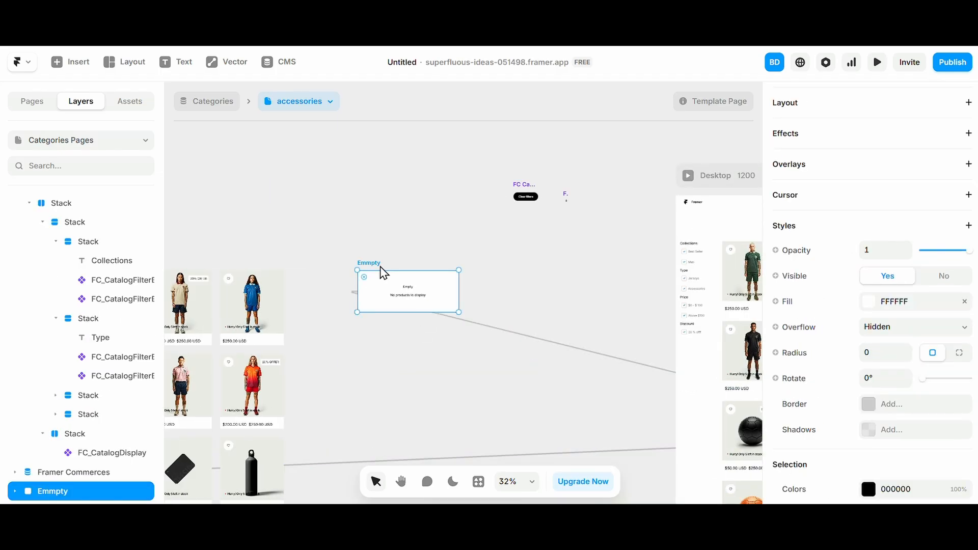
pyautogui.moveTo(380, 267); pyautogui.dragTo(403, 273)
# - Set both the width and the height of the Emmpty frame to Fit Content
pyautogui.scroll(5, 942, 338)
pyautogui.click(941, 249)
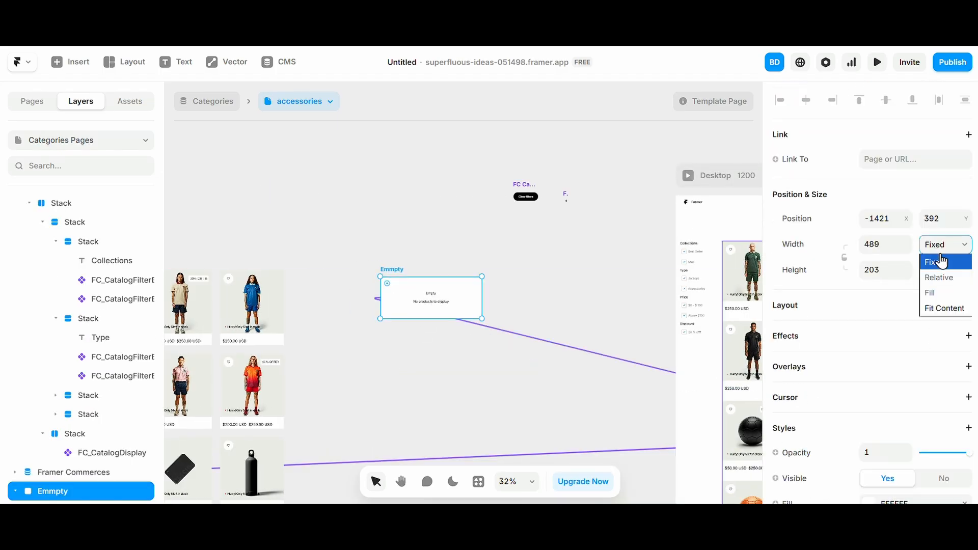
pyautogui.click(944, 308)
pyautogui.click(944, 273)
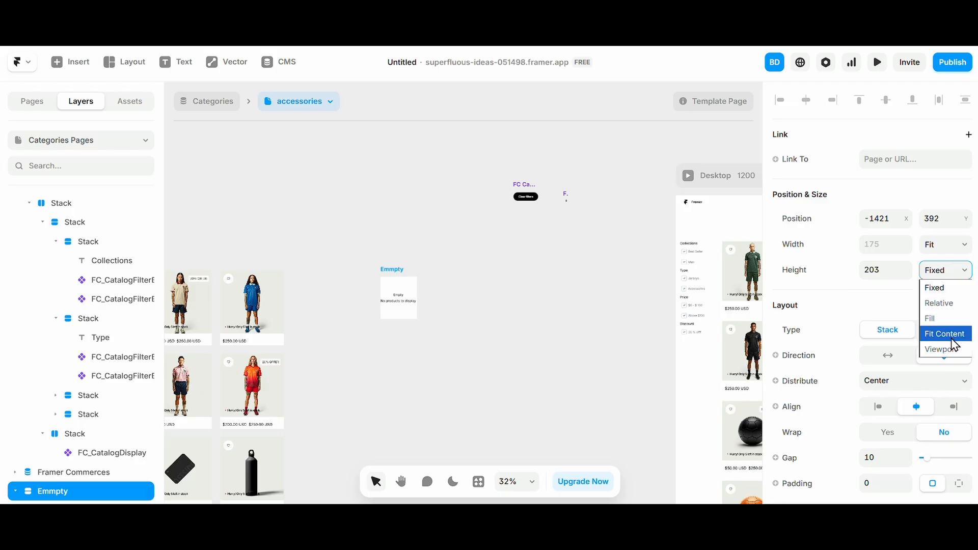
pyautogui.click(952, 340)
pyautogui.click(434, 344)
pyautogui.click(406, 282)
# - Check the catalog display's Empty State options and keep Emmpty chosen
pyautogui.hscroll(5, 406, 281)
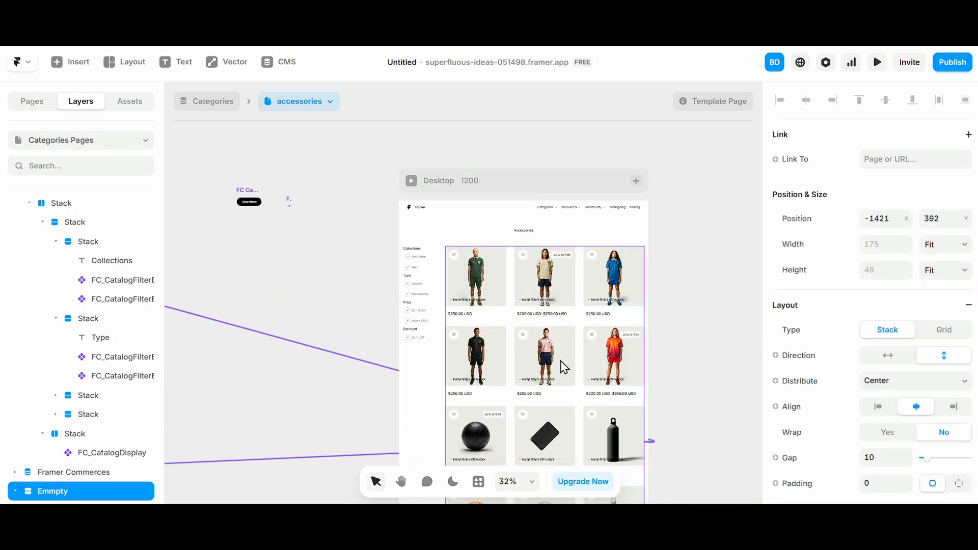
pyautogui.click(560, 360)
pyautogui.click(914, 305)
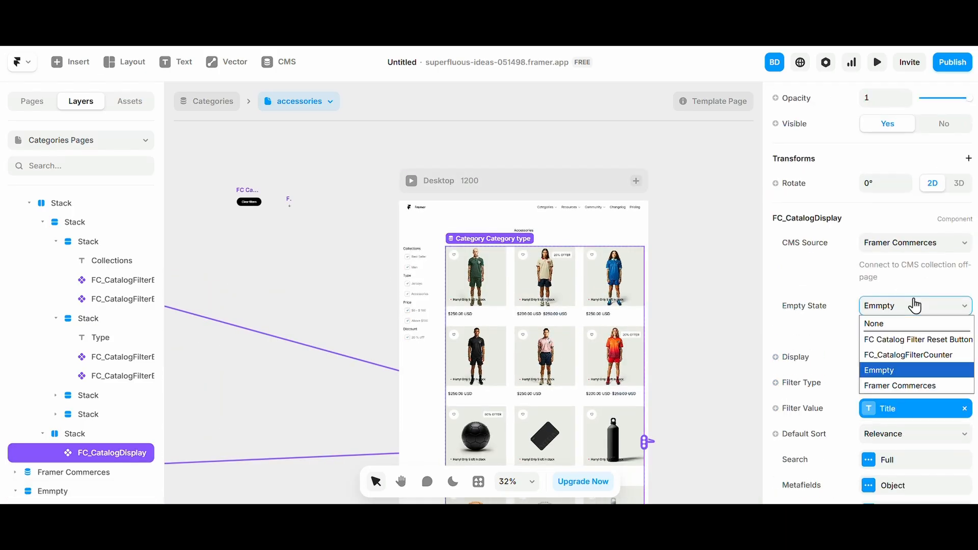
pyautogui.press('Return')
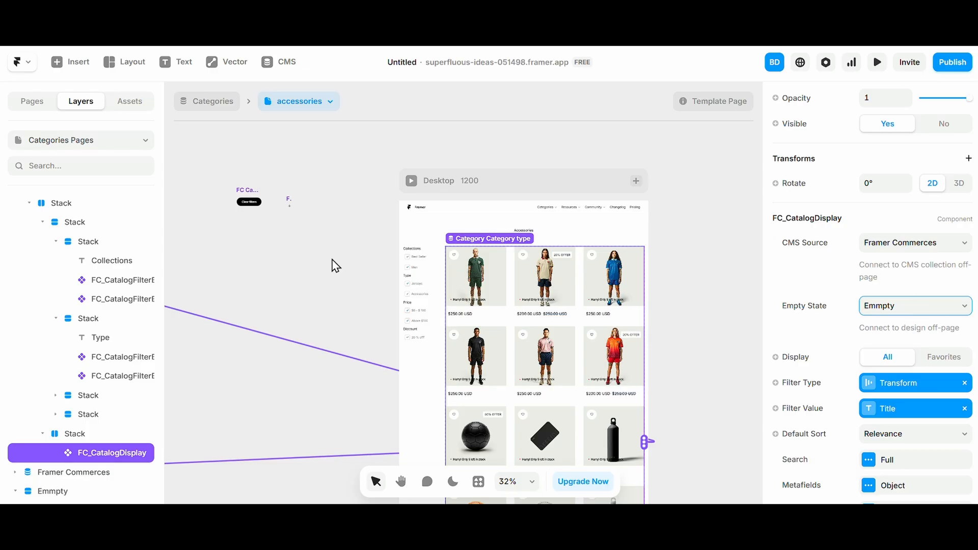
# - Publish the latest site update and open the updated live page
pyautogui.click(948, 66)
pyautogui.click(847, 181)
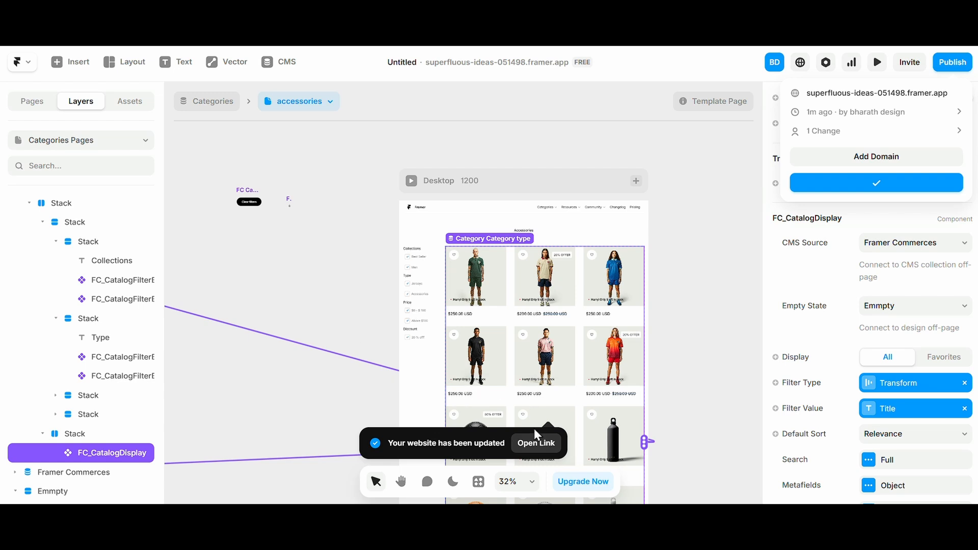
pyautogui.click(531, 442)
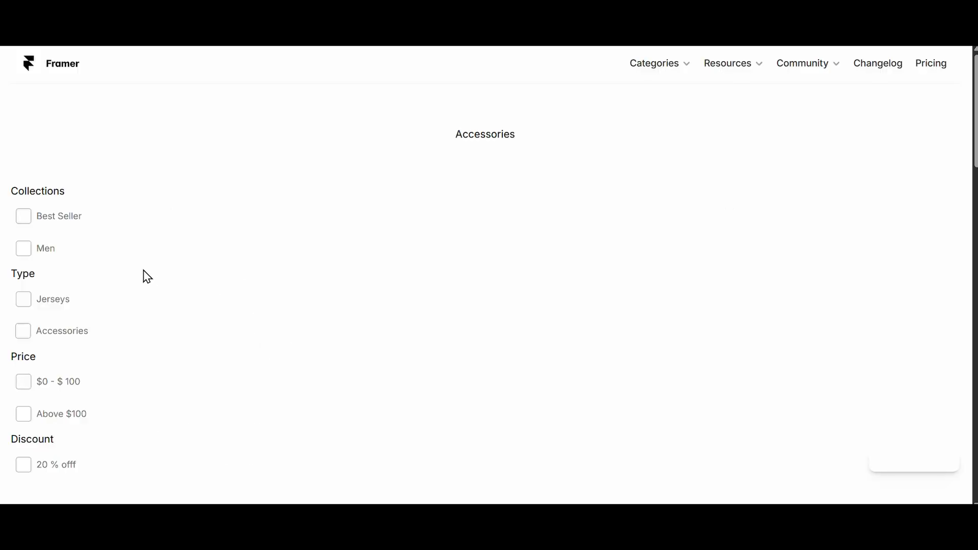
# - Test the Best Seller and Men filters on the live Accessories page to check the custom empty state
pyautogui.click(52, 224)
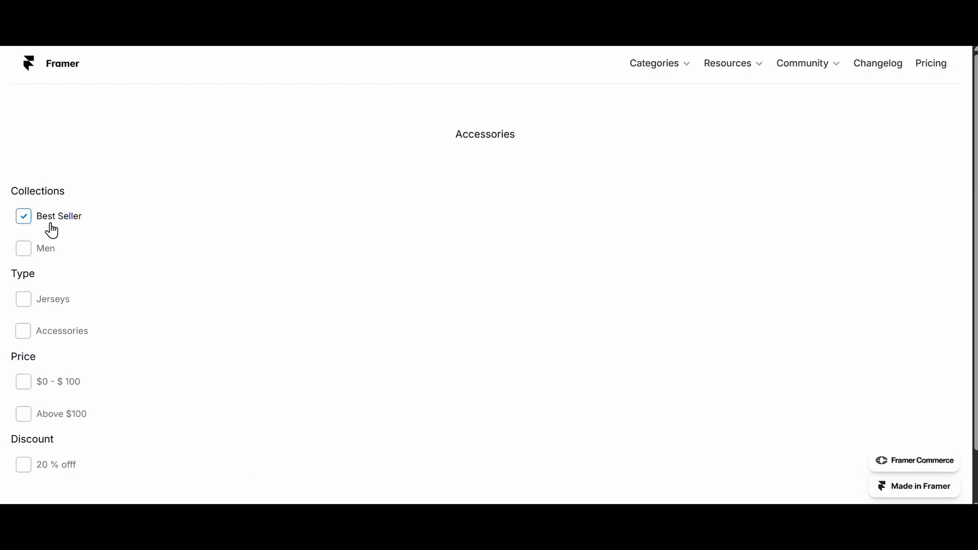
pyautogui.scroll(-1, 456, 249)
pyautogui.scroll(1, 455, 248)
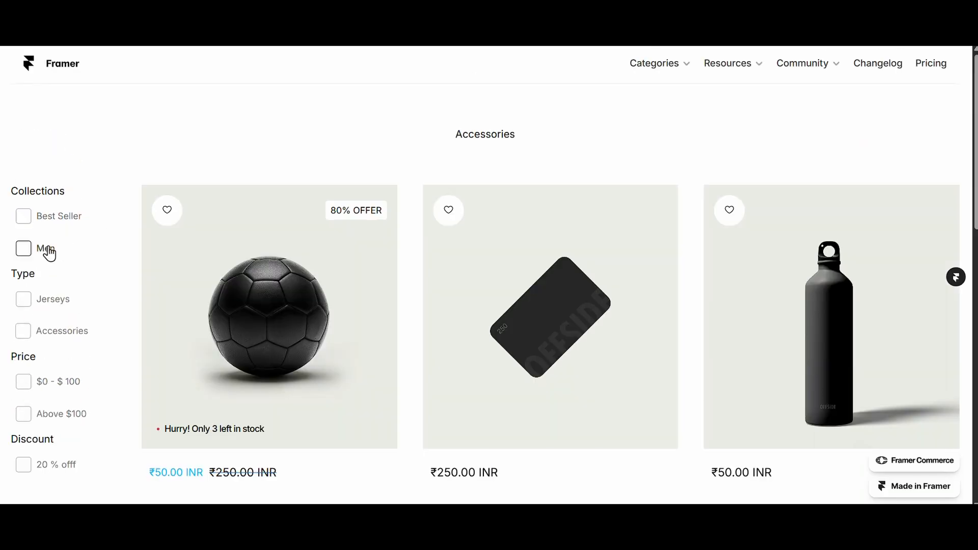
pyautogui.click(49, 252)
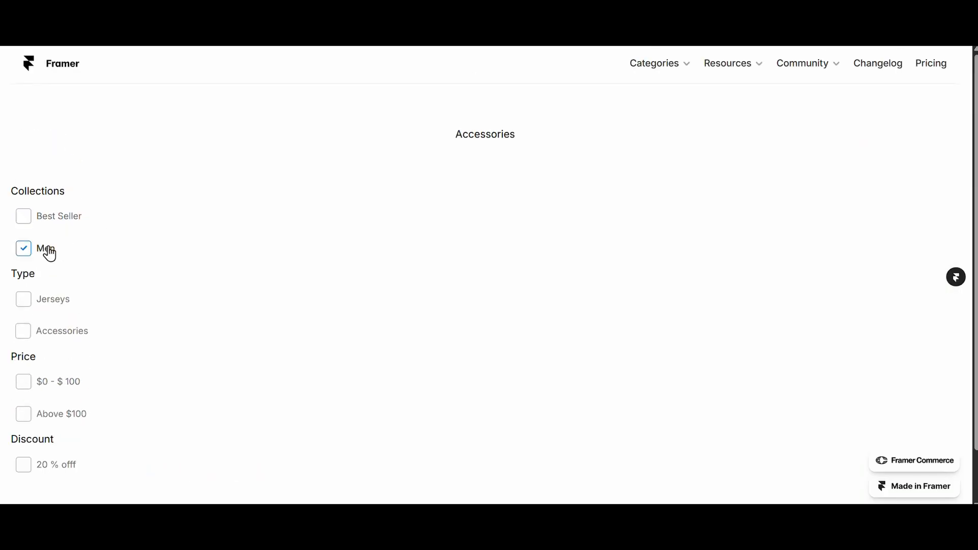
pyautogui.click(44, 220)
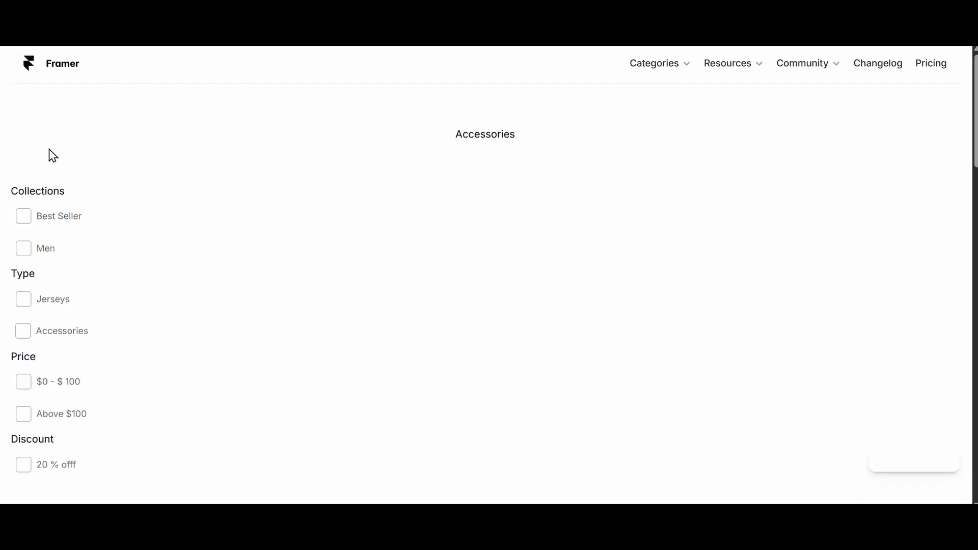
pyautogui.click(44, 220)
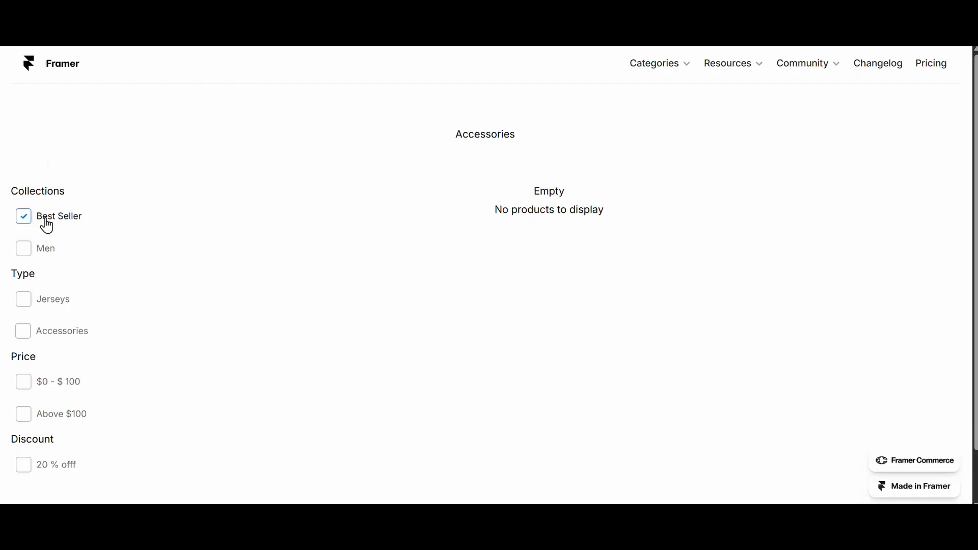
pyautogui.click(66, 225)
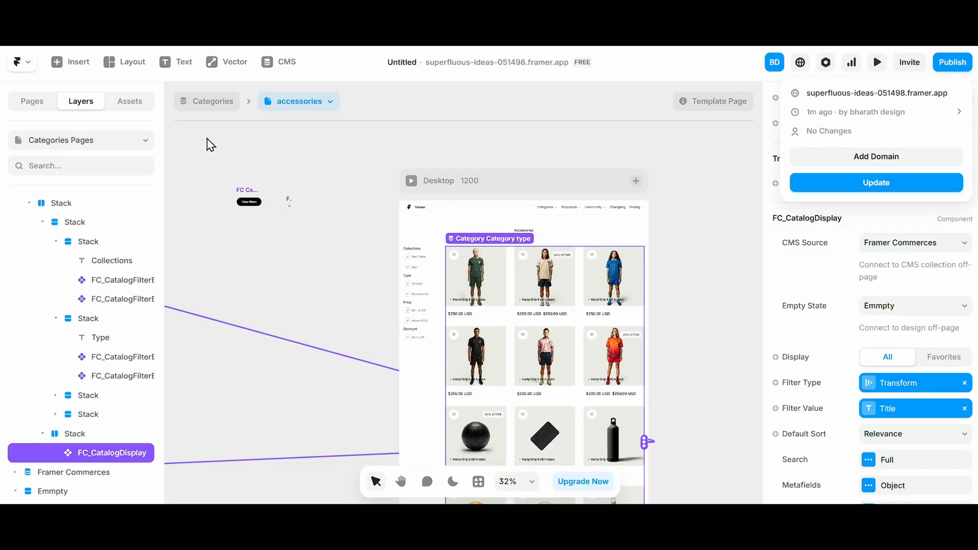
# - Return to the Framer editor and inspect the Clear filters button and filter counter placed beside the Desktop page
pyautogui.press('Escape')
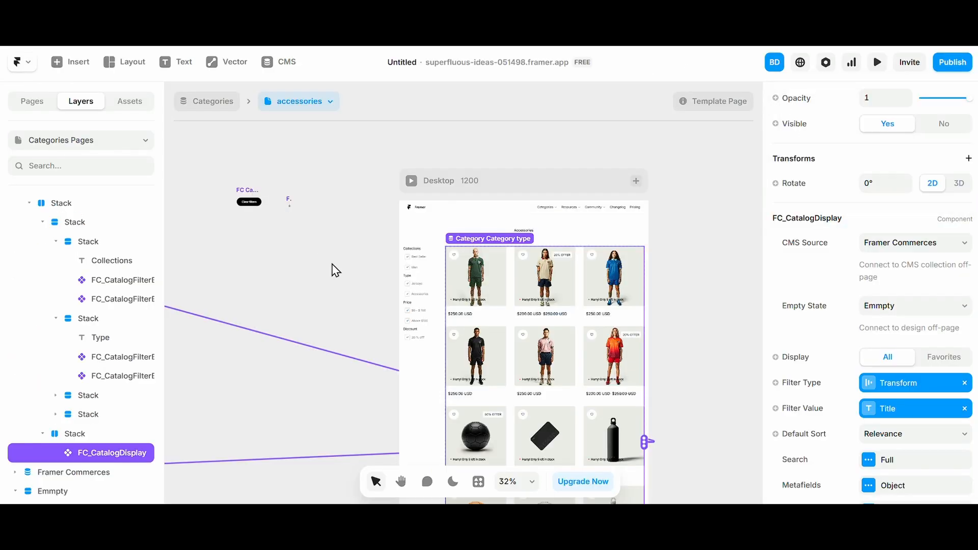
pyautogui.hscroll(-5, 416, 220)
pyautogui.scroll(5, 414, 215)
pyautogui.moveTo(501, 184); pyautogui.dragTo(500, 201)
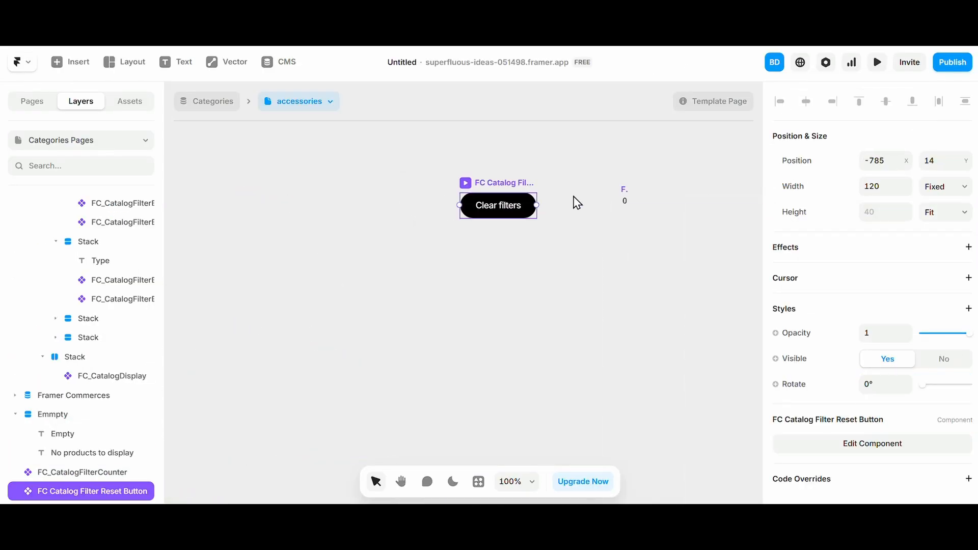
pyautogui.keyDown('shift'); pyautogui.click(626, 200); pyautogui.keyUp('shift')
pyautogui.click(596, 255)
pyautogui.hscroll(10, 523, 342)
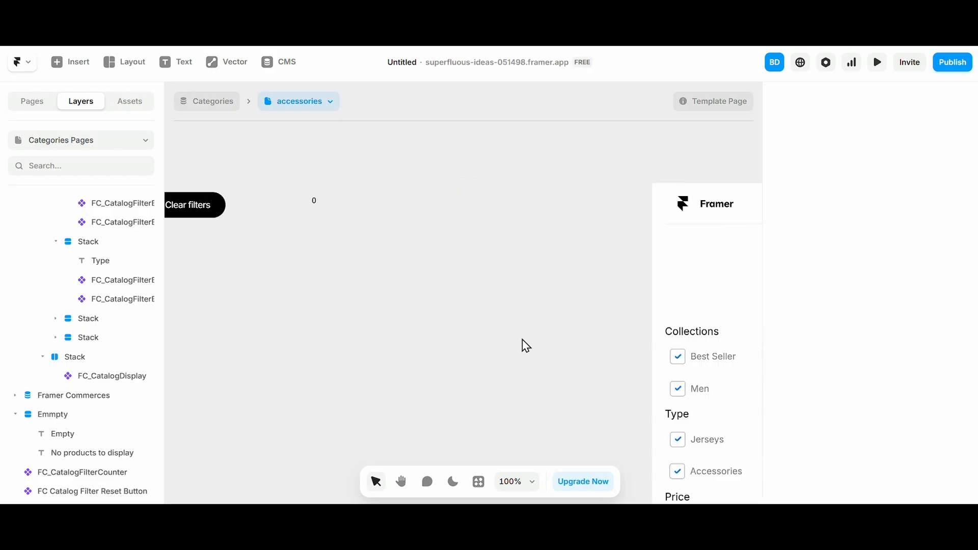
# - Duplicate the Collections heading directly into the filter sidebar stack and make the copy its first item
pyautogui.scroll(-2, 548, 326)
pyautogui.click(500, 220)
pyautogui.click(497, 297)
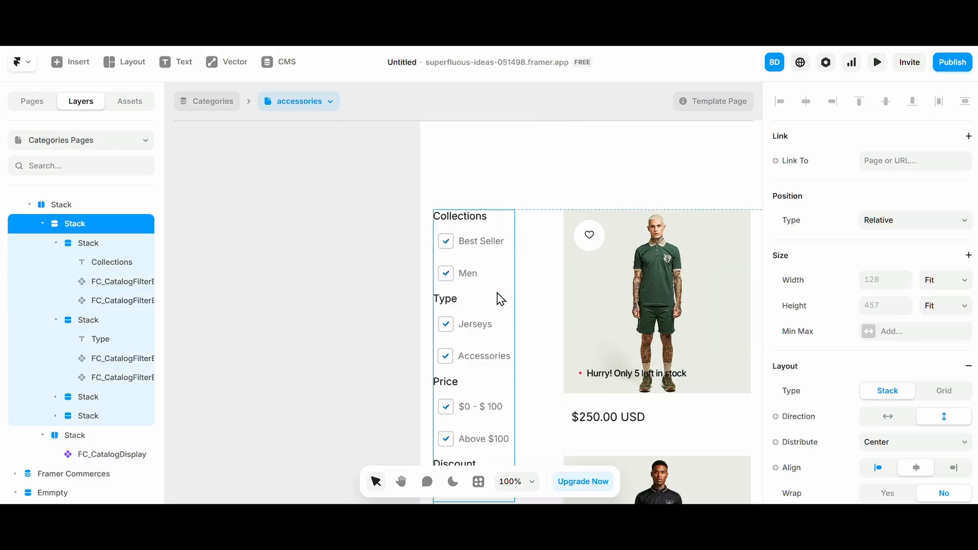
pyautogui.scroll(3, 459, 240)
pyautogui.keyDown('ctrl'); pyautogui.click(470, 207); pyautogui.keyUp('ctrl')
pyautogui.hotkey('ctrl', 'c')
pyautogui.keyDown('ctrl'); pyautogui.click(470, 306); pyautogui.keyUp('ctrl')
pyautogui.hotkey('ctrl', 'v')
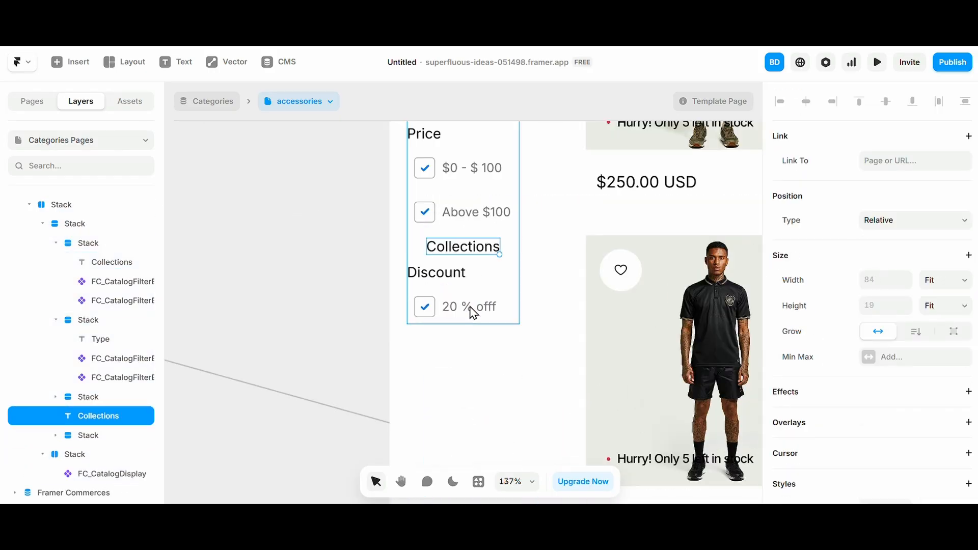
pyautogui.press('Up')
pyautogui.press('Up')
pyautogui.press('Up')
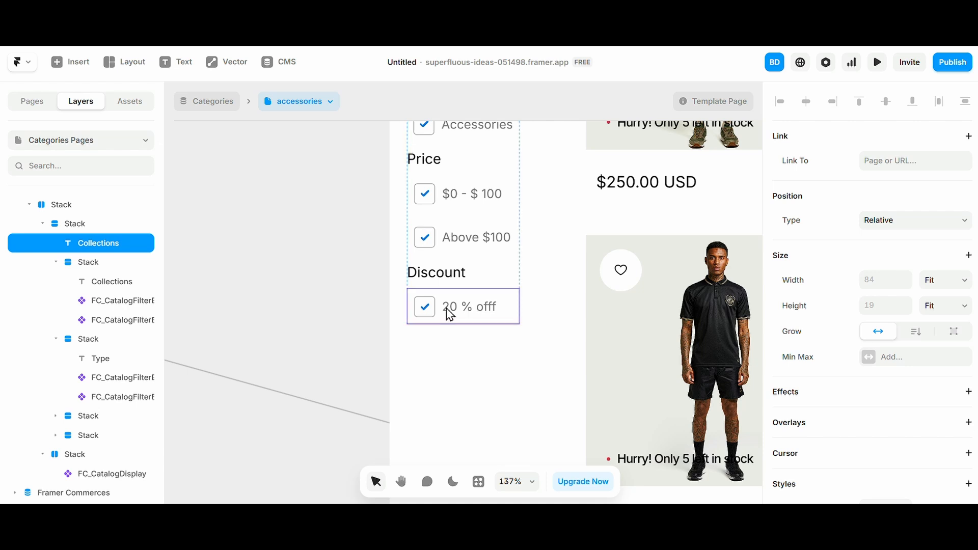
# - Wrap the copied Collections heading in its own stack and give that stack a bottom padding of 100
pyautogui.scroll(10, 447, 308)
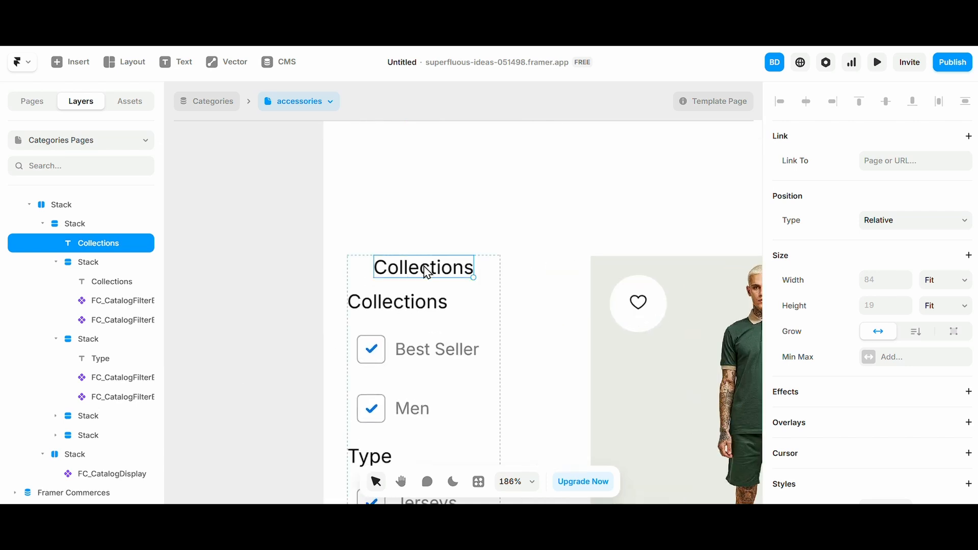
pyautogui.hotkey('ctrl', 'alt', 'Return')
pyautogui.scroll(-6, 868, 425)
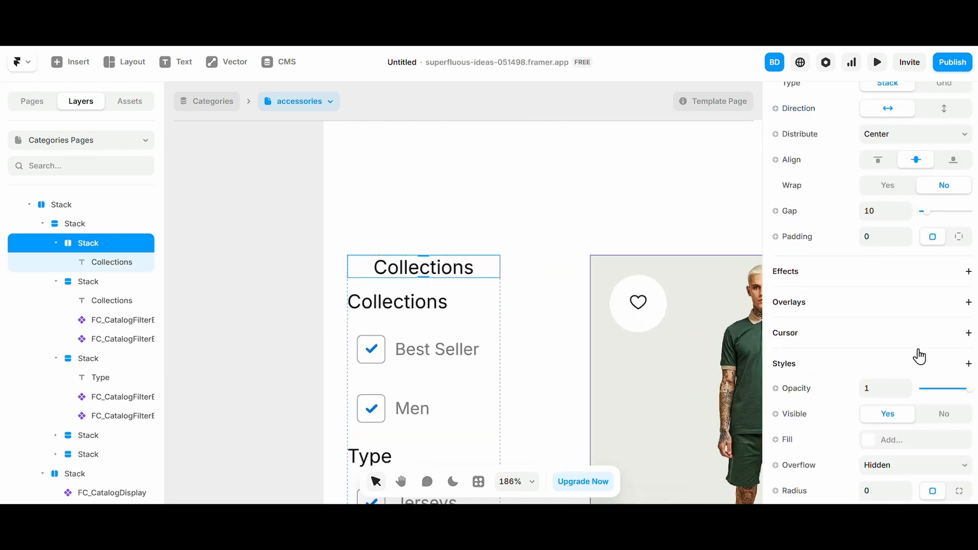
pyautogui.click(958, 237)
pyautogui.click(898, 262)
pyautogui.click(930, 263)
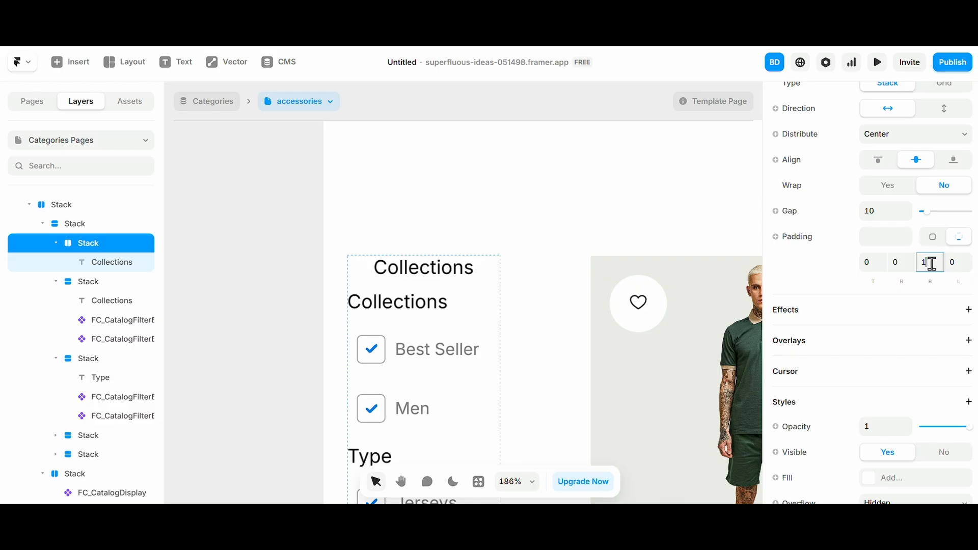
pyautogui.write('100')
# - Change the content of the copied heading at the top of the sidebar to "Filters used"
pyautogui.click(450, 272)
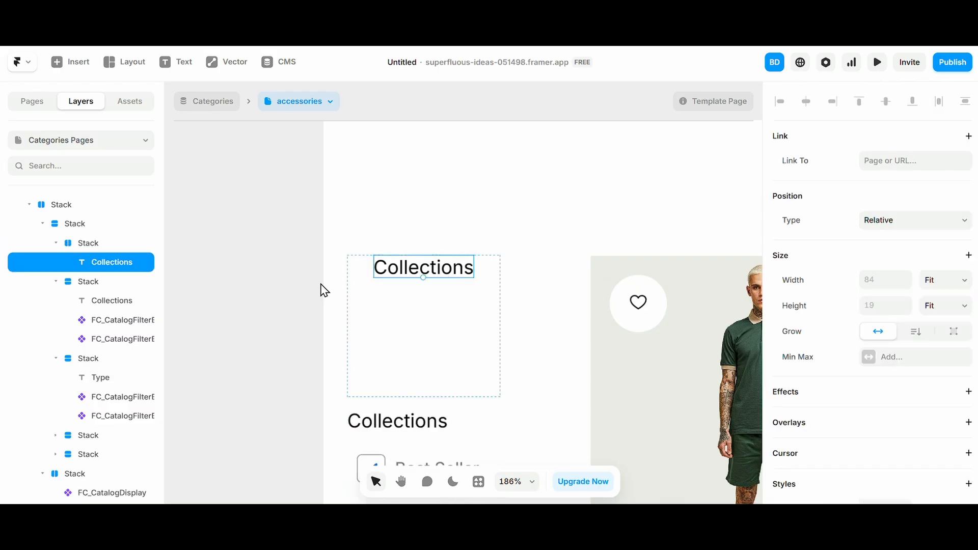
pyautogui.scroll(-5, 907, 326)
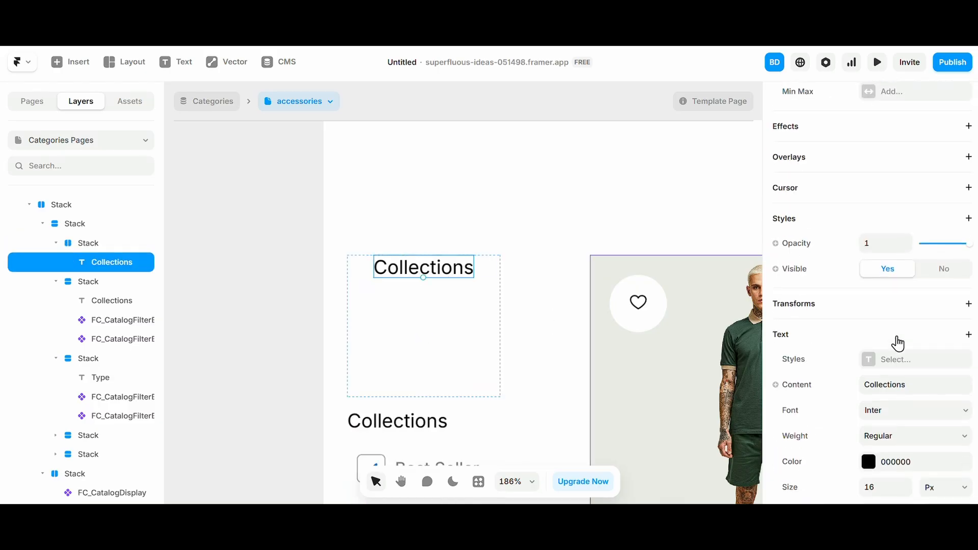
pyautogui.click(899, 360)
pyautogui.click(898, 384)
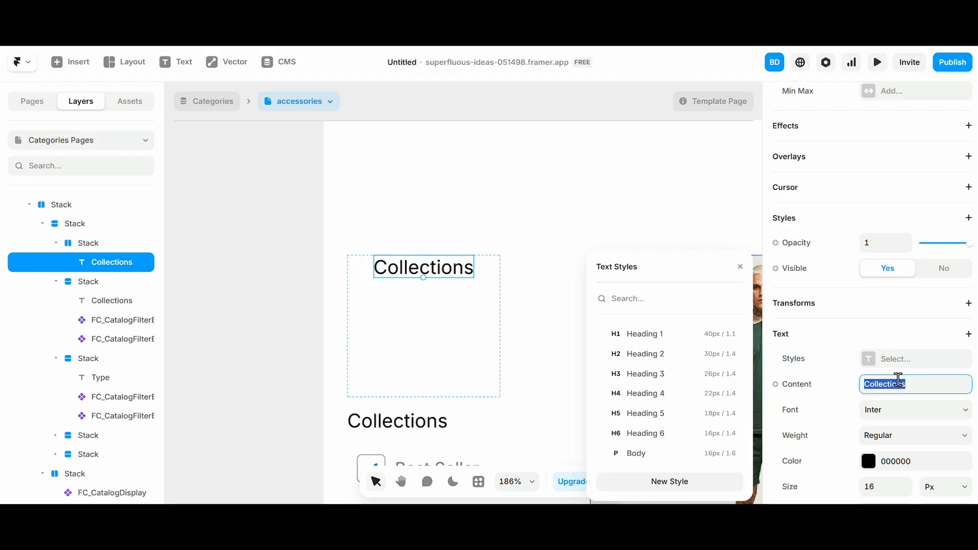
pyautogui.write('Filters used')
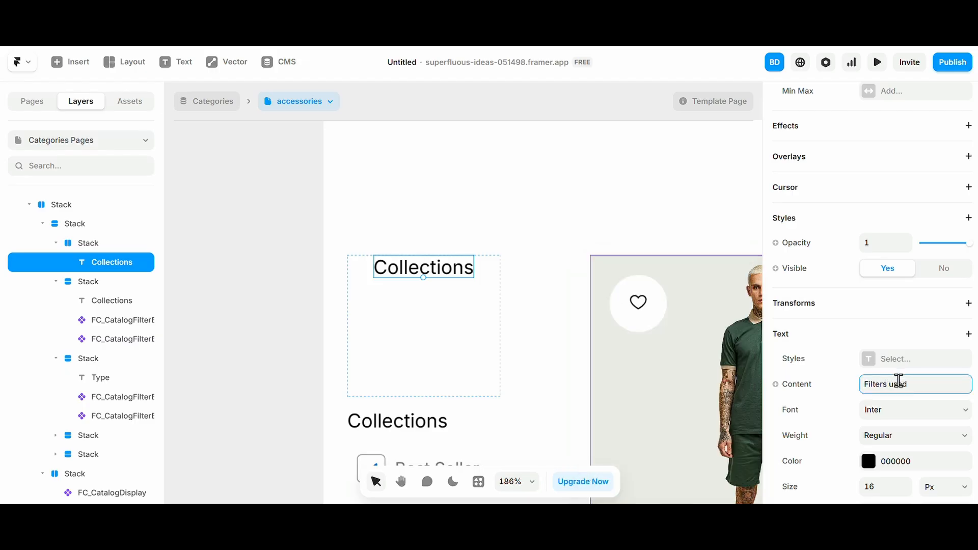
pyautogui.click(777, 343)
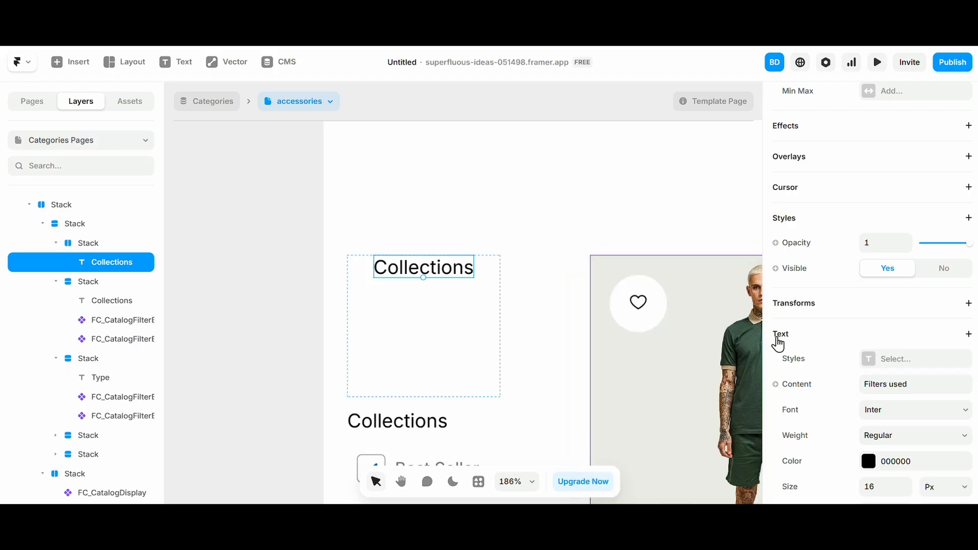
# - Move the filter counter from the canvas into the new sidebar stack, next to the "Filters used" text
pyautogui.click(396, 293)
pyautogui.hscroll(-10, 393, 292)
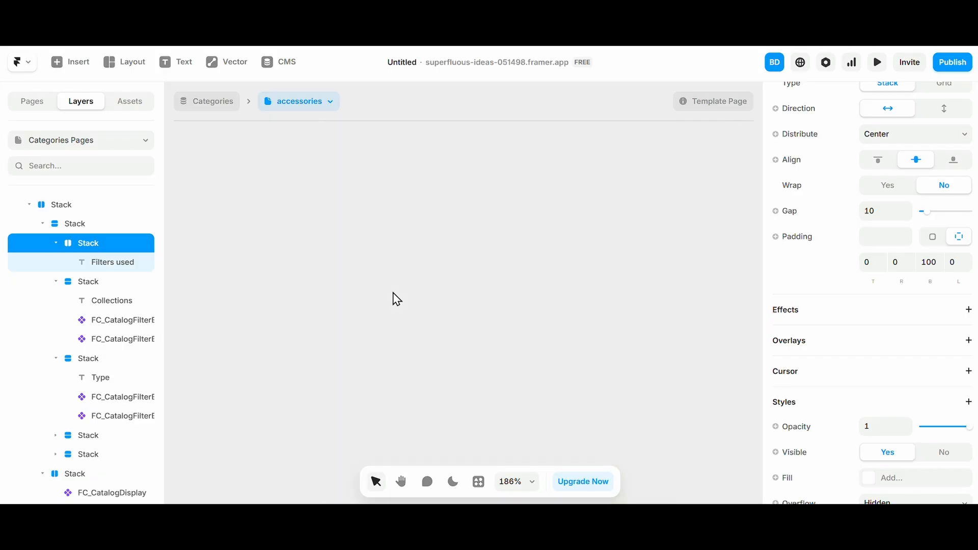
pyautogui.scroll(-4, 394, 293)
pyautogui.scroll(4, 398, 167)
pyautogui.moveTo(399, 136); pyautogui.dragTo(453, 364)
pyautogui.hscroll(8, 454, 365)
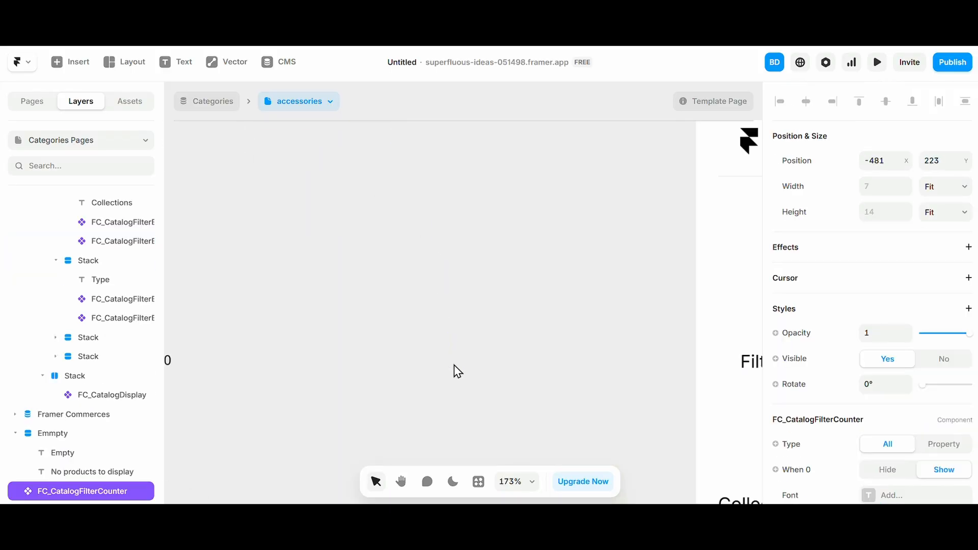
pyautogui.click(430, 371)
pyautogui.scroll(-5, 321, 376)
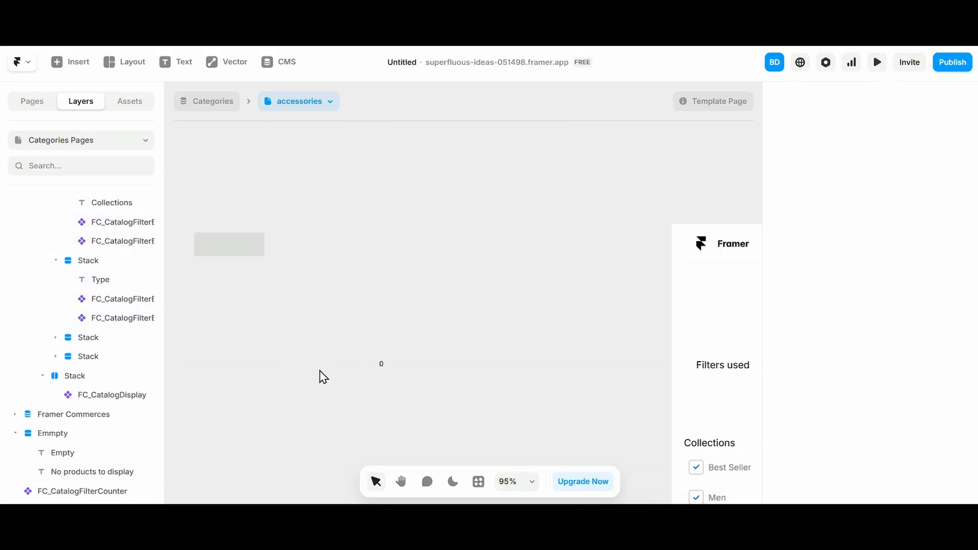
pyautogui.moveTo(334, 331); pyautogui.dragTo(462, 430)
pyautogui.scroll(5, 457, 378)
pyautogui.click(457, 377)
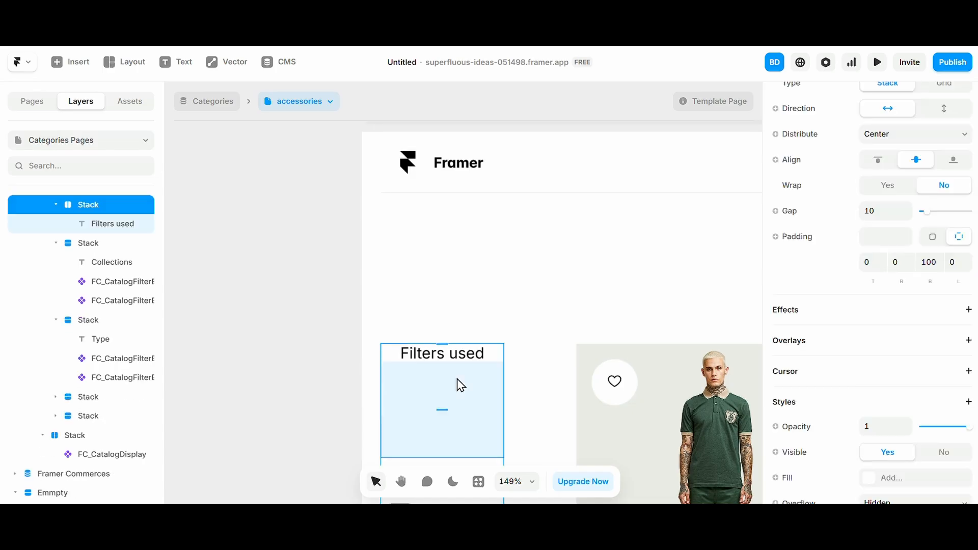
pyautogui.scroll(5, 511, 349)
# - Add a font setting to the filter counter, using Inter Regular at 16 px
pyautogui.click(512, 346)
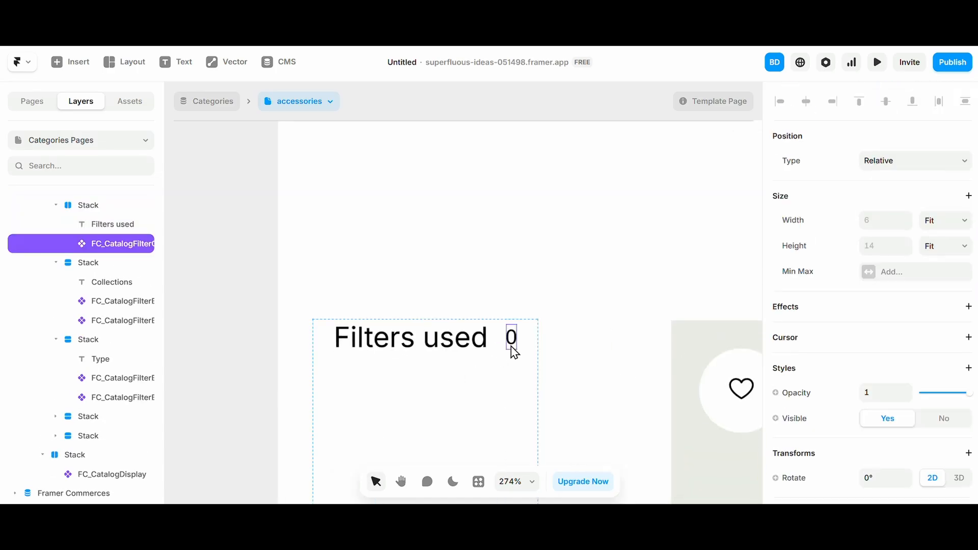
pyautogui.click(494, 348)
pyautogui.click(512, 348)
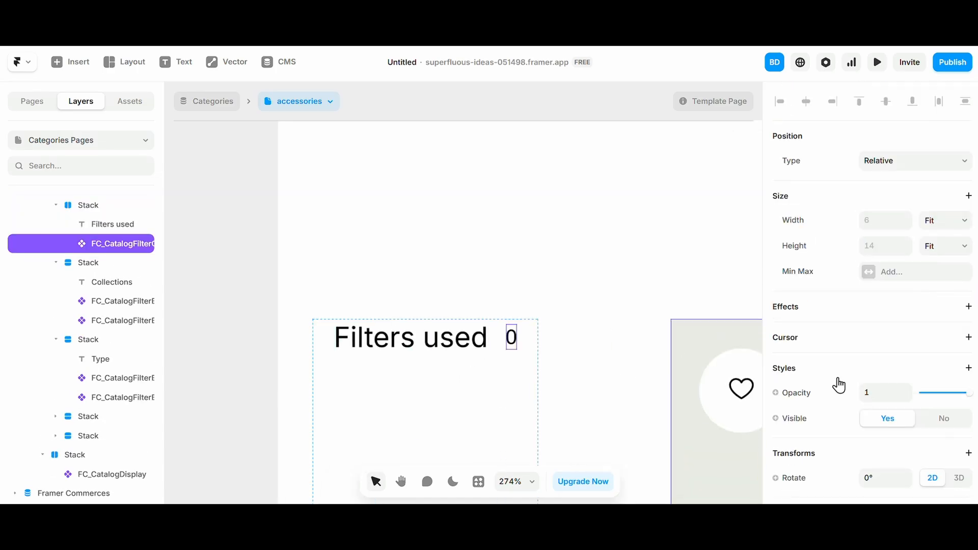
pyautogui.scroll(-5, 938, 404)
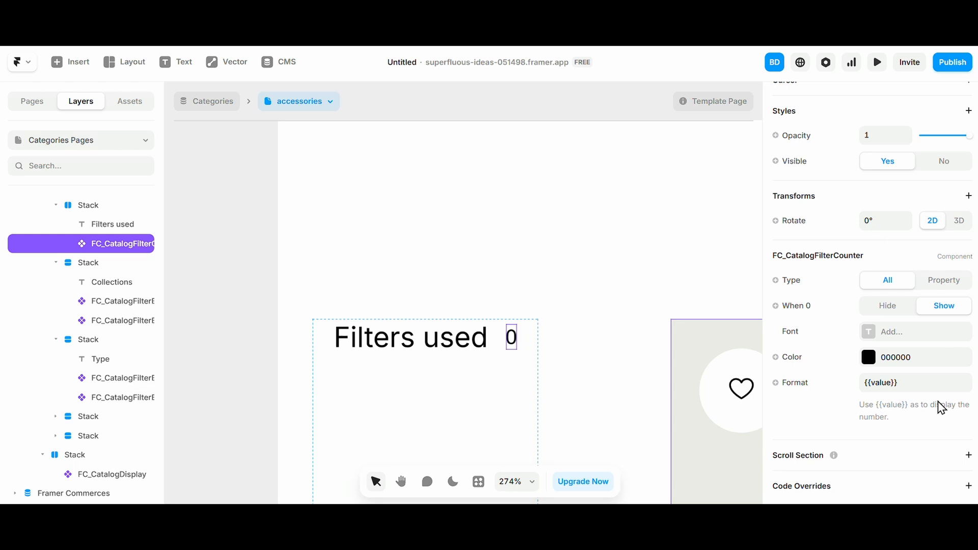
pyautogui.click(912, 336)
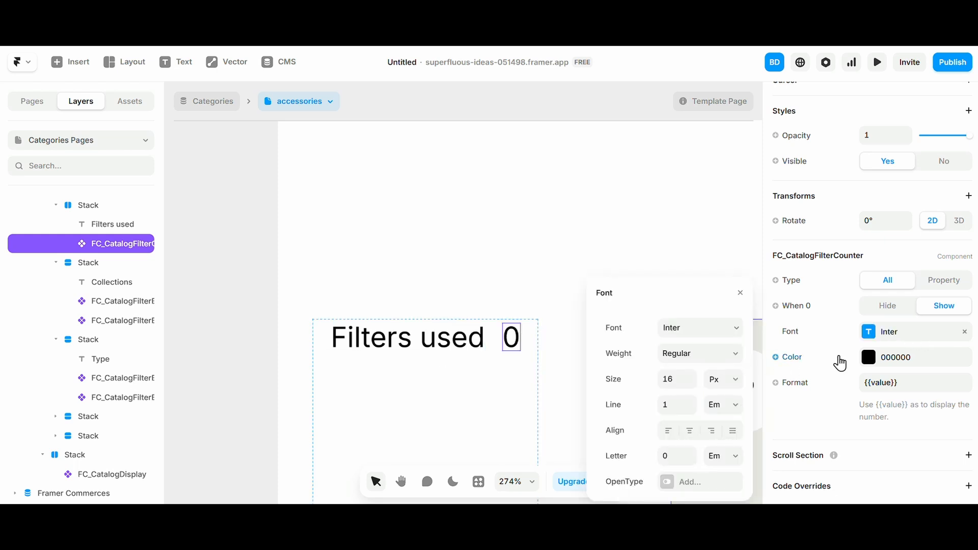
# - Delete the "Filters used" text beside the filter counter
pyautogui.click(905, 385)
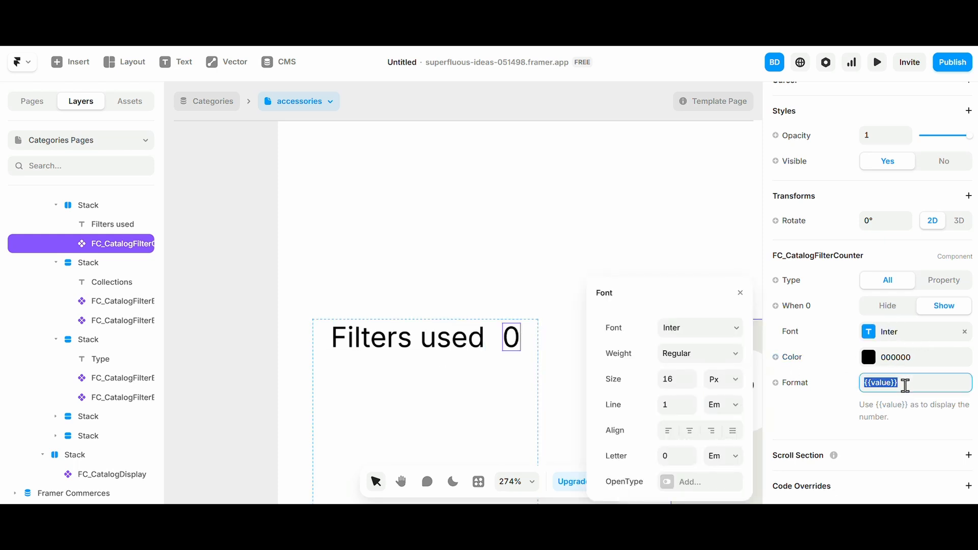
pyautogui.click(472, 360)
pyautogui.click(474, 347)
pyautogui.press('Delete')
# - Set the filter counter's format to "Filters applied {{value}}" and switch its type to Property
pyautogui.click(434, 345)
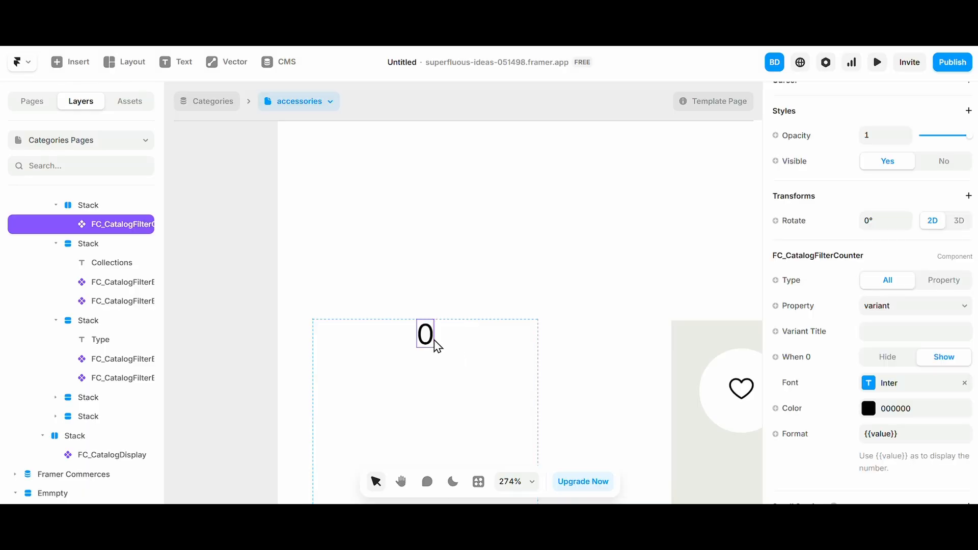
pyautogui.click(904, 383)
pyautogui.press('Left')
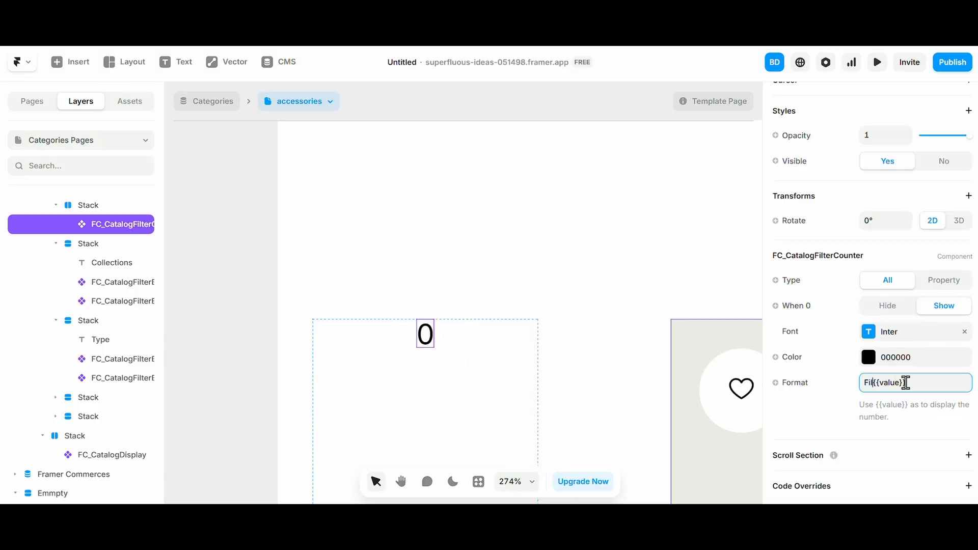
pyautogui.write('Filters applied')
pyautogui.press('Return')
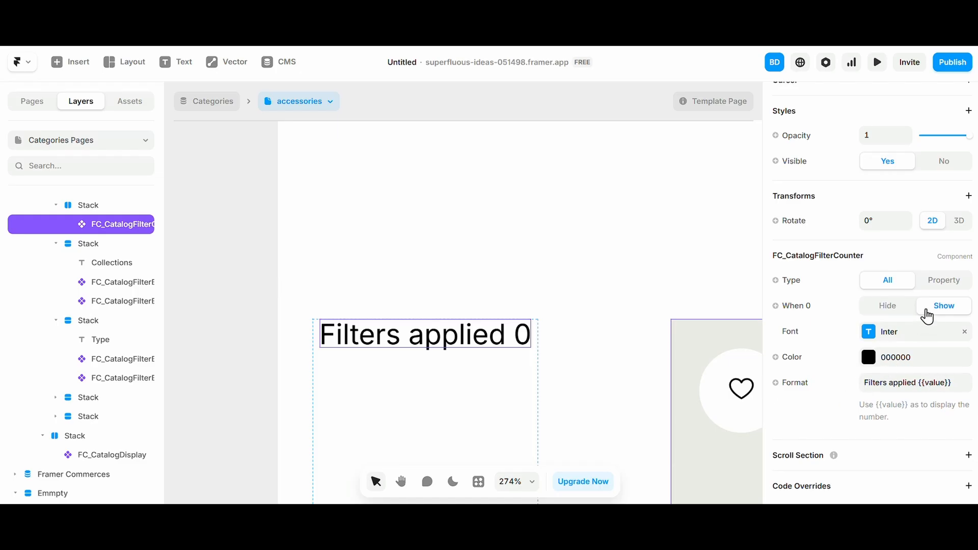
pyautogui.click(936, 292)
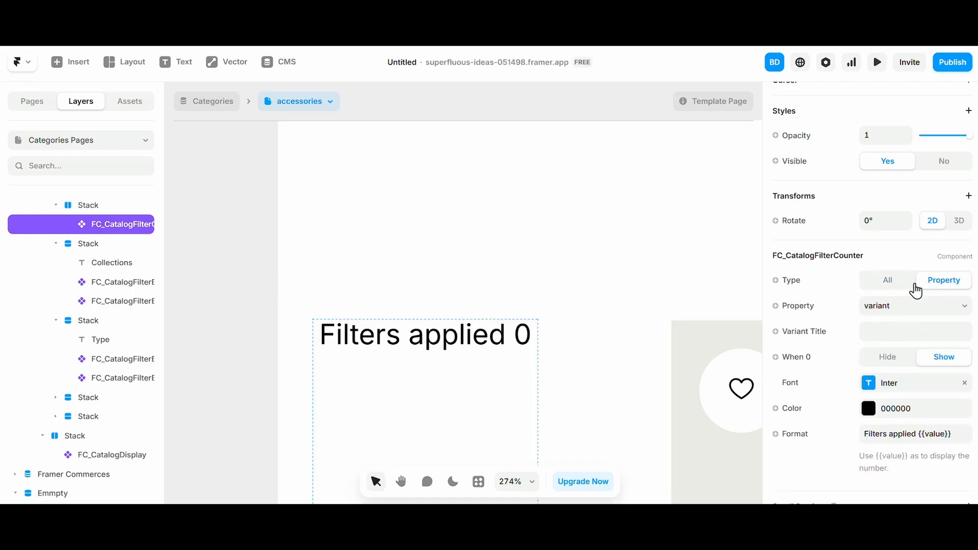
# - Switch the filter counter's type to All and reduce its stack's bottom padding to 29
pyautogui.click(907, 286)
pyautogui.scroll(-5, 377, 375)
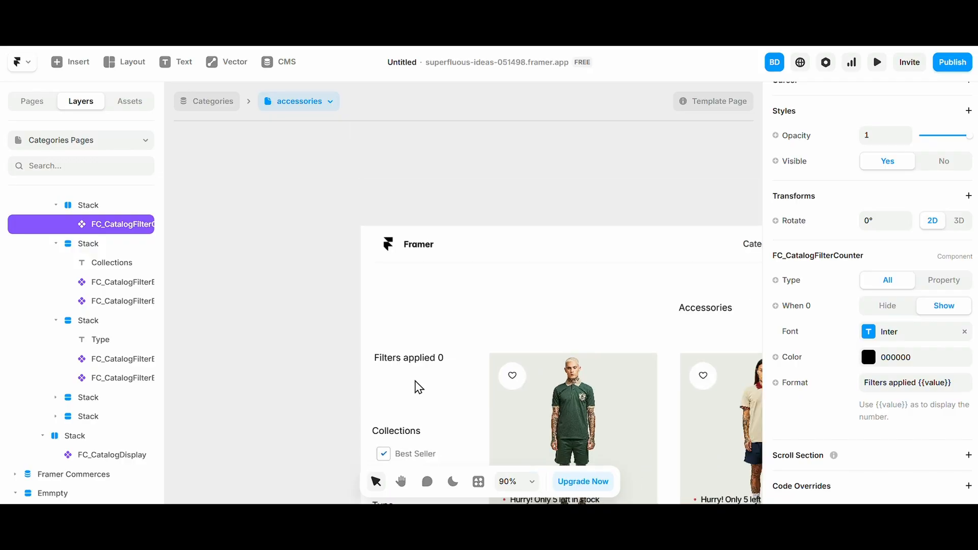
pyautogui.click(415, 383)
pyautogui.scroll(-3, 415, 383)
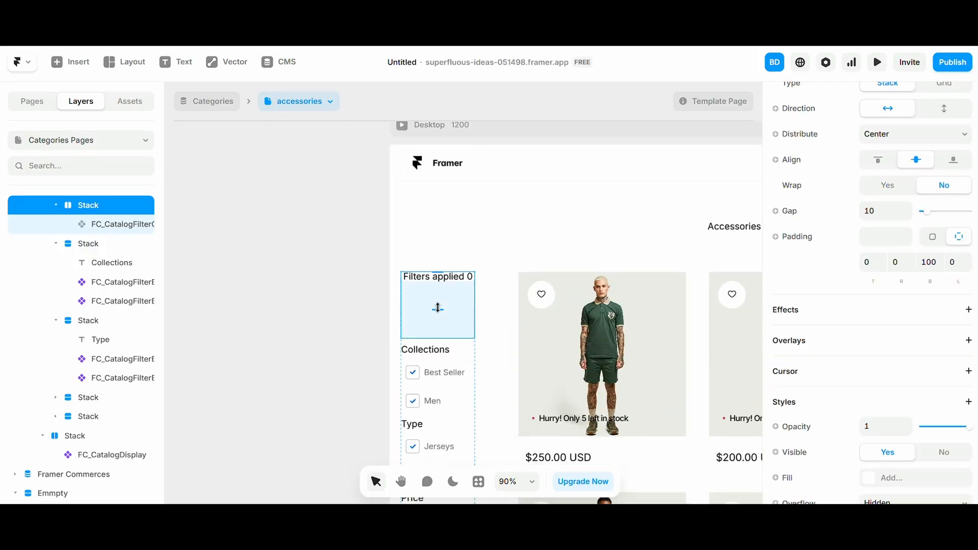
pyautogui.moveTo(438, 307); pyautogui.dragTo(438, 289)
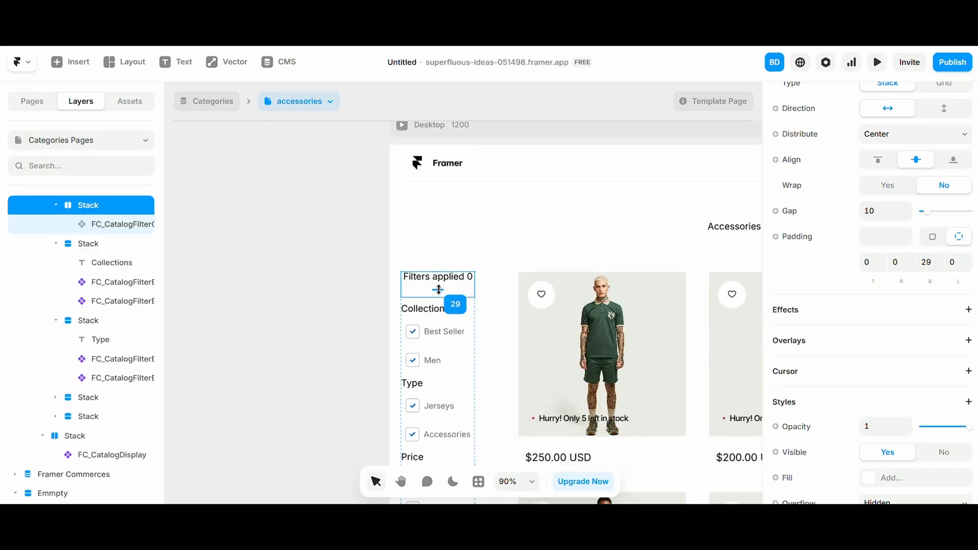
# - Check the font settings of the filter counter
pyautogui.click(409, 280)
pyautogui.click(915, 344)
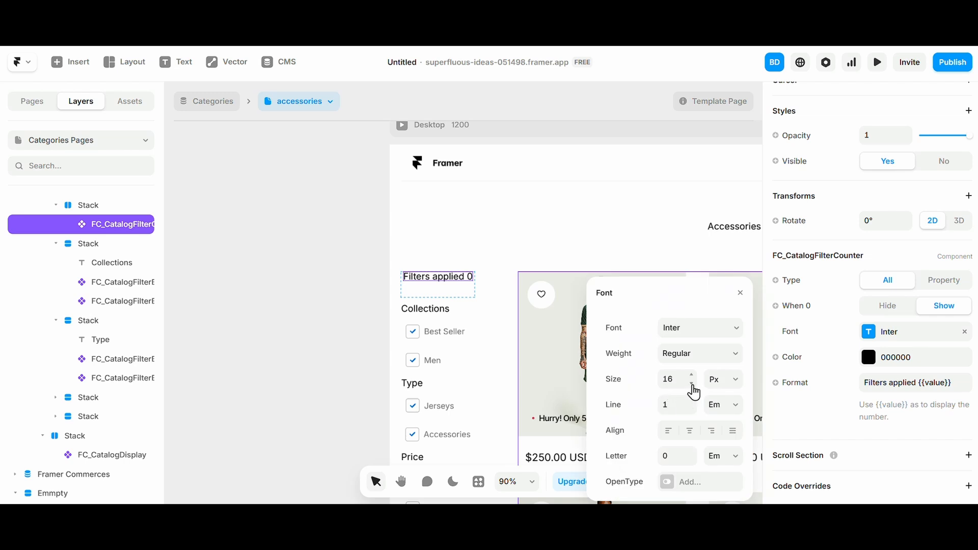
pyautogui.click(287, 343)
# - Set the distribution of the filter counter's stack to Start
pyautogui.scroll(-5, 371, 339)
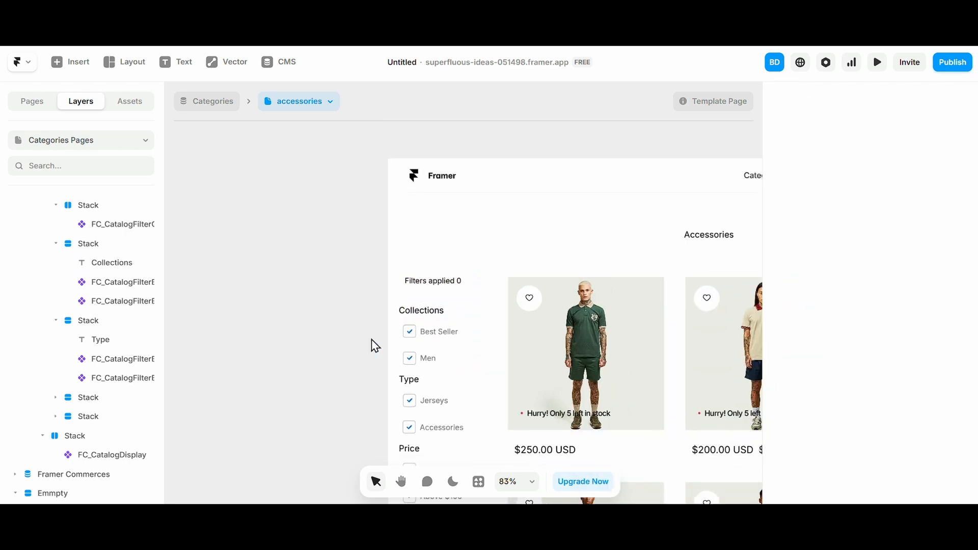
pyautogui.hscroll(-5, 371, 339)
pyautogui.click(639, 310)
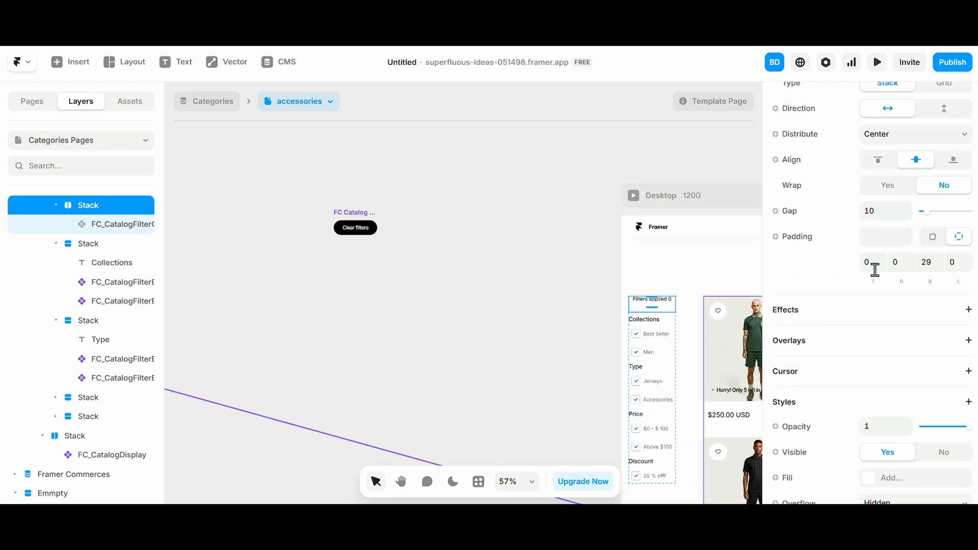
pyautogui.click(882, 133)
pyautogui.click(444, 326)
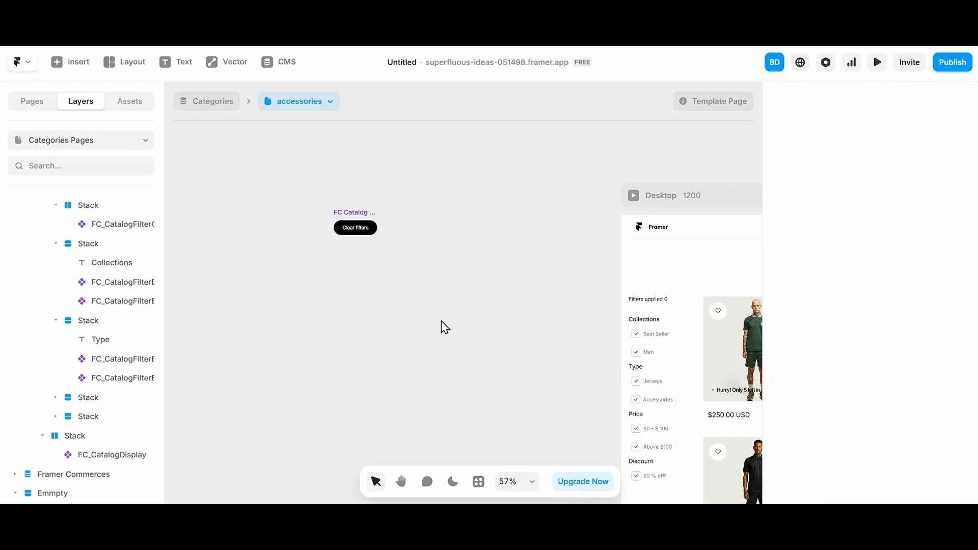
# - Move the Clear filters button from the canvas into the filter counter's stack and make the stack's direction vertical
pyautogui.moveTo(355, 227); pyautogui.dragTo(657, 313)
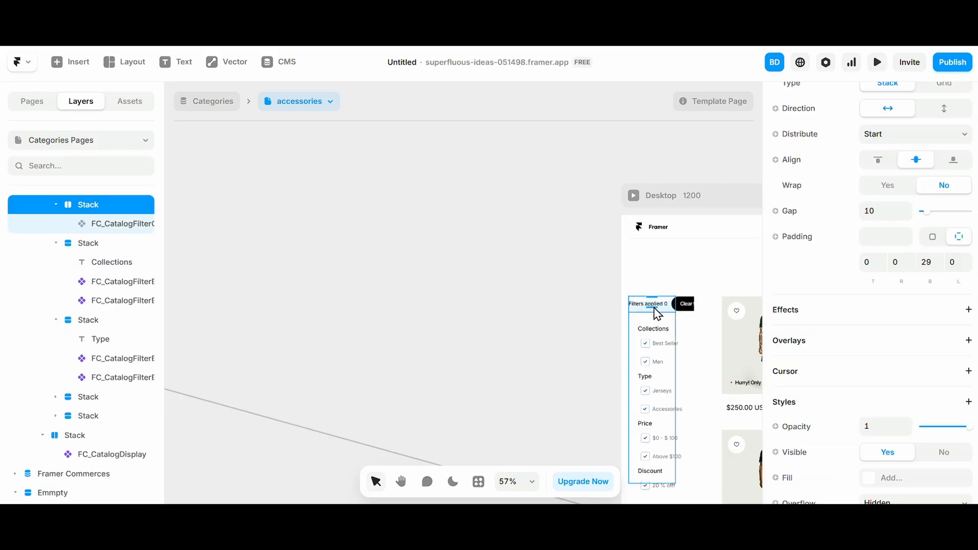
pyautogui.click(683, 317)
pyautogui.scroll(5, 662, 319)
pyautogui.click(648, 321)
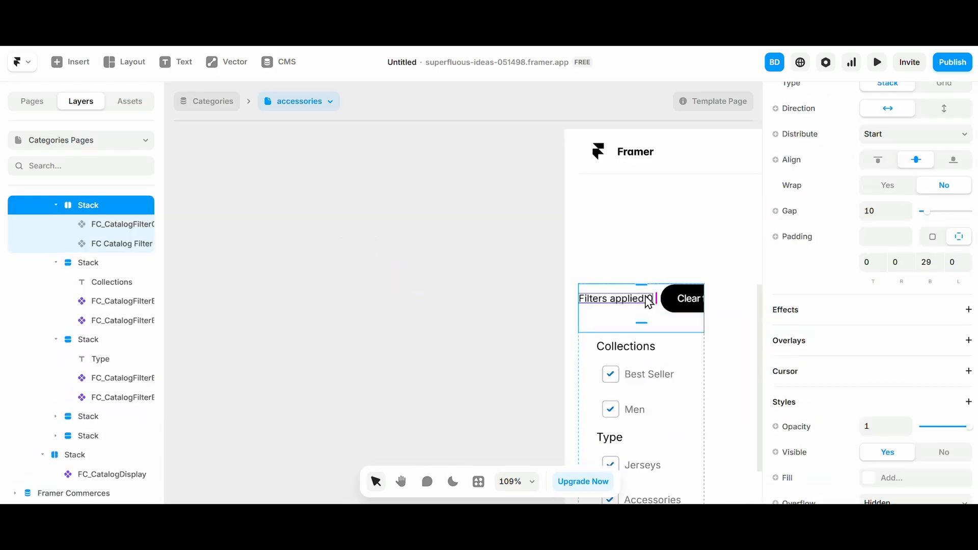
pyautogui.scroll(5, 869, 264)
pyautogui.click(945, 308)
# - Increase the gap between the filter counter and the Clear filters button to 42
pyautogui.click(627, 313)
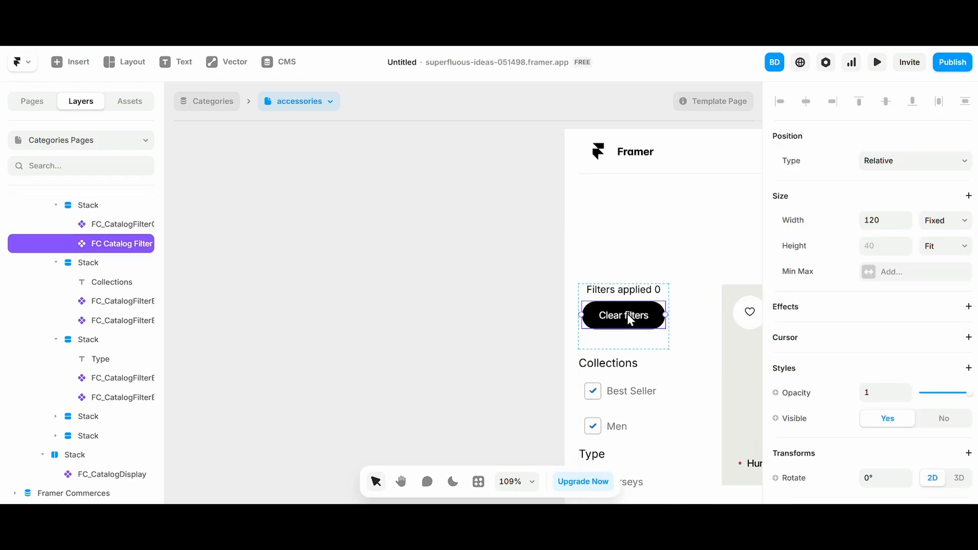
pyautogui.click(633, 335)
pyautogui.moveTo(626, 298); pyautogui.dragTo(628, 320)
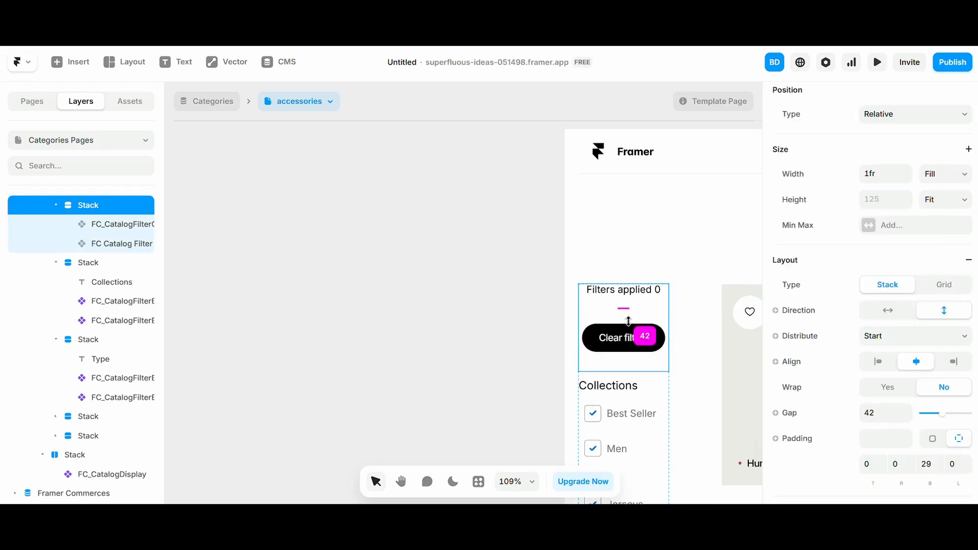
# - Open the Clear filters button's component for editing, unlinking and replacing all its instances
pyautogui.hscroll(5, 509, 336)
pyautogui.click(416, 338)
pyautogui.scroll(-2, 881, 395)
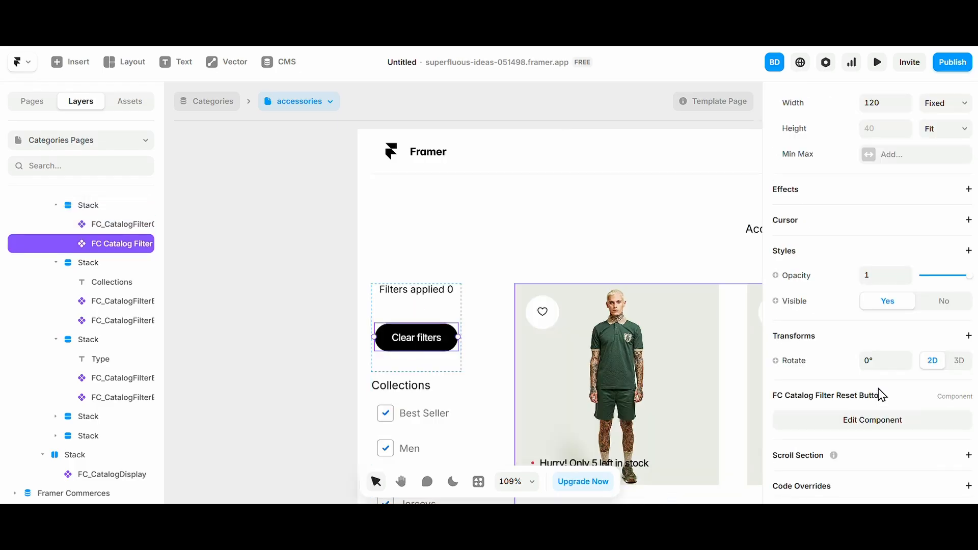
pyautogui.click(860, 420)
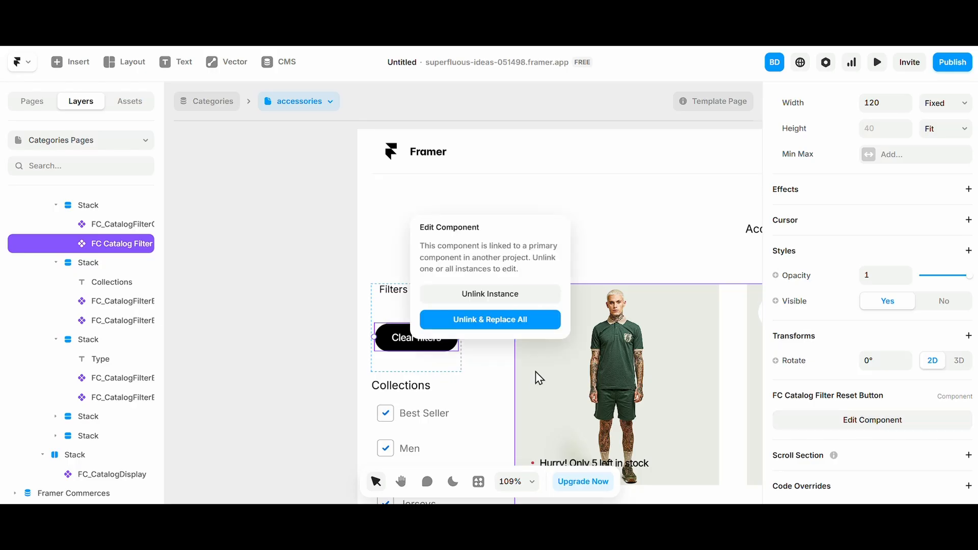
pyautogui.click(519, 320)
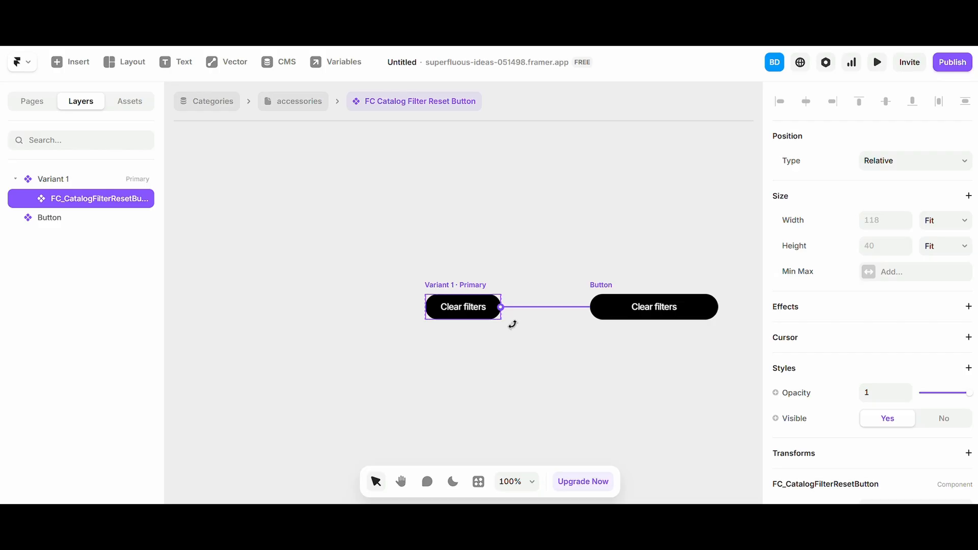
# - Reduce the height of the separate Button instance beside the primary variant to 30
pyautogui.click(624, 319)
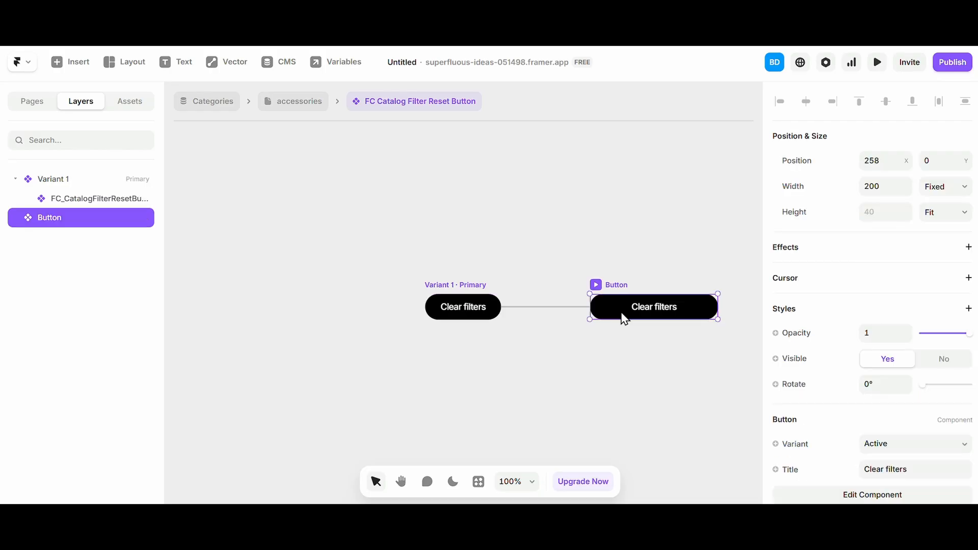
pyautogui.scroll(-1, 835, 407)
pyautogui.click(885, 406)
pyautogui.click(886, 404)
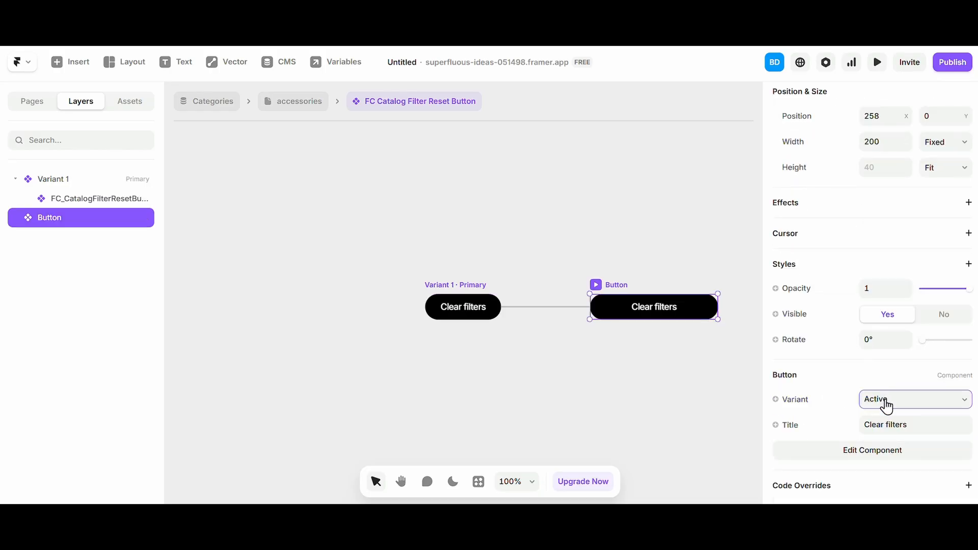
pyautogui.moveTo(629, 319); pyautogui.dragTo(634, 314)
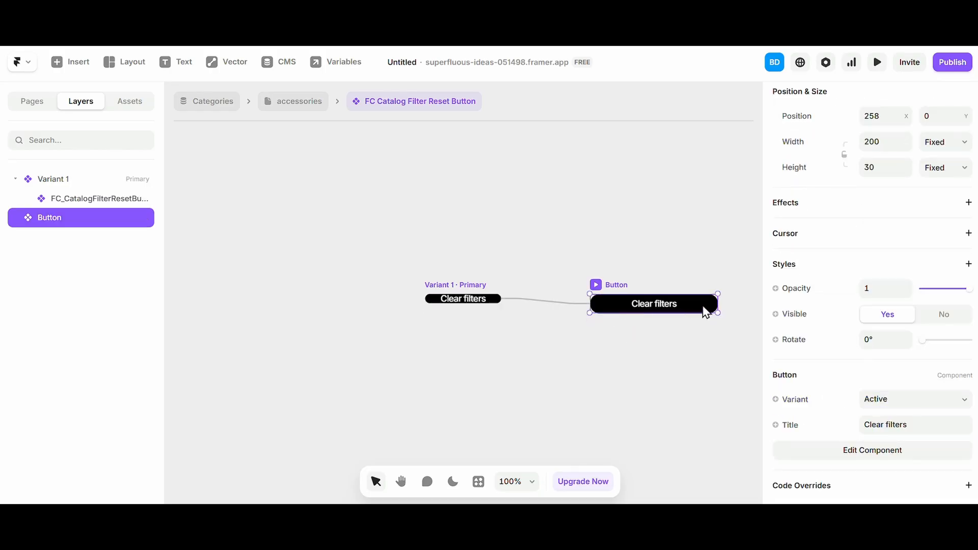
# - Open the nested Button component for editing, unlinking and replacing all its instances
pyautogui.click(896, 452)
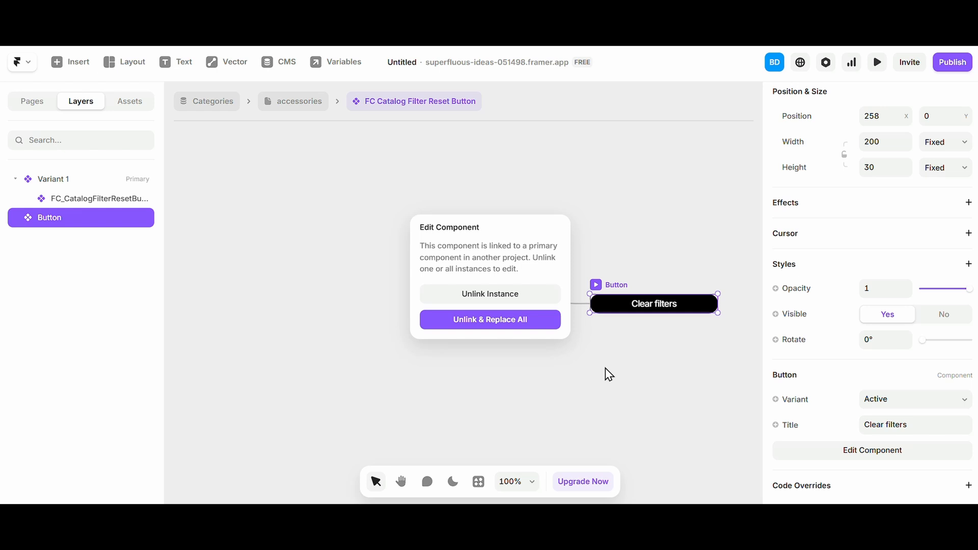
pyautogui.click(533, 326)
pyautogui.scroll(5, 518, 334)
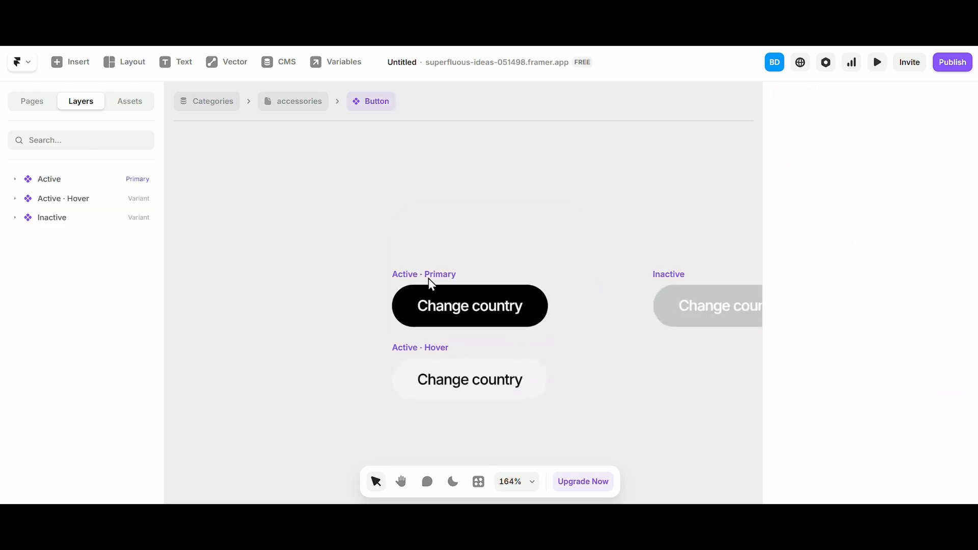
# - Remove the black fill from the Button component's primary Active variant
pyautogui.click(429, 278)
pyautogui.scroll(-5, 941, 439)
pyautogui.scroll(-5, 941, 439)
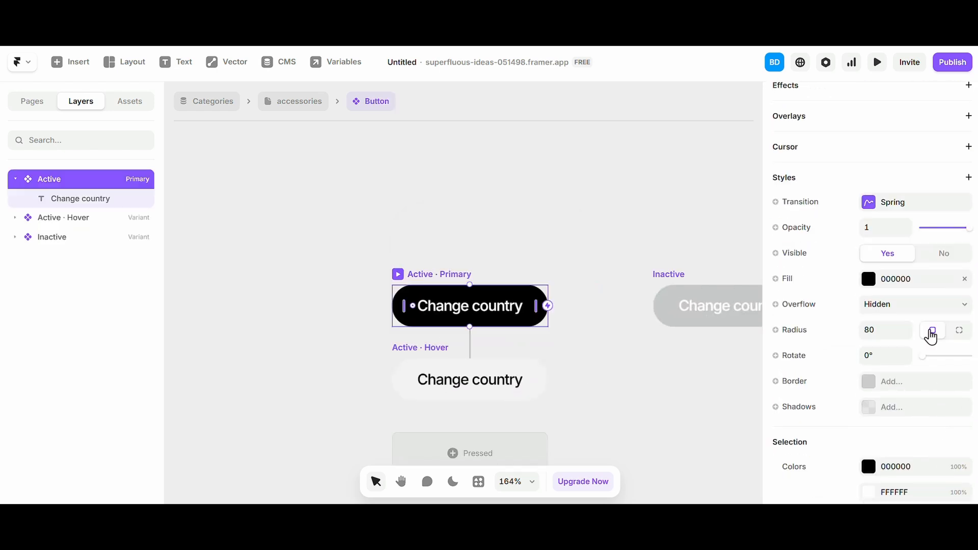
pyautogui.click(966, 281)
# - Set the color of the Active variant's "Change country" text to black, 000000
pyautogui.doubleClick(438, 307)
pyautogui.scroll(-1, 923, 401)
pyautogui.scroll(-5, 924, 400)
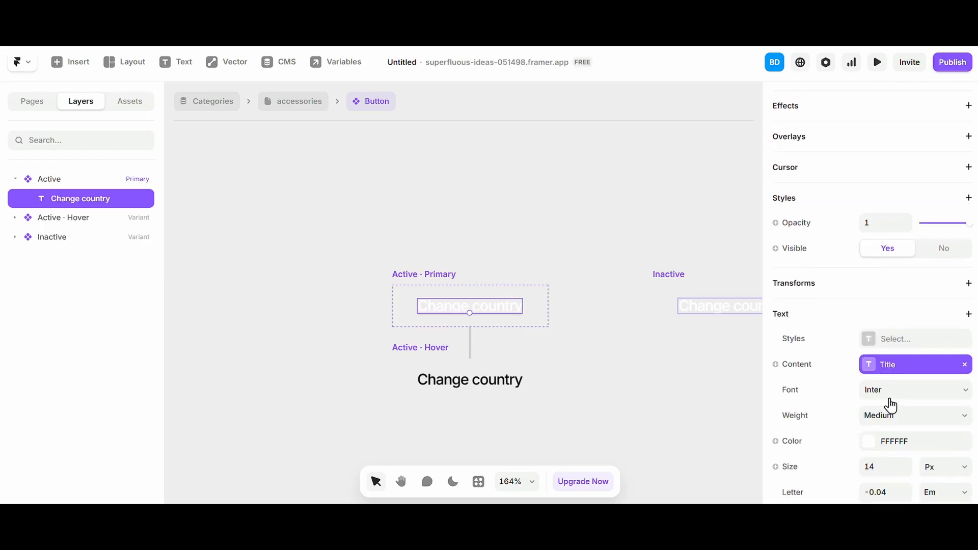
pyautogui.click(895, 446)
pyautogui.moveTo(638, 363); pyautogui.dragTo(447, 437)
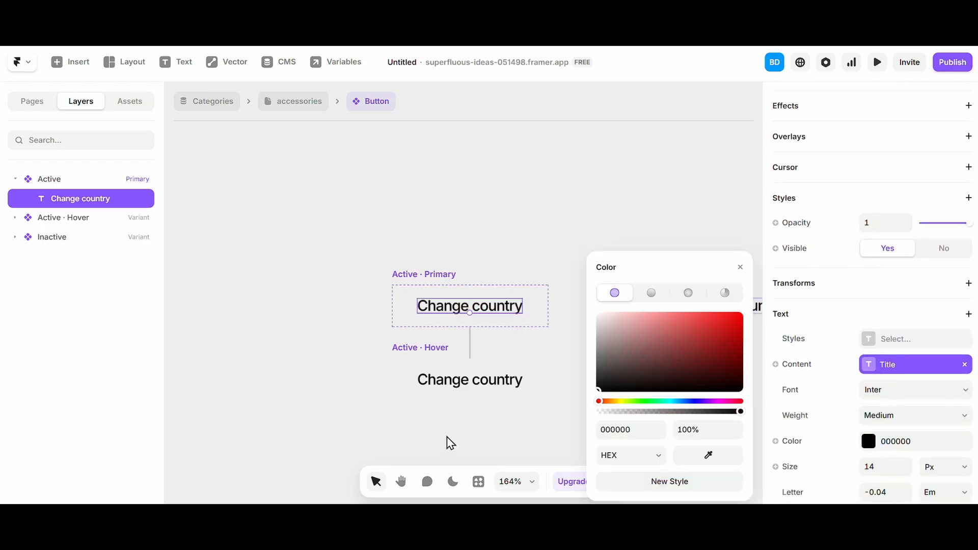
pyautogui.click(447, 437)
# - Add an underline decoration to the Active · Hover variant's text and return to the accessories page
pyautogui.doubleClick(433, 385)
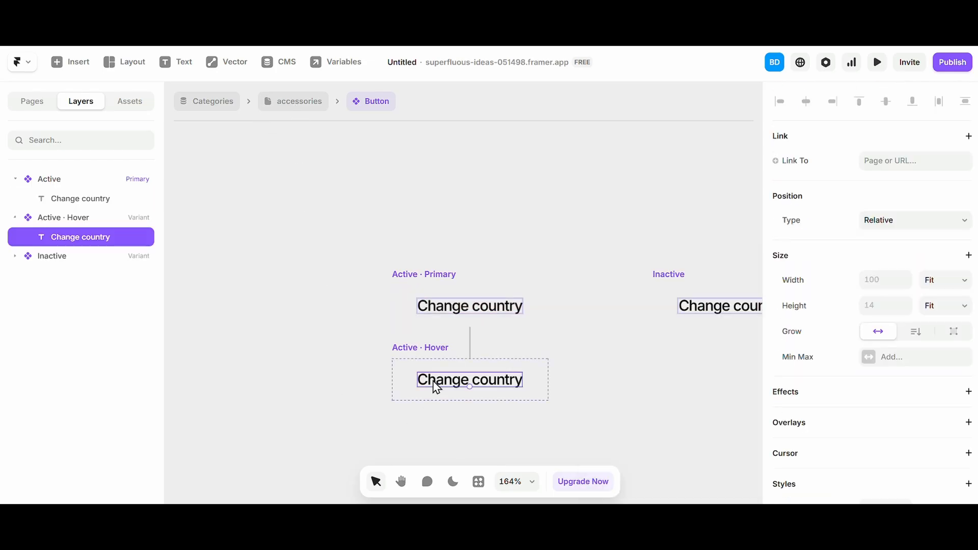
pyautogui.scroll(-6, 958, 393)
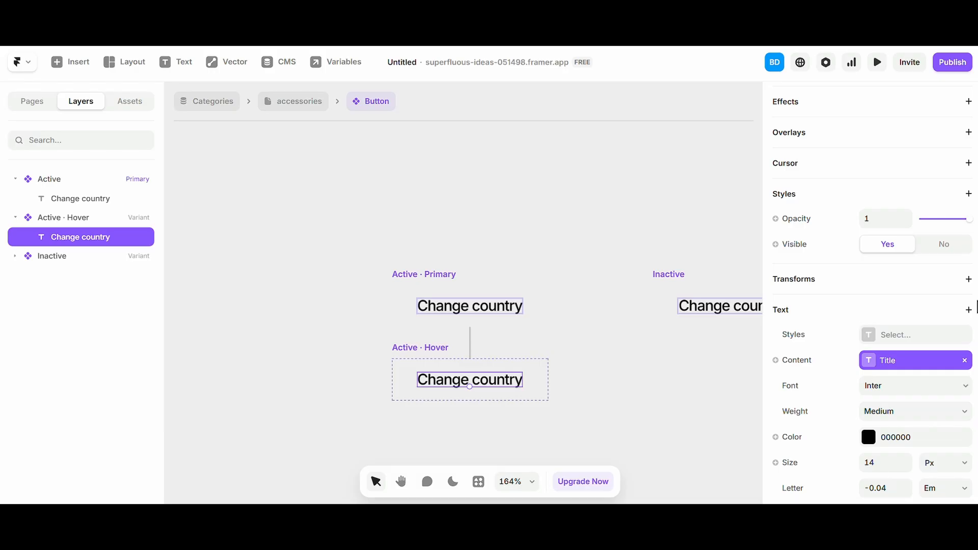
pyautogui.click(968, 310)
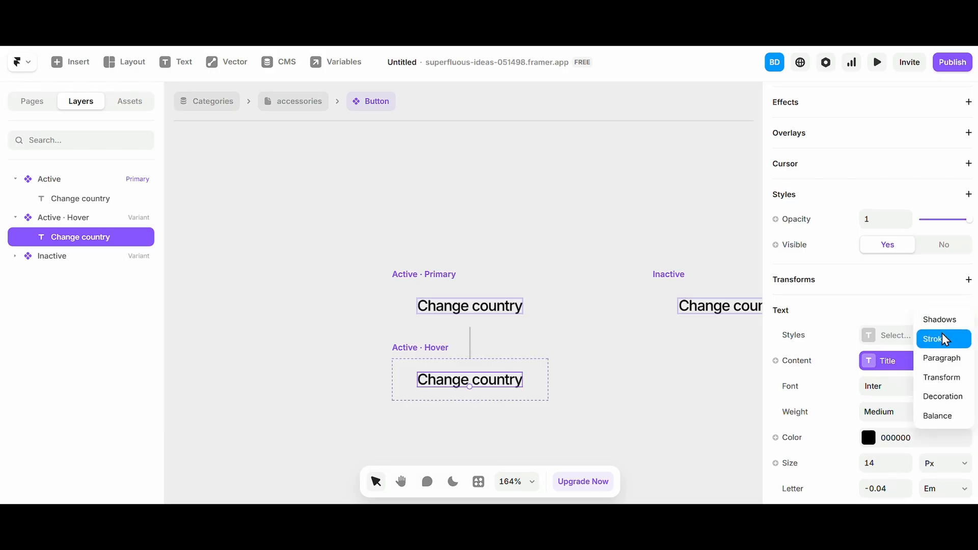
pyautogui.click(938, 402)
pyautogui.click(893, 400)
pyautogui.click(199, 382)
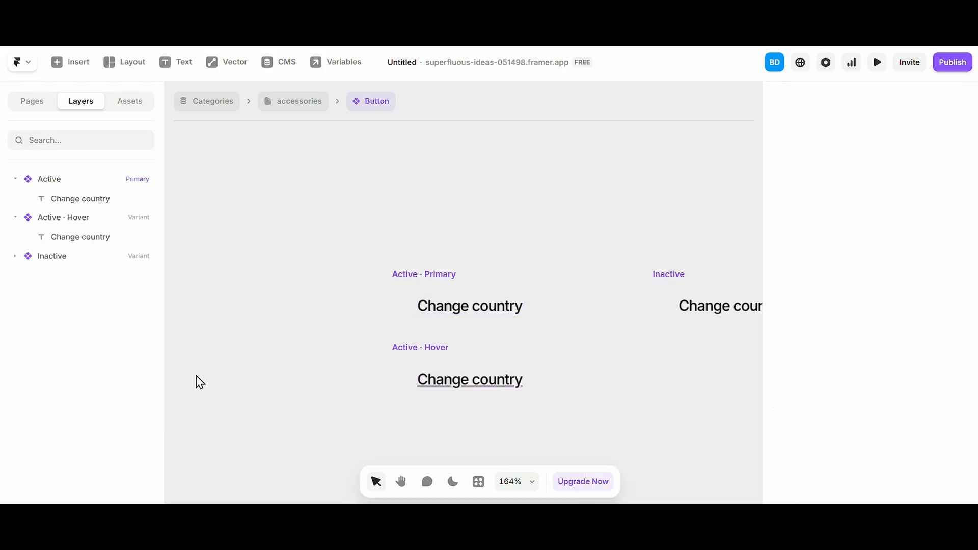
pyautogui.click(267, 112)
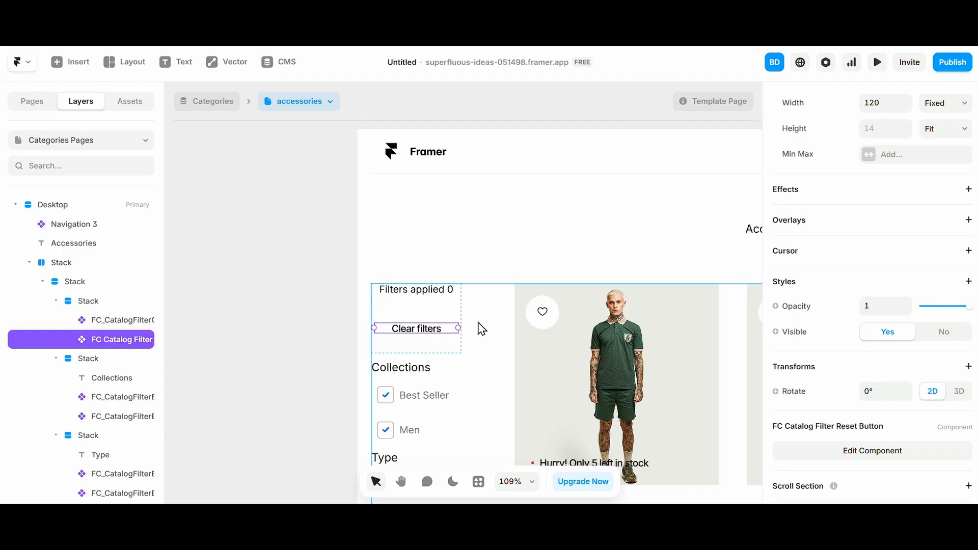
# - Review the Clear filters button's stack and its reset button component settings, then return to the accessories page
pyautogui.scroll(2, 479, 326)
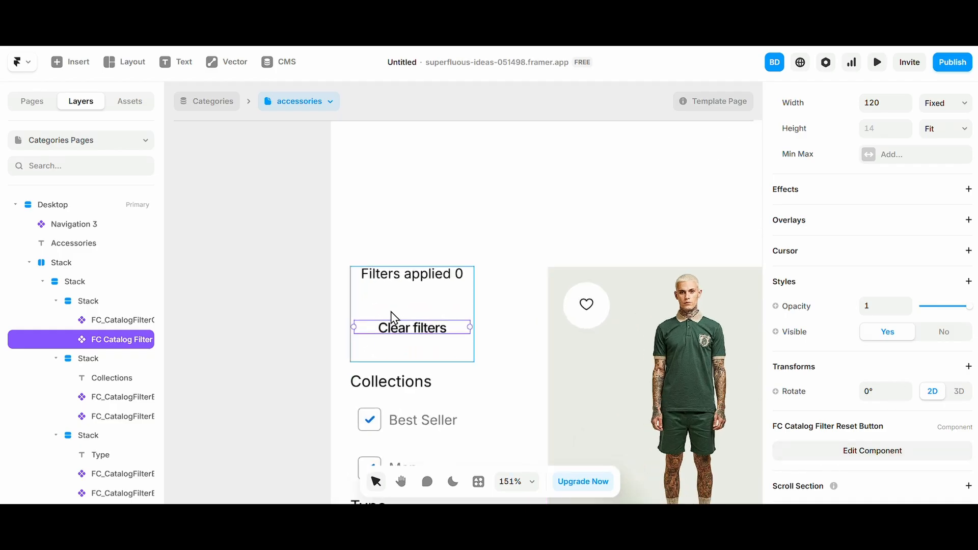
pyautogui.click(407, 298)
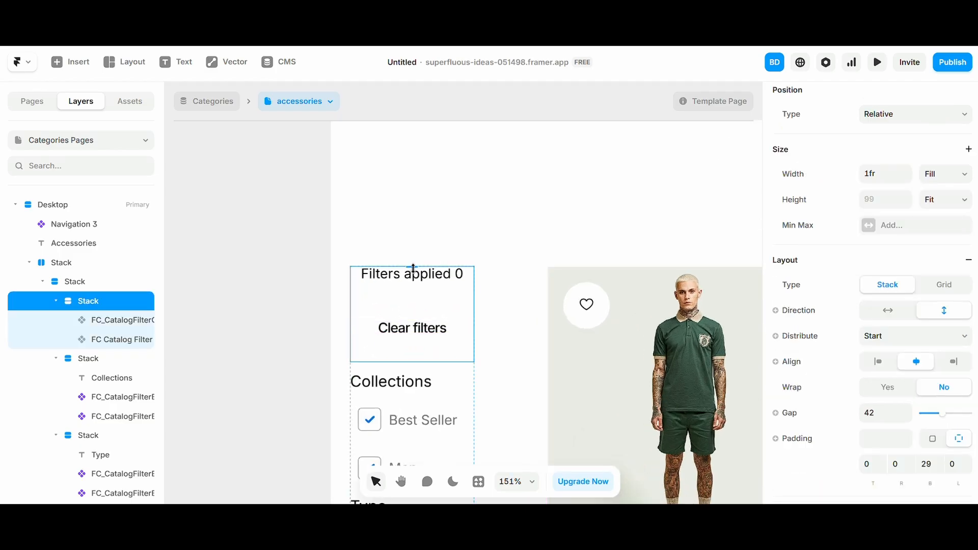
pyautogui.click(424, 337)
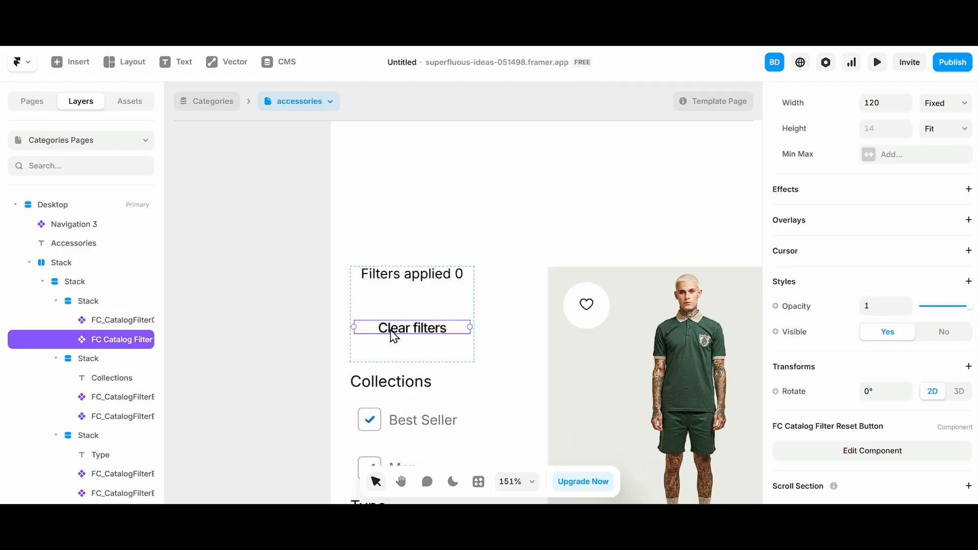
pyautogui.click(827, 452)
pyautogui.click(449, 296)
pyautogui.scroll(-2, 882, 410)
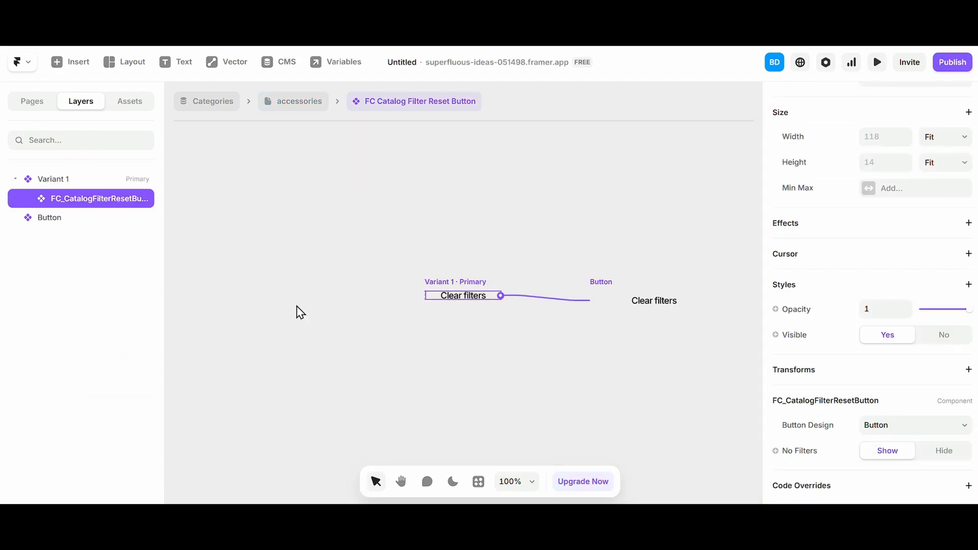
pyautogui.click(312, 102)
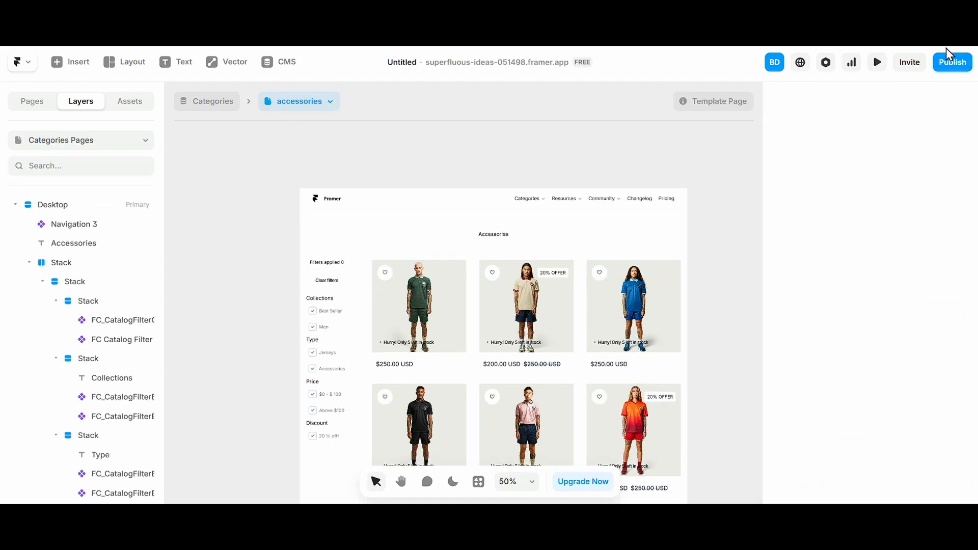
# - Publish the updated website and open its live link
pyautogui.click(948, 62)
pyautogui.click(857, 184)
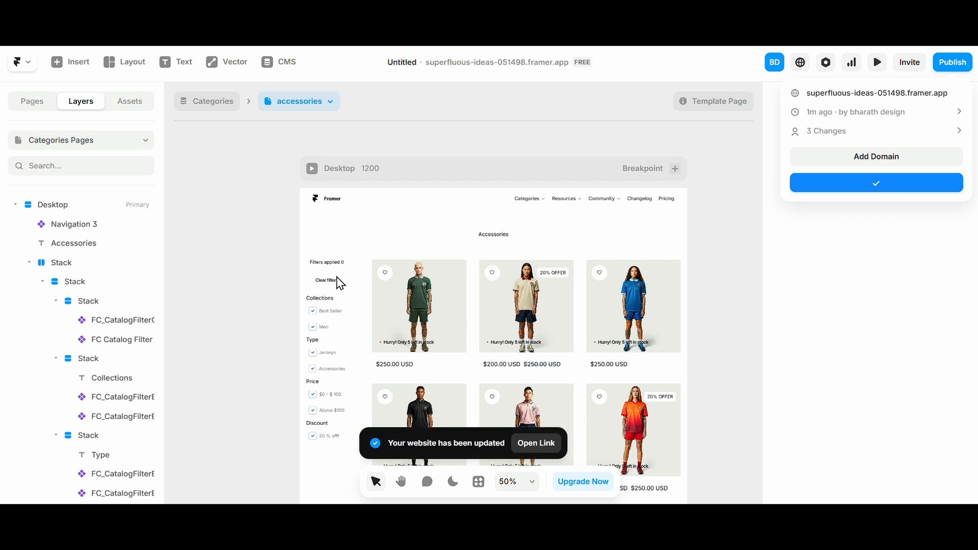
pyautogui.click(535, 442)
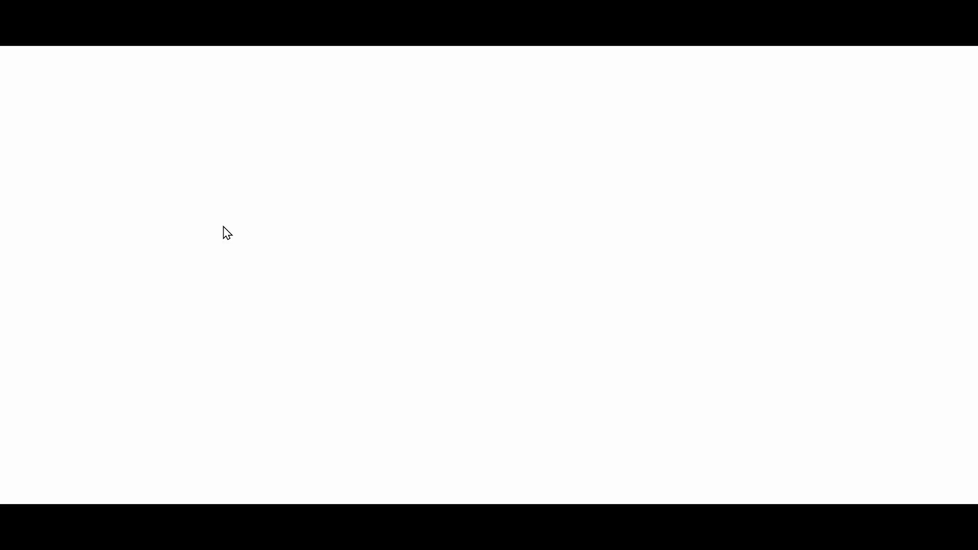
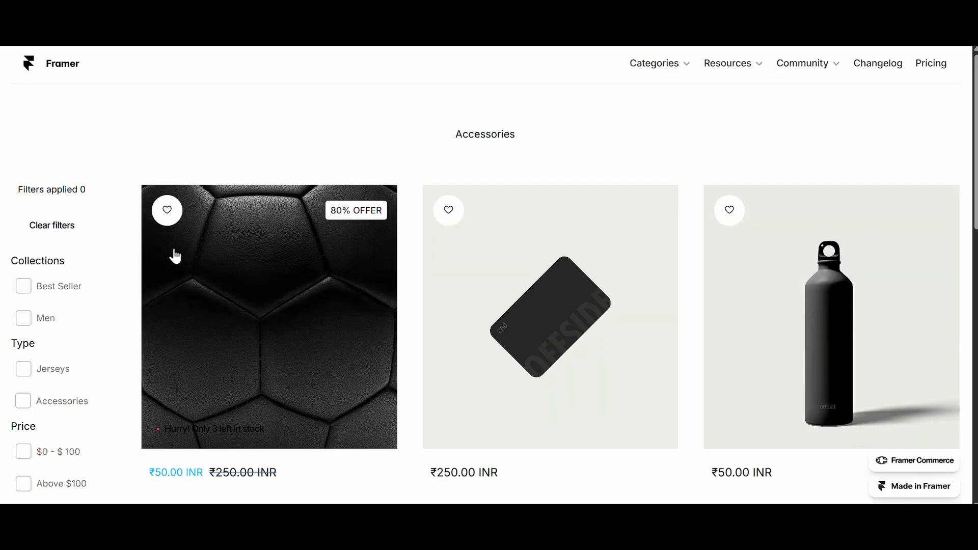
# - Test the Best Seller, Men, Jerseys and Accessories filters on the live Accessories page by switching each one on and off
pyautogui.click(62, 290)
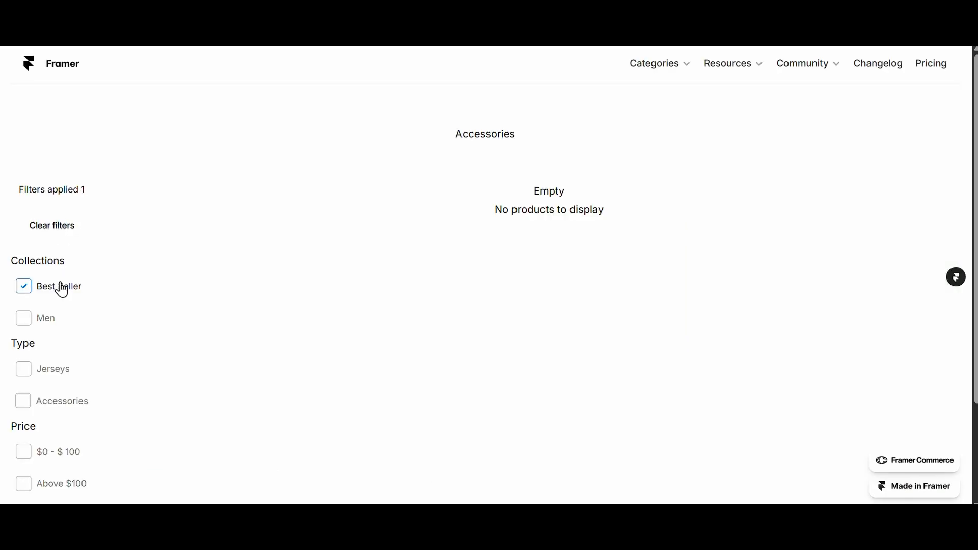
pyautogui.click(26, 319)
pyautogui.click(25, 291)
pyautogui.click(31, 325)
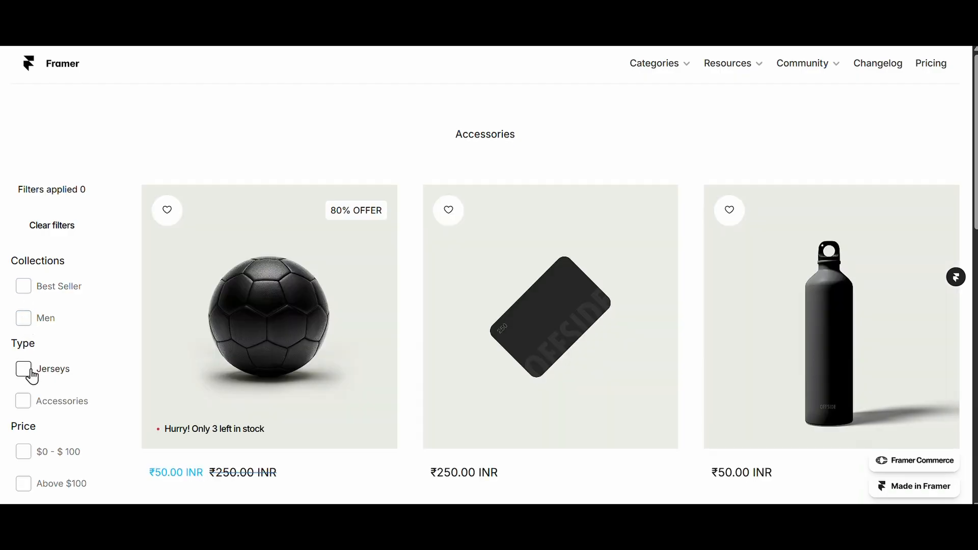
pyautogui.click(32, 376)
pyautogui.click(33, 377)
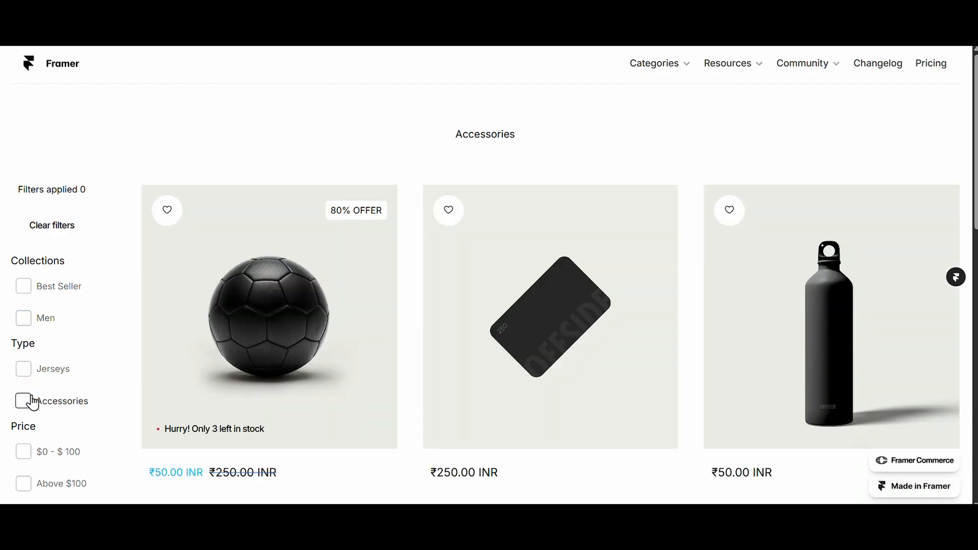
pyautogui.click(32, 401)
pyautogui.click(33, 401)
pyautogui.scroll(-5, 34, 379)
pyautogui.scroll(5, 36, 378)
# - Open the live ALL category page and test the Best Seller, Men and Jerseys filters, finishing with Clear filters
pyautogui.moveTo(683, 67)
pyautogui.click(644, 147)
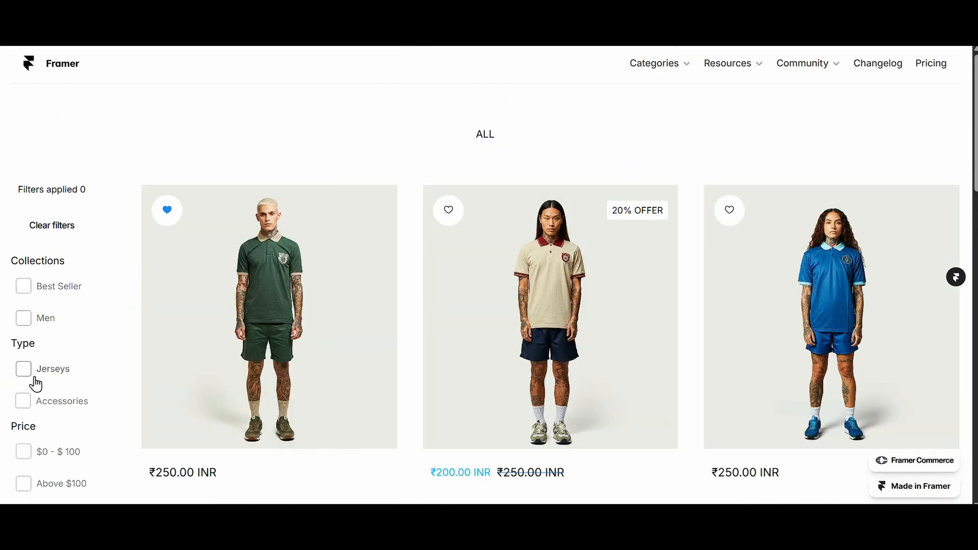
pyautogui.click(54, 295)
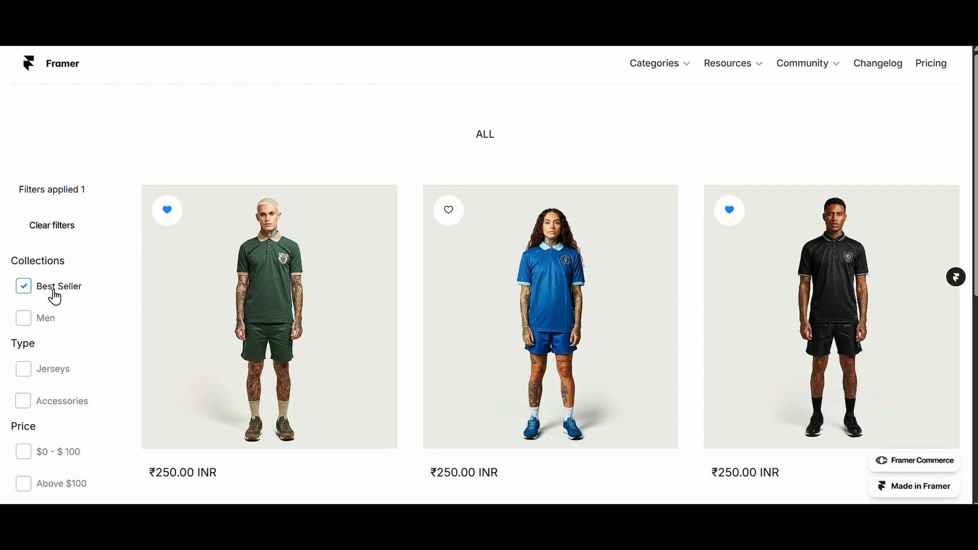
pyautogui.click(43, 321)
pyautogui.click(44, 325)
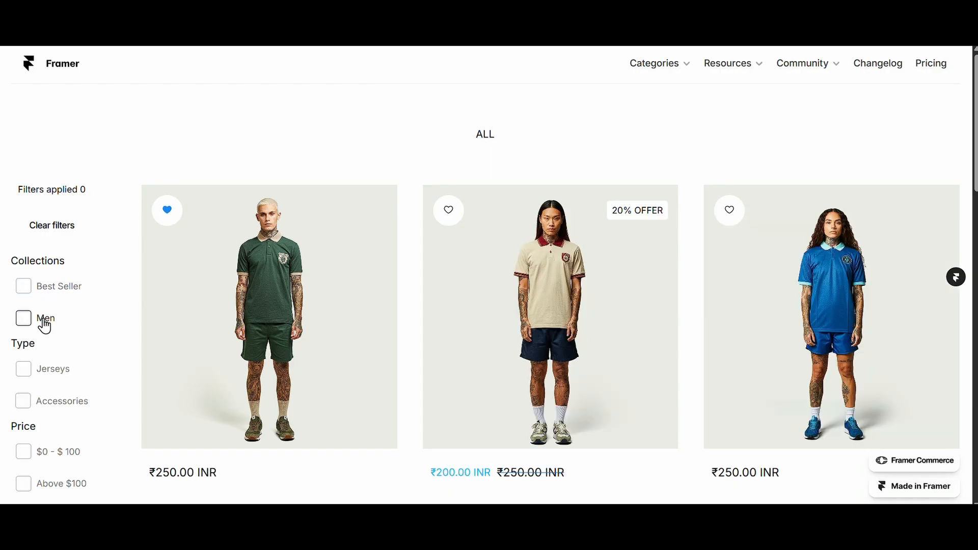
pyautogui.click(42, 323)
pyautogui.click(41, 369)
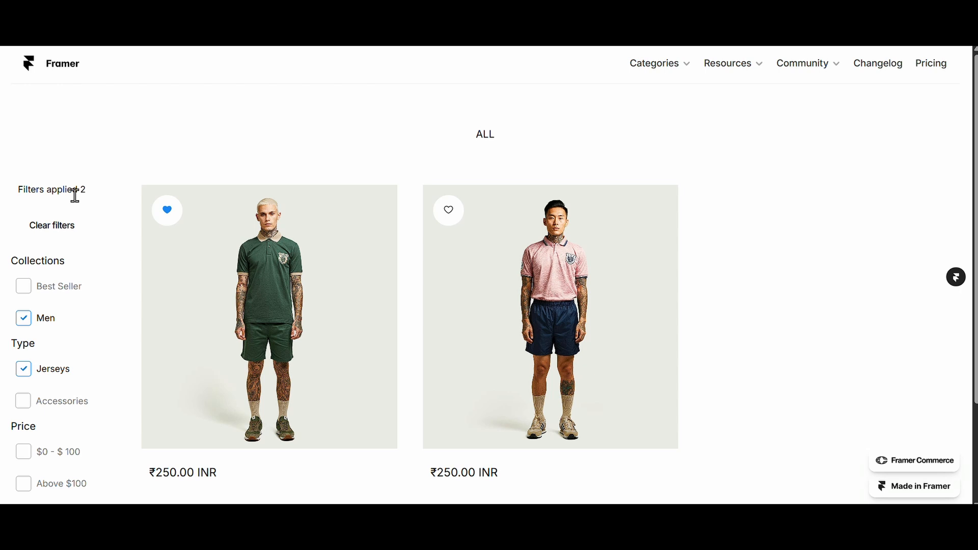
pyautogui.click(64, 234)
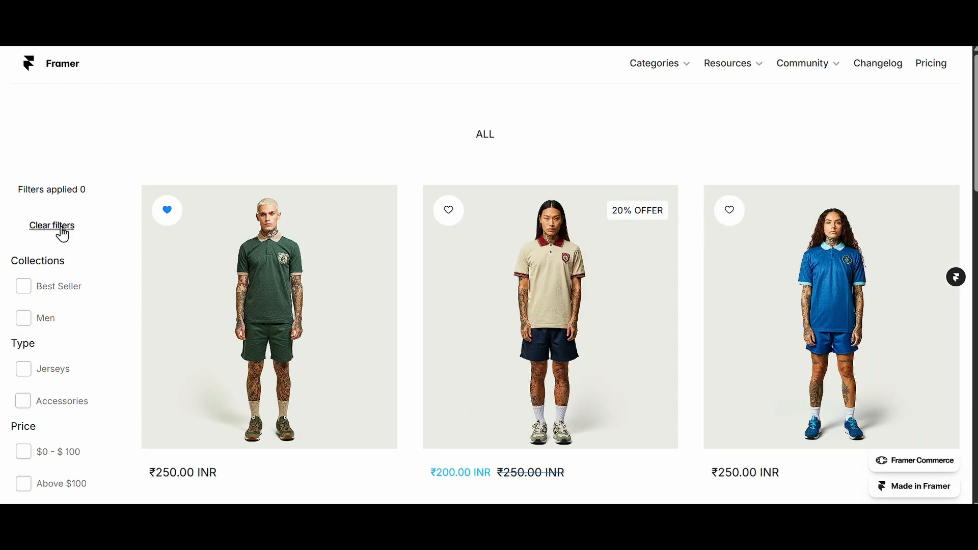
# - Apply the Best Seller, Men, Jerseys, Accessories and $0 - $ 100 filters together on the ALL page
pyautogui.click(24, 287)
pyautogui.click(24, 318)
pyautogui.click(23, 368)
pyautogui.click(23, 402)
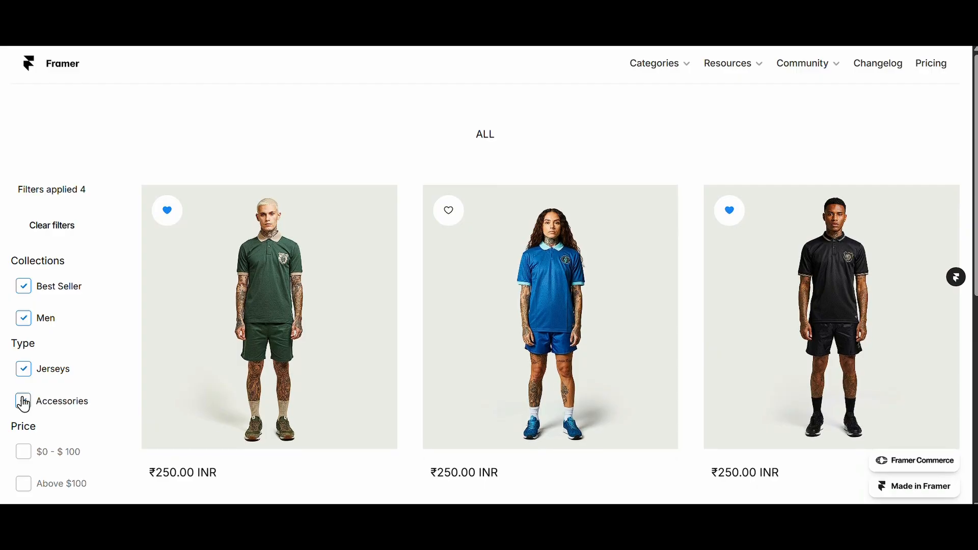
pyautogui.scroll(-3, 23, 402)
pyautogui.click(25, 349)
pyautogui.click(25, 311)
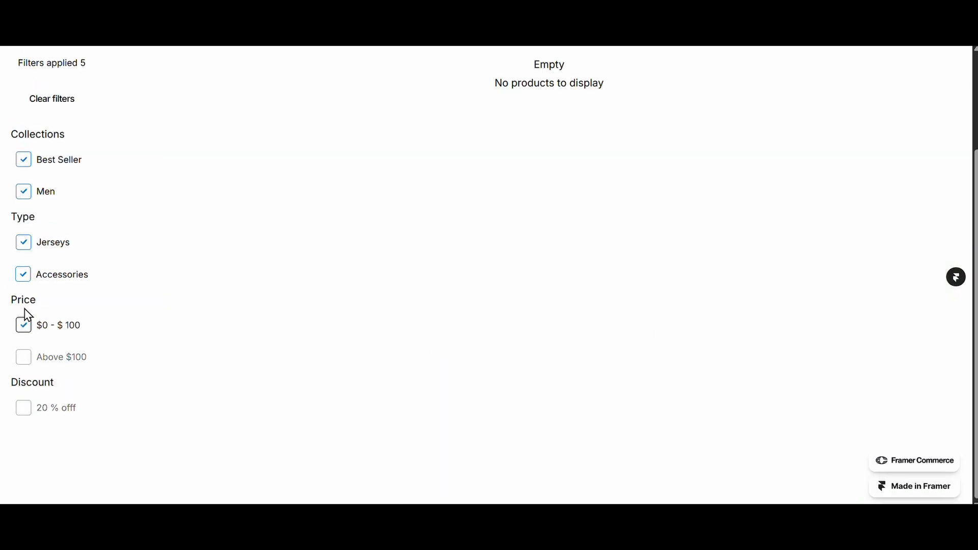
# - Uncheck the applied filters one by one and try the 20 % offf discount filter on its own
pyautogui.click(24, 274)
pyautogui.click(24, 243)
pyautogui.click(24, 192)
pyautogui.click(23, 160)
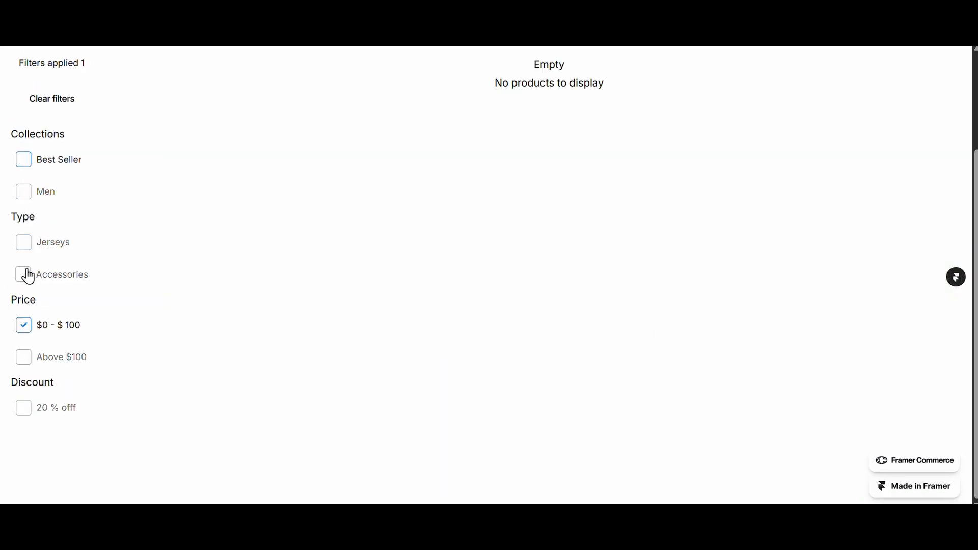
pyautogui.click(23, 325)
pyautogui.scroll(-1, 28, 367)
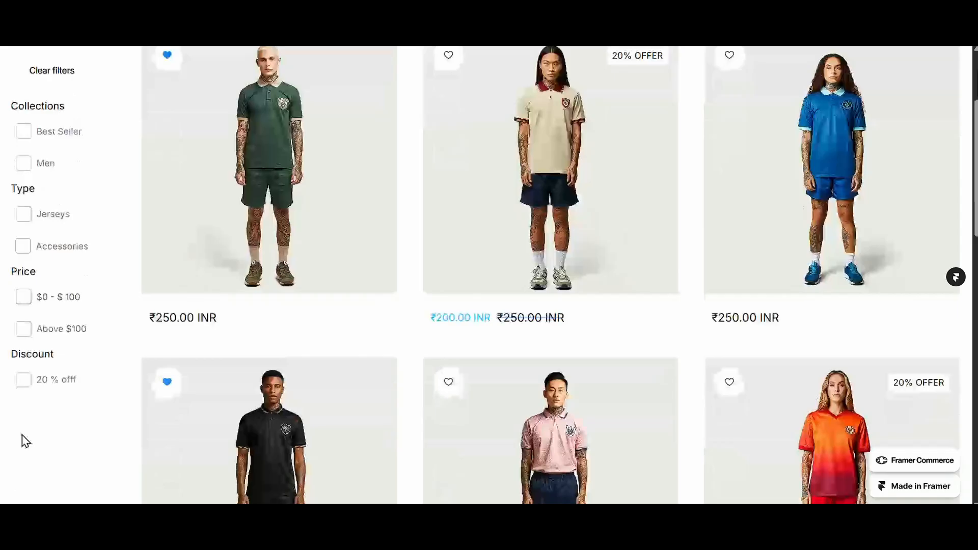
pyautogui.click(23, 379)
pyautogui.click(23, 405)
pyautogui.scroll(3, 54, 157)
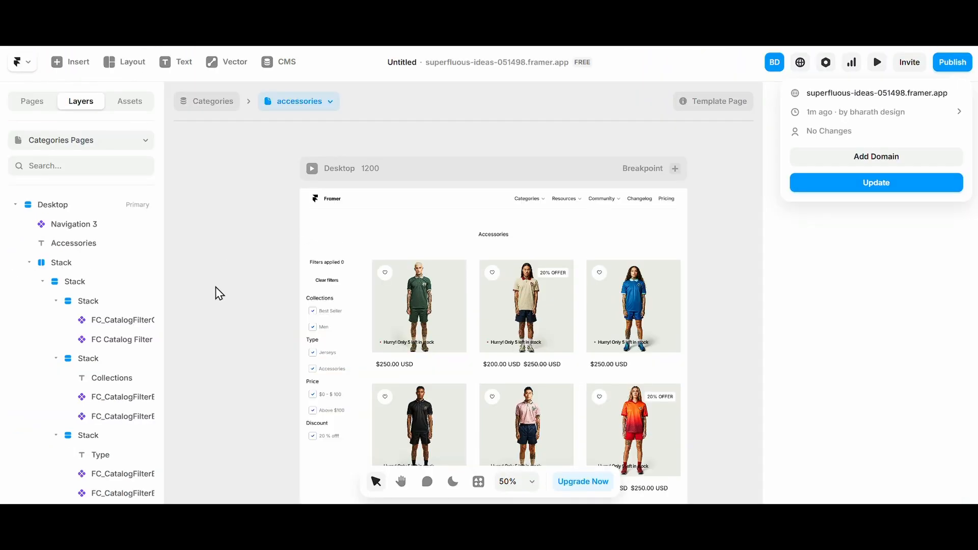
# - Move the off-page Emmpty frame to X -1583, Y 361, level with the top of the Framer Commerces list
pyautogui.click(244, 306)
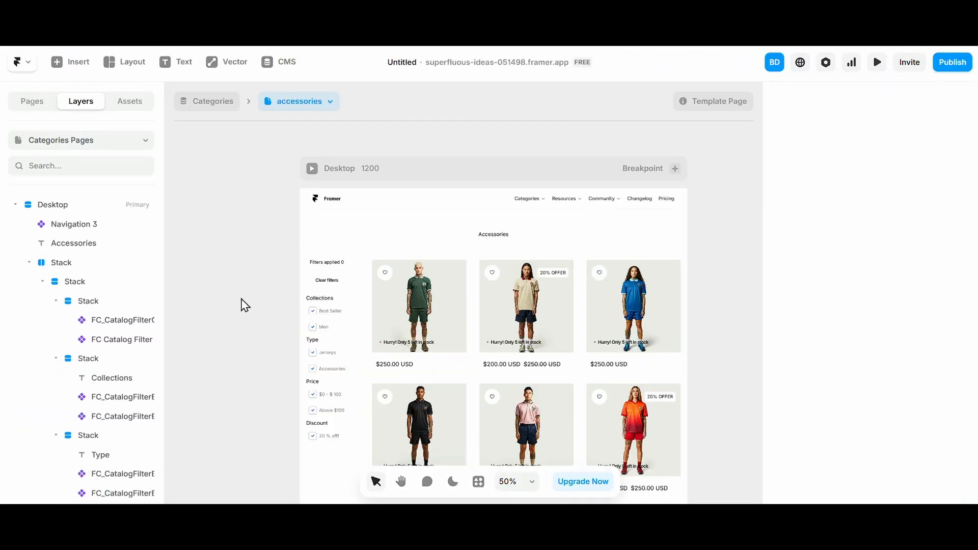
pyautogui.scroll(-3, 241, 298)
pyautogui.hscroll(-3, 240, 299)
pyautogui.click(508, 372)
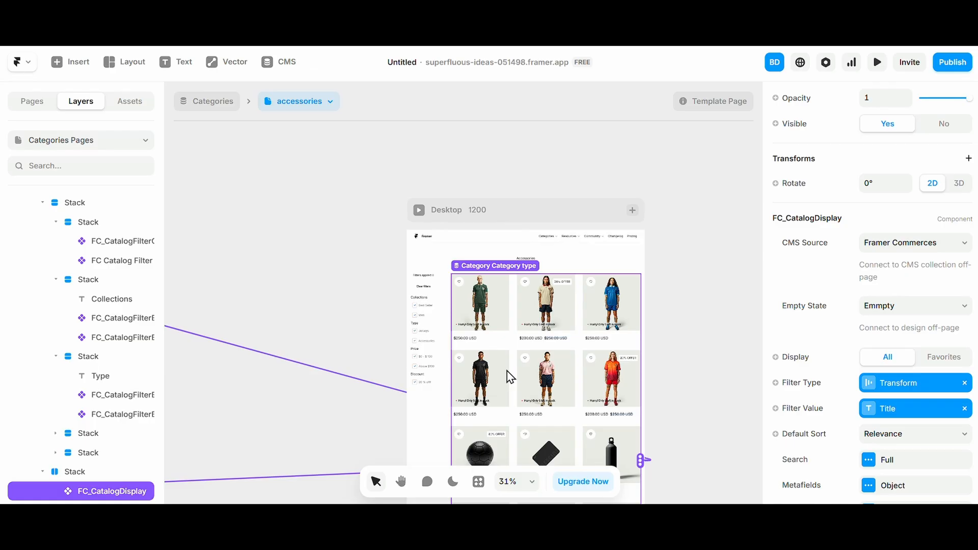
pyautogui.click(277, 331)
pyautogui.hscroll(-3, 277, 331)
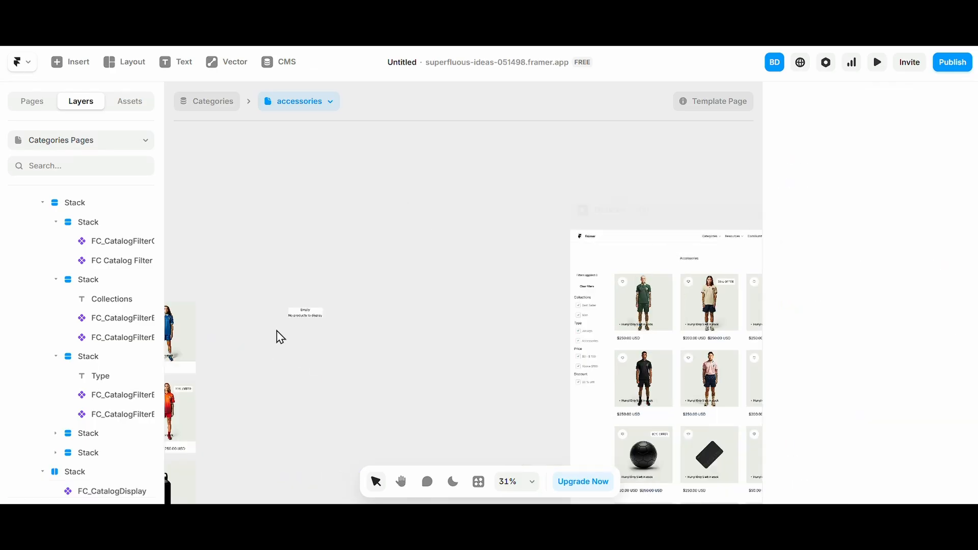
pyautogui.scroll(-1, 277, 331)
pyautogui.hscroll(-2, 277, 331)
pyautogui.moveTo(403, 310); pyautogui.dragTo(380, 304)
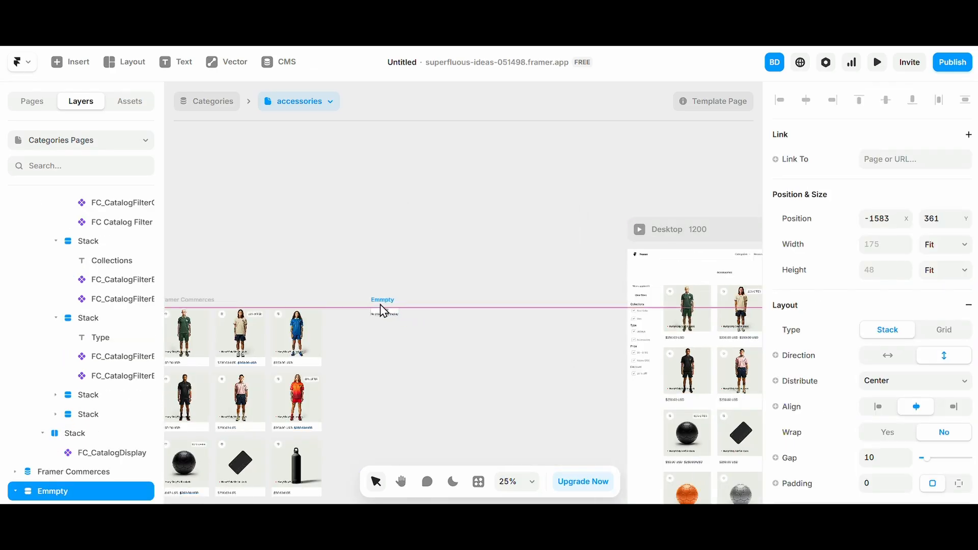
pyautogui.click(395, 364)
# - Examine the Jerseys filter button's settings, the Collections stack's layout and the overall accessories page design
pyautogui.hscroll(4, 395, 364)
pyautogui.scroll(2, 404, 334)
pyautogui.click(406, 340)
pyautogui.scroll(5, 413, 326)
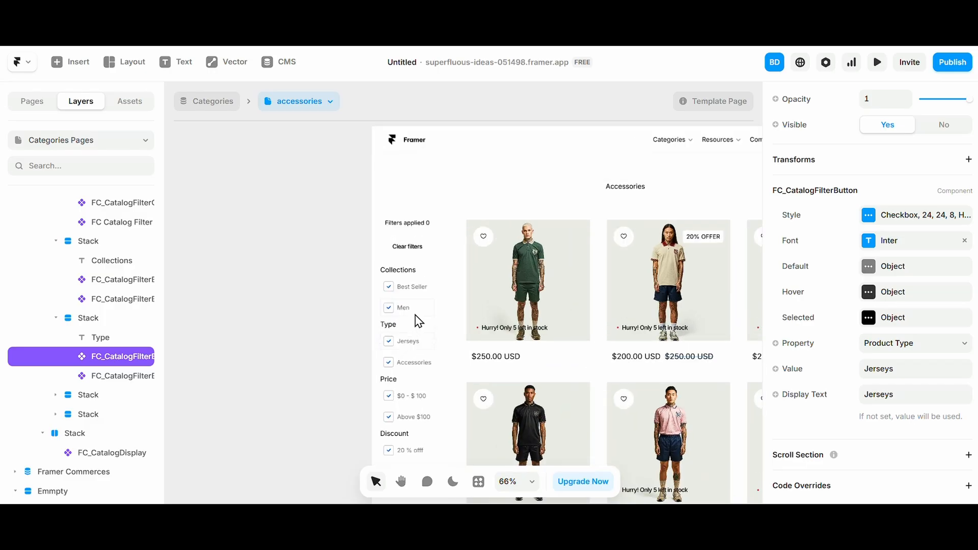
pyautogui.click(417, 305)
pyautogui.hscroll(5, 446, 304)
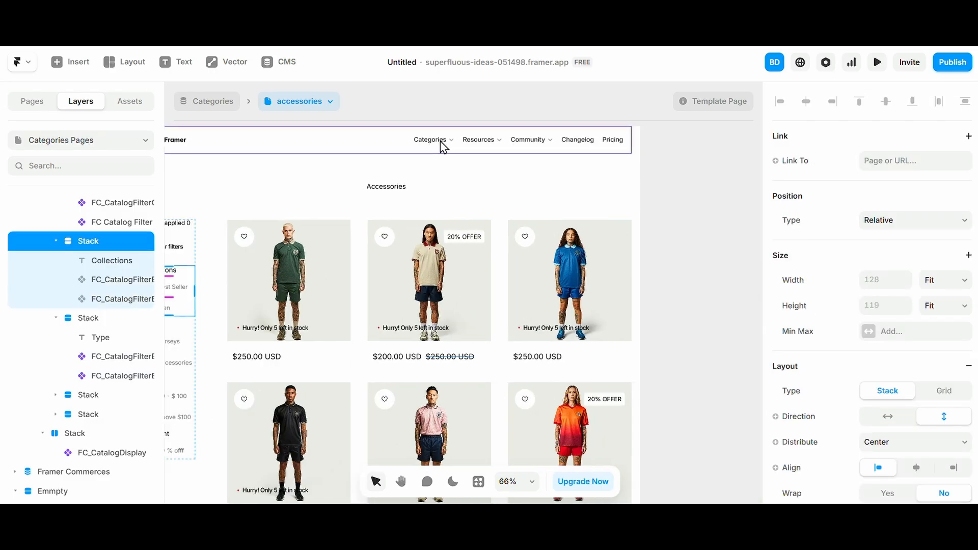
pyautogui.scroll(-3, 463, 308)
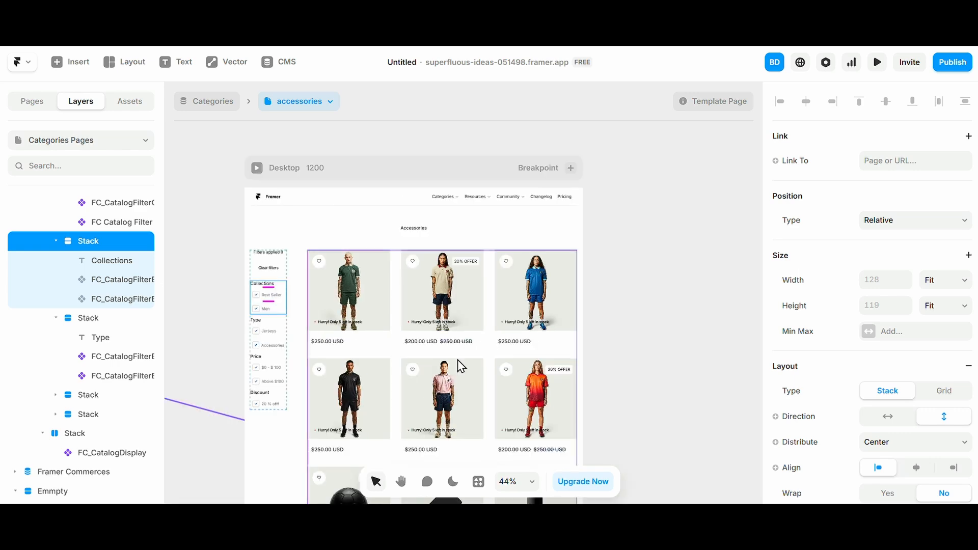
pyautogui.click(458, 360)
pyautogui.hscroll(-3, 448, 356)
pyautogui.click(313, 316)
pyautogui.click(617, 350)
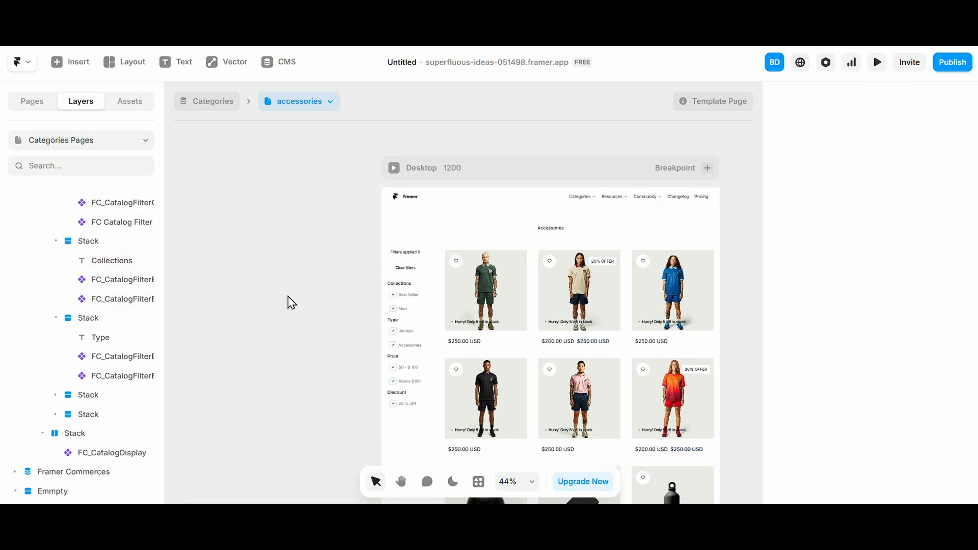
pyautogui.scroll(-3, 288, 295)
pyautogui.click(272, 235)
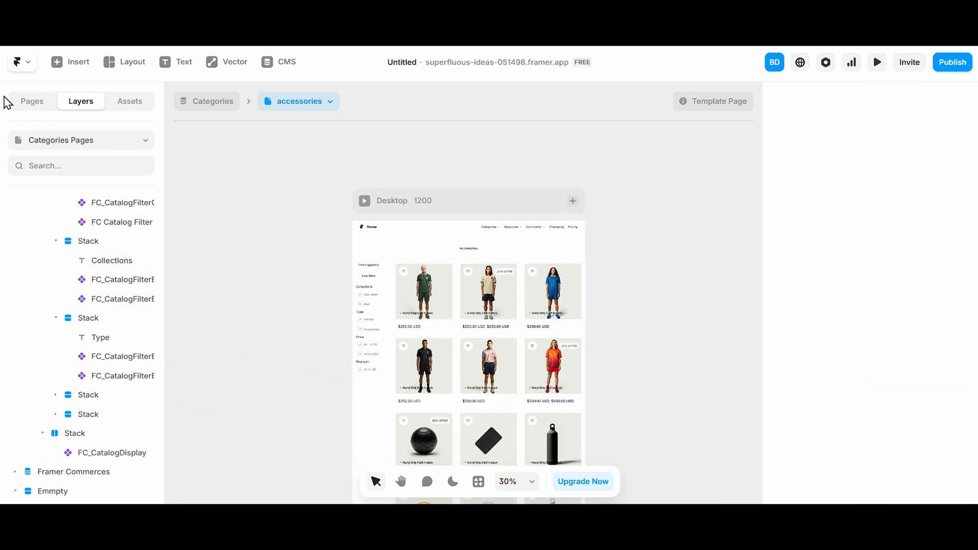
# - Add a new web page to the site, keeping the default name /page
pyautogui.click(11, 101)
pyautogui.click(152, 176)
pyautogui.click(181, 185)
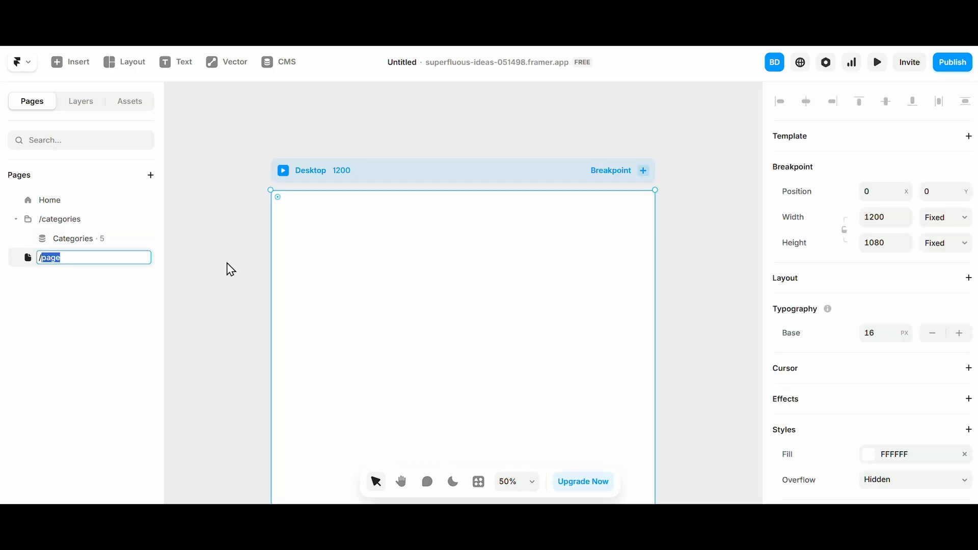
pyautogui.press('Return')
# - Copy the catalog display and the Framer Commerces list from the Categories page into the new /page
pyautogui.click(74, 238)
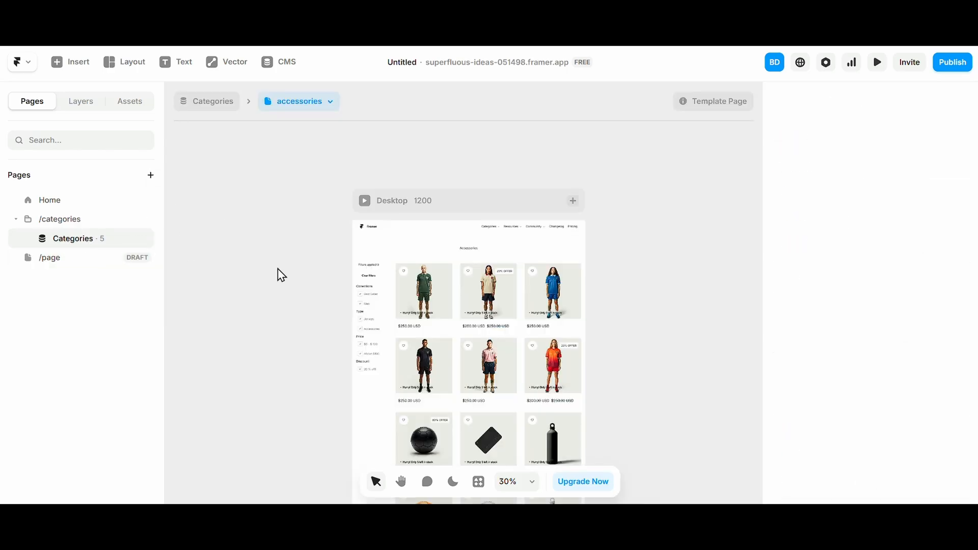
pyautogui.click(446, 302)
pyautogui.click(395, 279)
pyautogui.click(415, 323)
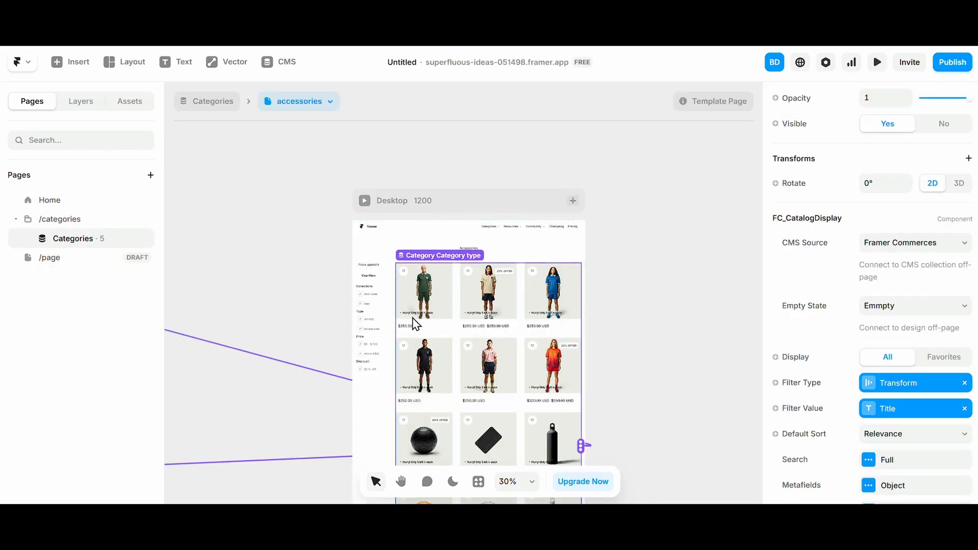
pyautogui.scroll(-3, 398, 321)
pyautogui.hscroll(-3, 313, 328)
pyautogui.keyDown('shift'); pyautogui.click(262, 297); pyautogui.keyUp('shift')
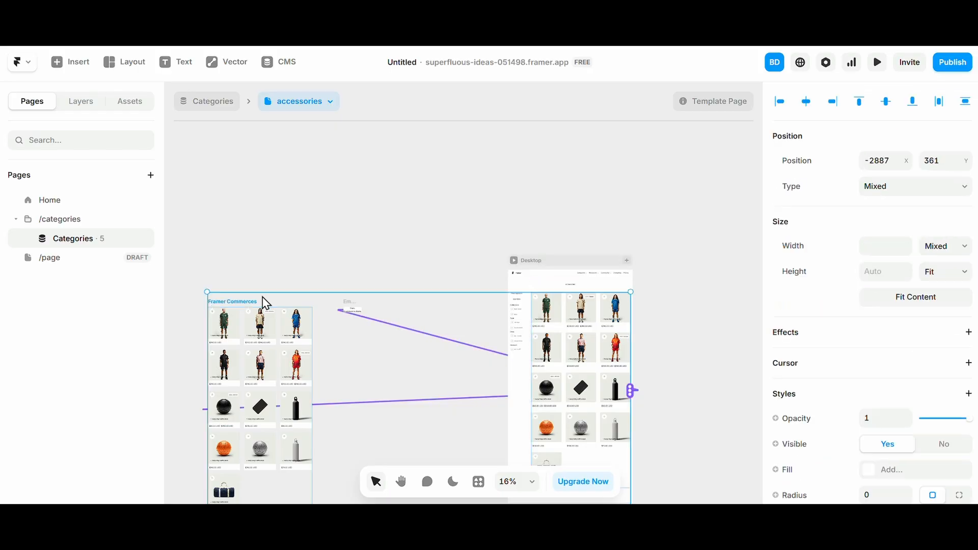
pyautogui.click(80, 258)
pyautogui.hotkey('ctrl', 'v')
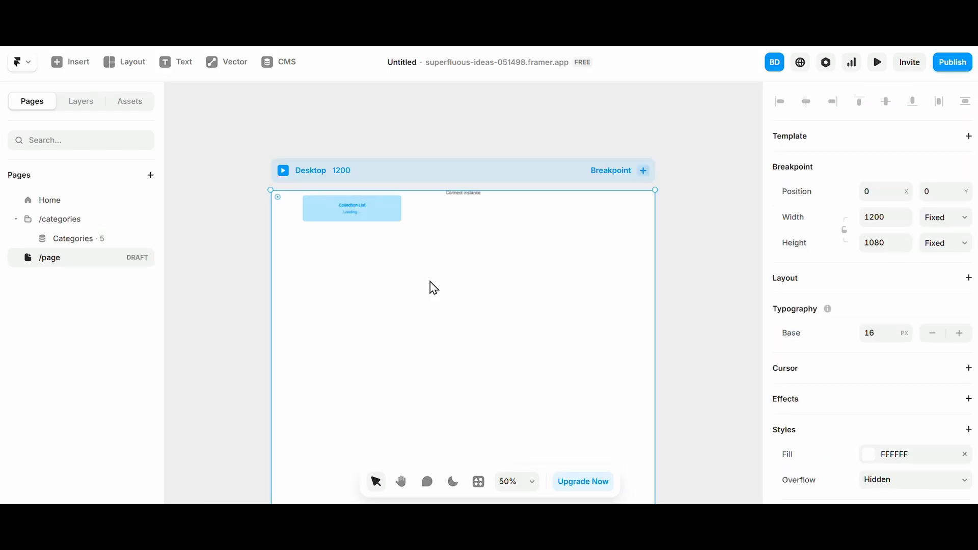
# - Move the pasted Framer Commerces list out of the Desktop frame to its left, at X -1370, Y 31
pyautogui.scroll(-3, 362, 310)
pyautogui.click(443, 301)
pyautogui.moveTo(443, 301); pyautogui.dragTo(189, 266)
pyautogui.click(392, 326)
pyautogui.hscroll(-3, 394, 323)
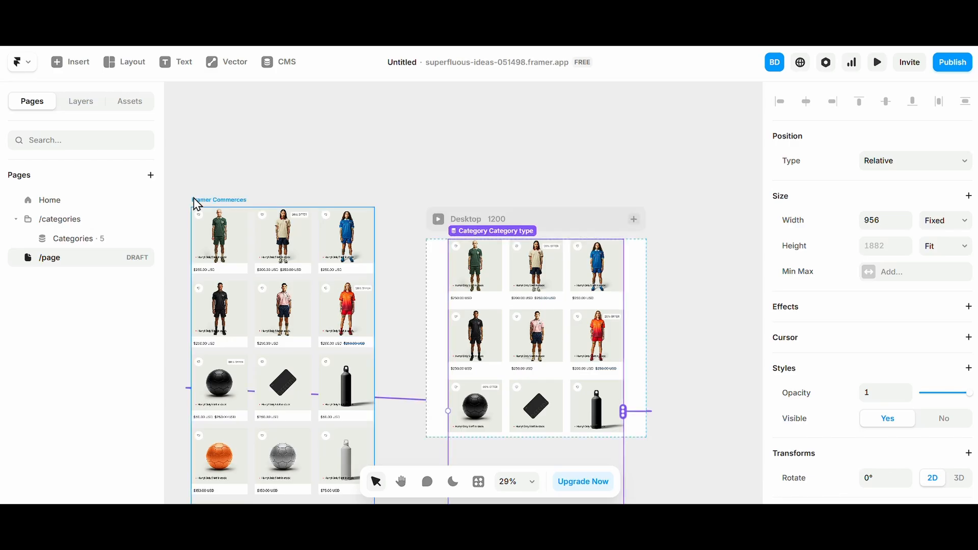
pyautogui.moveTo(201, 202); pyautogui.dragTo(187, 245)
pyautogui.hscroll(-3, 666, 284)
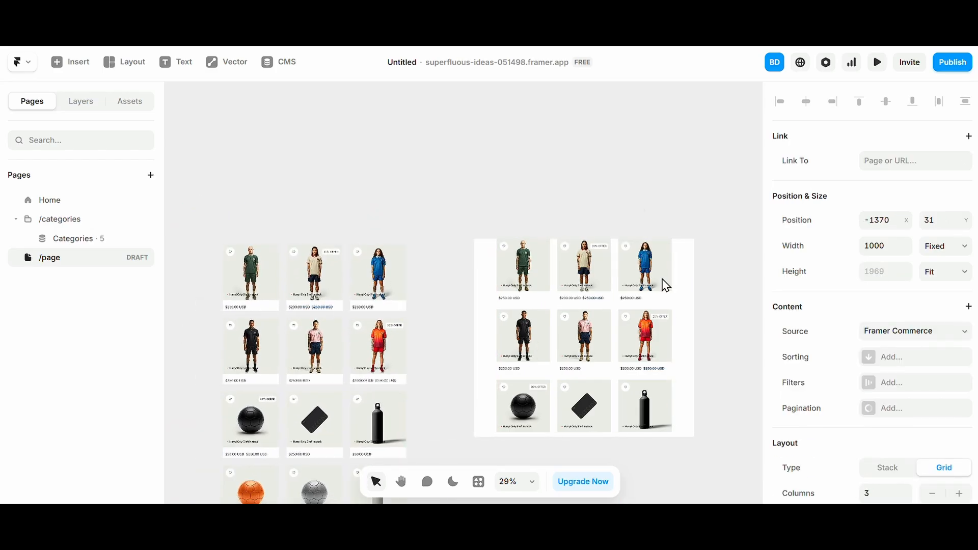
# - Set the new page's Desktop frame height to Fit and its stack padding to 100
pyautogui.click(627, 304)
pyautogui.hscroll(5, 560, 264)
pyautogui.click(513, 201)
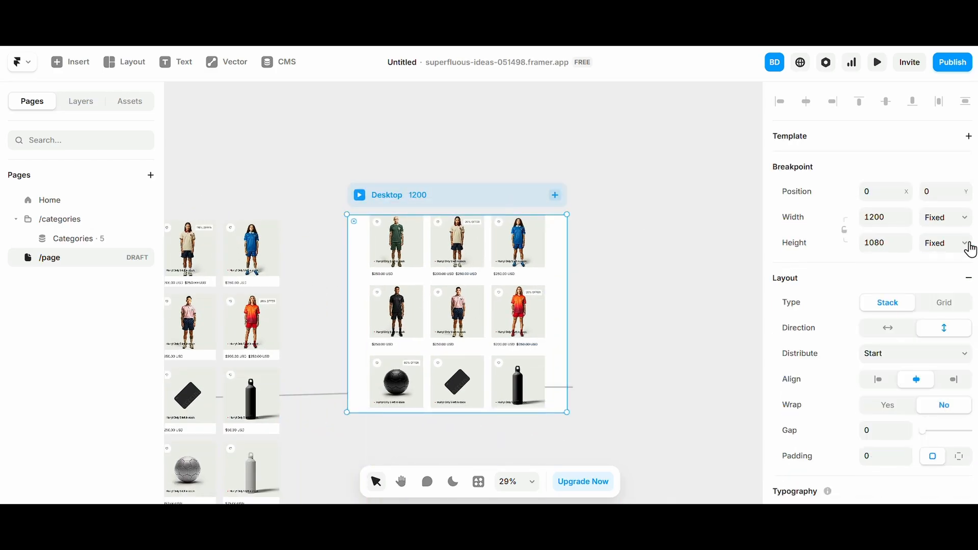
pyautogui.click(964, 243)
pyautogui.click(958, 308)
pyautogui.scroll(-2, 886, 430)
pyautogui.click(885, 385)
pyautogui.write('1')
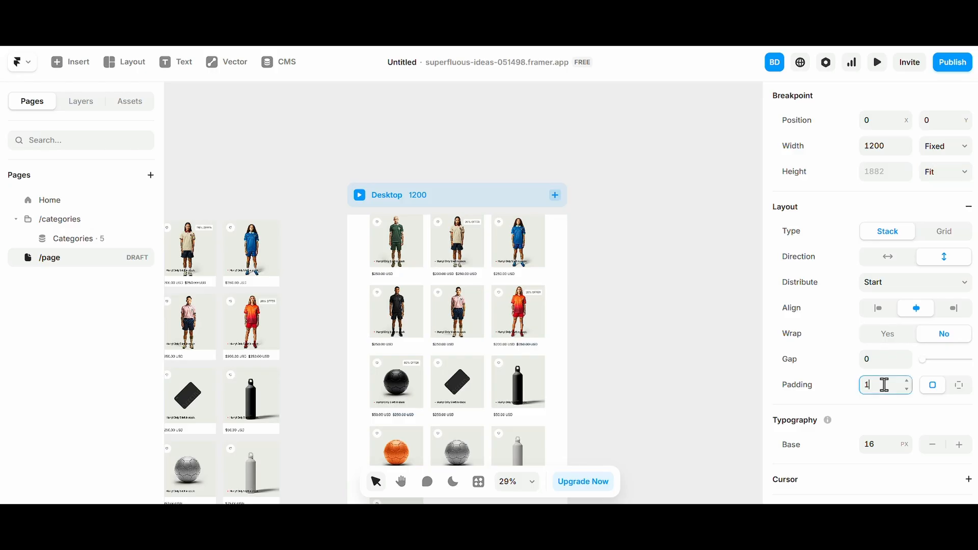
pyautogui.write('200')
pyautogui.press('Return')
pyautogui.click(286, 332)
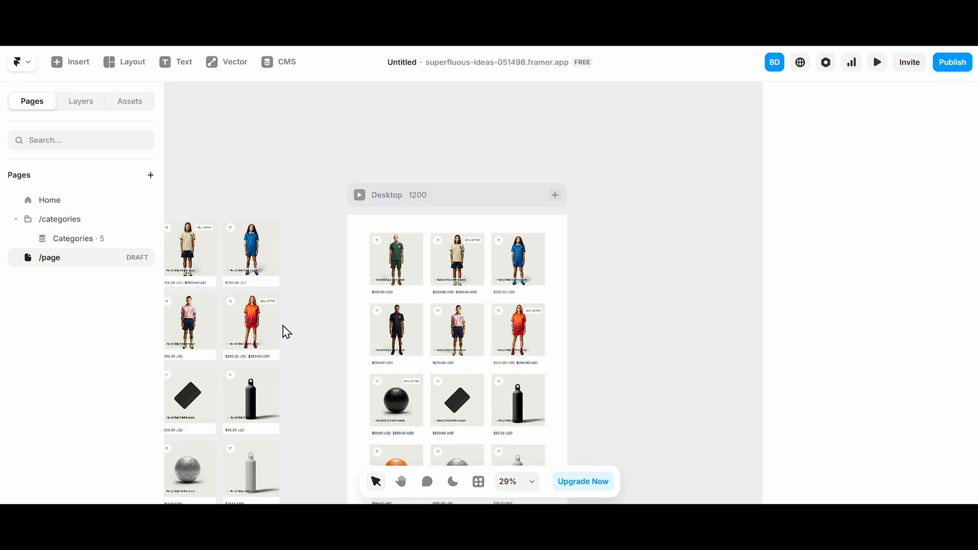
# - Copy the navigation bar and Accessories title from the Categories page and paste them into the /page Desktop frame
pyautogui.click(73, 238)
pyautogui.click(526, 275)
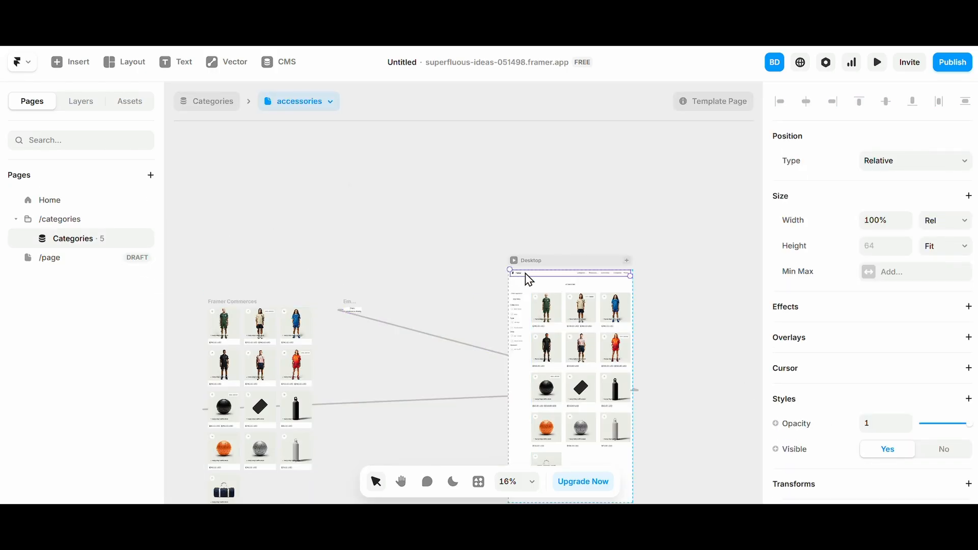
pyautogui.scroll(5, 570, 287)
pyautogui.keyDown('shift'); pyautogui.click(570, 283); pyautogui.keyUp('shift')
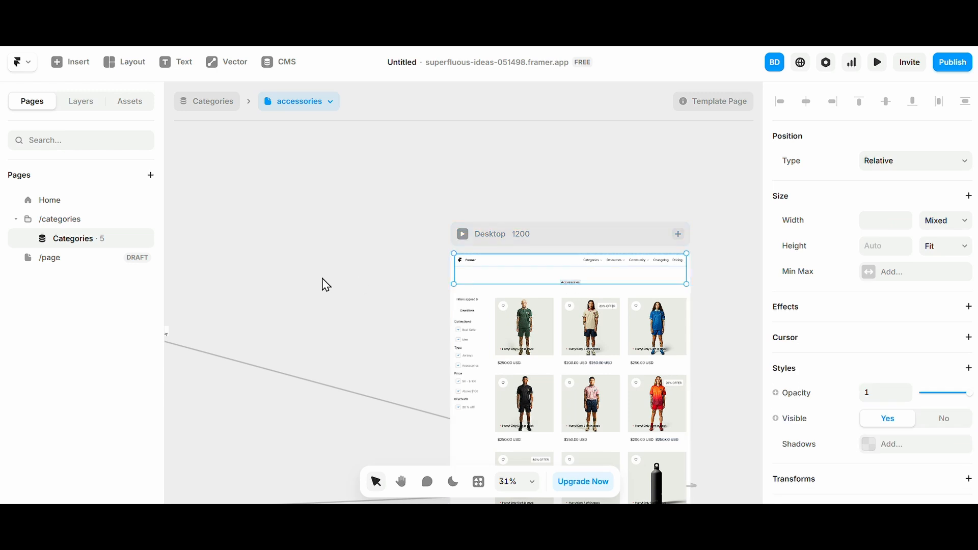
pyautogui.click(96, 265)
pyautogui.click(451, 201)
pyautogui.hotkey('ctrl', 'v')
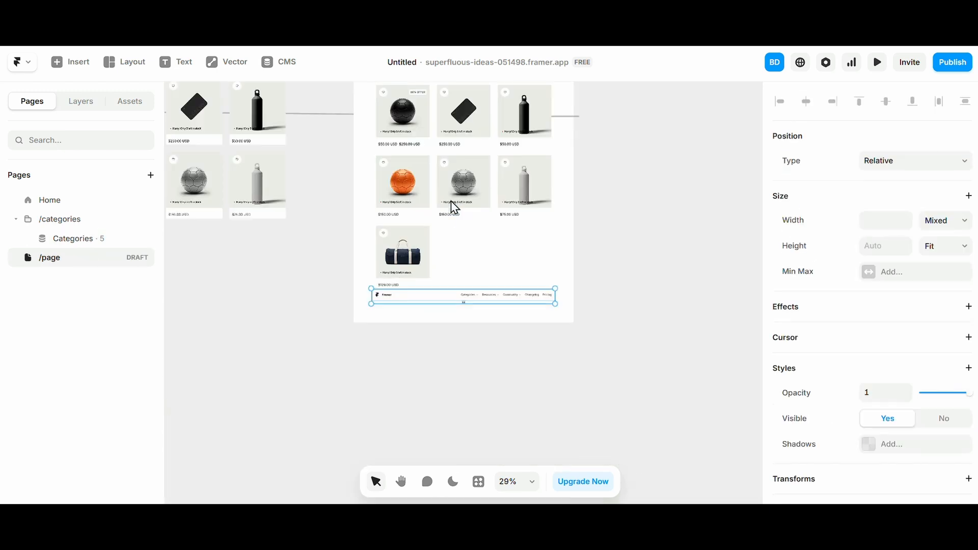
# - Move the pasted navigation bar and title to the start of the Desktop stack and set the frame's top padding to 0
pyautogui.press('Up')
pyautogui.scroll(6, 451, 201)
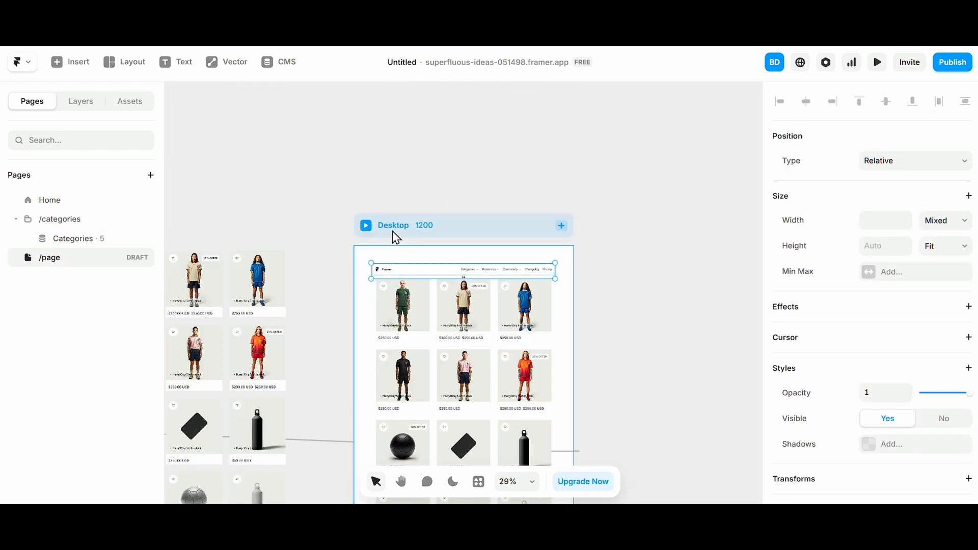
pyautogui.click(392, 231)
pyautogui.click(959, 384)
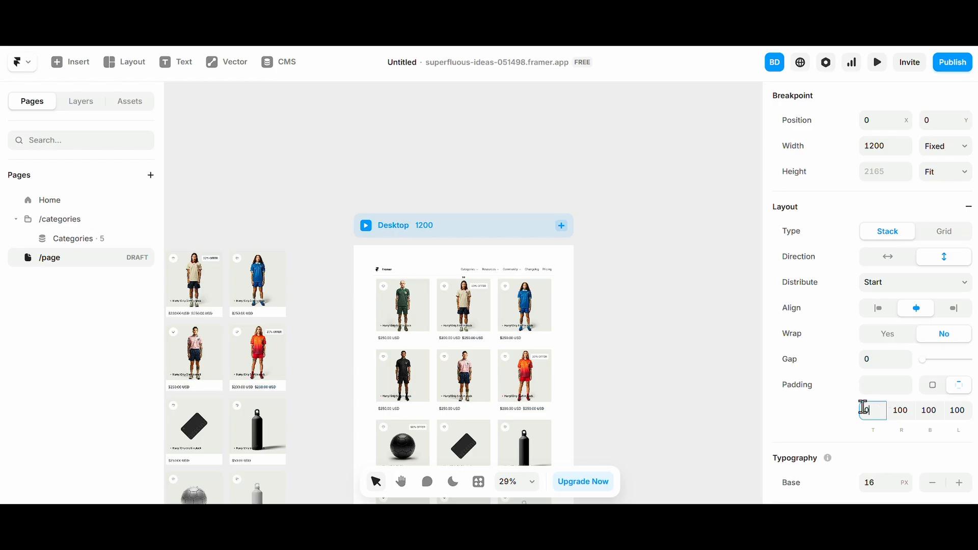
pyautogui.write('0')
# - Set the navigation bar's width to Fill and the Desktop stack's gap to 42
pyautogui.click(552, 253)
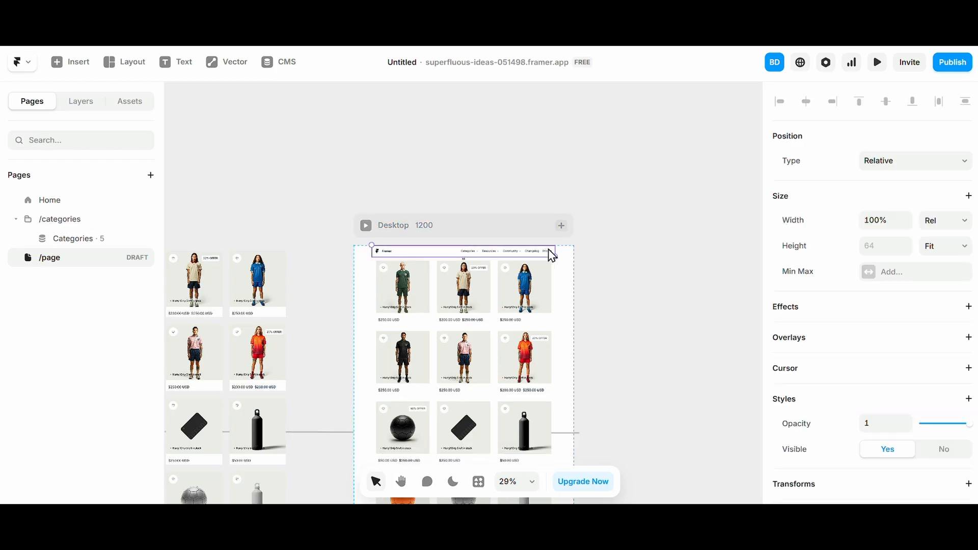
pyautogui.click(943, 223)
pyautogui.click(939, 268)
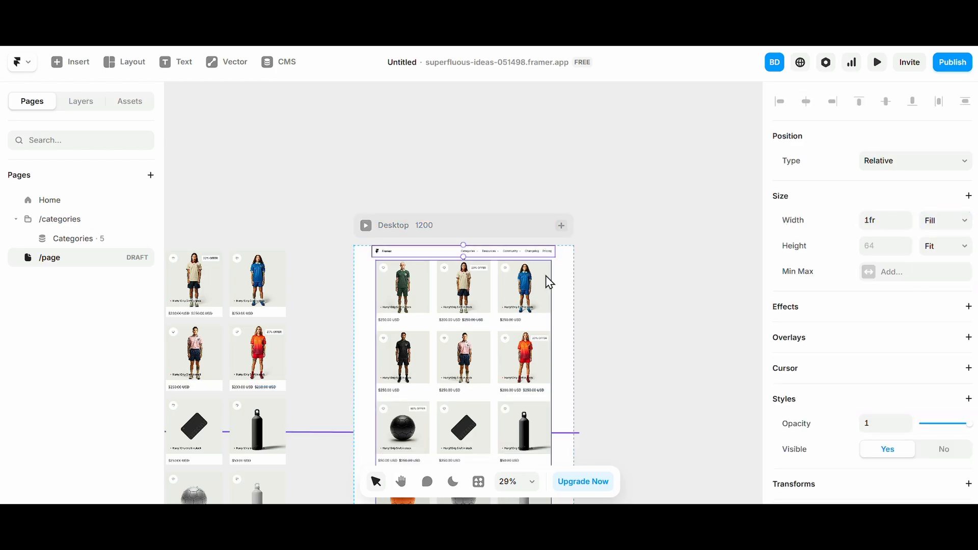
pyautogui.click(536, 227)
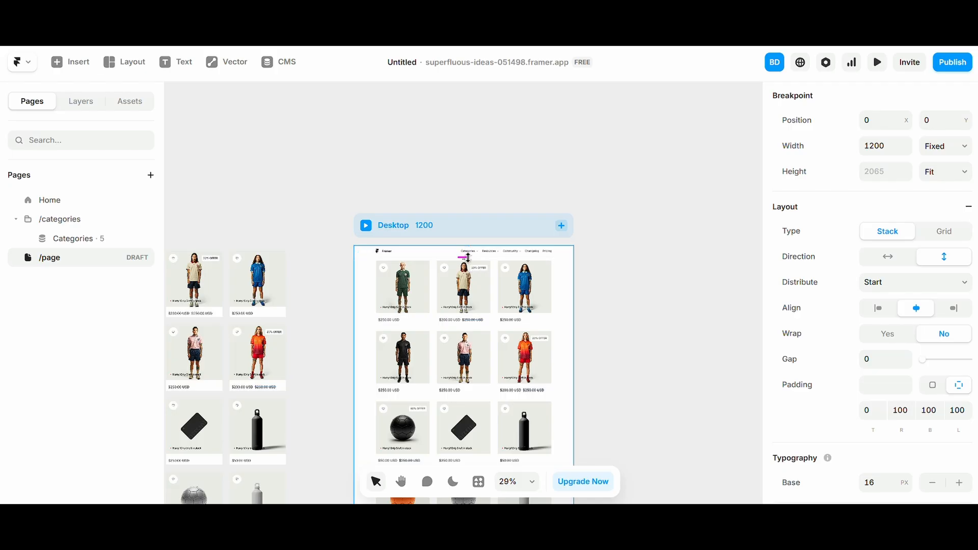
pyautogui.moveTo(467, 258)
pyautogui.mouseDown()
pyautogui.moveTo(467, 272)
pyautogui.moveTo(468, 264)
pyautogui.mouseUp()
pyautogui.scroll(4, 466, 267)
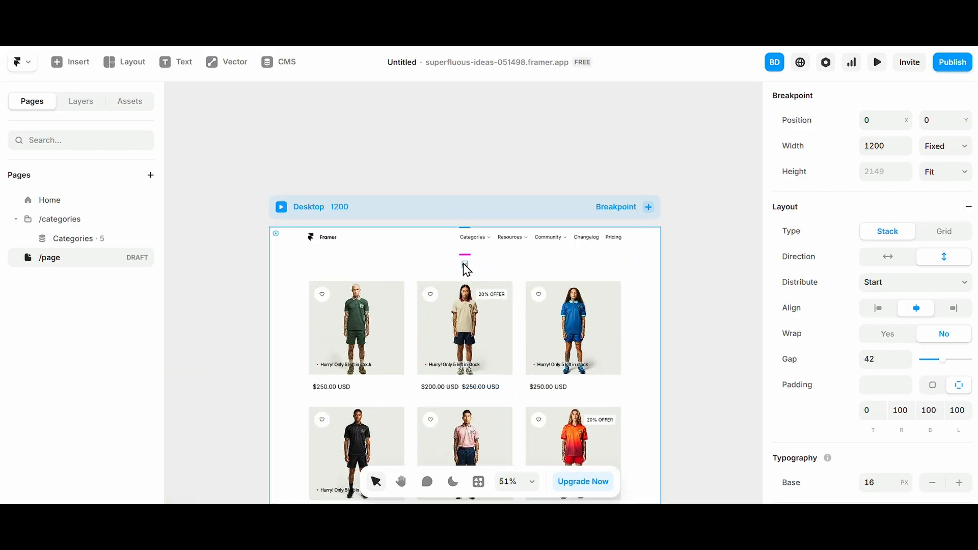
# - Try a uniform padding of 0 on the Desktop frame and undo it
pyautogui.click(932, 385)
pyautogui.click(886, 384)
pyautogui.write('0')
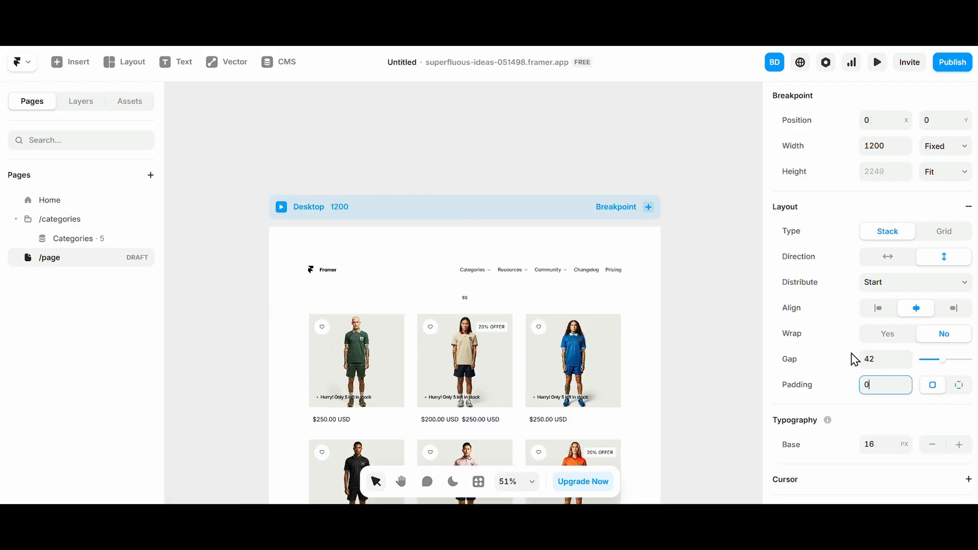
pyautogui.press('Return')
pyautogui.click(362, 302)
pyautogui.click(468, 246)
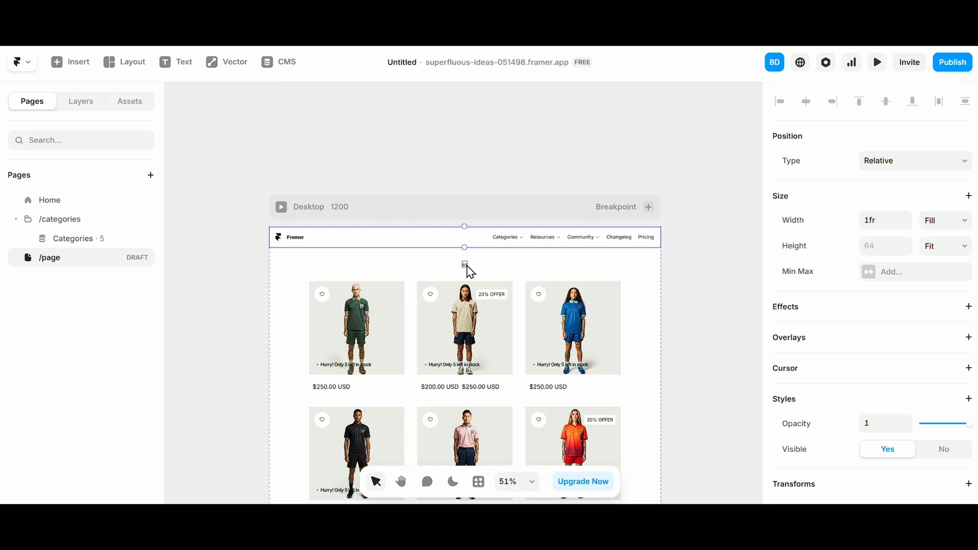
pyautogui.click(465, 264)
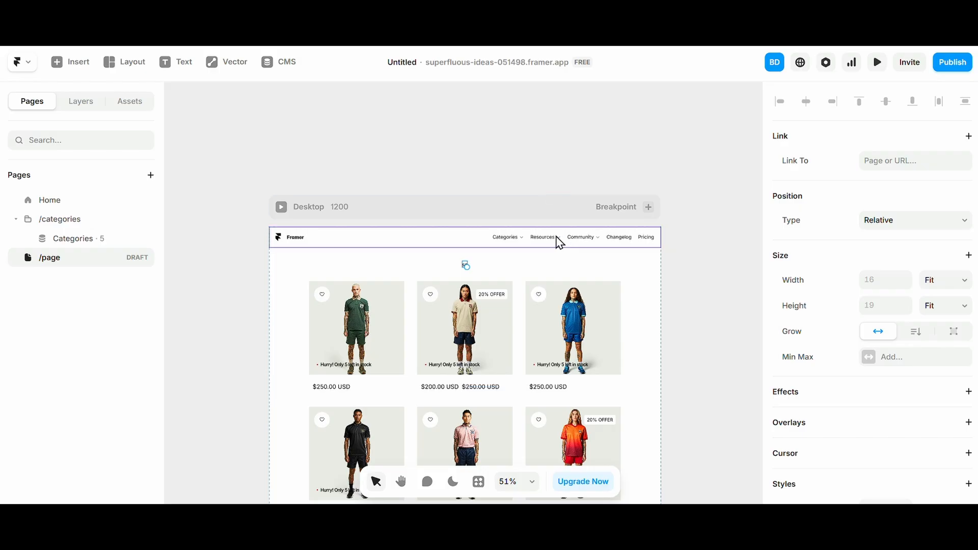
pyautogui.scroll(5, 450, 270)
pyautogui.hotkey('ctrl', 'z')
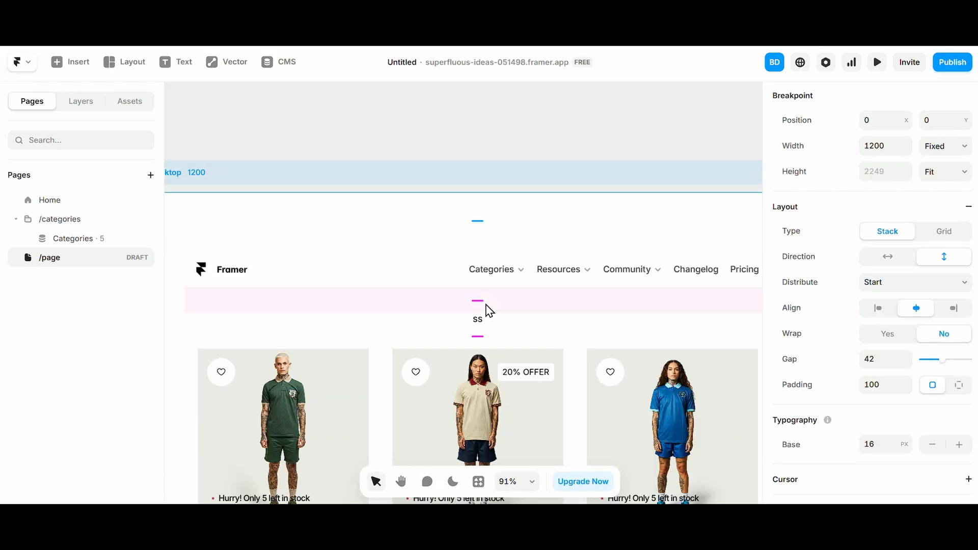
pyautogui.hotkey('ctrl', 'z')
# - Unlink the missing content variable from the title above the products and set its text to Fav
pyautogui.click(477, 262)
pyautogui.scroll(-6, 932, 401)
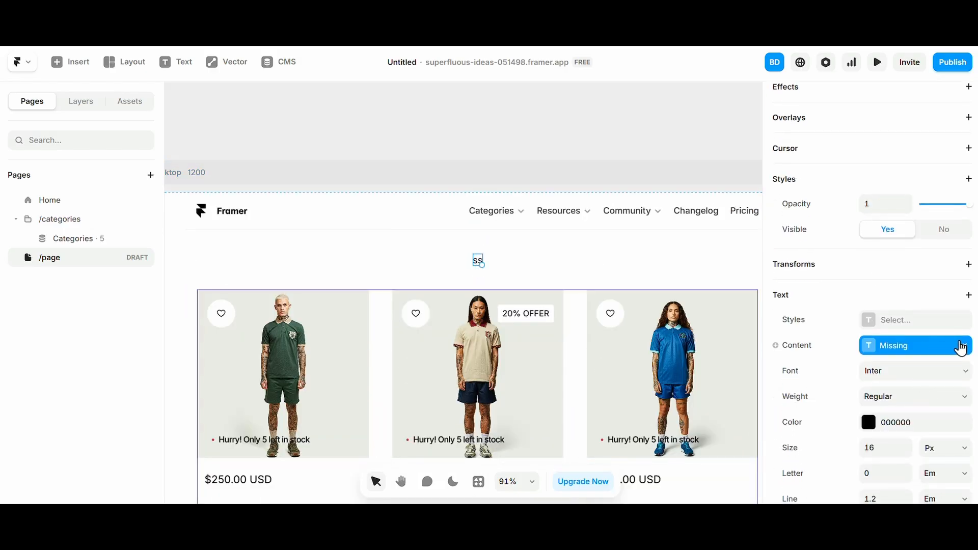
pyautogui.click(927, 345)
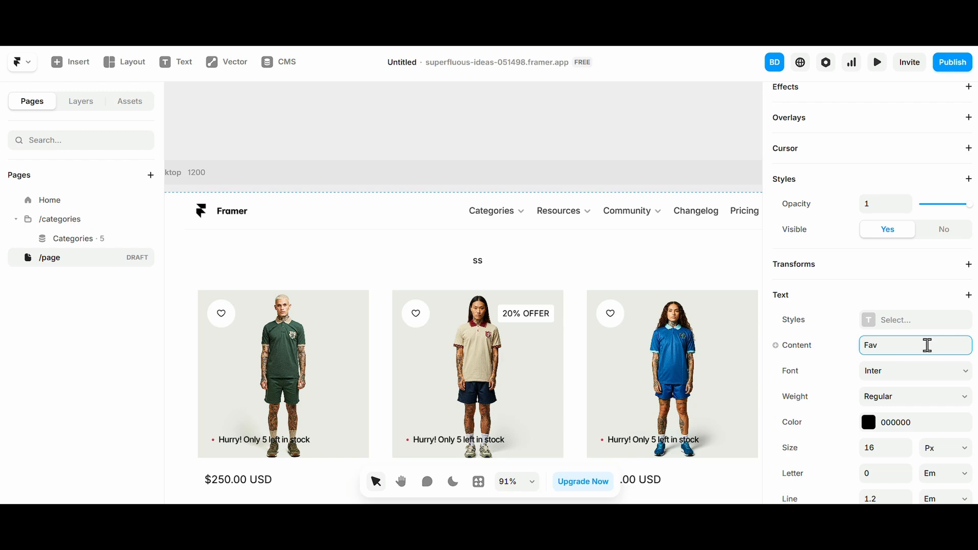
pyautogui.click(487, 269)
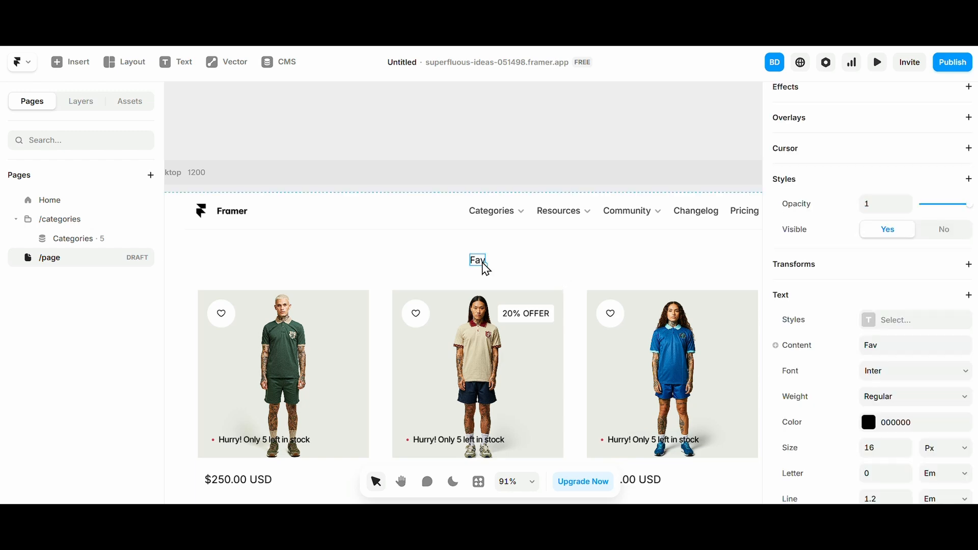
# - Remove the missing Filter Type and Filter Value variables from the catalog display and set its Display to Favorites
pyautogui.hscroll(-4, 458, 259)
pyautogui.scroll(-5, 389, 252)
pyautogui.click(438, 327)
pyautogui.hscroll(2, 438, 329)
pyautogui.scroll(-6, 941, 417)
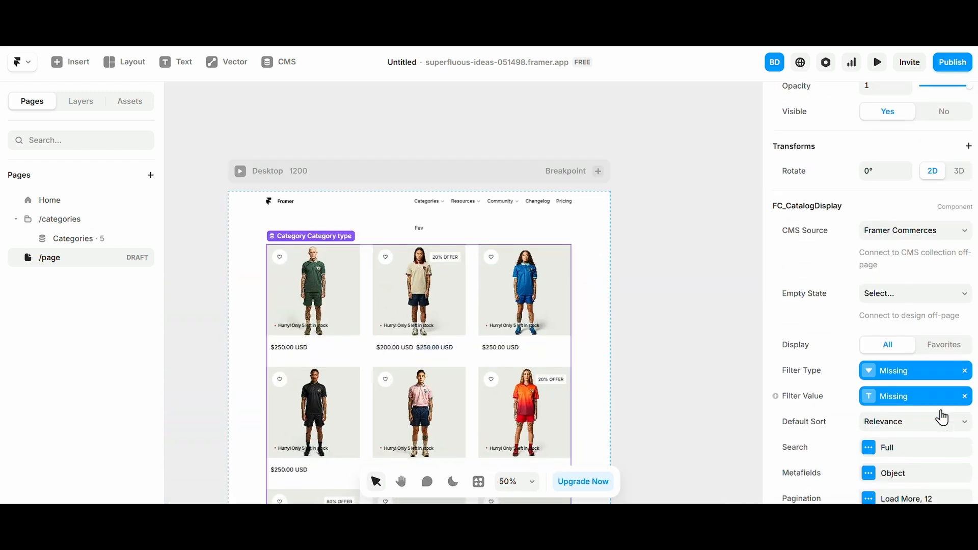
pyautogui.scroll(-3, 891, 397)
pyautogui.click(964, 300)
pyautogui.click(963, 325)
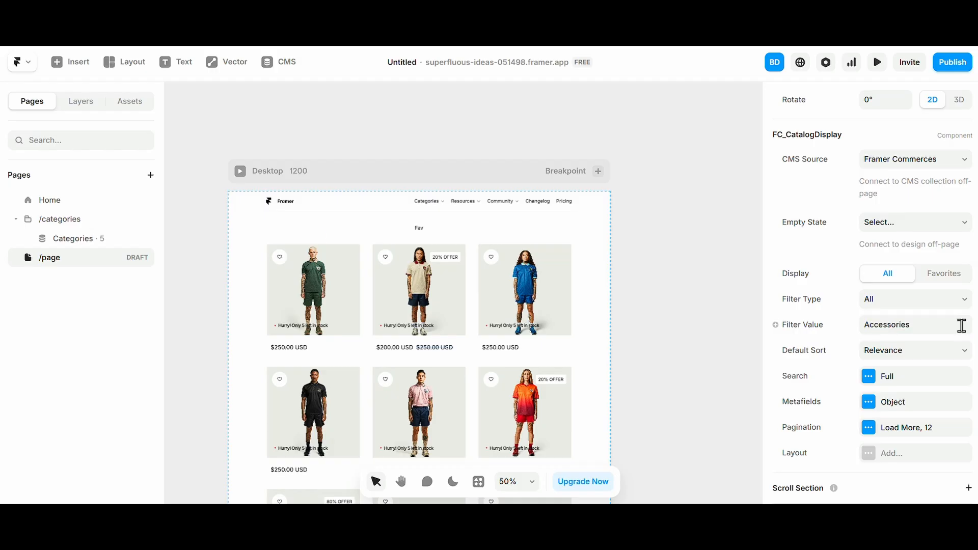
pyautogui.scroll(1, 932, 286)
pyautogui.click(921, 248)
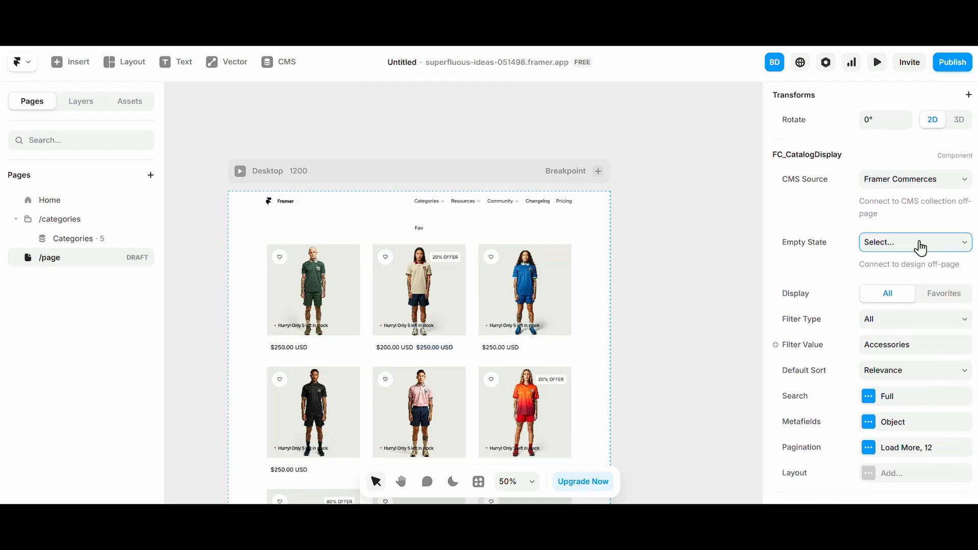
pyautogui.click(938, 299)
# - Change the title text above the catalog display to Favorites
pyautogui.click(419, 228)
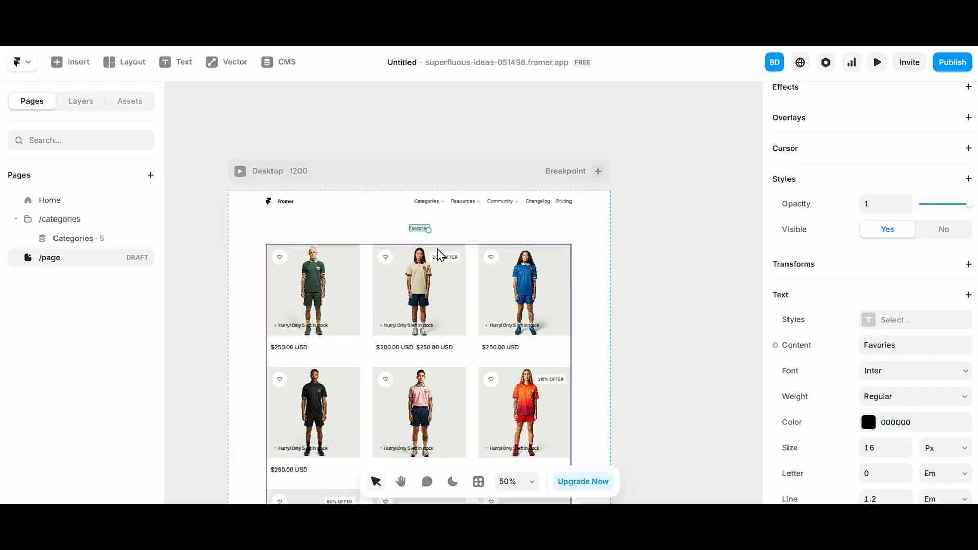
pyautogui.scroll(5, 430, 237)
pyautogui.doubleClick(430, 224)
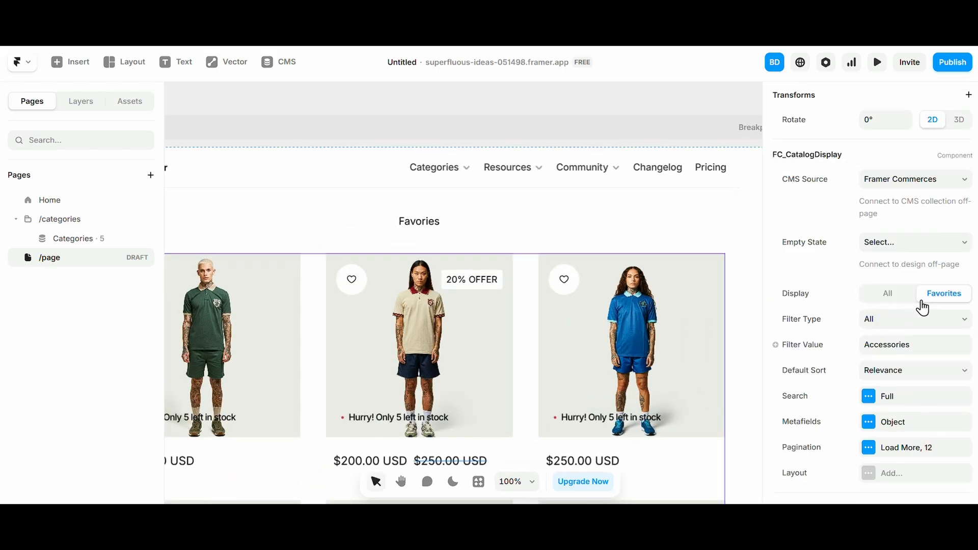
pyautogui.click(420, 224)
pyautogui.doubleClick(419, 221)
pyautogui.click(428, 224)
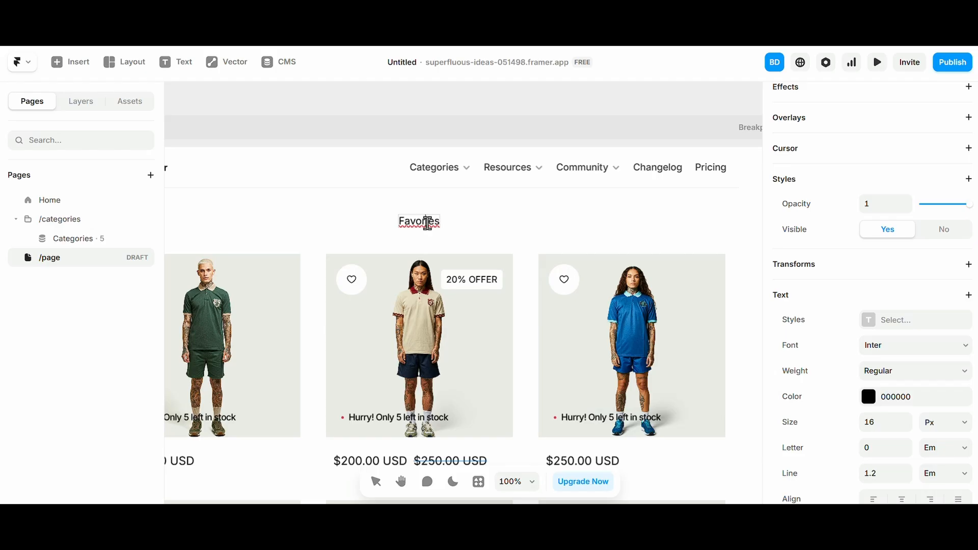
pyautogui.press('Escape')
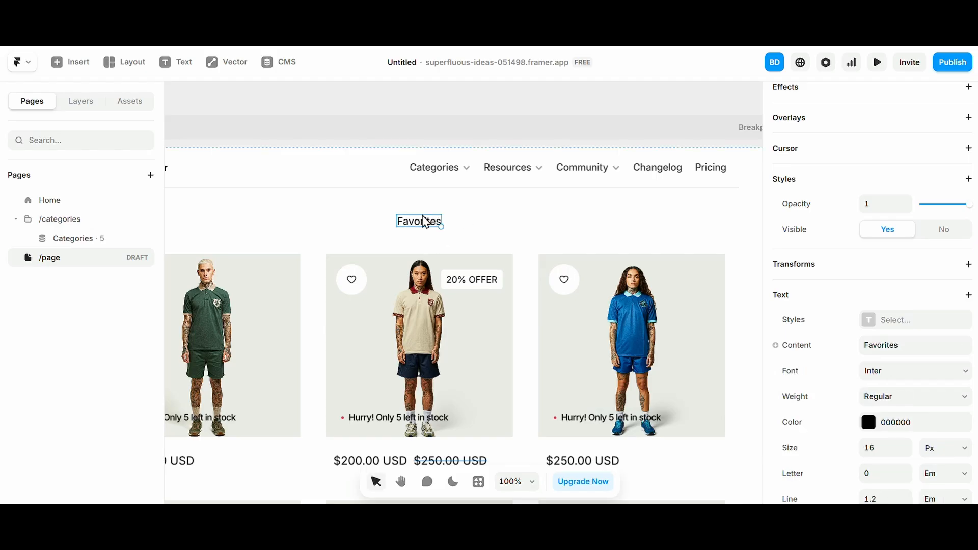
pyautogui.doubleClick(422, 219)
# - Open the navigation component for editing and remove the Links: Resources hover overlay from the Resources trigger
pyautogui.click(457, 175)
pyautogui.doubleClick(461, 180)
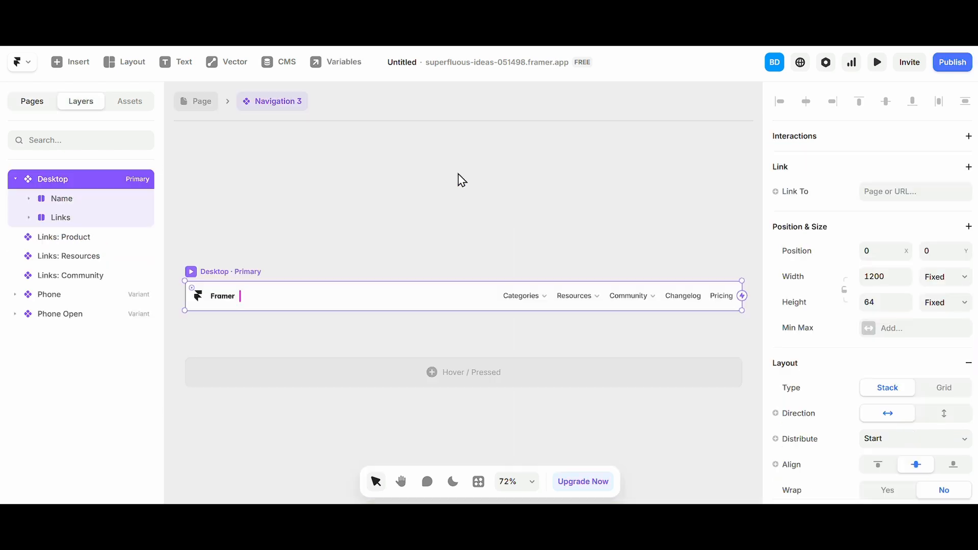
pyautogui.click(586, 298)
pyautogui.scroll(5, 588, 304)
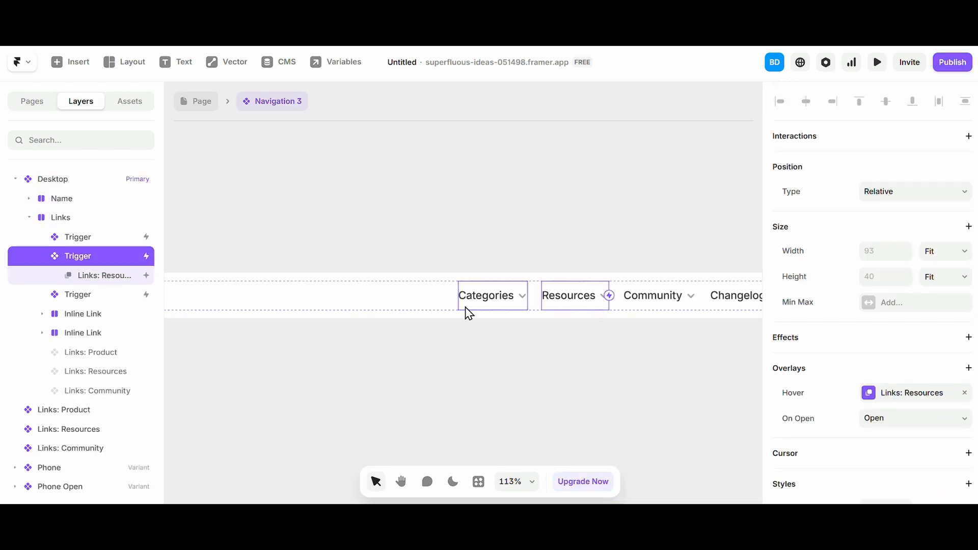
pyautogui.click(141, 279)
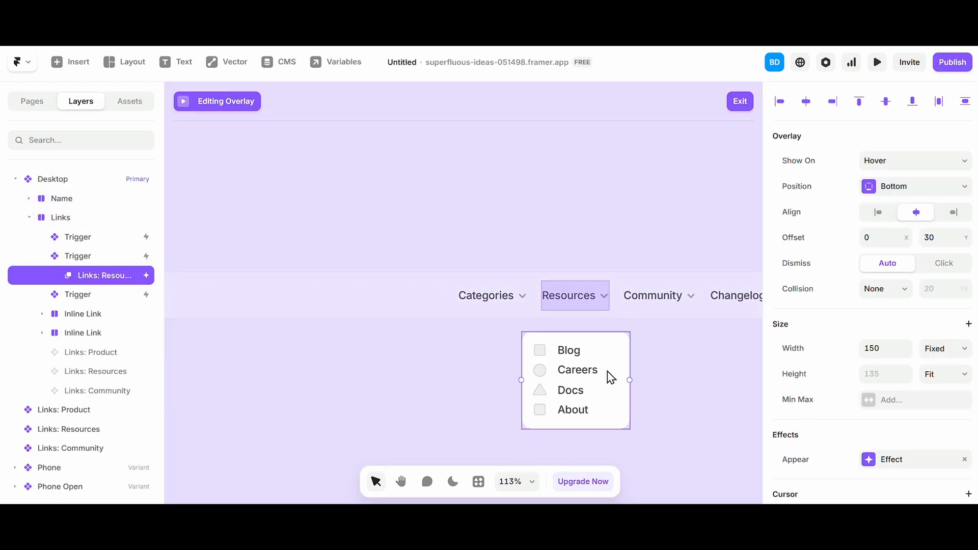
pyautogui.click(511, 344)
pyautogui.click(589, 304)
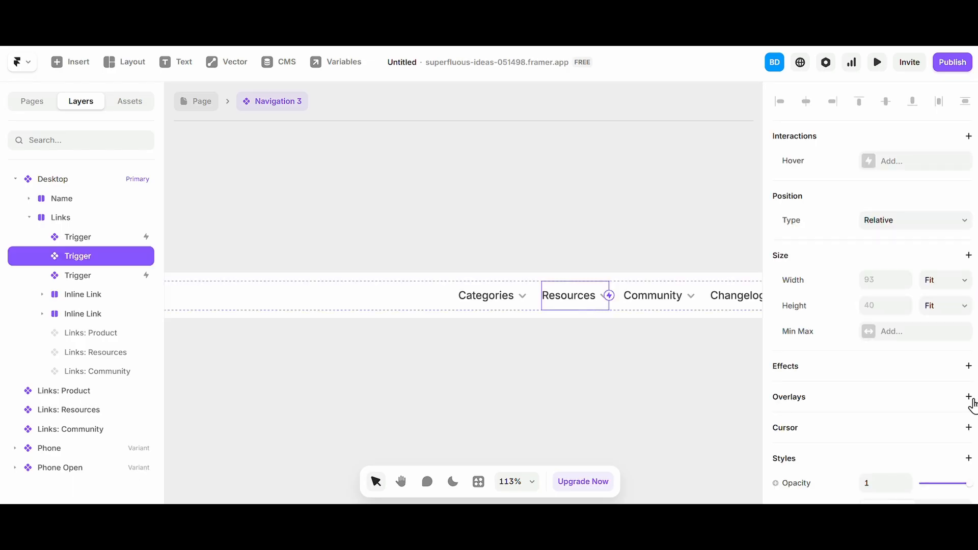
# - Change the title of the Resources trigger to Favorites
pyautogui.scroll(-5, 958, 397)
pyautogui.click(901, 425)
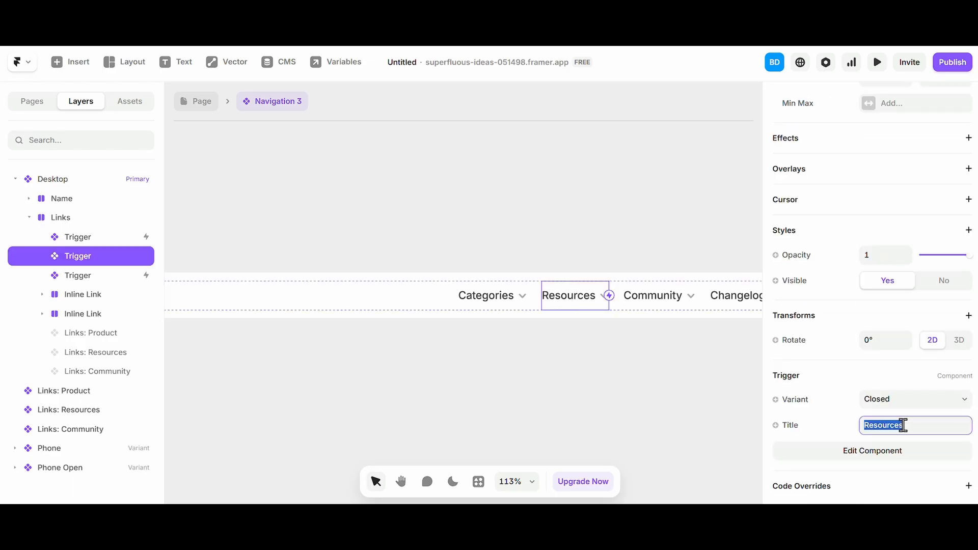
pyautogui.write('Favorites')
pyautogui.press('Return')
pyautogui.scroll(5, 859, 264)
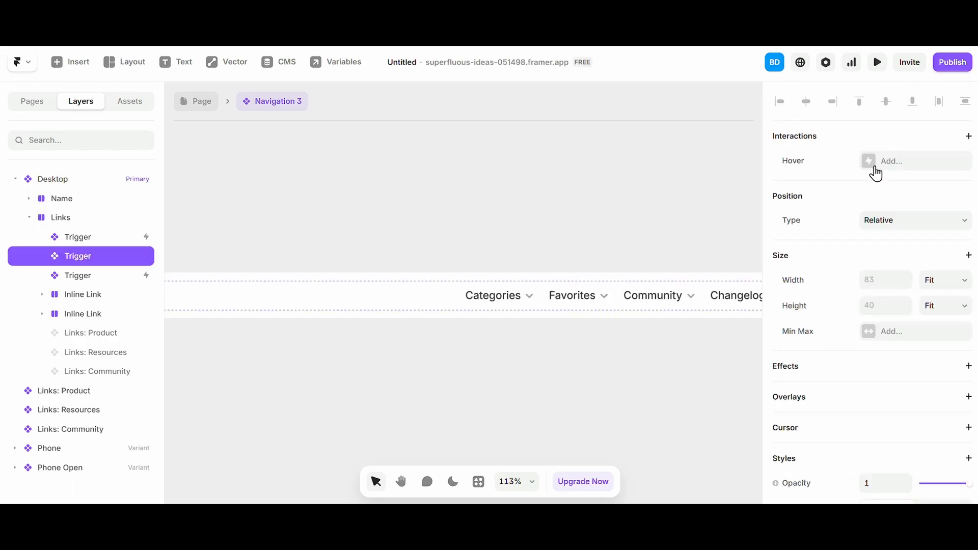
# - Try a hover Set Variant interaction on the Favorites trigger and remove it
pyautogui.scroll(-5, 884, 407)
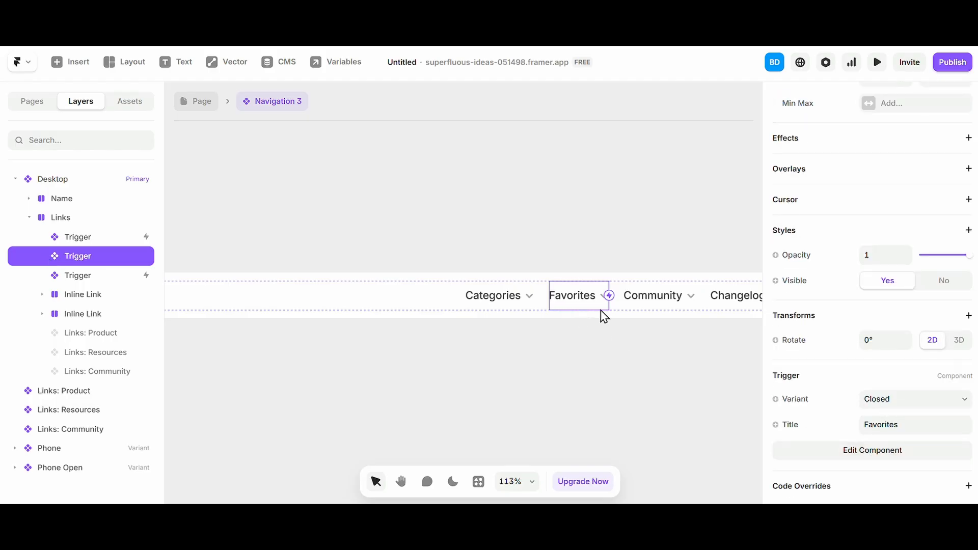
pyautogui.scroll(5, 866, 205)
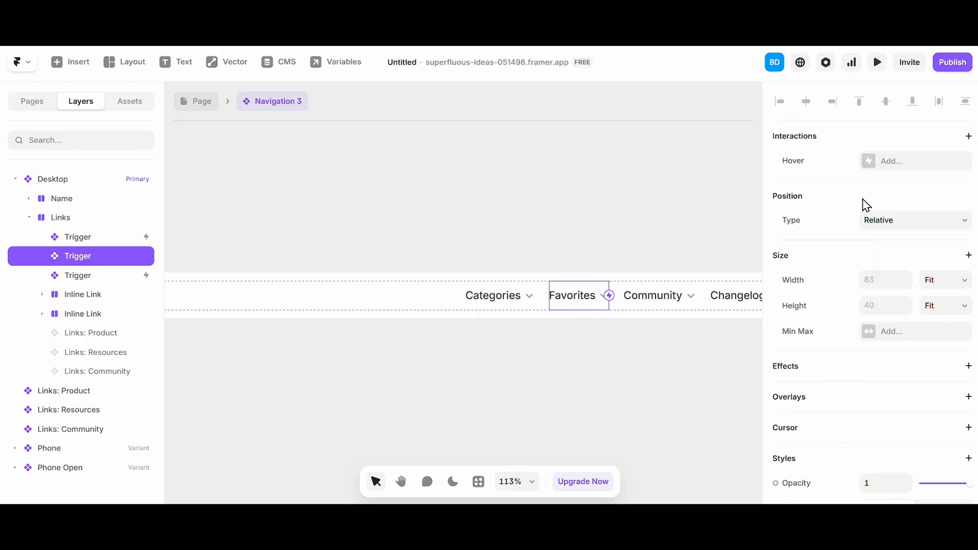
pyautogui.click(881, 164)
pyautogui.click(937, 160)
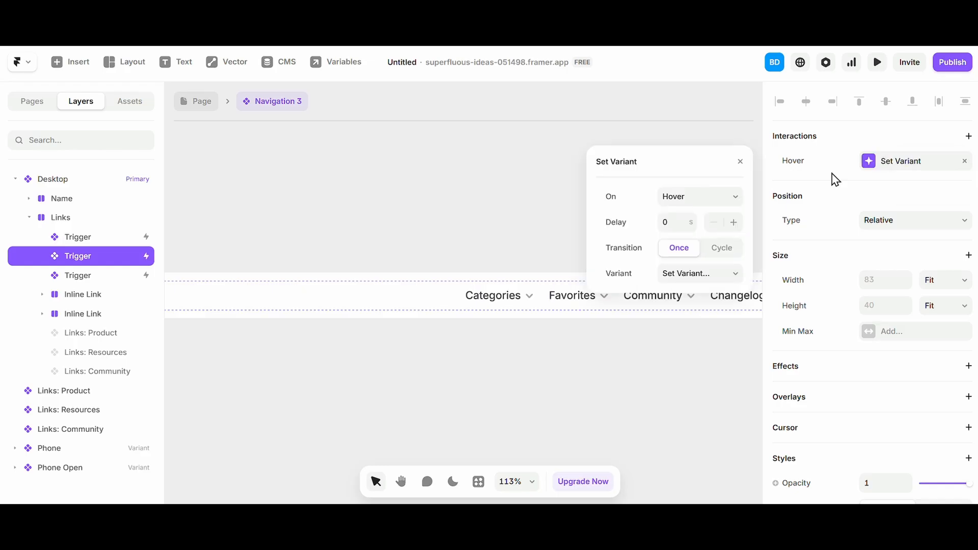
pyautogui.click(965, 161)
pyautogui.click(968, 136)
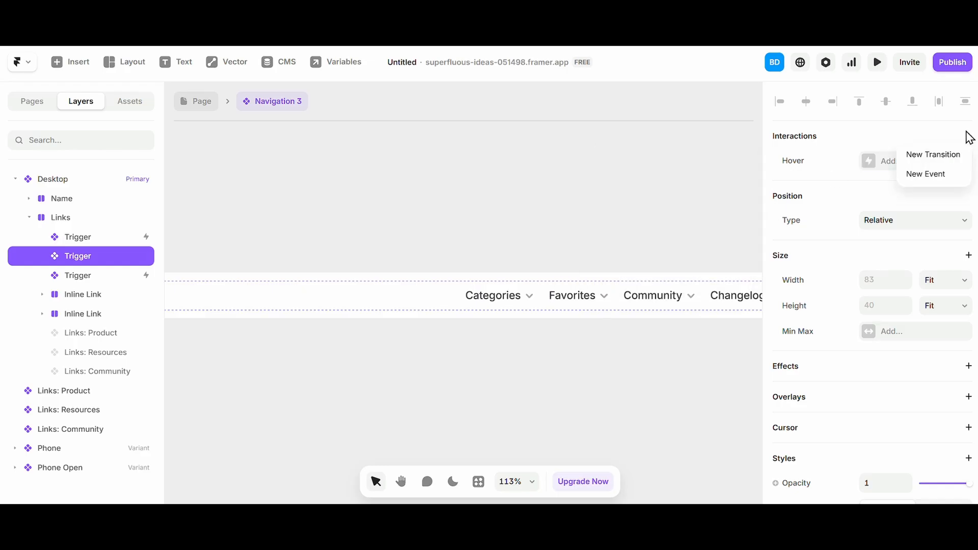
pyautogui.click(845, 144)
# - Undo the latest edits to the navigation component's trigger and return to the page canvas
pyautogui.scroll(-5, 857, 257)
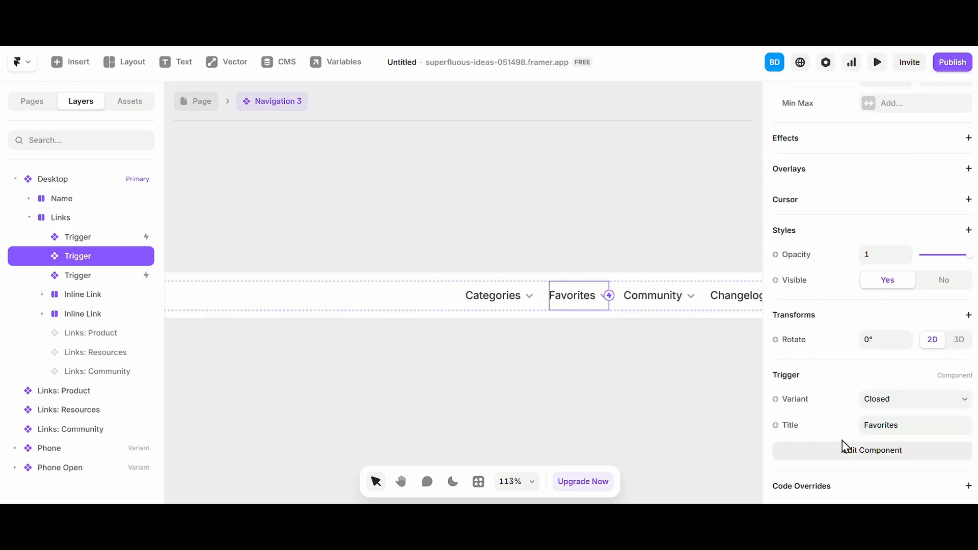
pyautogui.click(585, 303)
pyautogui.click(648, 301)
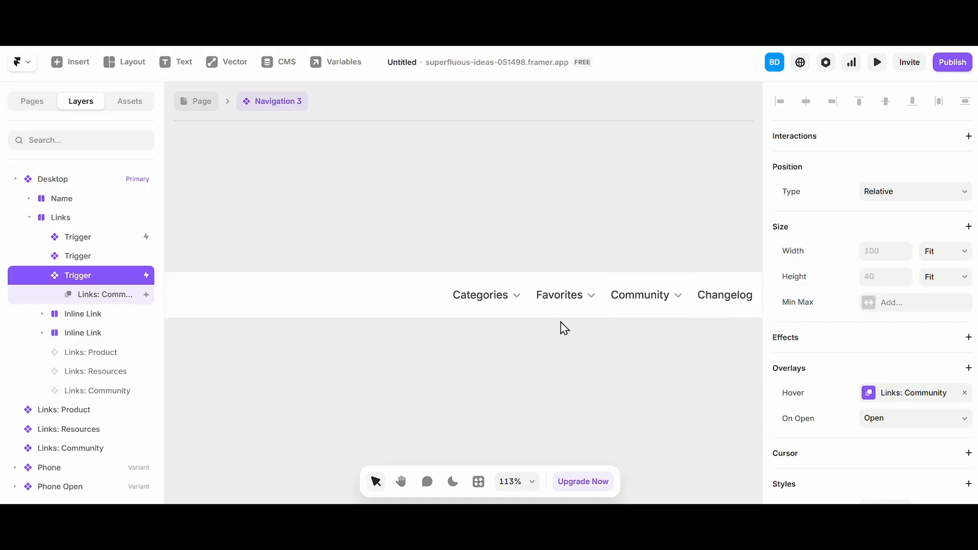
pyautogui.hotkey('ctrl', 'z')
pyautogui.hotkey('ctrl', 'z')
pyautogui.click(179, 106)
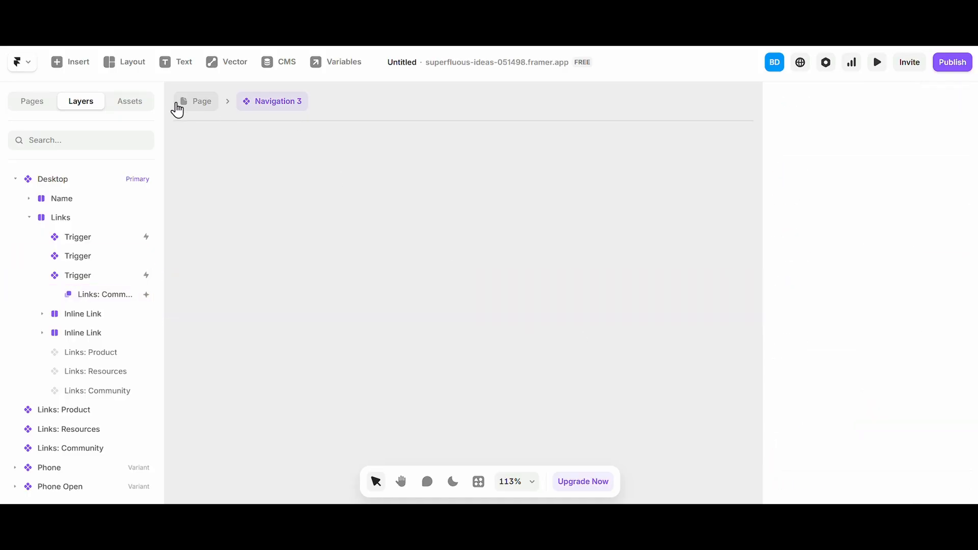
# - Set the padding of the page's Desktop breakpoint to 0
pyautogui.click(535, 301)
pyautogui.scroll(-5, 447, 246)
pyautogui.click(447, 239)
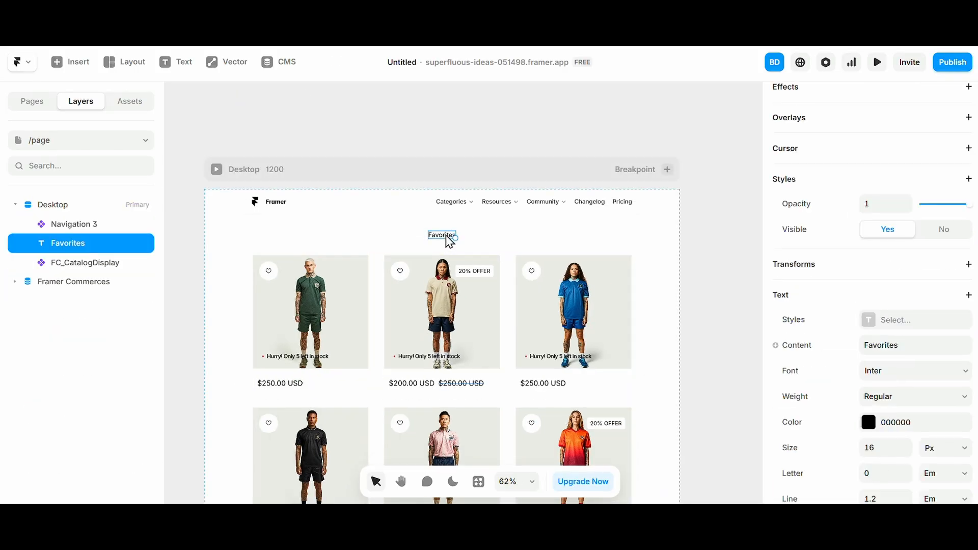
pyautogui.doubleClick(446, 235)
pyautogui.press('Escape')
pyautogui.click(478, 209)
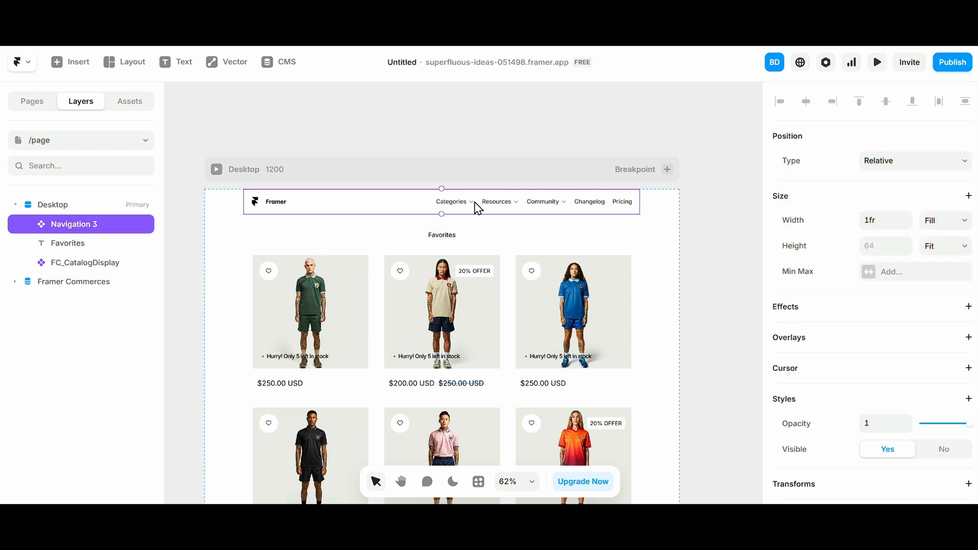
pyautogui.press('Escape')
pyautogui.click(924, 389)
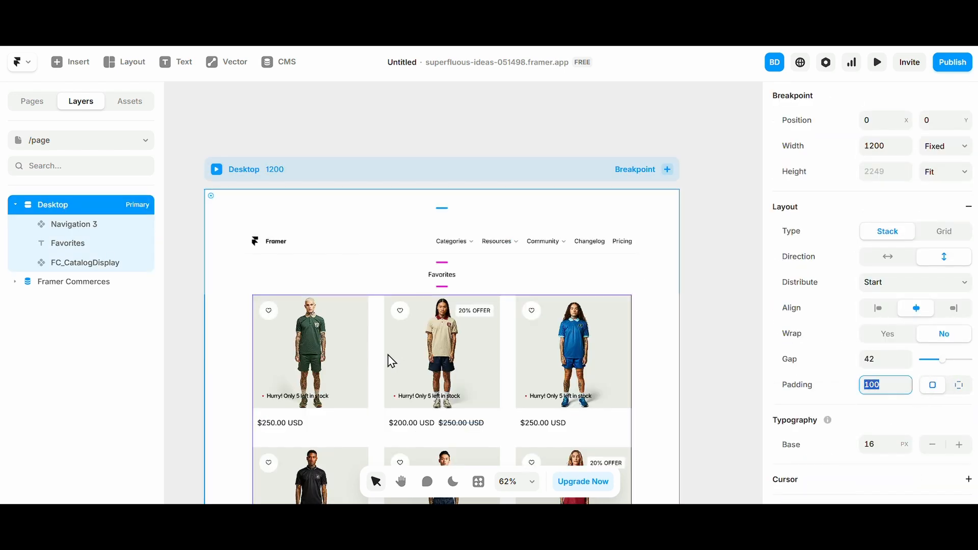
pyautogui.write('0')
pyautogui.press('Return')
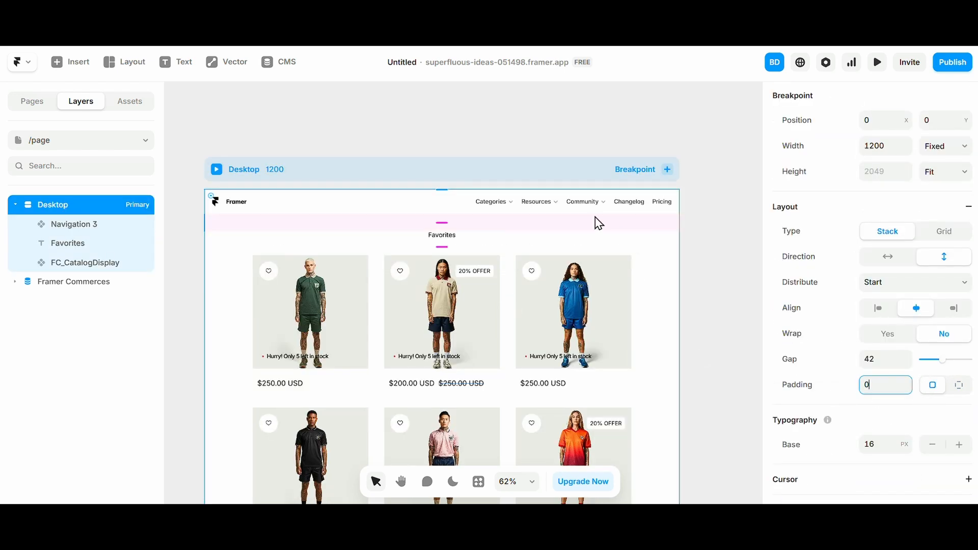
# - Open the navigation component for editing and select its Categories trigger
pyautogui.click(567, 201)
pyautogui.doubleClick(567, 200)
pyautogui.click(515, 301)
pyautogui.scroll(5, 554, 309)
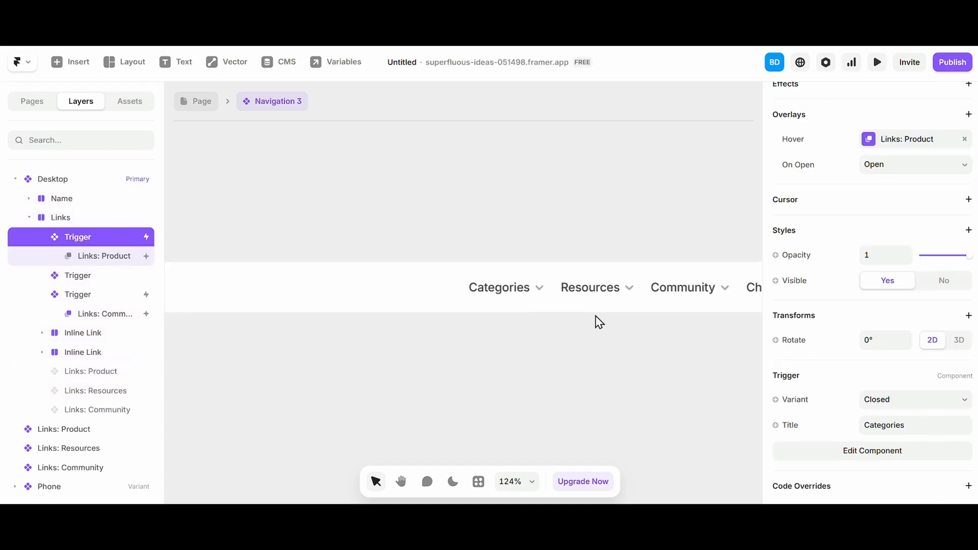
# - Try the Open variant on the Categories trigger and set it back to Closed
pyautogui.click(882, 397)
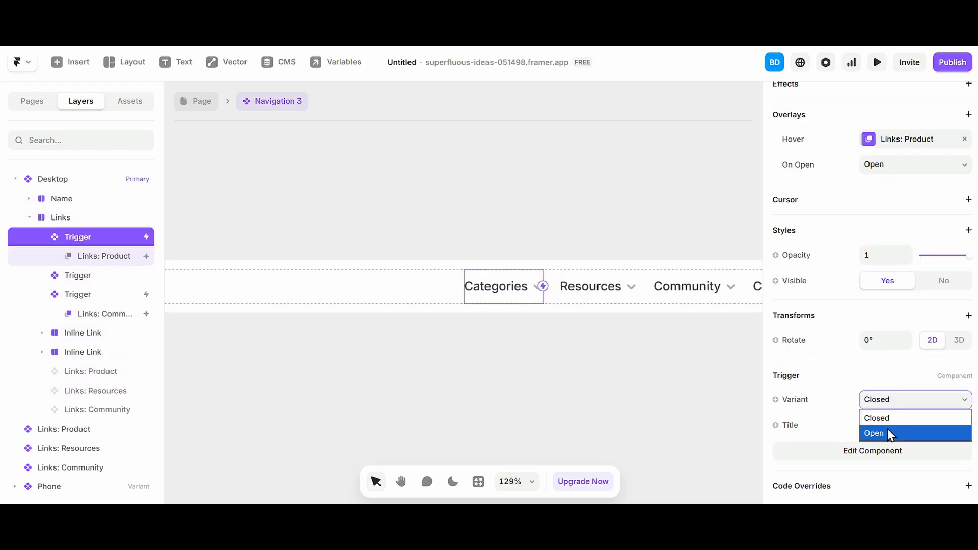
pyautogui.click(890, 433)
pyautogui.click(884, 403)
pyautogui.click(884, 420)
pyautogui.click(436, 352)
# - Change the text of the Changelog link in the navigation to Favorites
pyautogui.hscroll(5, 436, 353)
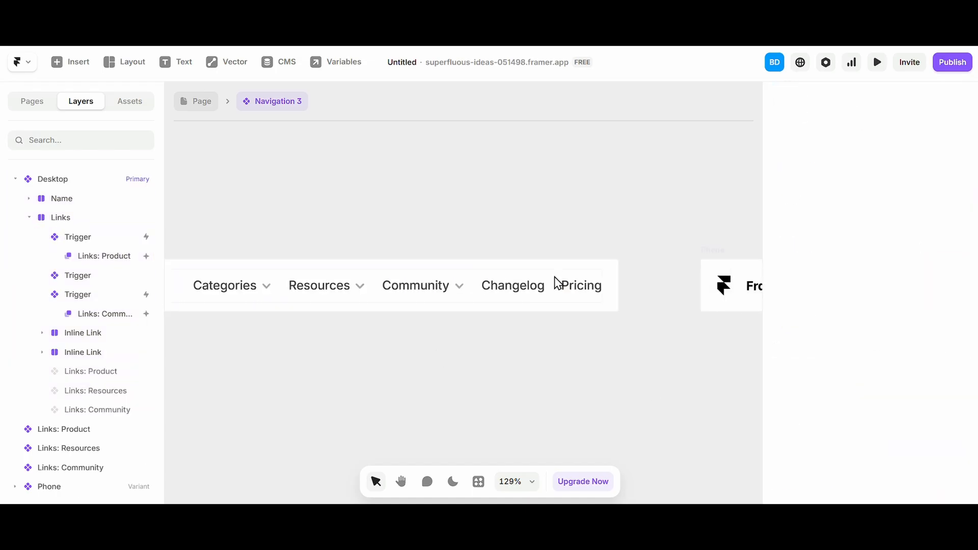
pyautogui.click(566, 287)
pyautogui.click(518, 289)
pyautogui.scroll(-2, 930, 402)
pyautogui.scroll(-5, 931, 408)
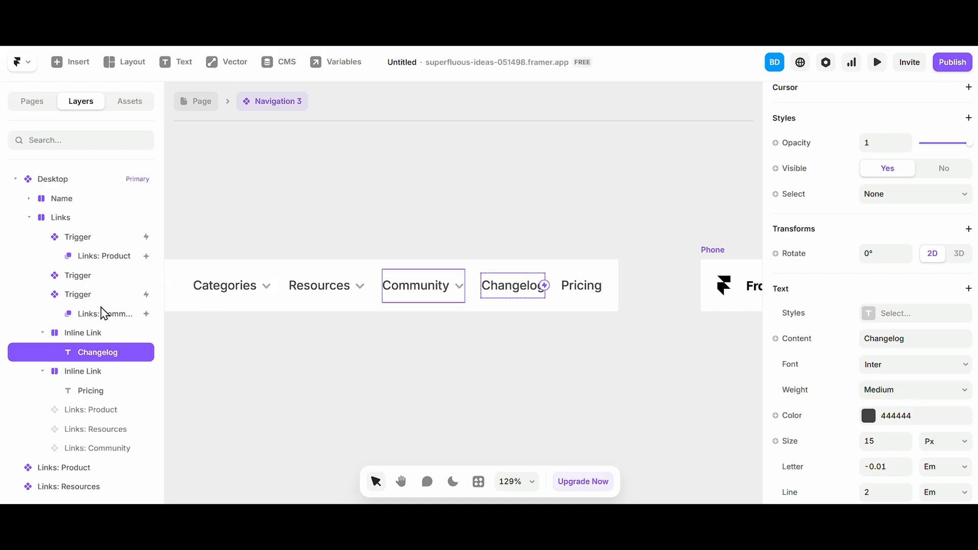
pyautogui.scroll(-4, 906, 395)
pyautogui.scroll(5, 897, 366)
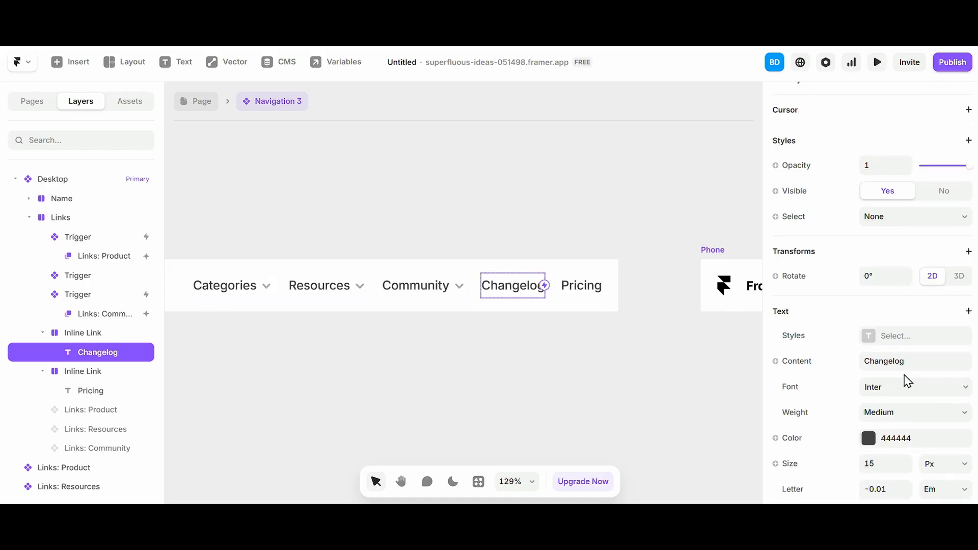
pyautogui.write('Favorites')
pyautogui.press('Return')
# - Link the inline link around the Favorites text to the /page page
pyautogui.click(124, 334)
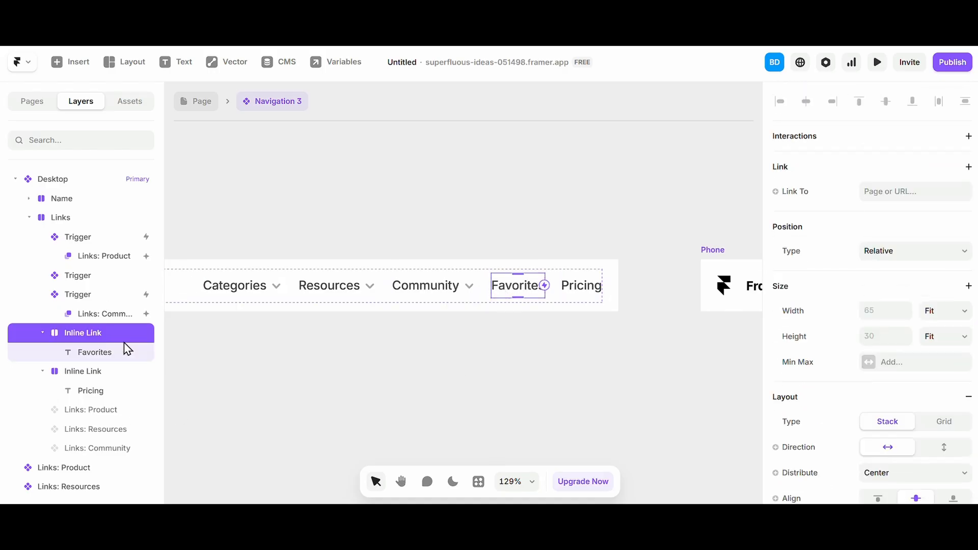
pyautogui.click(813, 193)
pyautogui.click(896, 192)
pyautogui.click(879, 277)
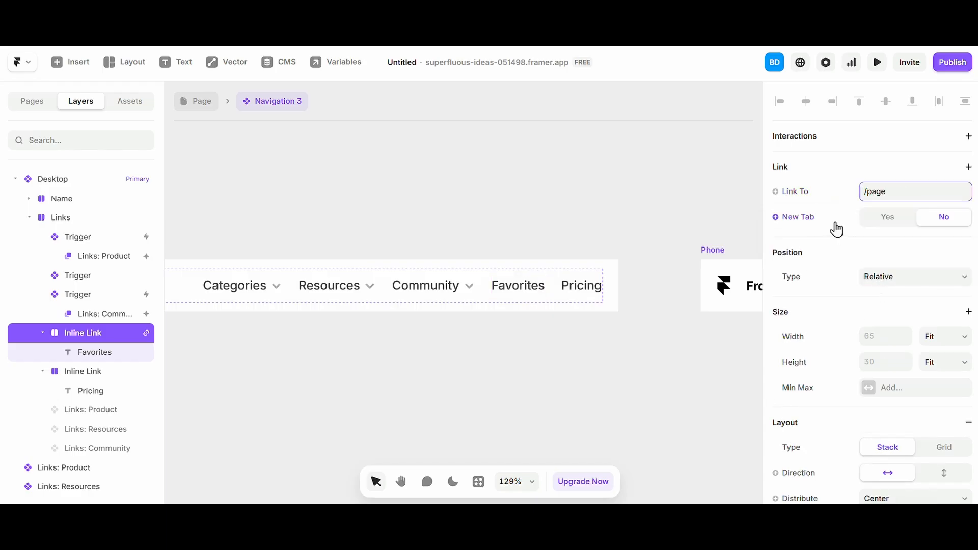
pyautogui.click(296, 163)
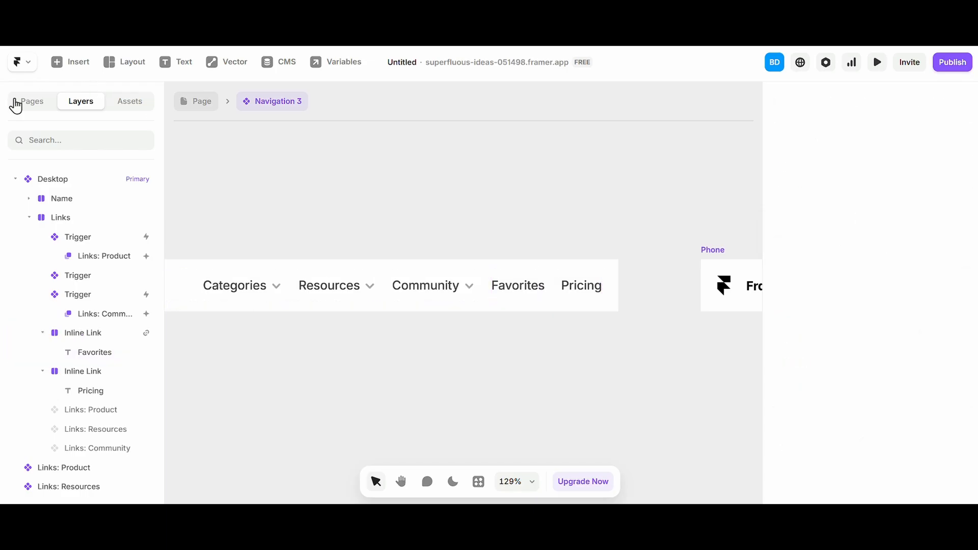
# - Rename the /page page to favorites and turn off its Draft status
pyautogui.click(15, 106)
pyautogui.doubleClick(90, 257)
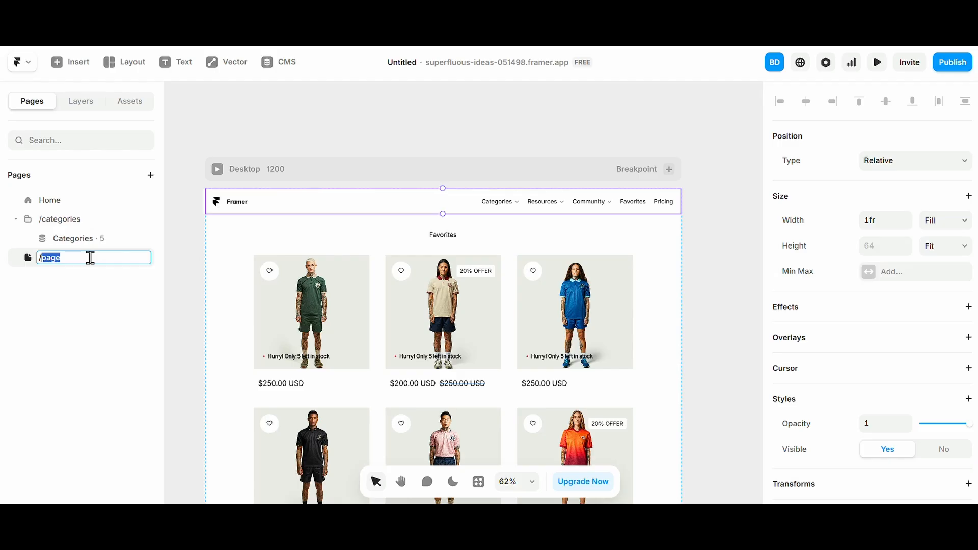
pyautogui.write('favorites')
pyautogui.press('Return')
pyautogui.click(140, 261)
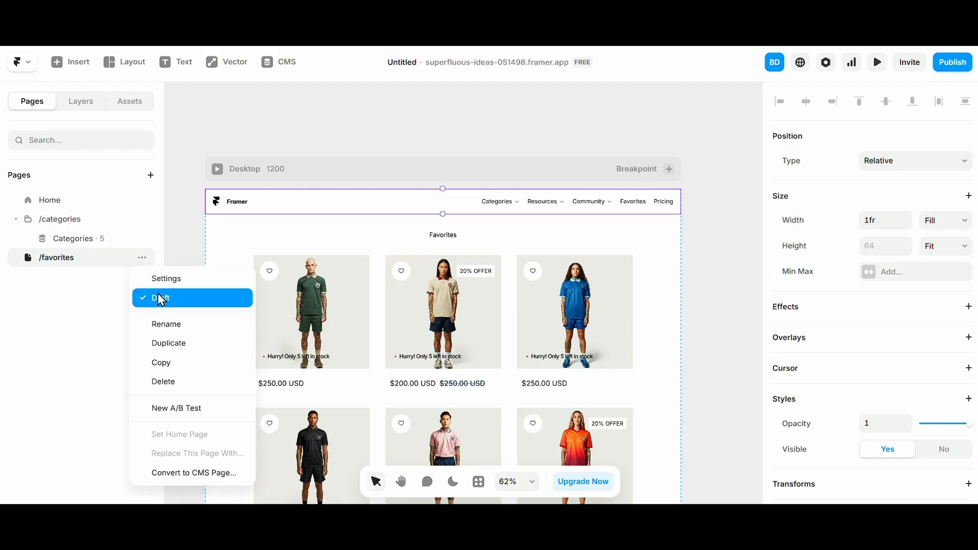
pyautogui.click(159, 295)
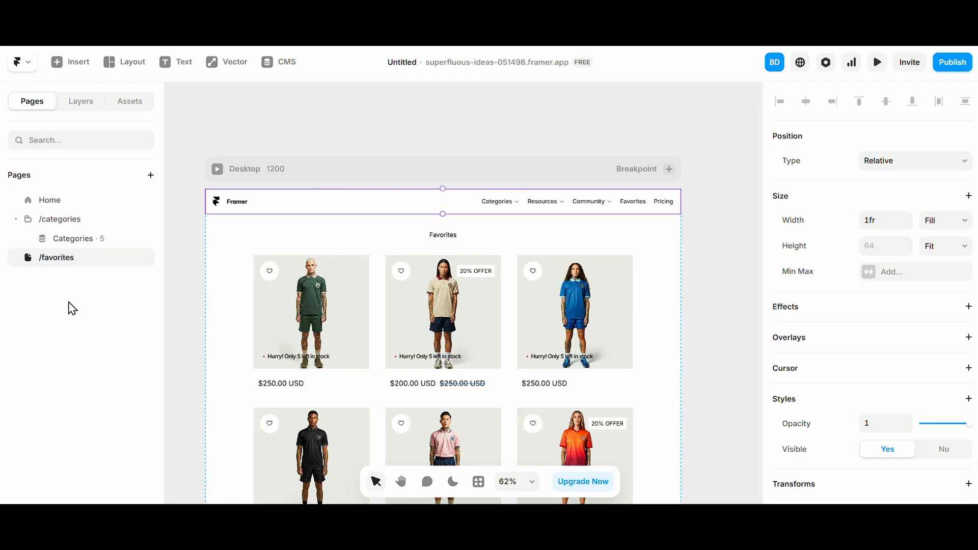
pyautogui.click(237, 169)
# - Switch to the Home page and publish the site update
pyautogui.click(49, 199)
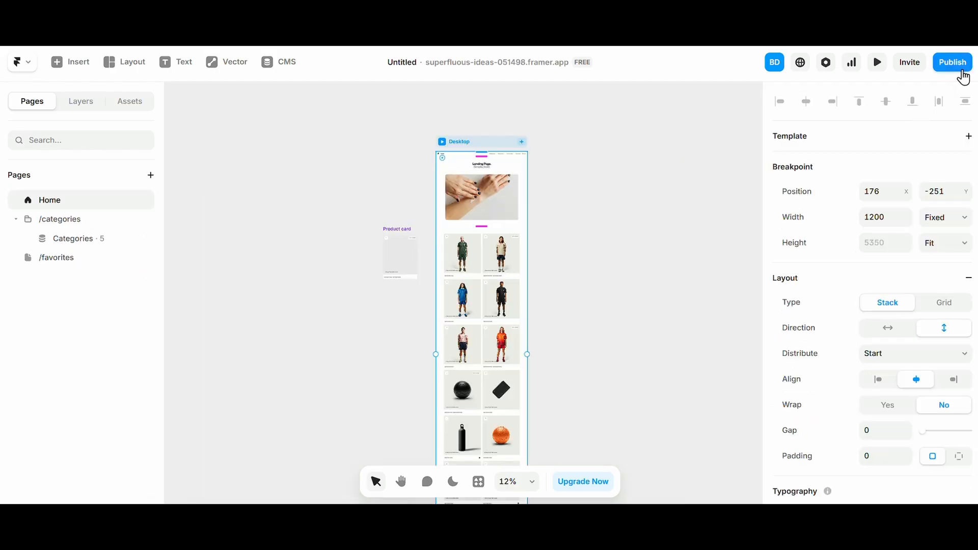
pyautogui.click(962, 71)
pyautogui.click(899, 181)
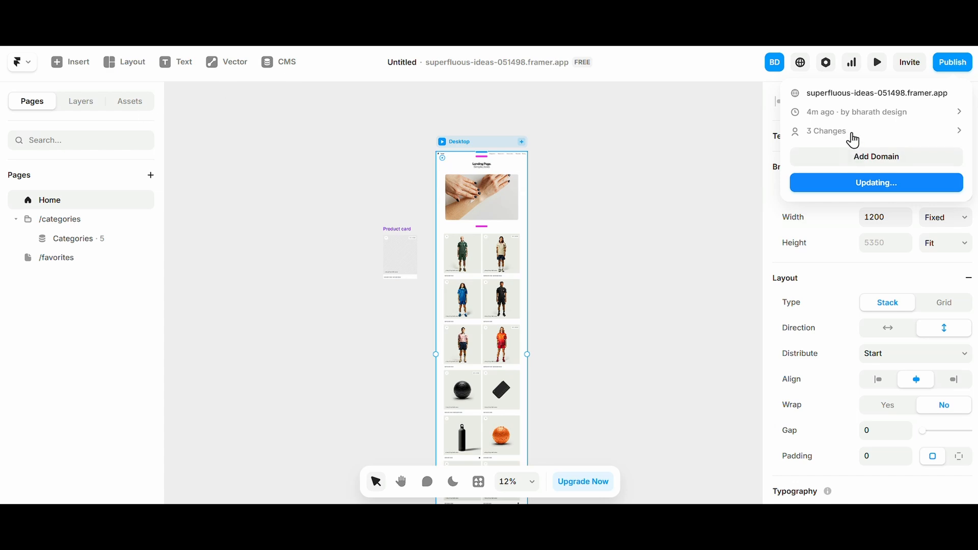
pyautogui.click(542, 441)
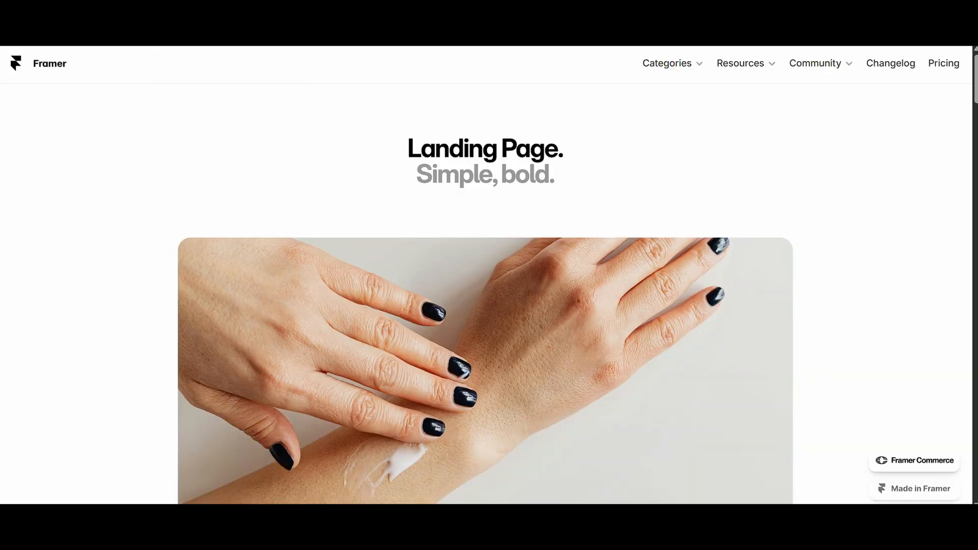
# - Look through the product cards with their favorite icons and the navigation links on the published landing page
pyautogui.scroll(-15, 356, 440)
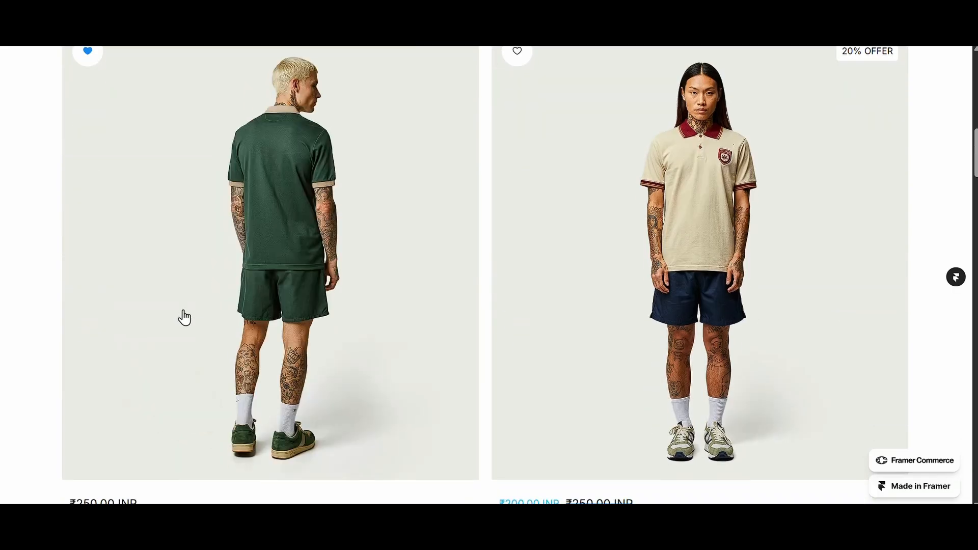
pyautogui.scroll(-13, 87, 291)
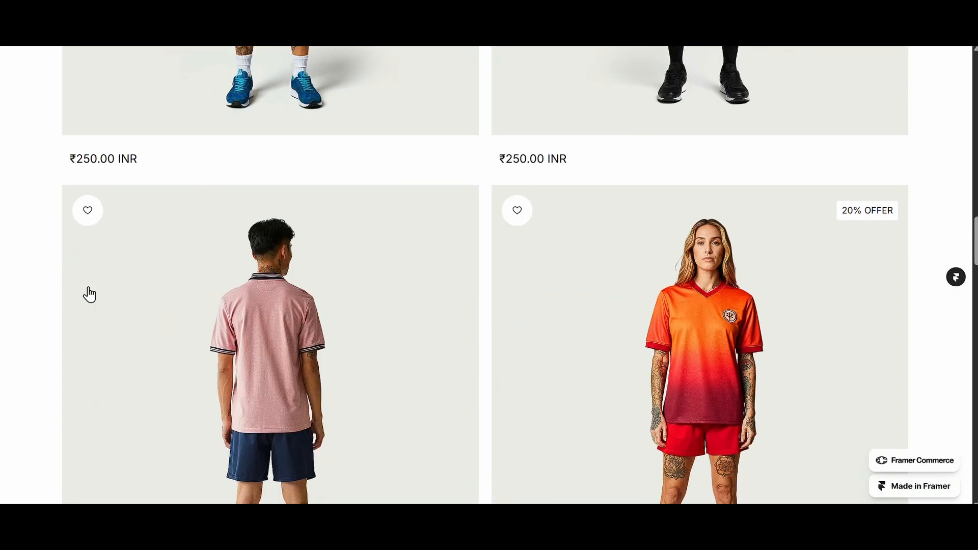
pyautogui.scroll(9, 389, 283)
pyautogui.scroll(-5, 486, 204)
pyautogui.scroll(-15, 509, 255)
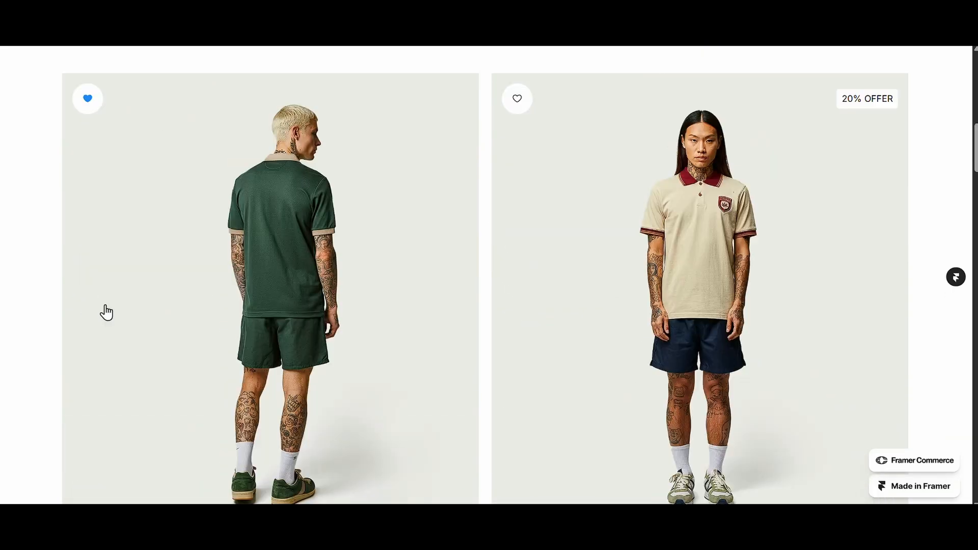
pyautogui.scroll(5, 97, 313)
pyautogui.scroll(5, 601, 107)
pyautogui.scroll(-15, 127, 299)
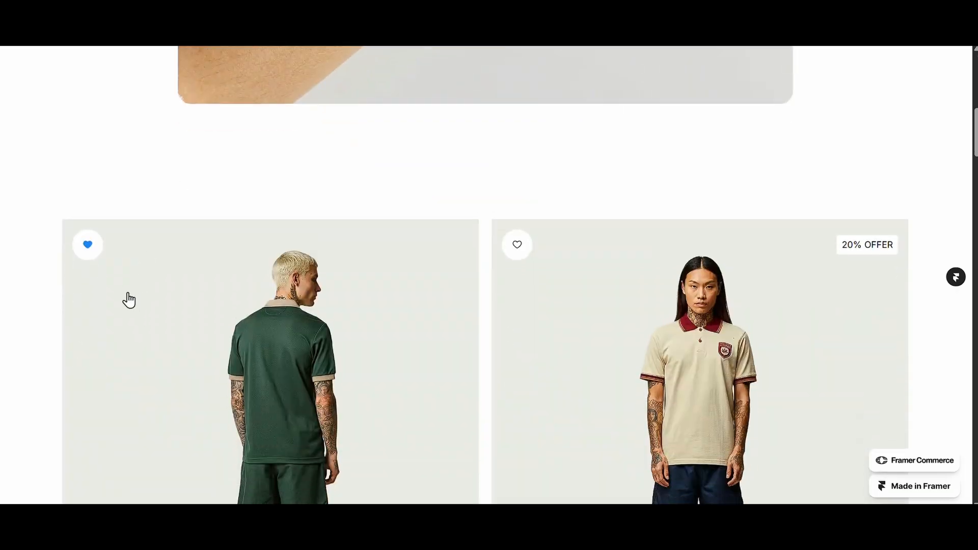
pyautogui.scroll(-4, 552, 334)
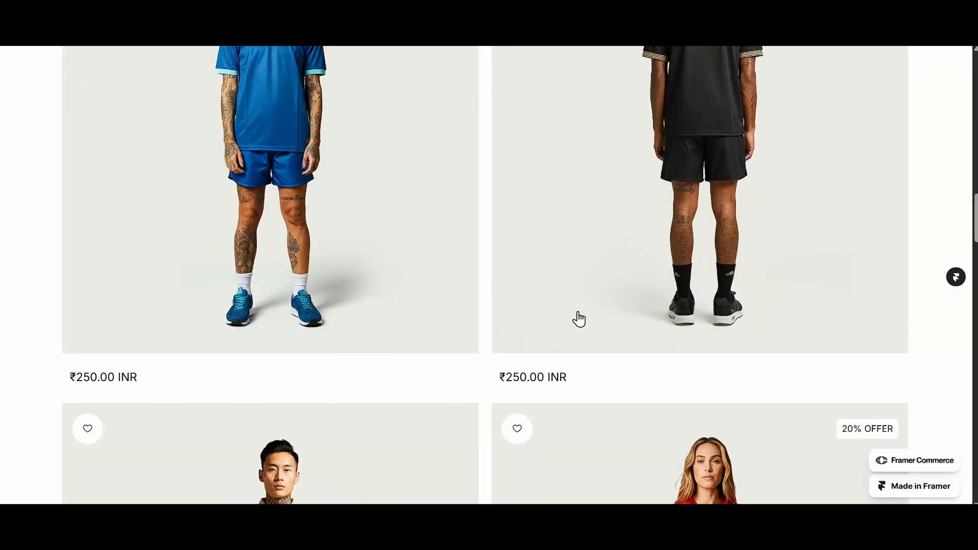
pyautogui.scroll(15, 460, 338)
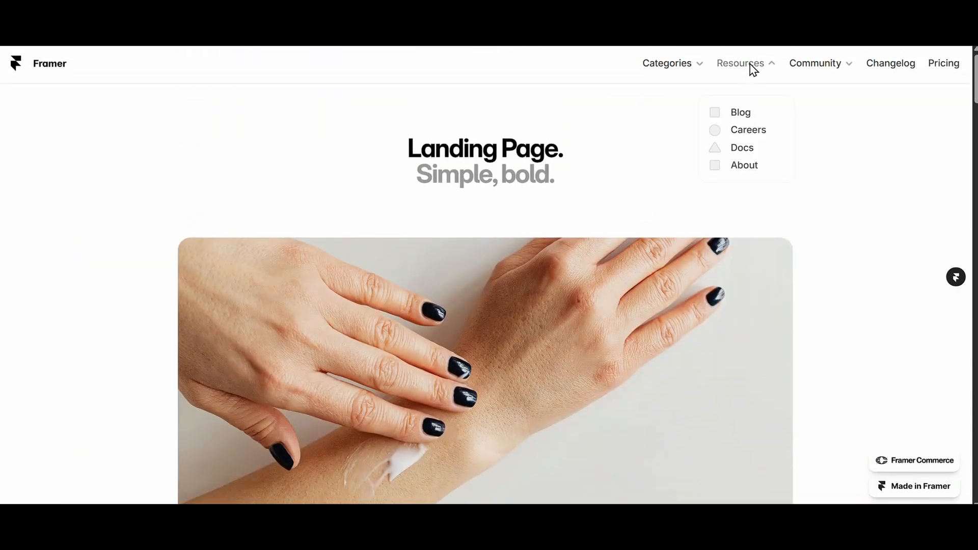
pyautogui.moveTo(696, 65)
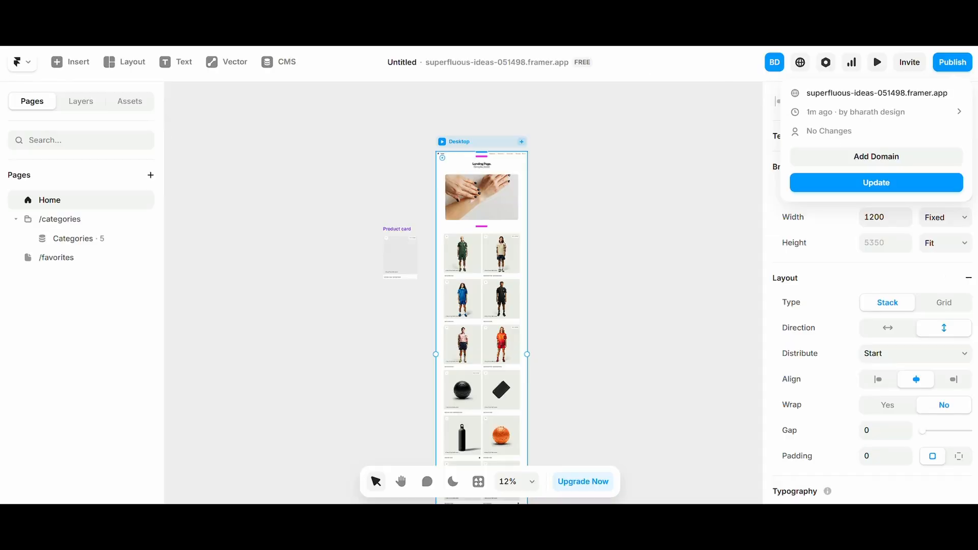
# - Open the navigation component from the Home page and check the Favorites link's target against the published site
pyautogui.scroll(5, 514, 155)
pyautogui.doubleClick(538, 161)
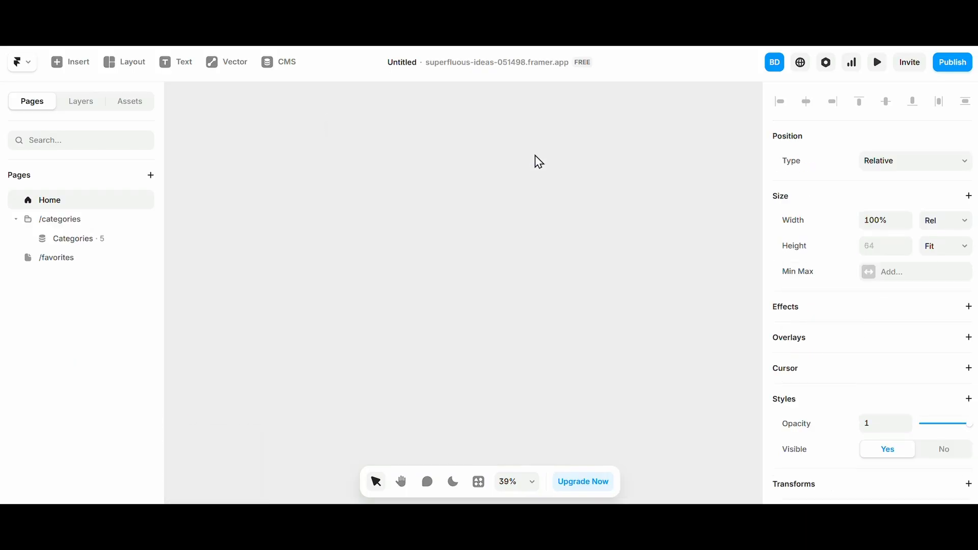
pyautogui.click(694, 305)
pyautogui.click(693, 306)
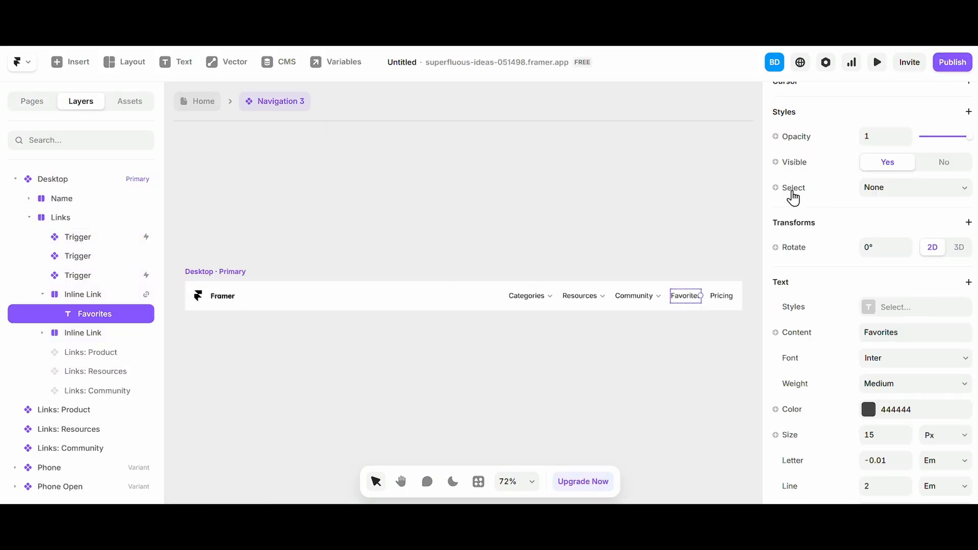
pyautogui.click(118, 291)
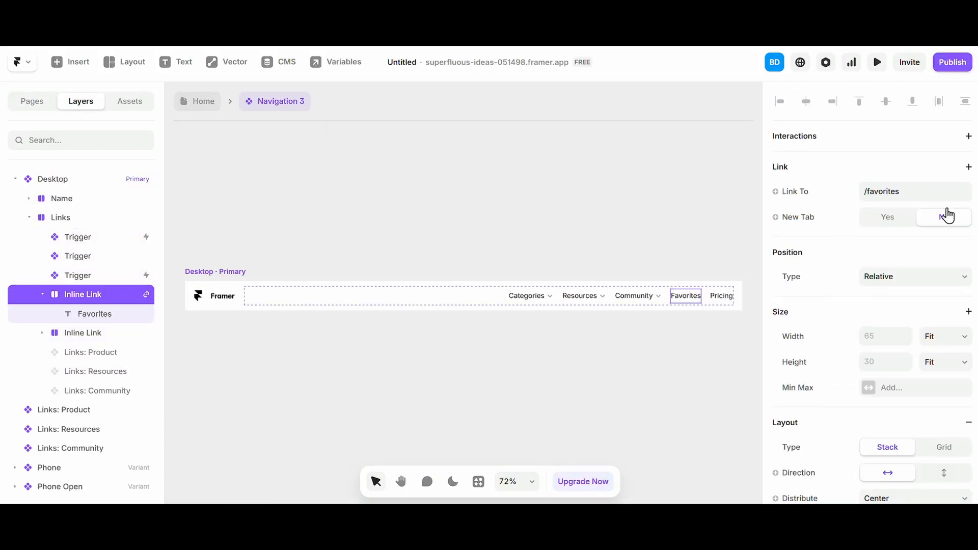
pyautogui.click(959, 68)
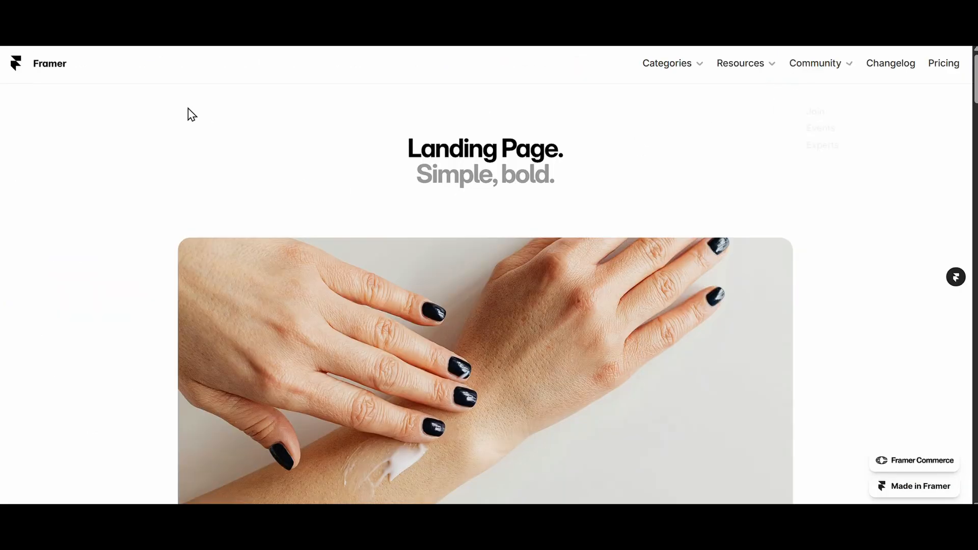
pyautogui.scroll(-10, 192, 114)
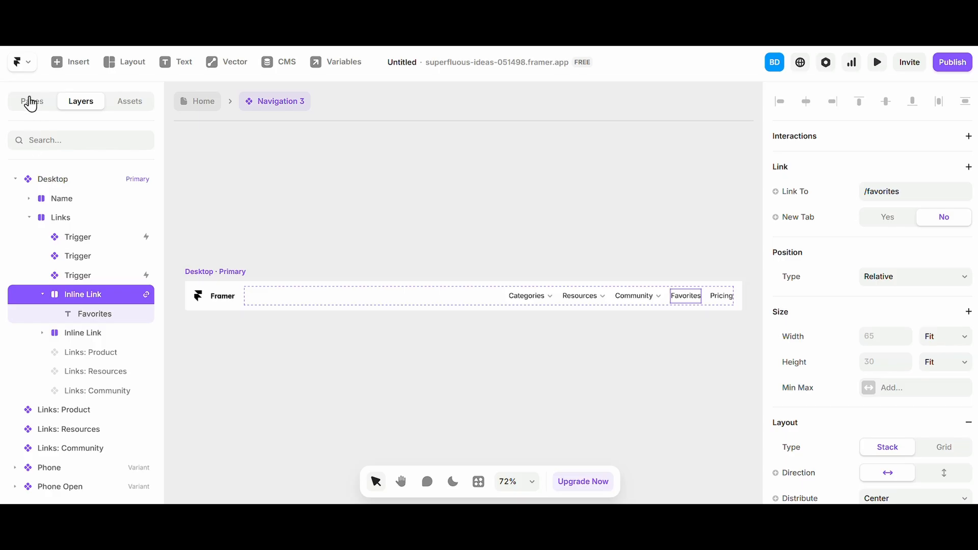
# - Return from the navigation component to the Home page and publish the site again
pyautogui.click(31, 103)
pyautogui.click(80, 198)
pyautogui.scroll(3, 584, 166)
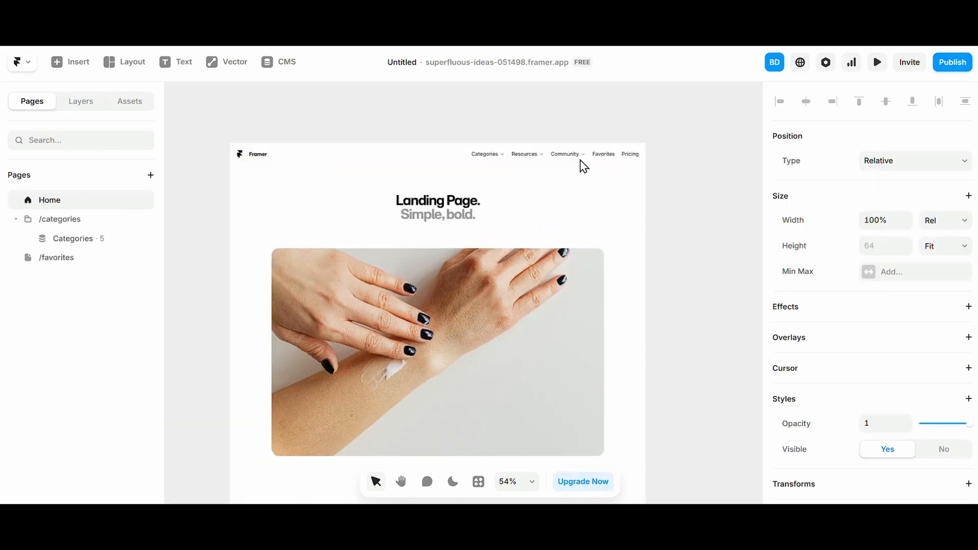
pyautogui.click(588, 159)
pyautogui.click(947, 70)
pyautogui.click(803, 183)
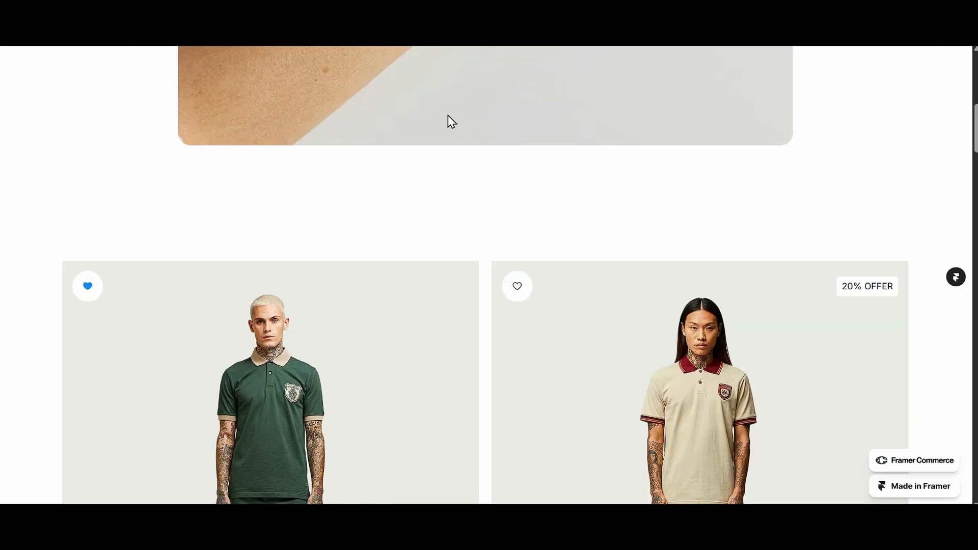
# - Reload the published landing page, check its navigation links, and return to the Framer editor
pyautogui.scroll(10, 609, 195)
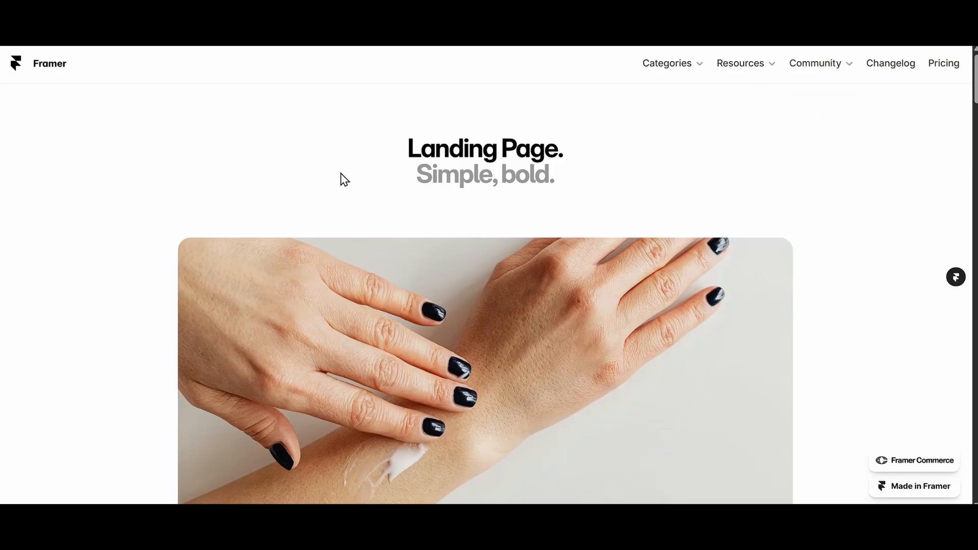
pyautogui.hotkey('ctrl', 'r')
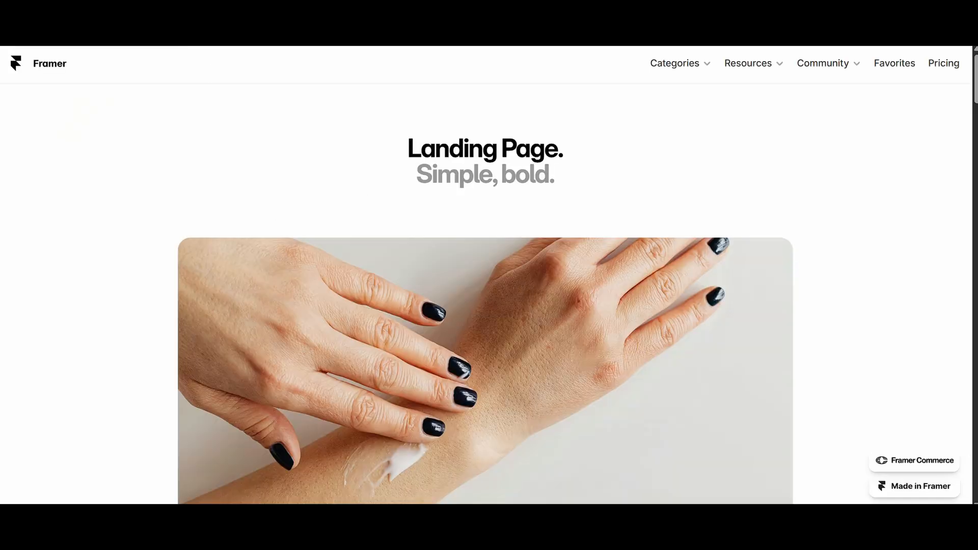
pyautogui.click(391, 46)
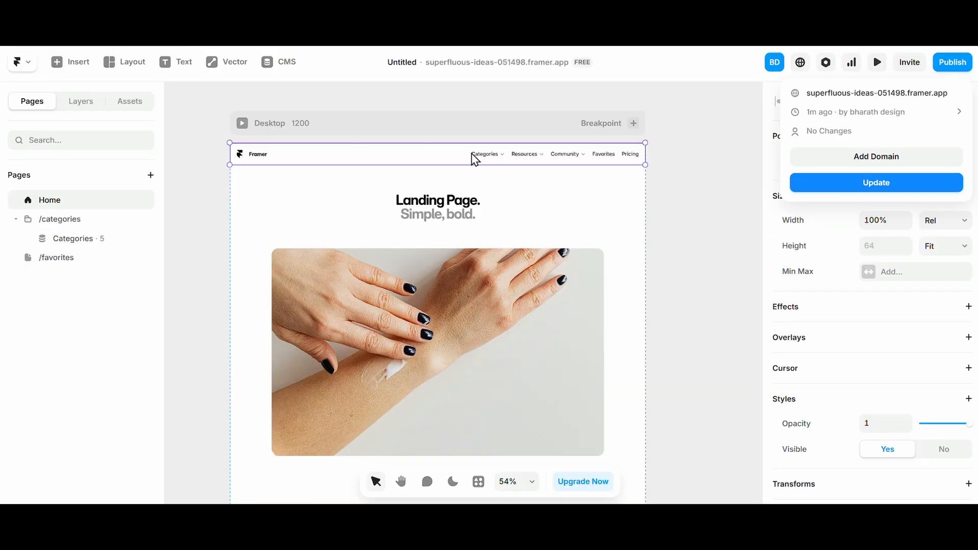
# - Open the Favorites page on the published site and remove both listed jerseys from the favorites
pyautogui.hotkey('ctrl', 'Tab')
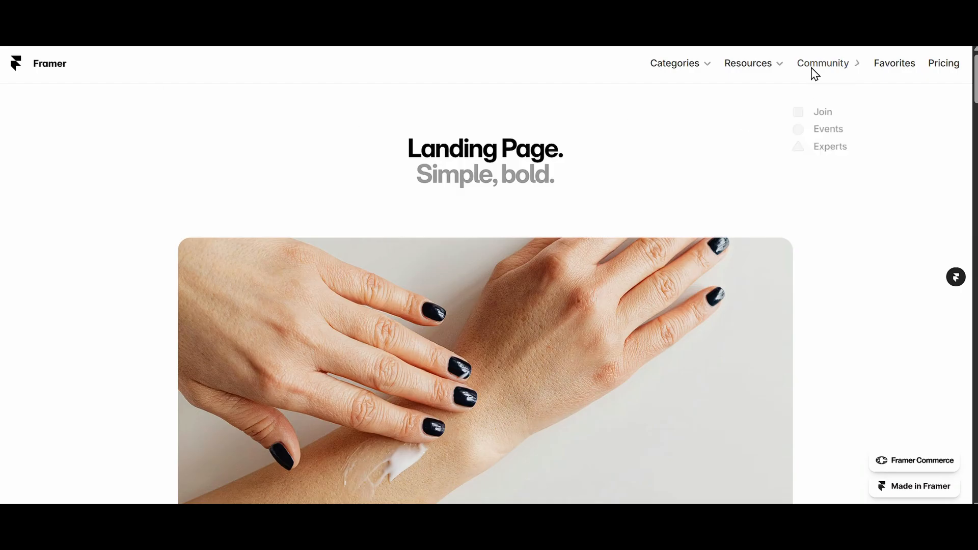
pyautogui.click(887, 72)
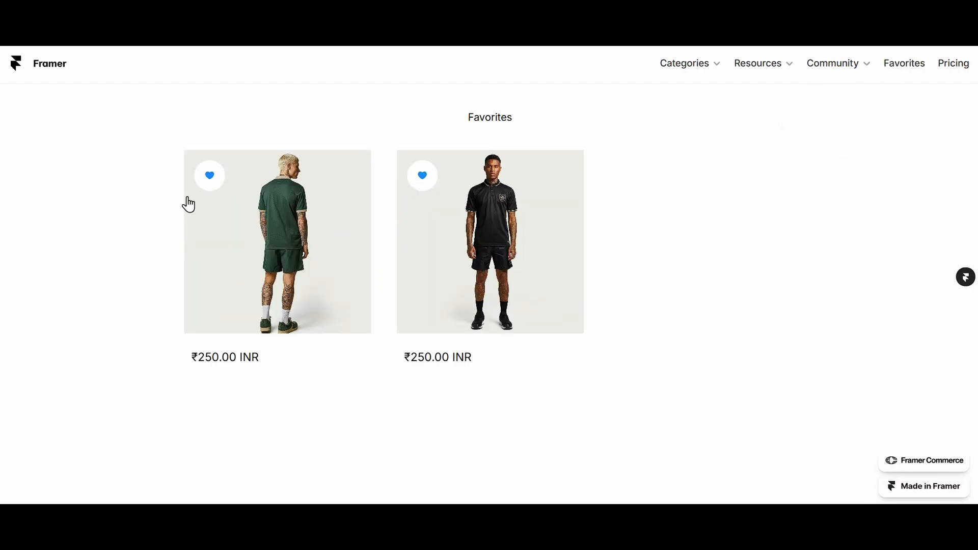
pyautogui.click(717, 68)
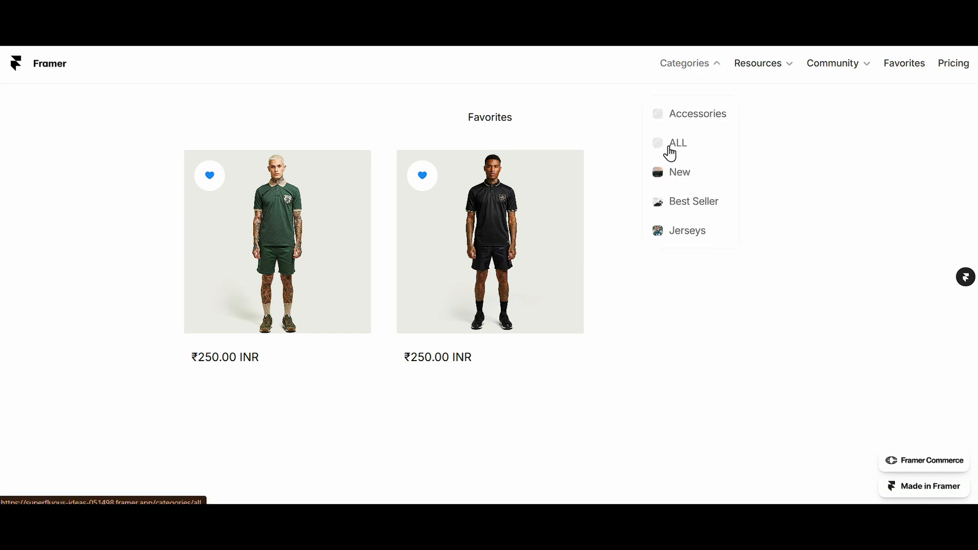
pyautogui.click(414, 183)
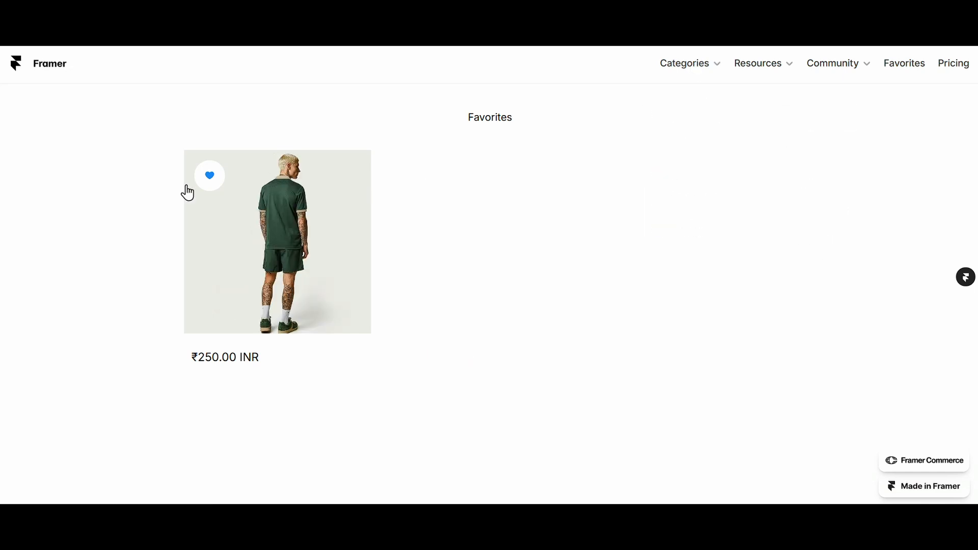
pyautogui.click(203, 189)
# - Mark the black, orange and grey footballs as favorites on the ALL category page and check them on the Favorites page
pyautogui.click(709, 68)
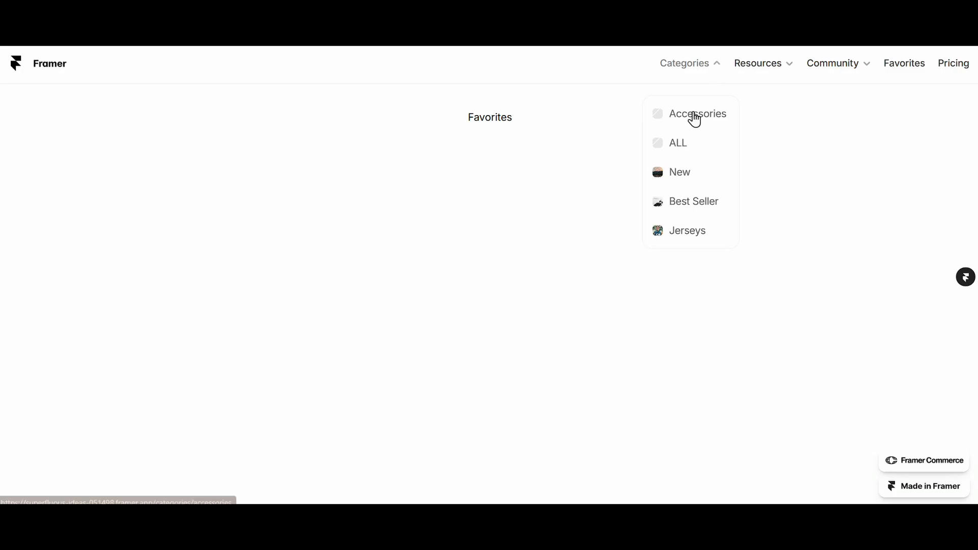
pyautogui.click(673, 143)
pyautogui.click(174, 206)
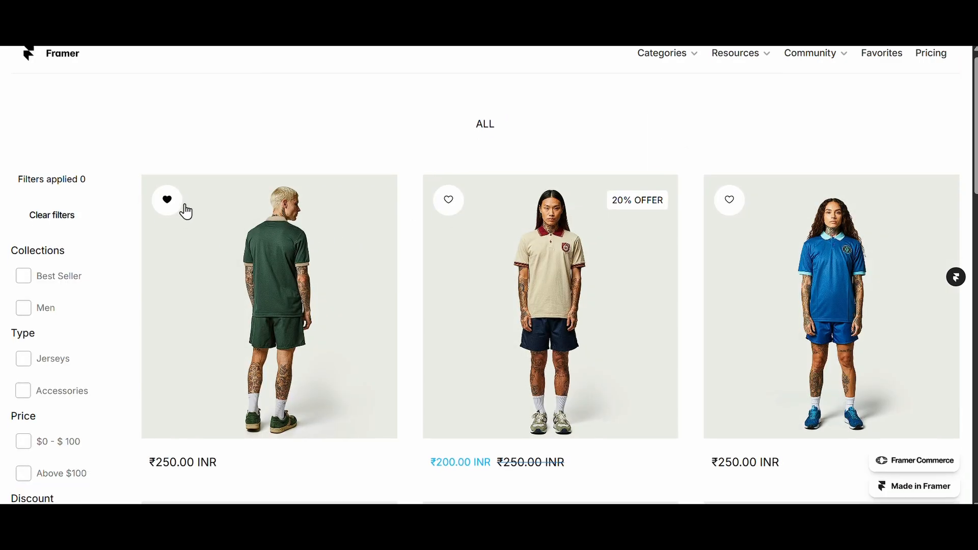
pyautogui.scroll(-10, 456, 295)
pyautogui.scroll(1, 458, 297)
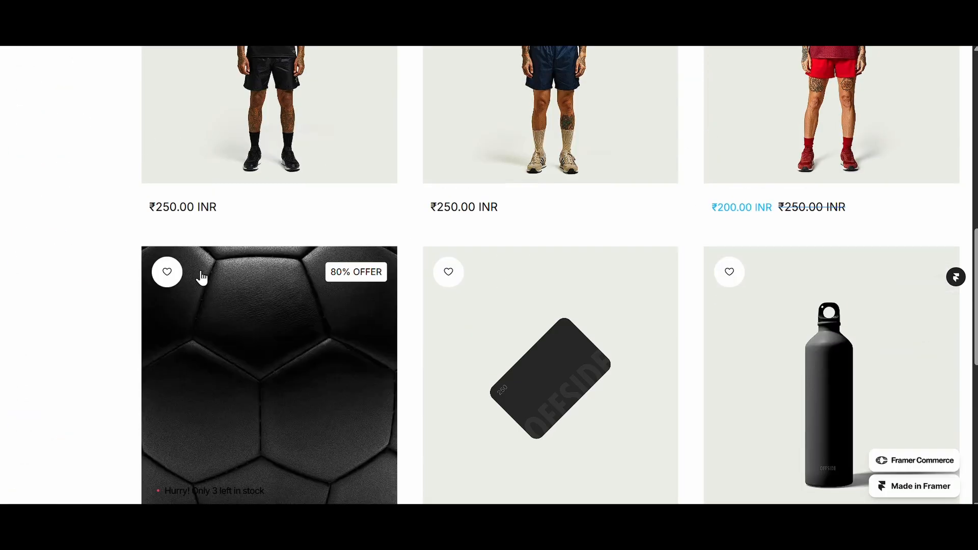
pyautogui.scroll(-6, 175, 275)
pyautogui.click(448, 301)
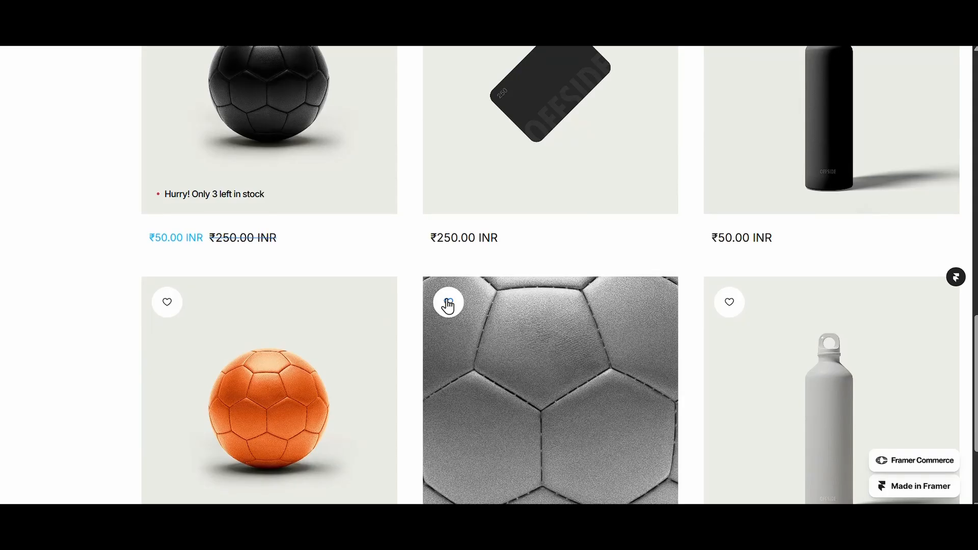
pyautogui.click(176, 308)
pyautogui.scroll(-3, 328, 343)
pyautogui.scroll(20, 677, 190)
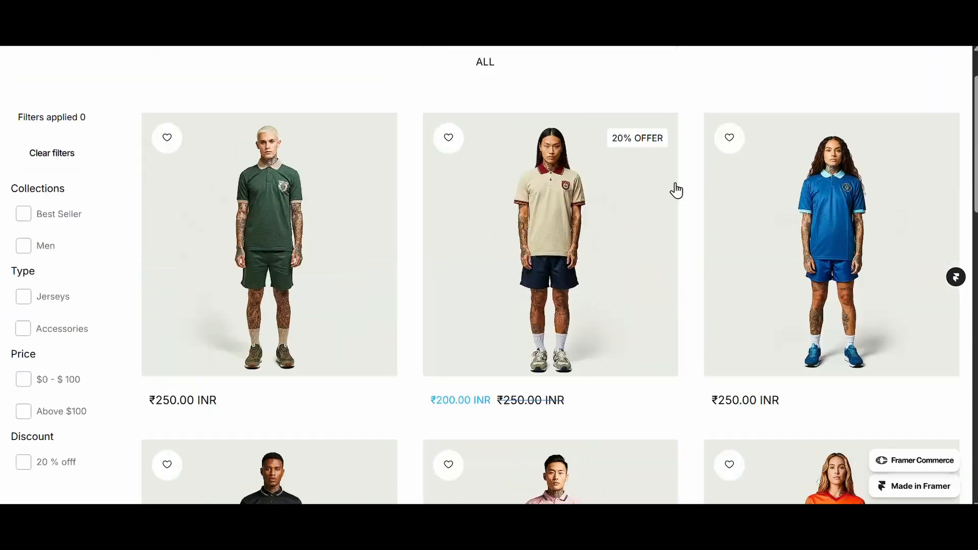
pyautogui.click(877, 65)
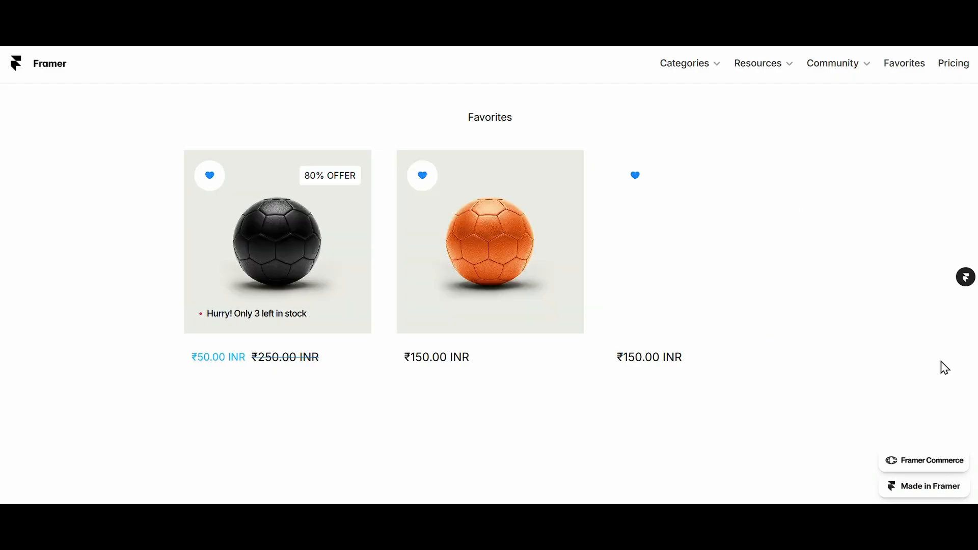
# - Return to the Framer editor and open the Product card component from the Home page for editing
pyautogui.hotkey('ctrl', 'shift', 'Tab')
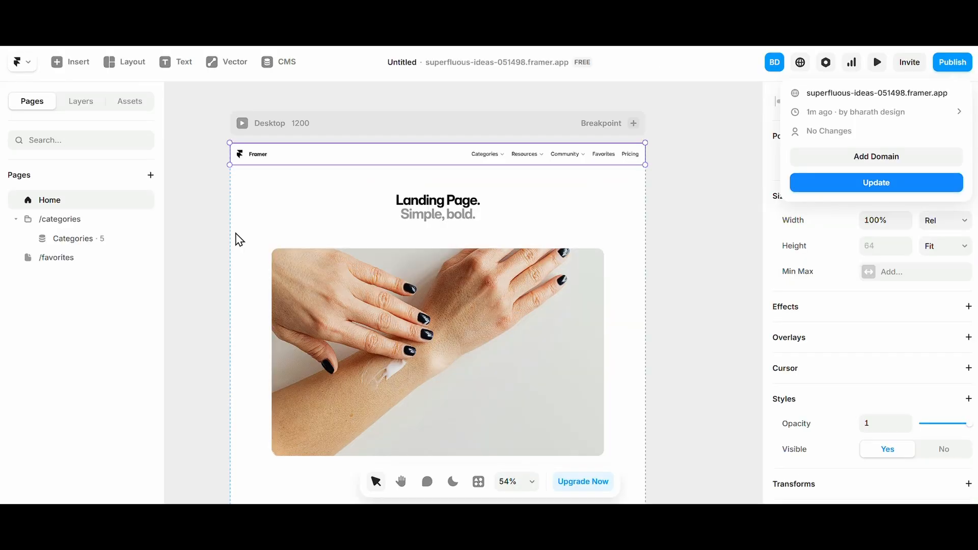
pyautogui.click(178, 233)
pyautogui.click(179, 233)
pyautogui.hscroll(-2, 233, 236)
pyautogui.scroll(-1, 233, 237)
pyautogui.scroll(-2, 237, 244)
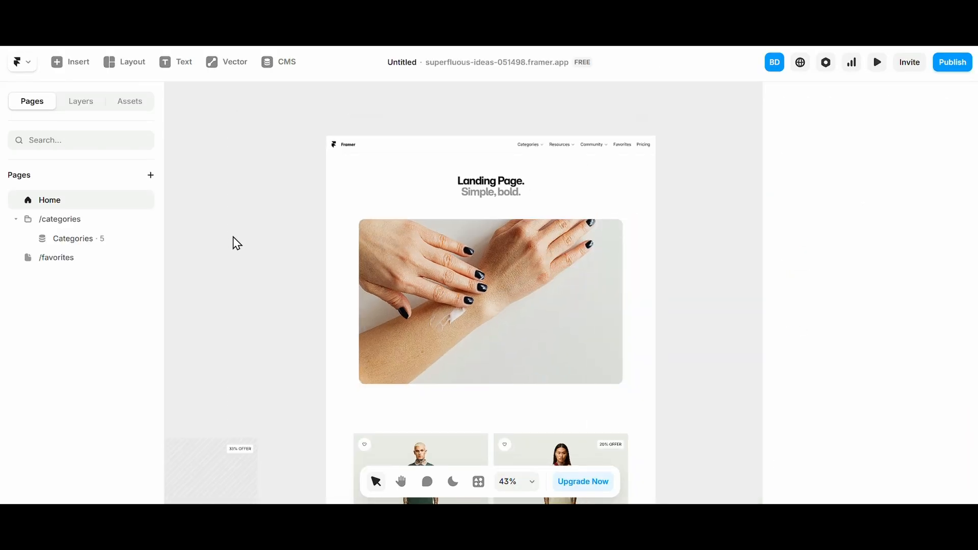
pyautogui.click(485, 233)
pyautogui.click(297, 321)
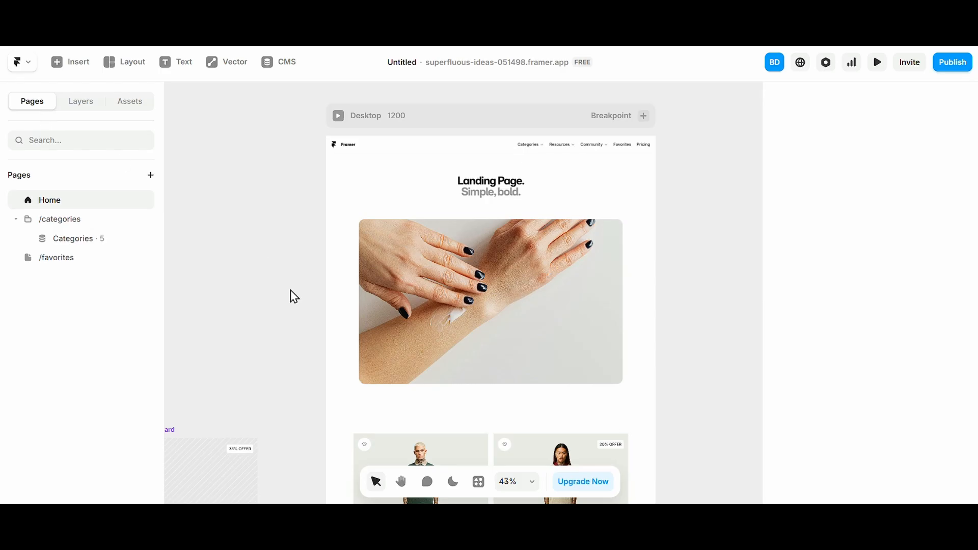
pyautogui.scroll(-5, 290, 291)
pyautogui.click(466, 230)
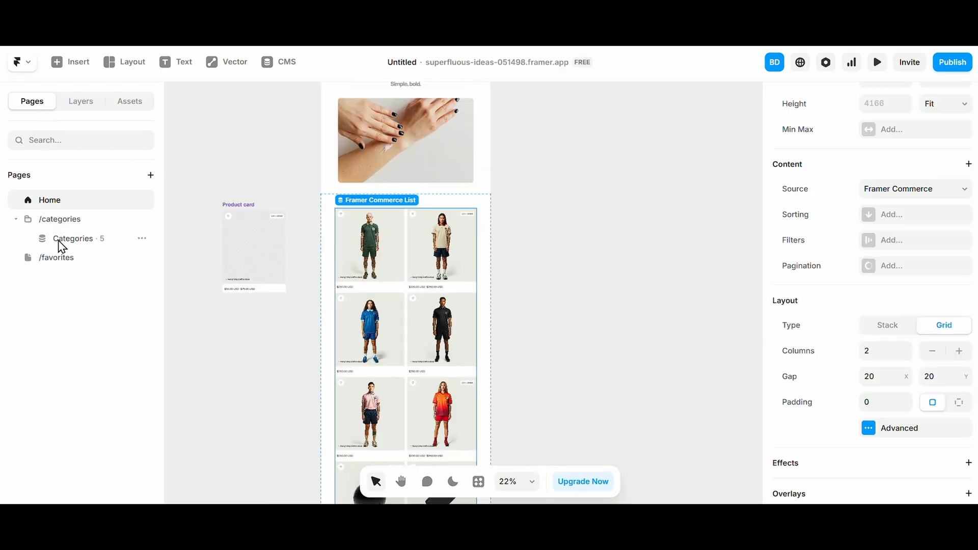
pyautogui.hscroll(-8, 319, 325)
pyautogui.hscroll(7, 319, 325)
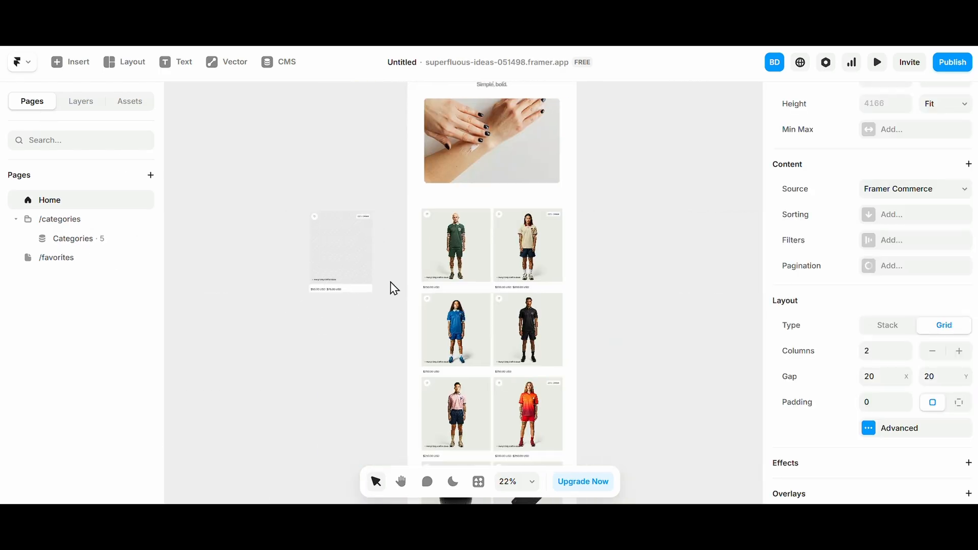
pyautogui.scroll(8, 349, 275)
pyautogui.doubleClick(328, 267)
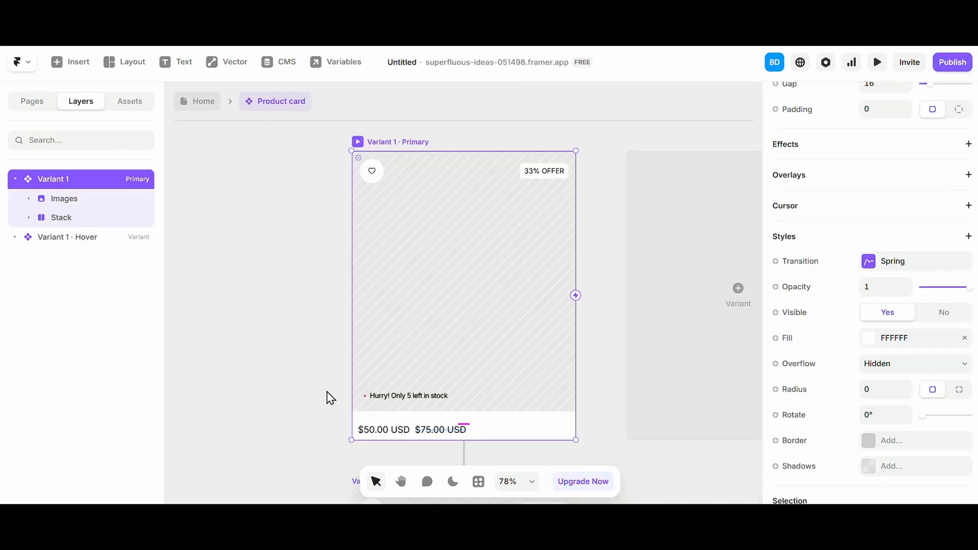
# - Add a text layer reading "Title" between the image and the prices in the product card's primary variant
pyautogui.scroll(4, 328, 397)
pyautogui.scroll(-3, 299, 406)
pyautogui.click(436, 341)
pyautogui.click(184, 354)
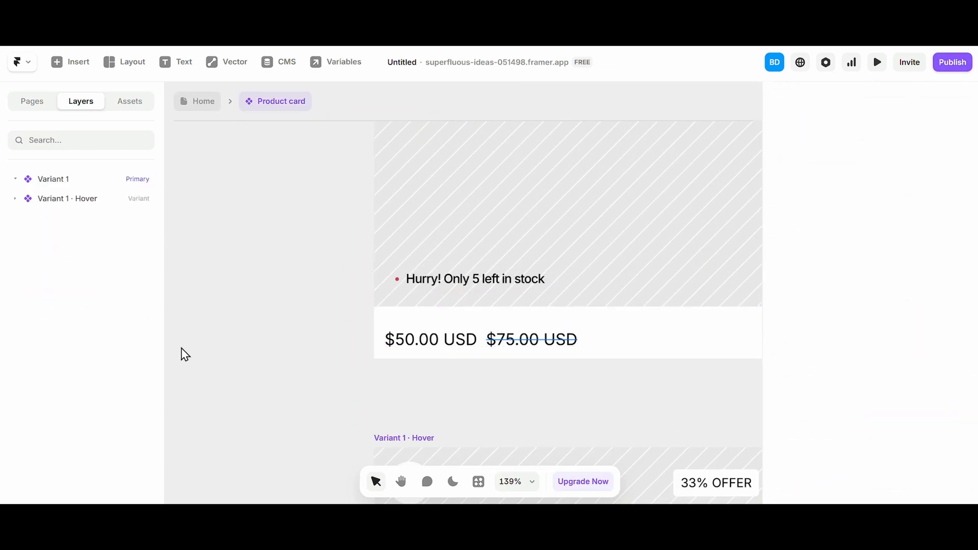
pyautogui.press('t')
pyautogui.click(389, 316)
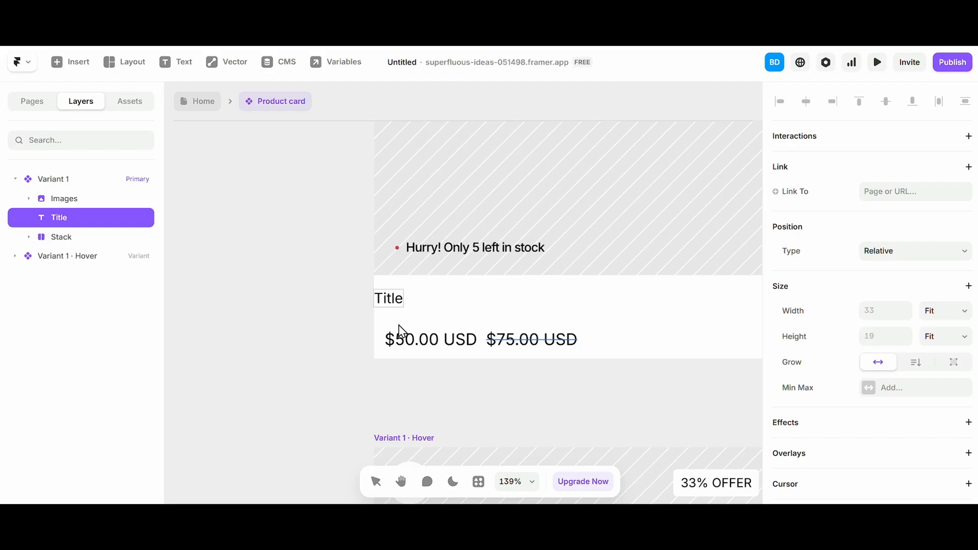
pyautogui.press('Escape')
pyautogui.click(399, 304)
# - Wrap the Title text in a stack, distribute it to Start and set the stack's padding to 16
pyautogui.hotkey('ctrl', 'Return')
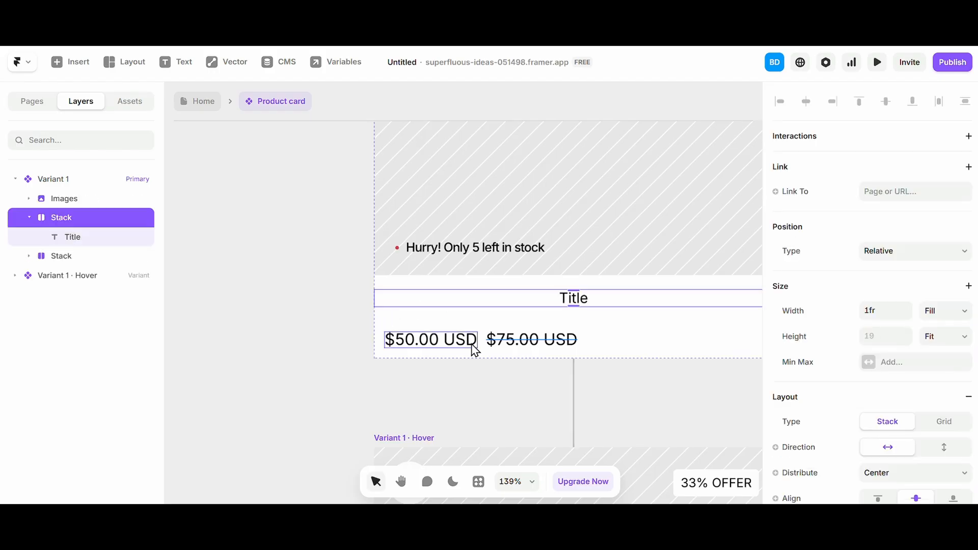
pyautogui.scroll(-3, 818, 388)
pyautogui.click(910, 344)
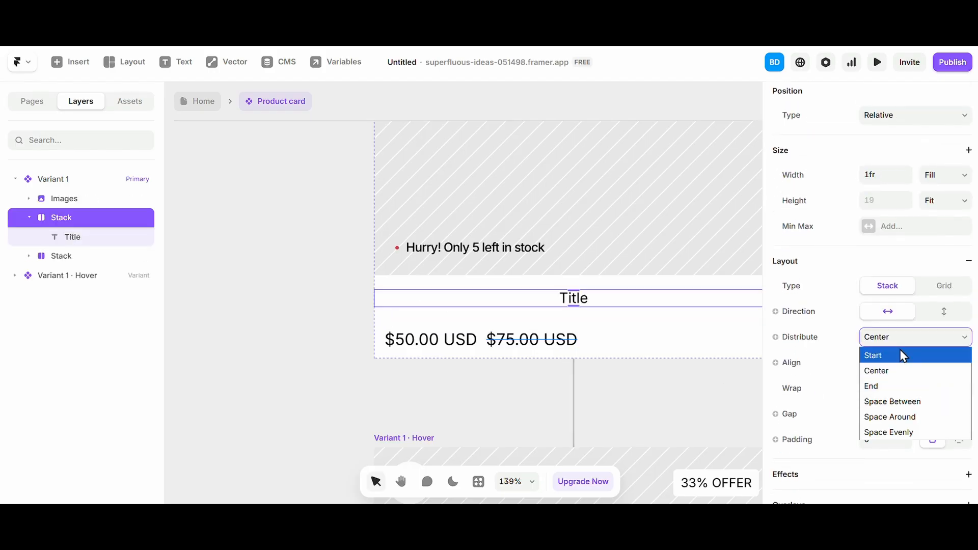
pyautogui.click(889, 353)
pyautogui.write('20')
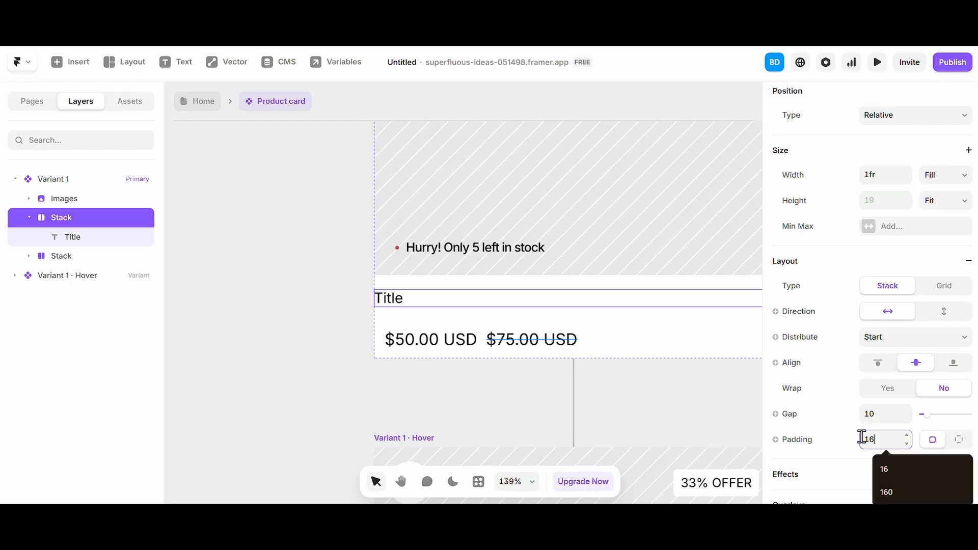
# - Set the Title text's size to 18 px and bind its content to a new plain text variable named Title
pyautogui.click(402, 283)
pyautogui.scroll(-9, 922, 382)
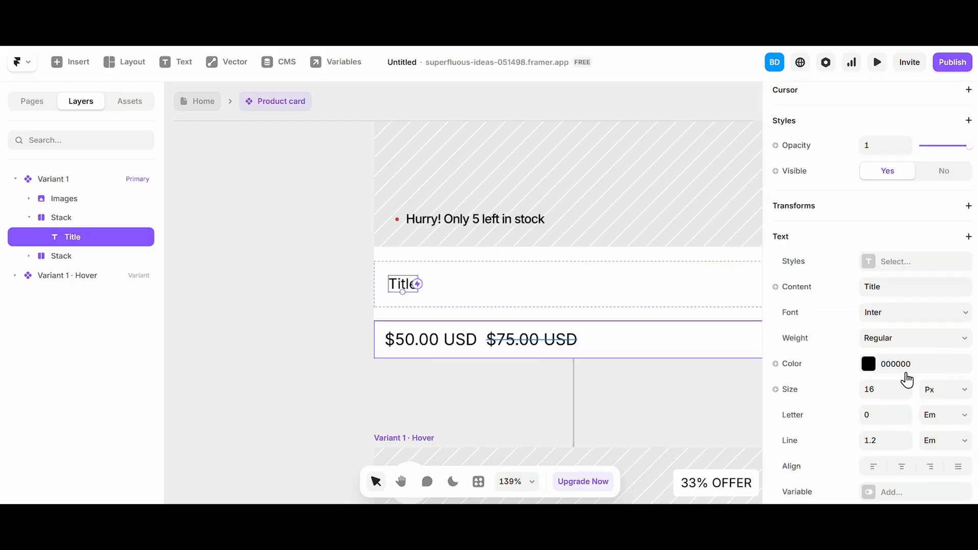
pyautogui.click(775, 287)
pyautogui.moveTo(803, 338)
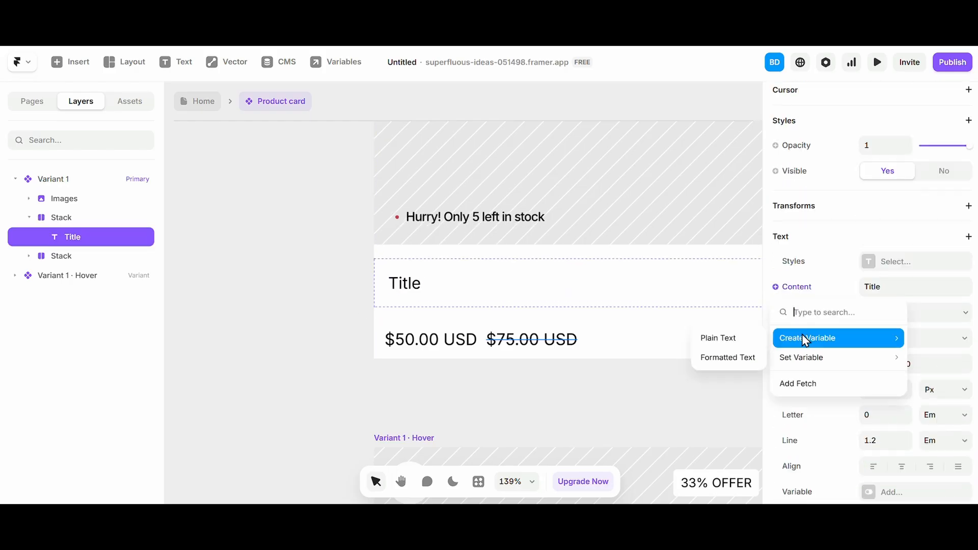
pyautogui.click(718, 344)
pyautogui.click(226, 138)
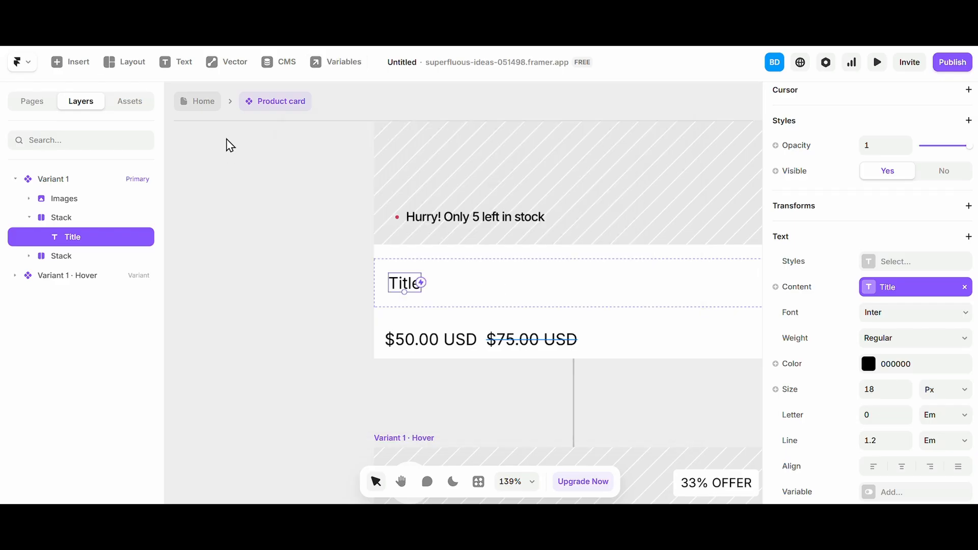
# - Return to the Home page and connect the product card's Title property in the product list to the CMS Title field
pyautogui.click(202, 105)
pyautogui.click(627, 227)
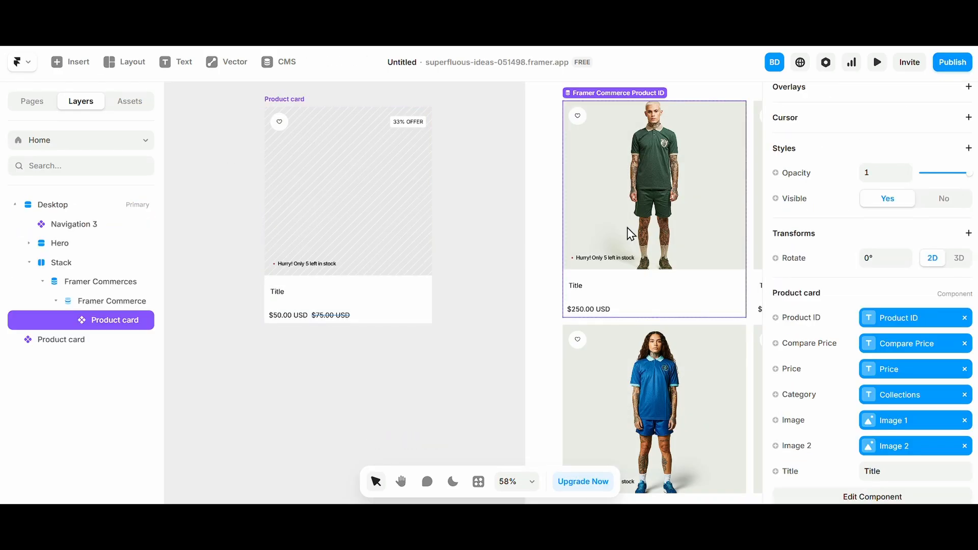
pyautogui.scroll(-2, 828, 345)
pyautogui.click(794, 395)
pyautogui.moveTo(815, 446)
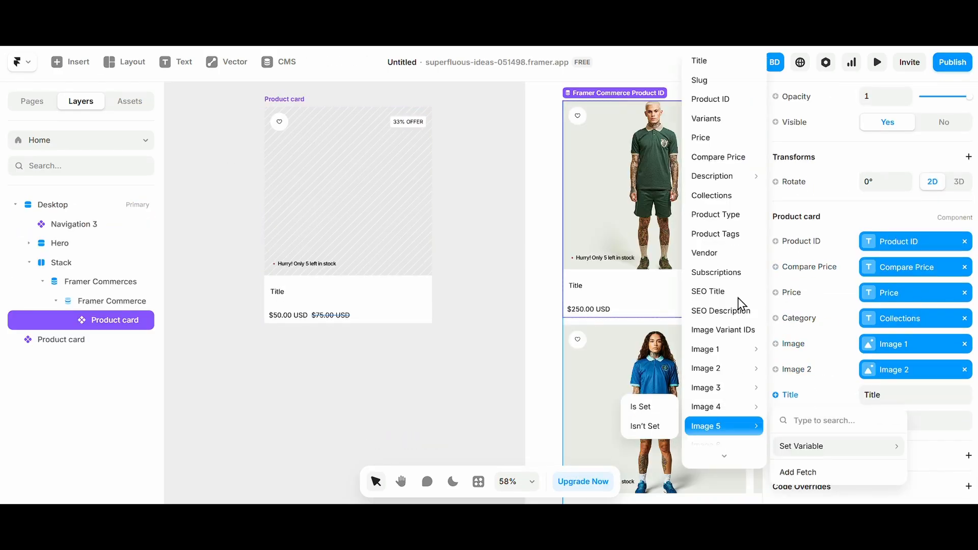
pyautogui.click(738, 62)
pyautogui.click(397, 361)
pyautogui.scroll(-5, 392, 366)
pyautogui.hscroll(2, 392, 365)
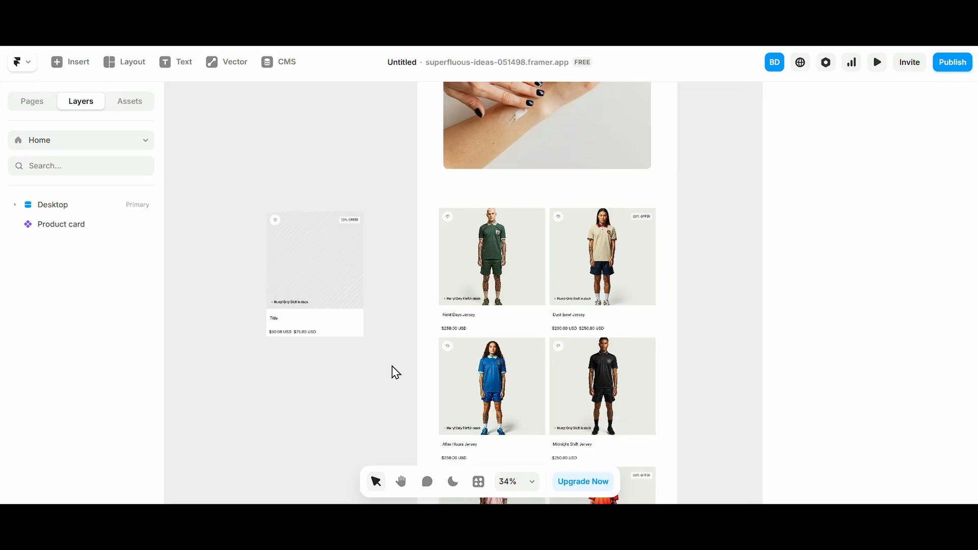
pyautogui.click(395, 365)
# - Open the Categories page and connect the off-page product card's Title property to the CMS Title field
pyautogui.click(31, 101)
pyautogui.click(72, 238)
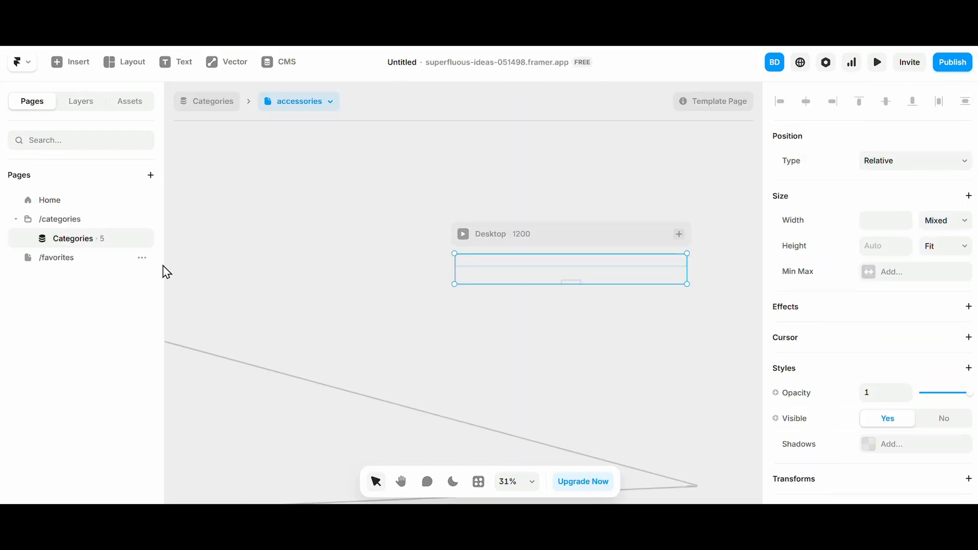
pyautogui.hscroll(-9, 331, 348)
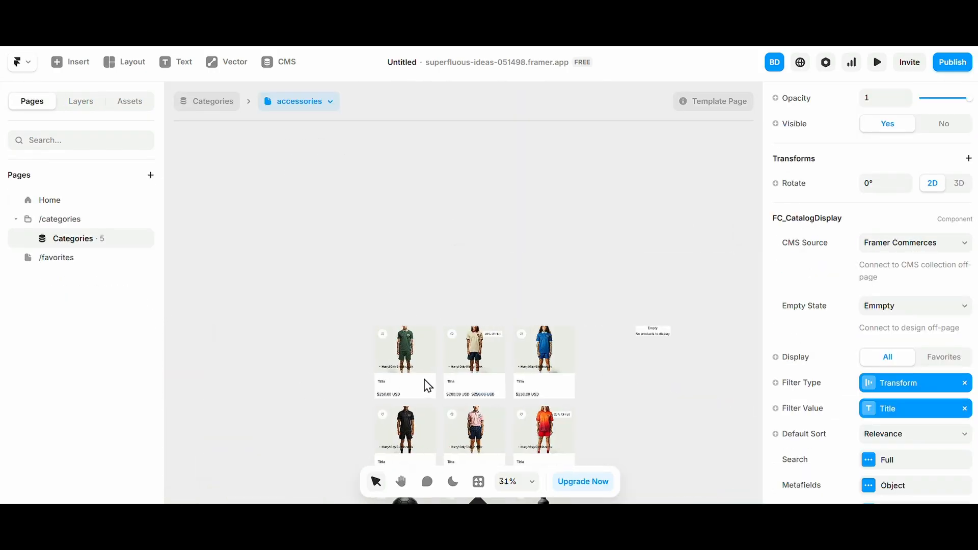
pyautogui.click(426, 384)
pyautogui.scroll(-2, 890, 428)
pyautogui.click(776, 395)
pyautogui.moveTo(798, 444)
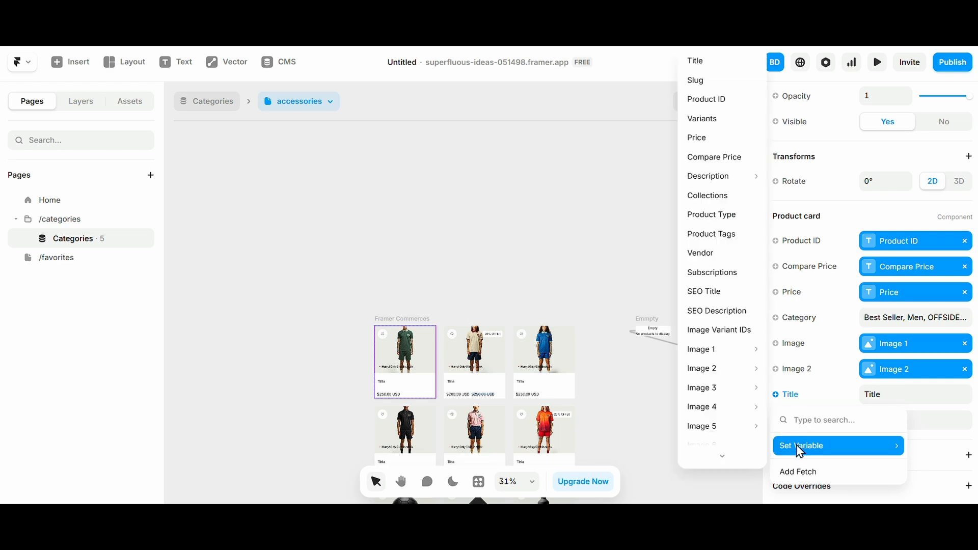
pyautogui.click(718, 77)
pyautogui.scroll(3, 399, 383)
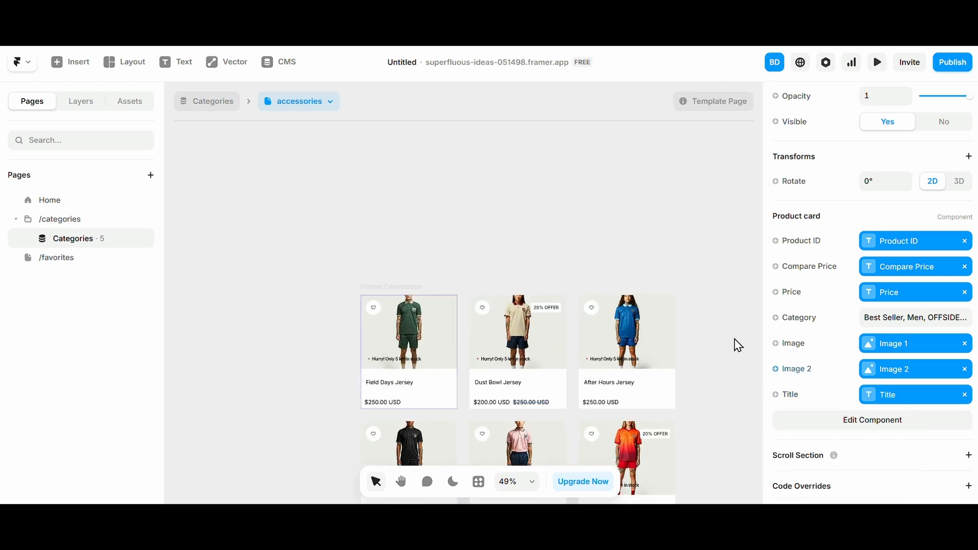
# - Examine the product titles in the catalog display on the Categories page's desktop layout
pyautogui.scroll(-4, 390, 371)
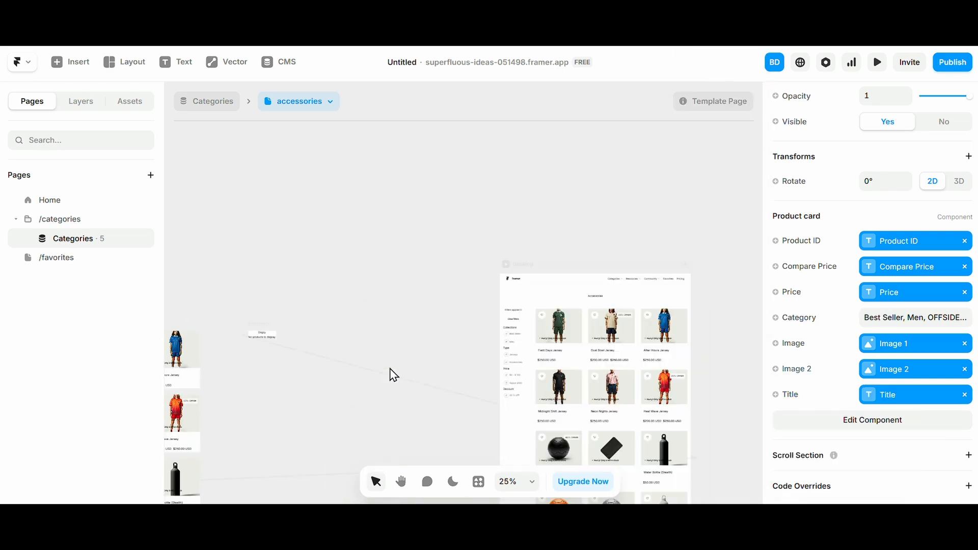
pyautogui.scroll(4, 397, 374)
pyautogui.click(448, 345)
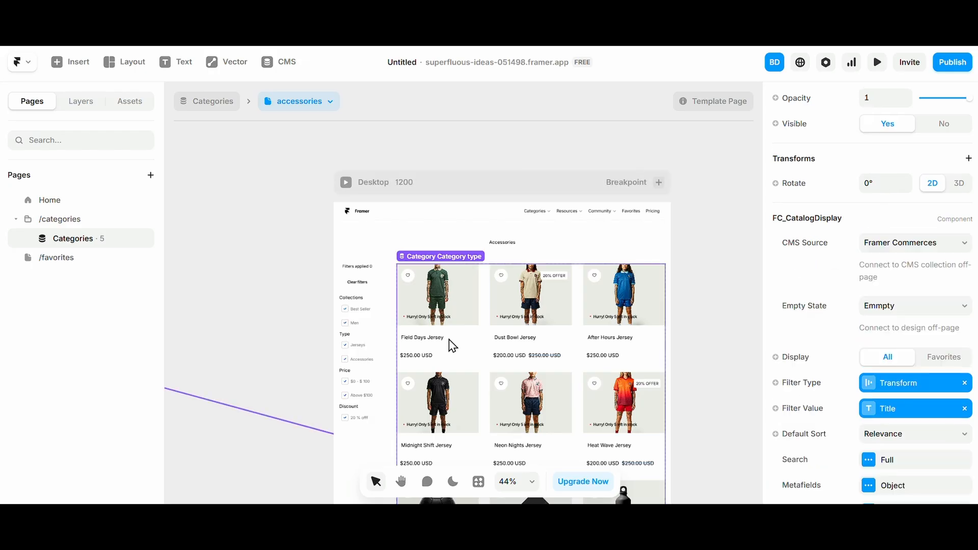
pyautogui.scroll(2, 459, 342)
pyautogui.scroll(-4, 512, 358)
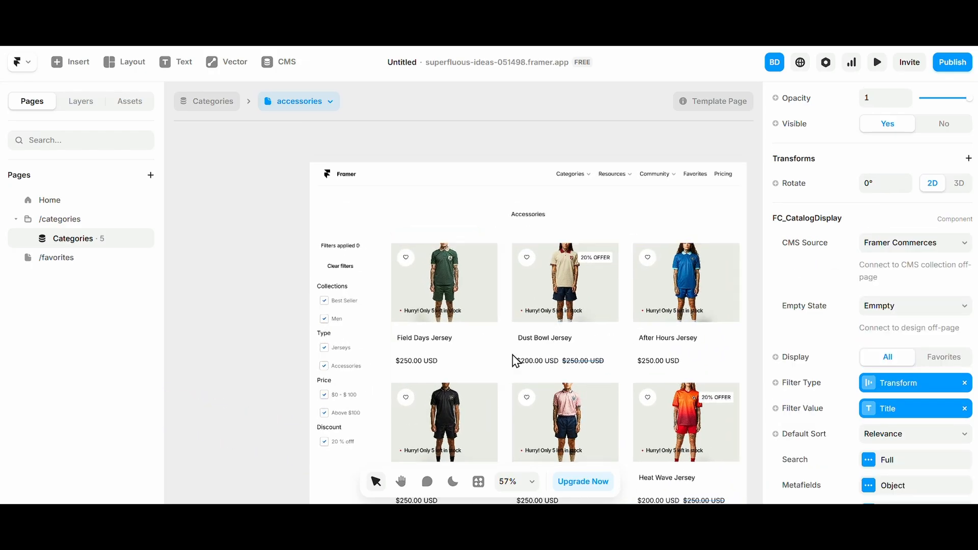
pyautogui.scroll(-3, 491, 354)
pyautogui.scroll(1, 502, 379)
pyautogui.scroll(3, 502, 379)
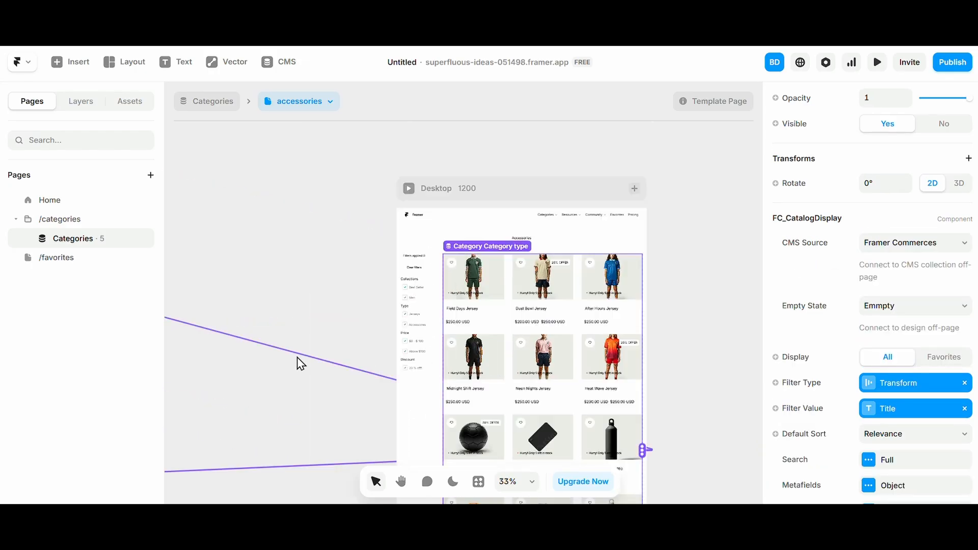
pyautogui.hscroll(-10, 305, 363)
pyautogui.scroll(3, 324, 362)
pyautogui.scroll(4, 383, 344)
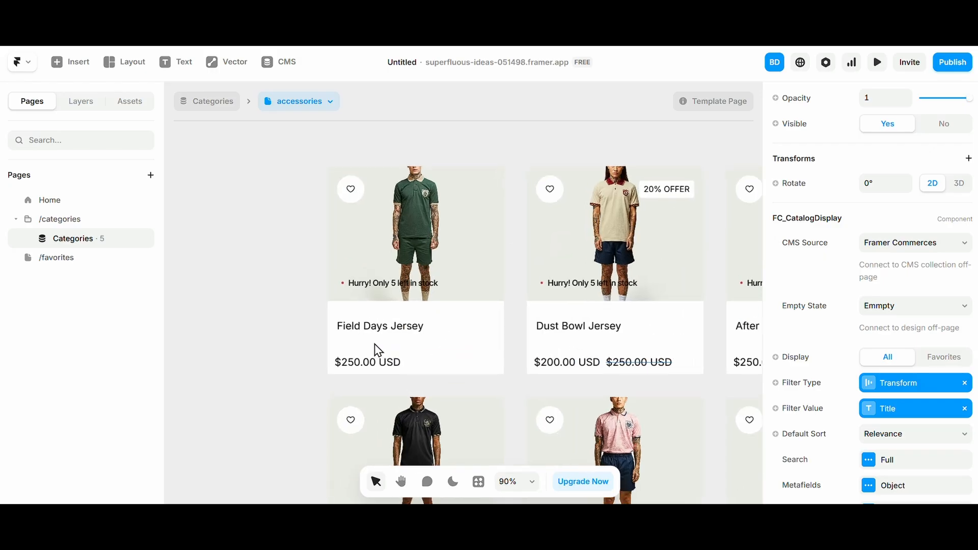
pyautogui.doubleClick(387, 332)
pyautogui.click(374, 407)
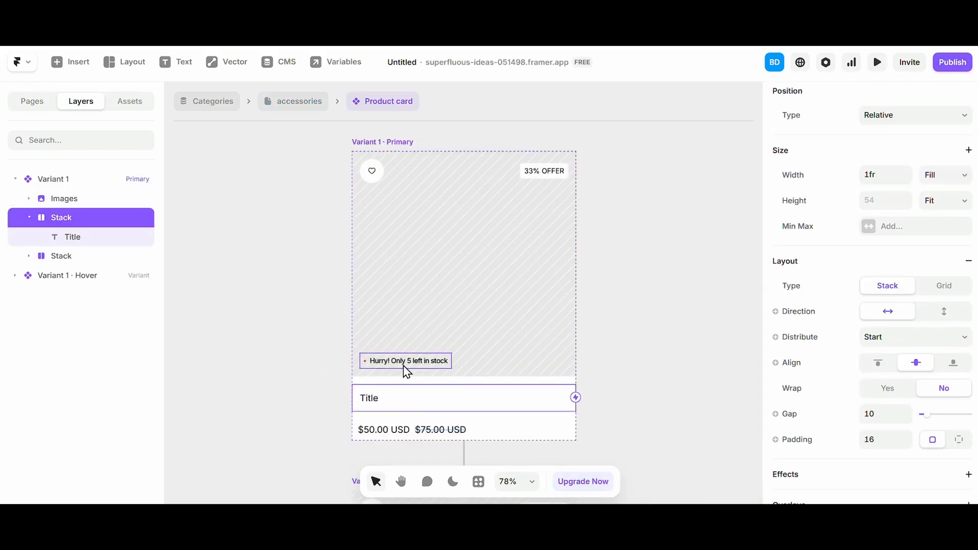
pyautogui.click(288, 102)
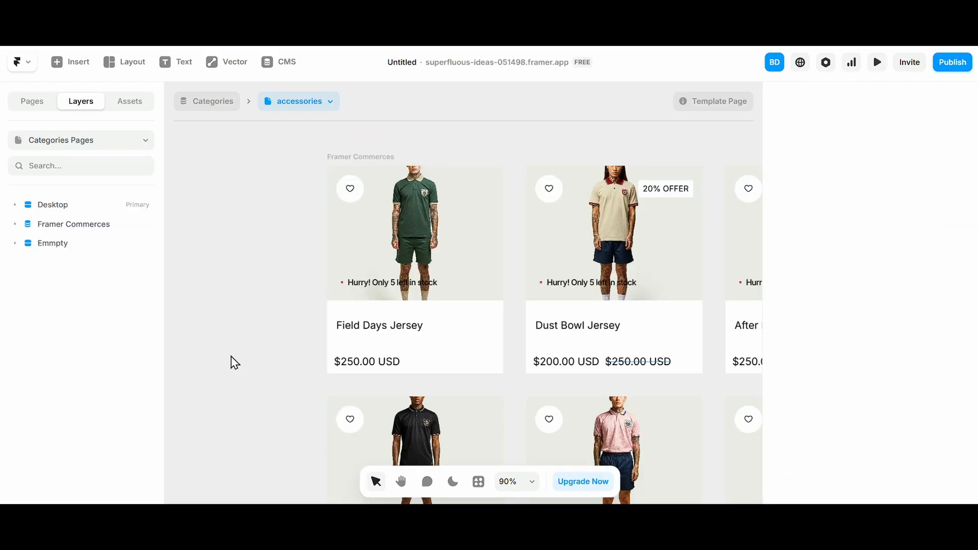
# - Open the product card component and set the bottom padding of the Title text's stack in the primary variant to 0
pyautogui.scroll(-4, 239, 359)
pyautogui.doubleClick(343, 353)
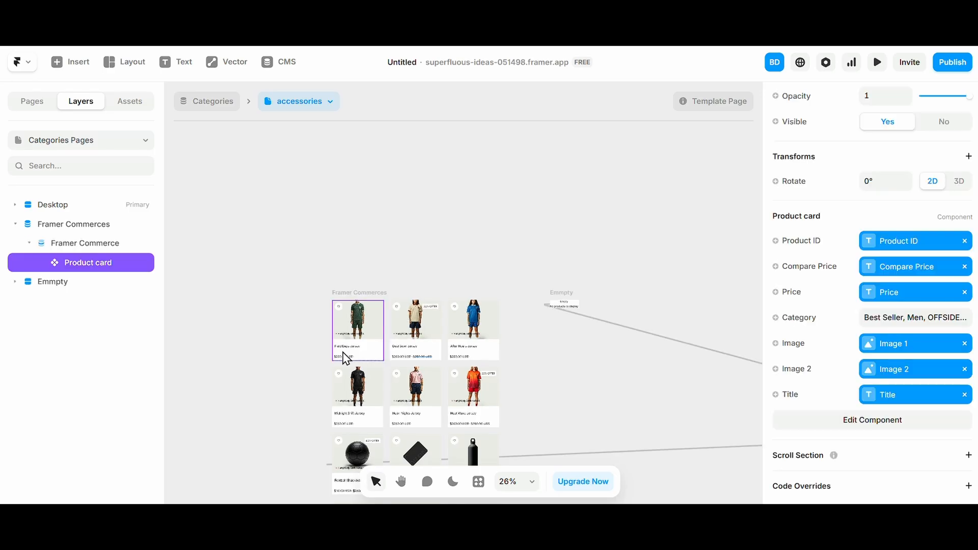
pyautogui.click(429, 396)
pyautogui.click(956, 441)
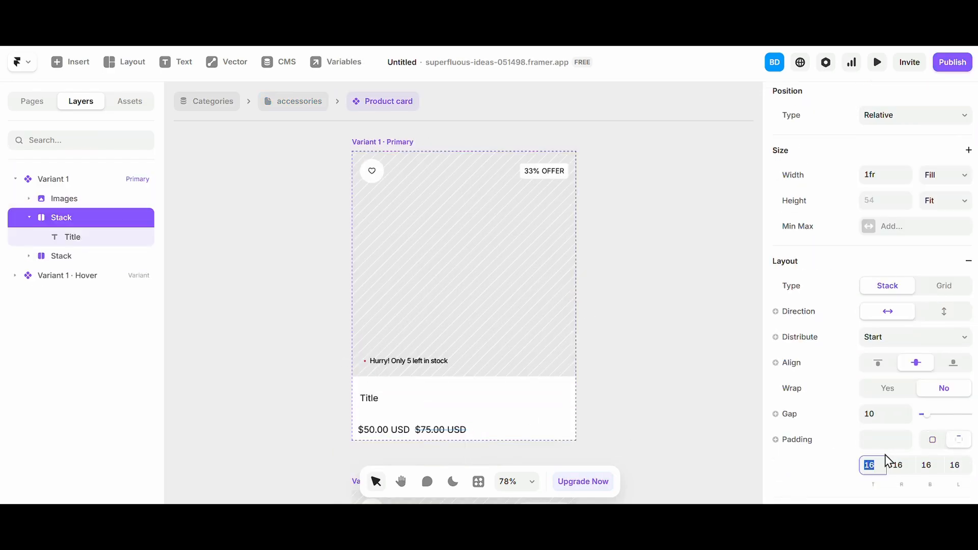
pyautogui.click(924, 465)
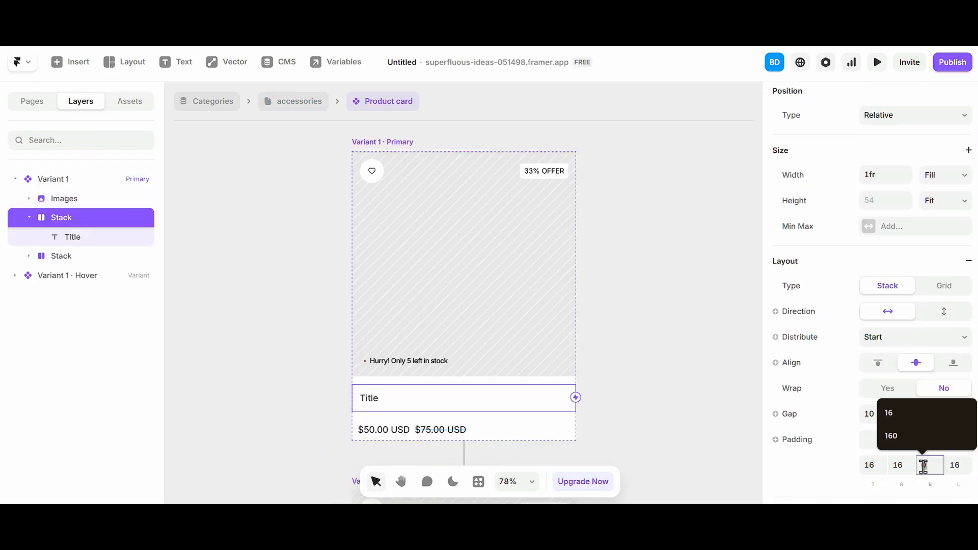
pyautogui.write('0')
pyautogui.click(275, 323)
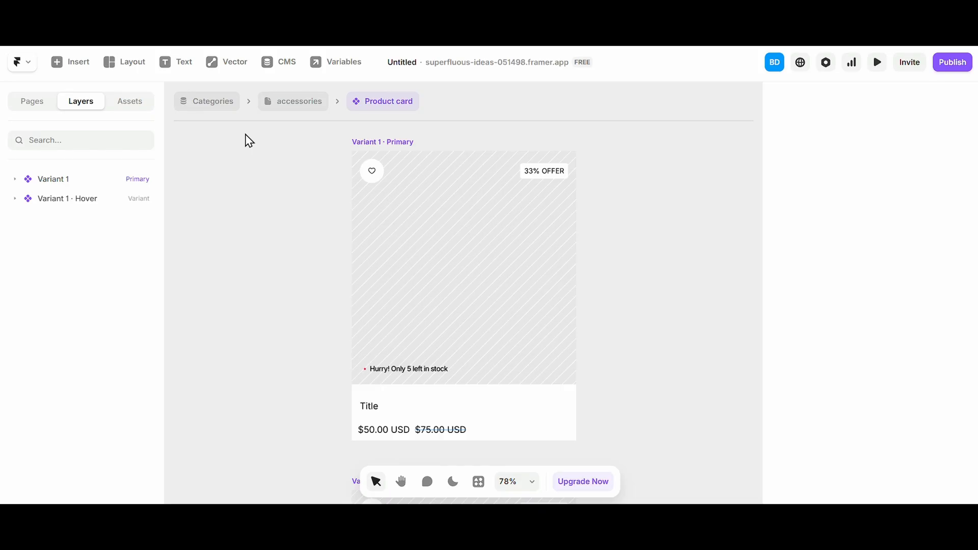
# - Open the /favorites page and connect the off-page product card's Title property to the CMS Title field
pyautogui.click(299, 111)
pyautogui.click(28, 102)
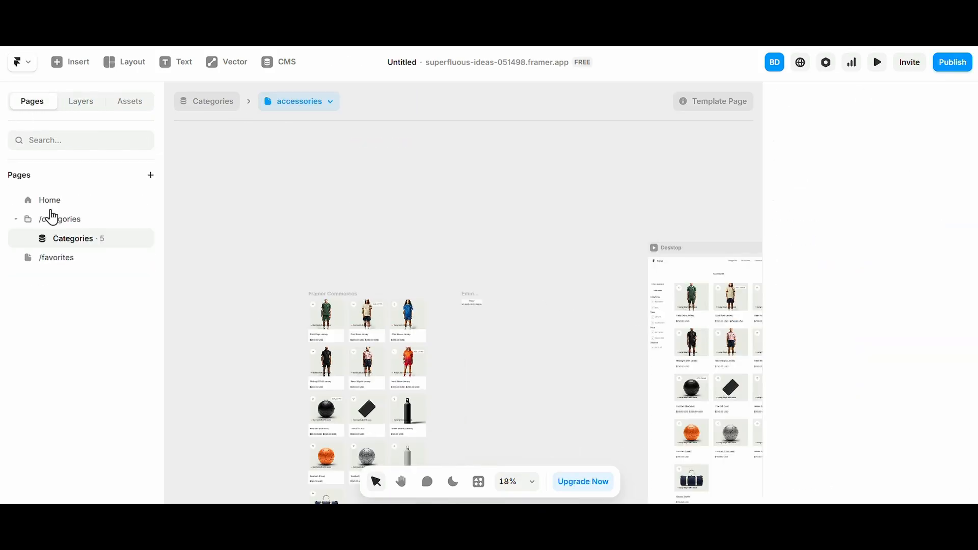
pyautogui.click(61, 260)
pyautogui.click(462, 326)
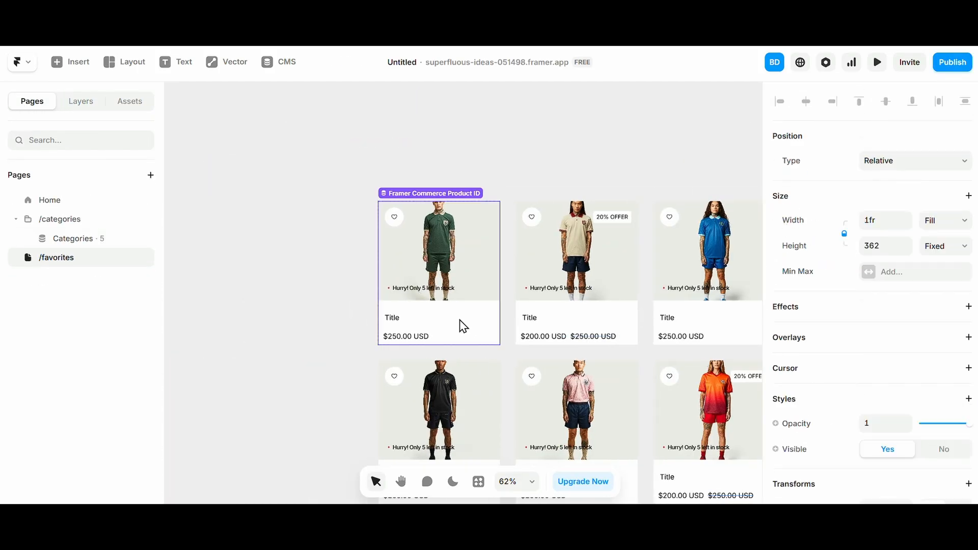
pyautogui.scroll(-6, 856, 377)
pyautogui.click(814, 398)
pyautogui.moveTo(814, 445)
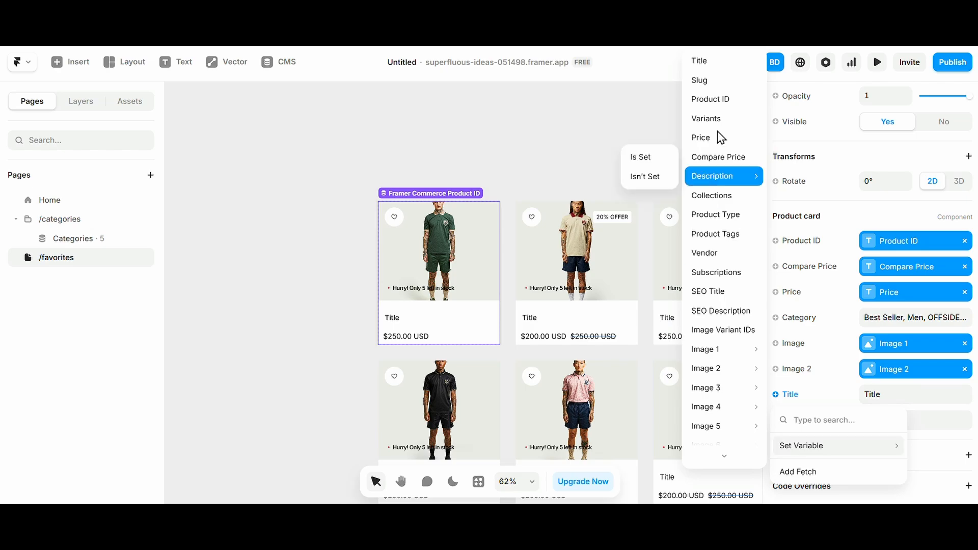
pyautogui.click(726, 61)
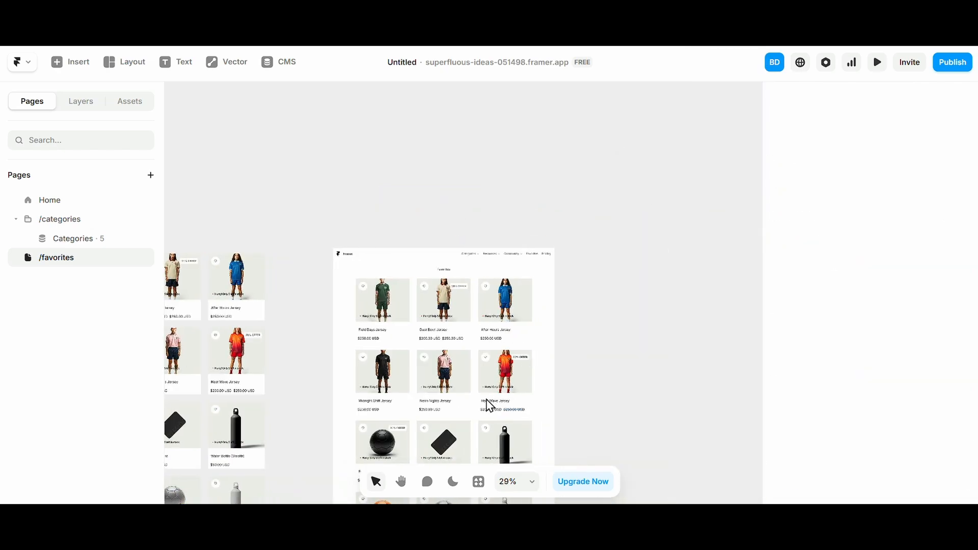